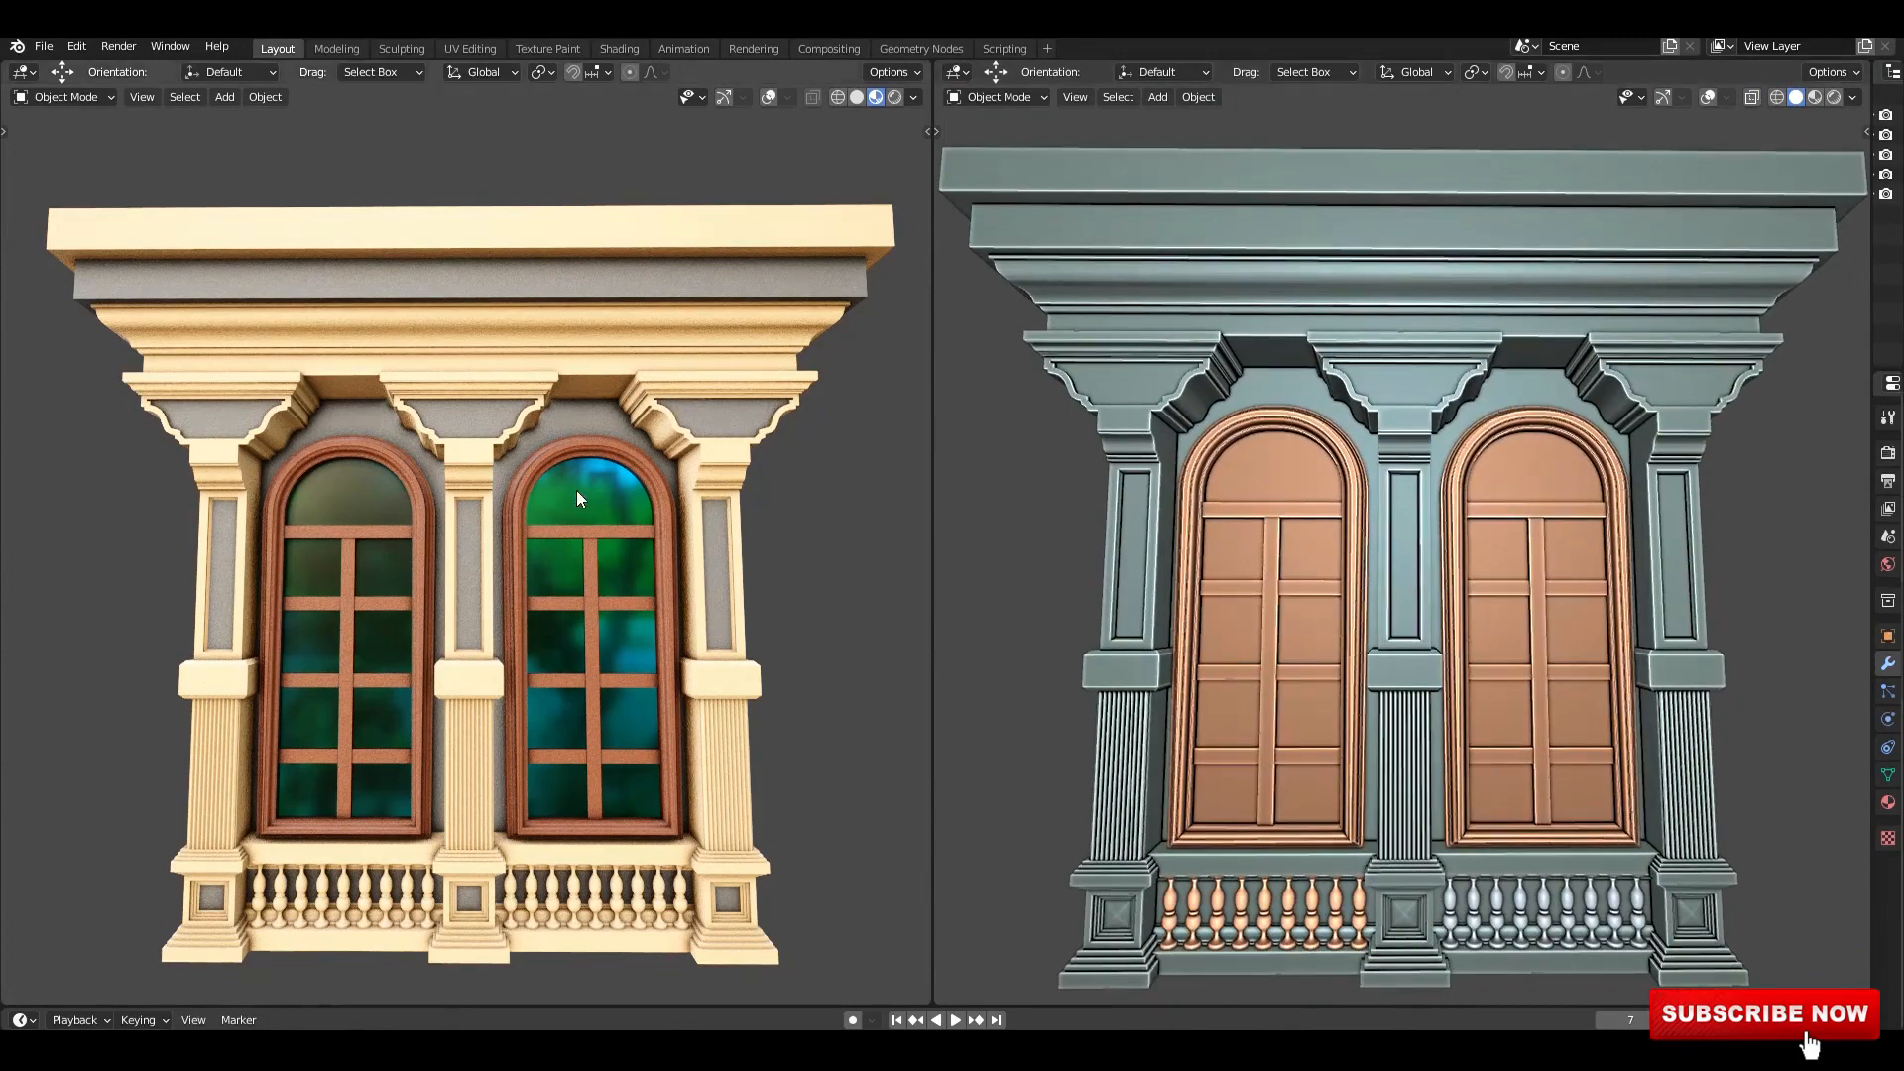
# - Examine the finished facade with two arched windows, columns and balusters from several angles in both viewports
pyautogui.moveTo(576, 489)
pyautogui.mouseDown(button='middle')
pyautogui.moveTo(575, 474)
pyautogui.moveTo(587, 490)
pyautogui.mouseUp(button='middle')
pyautogui.hotkey('ctrl', 'space')
pyautogui.scroll(-3, 934, 698)
pyautogui.scroll(4, 1001, 416)
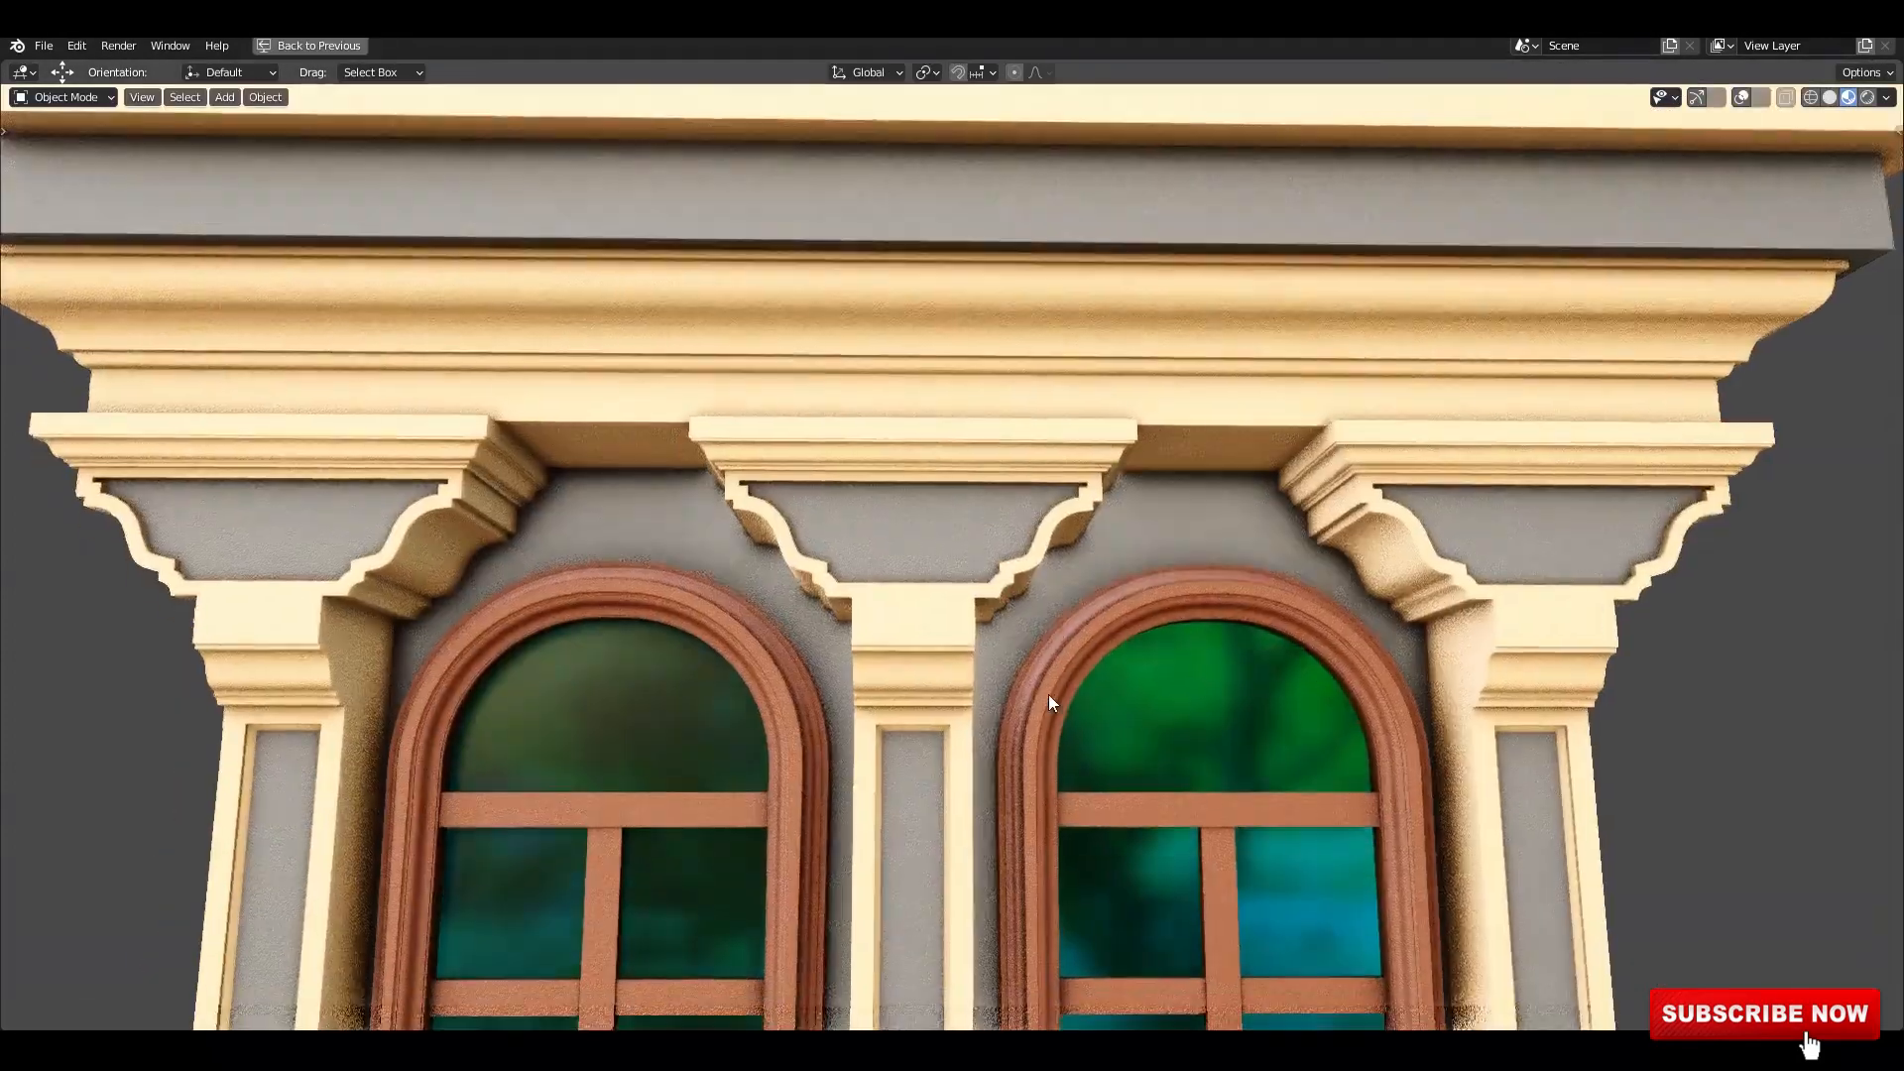
pyautogui.keyDown('shift'); pyautogui.moveTo(1014, 597); pyautogui.dragTo(1005, 215, button='middle'); pyautogui.keyUp('shift')
pyautogui.keyDown('shift'); pyautogui.moveTo(1010, 783); pyautogui.dragTo(987, 456, button='middle'); pyautogui.keyUp('shift')
pyautogui.scroll(-3, 986, 603)
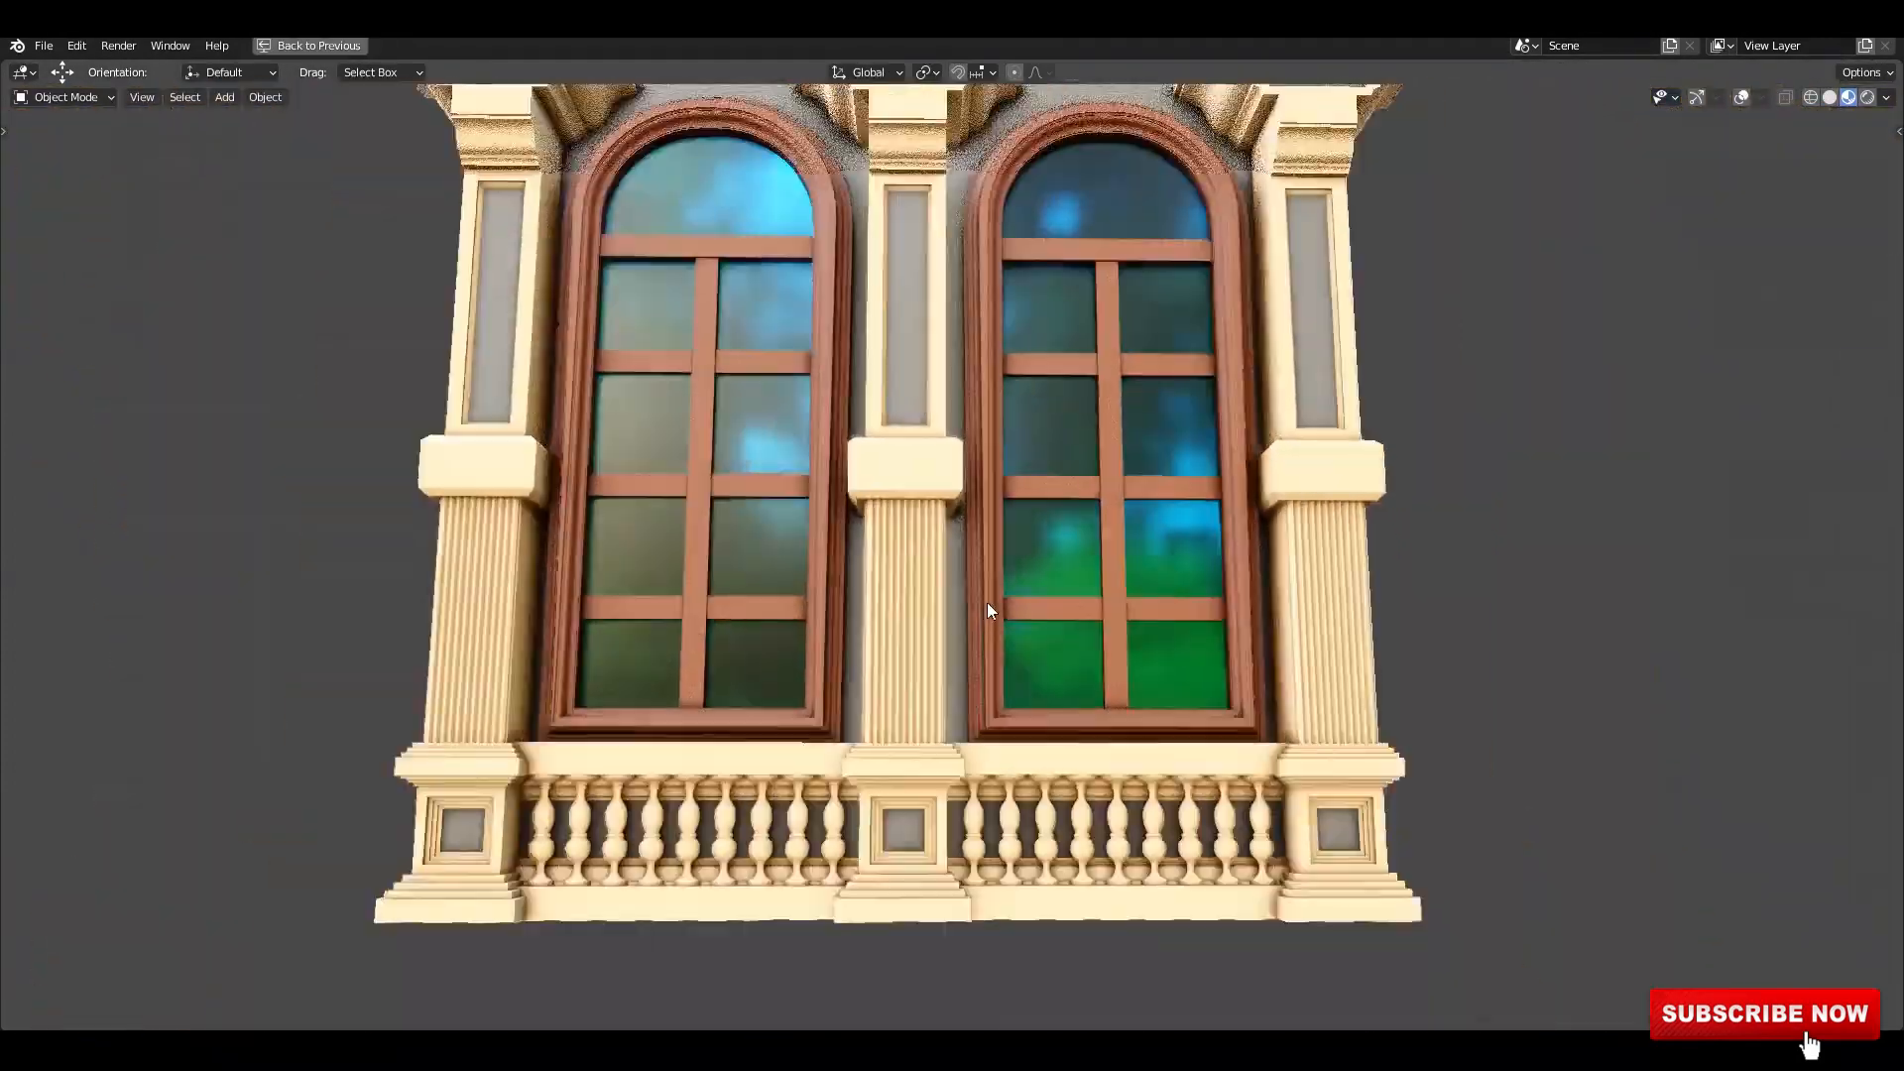
pyautogui.scroll(-3, 986, 603)
pyautogui.hotkey('ctrl', 'space')
pyautogui.scroll(2, 532, 568)
pyautogui.scroll(-2, 570, 580)
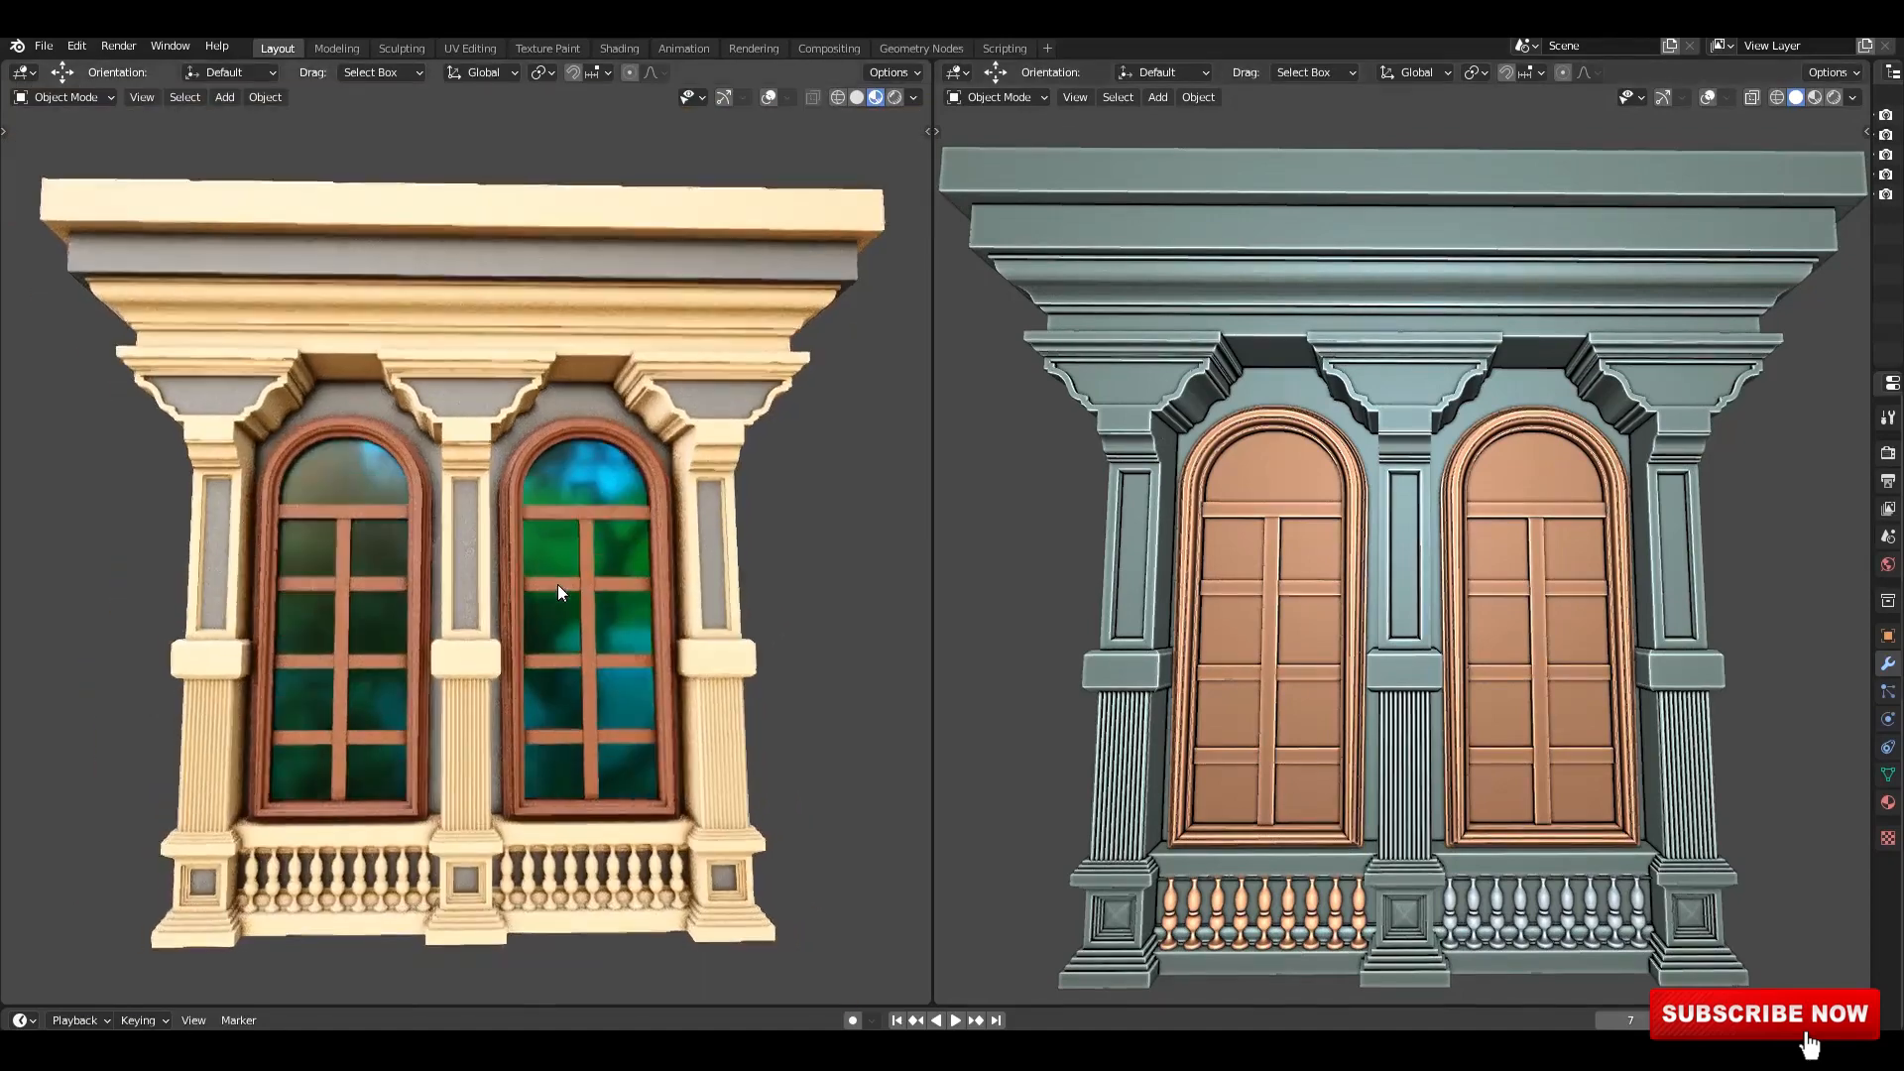
pyautogui.scroll(1, 558, 587)
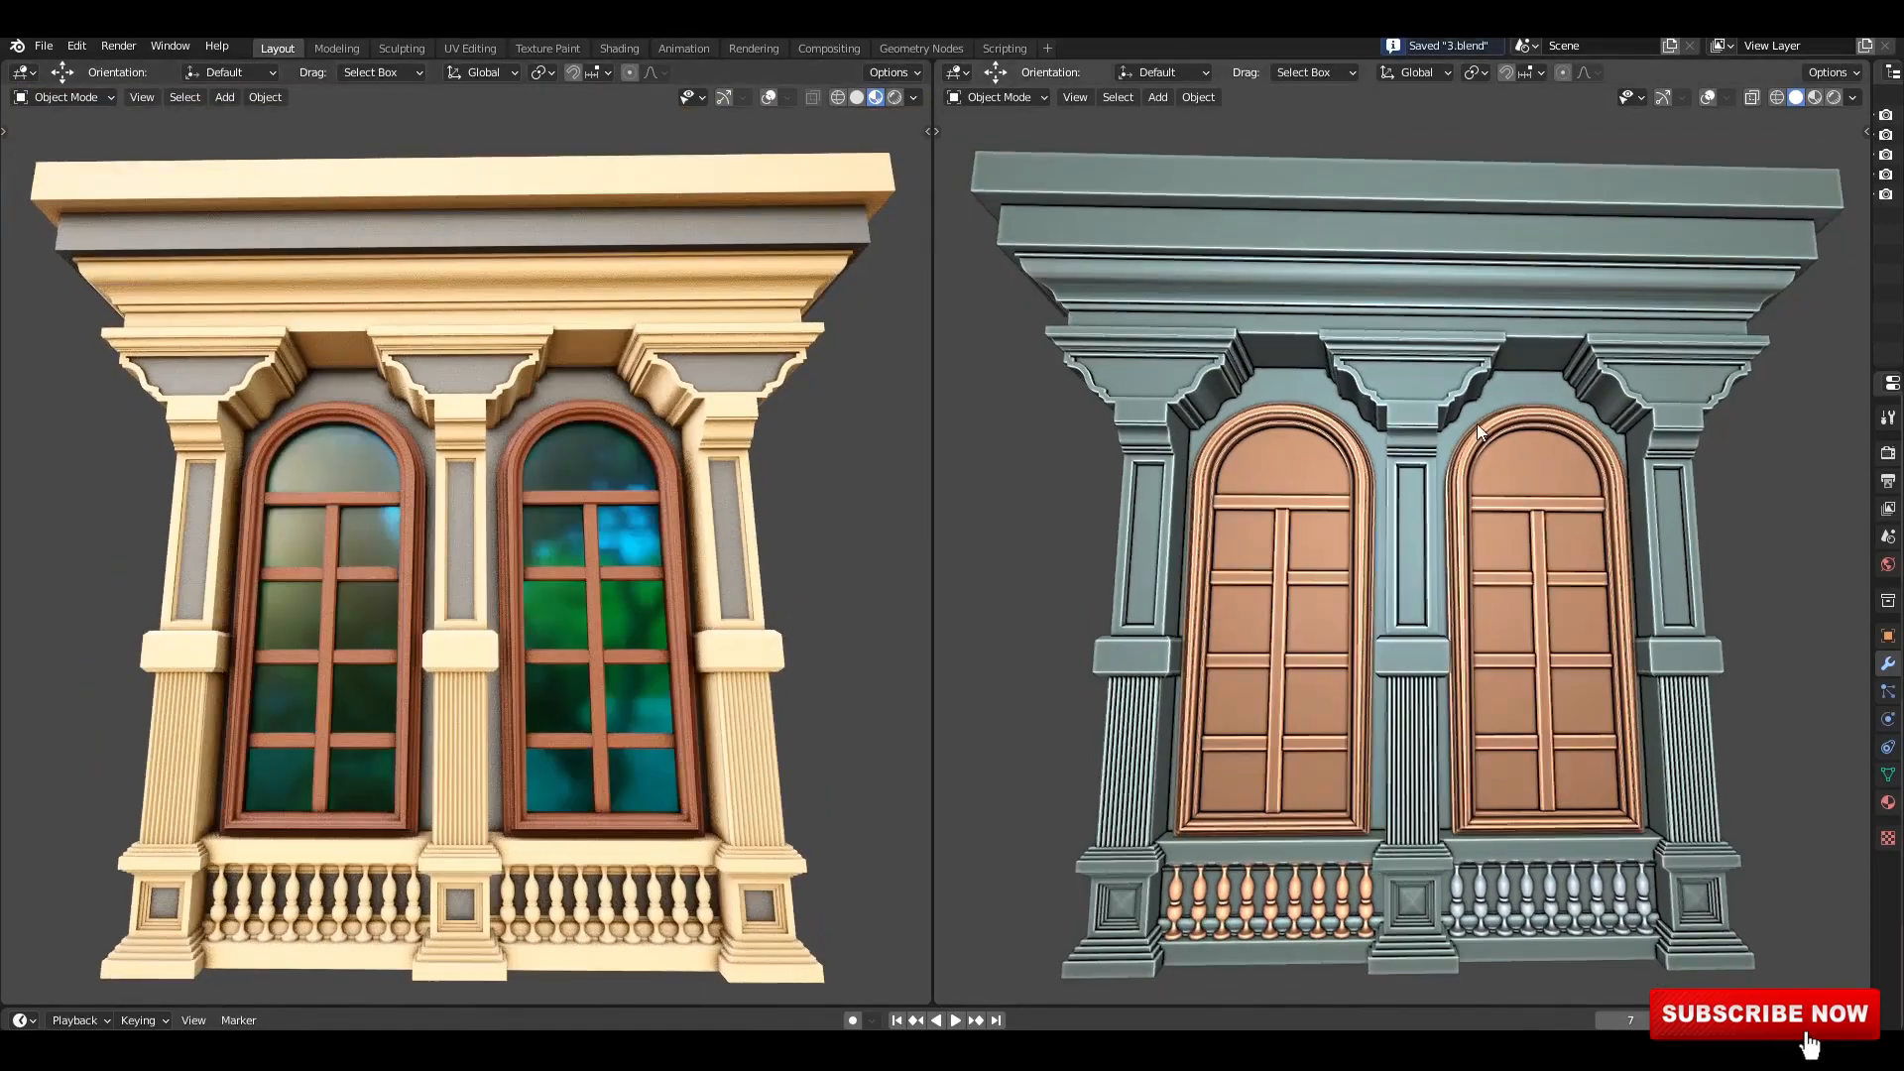
pyautogui.moveTo(1478, 427); pyautogui.dragTo(1651, 435, button='middle')
pyautogui.moveTo(807, 484); pyautogui.dragTo(760, 460, button='middle')
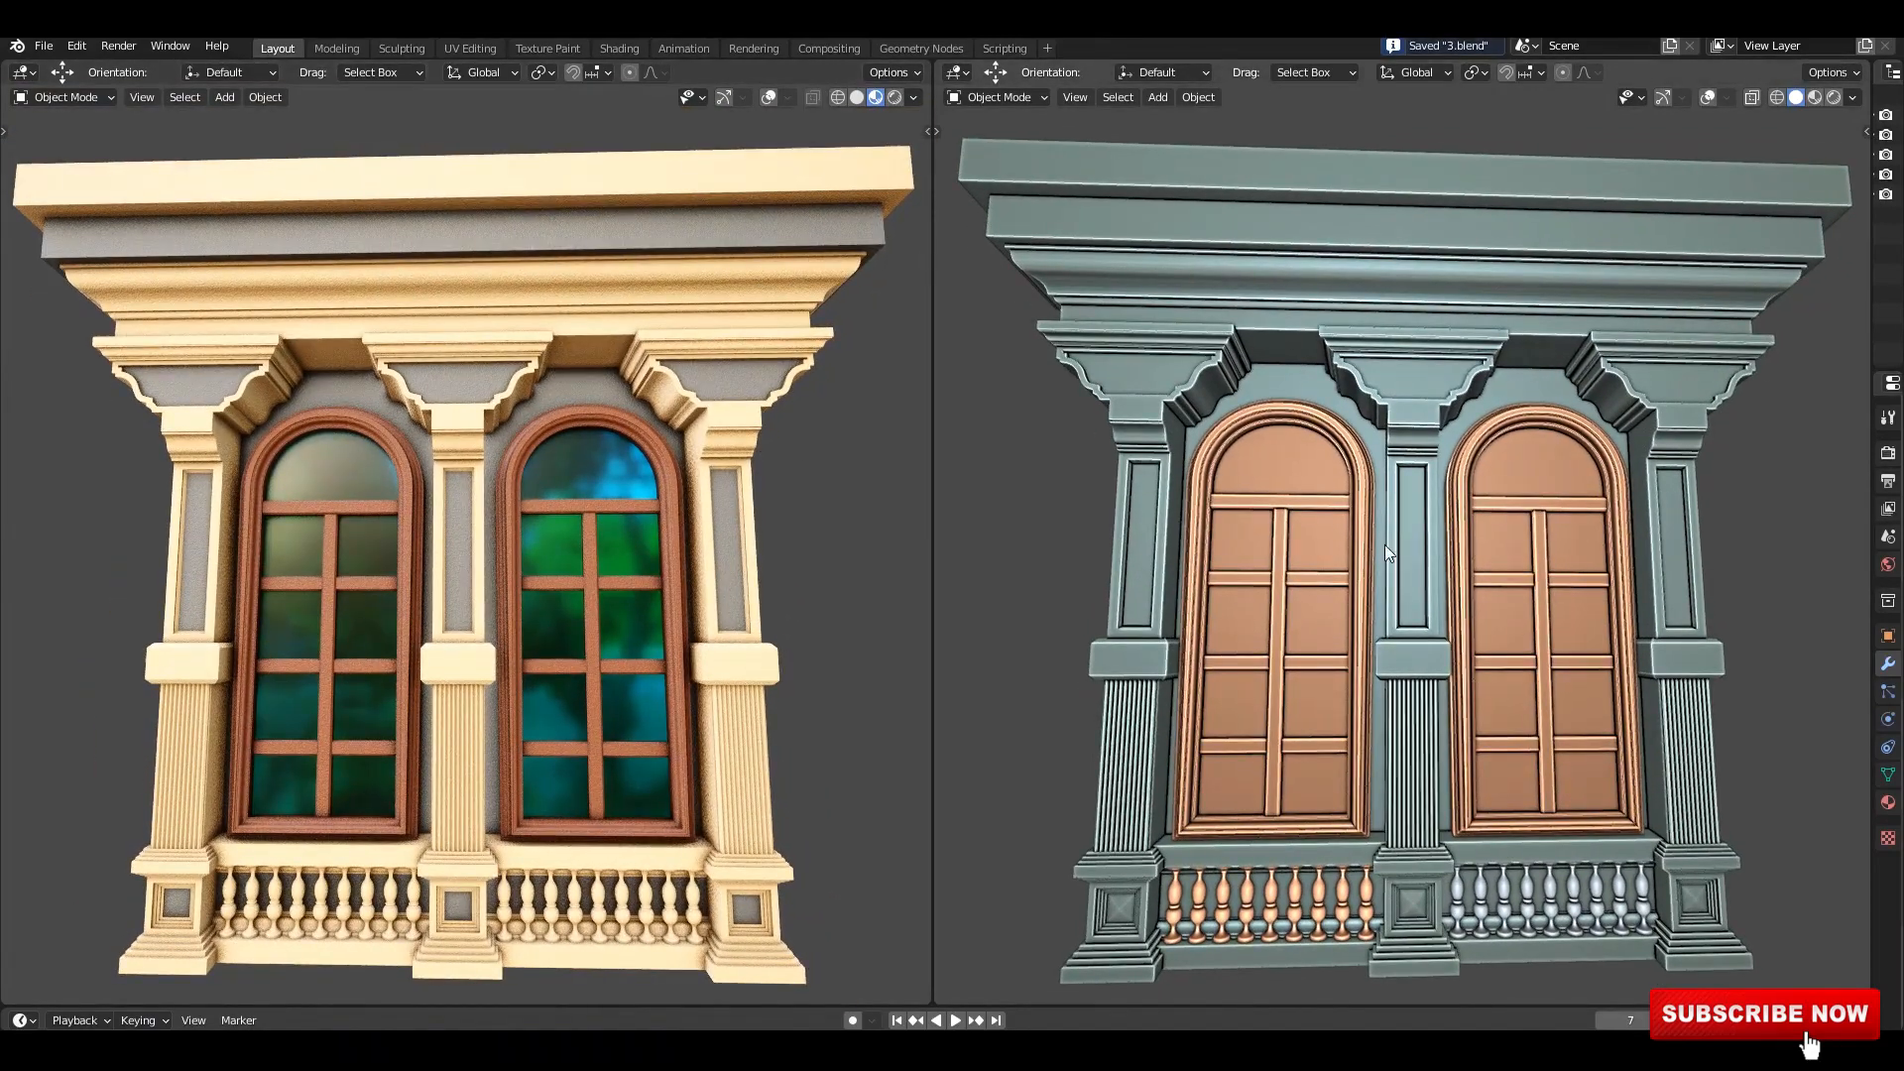
pyautogui.moveTo(1490, 430); pyautogui.dragTo(1481, 432, button='middle')
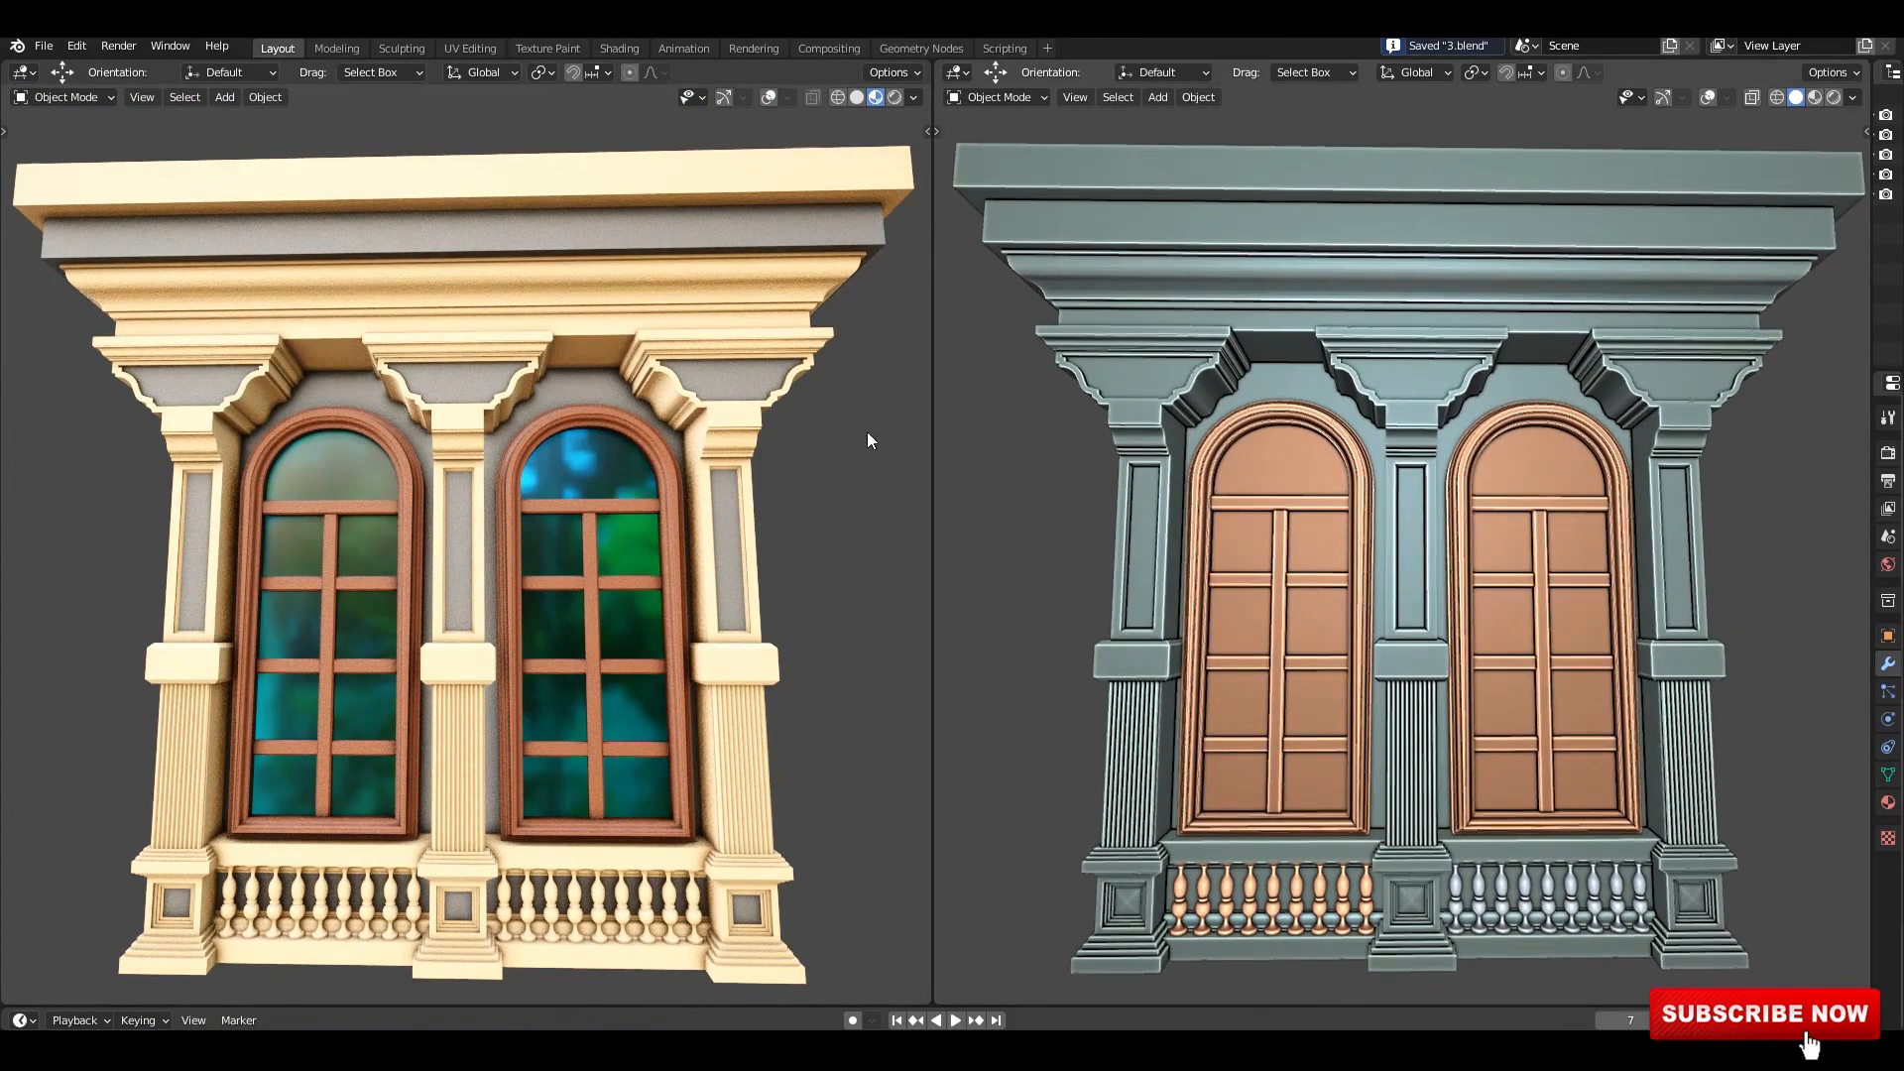
pyautogui.moveTo(428, 486); pyautogui.dragTo(434, 485, button='middle')
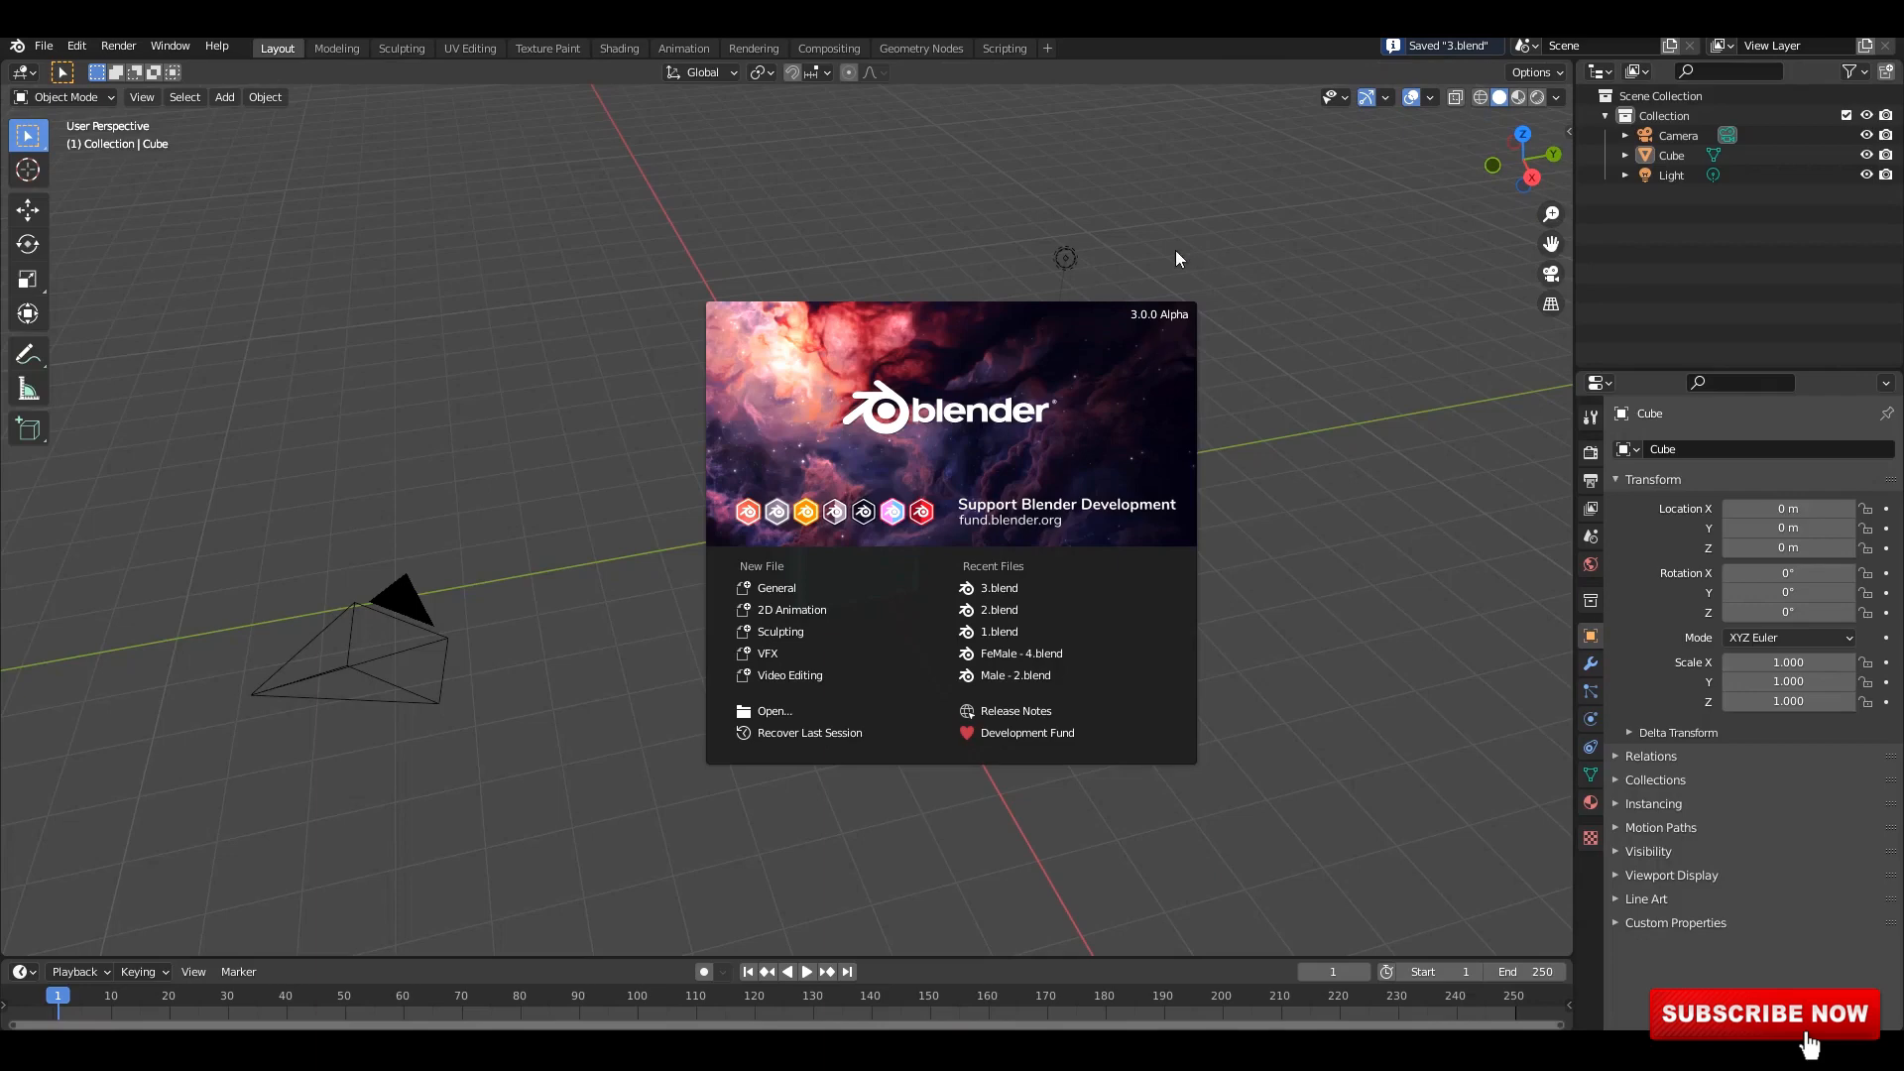
# - Dismiss the splash screen and delete the default cube, camera and light from the new scene
pyautogui.click(1258, 400)
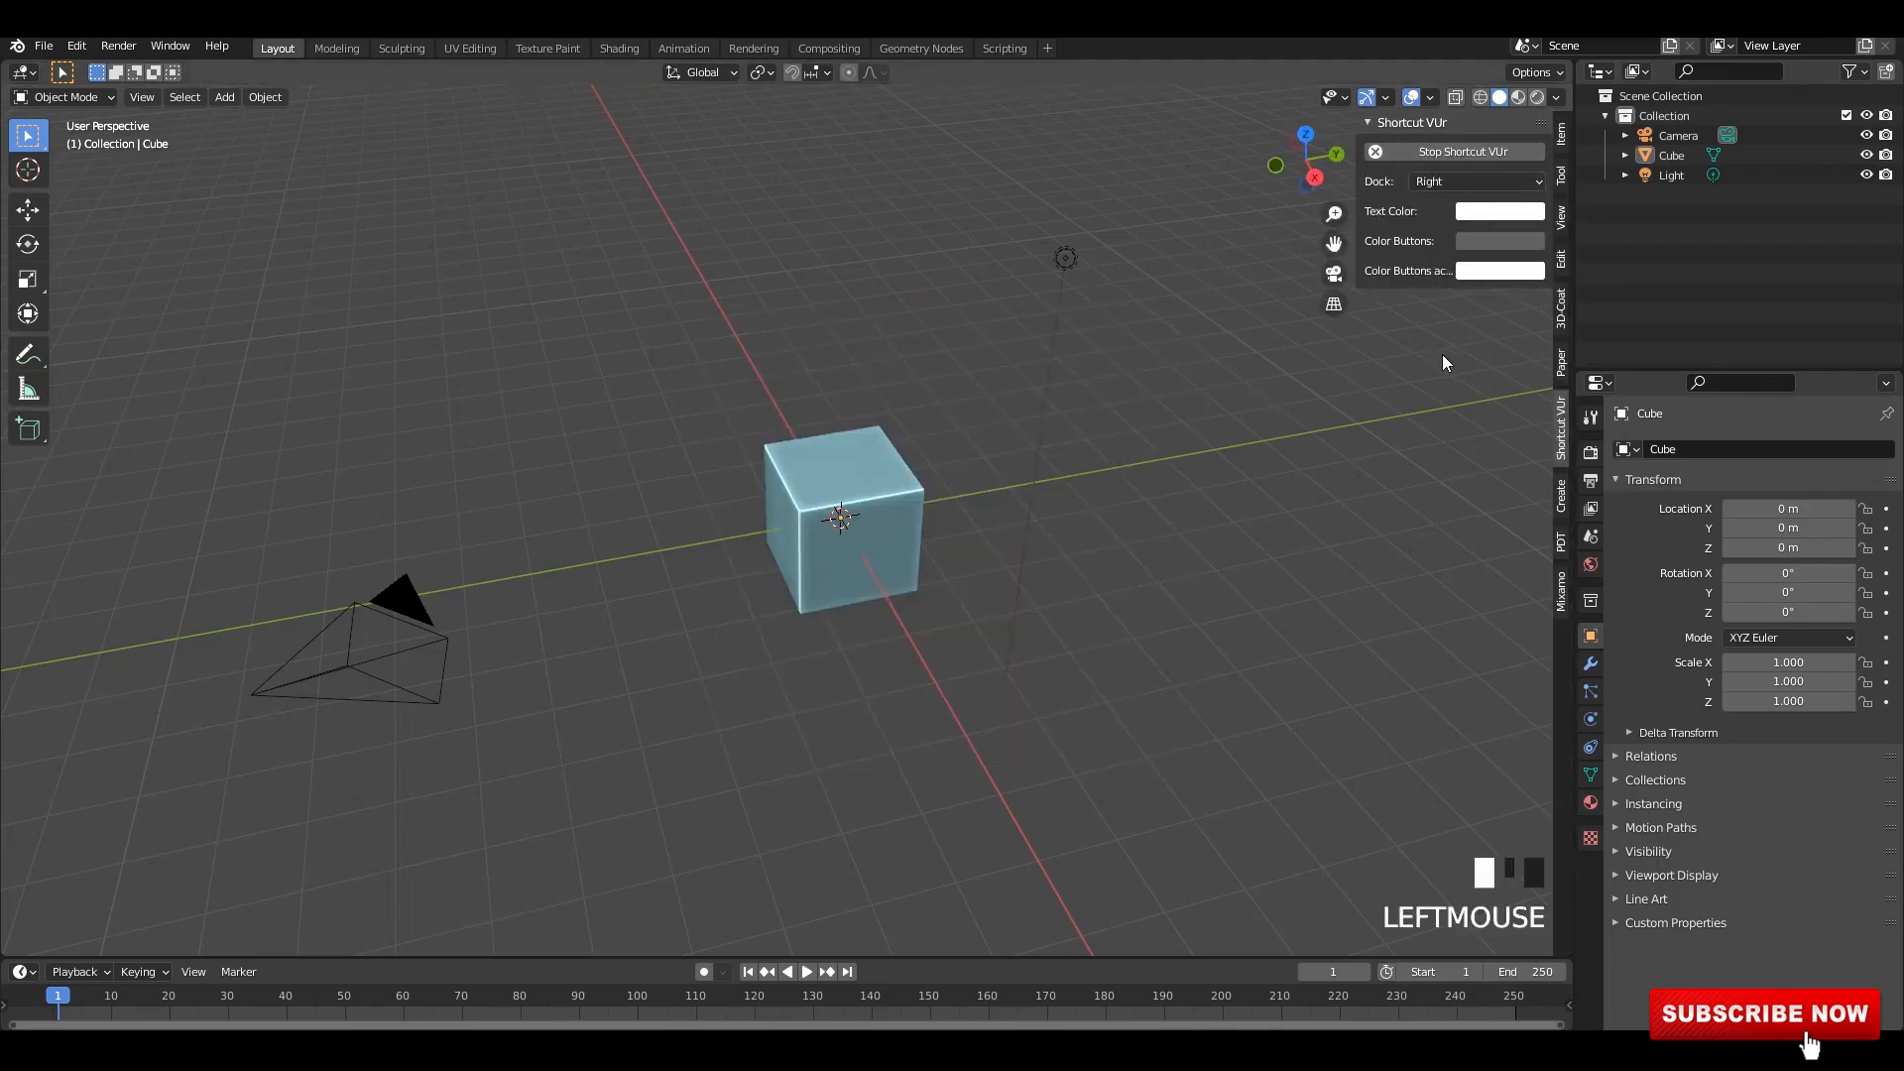
pyautogui.press('n')
pyautogui.press('a')
pyautogui.press('x')
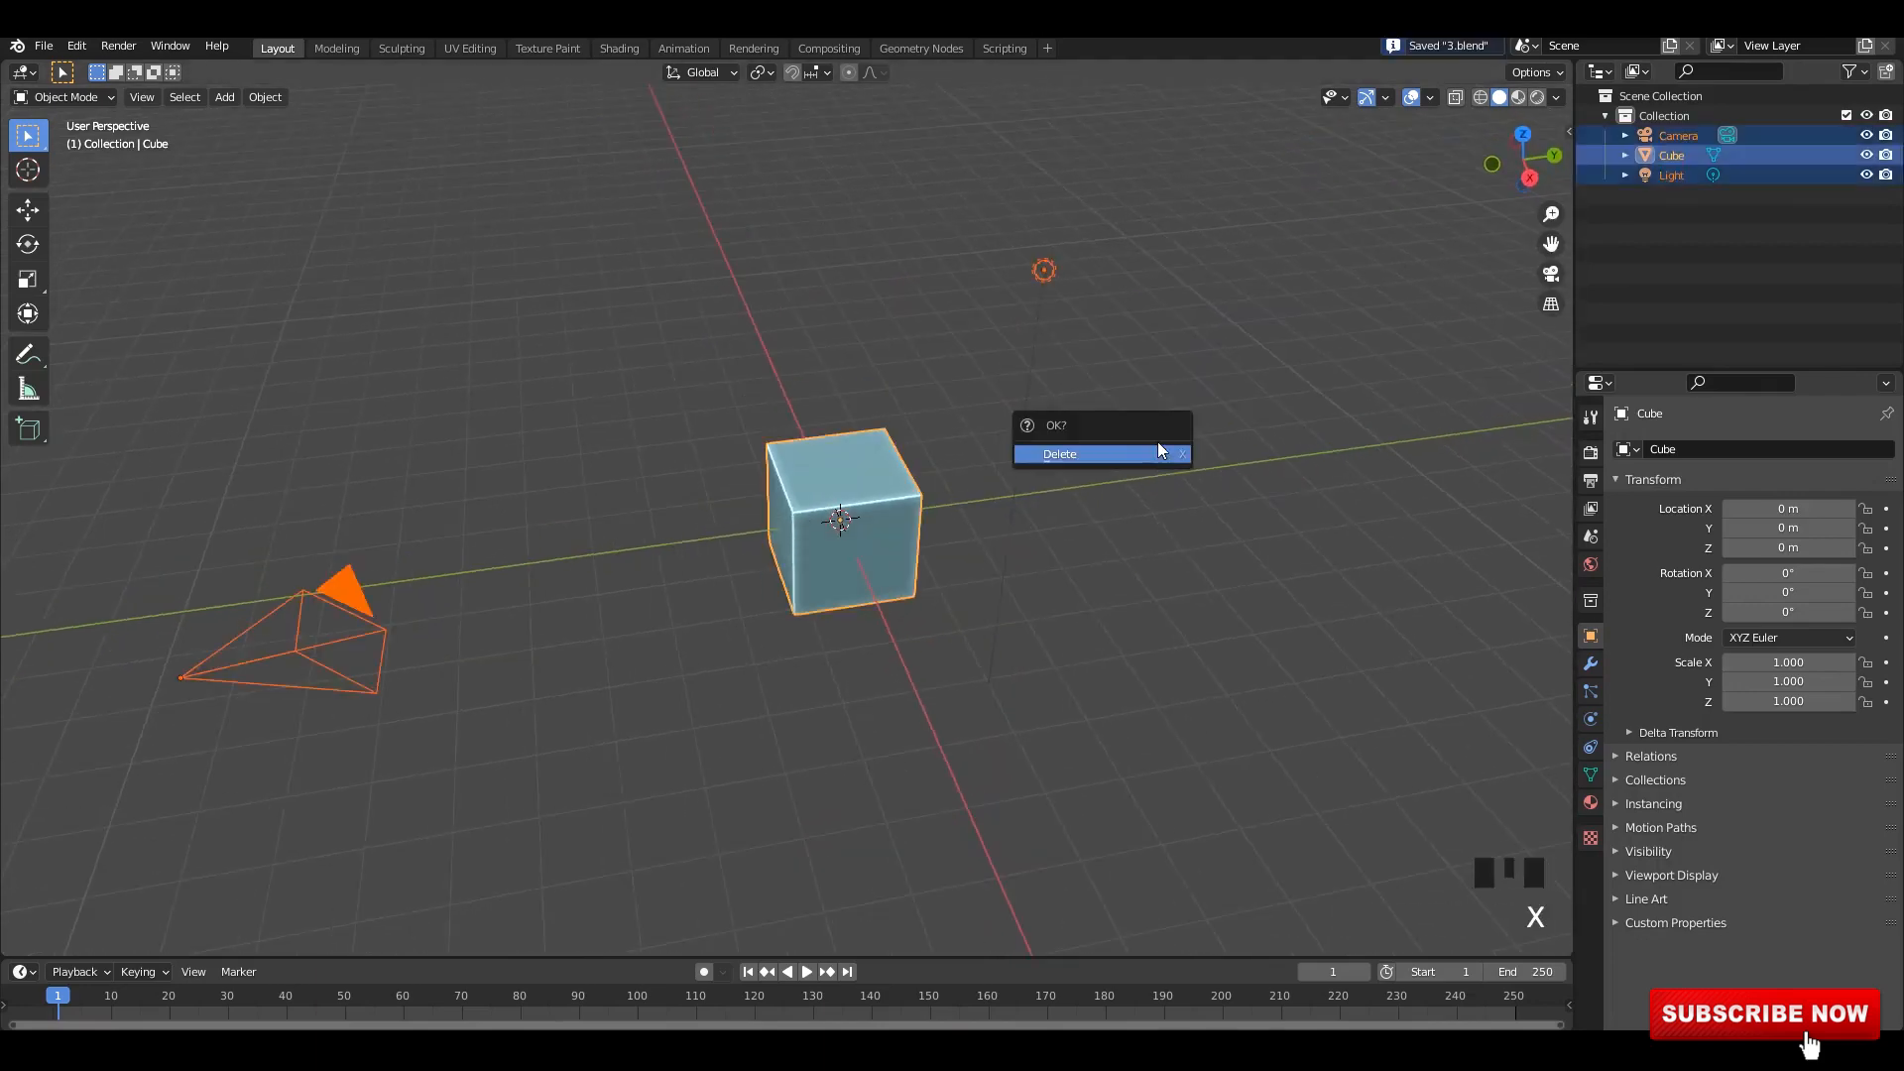
pyautogui.click(1157, 442)
# - Add a mesh cube at the world origin and look at it from the right side
pyautogui.hotkey('shift', 'a')
pyautogui.moveTo(926, 400)
pyautogui.click(999, 418)
pyautogui.press('KP_3')
pyautogui.scroll(3, 943, 532)
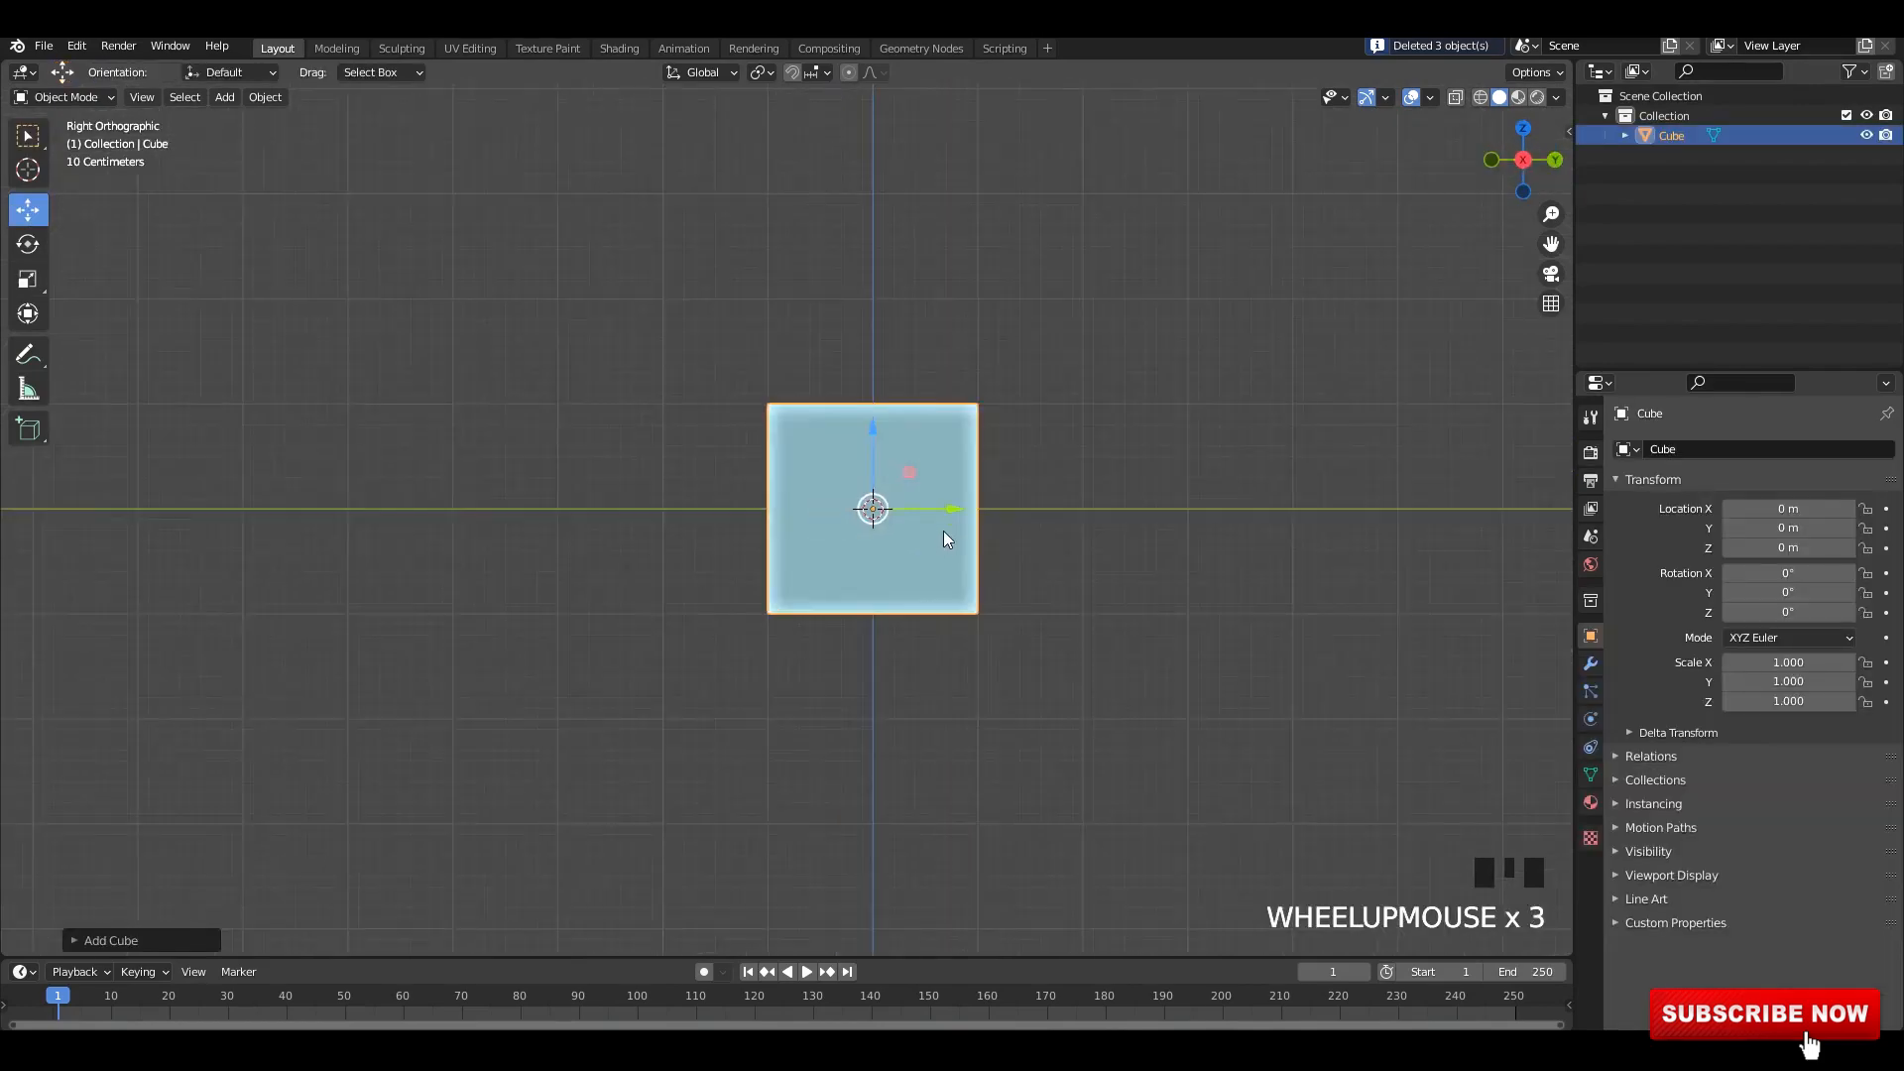
# - Move the cube about 2.02 m up along the Z axis
pyautogui.keyDown('shift'); pyautogui.scroll(2, 930, 575); pyautogui.keyUp('shift')
pyautogui.keyDown('shift'); pyautogui.moveTo(931, 574); pyautogui.dragTo(746, 521, button='middle'); pyautogui.keyUp('shift')
pyautogui.press('Tab')
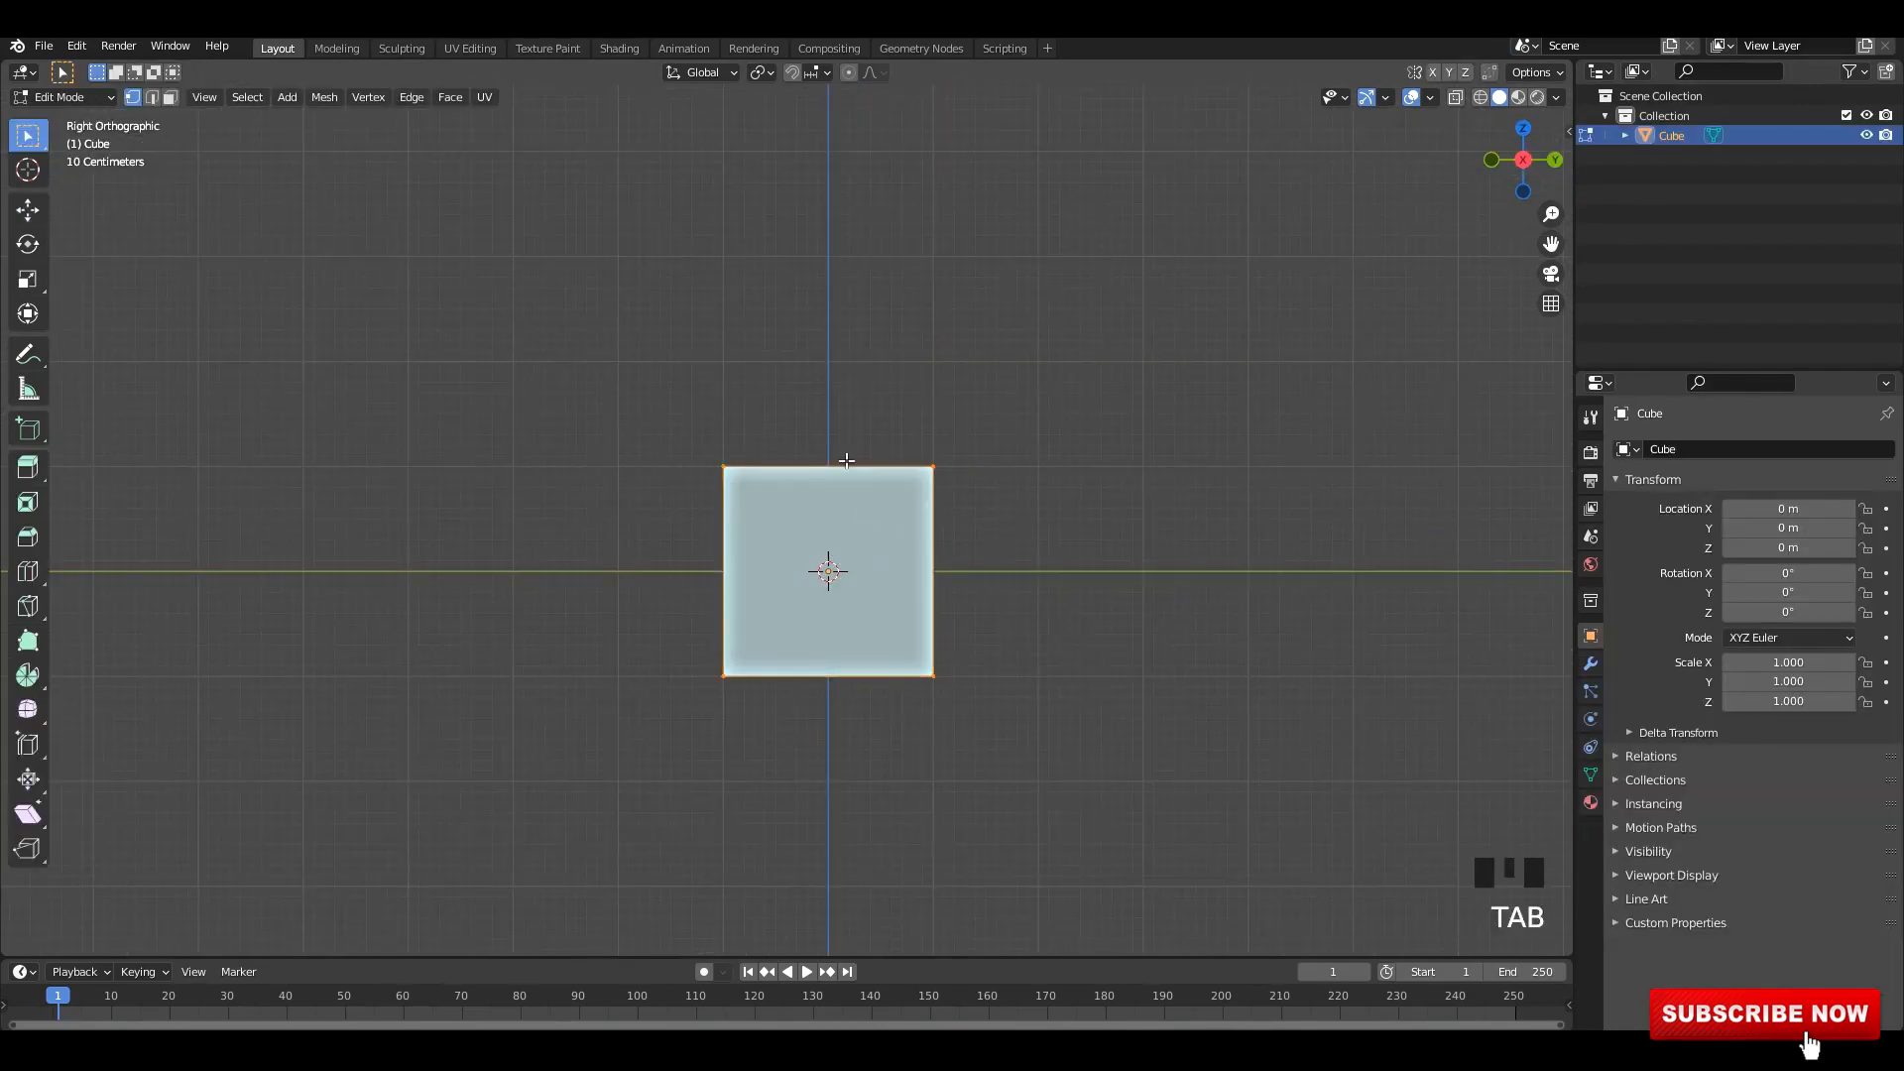
pyautogui.moveTo(846, 463); pyautogui.dragTo(876, 509, button='middle')
pyautogui.press('Tab')
pyautogui.moveTo(873, 503); pyautogui.dragTo(848, 319)
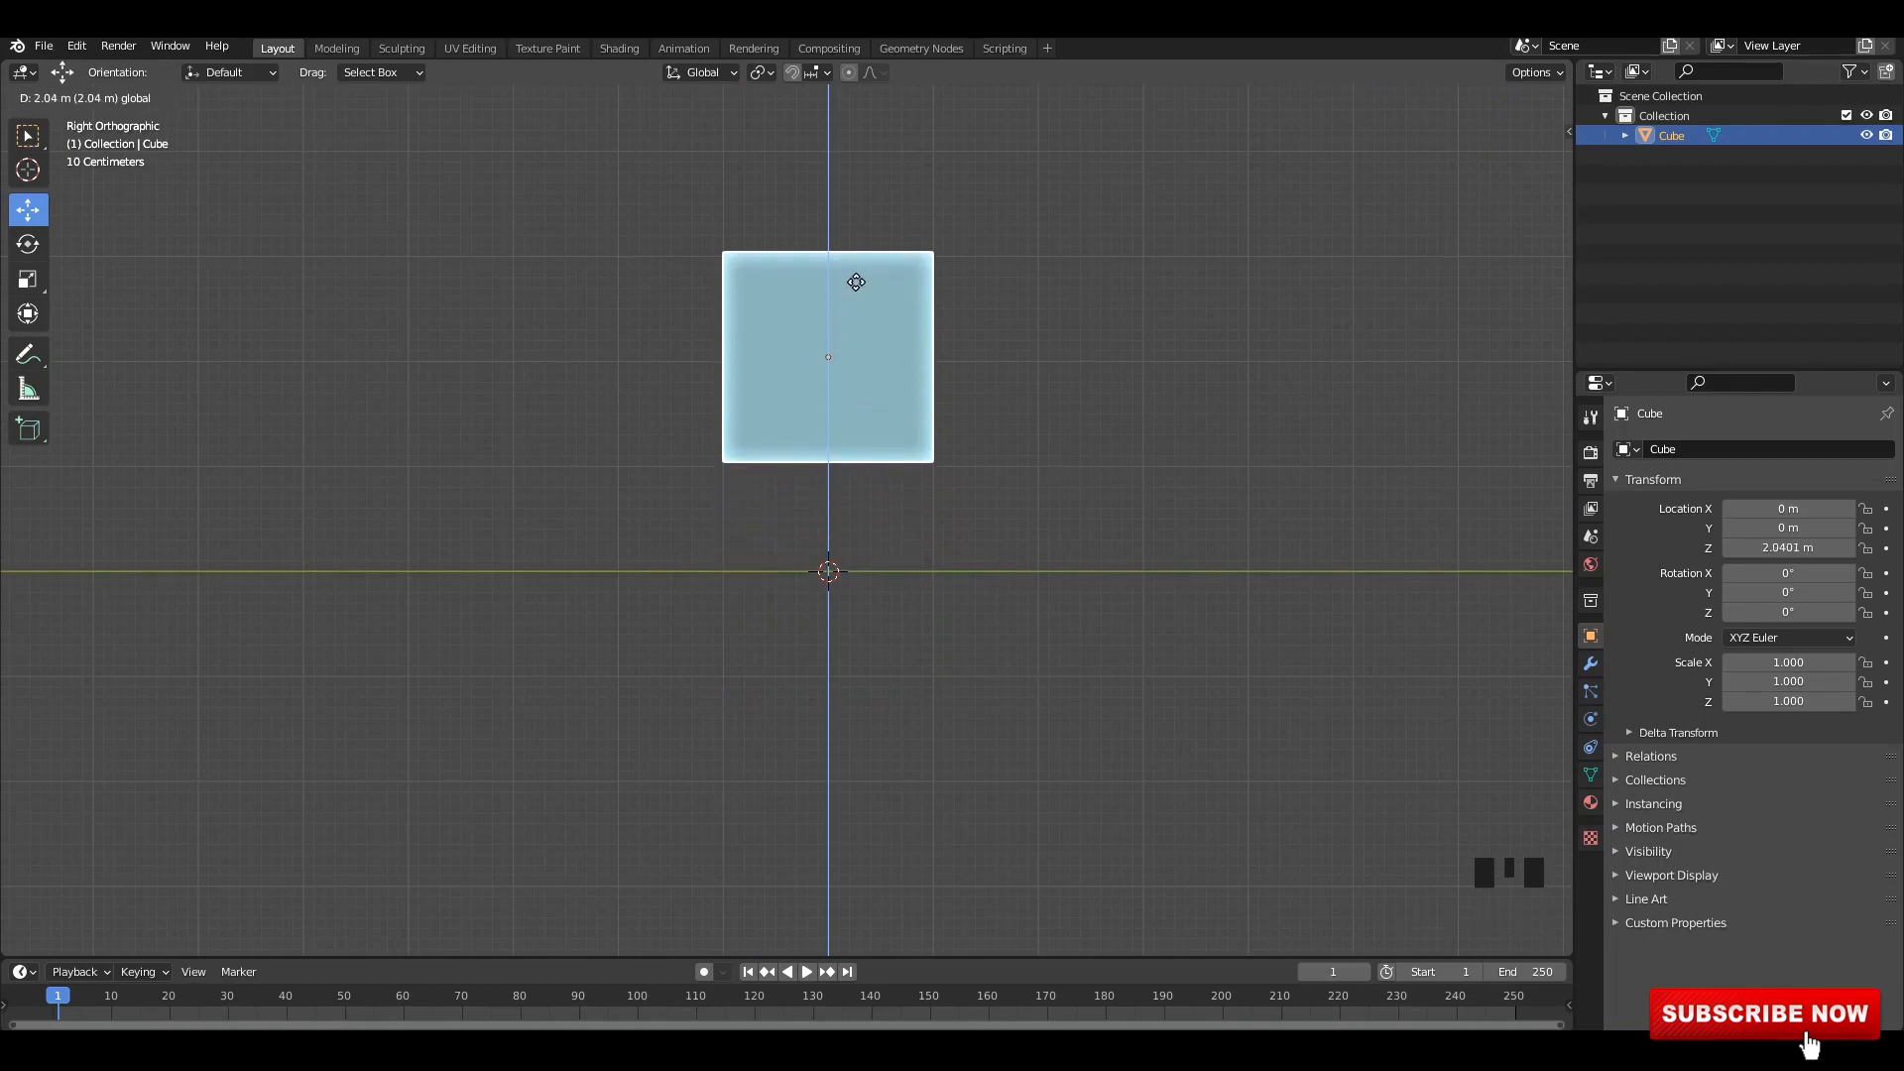
pyautogui.moveTo(859, 282); pyautogui.dragTo(859, 285)
# - Extrude the cube's bottom face straight down to about the ground line
pyautogui.press('Tab')
pyautogui.press('3')
pyautogui.click(914, 480)
pyautogui.moveTo(820, 510); pyautogui.dragTo(873, 437, button='middle')
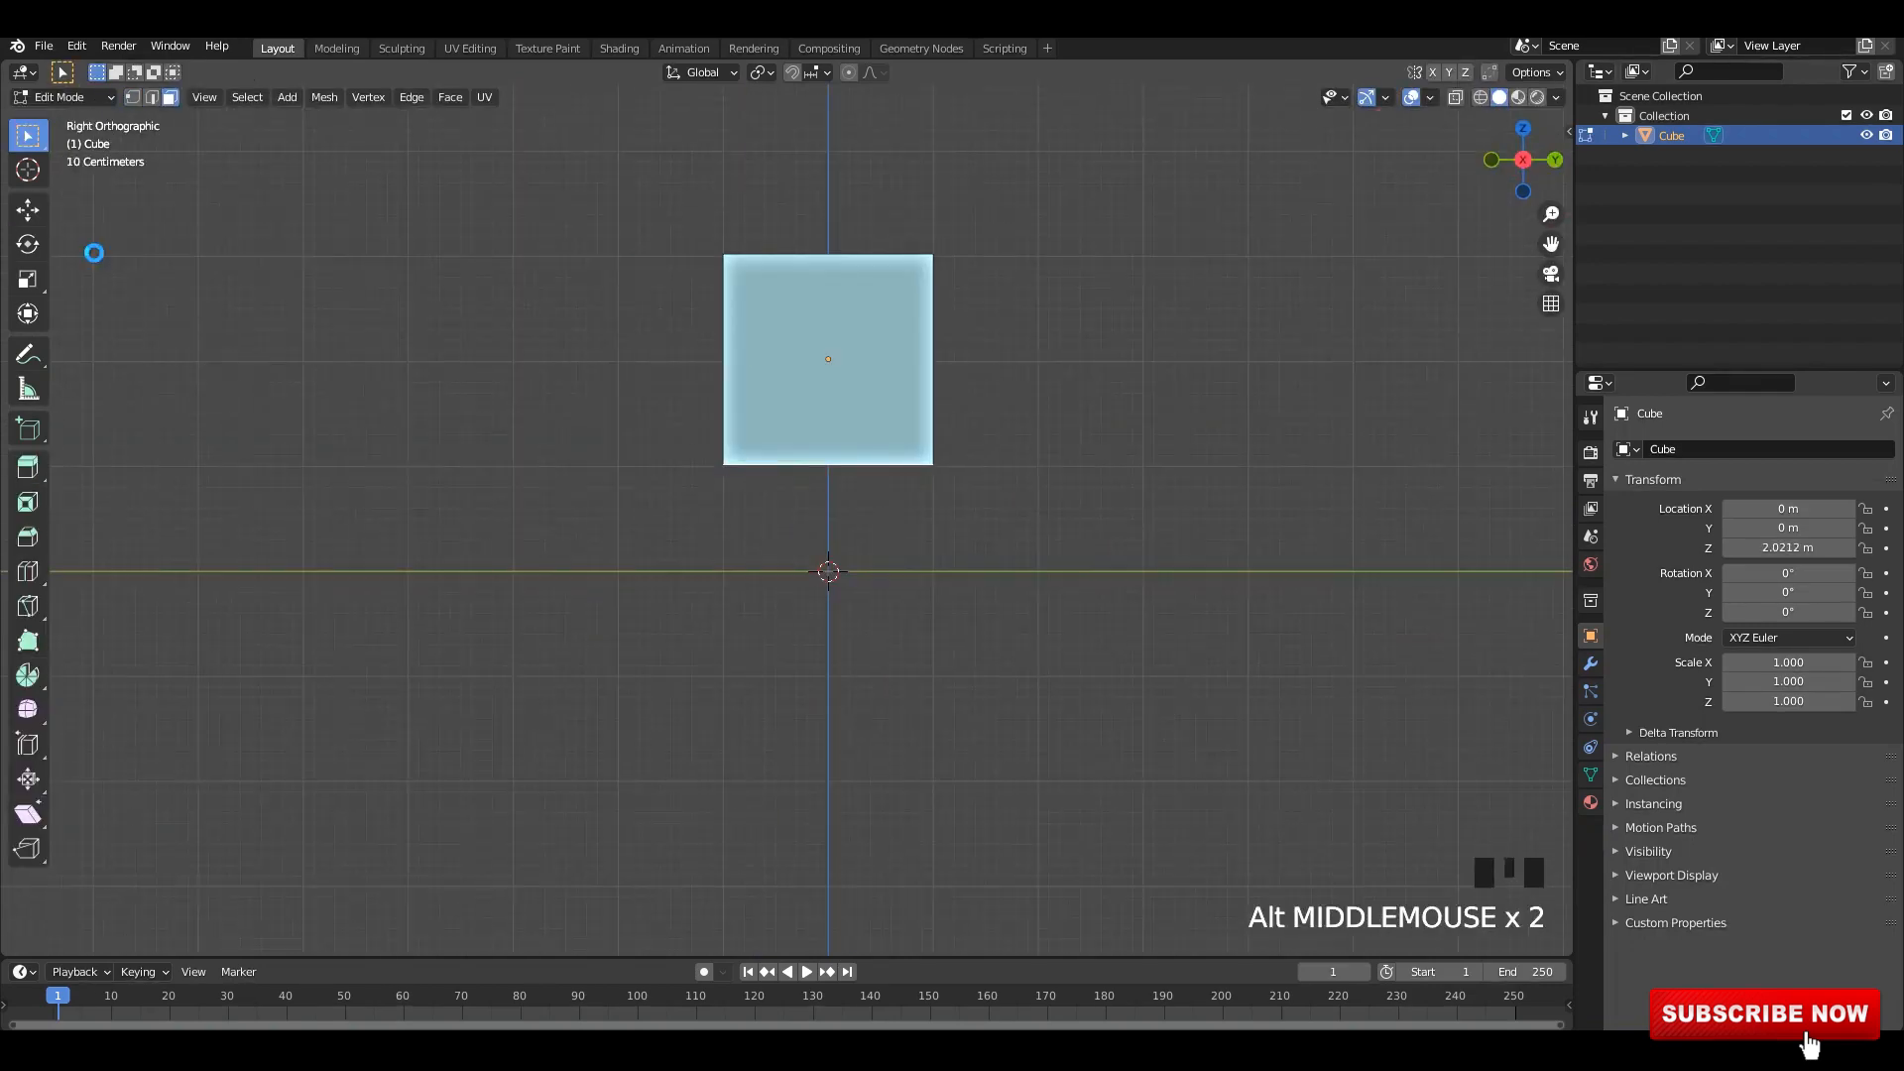
pyautogui.click(27, 211)
pyautogui.scroll(1, 699, 396)
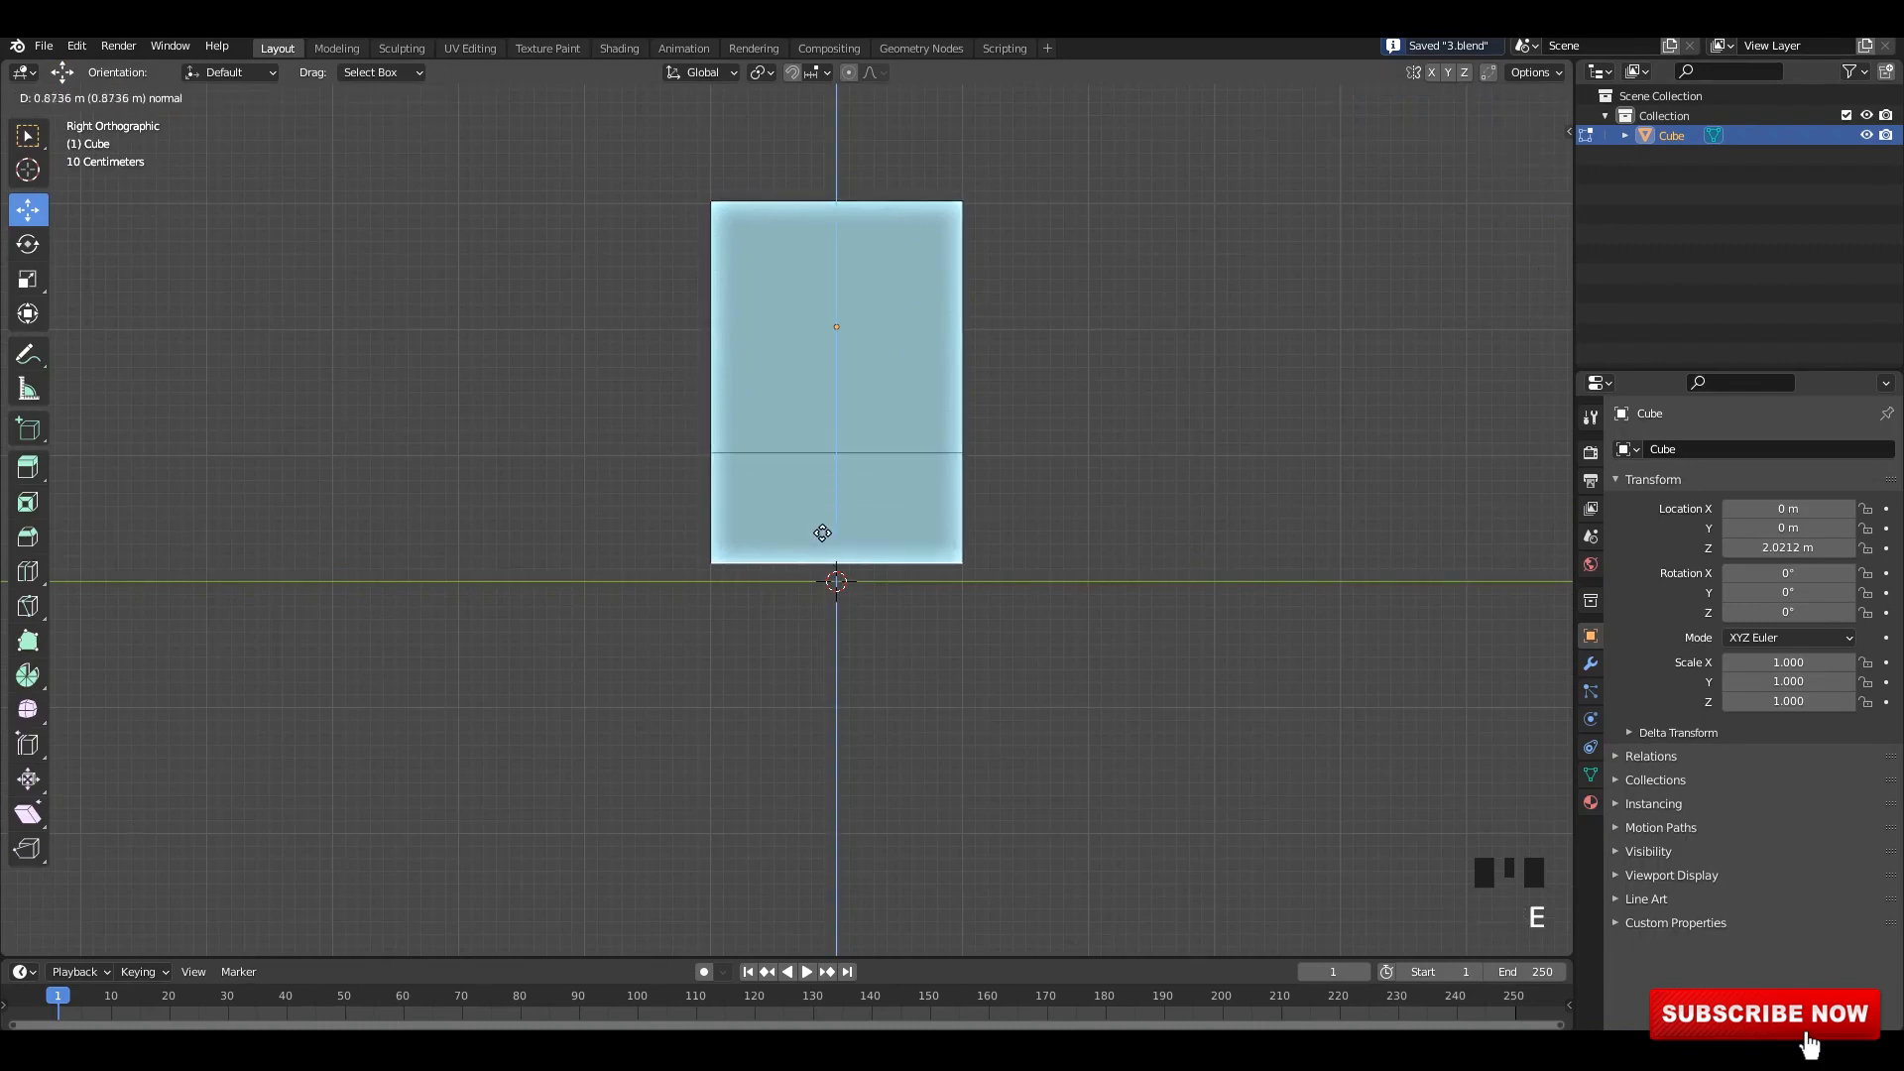
pyautogui.click(834, 545)
pyautogui.moveTo(834, 545); pyautogui.dragTo(831, 531, button='middle')
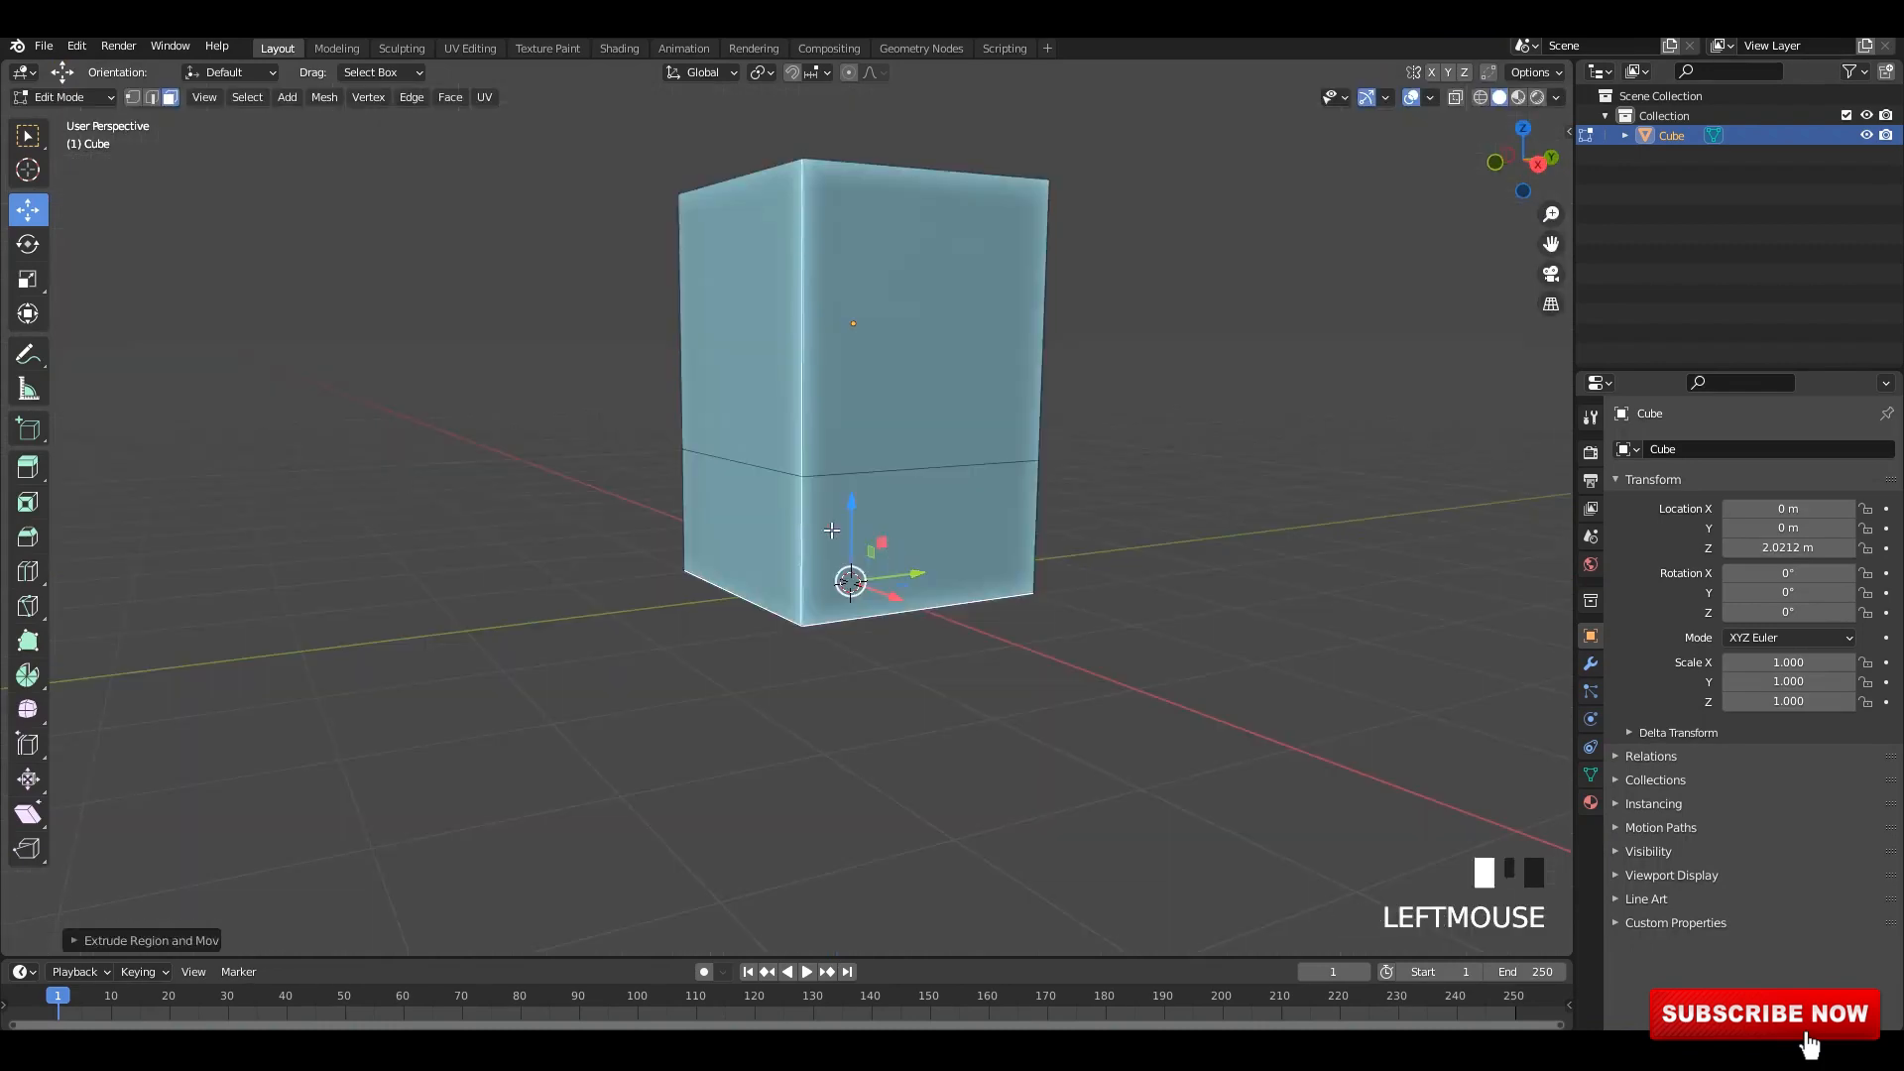
# - Extrude the side faces around the lower section outward along their normals with Offset Even enabled
pyautogui.keyDown('alt'); pyautogui.keyDown('shift'); pyautogui.click(801, 526); pyautogui.keyUp('shift'); pyautogui.keyUp('alt')
pyautogui.hotkey('alt', 'z')
pyautogui.hotkey('alt', 'z')
pyautogui.moveTo(1013, 509); pyautogui.dragTo(995, 565, button='middle')
pyautogui.press('e')
pyautogui.rightClick(969, 539)
pyautogui.hotkey('alt', 's')
pyautogui.click(188, 907)
# - Bevel the upper outer edge loop of the widened base with 7 segments
pyautogui.press('1')
pyautogui.moveTo(866, 647); pyautogui.dragTo(992, 595, button='middle')
pyautogui.hotkey('ctrl', 'b')
pyautogui.scroll(6, 1081, 659)
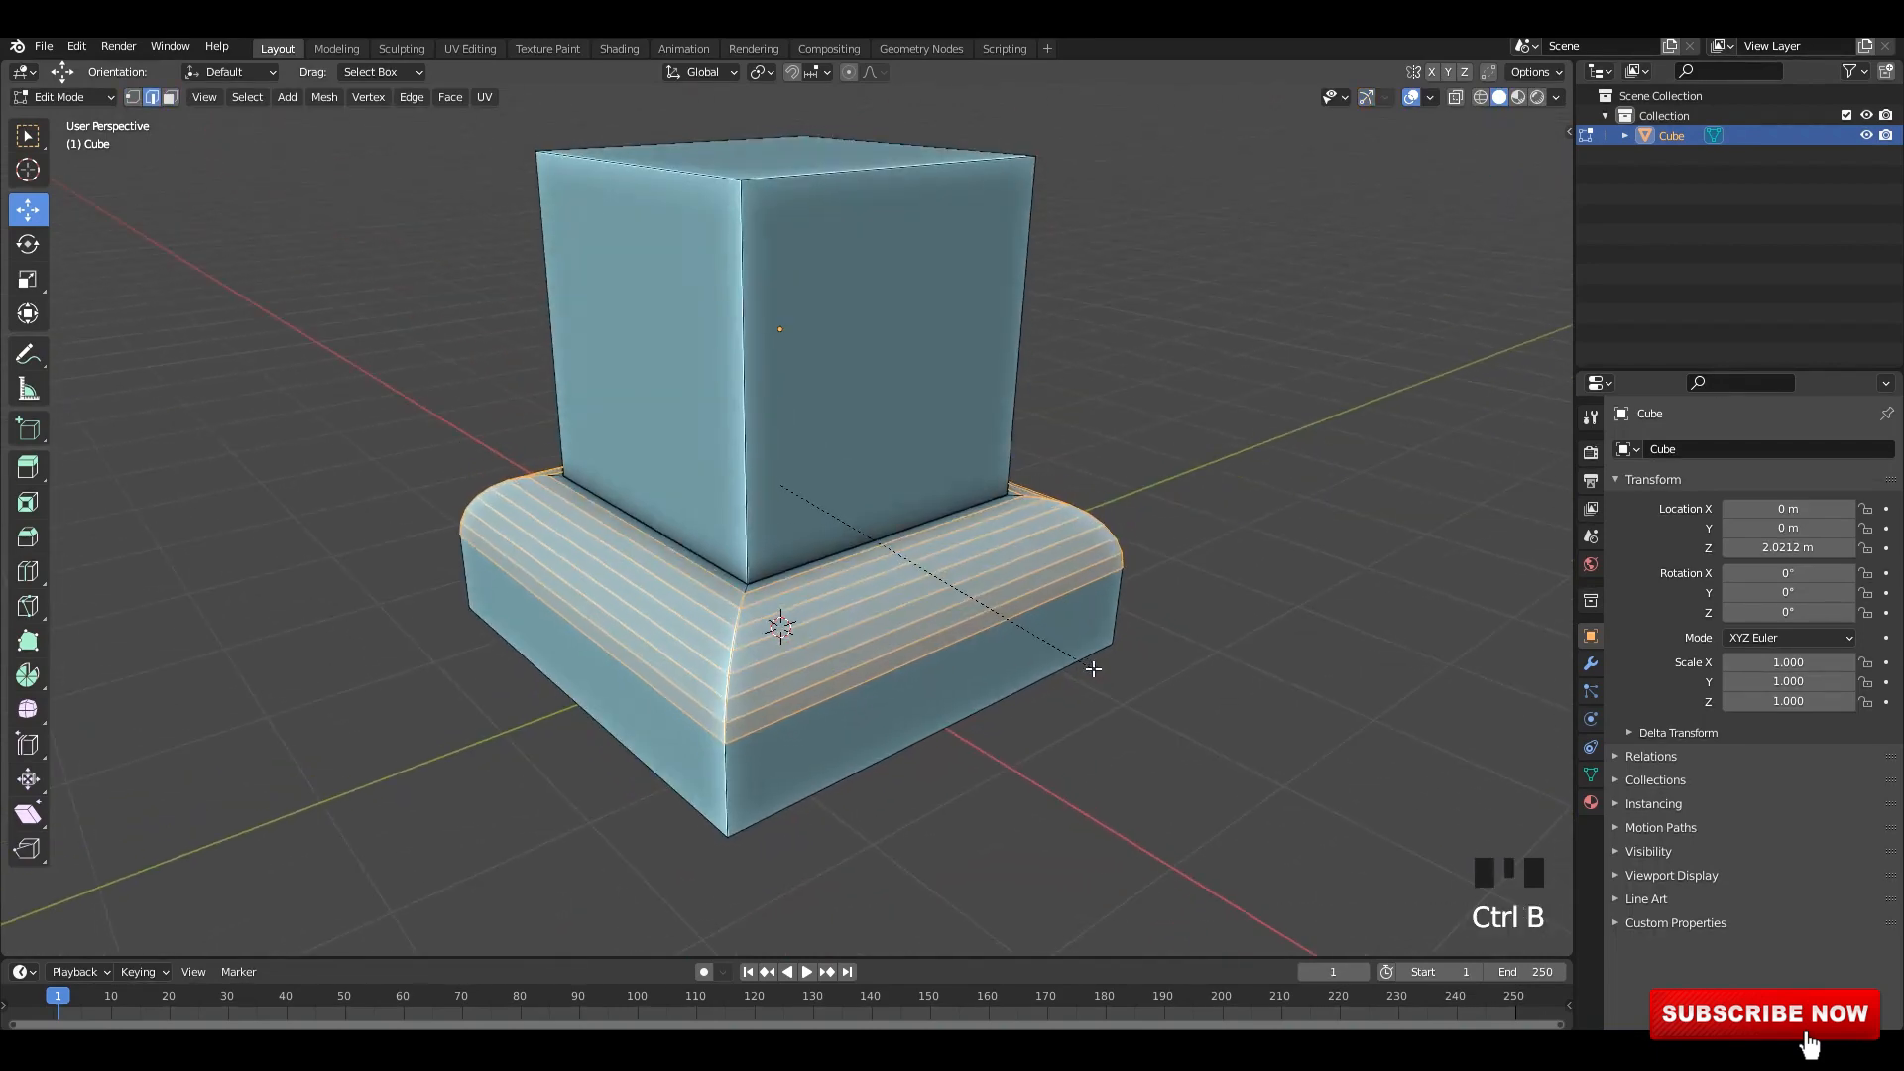
pyautogui.click(1081, 660)
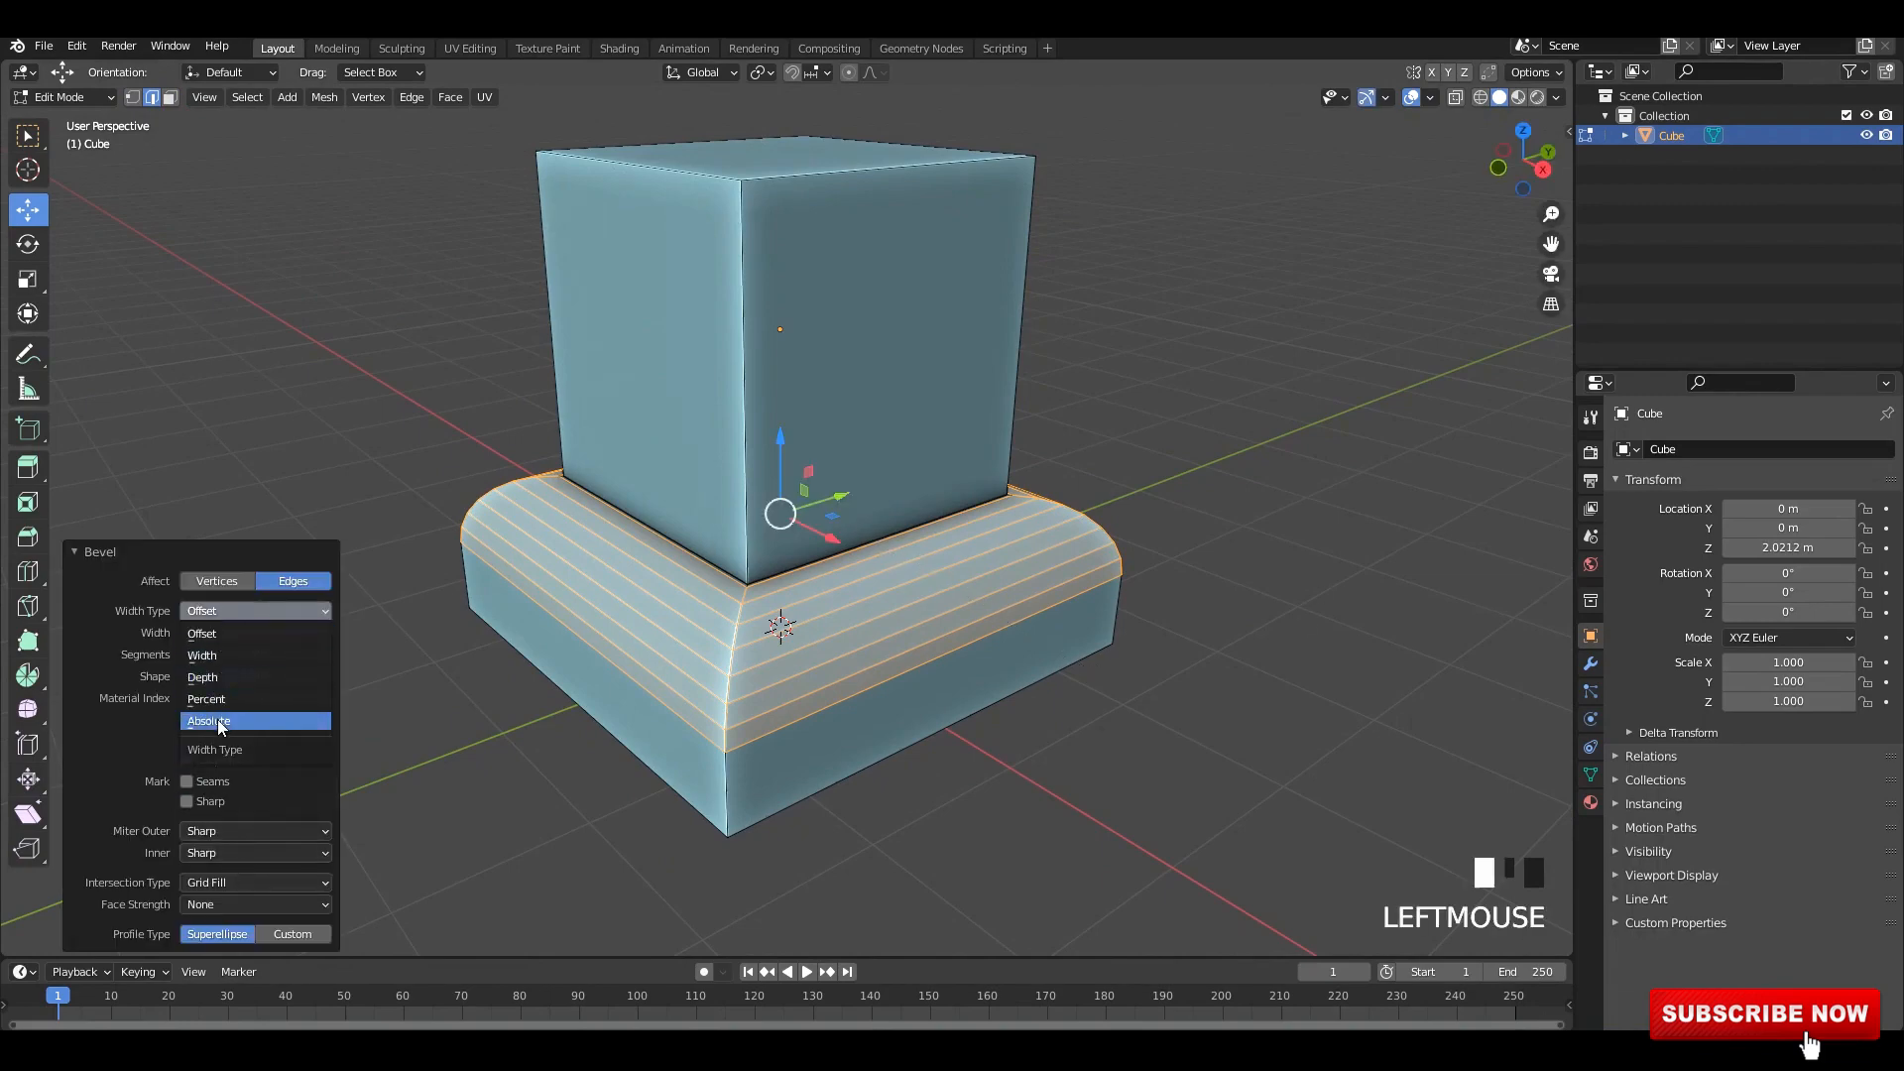
# - Compare the bevel width types, choose Width, and switch the bevel's profile type to Custom
pyautogui.click(221, 722)
pyautogui.moveTo(387, 615); pyautogui.dragTo(344, 608, button='middle')
pyautogui.click(222, 701)
pyautogui.keyDown('shift'); pyautogui.moveTo(391, 686); pyautogui.dragTo(395, 651, button='middle'); pyautogui.keyUp('shift')
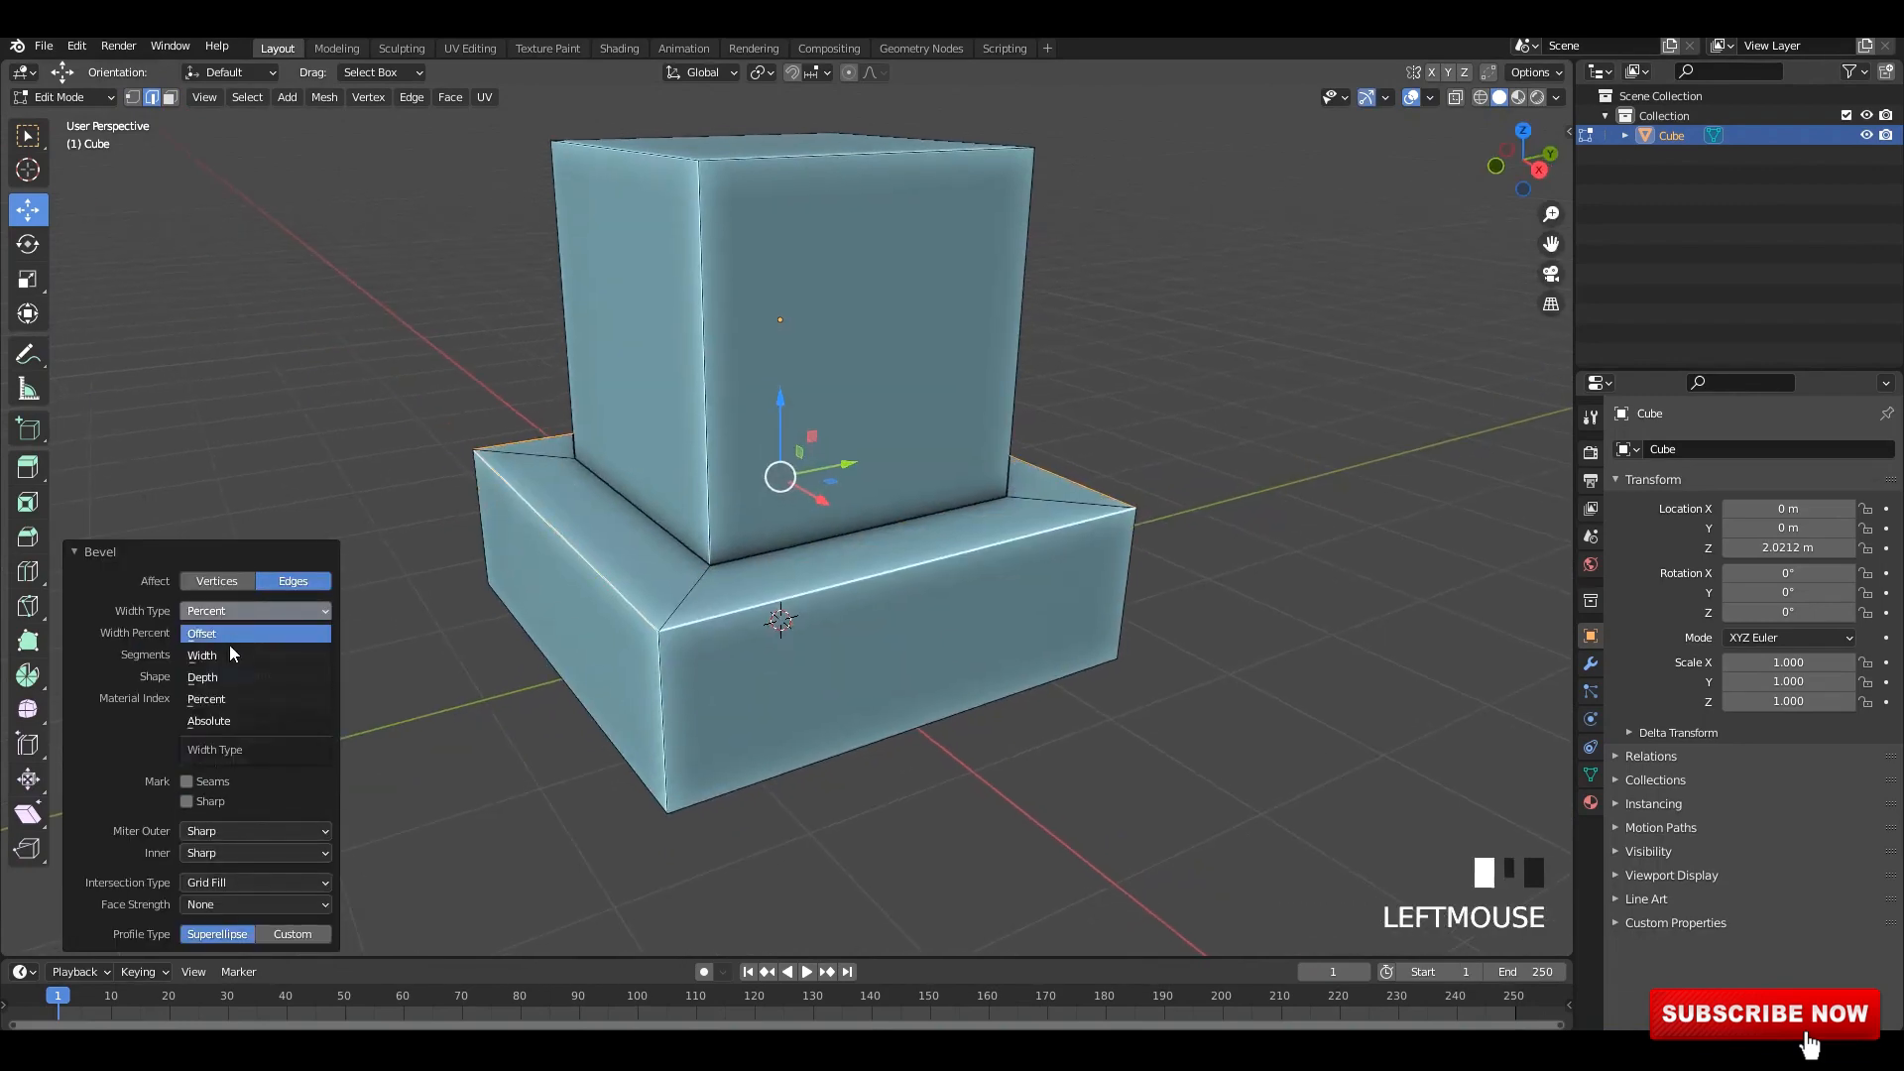
pyautogui.click(229, 655)
pyautogui.click(293, 935)
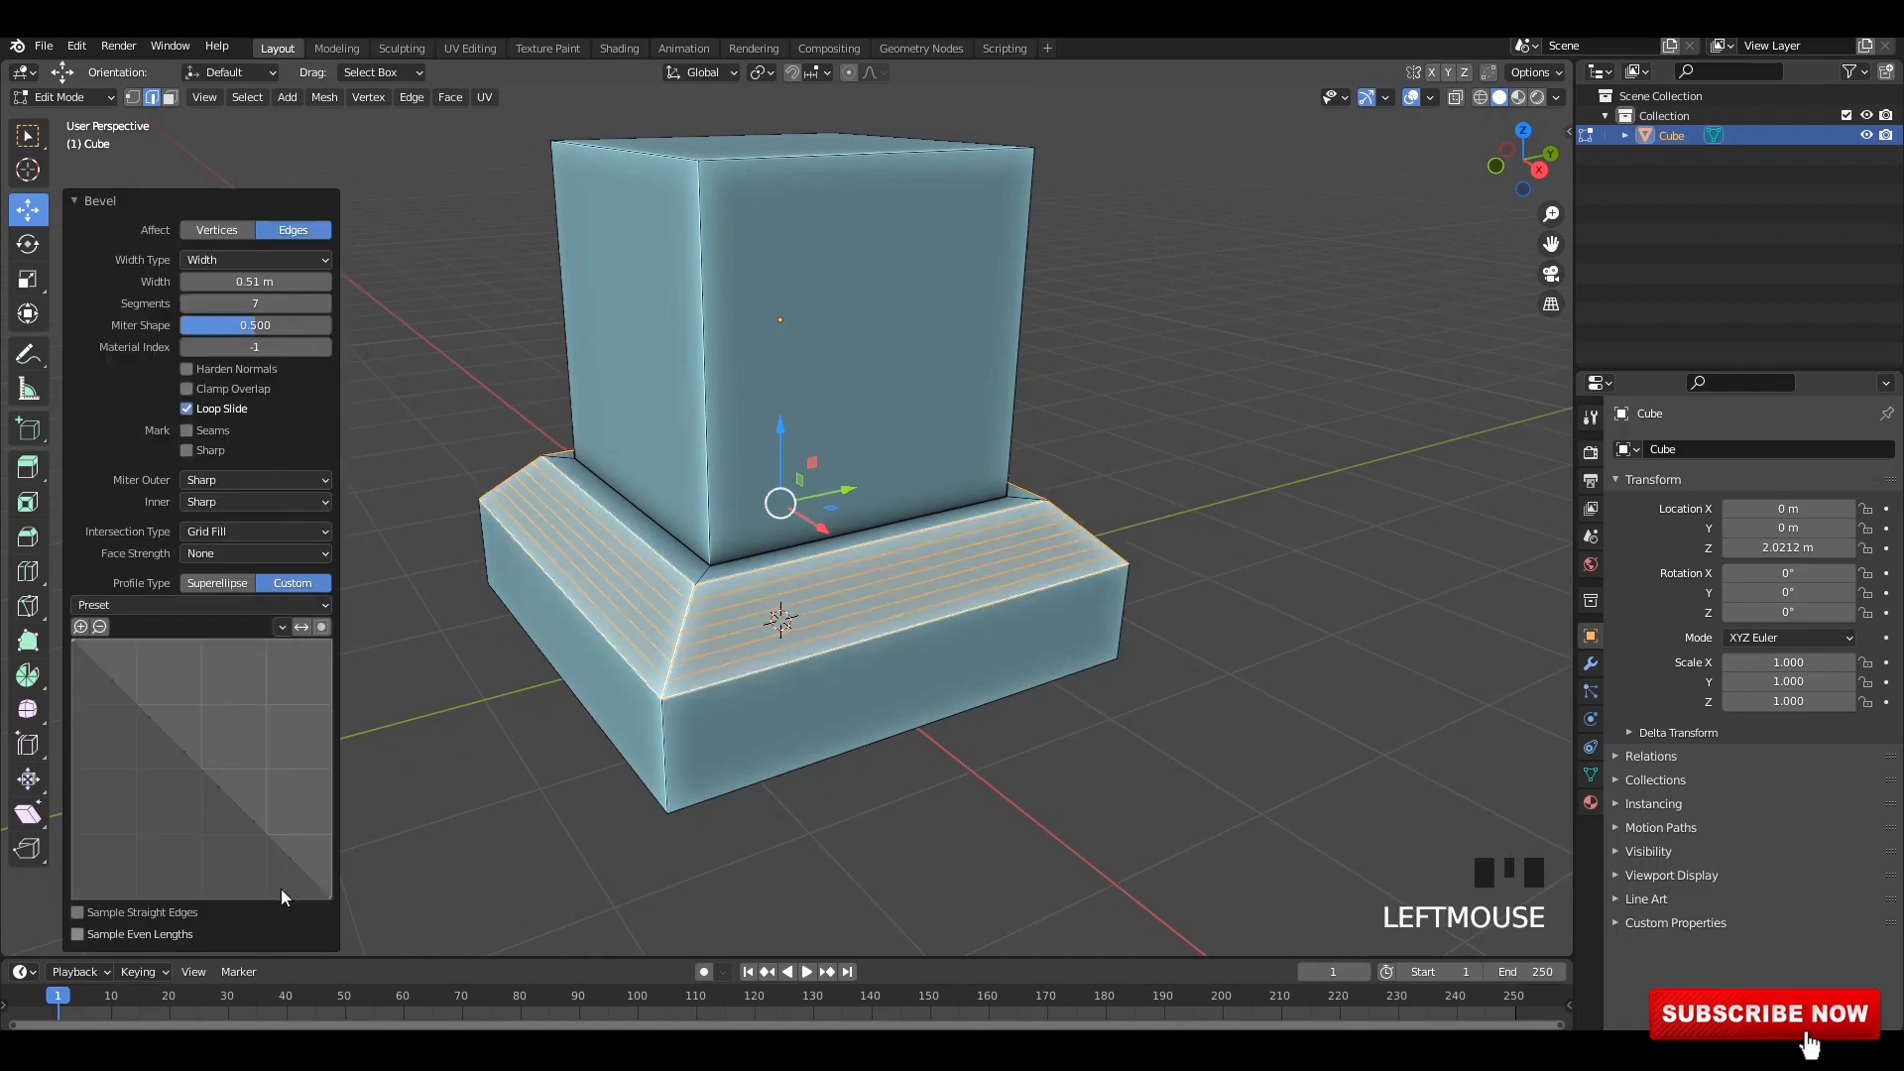
# - Apply the Steps preset to the custom bevel profile and set the bevel width to 0.67 m
pyautogui.click(145, 685)
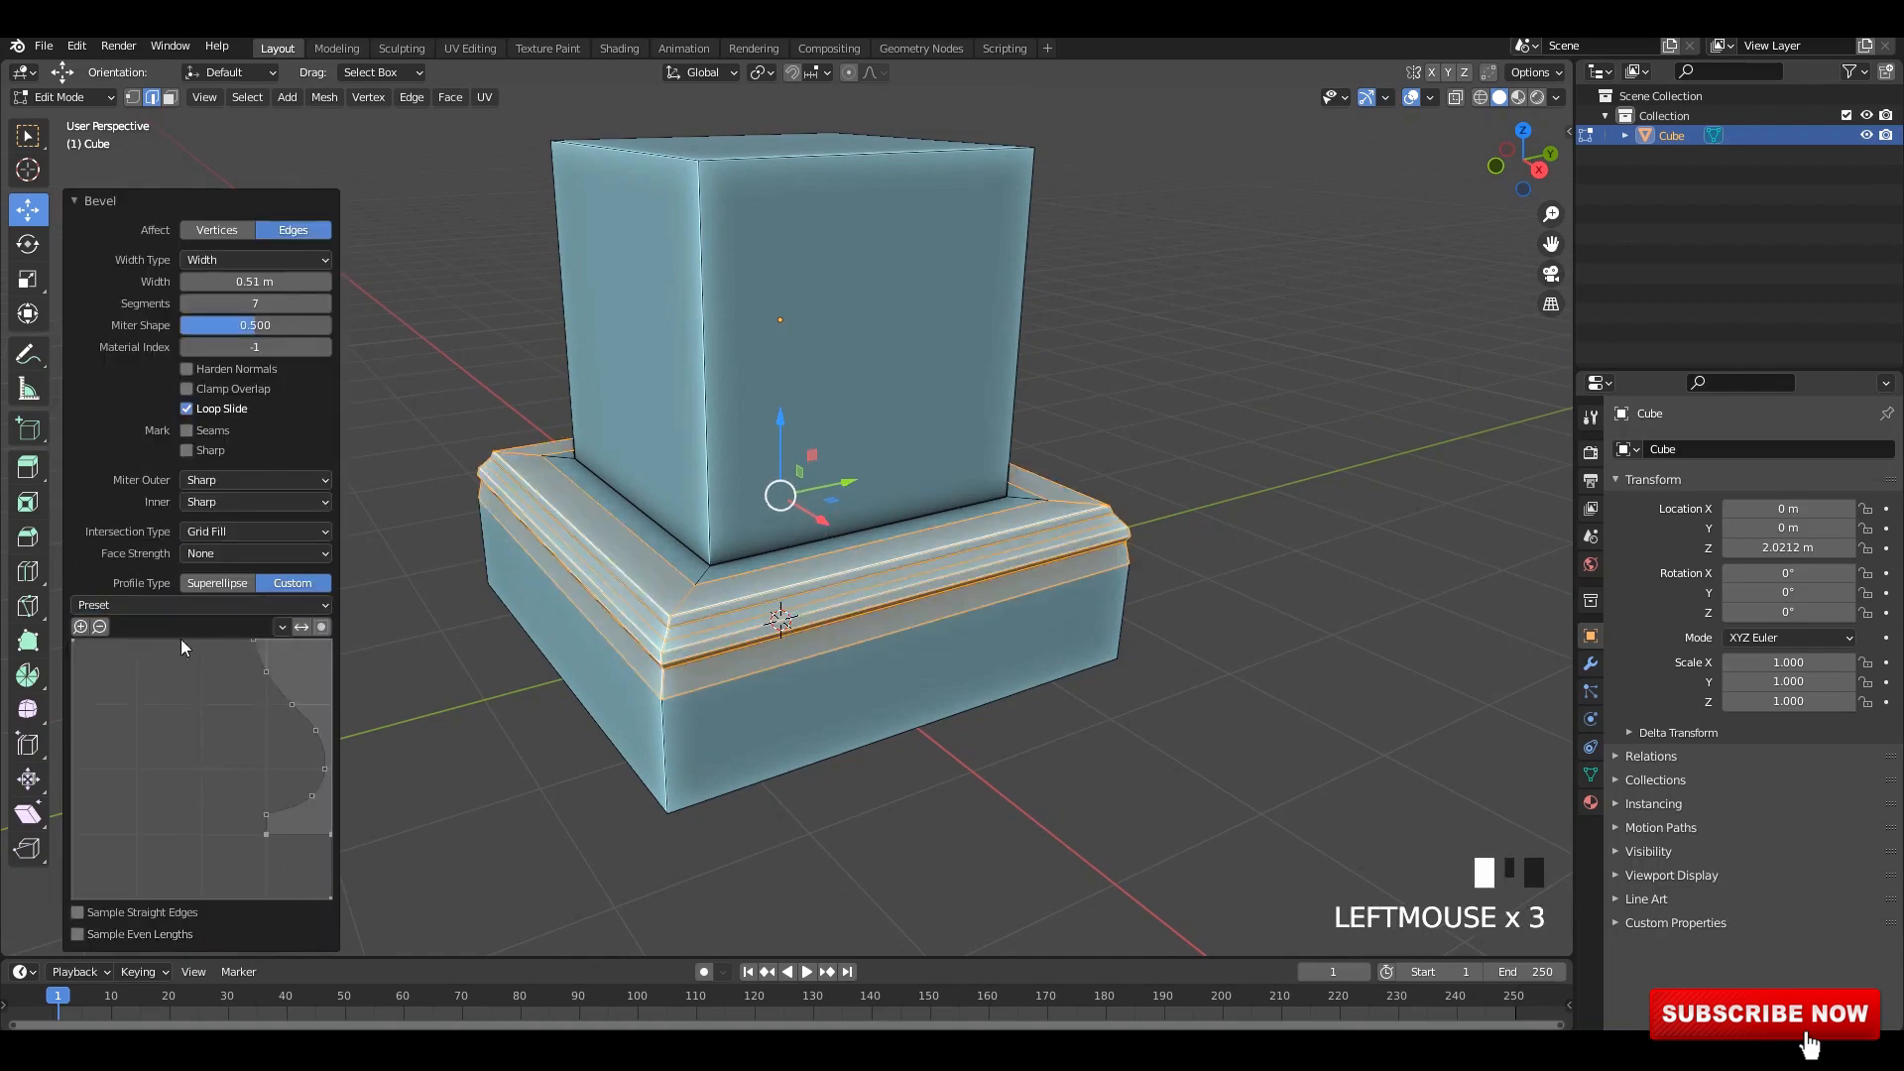
pyautogui.click(133, 605)
pyautogui.click(114, 703)
pyautogui.moveTo(923, 635); pyautogui.dragTo(947, 639, button='middle')
pyautogui.moveTo(250, 282); pyautogui.dragTo(273, 282)
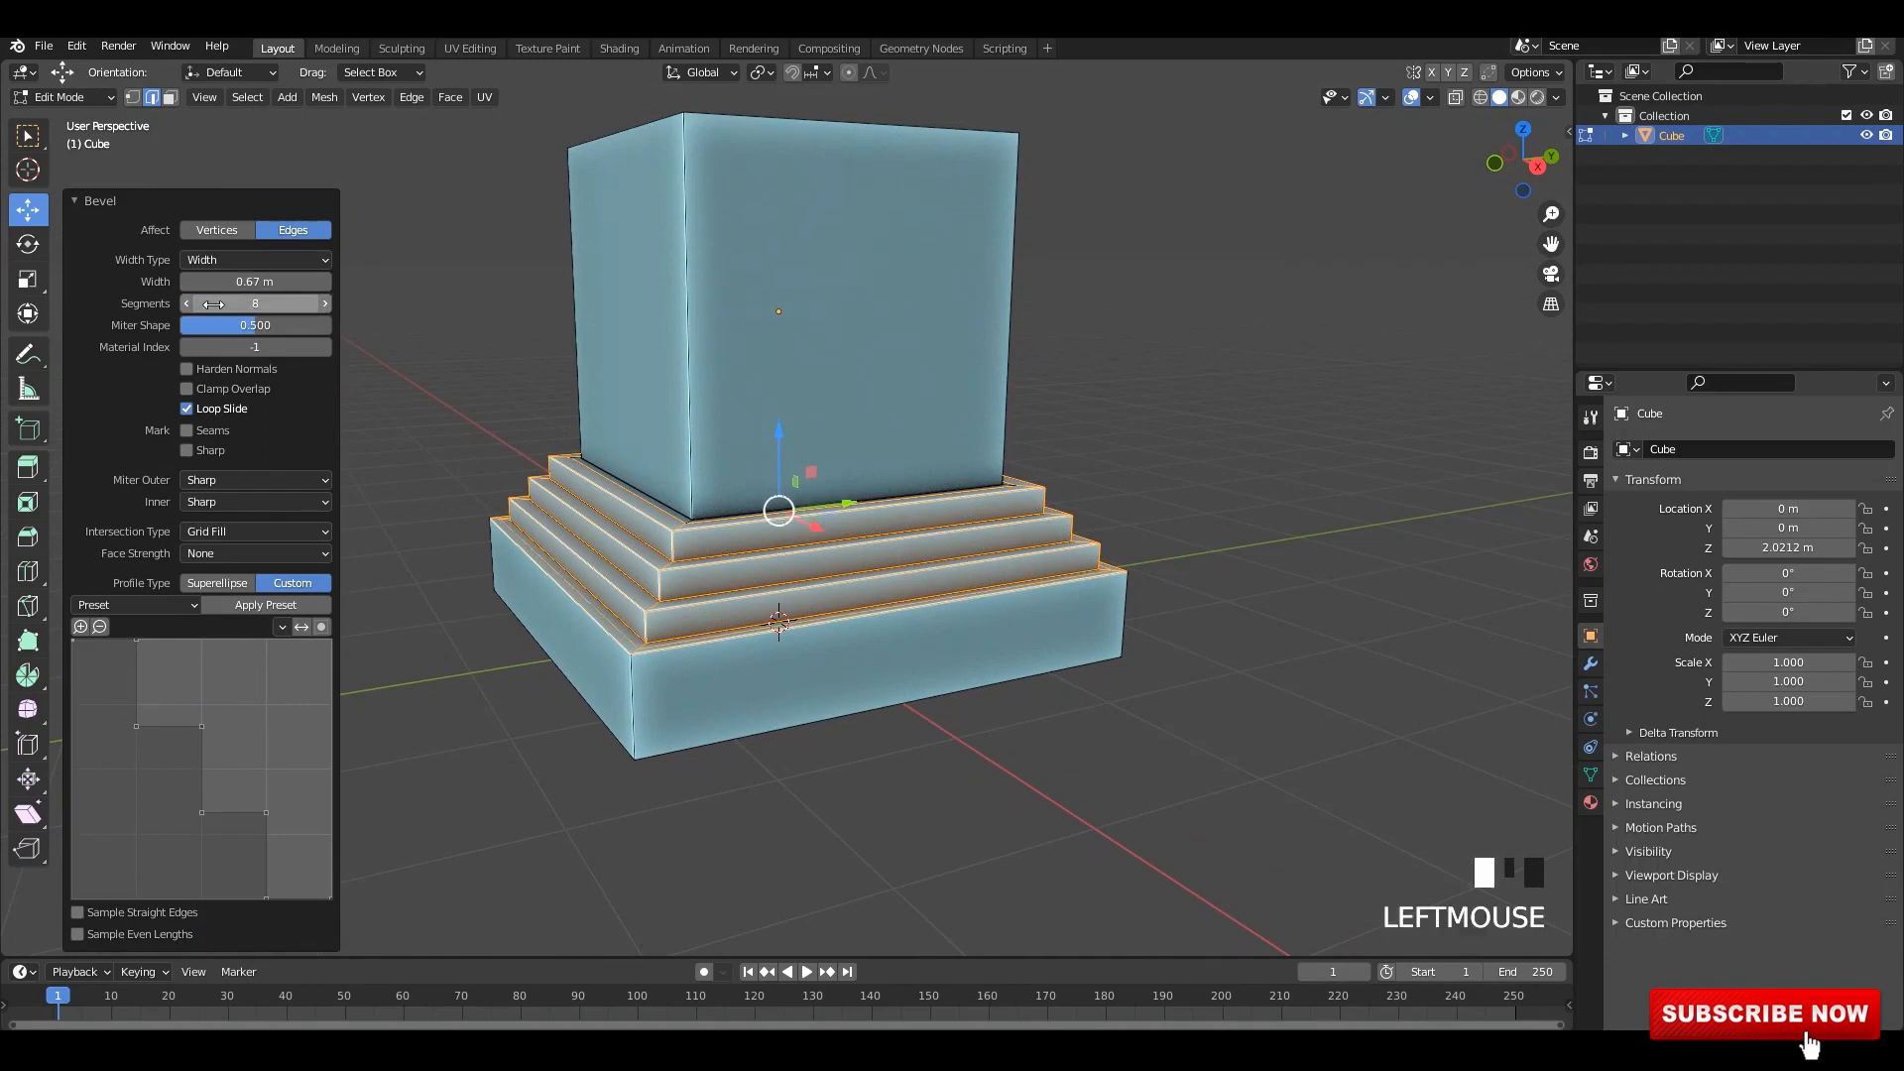
# - Fine-tune the stepped bevel's width and return to Object Mode in the right-side view
pyautogui.moveTo(1091, 499); pyautogui.dragTo(1091, 548, button='middle')
pyautogui.scroll(1, 1041, 525)
pyautogui.moveTo(943, 496)
pyautogui.keyDown('shift'); pyautogui.mouseDown(button='middle')
pyautogui.moveTo(965, 493)
pyautogui.moveTo(948, 461)
pyautogui.mouseUp(button='middle'); pyautogui.keyUp('shift')
pyautogui.moveTo(252, 282); pyautogui.dragTo(264, 282)
pyautogui.press('Tab')
pyautogui.click(1359, 479)
pyautogui.press('KP_3')
pyautogui.scroll(-3, 837, 438)
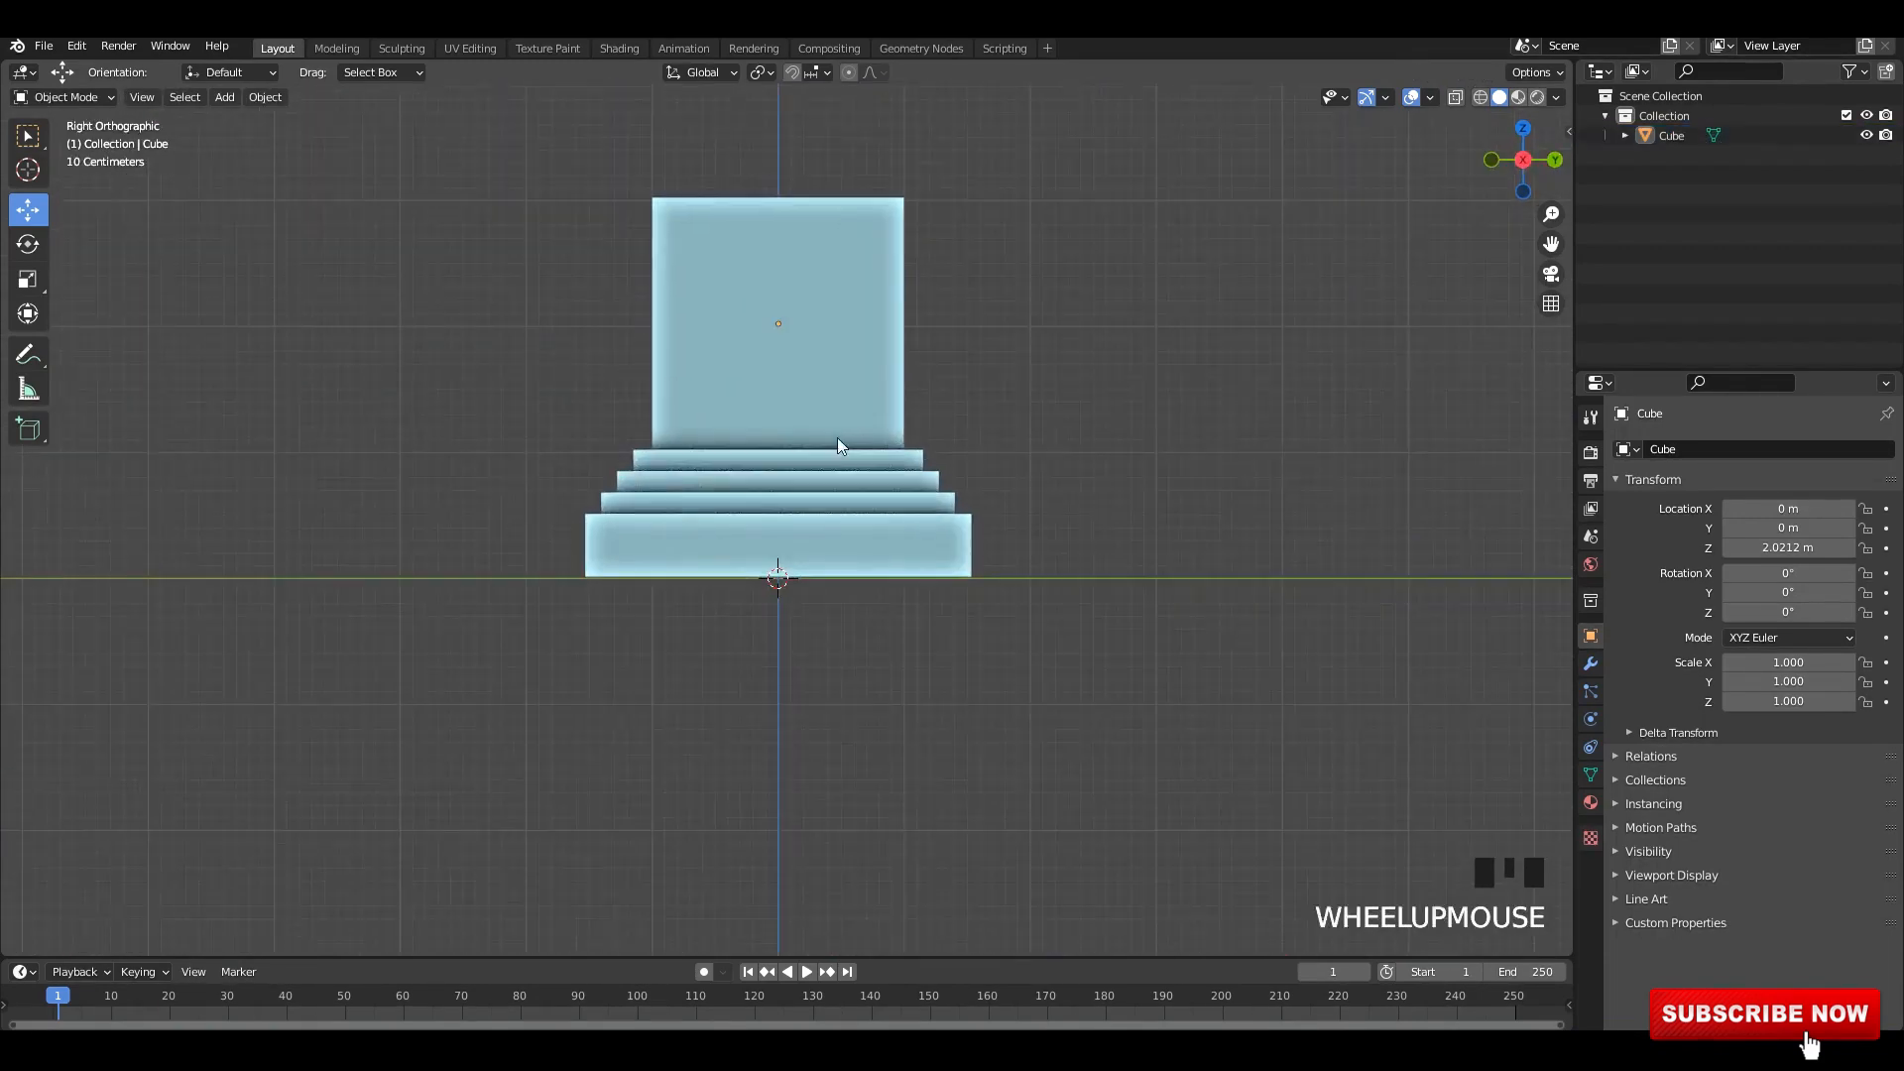
# - Extrude the top face of the block straight up to form the pedestal's cap section
pyautogui.click(793, 409)
pyautogui.keyDown('shift'); pyautogui.moveTo(770, 393); pyautogui.dragTo(796, 481, button='middle'); pyautogui.keyUp('shift')
pyautogui.press('Tab')
pyautogui.moveTo(795, 481); pyautogui.dragTo(797, 536, button='middle')
pyautogui.press('3')
pyautogui.click(808, 402)
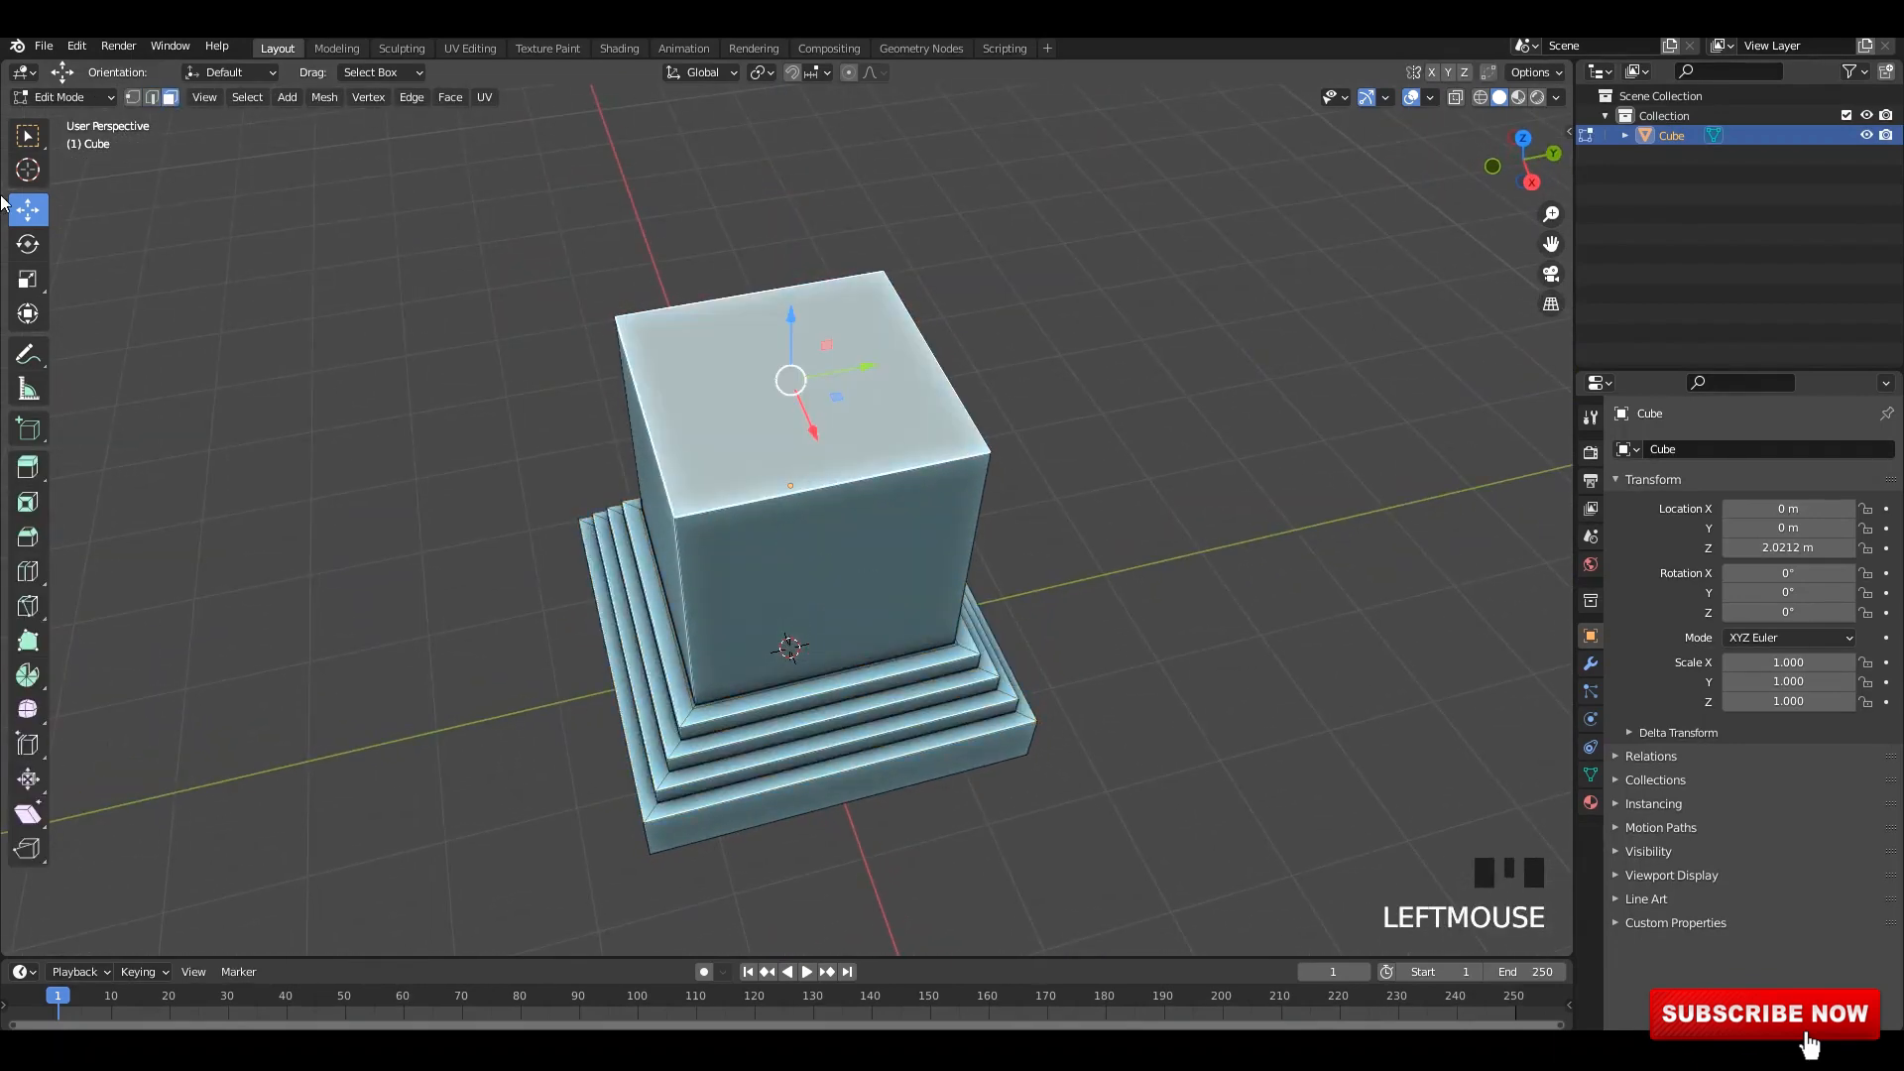
pyautogui.keyDown('alt'); pyautogui.moveTo(808, 416); pyautogui.dragTo(837, 519, button='middle'); pyautogui.keyUp('alt')
pyautogui.scroll(2, 813, 340)
pyautogui.press('e')
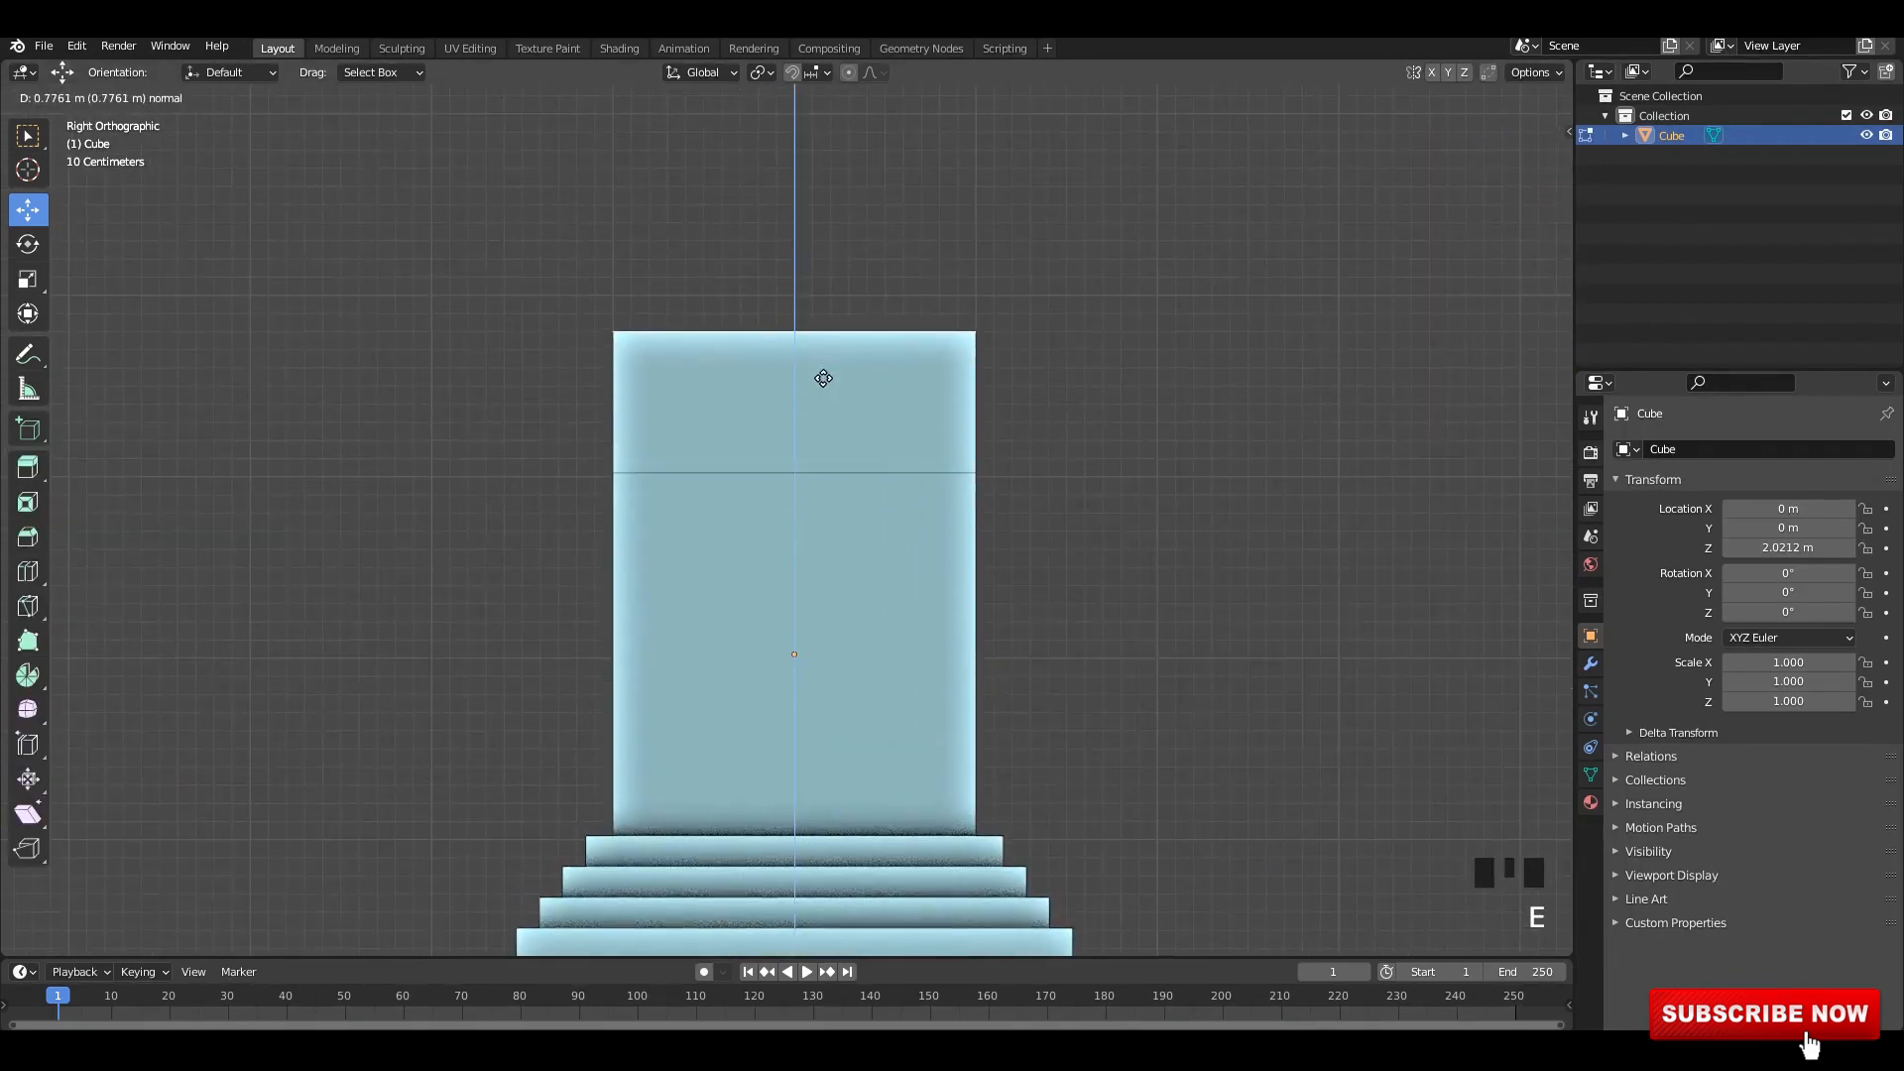
pyautogui.click(831, 338)
pyautogui.click(833, 343)
pyautogui.moveTo(833, 344); pyautogui.dragTo(861, 302, button='middle')
# - Extrude the side faces around the cap section outward by 0.4 m with Offset Even enabled
pyautogui.keyDown('alt'); pyautogui.keyDown('shift'); pyautogui.click(763, 365); pyautogui.keyUp('shift'); pyautogui.keyUp('alt')
pyautogui.keyDown('alt'); pyautogui.keyDown('shift'); pyautogui.click(763, 365); pyautogui.keyUp('shift'); pyautogui.keyUp('alt')
pyautogui.press('e')
pyautogui.rightClick(843, 406)
pyautogui.hotkey('alt', 's')
pyautogui.click(844, 372)
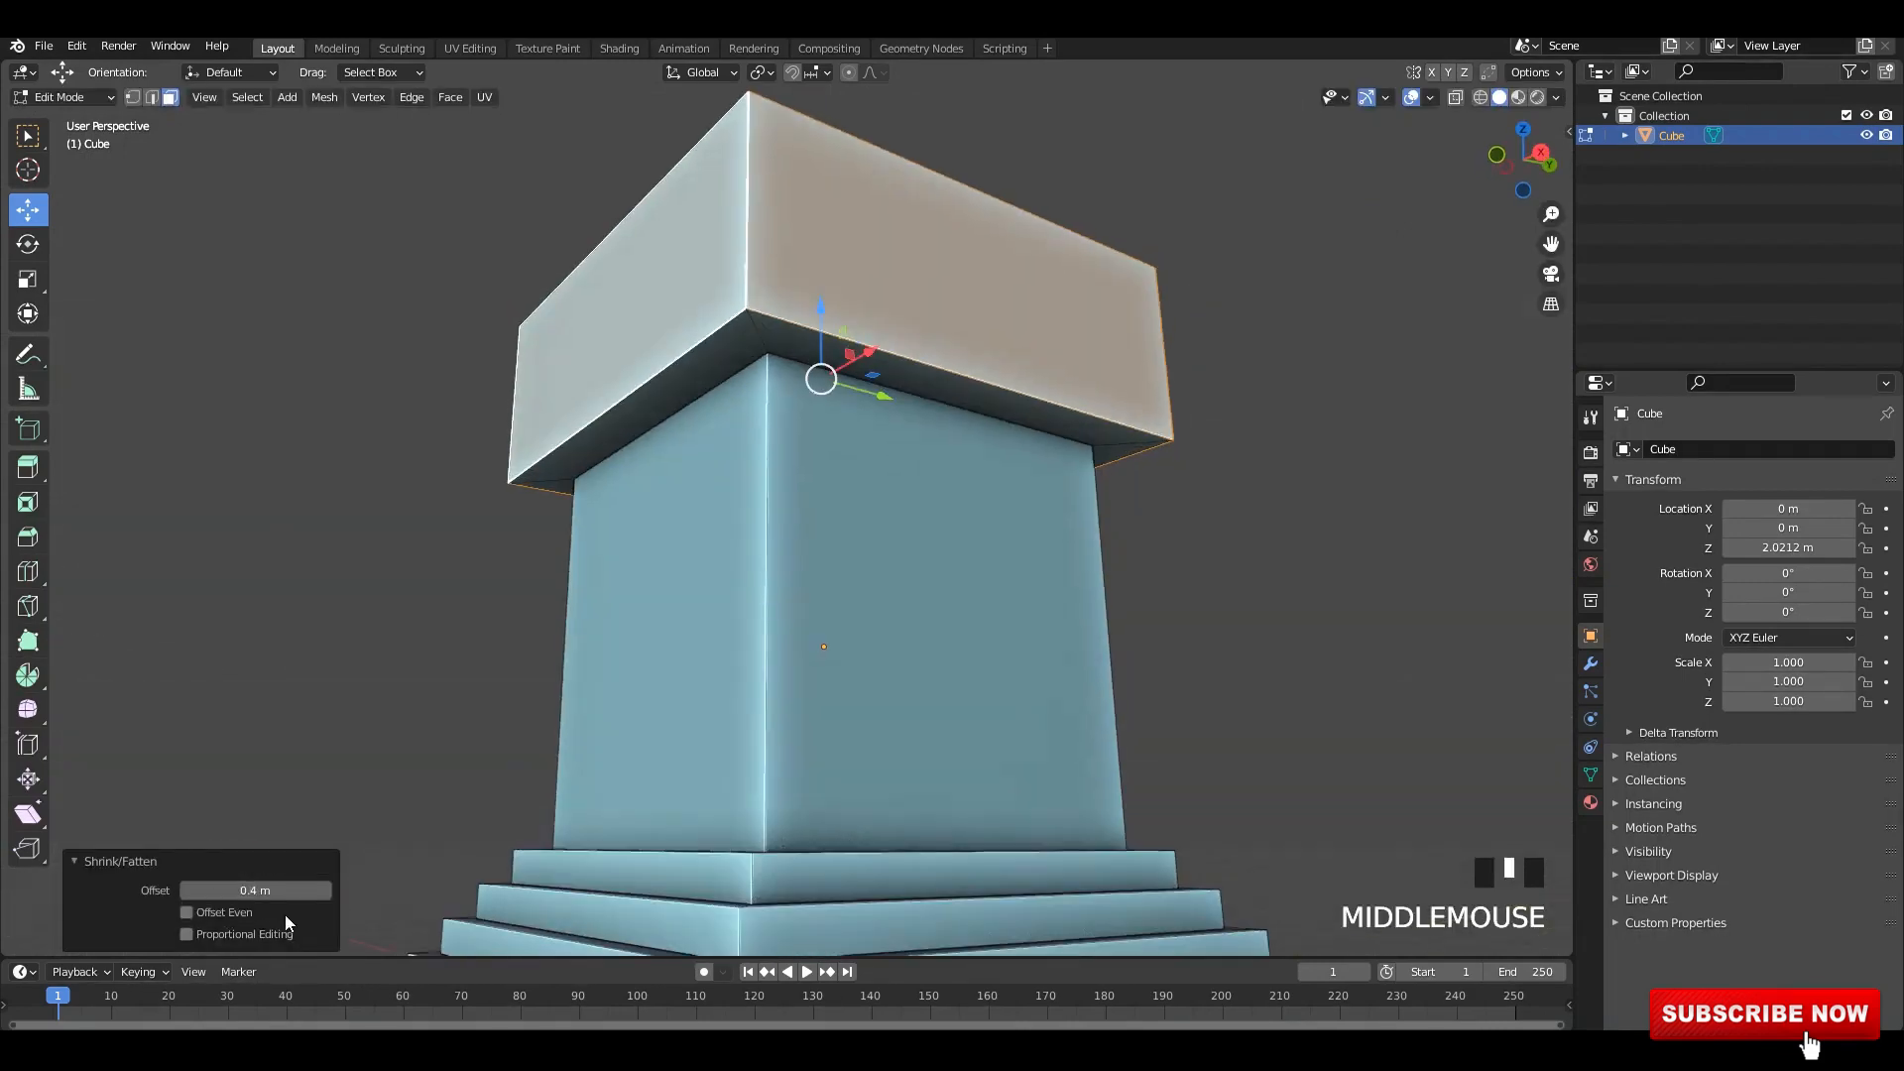
pyautogui.click(189, 916)
# - Bevel the lower outer edge loop of the cap into steps and return to Object Mode
pyautogui.moveTo(893, 489); pyautogui.dragTo(879, 453, button='middle')
pyautogui.moveTo(875, 295); pyautogui.dragTo(806, 328, button='middle')
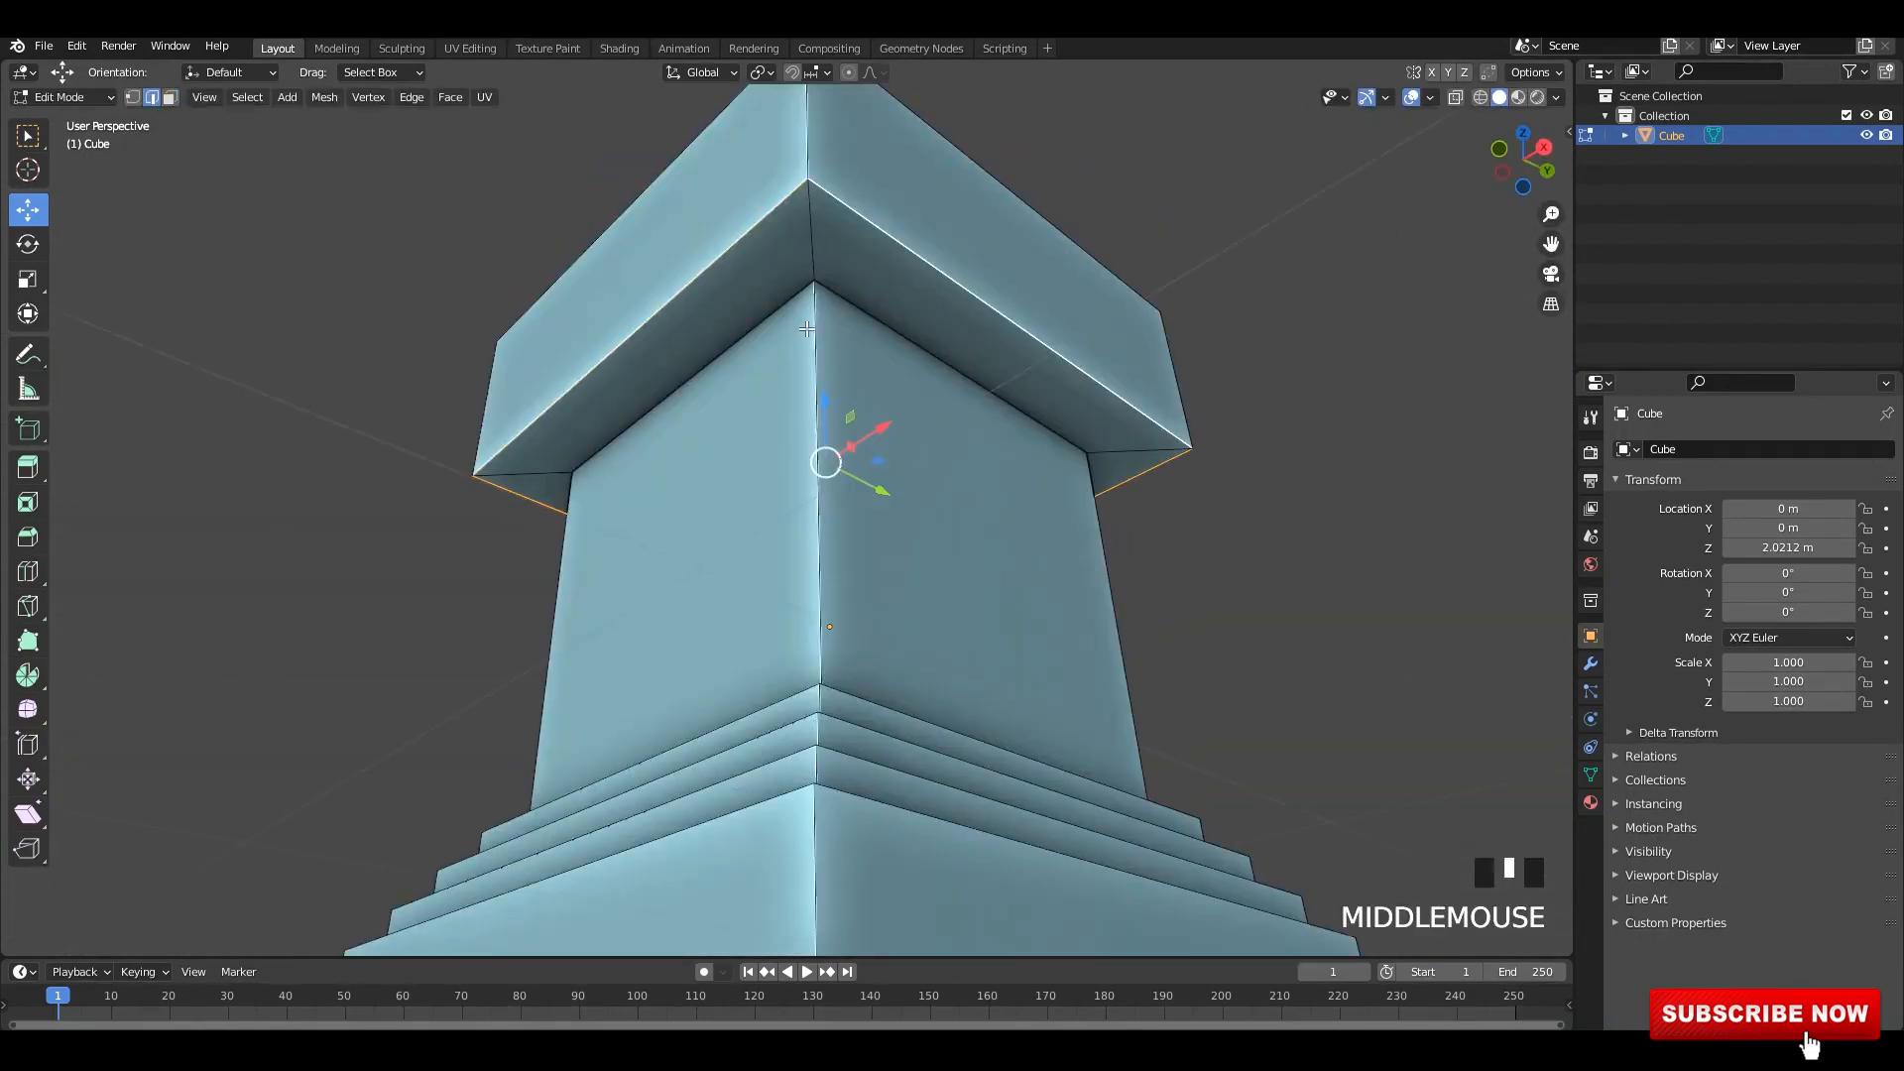
pyautogui.click(1205, 423)
pyautogui.press('Tab')
pyautogui.click(1264, 430)
pyautogui.keyDown('alt'); pyautogui.moveTo(1230, 434); pyautogui.dragTo(1121, 440, button='middle'); pyautogui.keyUp('alt')
pyautogui.keyDown('alt'); pyautogui.moveTo(1101, 443); pyautogui.dragTo(880, 496, button='middle'); pyautogui.keyUp('alt')
# - Bevel the upper outer edge loop of the cap into the same stepped profile
pyautogui.press('Tab')
pyautogui.moveTo(873, 387); pyautogui.dragTo(846, 467, button='middle')
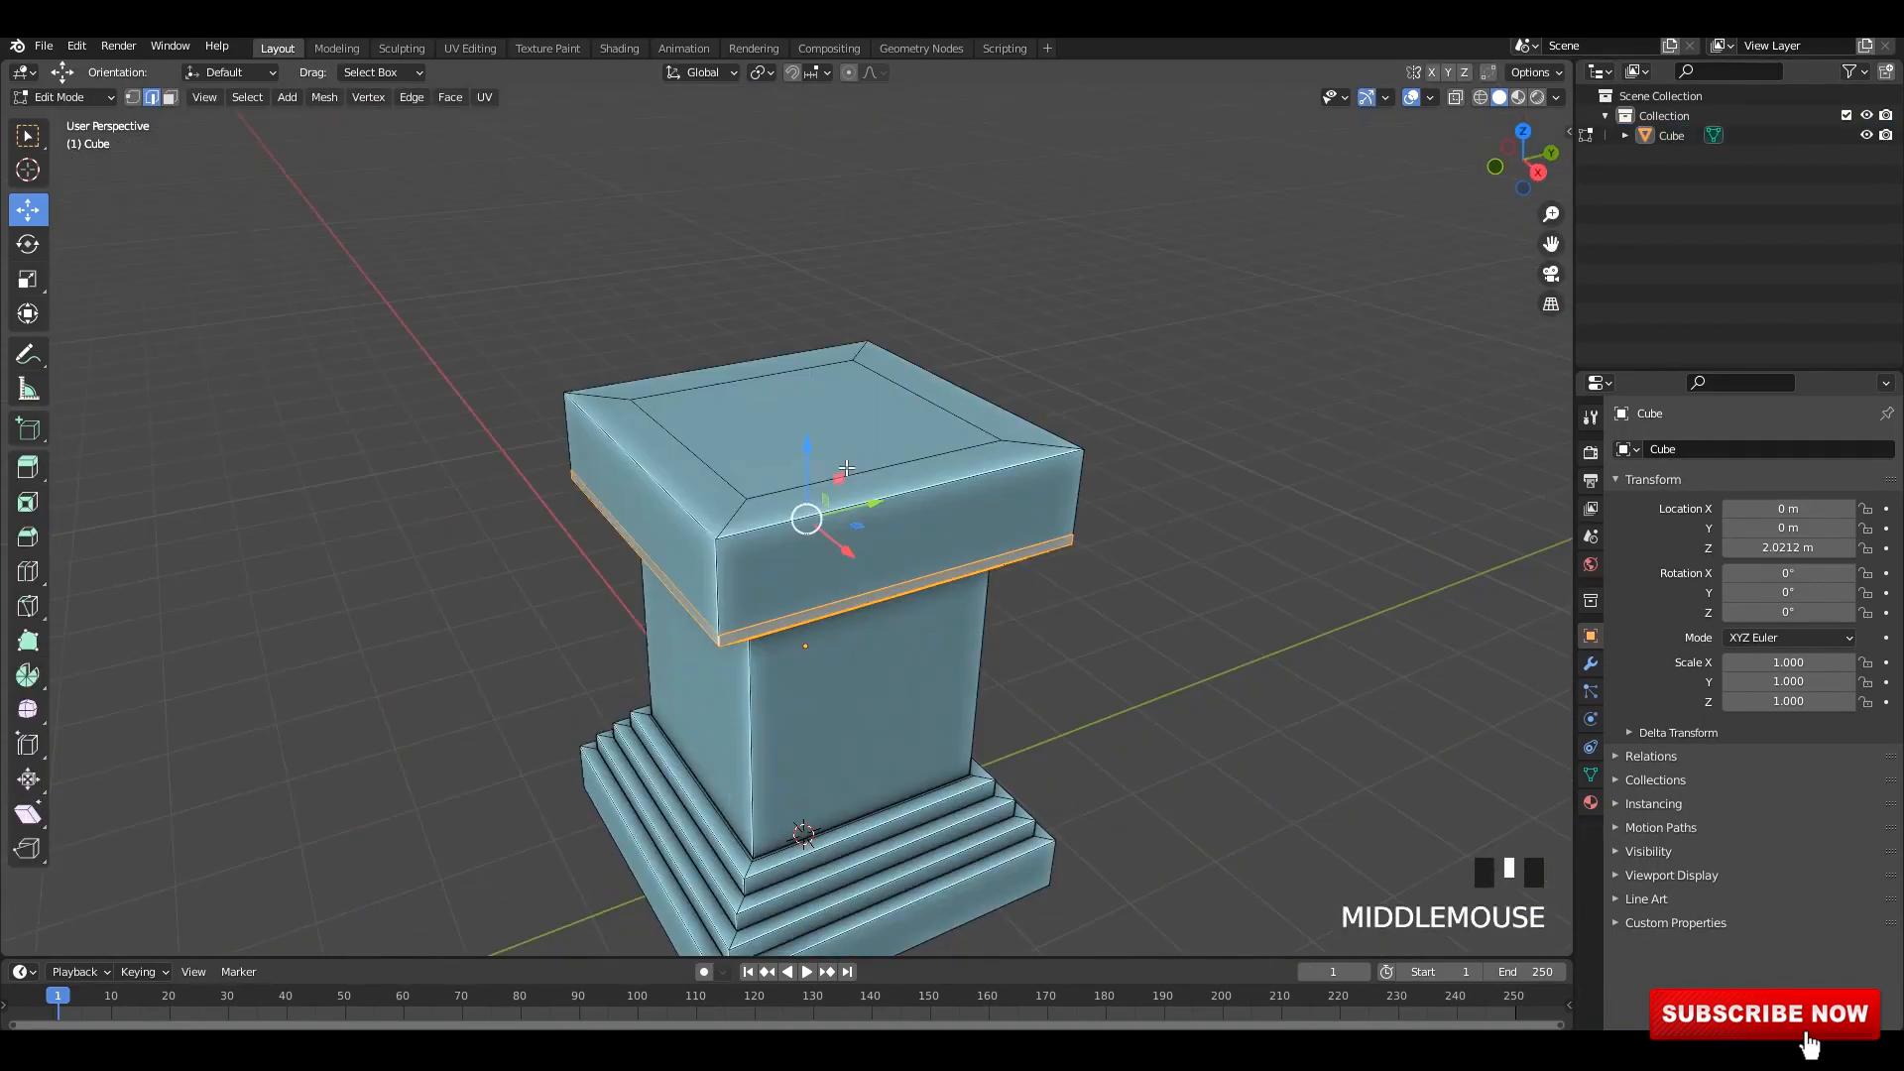
pyautogui.scroll(3, 915, 493)
pyautogui.hotkey('ctrl', 'b')
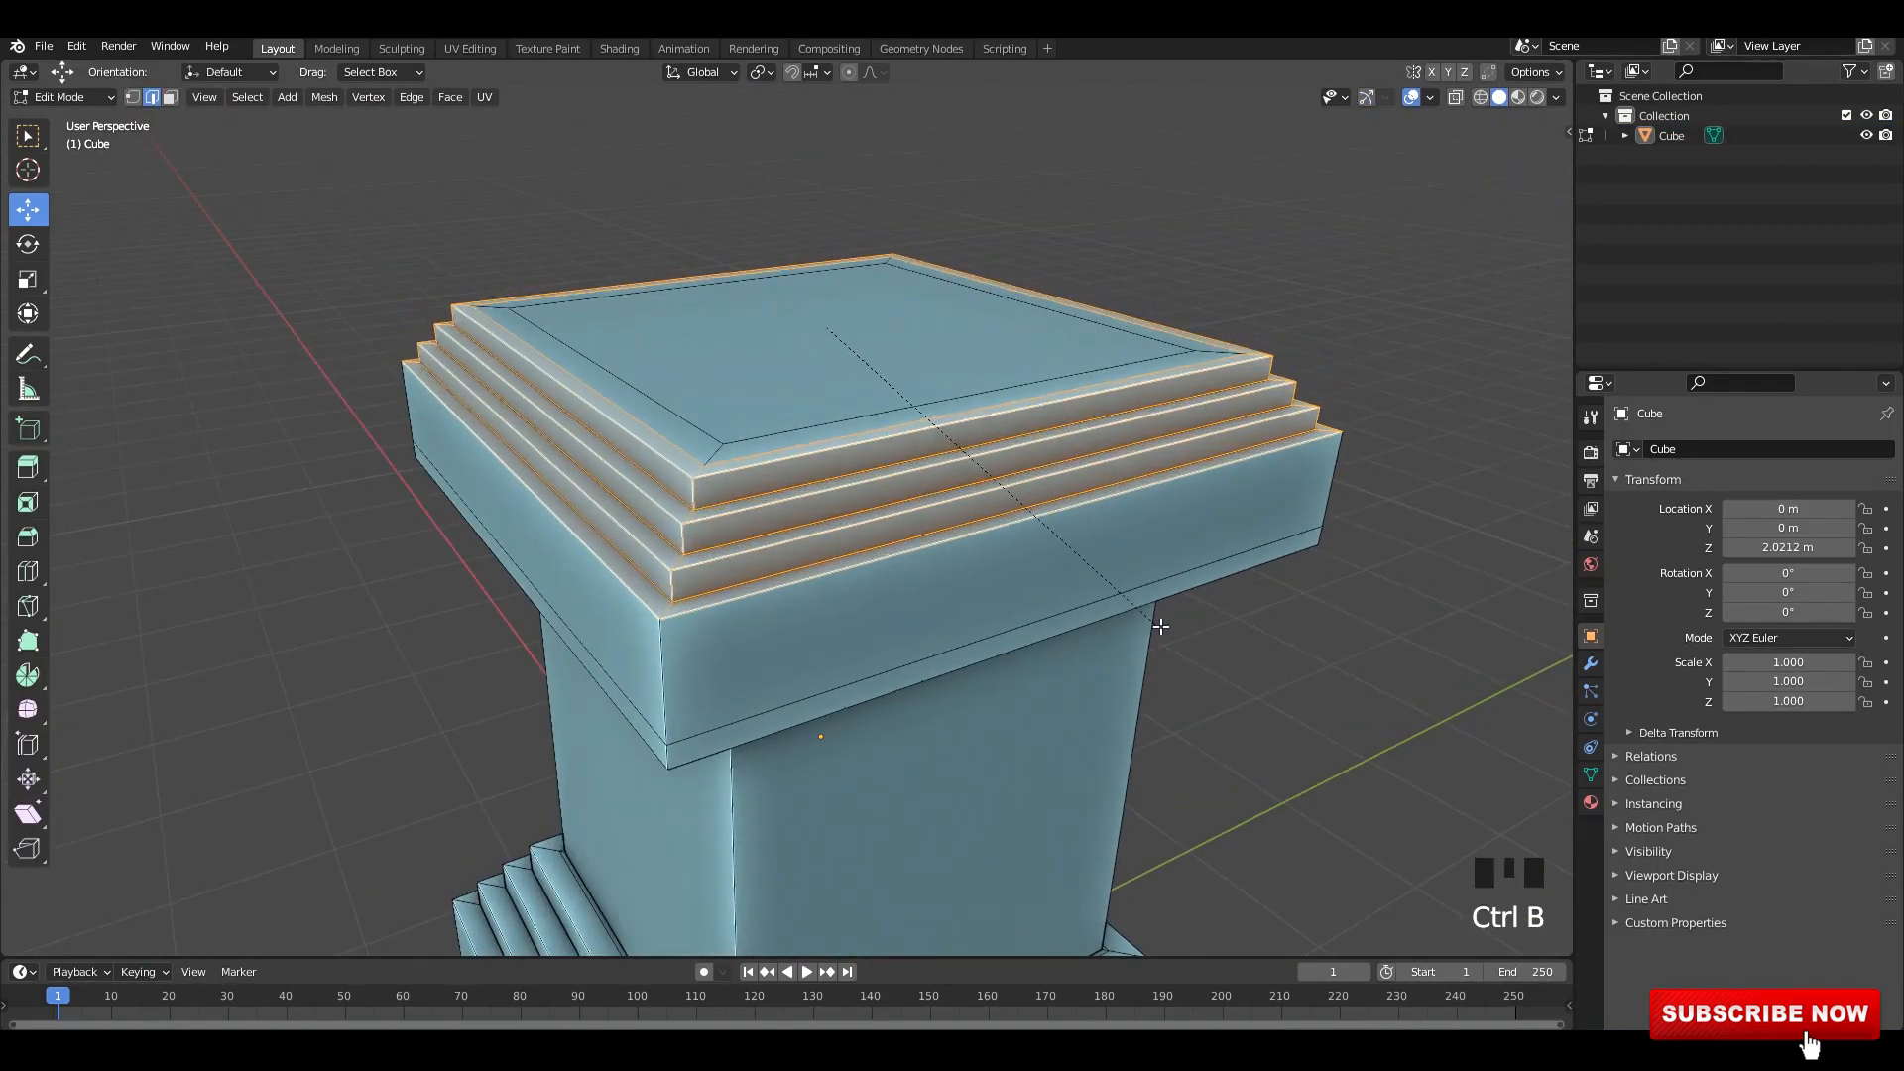
pyautogui.click(1181, 632)
# - Inset the face on the X side of the pedestal's middle block to leave an even border
pyautogui.keyDown('alt'); pyautogui.moveTo(1182, 632); pyautogui.dragTo(1051, 610, button='middle'); pyautogui.keyUp('alt')
pyautogui.press('Tab')
pyautogui.press('3')
pyautogui.click(831, 582)
pyautogui.scroll(2, 1107, 594)
pyautogui.click(1148, 633)
# - Extrude the inset face about 0.17 m into the block and push it about 0.05 m deeper along X
pyautogui.hotkey('alt', 'z')
pyautogui.press('e')
pyautogui.click(1110, 616)
pyautogui.moveTo(1052, 610); pyautogui.dragTo(952, 585, button='middle')
pyautogui.keyDown('alt'); pyautogui.moveTo(952, 585); pyautogui.dragTo(1021, 569, button='middle'); pyautogui.keyUp('alt')
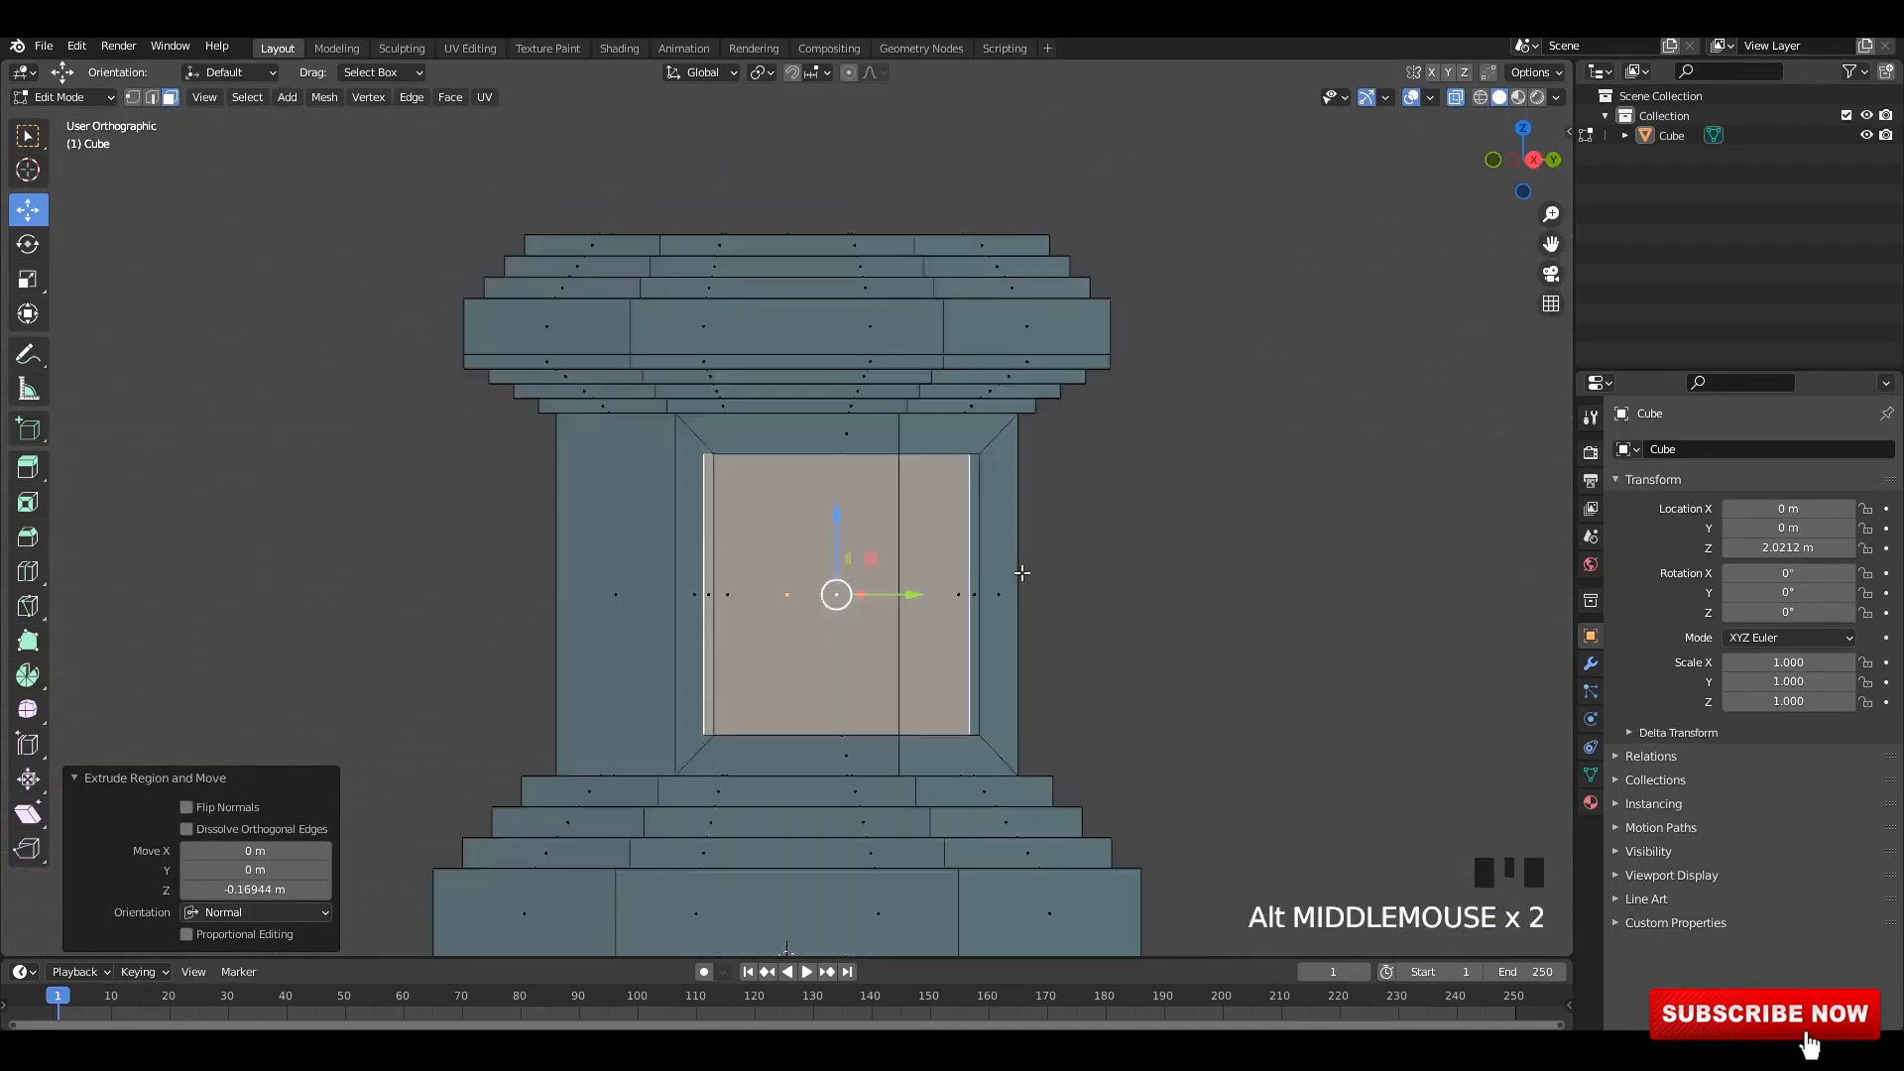
pyautogui.hotkey('alt', 'z')
pyautogui.moveTo(1036, 595); pyautogui.dragTo(1028, 594)
# - Bevel the recessed panel's border into steps and return to Object Mode in the right-side view
pyautogui.scroll(2, 901, 585)
pyautogui.moveTo(1028, 594); pyautogui.dragTo(837, 604, button='middle')
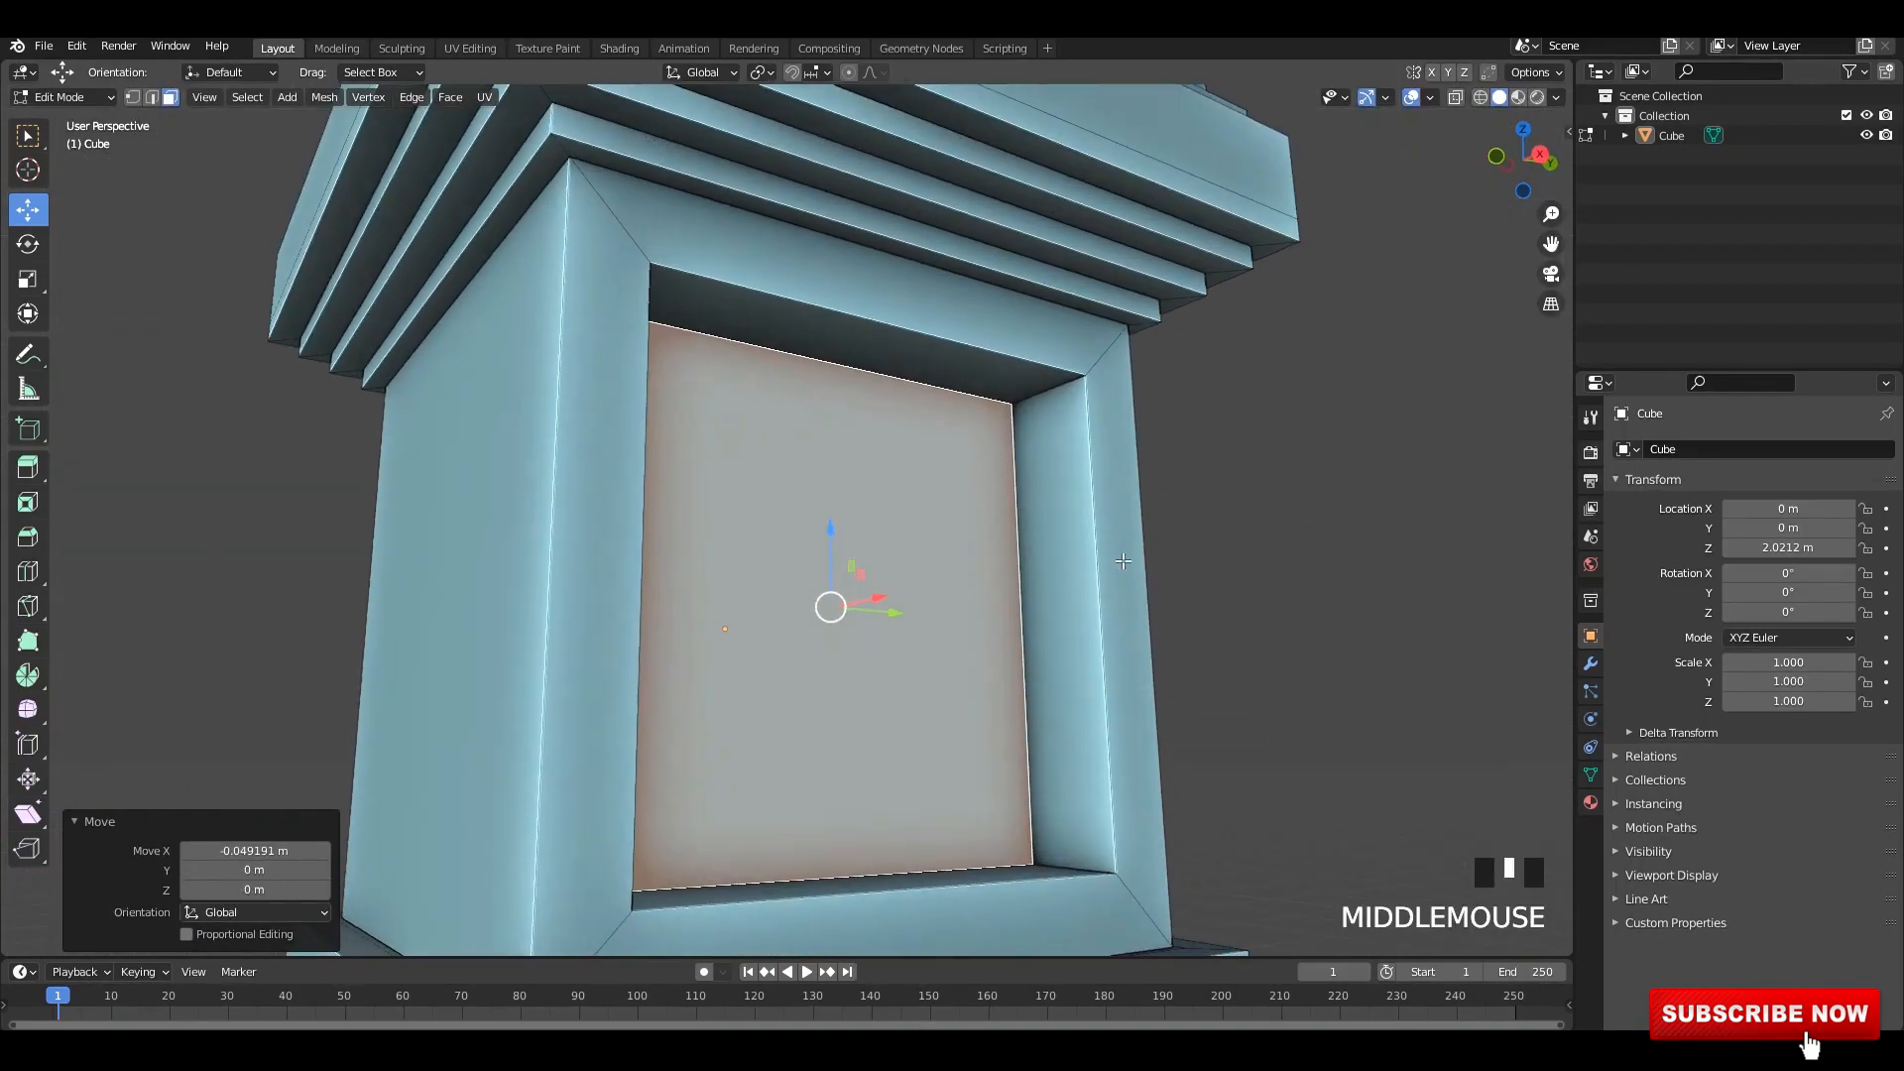
pyautogui.hotkey('ctrl', 'b')
pyautogui.click(1246, 547)
pyautogui.press('Tab')
pyautogui.click(1197, 536)
pyautogui.keyDown('alt'); pyautogui.moveTo(1196, 535); pyautogui.dragTo(1091, 541, button='middle'); pyautogui.keyUp('alt')
pyautogui.scroll(-3, 1079, 541)
pyautogui.click(1079, 542)
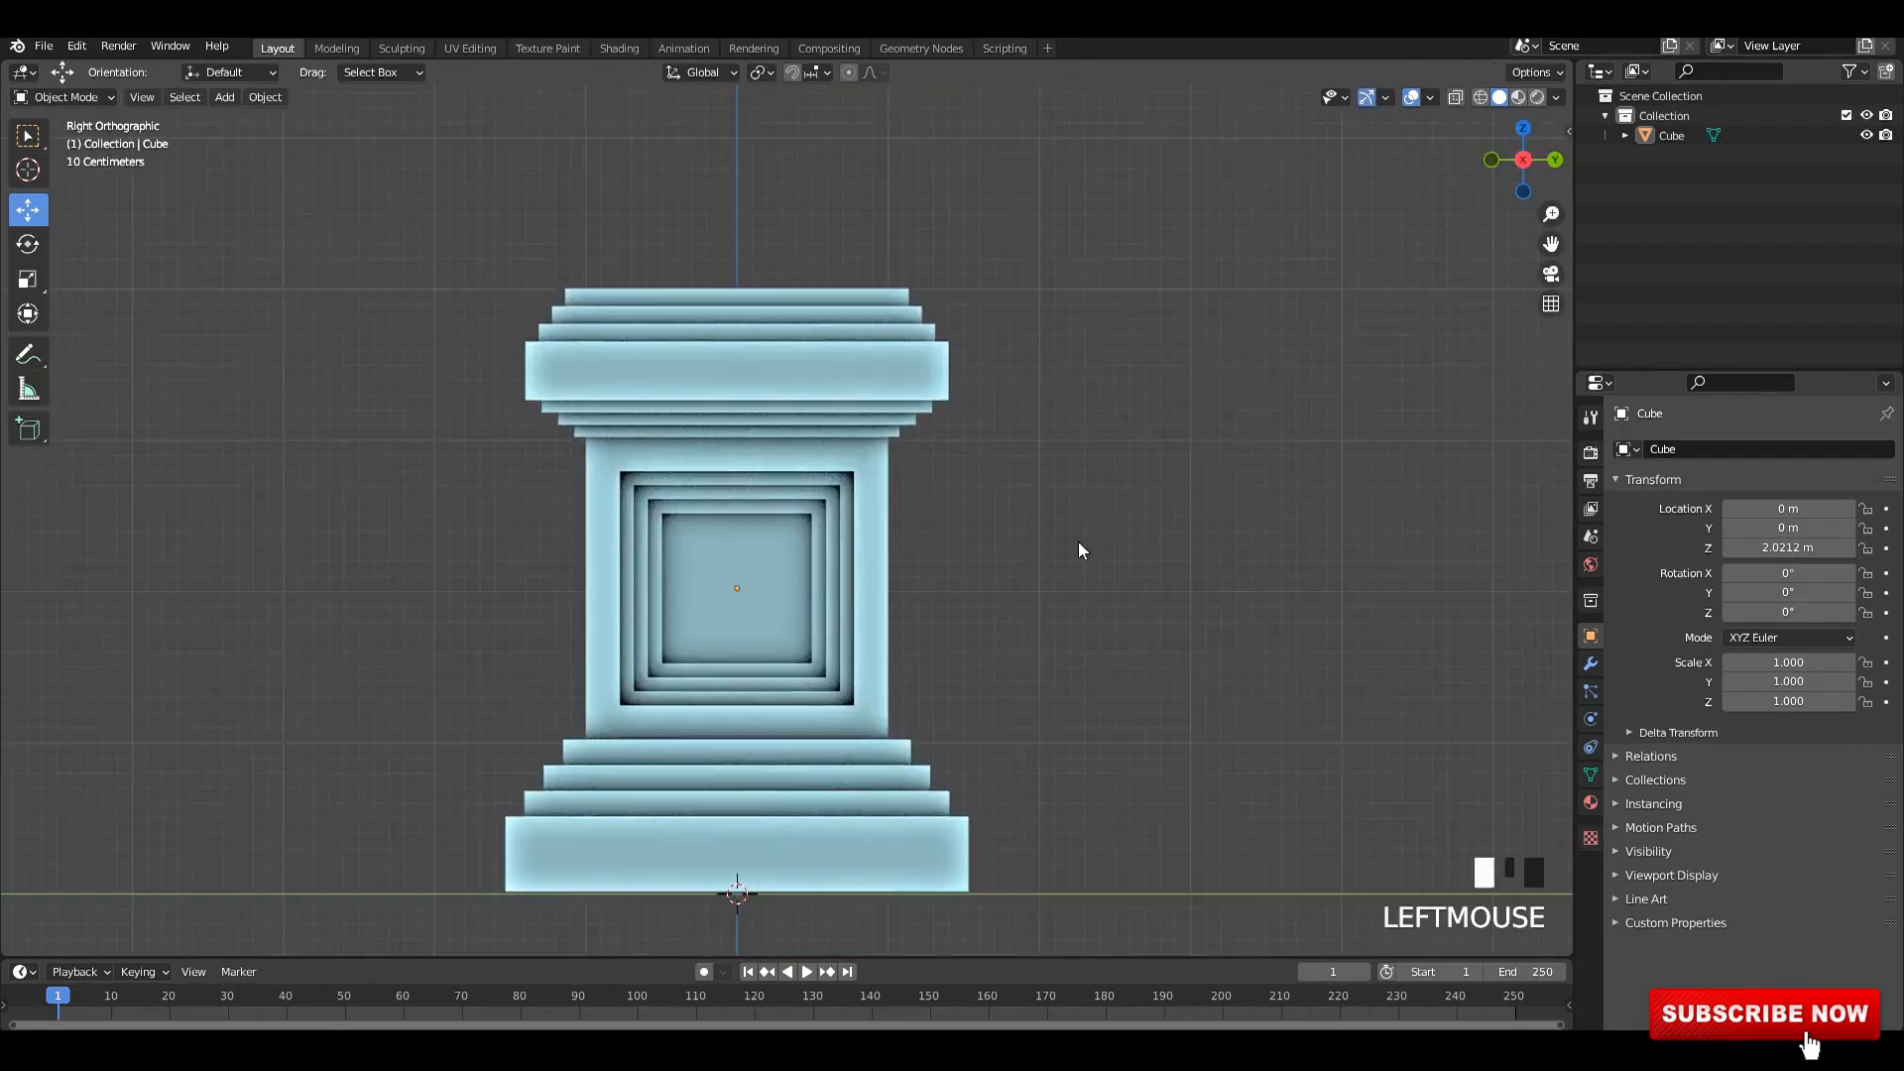
# - Inset the recessed panel's center face and move the smaller face about 0.16 m outward along X
pyautogui.keyDown('shift'); pyautogui.moveTo(750, 571); pyautogui.dragTo(771, 550, button='middle'); pyautogui.keyUp('shift')
pyautogui.press('Tab')
pyautogui.scroll(3, 835, 544)
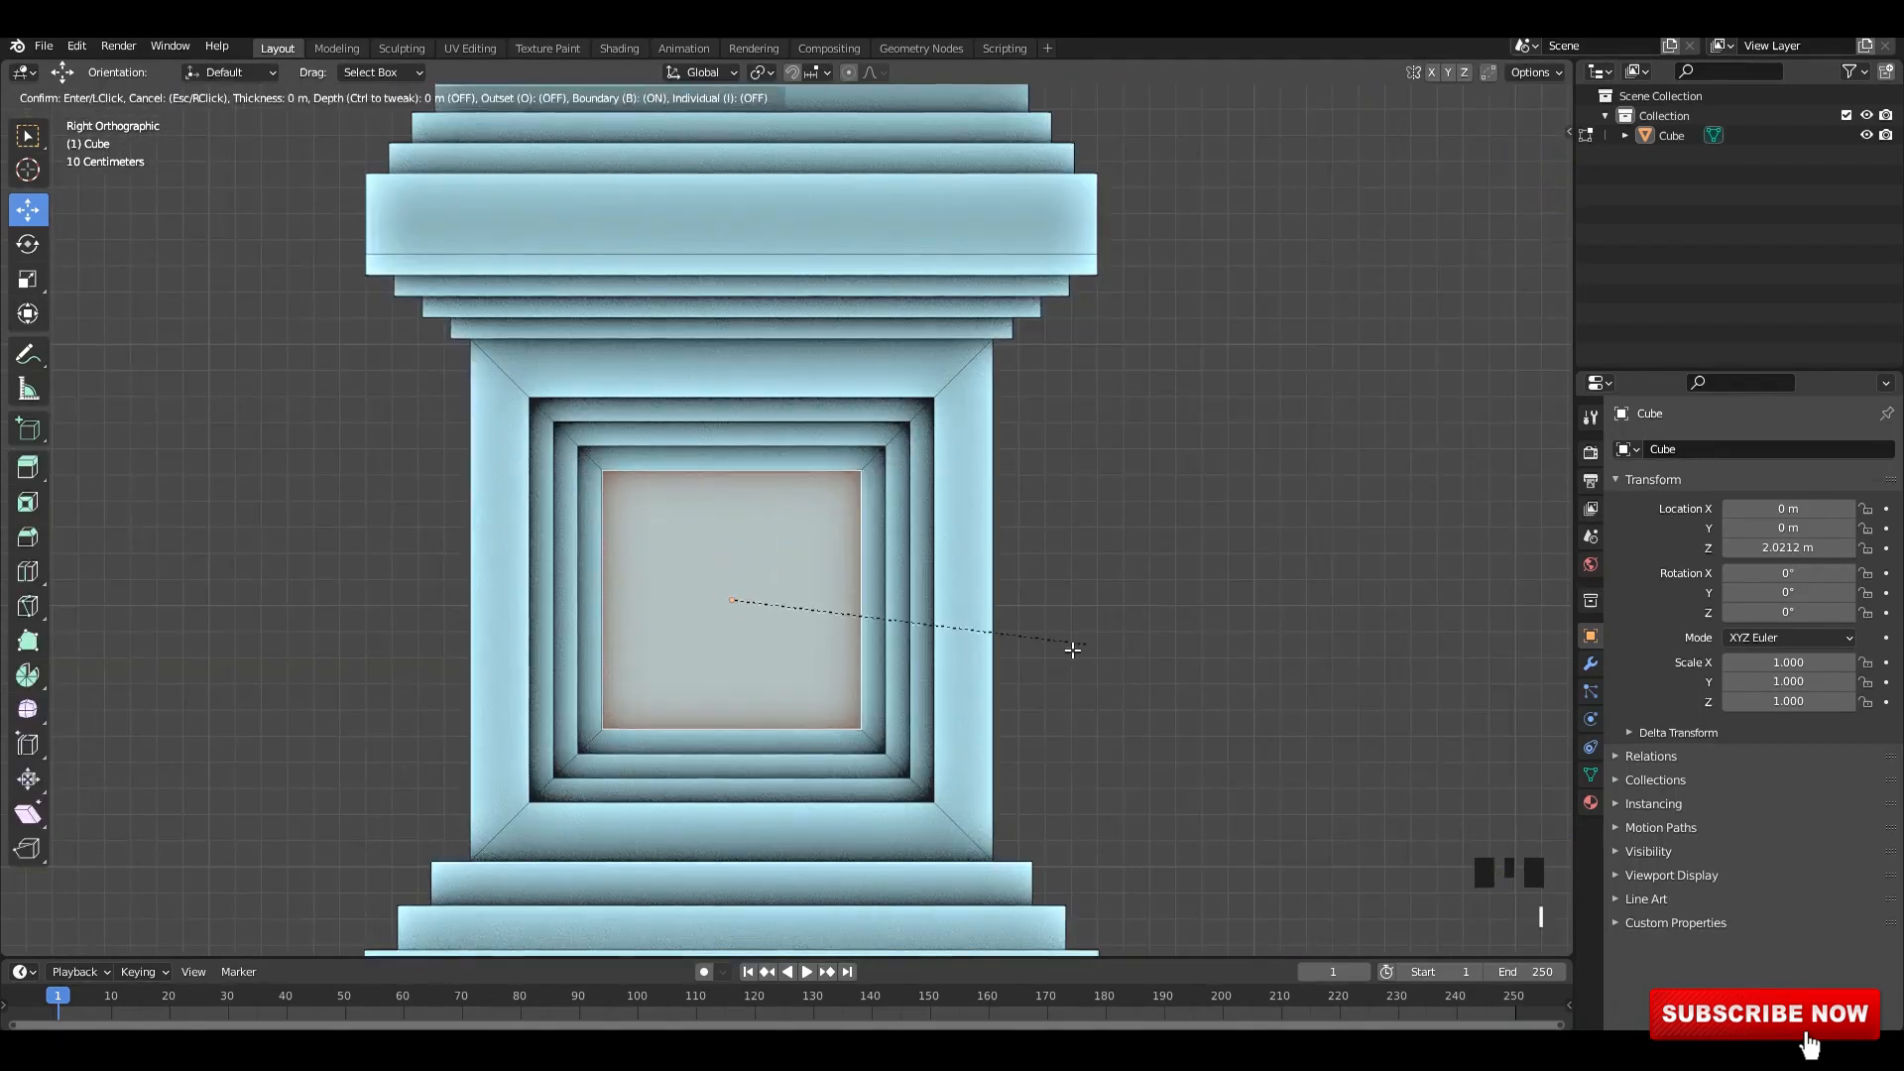
pyautogui.click(1028, 650)
pyautogui.press('KP_1')
pyautogui.hotkey('alt', 'z')
pyautogui.moveTo(1093, 605); pyautogui.dragTo(1103, 605)
pyautogui.keyDown('alt'); pyautogui.moveTo(1103, 603); pyautogui.dragTo(1029, 574, button='middle'); pyautogui.keyUp('alt')
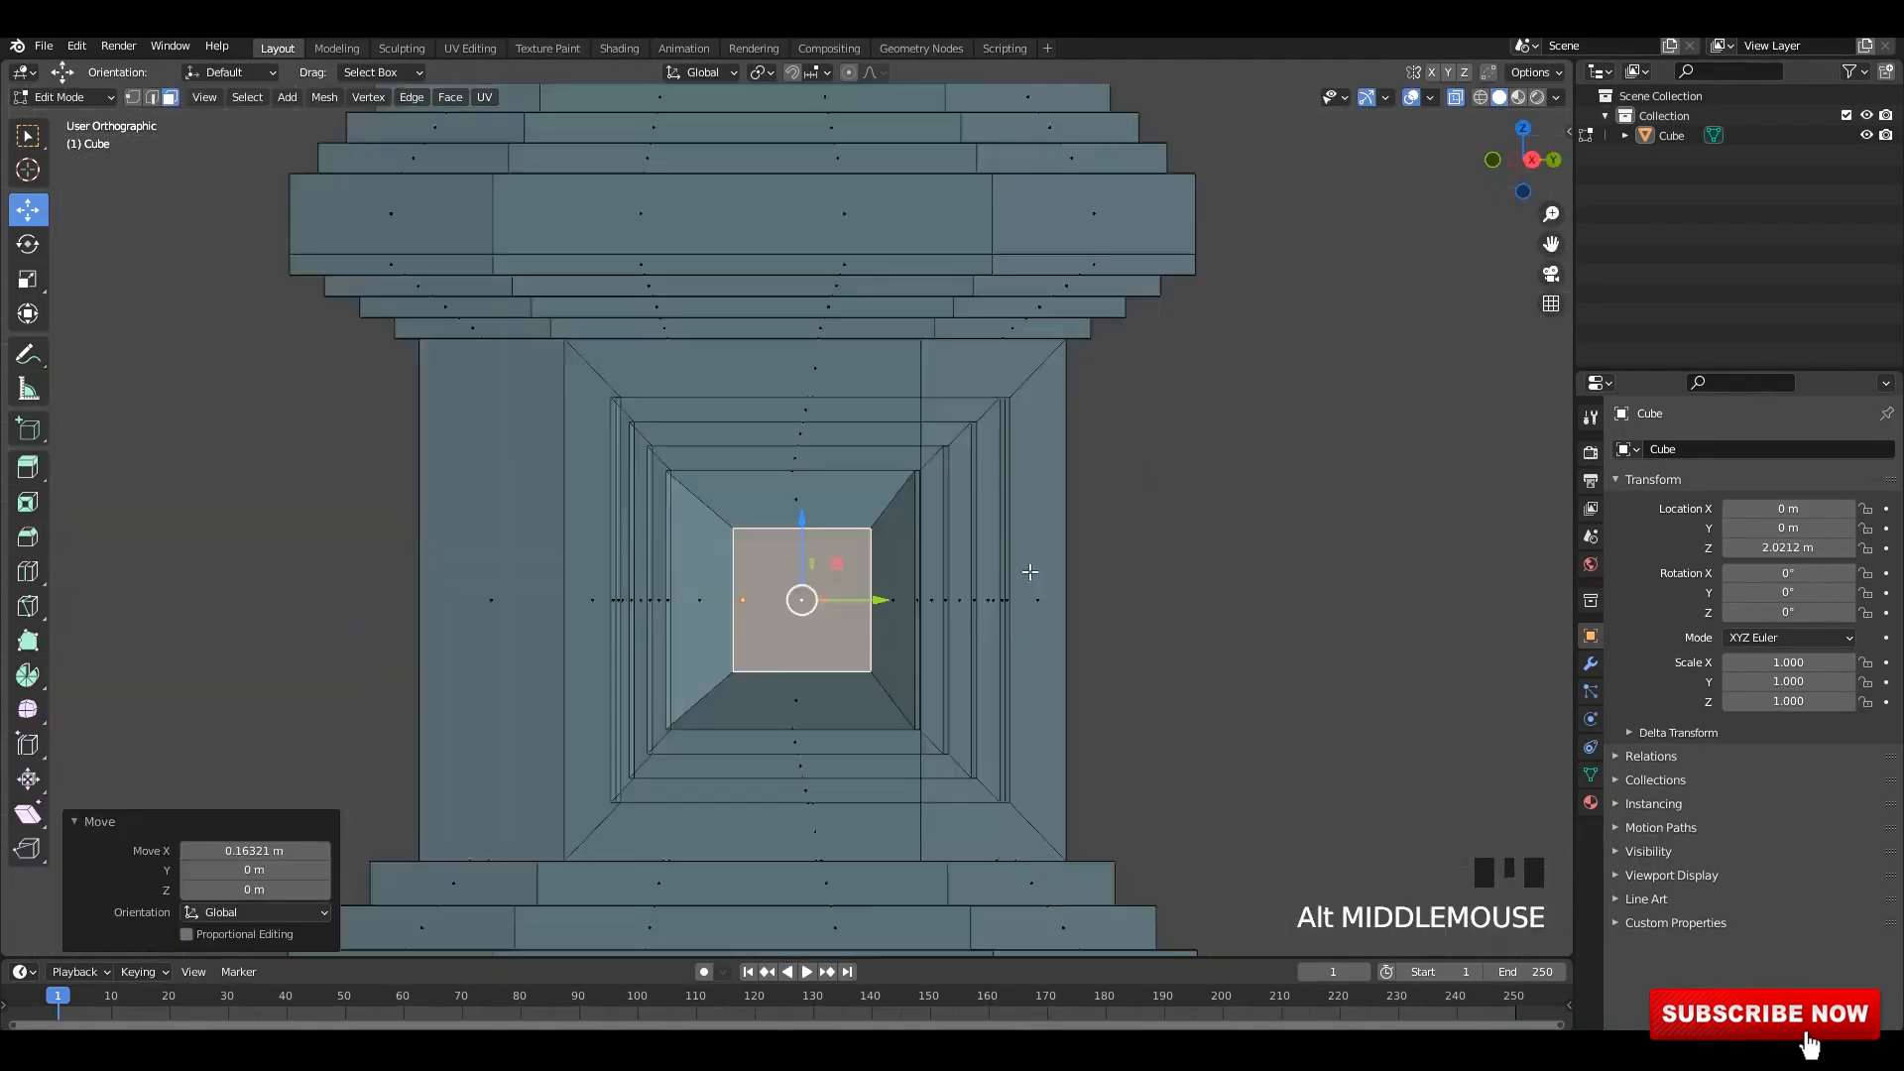
# - Merge the raised center face into a single point to form a pyramid in the panel
pyautogui.hotkey('alt', 'z')
pyautogui.scroll(2, 952, 571)
pyautogui.keyDown('shift'); pyautogui.moveTo(893, 570); pyautogui.dragTo(823, 570, button='middle'); pyautogui.keyUp('shift')
pyautogui.press('m')
pyautogui.click(842, 556)
pyautogui.press('Tab')
# - Select the top face of the pedestal's cap and scale it down
pyautogui.keyDown('shift'); pyautogui.moveTo(805, 573); pyautogui.dragTo(814, 684, button='middle'); pyautogui.keyUp('shift')
pyautogui.press('Tab')
pyautogui.moveTo(791, 382); pyautogui.dragTo(813, 453, button='middle')
pyautogui.press('3')
pyautogui.click(813, 454)
pyautogui.press('s')
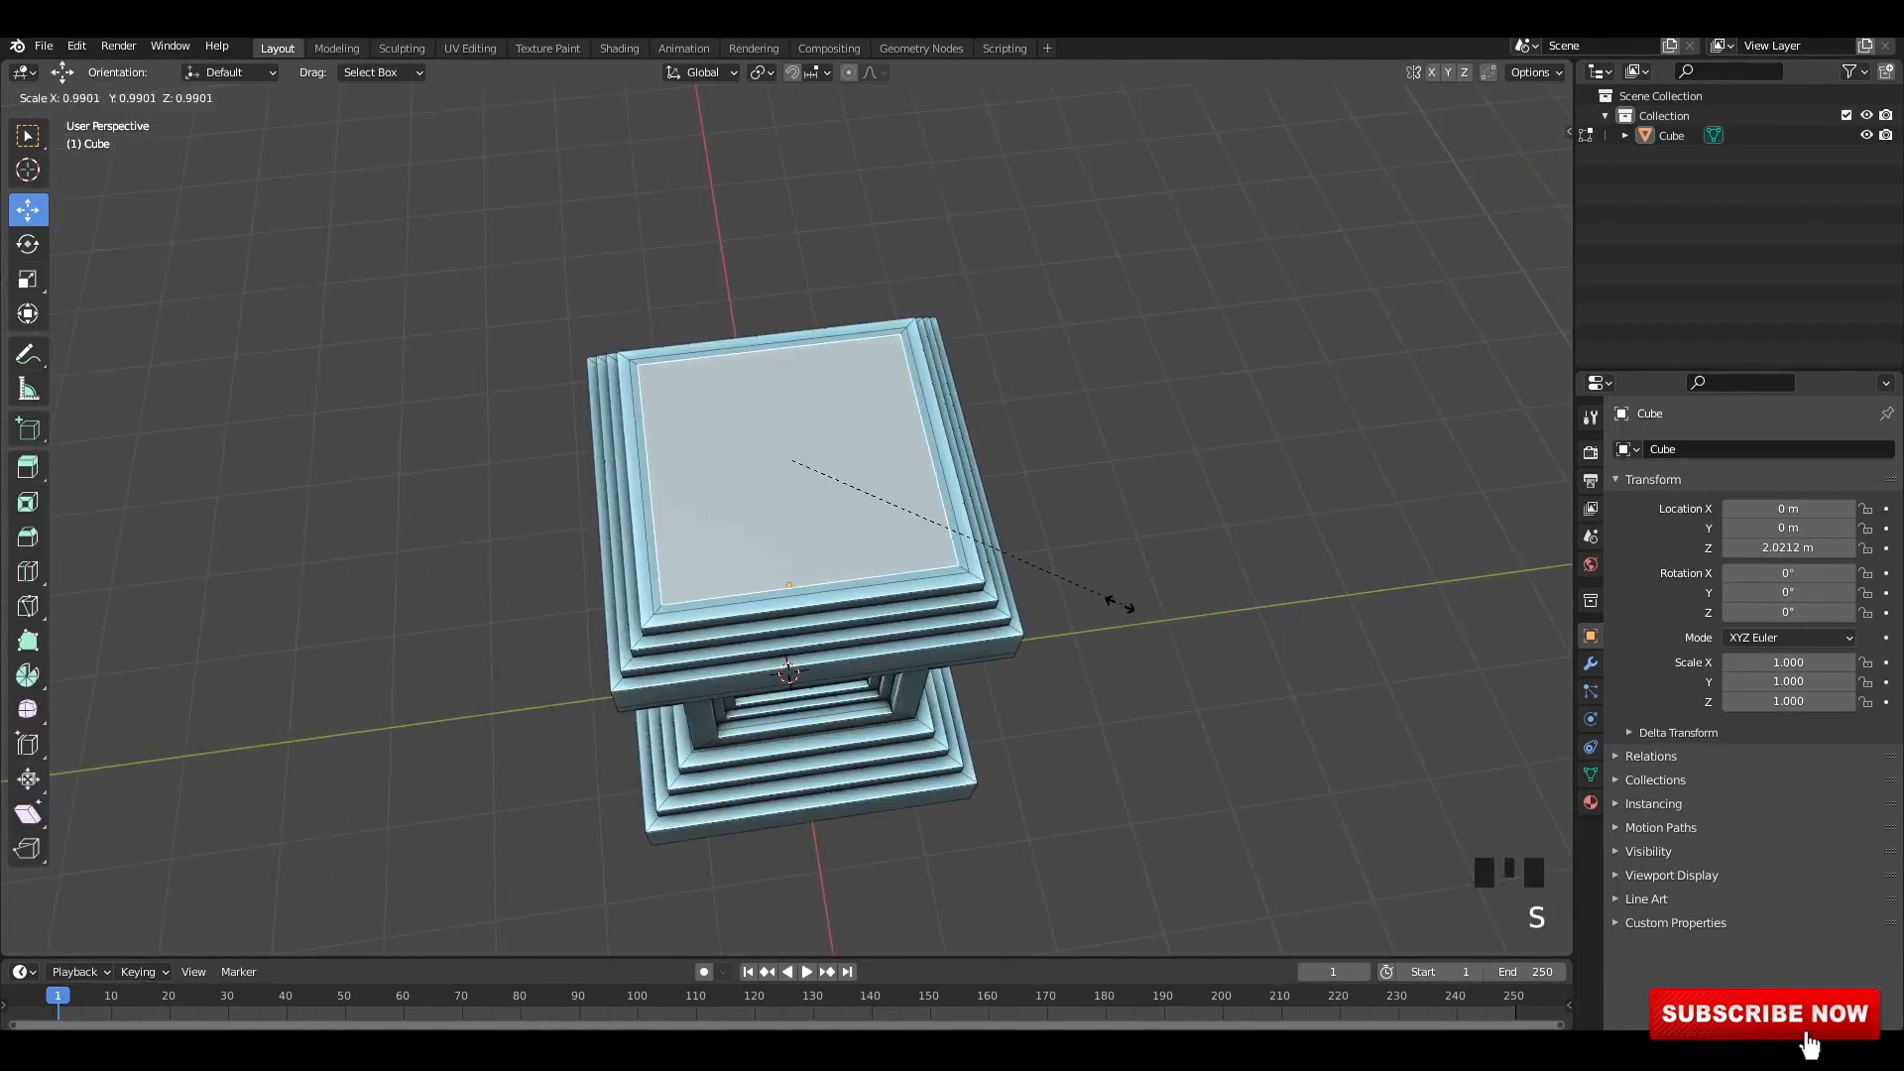
pyautogui.click(1112, 599)
# - Extrude the cap's top face about 4.25 m upward to form the column shaft
pyautogui.keyDown('alt'); pyautogui.moveTo(1106, 595); pyautogui.dragTo(892, 546, button='middle'); pyautogui.keyUp('alt')
pyautogui.keyDown('shift'); pyautogui.moveTo(809, 524); pyautogui.dragTo(830, 728, button='middle'); pyautogui.keyUp('shift')
pyautogui.press('e')
pyautogui.click(830, 284)
pyautogui.scroll(-4, 829, 284)
pyautogui.keyDown('shift'); pyautogui.moveTo(829, 284); pyautogui.dragTo(829, 390, button='middle'); pyautogui.keyUp('shift')
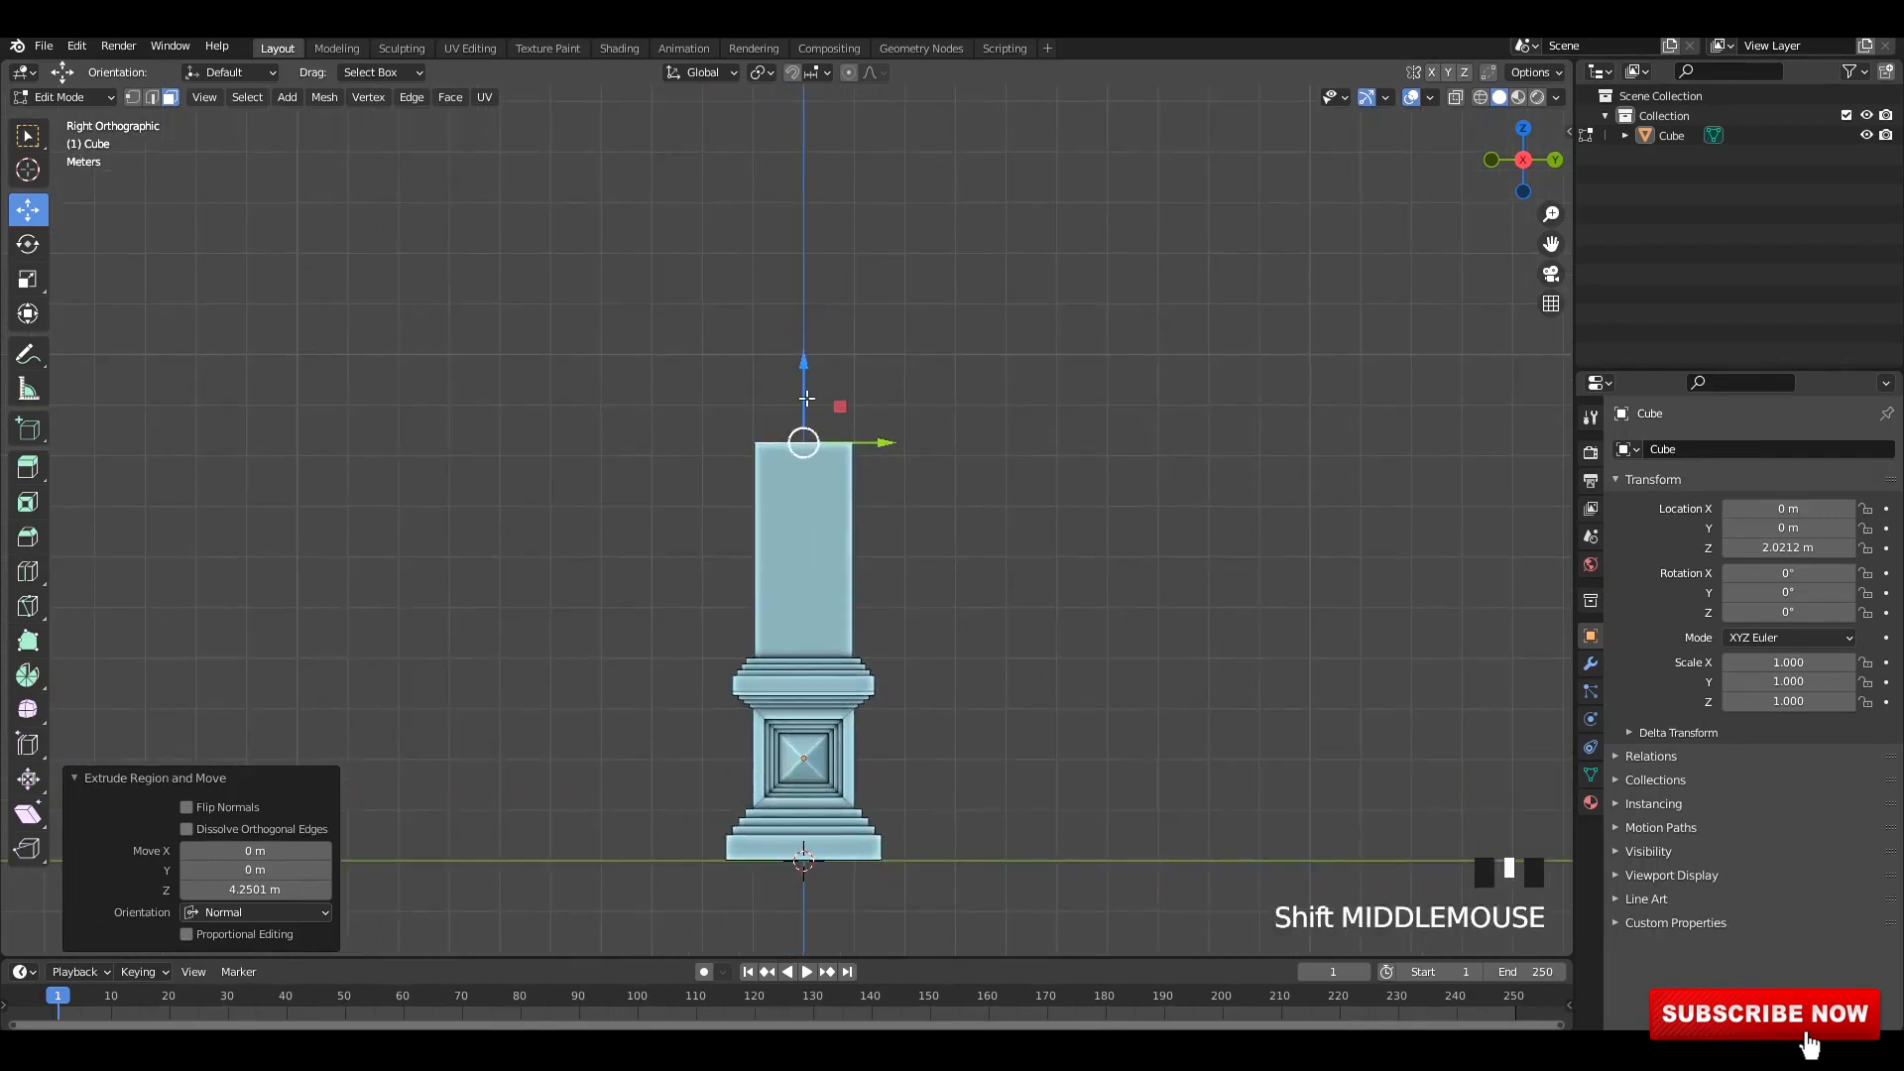
# - Raise the shaft's top face about 3.56 m along Z, then about another 8.22 m to lengthen the column
pyautogui.moveTo(804, 389); pyautogui.dragTo(805, 210)
pyautogui.scroll(-3, 815, 298)
pyautogui.keyDown('shift'); pyautogui.moveTo(822, 328); pyautogui.dragTo(813, 490, button='middle'); pyautogui.keyUp('shift')
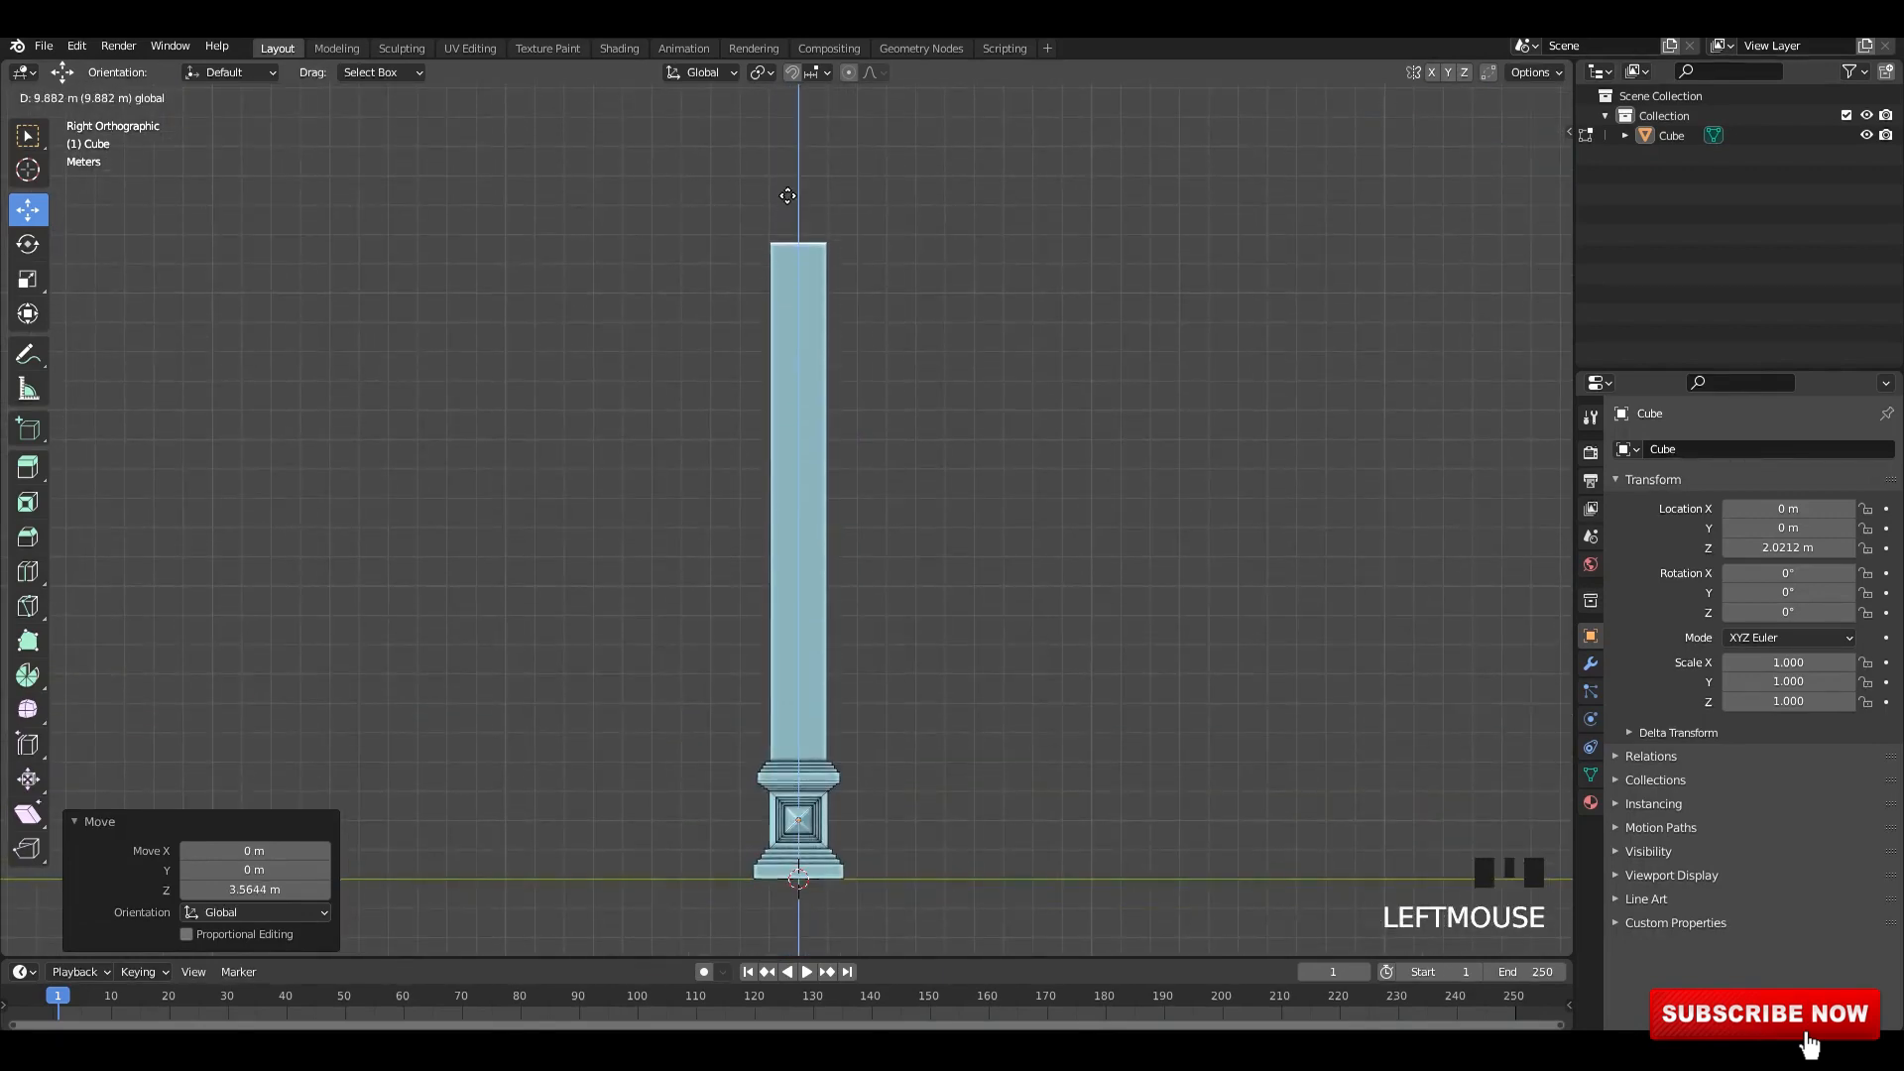
pyautogui.moveTo(796, 246); pyautogui.dragTo(798, 248)
# - Extrude the shaft's top face about 2.04 m upward to form the capital block
pyautogui.scroll(8, 798, 248)
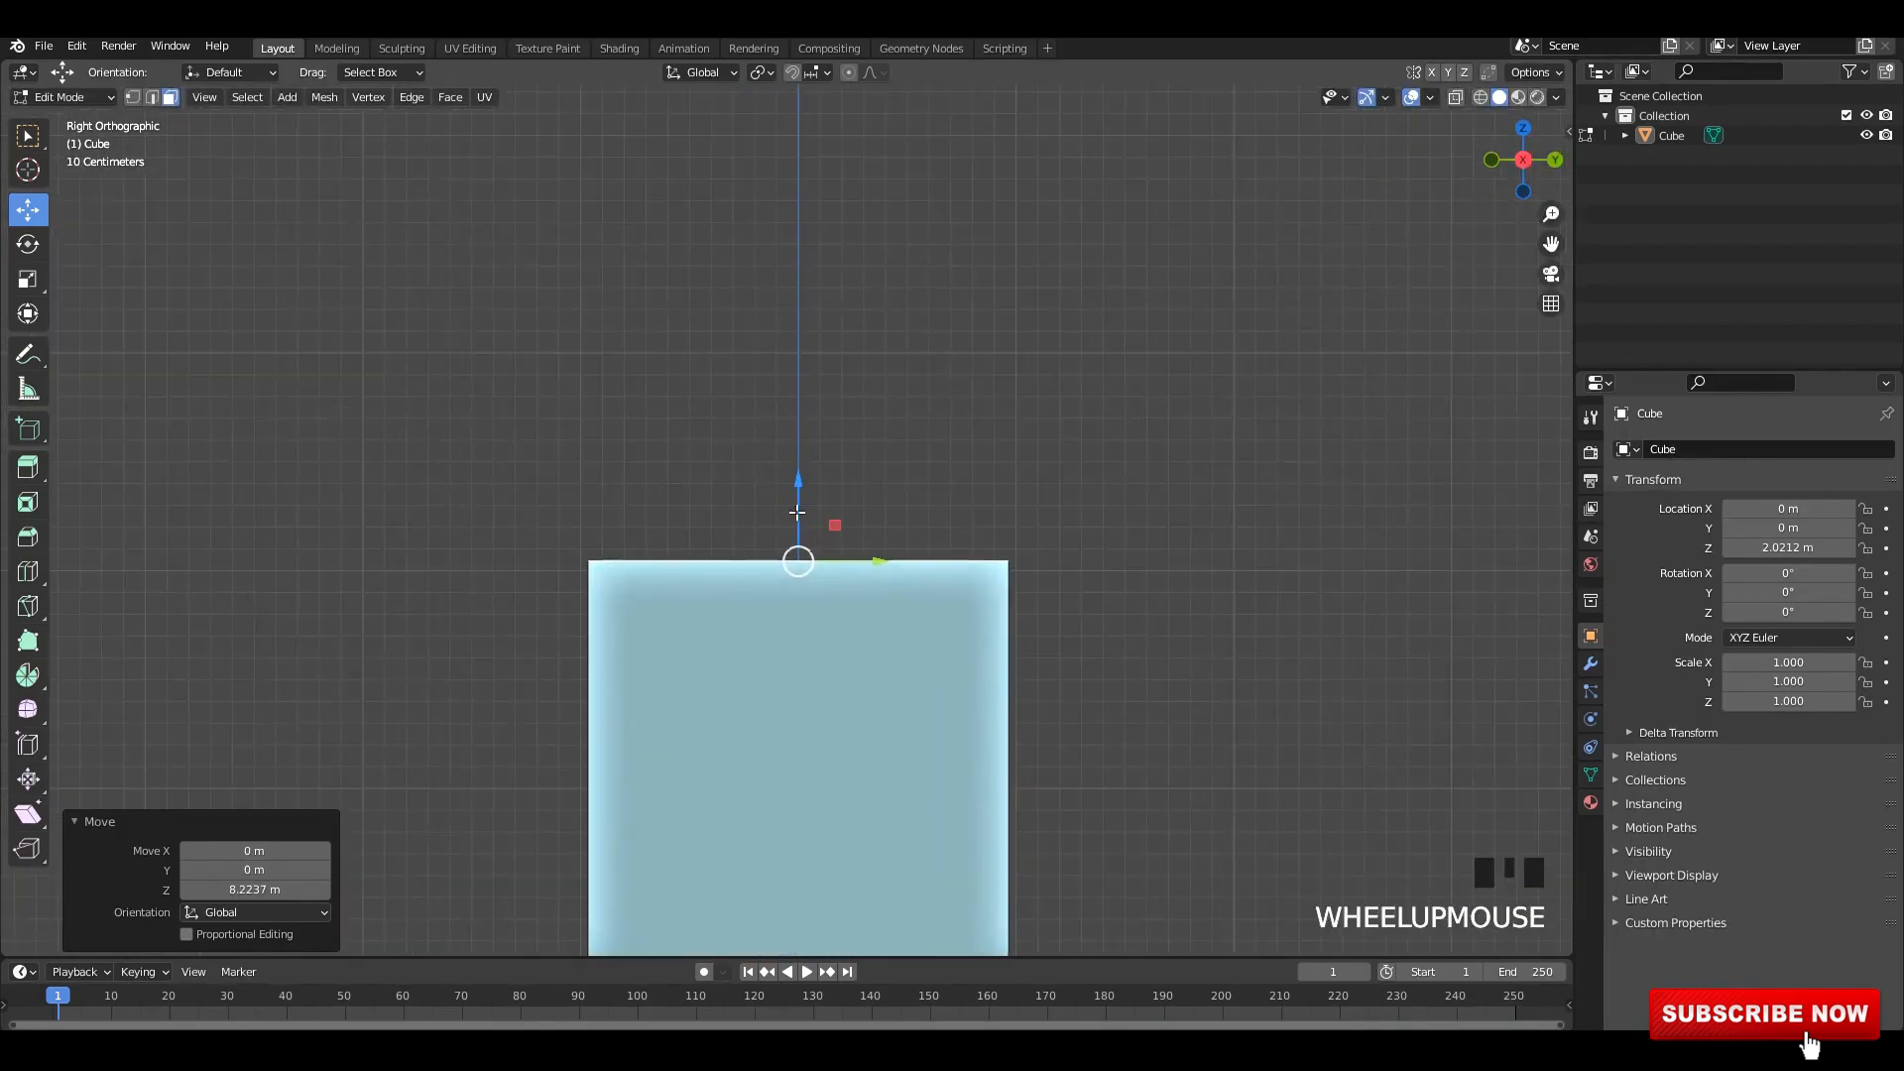
pyautogui.keyDown('shift'); pyautogui.moveTo(794, 533); pyautogui.dragTo(798, 567, button='middle'); pyautogui.keyUp('shift')
pyautogui.press('e')
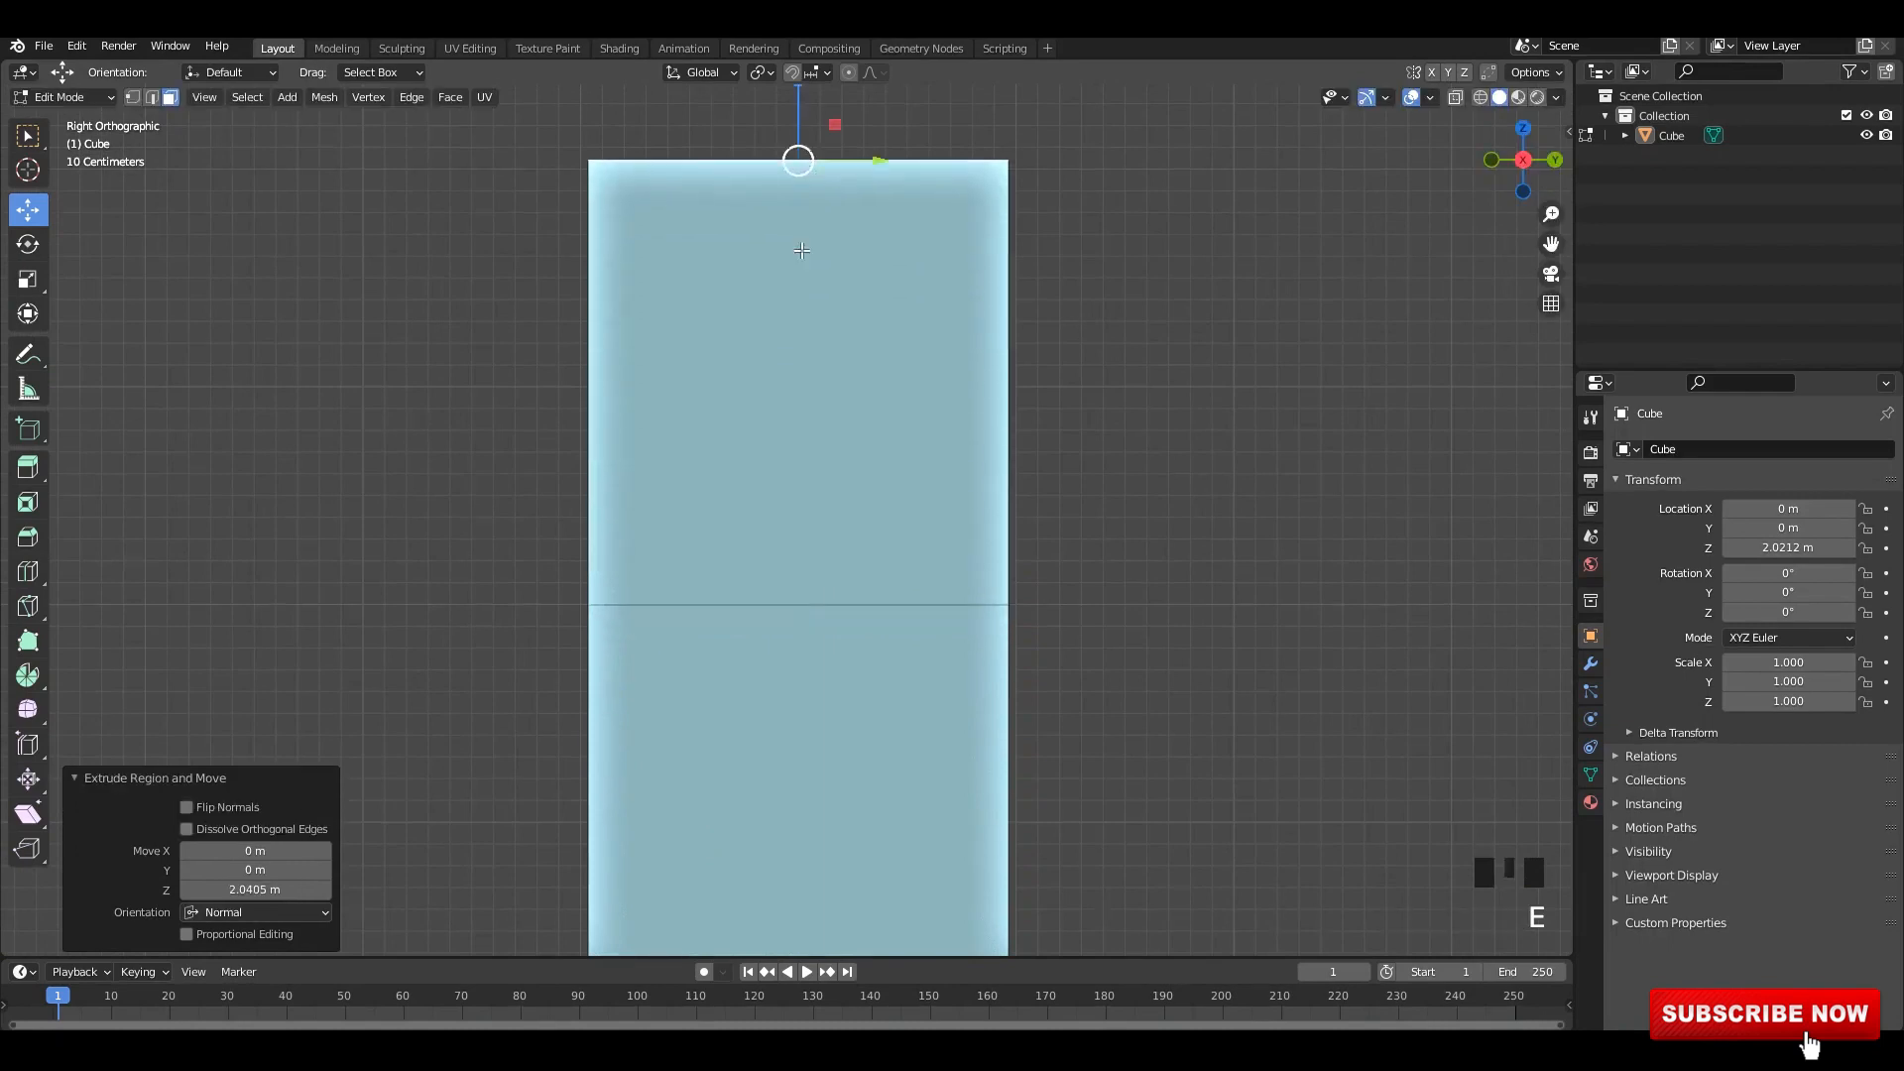
# - Extrude the two opposite Y-side faces of the capital block outward along their normals to form side wings
pyautogui.moveTo(793, 396); pyautogui.dragTo(786, 401, button='middle')
pyautogui.click(778, 420)
pyautogui.moveTo(992, 421); pyautogui.dragTo(685, 426, button='middle')
pyautogui.keyDown('shift'); pyautogui.click(943, 429); pyautogui.keyUp('shift')
pyautogui.press('e')
pyautogui.rightClick(940, 407)
pyautogui.press('s')
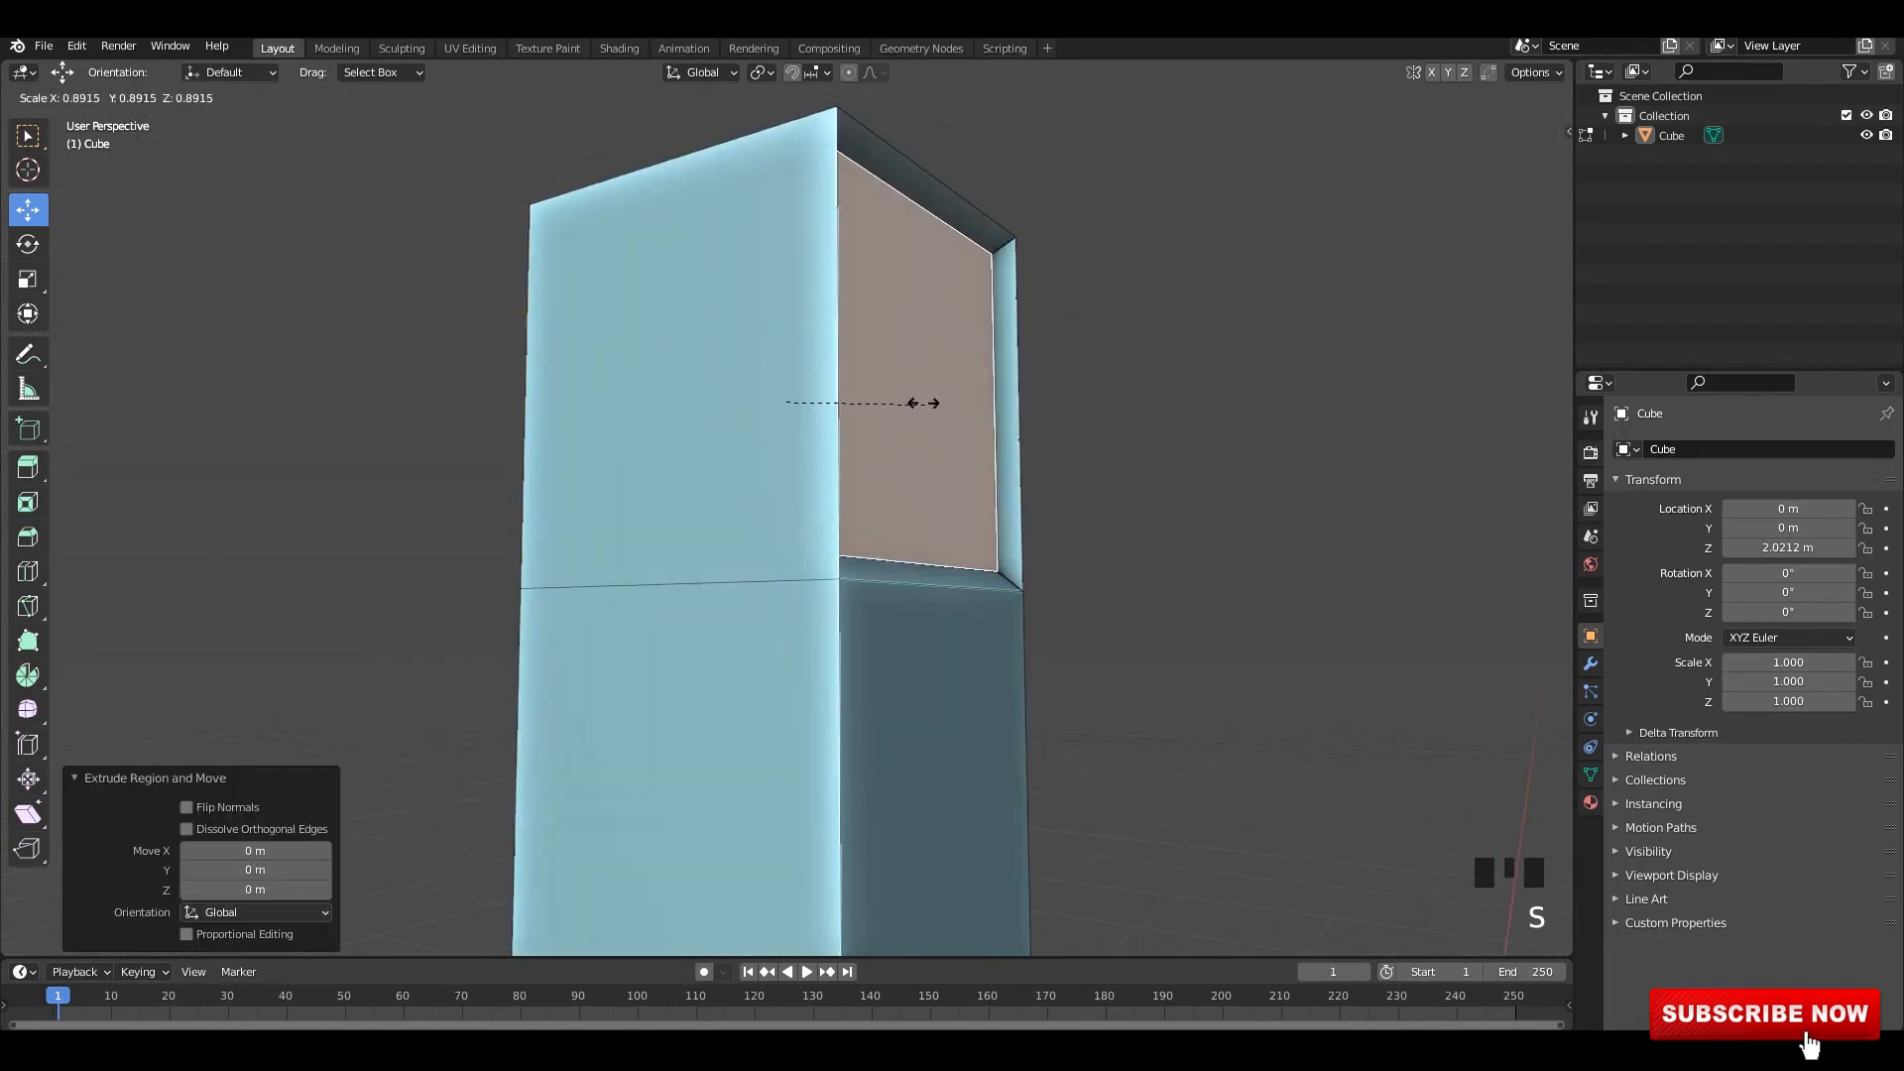
pyautogui.rightClick(922, 403)
pyautogui.hotkey('alt', 's')
pyautogui.click(842, 255)
# - Extrude the three front faces of the widened capital block outward along X
pyautogui.moveTo(842, 254); pyautogui.dragTo(942, 412, button='middle')
pyautogui.click(970, 424)
pyautogui.keyDown('shift'); pyautogui.click(885, 447); pyautogui.keyUp('shift')
pyautogui.keyDown('shift'); pyautogui.click(885, 451); pyautogui.keyUp('shift')
pyautogui.click(960, 465)
pyautogui.keyDown('shift'); pyautogui.click(657, 456); pyautogui.keyUp('shift')
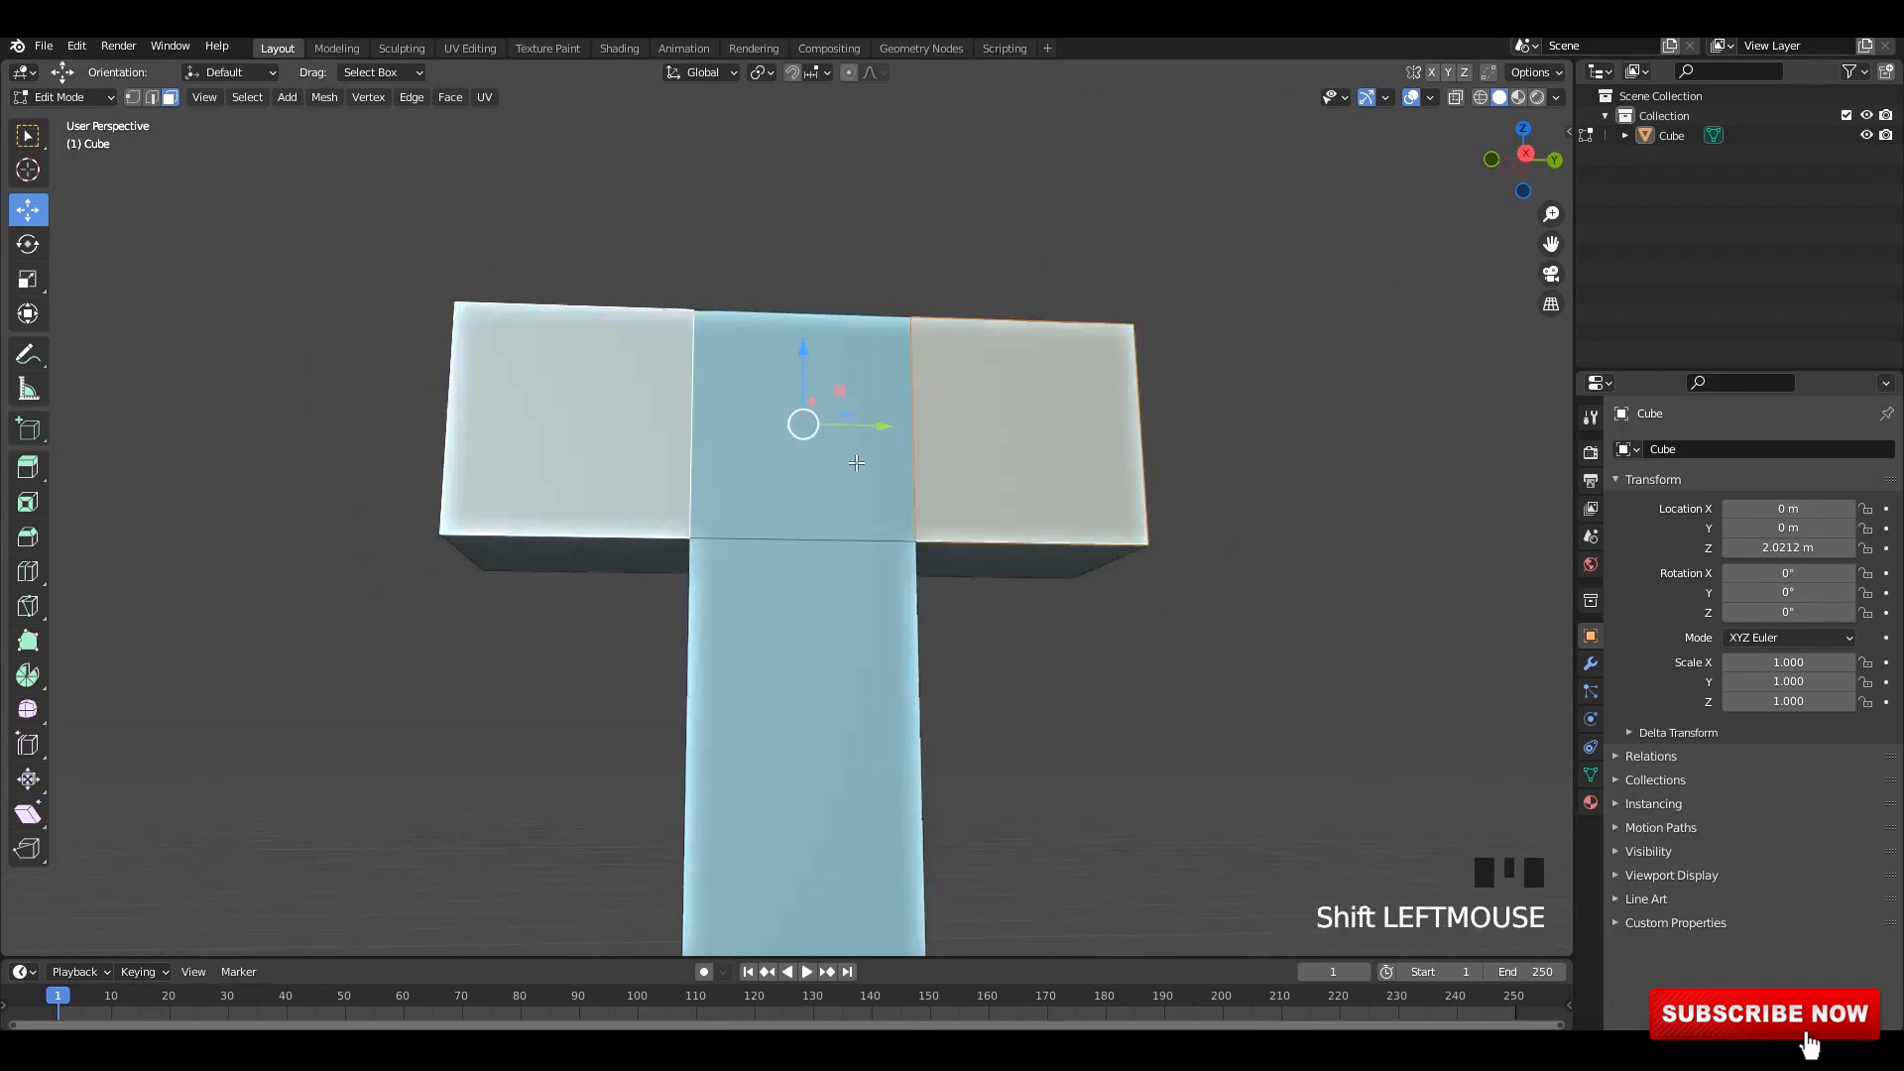
pyautogui.press('KP_1')
pyautogui.hotkey('alt', 'z')
pyautogui.click(1064, 466)
pyautogui.keyDown('shift'); pyautogui.moveTo(1065, 467); pyautogui.dragTo(863, 422, button='middle'); pyautogui.keyUp('shift')
# - Bevel the capital block's lower front edge with 1.5 m width, 33 segments and a custom moulding preset profile
pyautogui.hotkey('alt', 'z')
pyautogui.keyDown('alt'); pyautogui.keyDown('shift'); pyautogui.click(901, 459); pyautogui.keyUp('shift'); pyautogui.keyUp('alt')
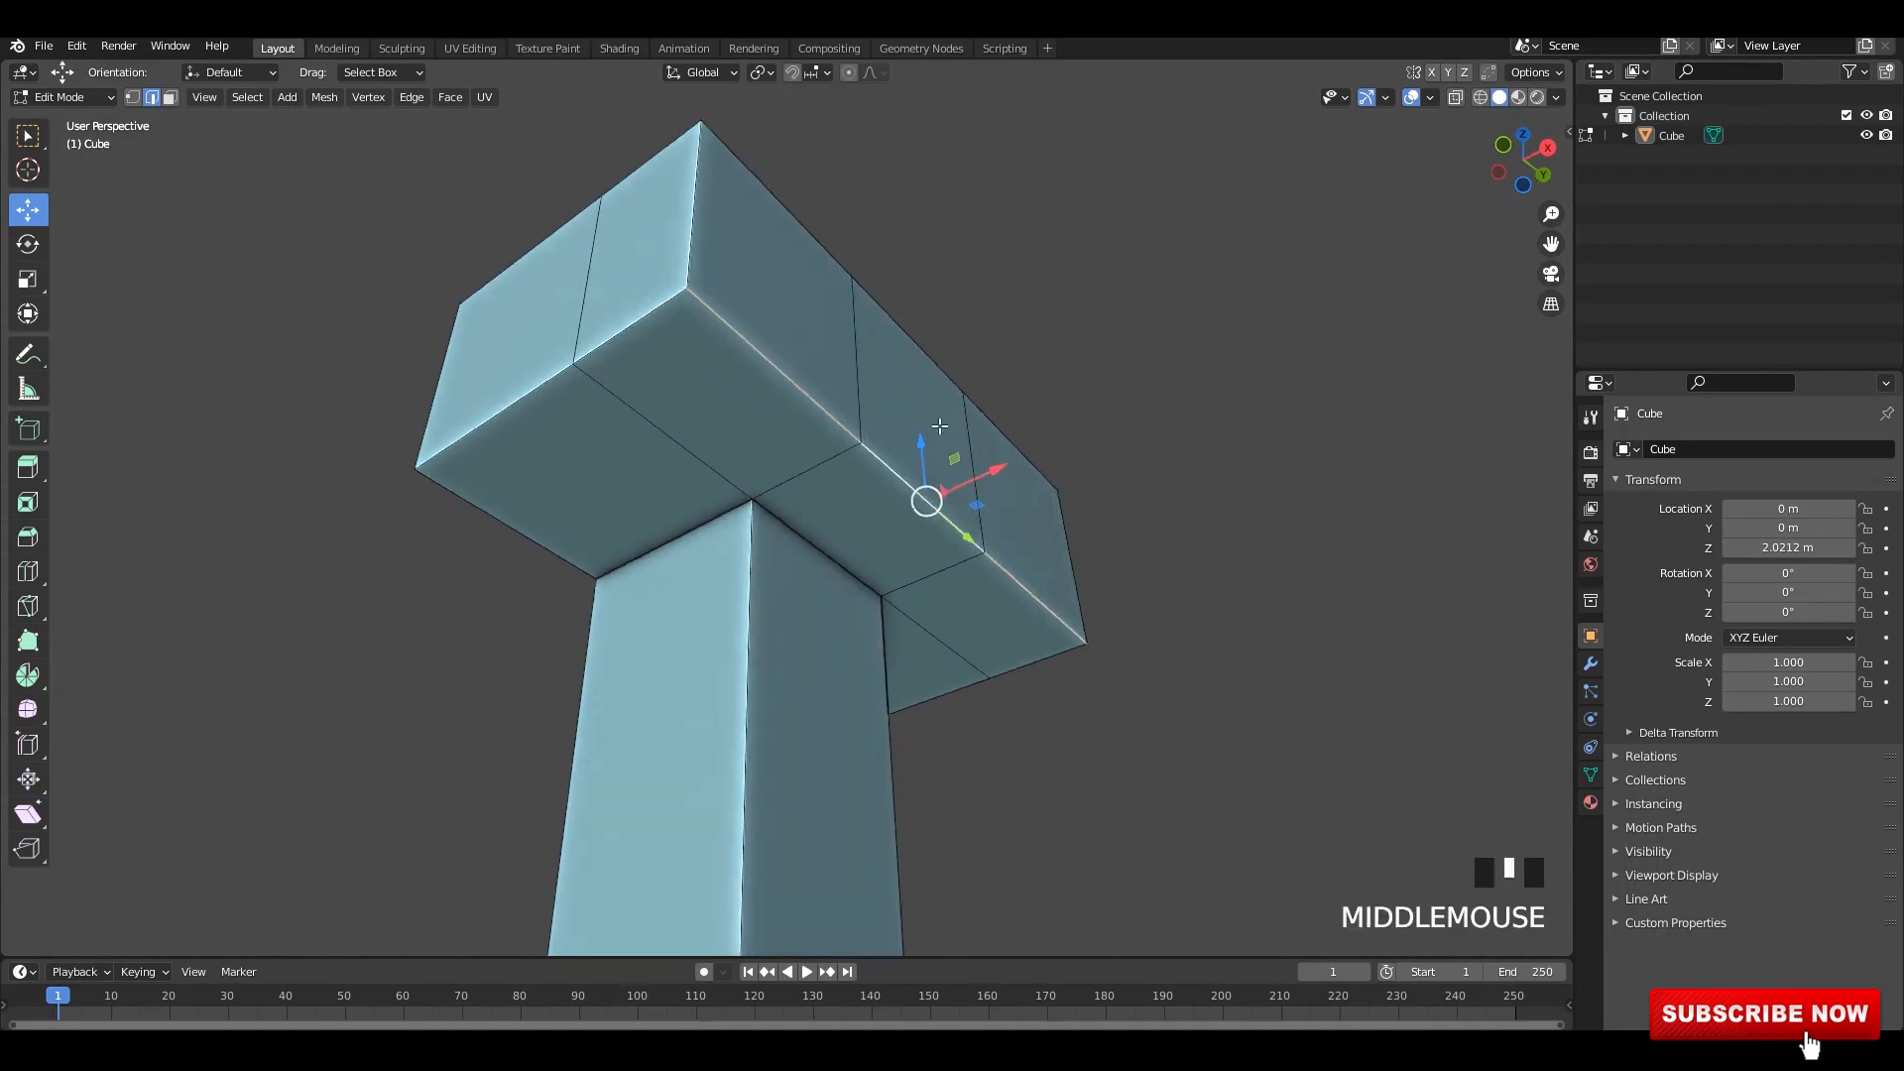
pyautogui.hotkey('ctrl', 'b')
pyautogui.click(1191, 401)
pyautogui.click(165, 607)
pyautogui.click(190, 643)
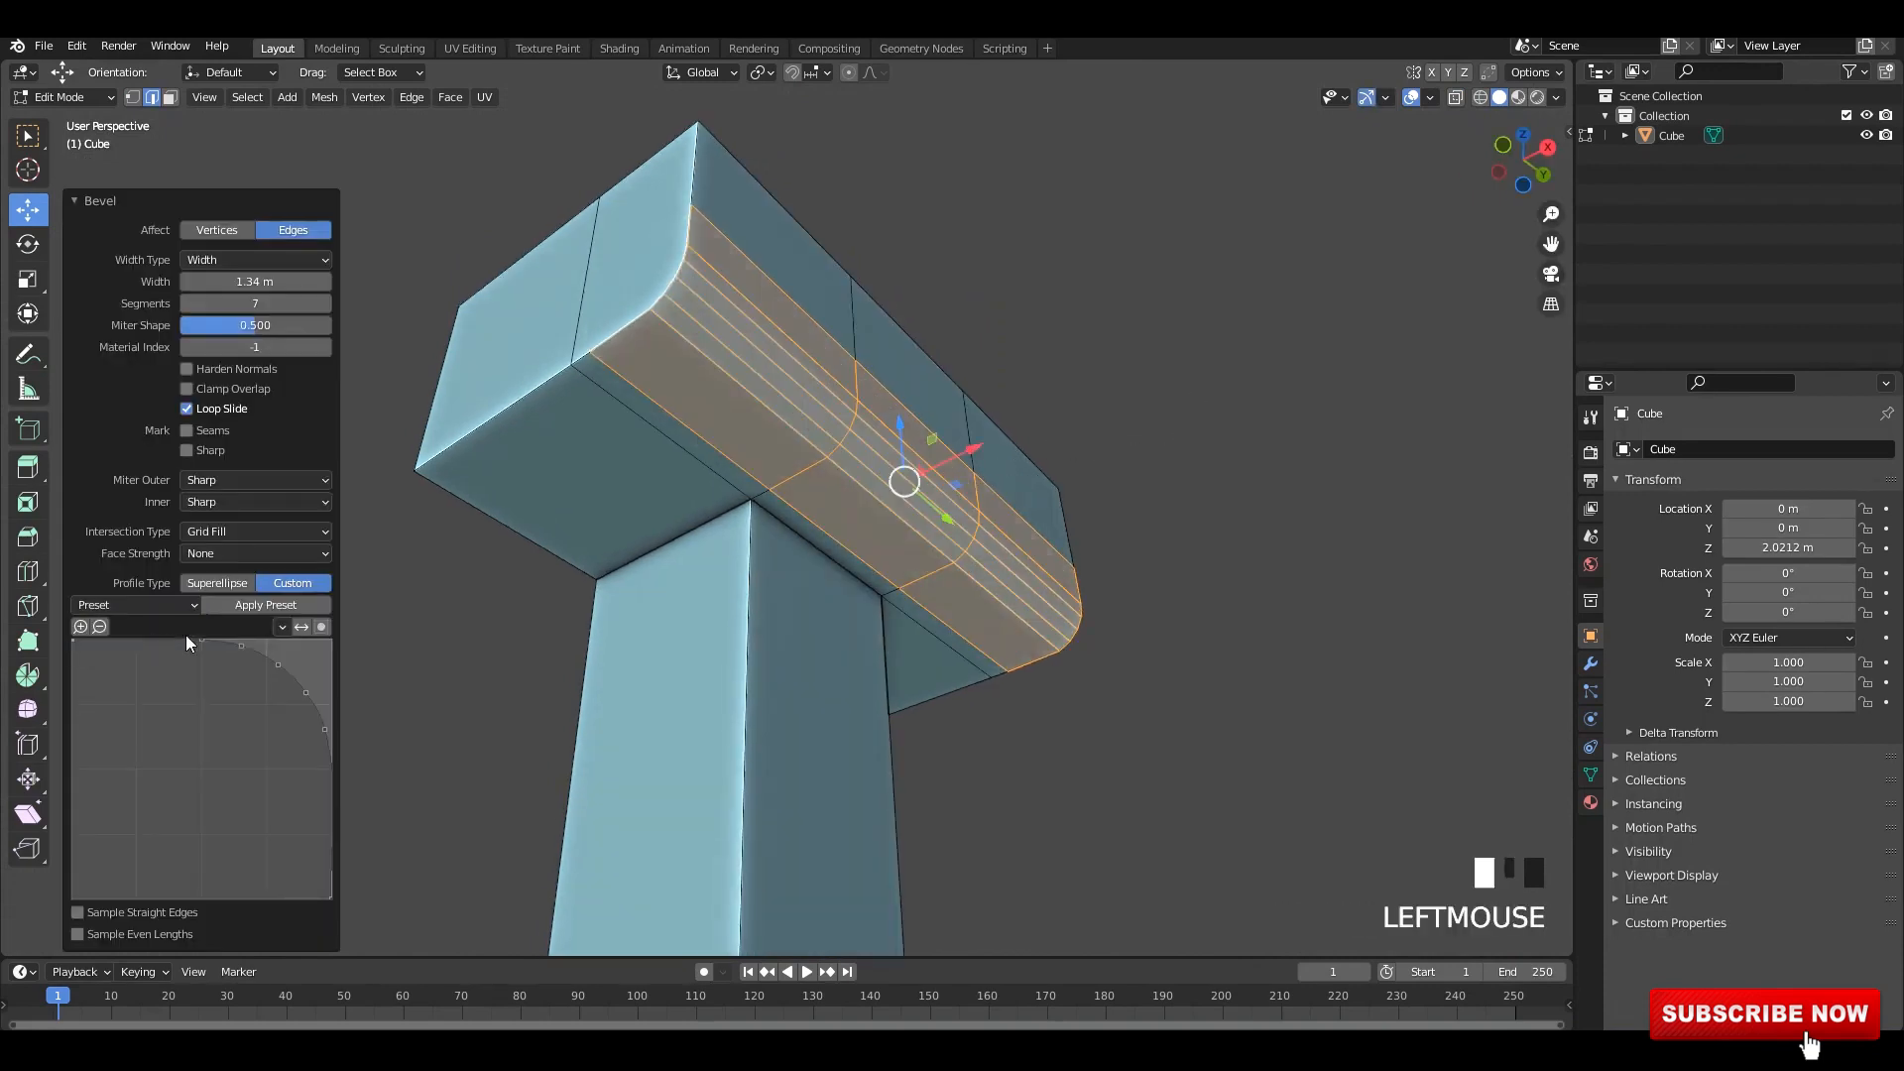
pyautogui.click(139, 684)
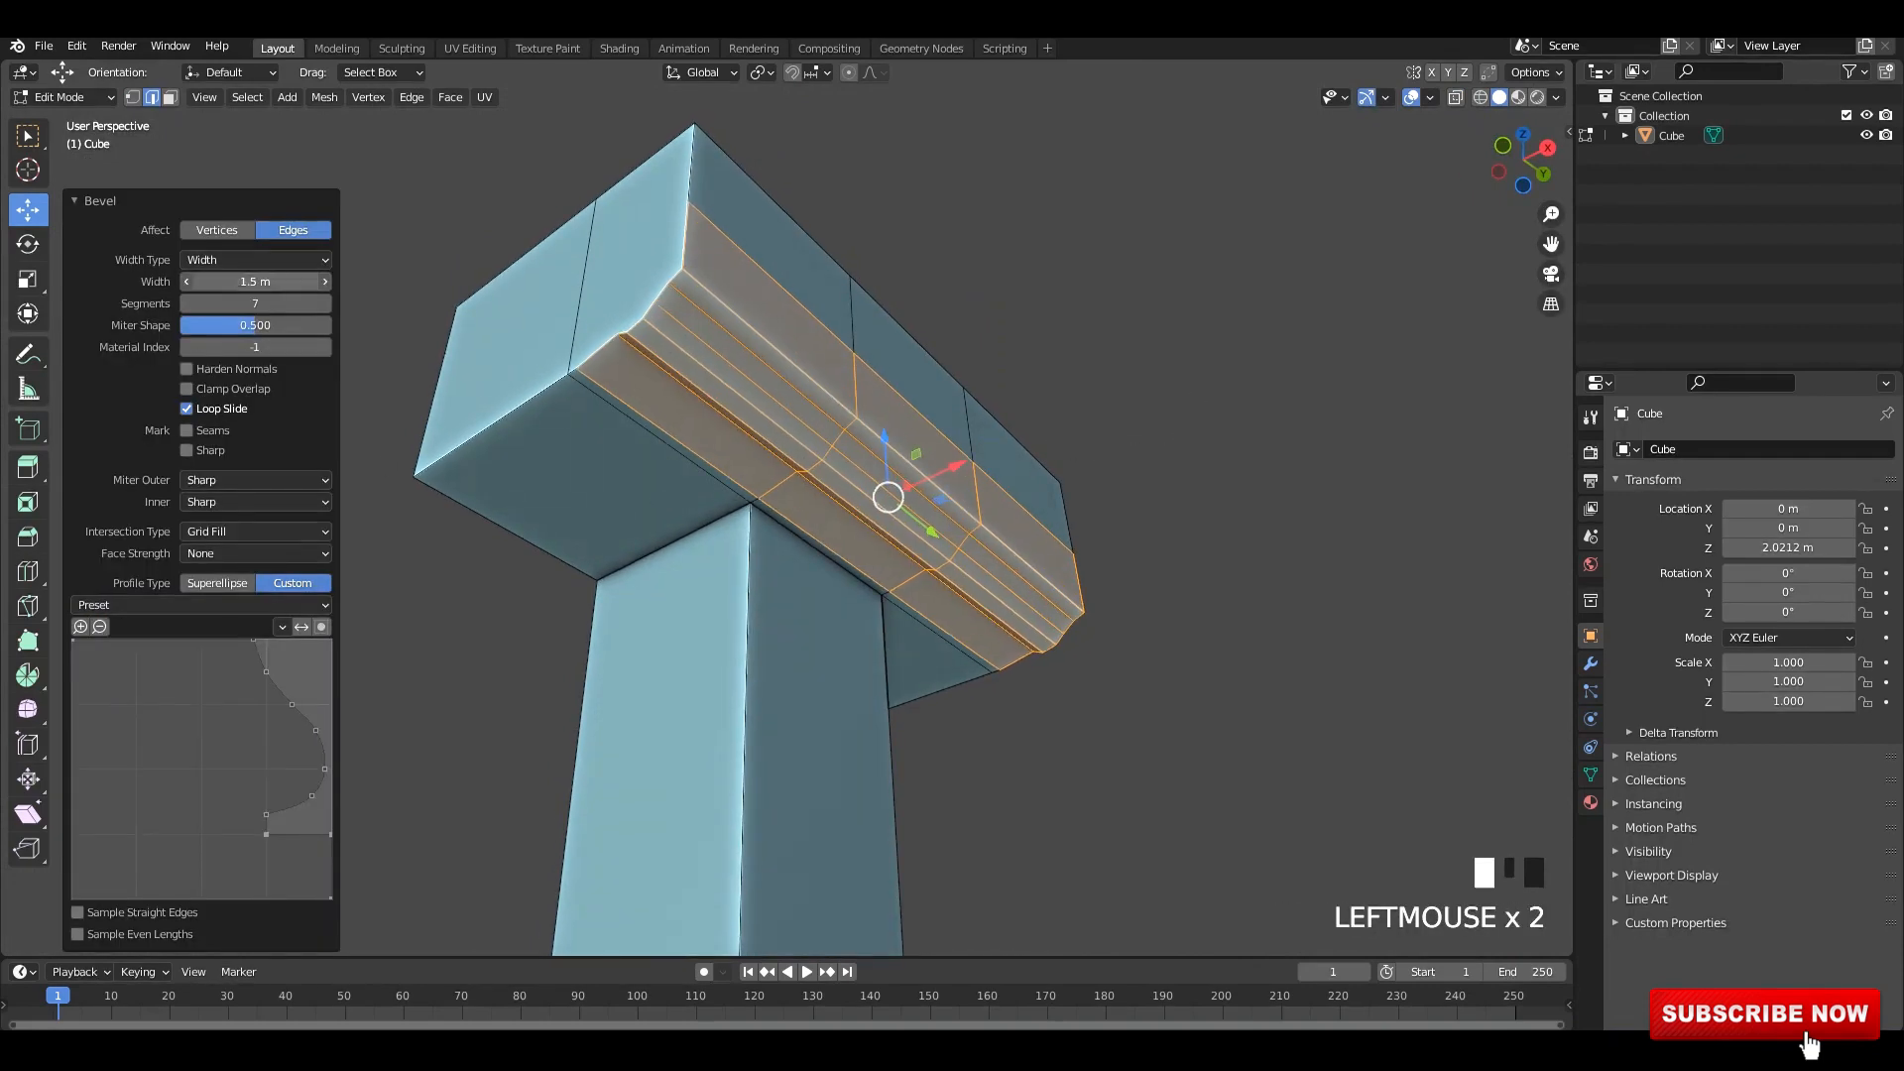
pyautogui.click(140, 663)
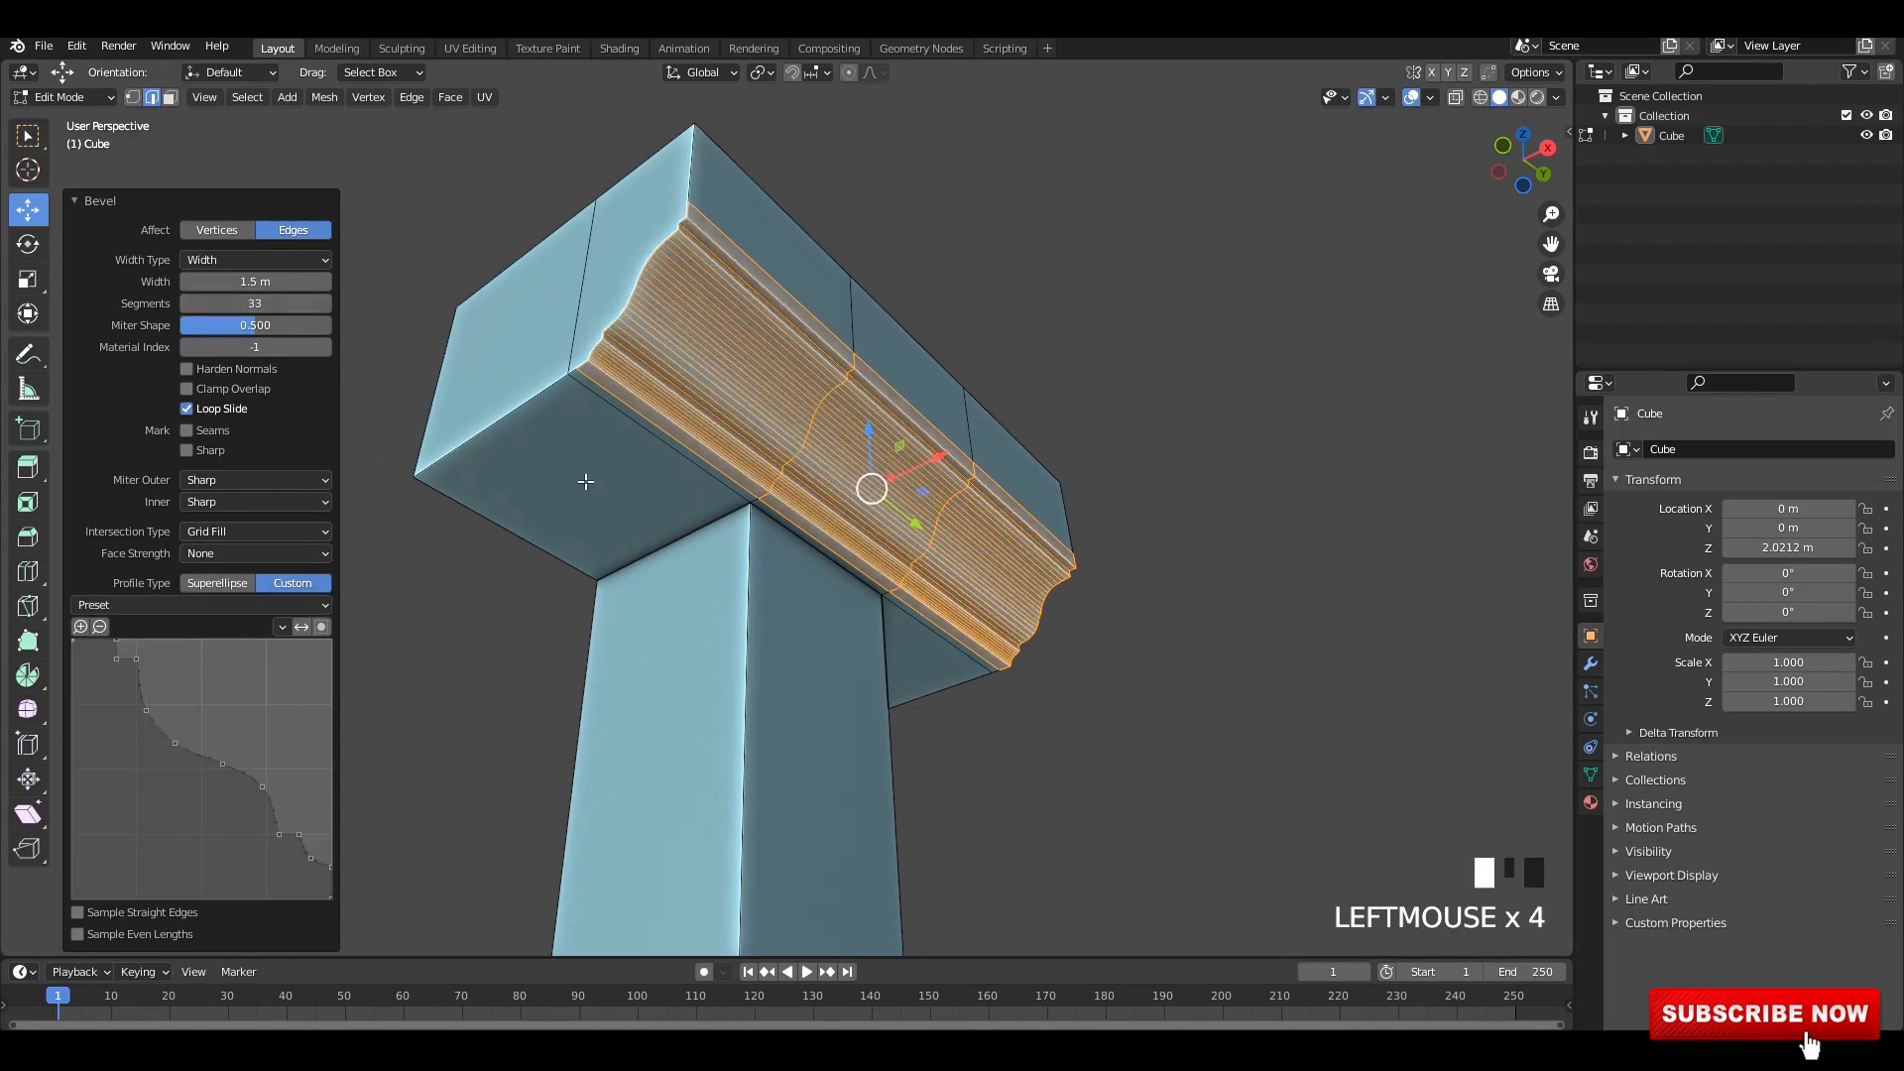
# - Shade the column smooth and enable Auto Smooth at 30° for its normals
pyautogui.scroll(2, 863, 407)
pyautogui.moveTo(878, 392); pyautogui.dragTo(811, 479, button='middle')
pyautogui.scroll(1, 793, 390)
pyautogui.scroll(-5, 754, 417)
pyautogui.press('Tab')
pyautogui.keyDown('alt'); pyautogui.moveTo(952, 501); pyautogui.dragTo(1042, 424, button='middle'); pyautogui.keyUp('alt')
pyautogui.click(1047, 512)
pyautogui.rightClick(1047, 512)
pyautogui.click(1048, 512)
pyautogui.scroll(-1, 1048, 513)
pyautogui.click(1643, 858)
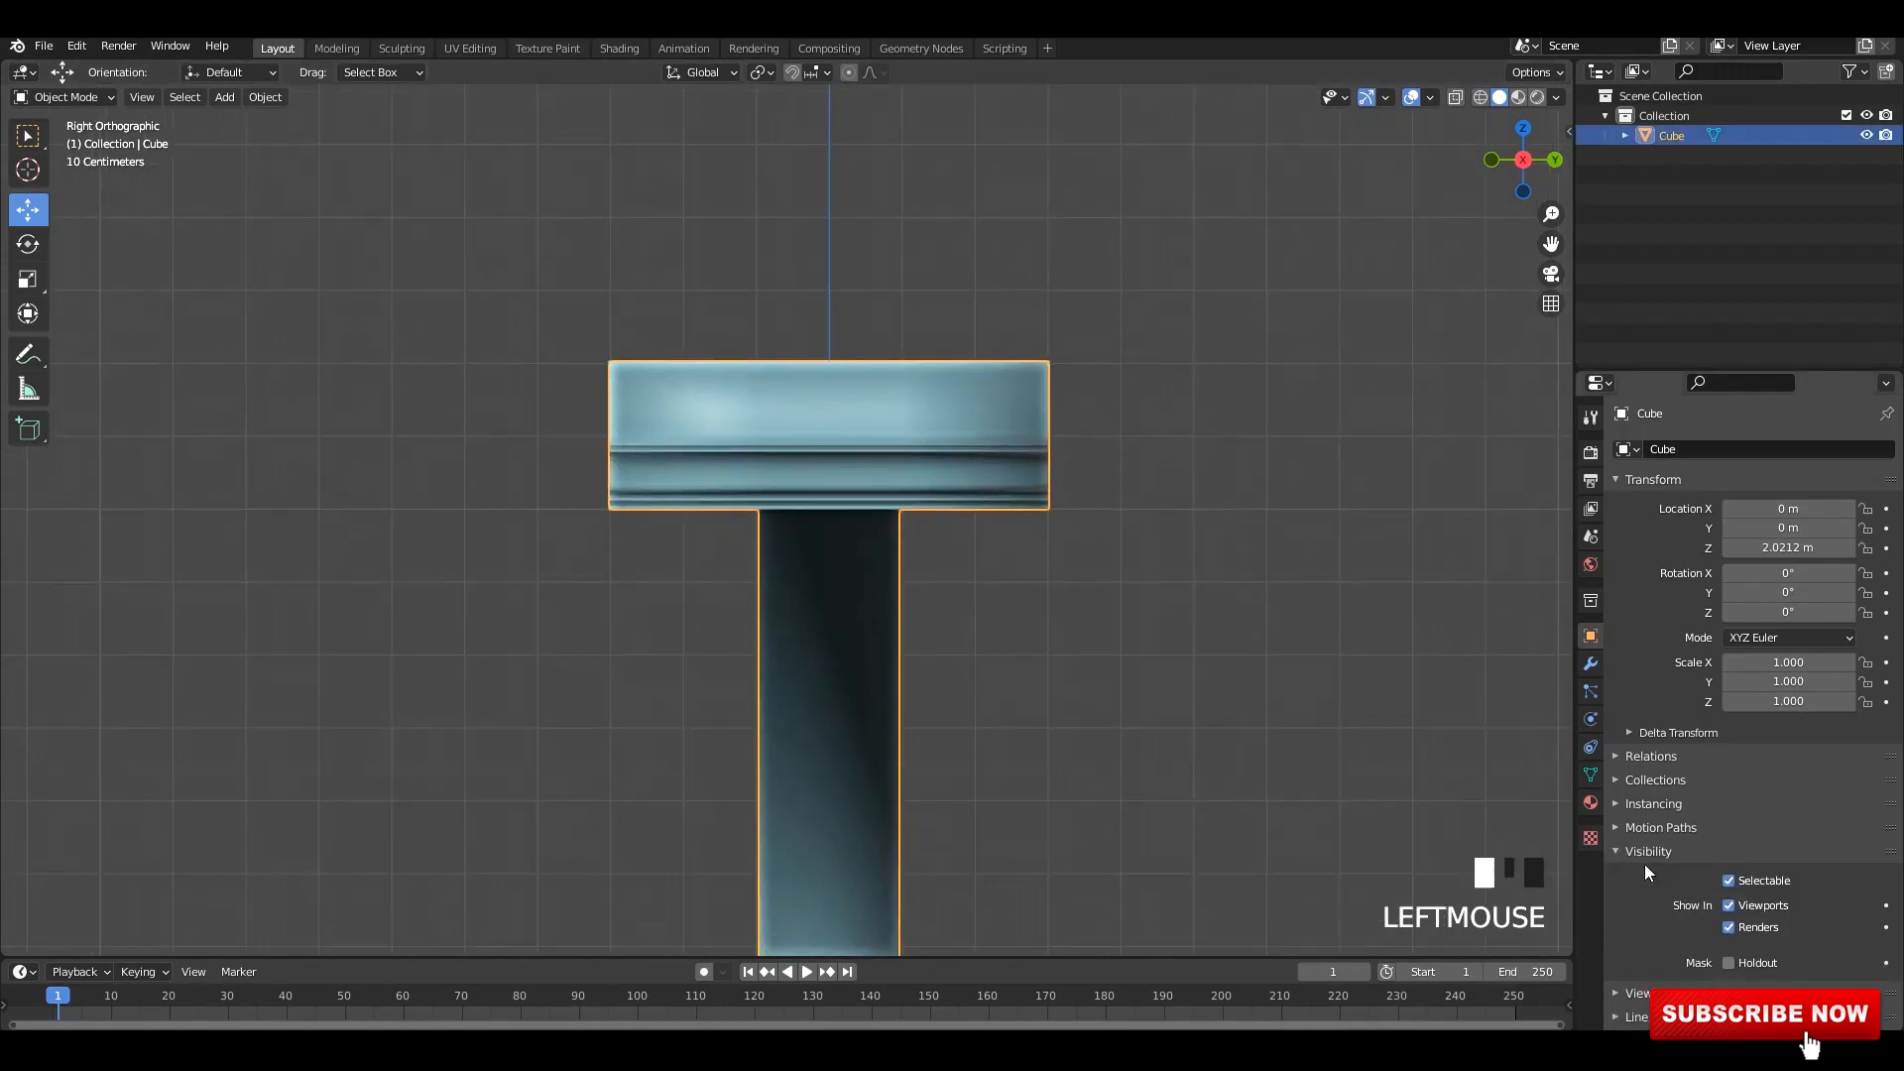
pyautogui.click(1642, 858)
pyautogui.click(1622, 807)
pyautogui.click(1623, 805)
pyautogui.click(1591, 775)
pyautogui.click(1730, 843)
# - Undo the smooth shading, Auto Smooth and the front-edge bevel of the capital block
pyautogui.scroll(-5, 974, 635)
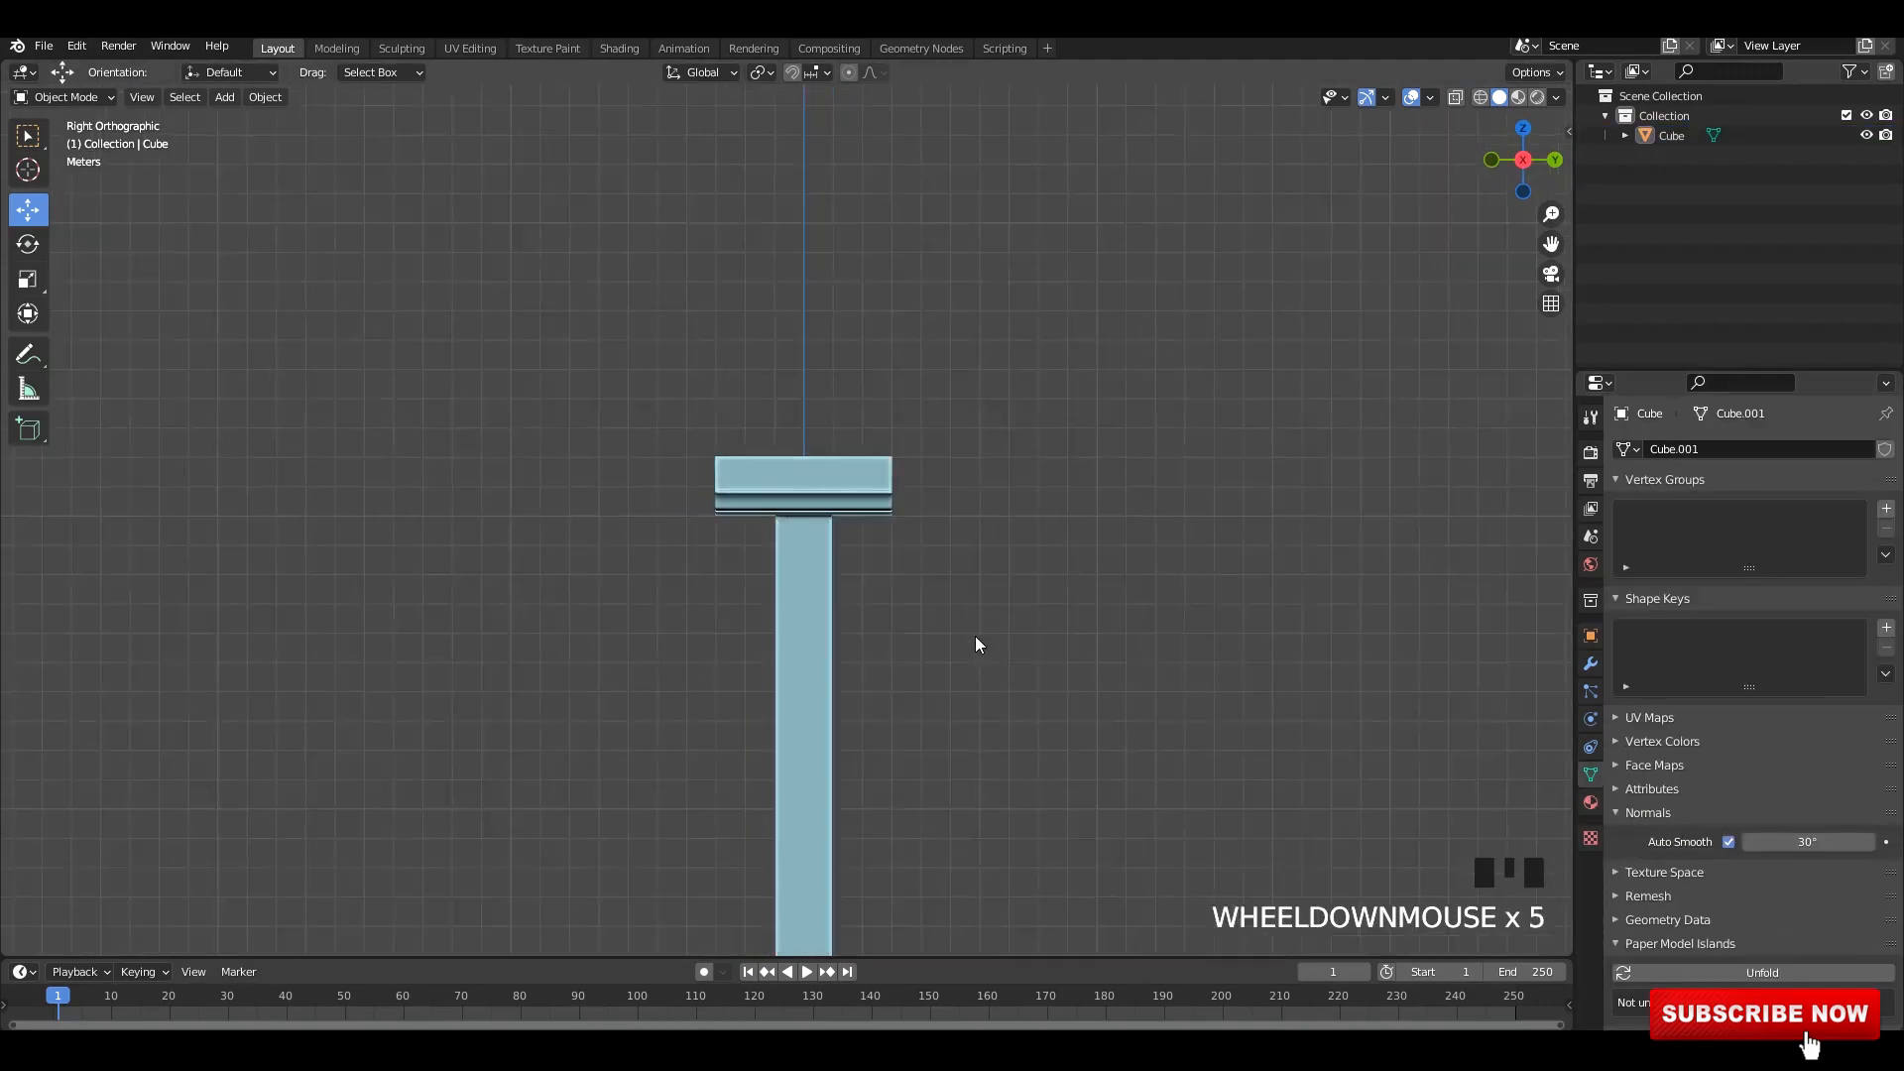
pyautogui.keyDown('shift'); pyautogui.moveTo(974, 635); pyautogui.dragTo(936, 476, button='middle'); pyautogui.keyUp('shift')
pyautogui.press('Tab')
pyautogui.keyDown('shift'); pyautogui.scroll(2, 890, 531); pyautogui.keyUp('shift')
pyautogui.click(890, 532)
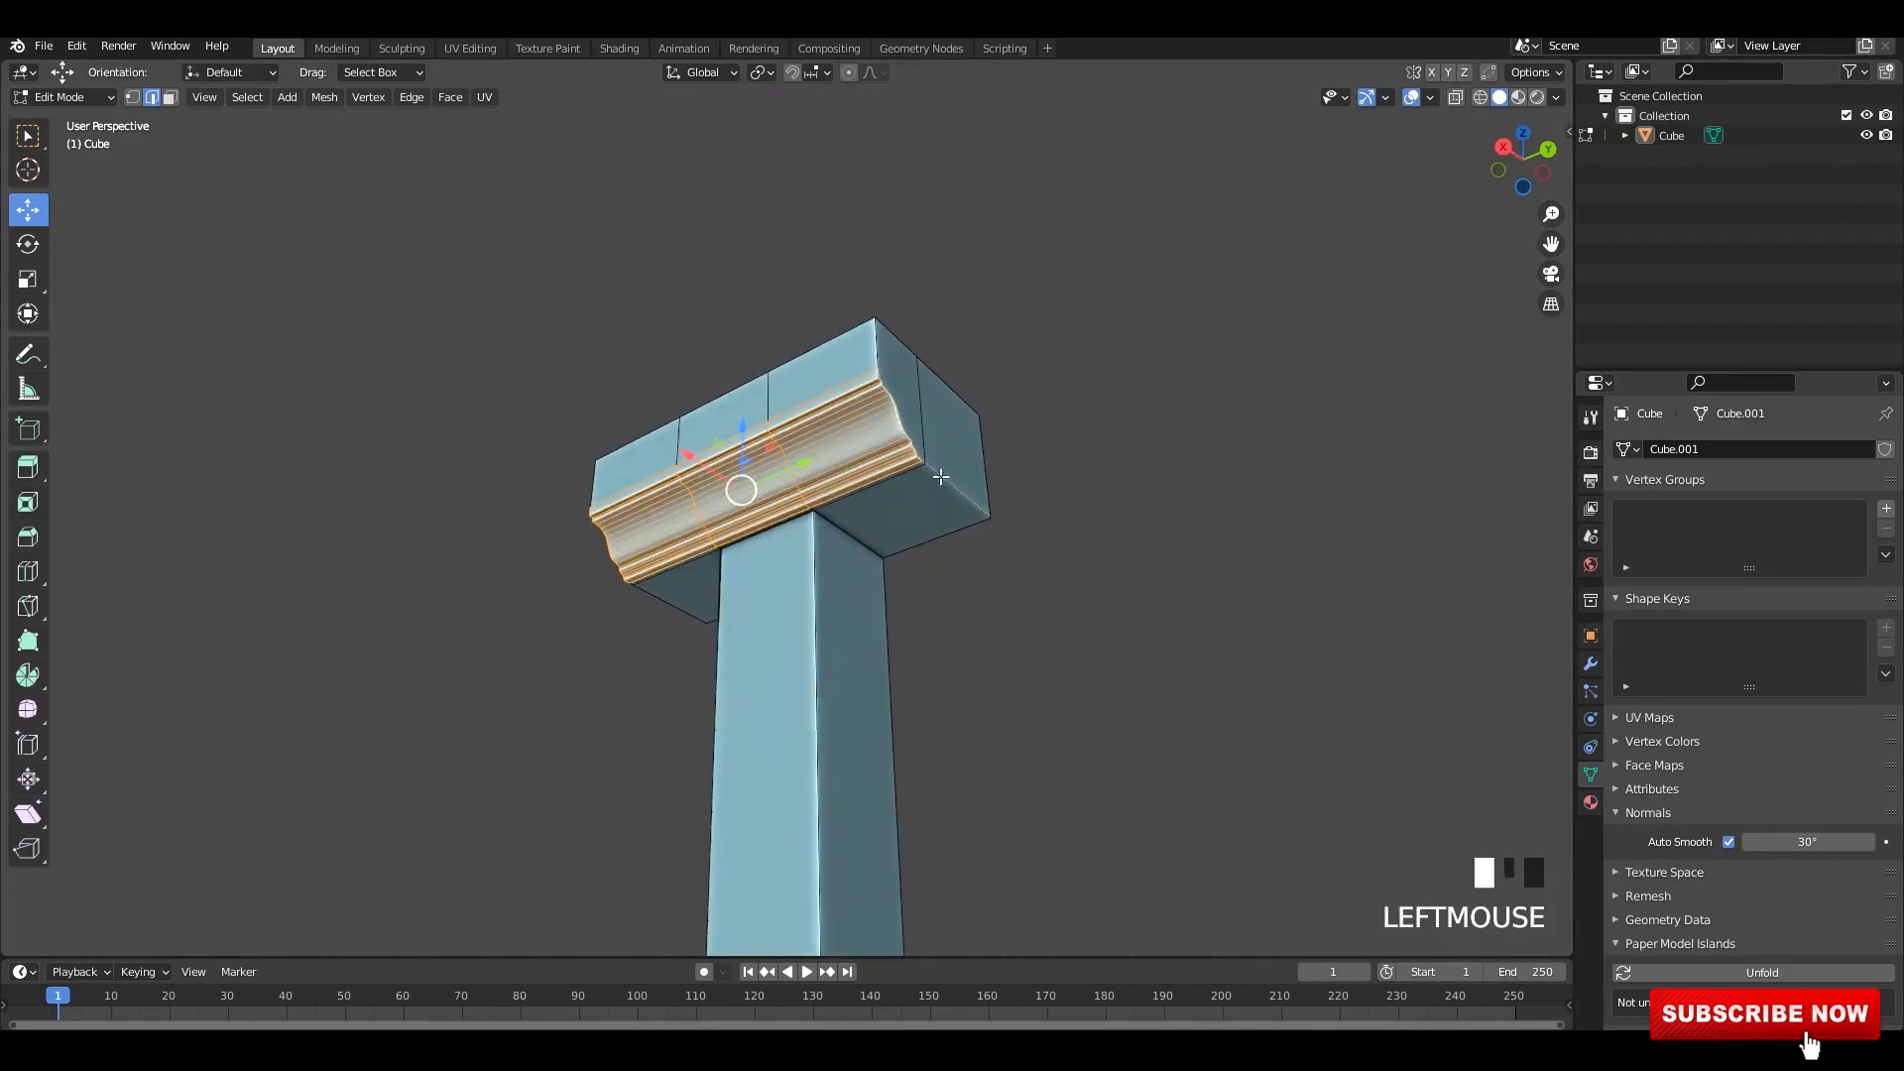
pyautogui.hotkey('ctrl', 'z')
pyautogui.hotkey('ctrl', 'z')
pyautogui.hotkey('ctrl', 'z')
pyautogui.hotkey('ctrl', 'z')
pyautogui.hotkey('ctrl', 'z')
pyautogui.hotkey('ctrl', 'z')
pyautogui.hotkey('ctrl', 'z')
pyautogui.hotkey('ctrl', 'z')
pyautogui.hotkey('ctrl', 'z')
pyautogui.hotkey('ctrl', 'z')
pyautogui.hotkey('ctrl', 'z')
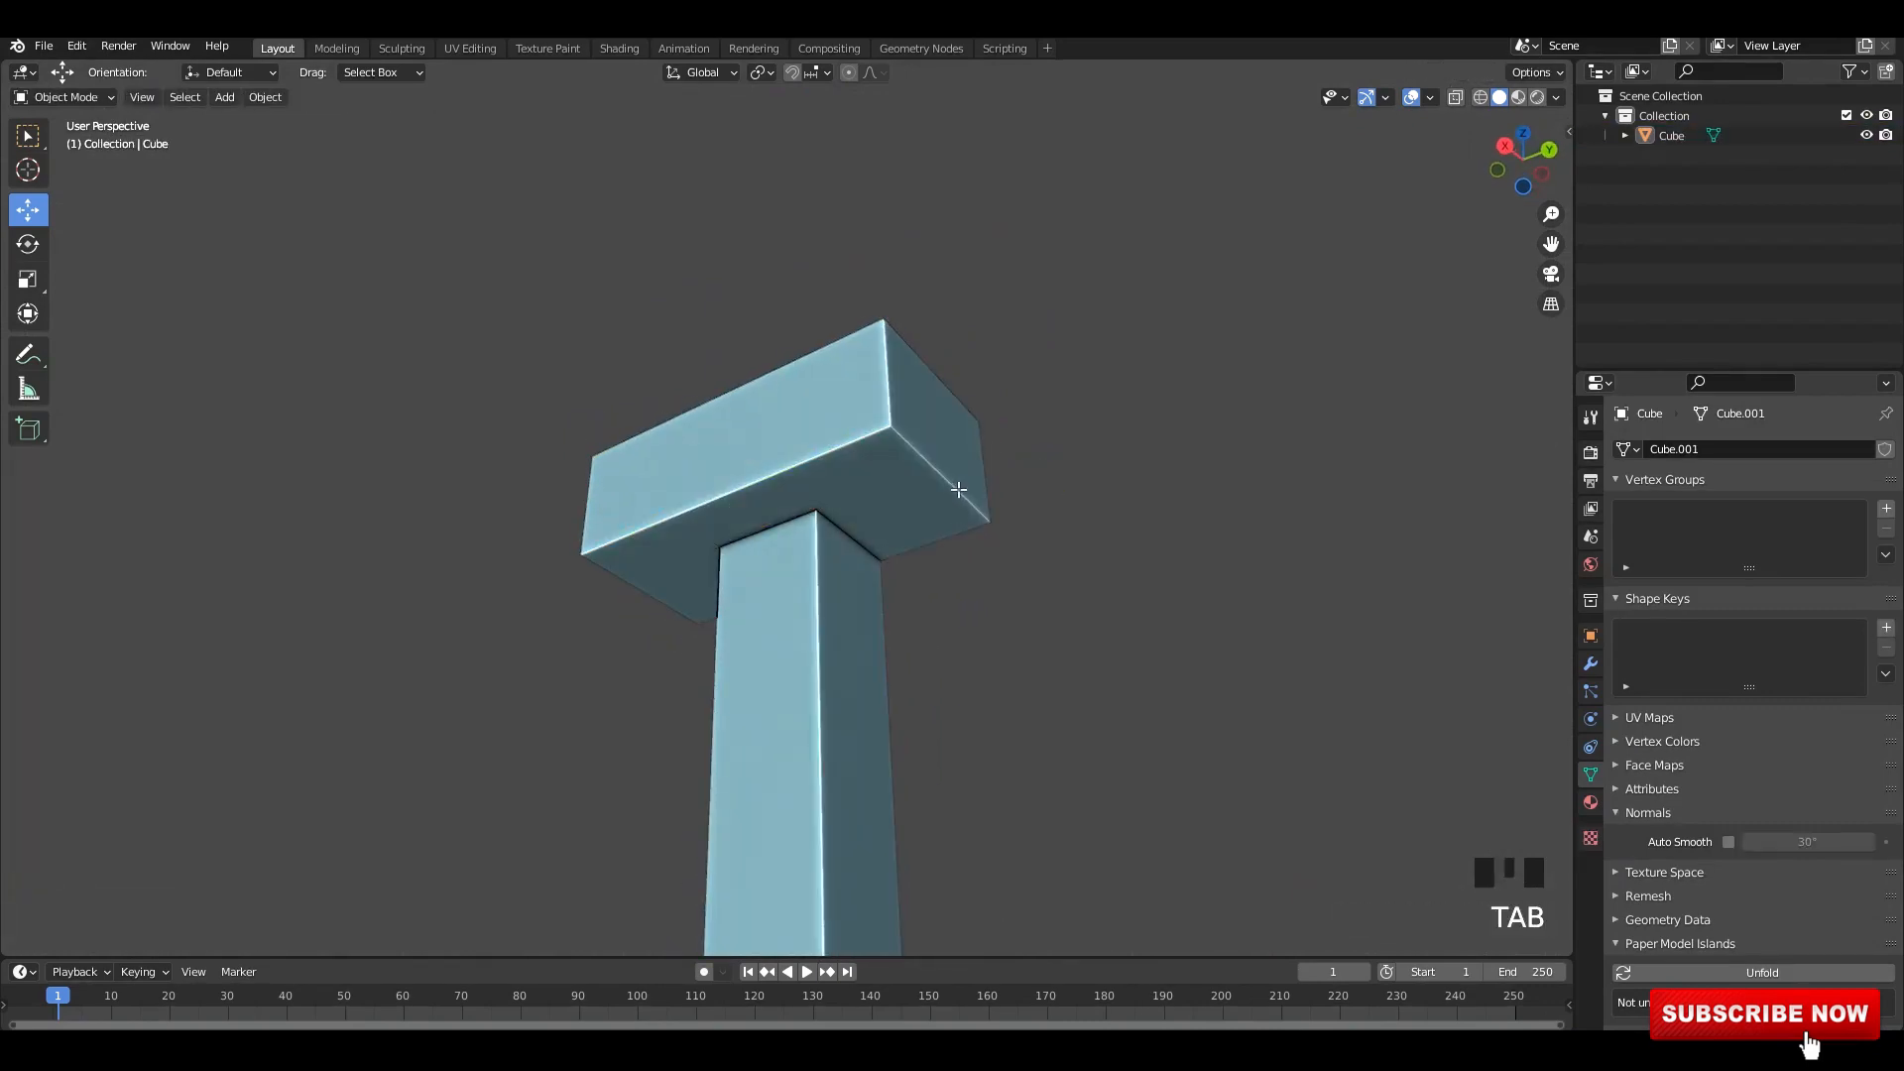
# - Bevel the lower edges at both Y ends of the capital block with the custom moulding profile
pyautogui.moveTo(789, 483); pyautogui.dragTo(804, 536, button='middle')
pyautogui.hotkey('ctrl', 'b')
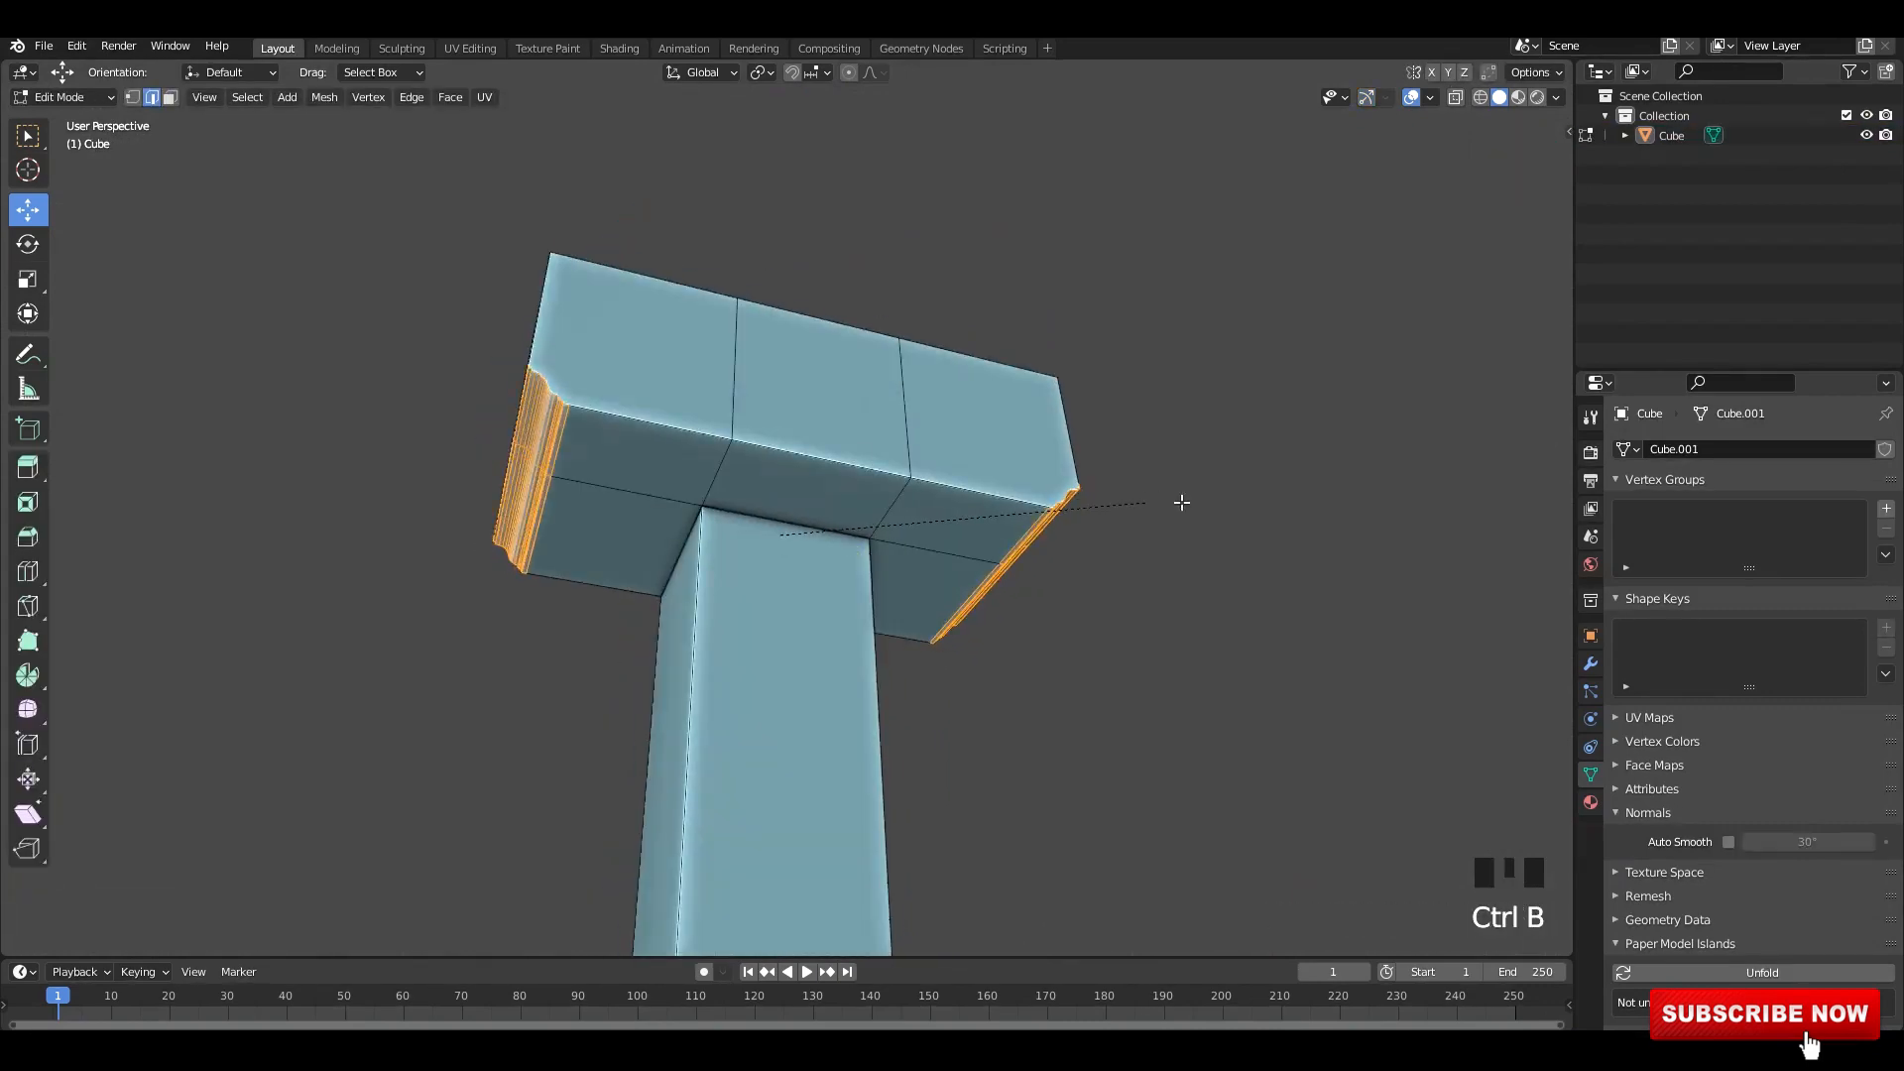
pyautogui.click(1333, 508)
# - Shade the column smooth and enable Auto Smooth at 30° on its mesh
pyautogui.press('Tab')
pyautogui.keyDown('alt'); pyautogui.moveTo(878, 514); pyautogui.dragTo(944, 488, button='middle'); pyautogui.keyUp('alt')
pyautogui.rightClick(946, 488)
pyautogui.click(947, 486)
pyautogui.click(1729, 842)
pyautogui.moveTo(1027, 541); pyautogui.dragTo(1141, 471, button='middle')
pyautogui.click(962, 461)
pyautogui.rightClick(962, 461)
pyautogui.click(962, 461)
pyautogui.click(1367, 688)
pyautogui.scroll(-3, 1367, 688)
pyautogui.keyDown('alt'); pyautogui.moveTo(984, 580); pyautogui.dragTo(1031, 575, button='middle'); pyautogui.keyUp('alt')
pyautogui.click(926, 538)
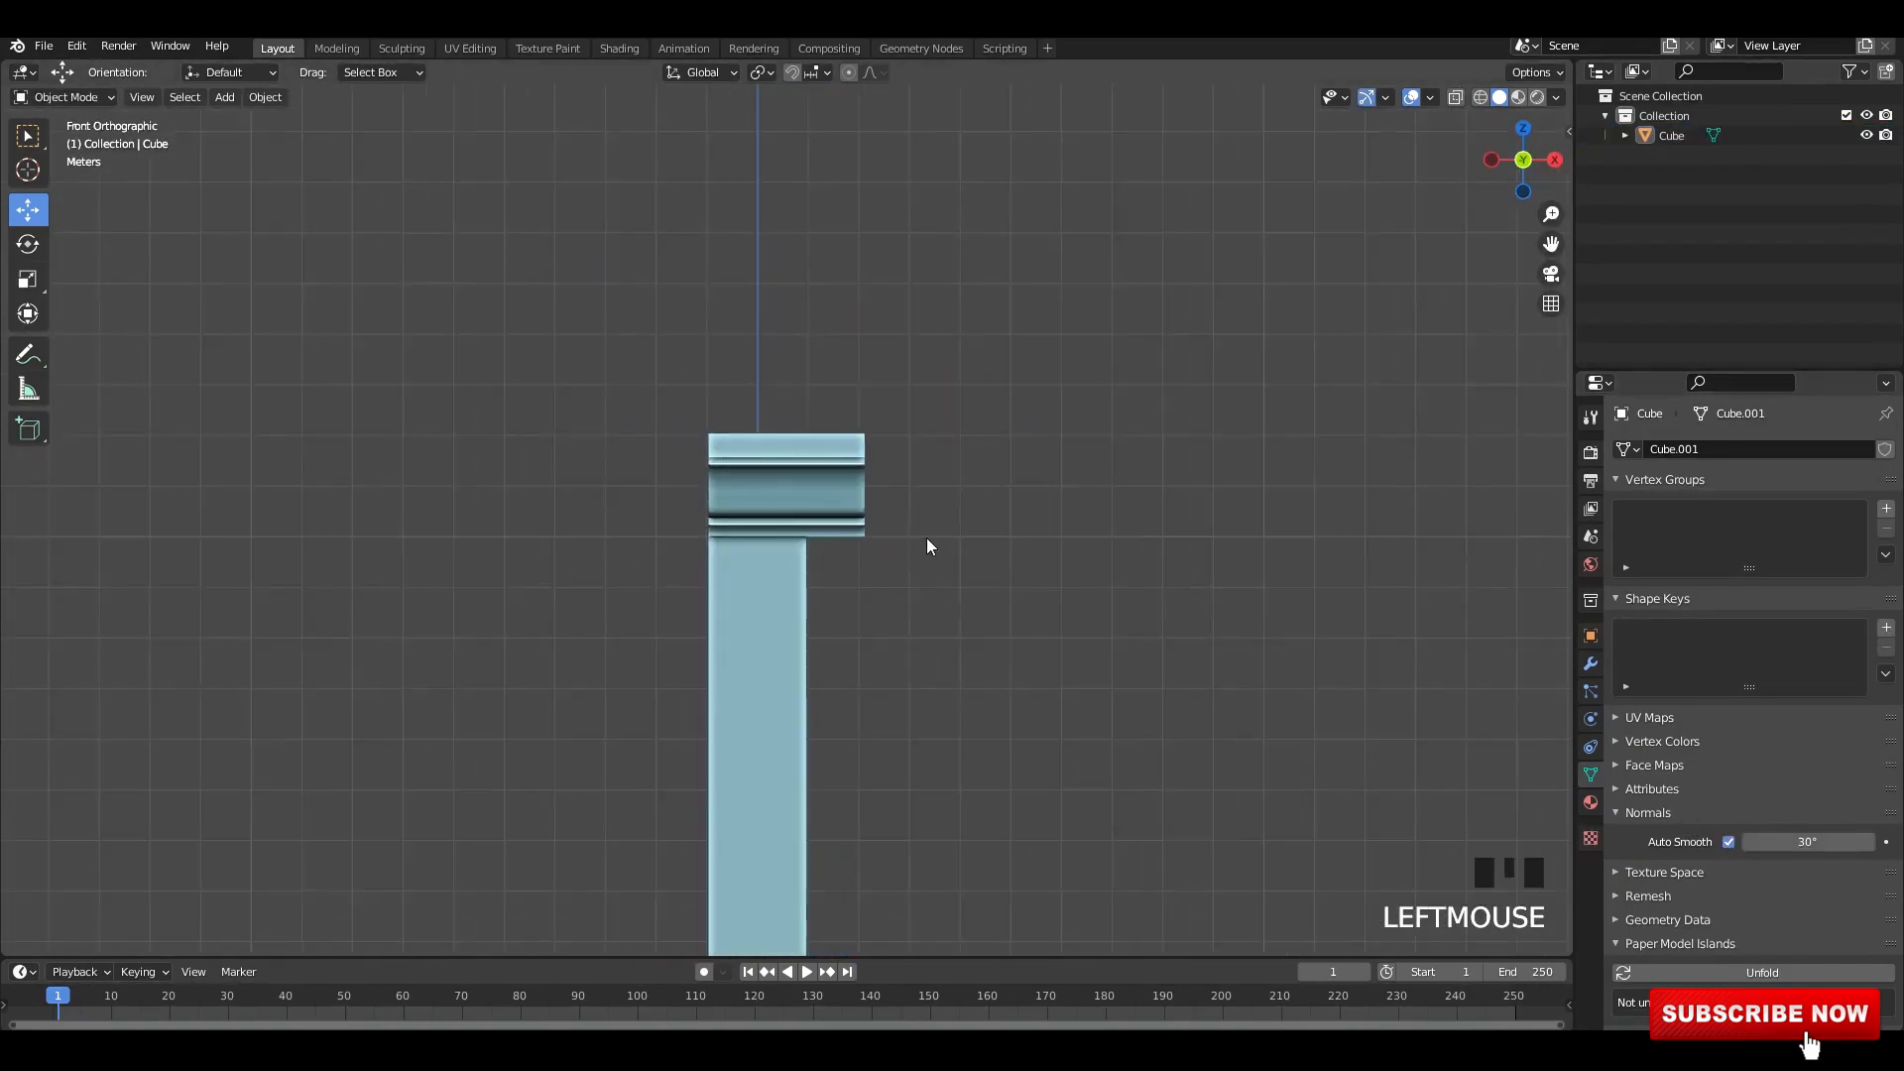
# - Extrude the capital's underside face in front of the shaft about 1.64 m downward
pyautogui.scroll(-1, 855, 570)
pyautogui.press('Tab')
pyautogui.scroll(4, 855, 570)
pyautogui.keyDown('alt'); pyautogui.moveTo(855, 516); pyautogui.dragTo(898, 464, button='middle'); pyautogui.keyUp('alt')
pyautogui.keyDown('shift'); pyautogui.moveTo(843, 481); pyautogui.dragTo(851, 433, button='middle'); pyautogui.keyUp('shift')
pyautogui.press('e')
pyautogui.click(847, 732)
# - Bevel the lower front edge of the downward extrusion with the same moulding profile
pyautogui.moveTo(849, 729); pyautogui.dragTo(915, 606, button='middle')
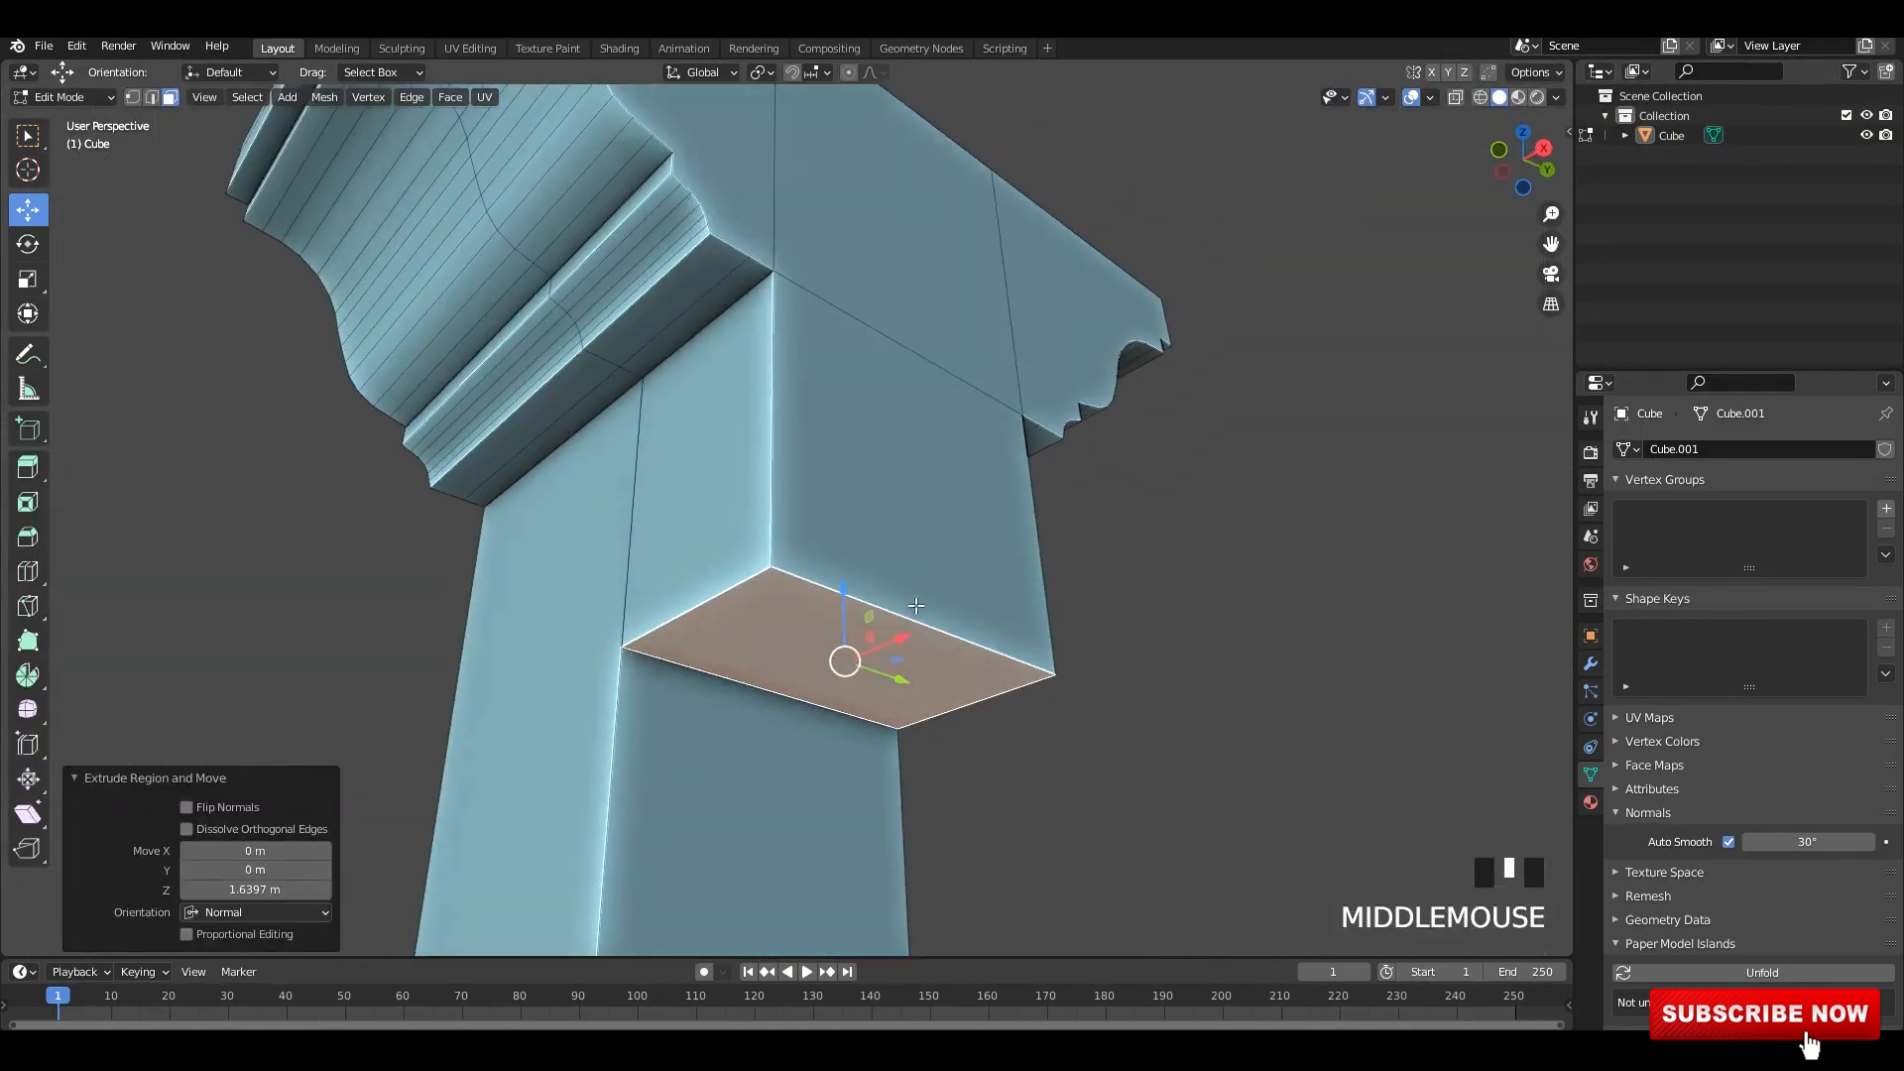
pyautogui.press('2')
pyautogui.click(926, 625)
pyautogui.hotkey('ctrl', 'b')
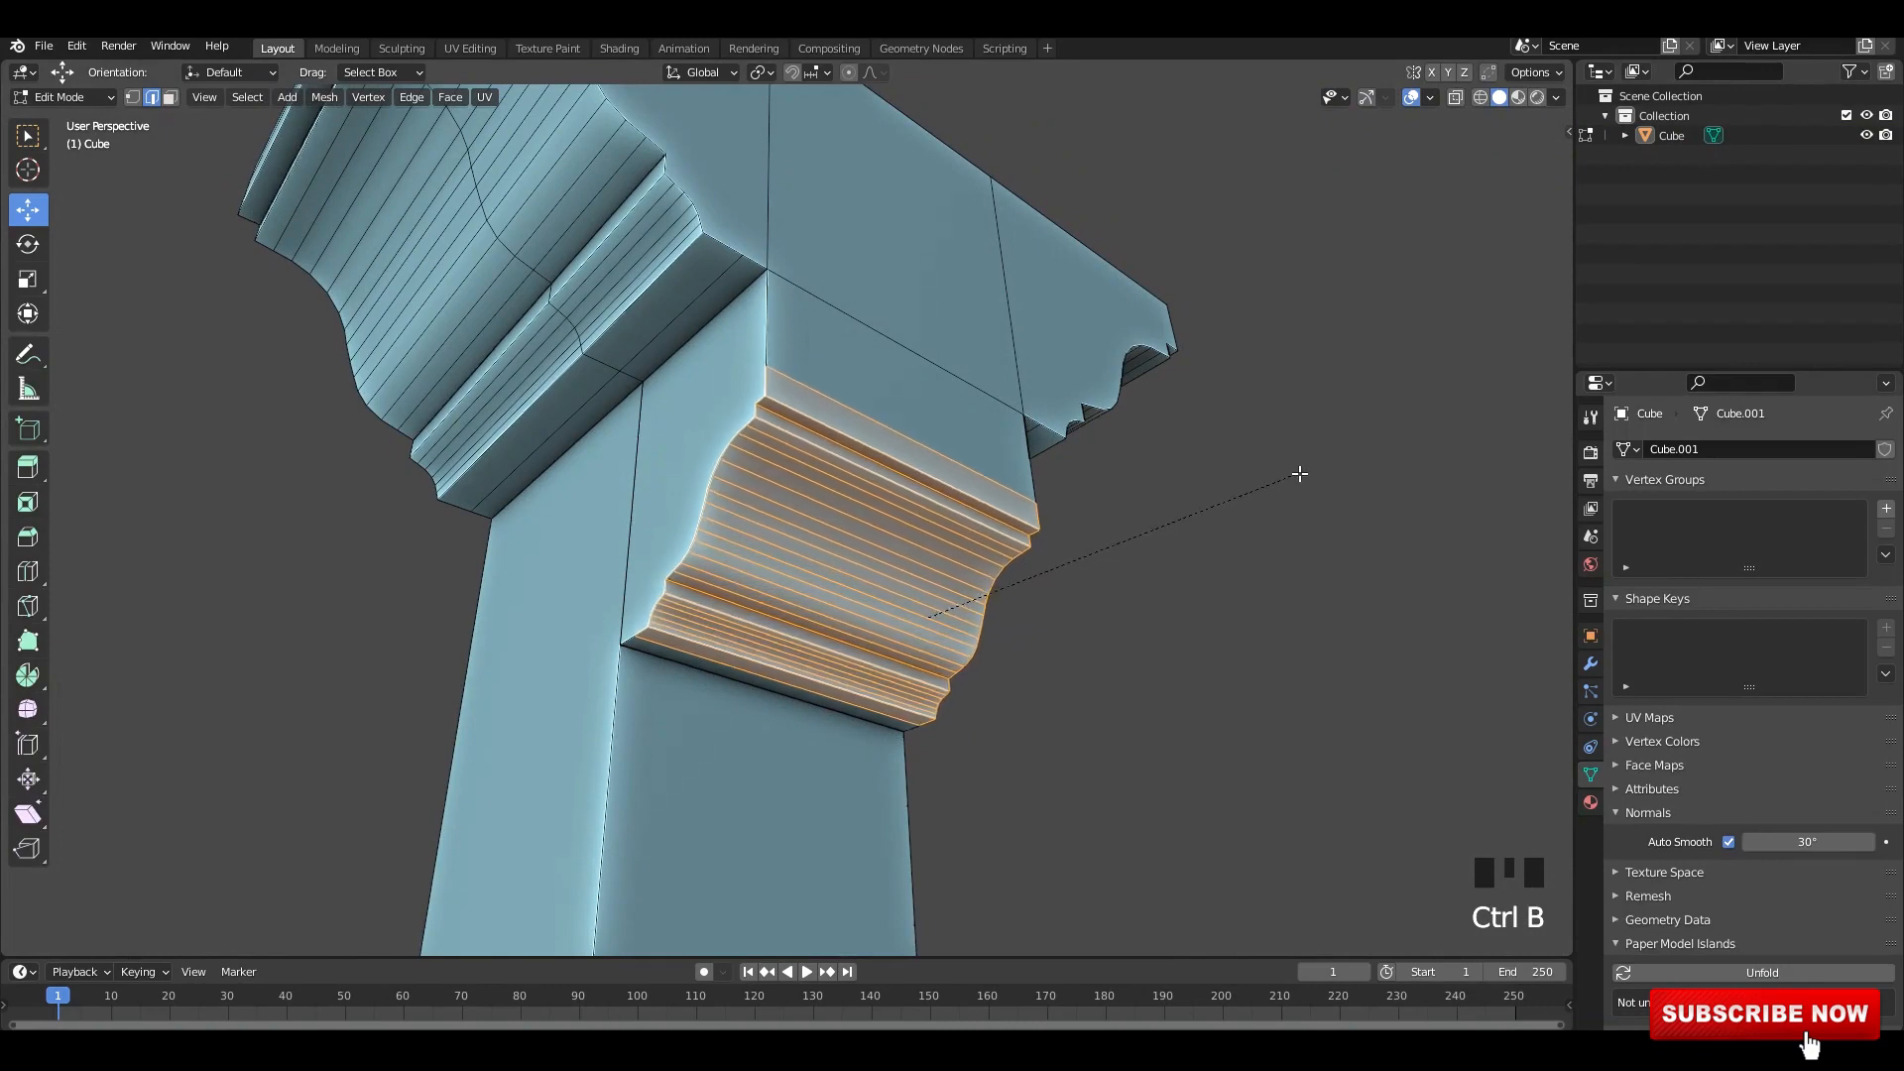
pyautogui.click(1300, 474)
# - Examine the column and the moulded bracket under its capital from near and far
pyautogui.press('Tab')
pyautogui.keyDown('alt'); pyautogui.moveTo(992, 541); pyautogui.dragTo(899, 567, button='middle'); pyautogui.keyUp('alt')
pyautogui.scroll(-4, 905, 544)
pyautogui.scroll(-4, 969, 489)
pyautogui.scroll(4, 1005, 449)
pyautogui.press('Tab')
pyautogui.press('Tab')
pyautogui.scroll(-3, 794, 549)
pyautogui.press('Tab')
pyautogui.scroll(3, 850, 526)
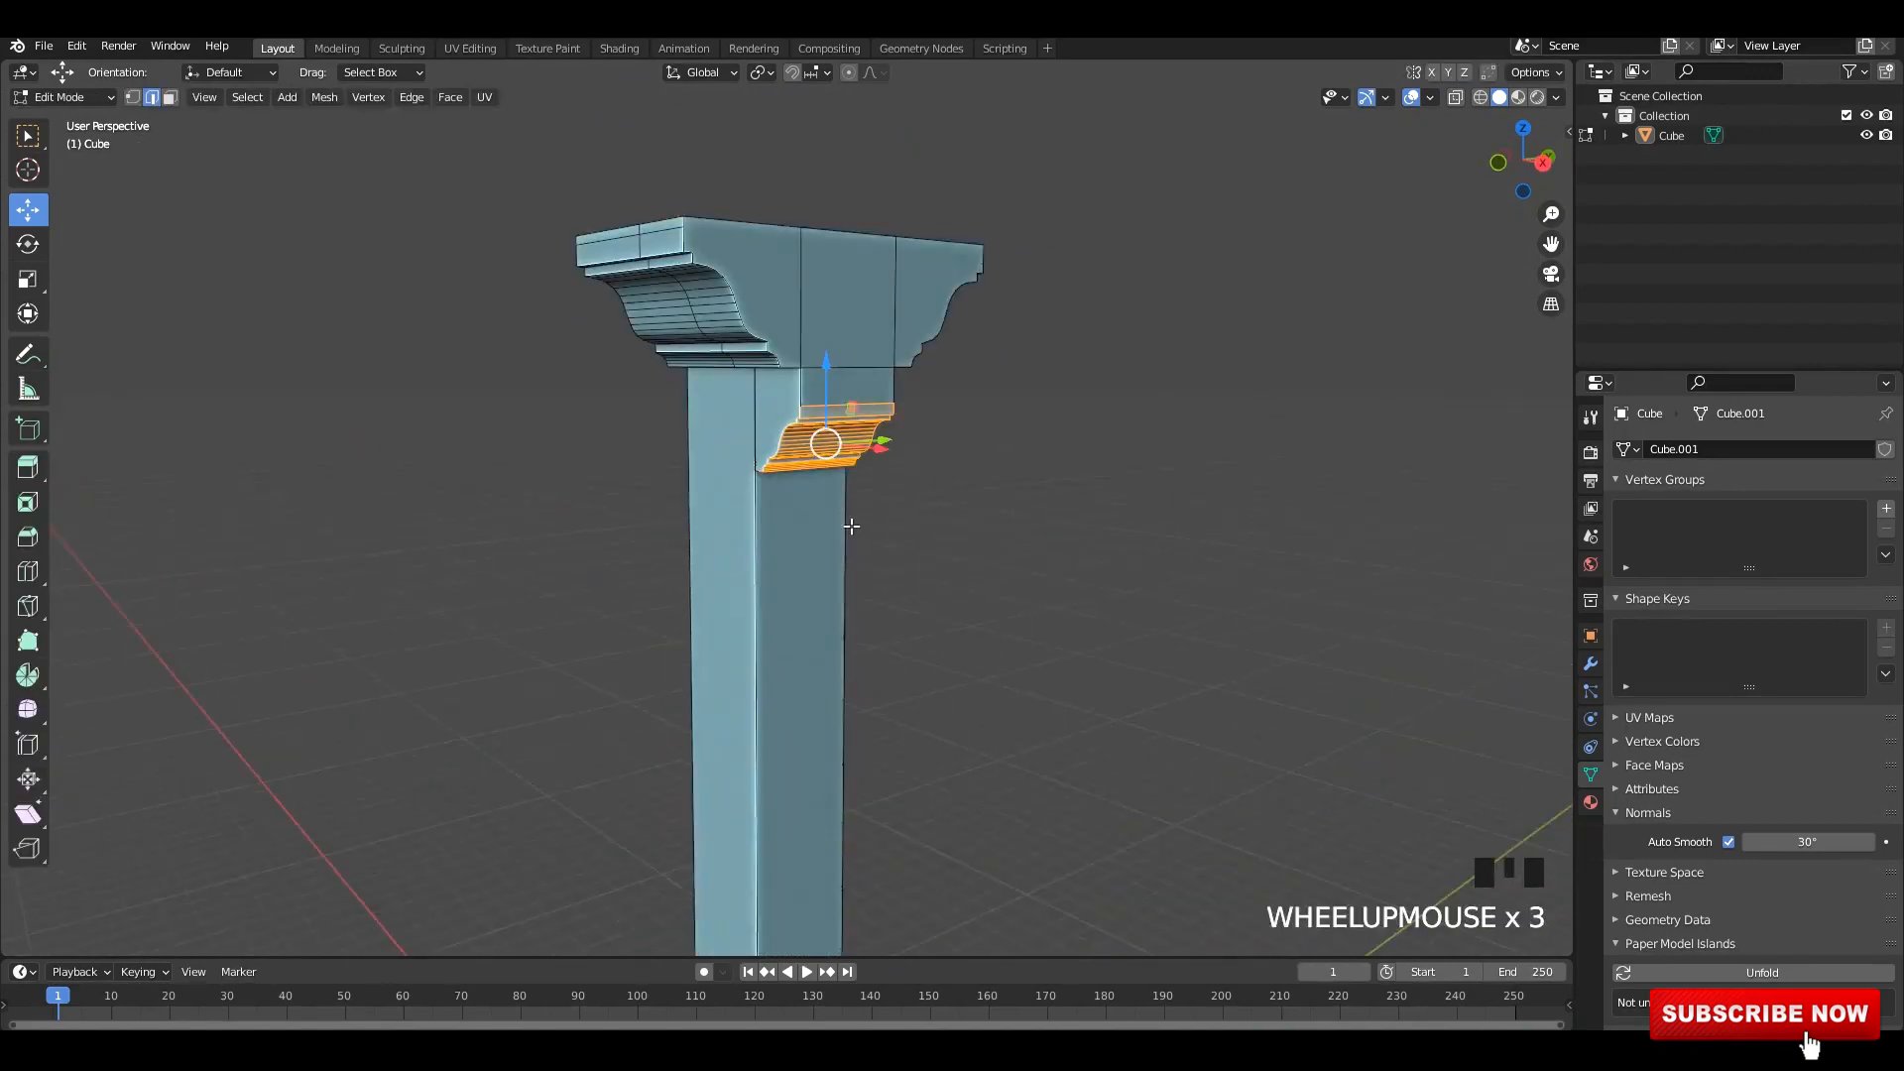
# - Select all top faces of the capital and extrude them about 0.75 m upward to form a top slab
pyautogui.scroll(1, 853, 496)
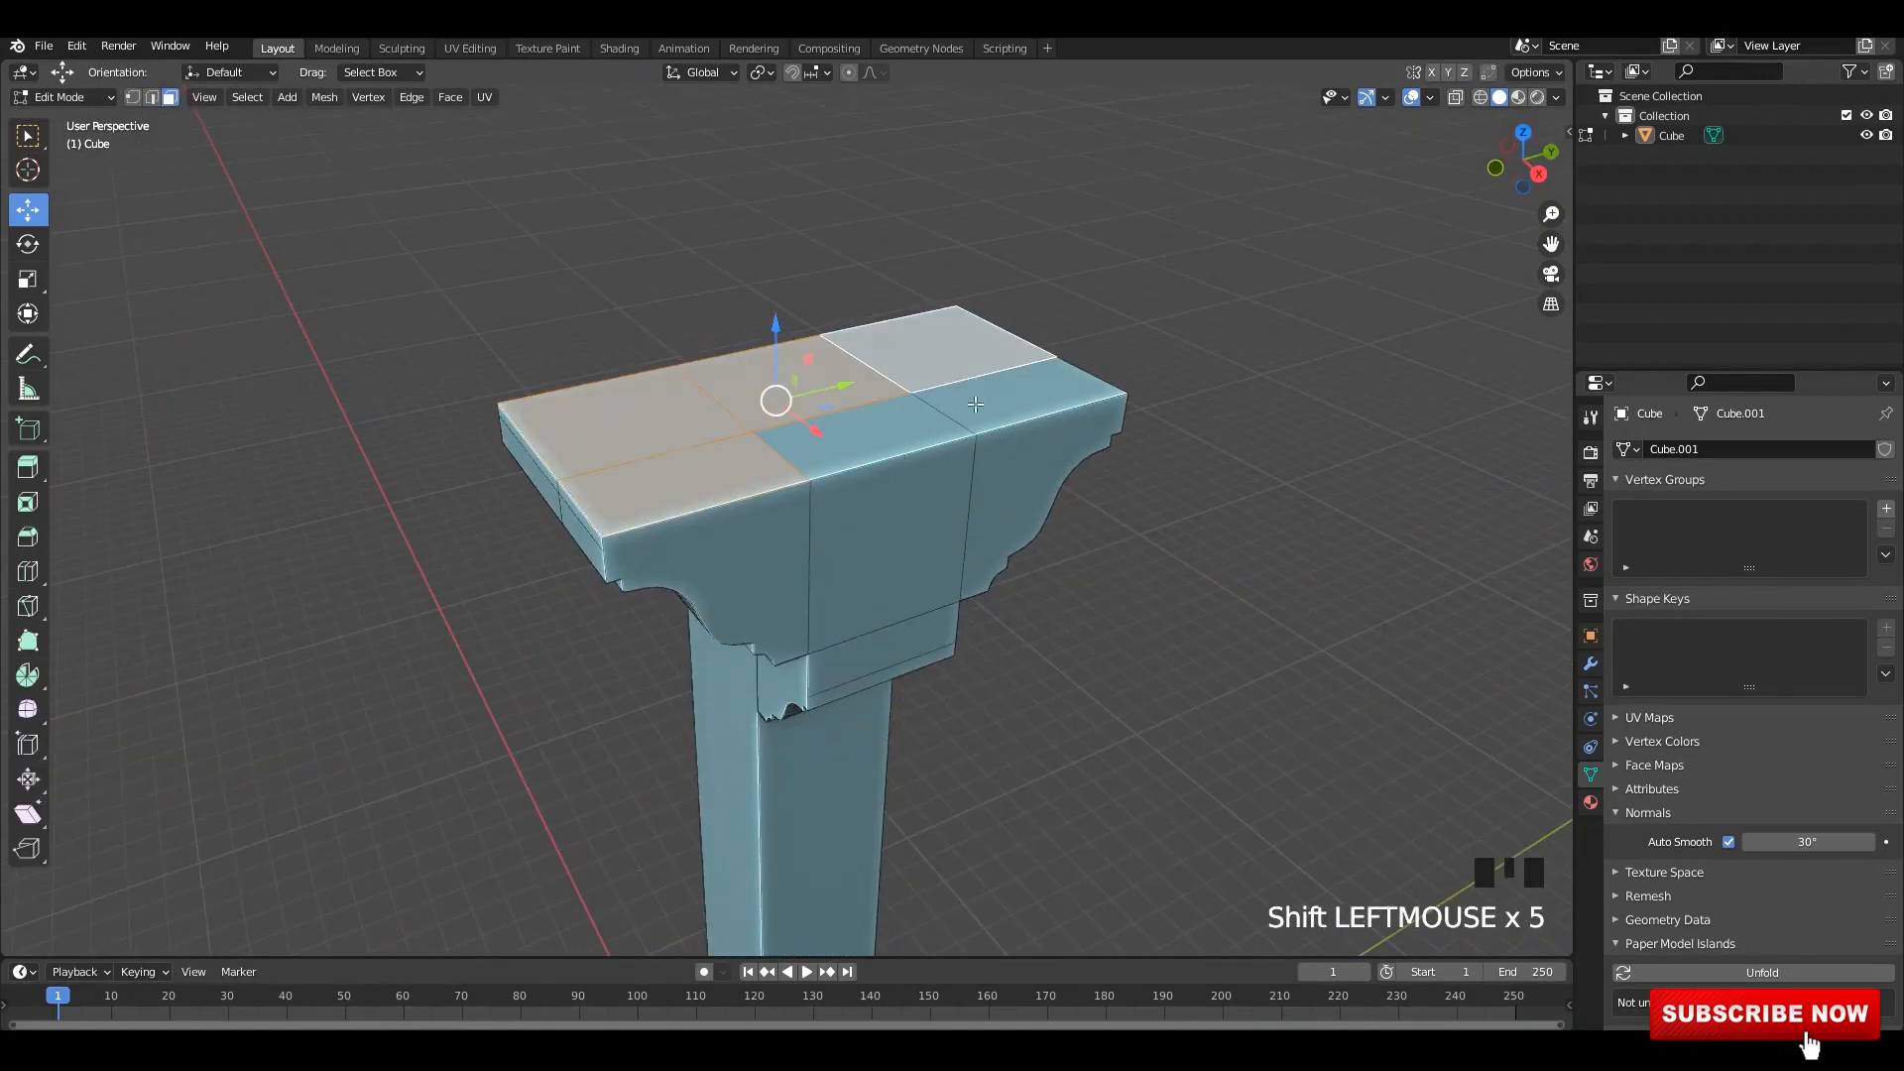
pyautogui.moveTo(1028, 405); pyautogui.dragTo(1000, 405, button='middle')
pyautogui.keyDown('alt'); pyautogui.moveTo(1000, 405); pyautogui.dragTo(827, 479, button='middle'); pyautogui.keyUp('alt')
pyautogui.scroll(2, 827, 479)
pyautogui.press('e')
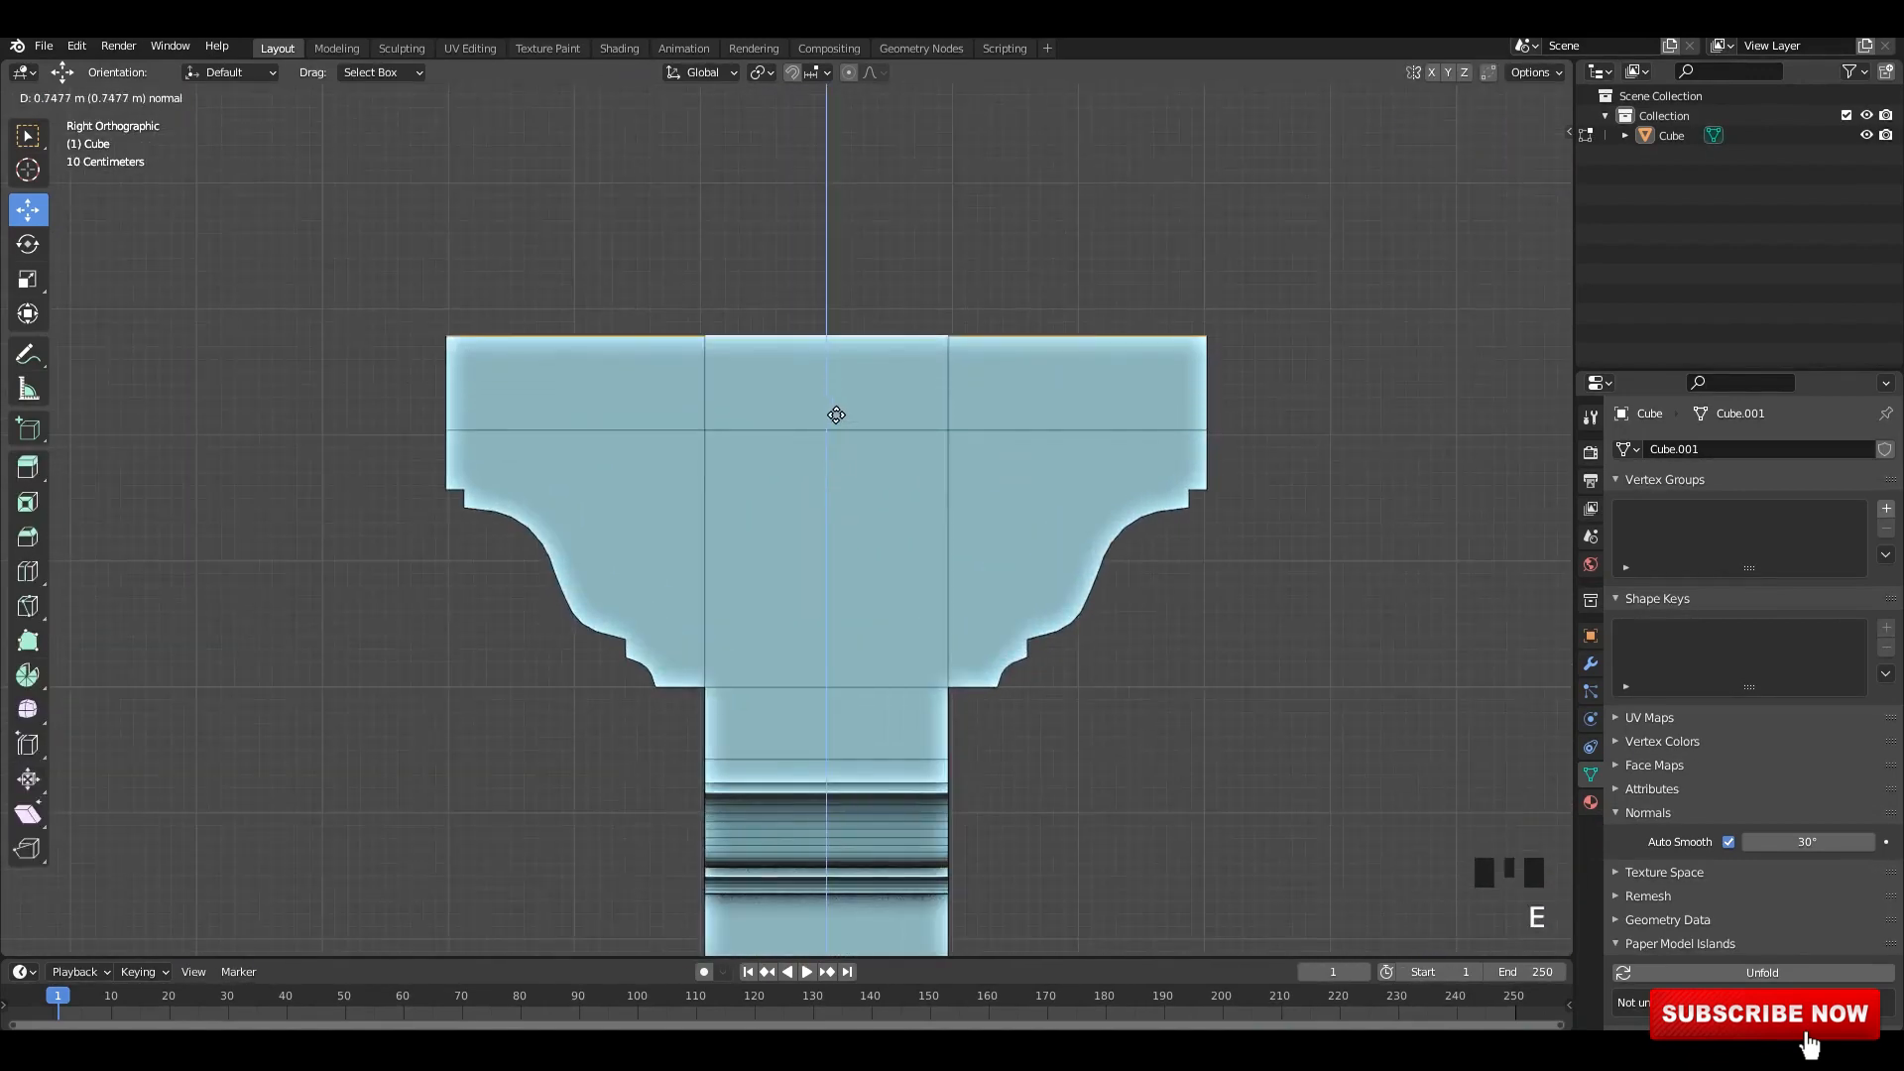
pyautogui.click(838, 415)
# - Select the side faces around the top slab and extrude them outward along their normals
pyautogui.moveTo(749, 382); pyautogui.dragTo(913, 342, button='middle')
pyautogui.keyDown('alt'); pyautogui.keyDown('shift'); pyautogui.click(825, 370); pyautogui.keyUp('shift'); pyautogui.keyUp('alt')
pyautogui.keyDown('alt'); pyautogui.keyDown('shift'); pyautogui.click(825, 370); pyautogui.keyUp('shift'); pyautogui.keyUp('alt')
pyautogui.press('e')
pyautogui.rightClick(863, 392)
pyautogui.hotkey('alt', 's')
pyautogui.click(881, 399)
# - Bevel the lower outer edges of the overhanging top slab with the moulding profile
pyautogui.keyDown('shift'); pyautogui.moveTo(619, 513); pyautogui.dragTo(588, 655, button='middle'); pyautogui.keyUp('shift')
pyautogui.press('2')
pyautogui.keyDown('alt'); pyautogui.click(852, 400); pyautogui.keyUp('alt')
pyautogui.keyDown('alt'); pyautogui.keyDown('shift'); pyautogui.click(922, 457); pyautogui.keyUp('shift'); pyautogui.keyUp('alt')
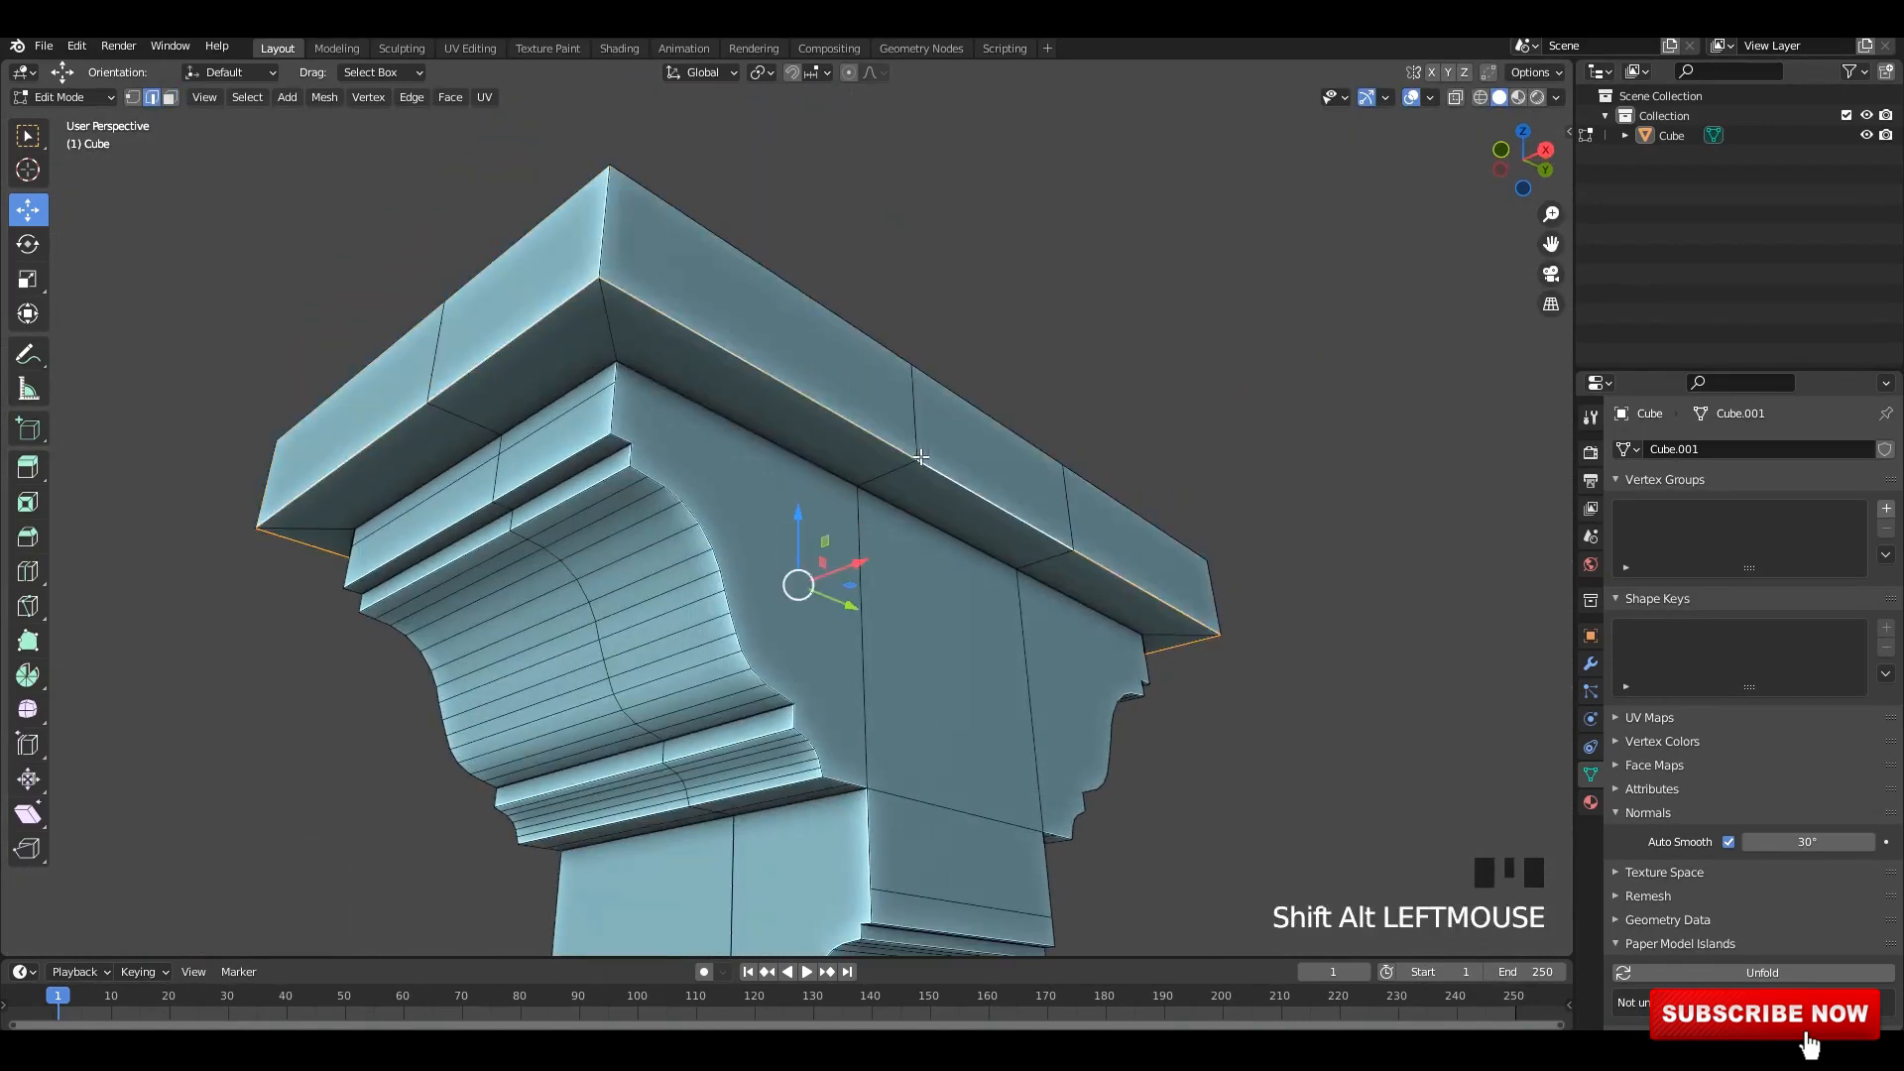
pyautogui.moveTo(872, 449); pyautogui.dragTo(859, 436, button='middle')
pyautogui.hotkey('ctrl', 'b')
pyautogui.click(1121, 446)
pyautogui.press('Tab')
pyautogui.click(1274, 445)
pyautogui.scroll(-4, 1274, 444)
pyautogui.keyDown('alt'); pyautogui.moveTo(1273, 444); pyautogui.dragTo(1002, 599, button='middle'); pyautogui.keyUp('alt')
pyautogui.click(1001, 599)
pyautogui.moveTo(854, 460); pyautogui.dragTo(866, 464, button='middle')
# - Select the capital's flat profile faces below the slab and inset them about 0.1 m
pyautogui.press('Tab')
pyautogui.keyDown('shift'); pyautogui.moveTo(821, 416); pyautogui.dragTo(812, 580, button='middle'); pyautogui.keyUp('shift')
pyautogui.scroll(4, 811, 580)
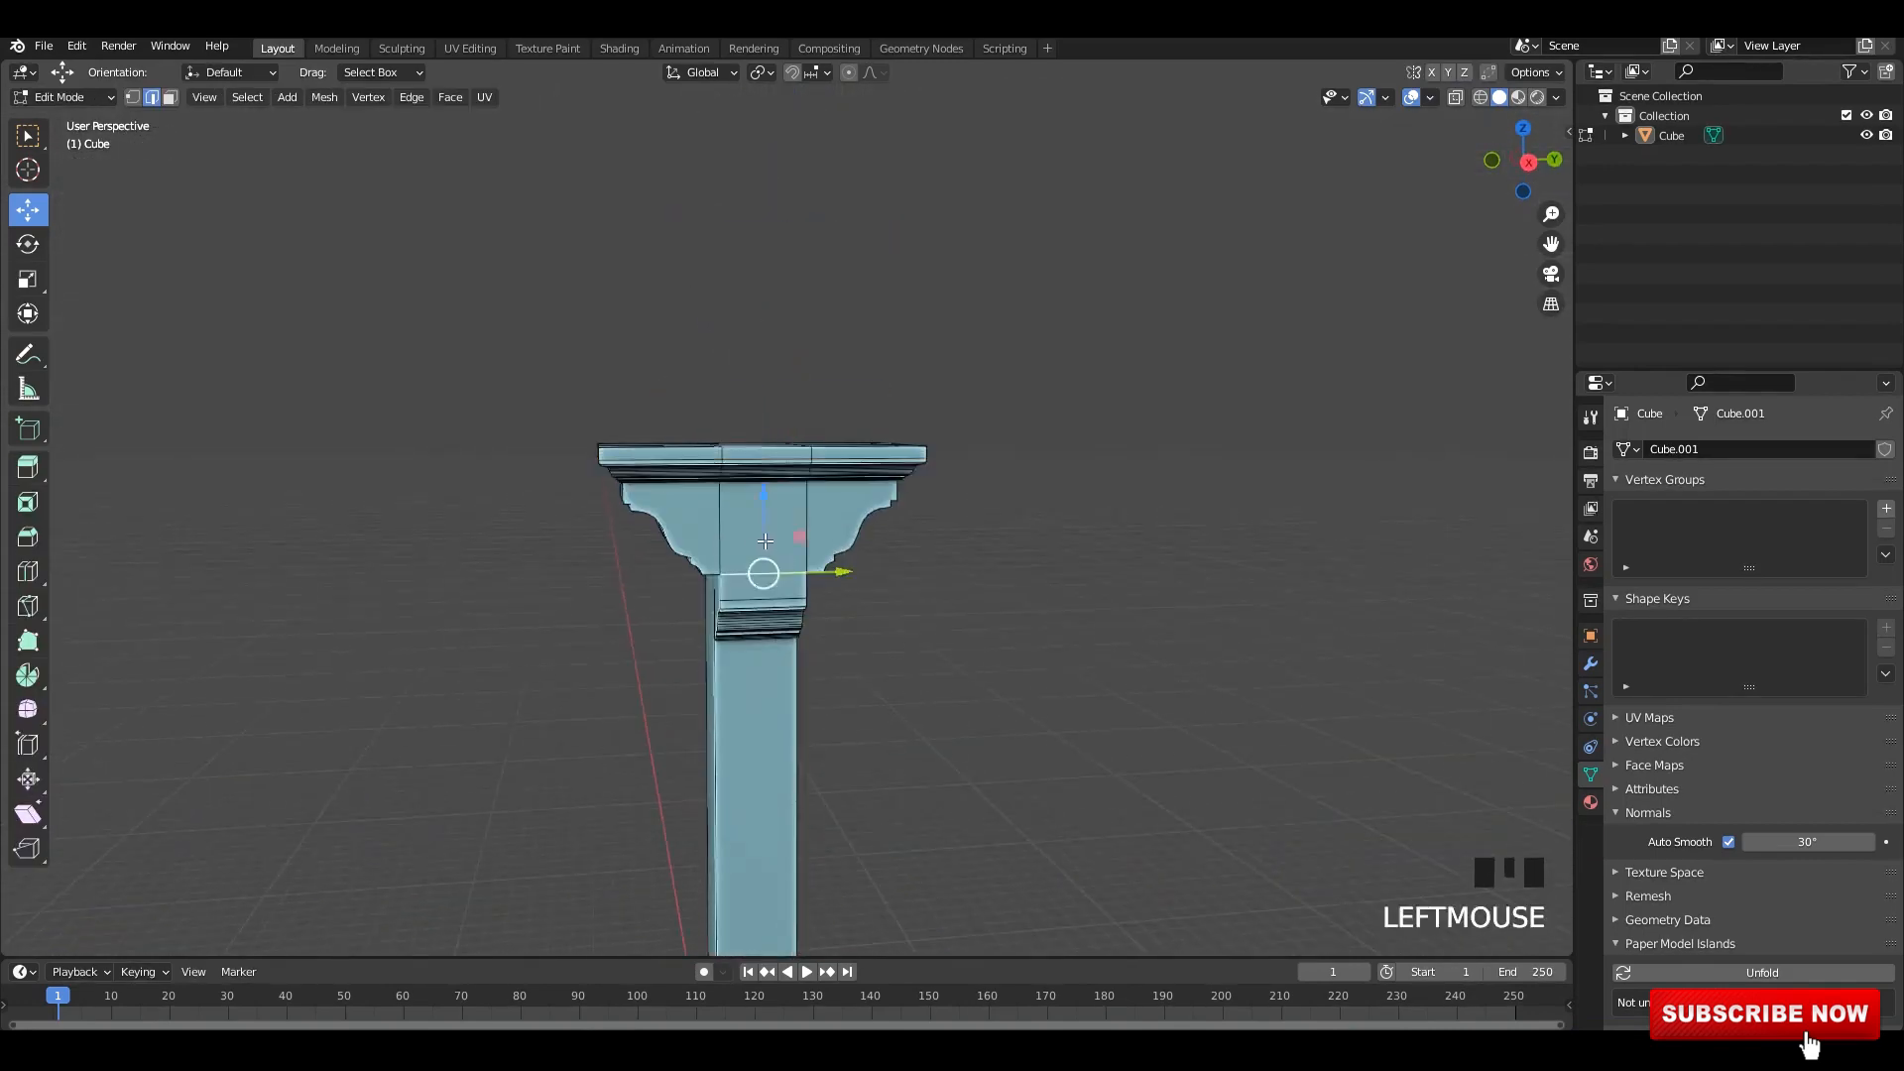
pyautogui.scroll(2, 766, 541)
pyautogui.press('3')
pyautogui.keyDown('shift'); pyautogui.click(636, 521); pyautogui.keyUp('shift')
pyautogui.keyDown('alt'); pyautogui.moveTo(635, 520); pyautogui.dragTo(940, 489, button='middle'); pyautogui.keyUp('alt')
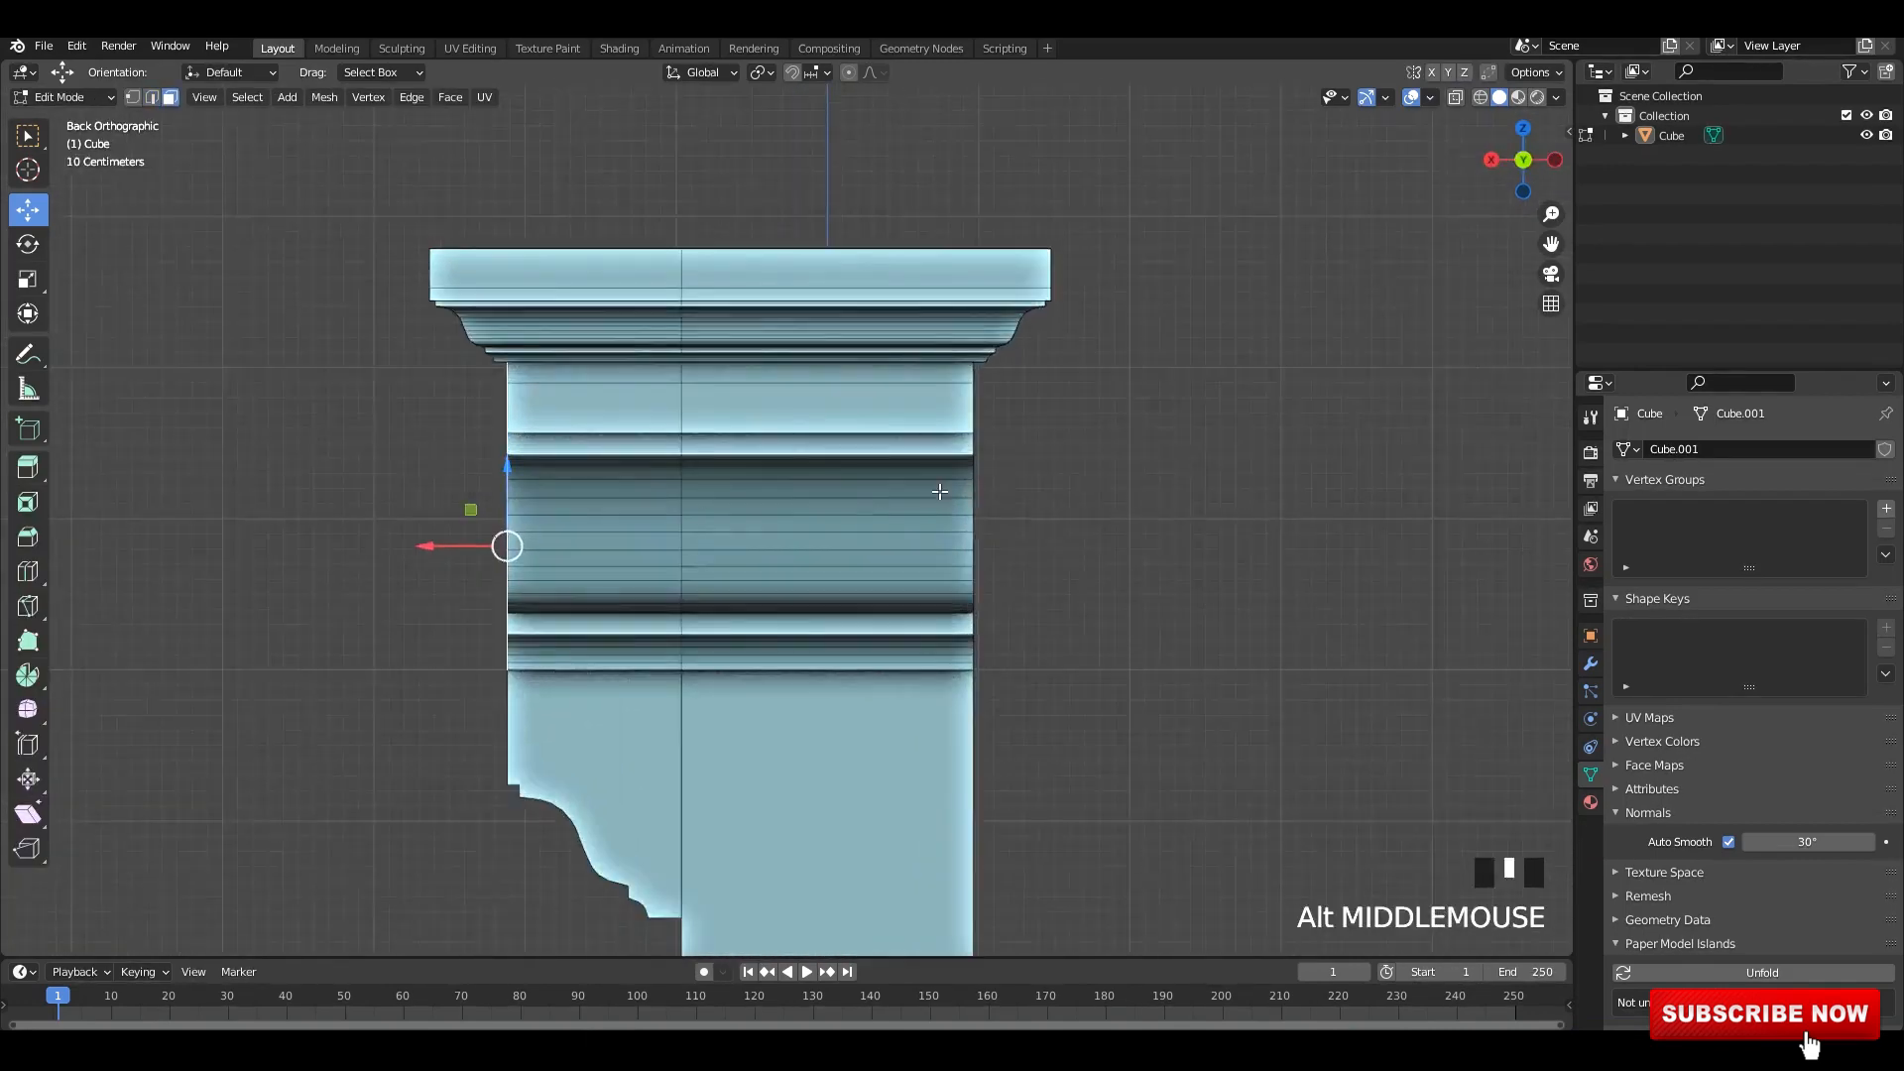
pyautogui.scroll(3, 1181, 599)
pyautogui.press('i')
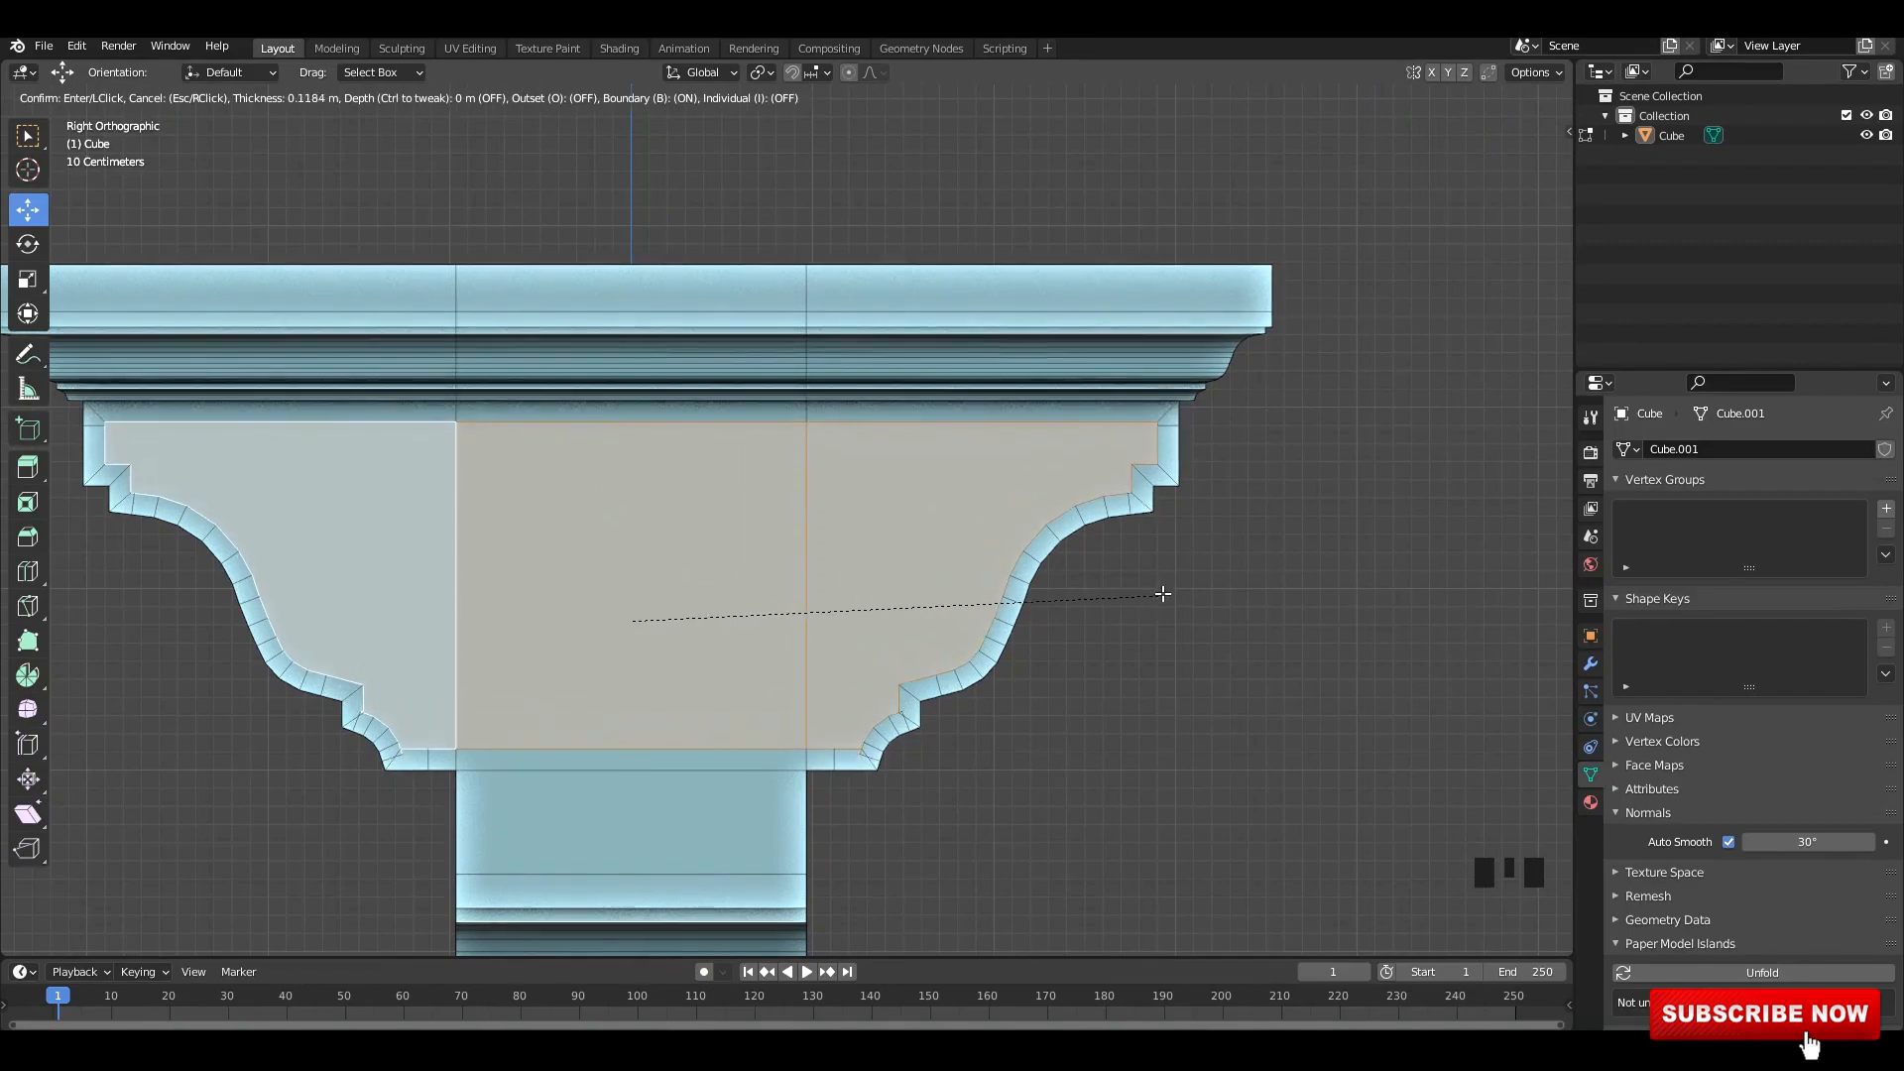
pyautogui.click(1141, 592)
# - Turn on X-ray in vertex mode and select the inset's misplaced upper corner vertices at both ends
pyautogui.press('1')
pyautogui.scroll(10, 885, 647)
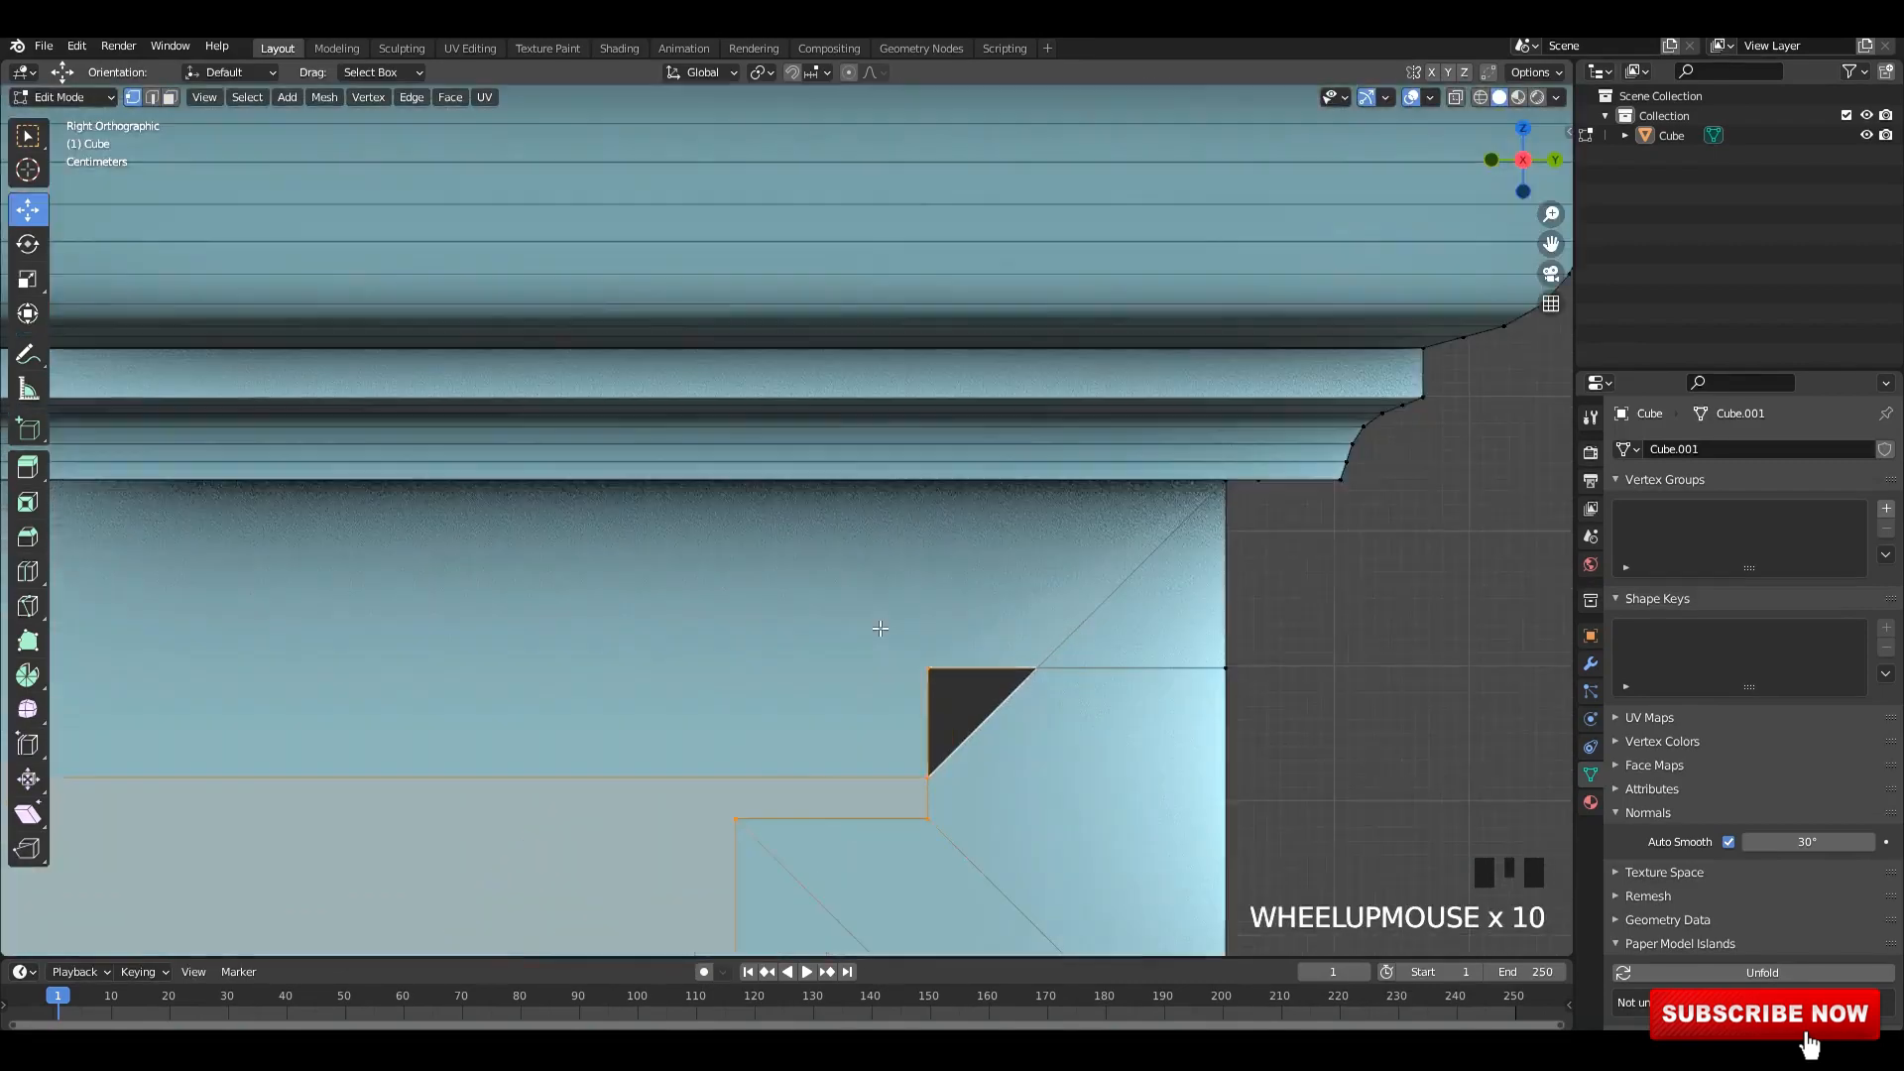
pyautogui.hotkey('alt', 'z')
pyautogui.click(877, 623)
pyautogui.keyDown('shift'); pyautogui.moveTo(938, 486); pyautogui.dragTo(867, 539, button='middle'); pyautogui.keyUp('shift')
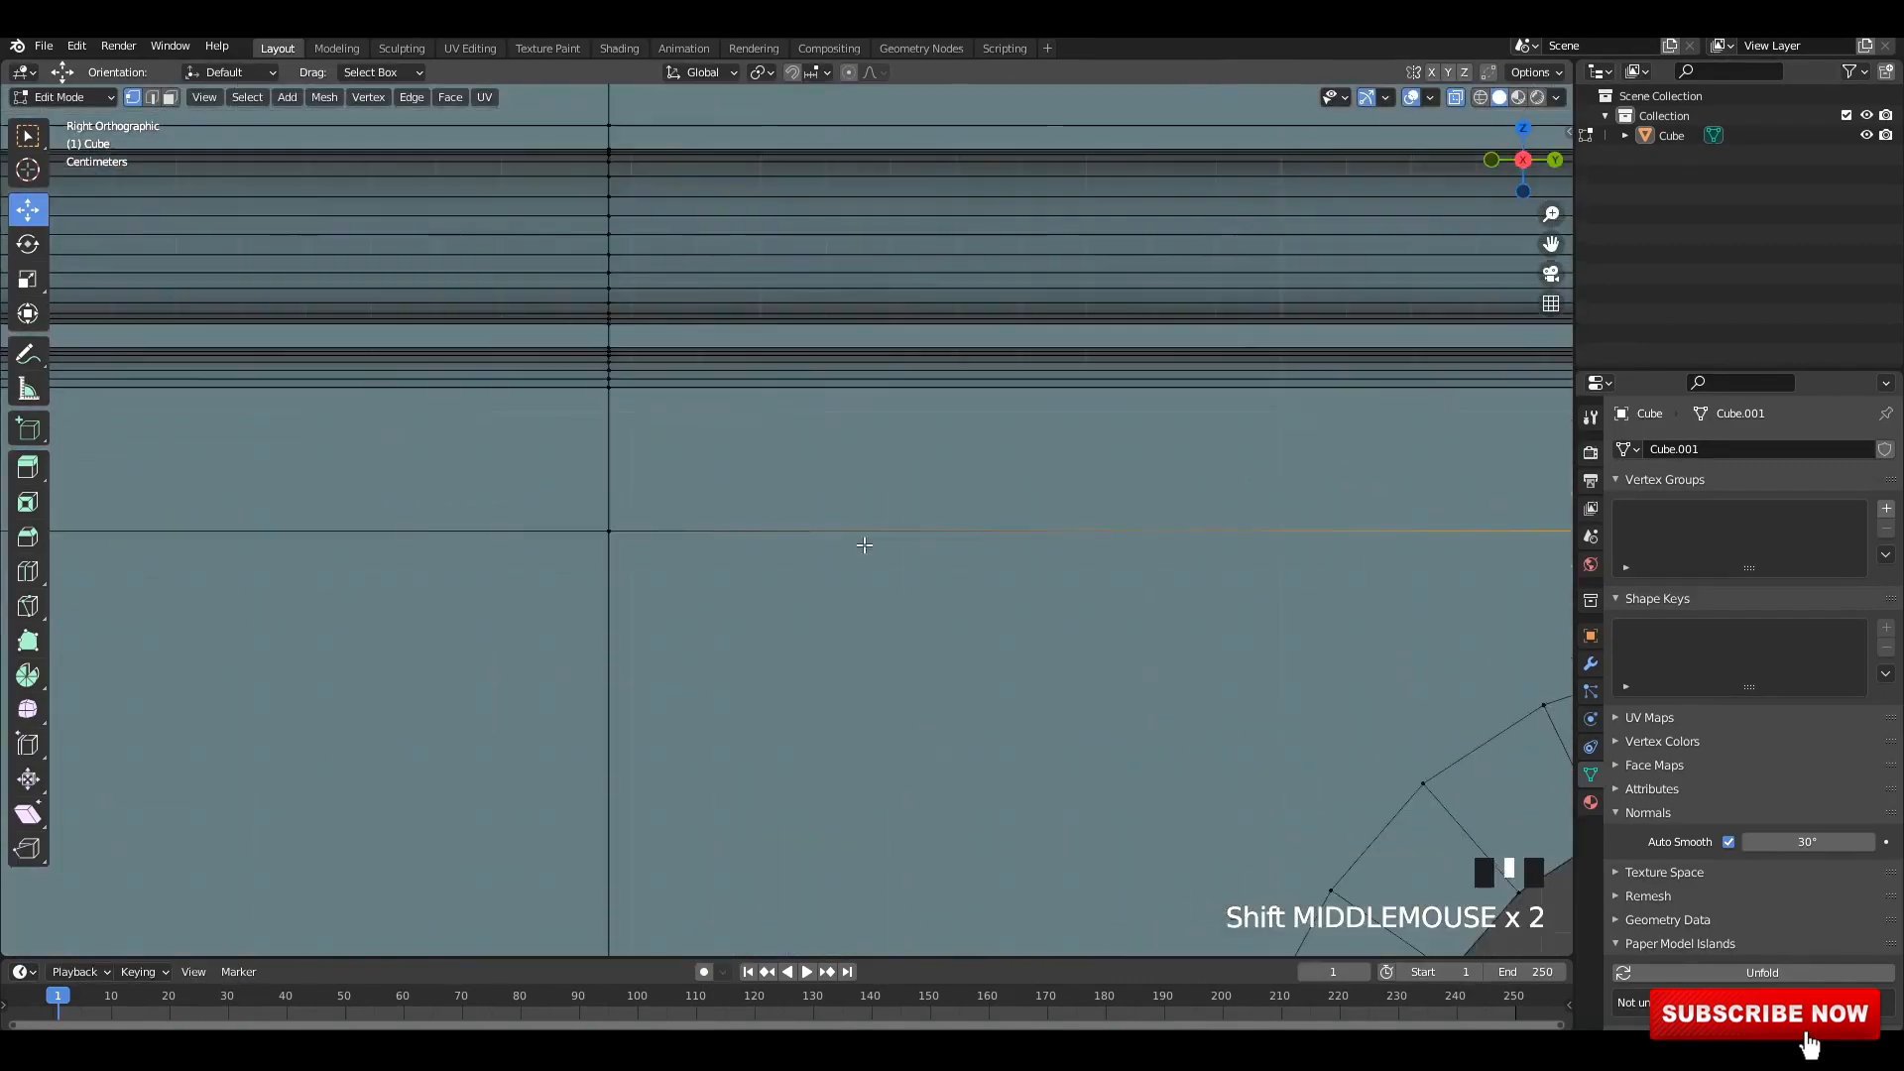
pyautogui.scroll(-8, 497, 575)
pyautogui.scroll(5, 285, 532)
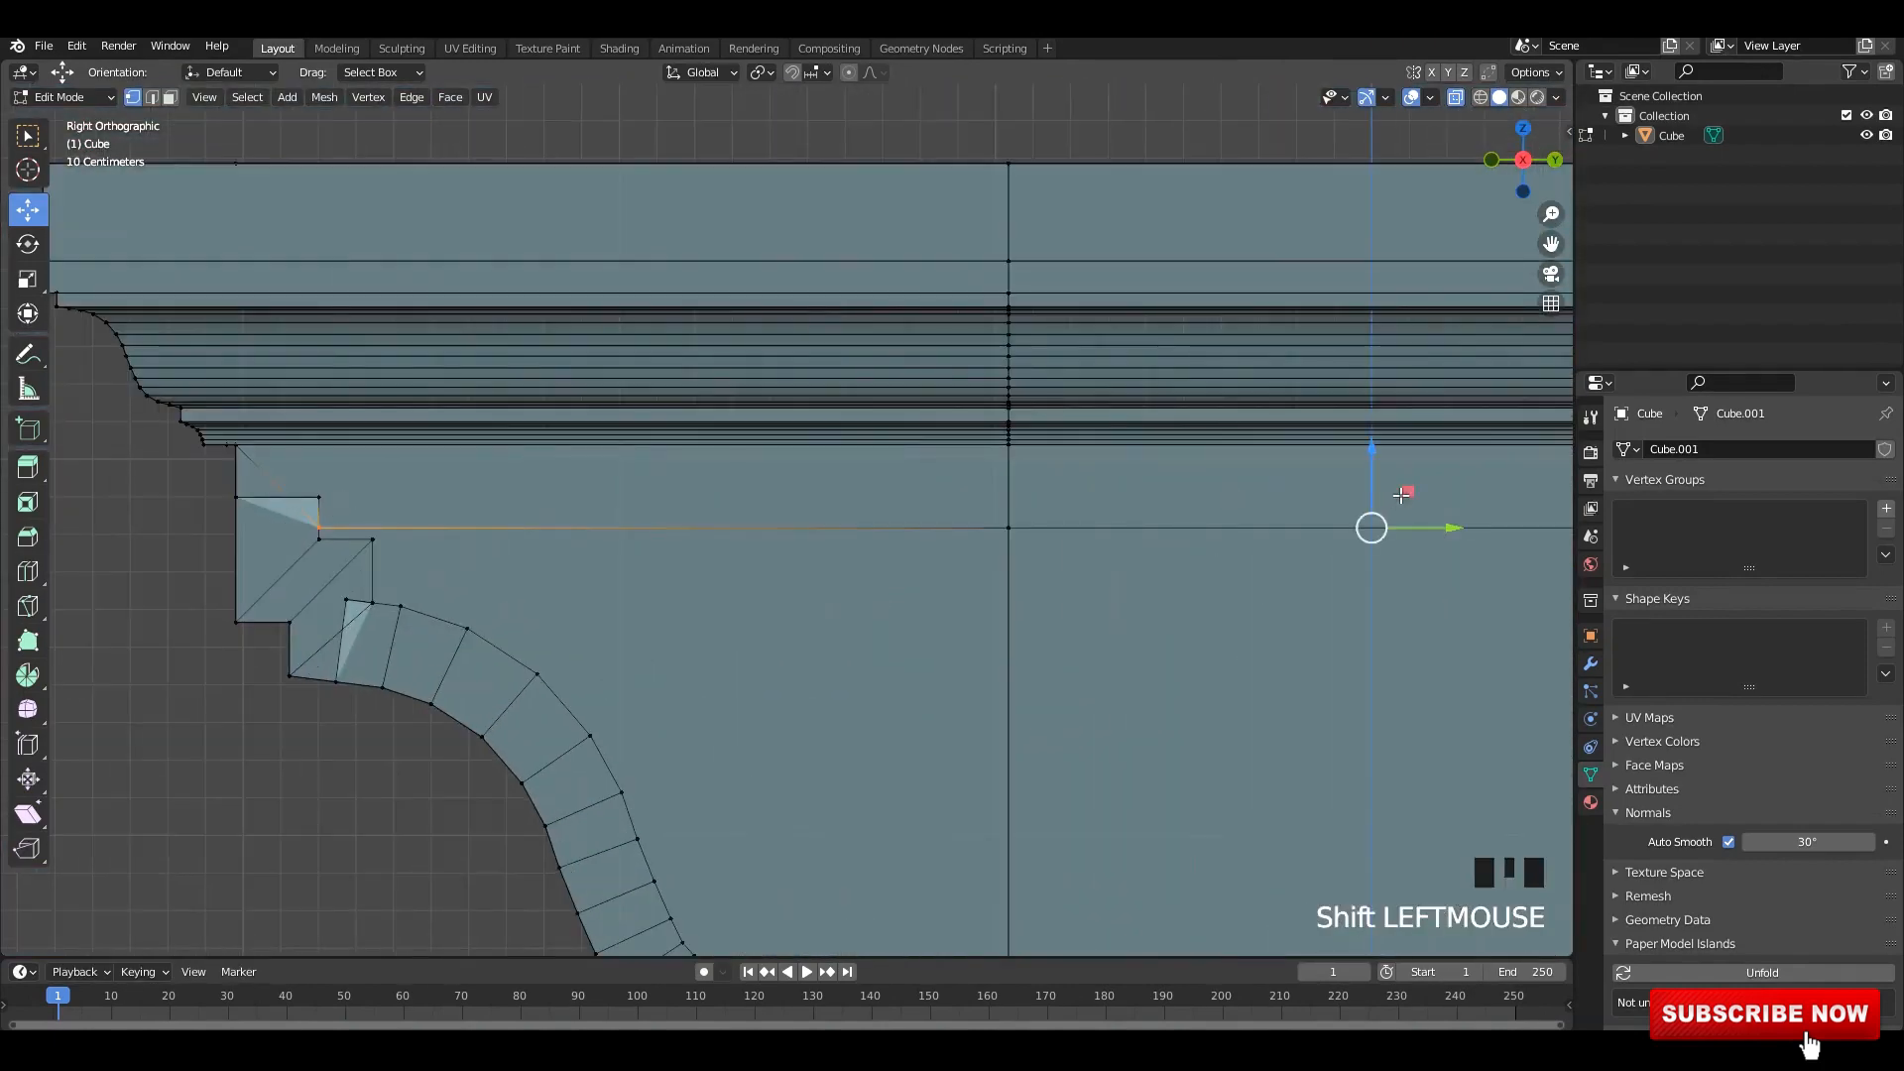
# - Try to raise the inset's two upper corner vertices along Z
pyautogui.moveTo(1374, 413); pyautogui.dragTo(1374, 405)
pyautogui.scroll(2, 476, 569)
pyautogui.scroll(-8, 837, 560)
pyautogui.keyDown('shift'); pyautogui.moveTo(1126, 577); pyautogui.dragTo(837, 557, button='middle'); pyautogui.keyUp('shift')
pyautogui.hotkey('ctrl', 'z')
# - Add the two middle vertices to the selection and raise the inset's upper vertex row about 0.18 m
pyautogui.keyDown('shift'); pyautogui.moveTo(667, 485); pyautogui.dragTo(771, 518); pyautogui.keyUp('shift')
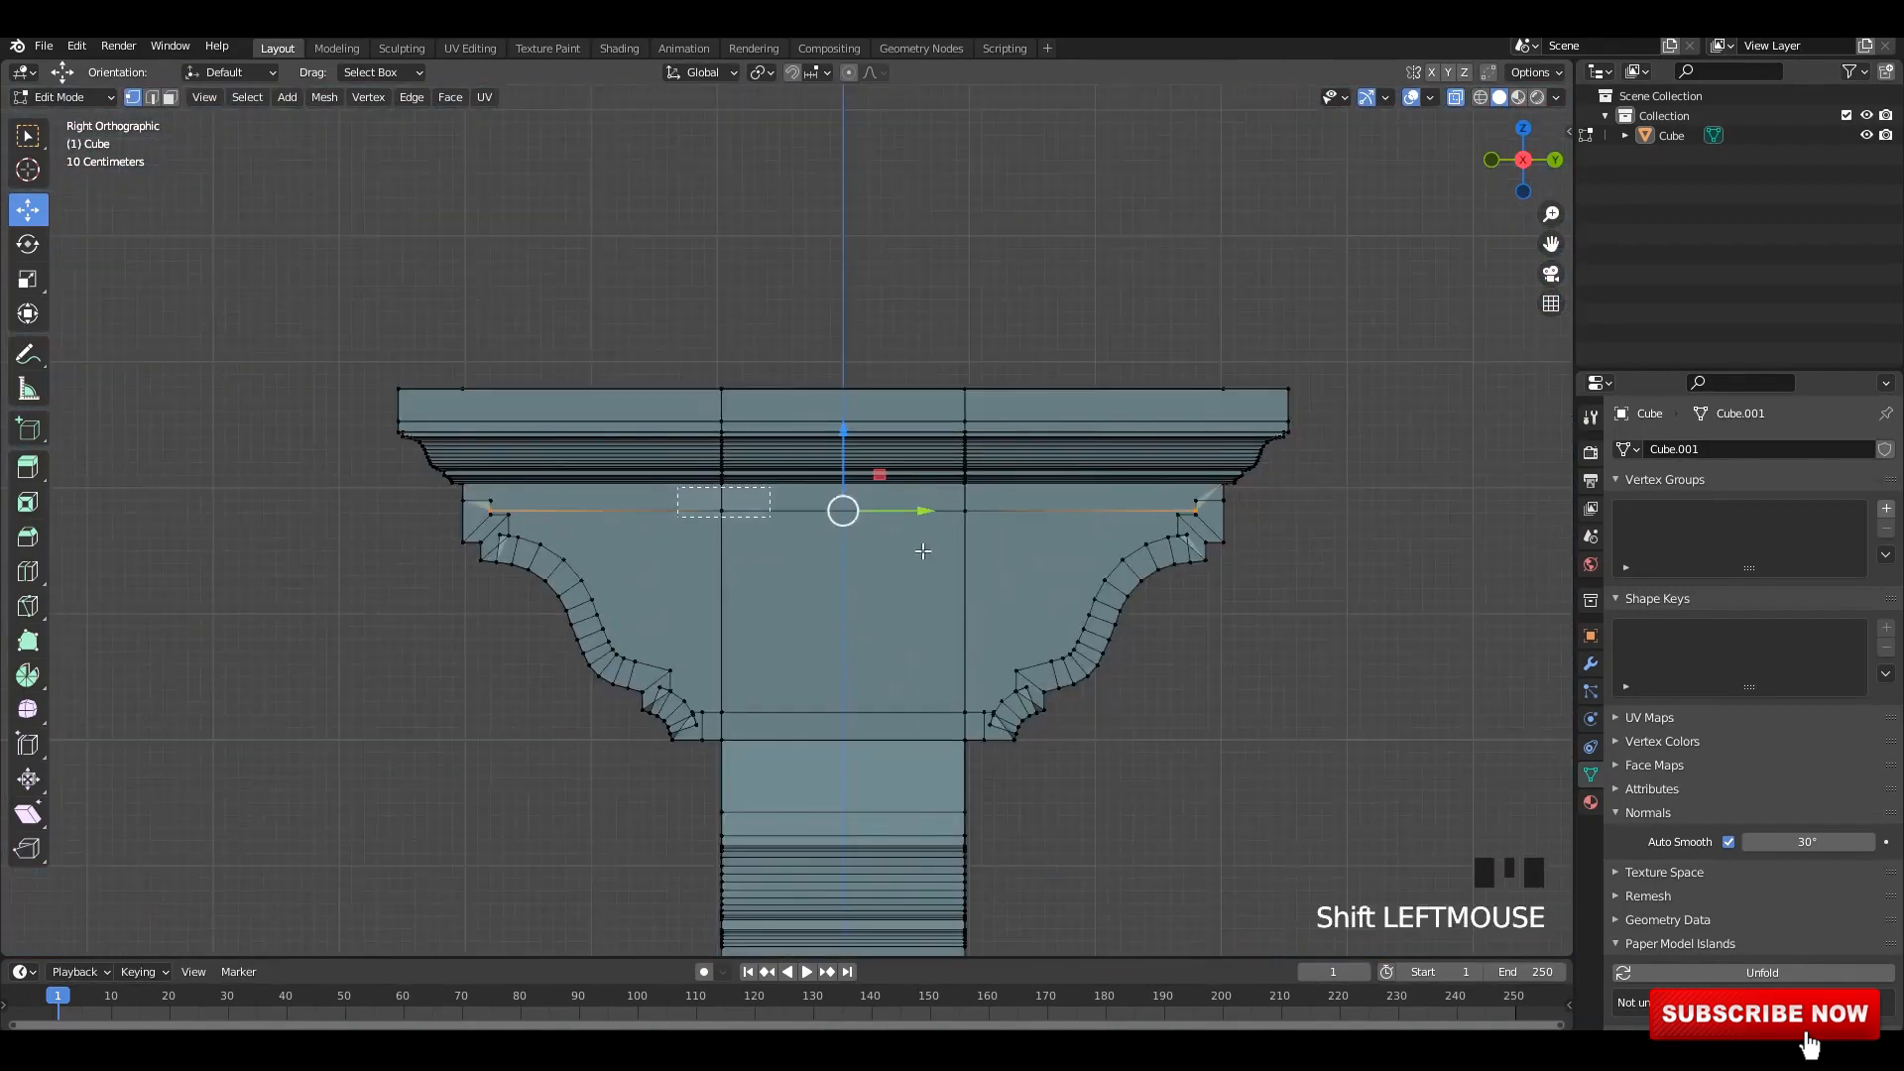
pyautogui.keyDown('shift'); pyautogui.moveTo(926, 548); pyautogui.dragTo(1002, 483); pyautogui.keyUp('shift')
pyautogui.scroll(2, 846, 433)
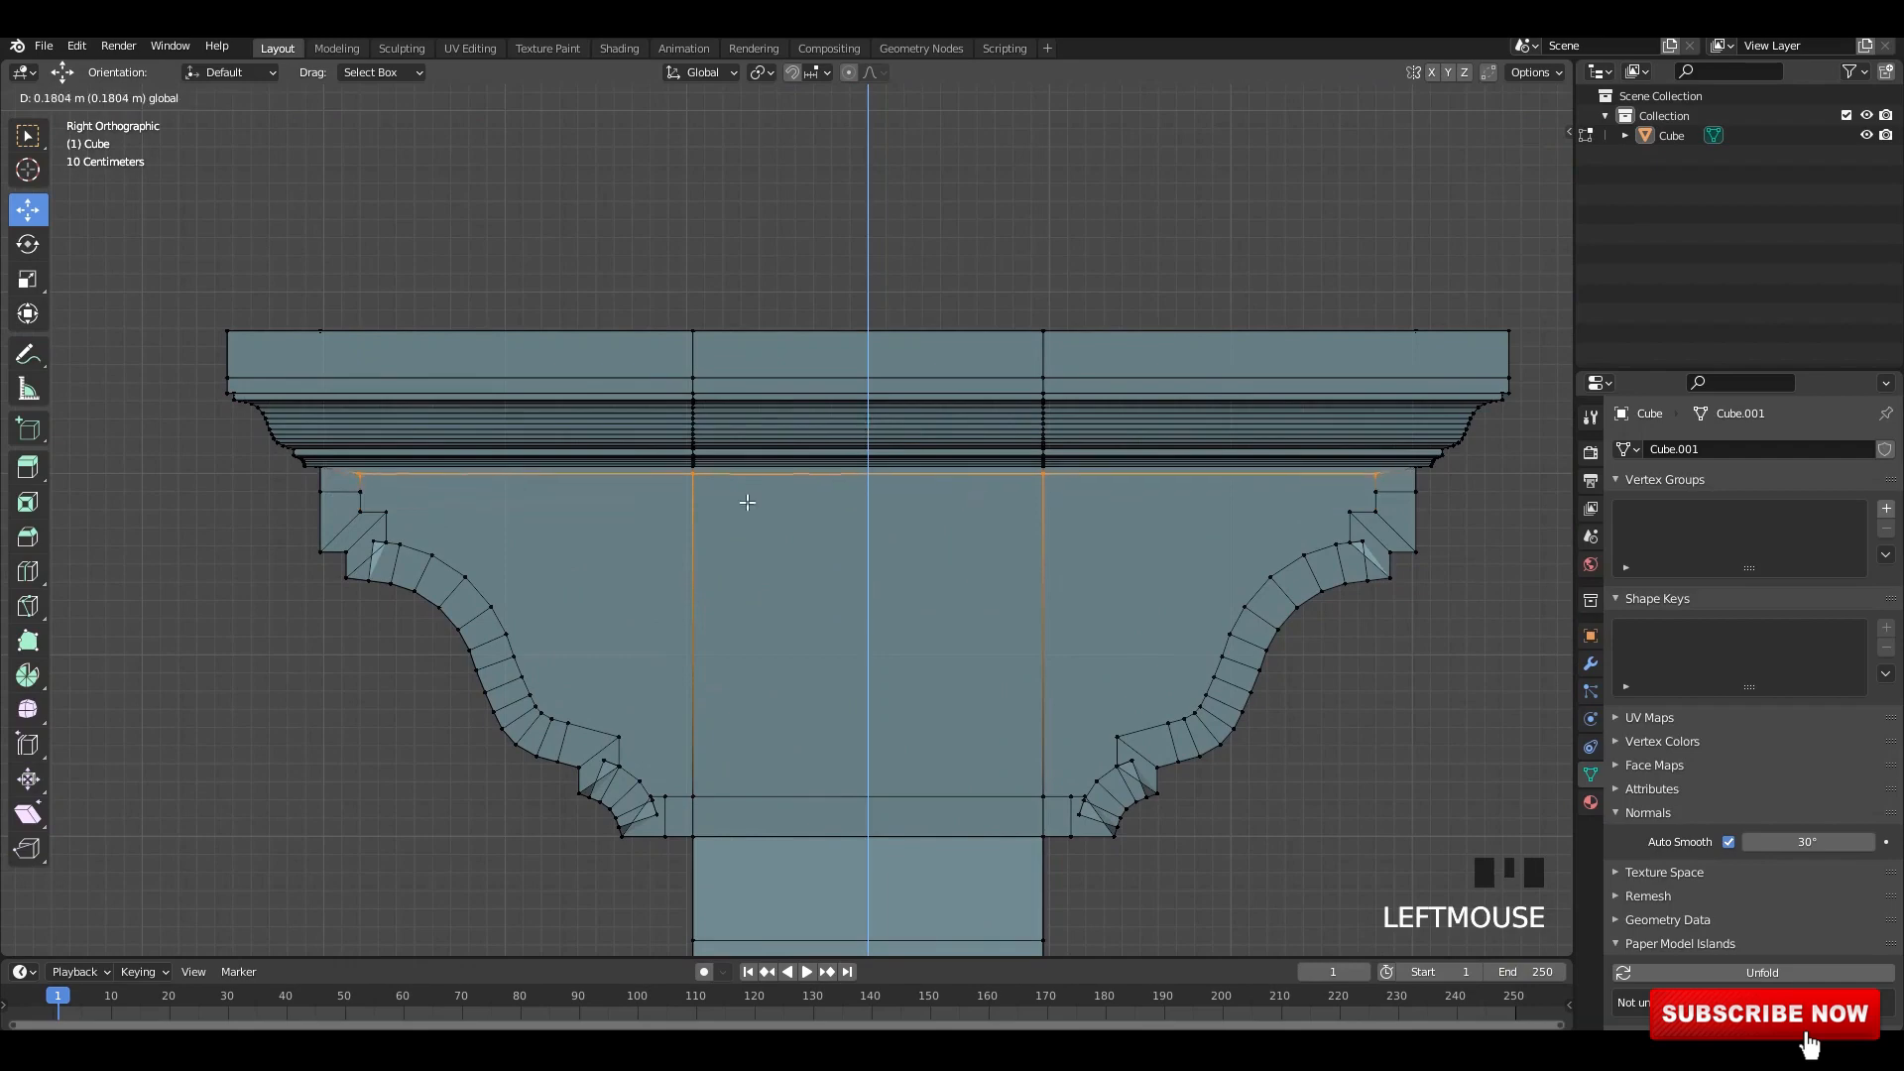
pyautogui.moveTo(746, 503); pyautogui.dragTo(747, 502)
# - Select the stray inset vertices at the upper stepped corners on both ends and scale them to 0.970
pyautogui.moveTo(364, 529); pyautogui.dragTo(380, 554)
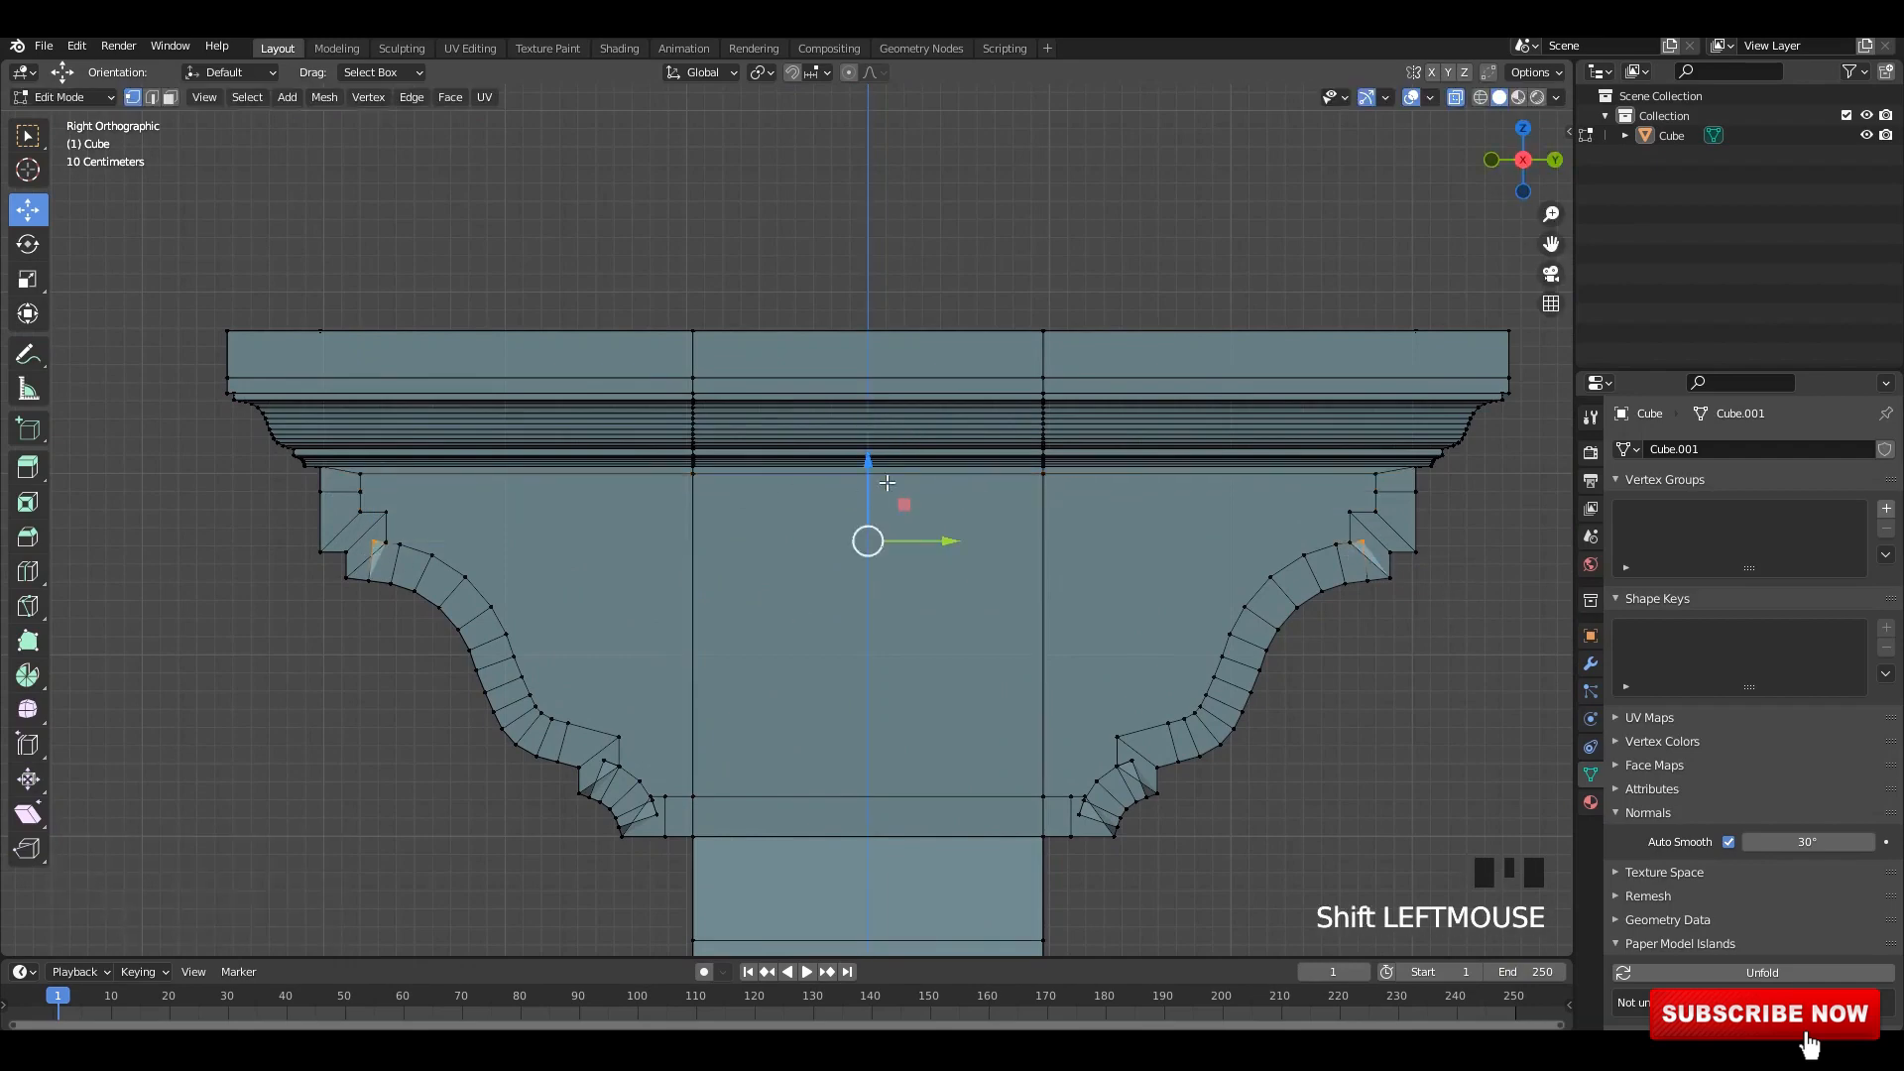
pyautogui.press('s')
pyautogui.click(1381, 633)
pyautogui.keyDown('shift'); pyautogui.moveTo(1352, 599); pyautogui.dragTo(1113, 682, button='middle'); pyautogui.keyUp('shift')
pyautogui.scroll(2, 1101, 678)
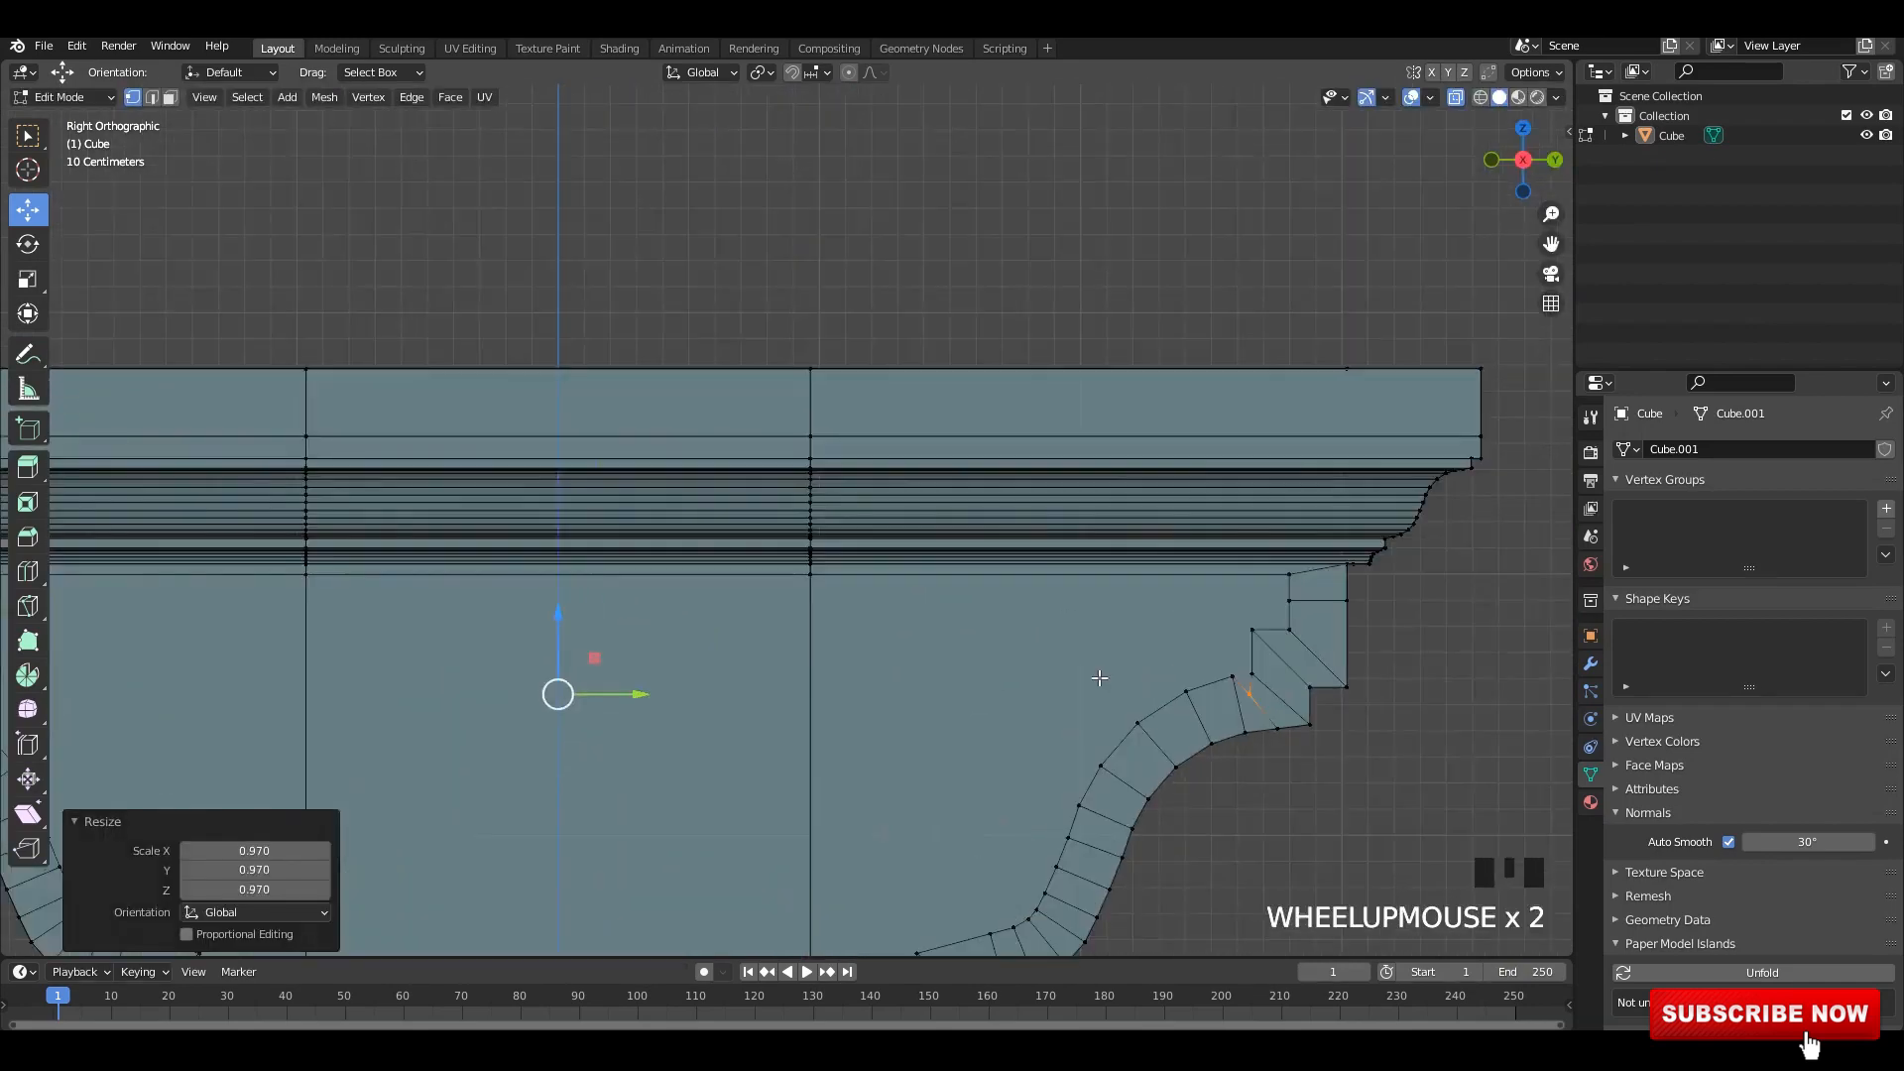
pyautogui.keyDown('shift'); pyautogui.moveTo(978, 646); pyautogui.dragTo(1021, 616, button='middle'); pyautogui.keyUp('shift')
pyautogui.scroll(-5, 1007, 613)
pyautogui.press('Tab')
pyautogui.scroll(2, 952, 604)
pyautogui.press('Tab')
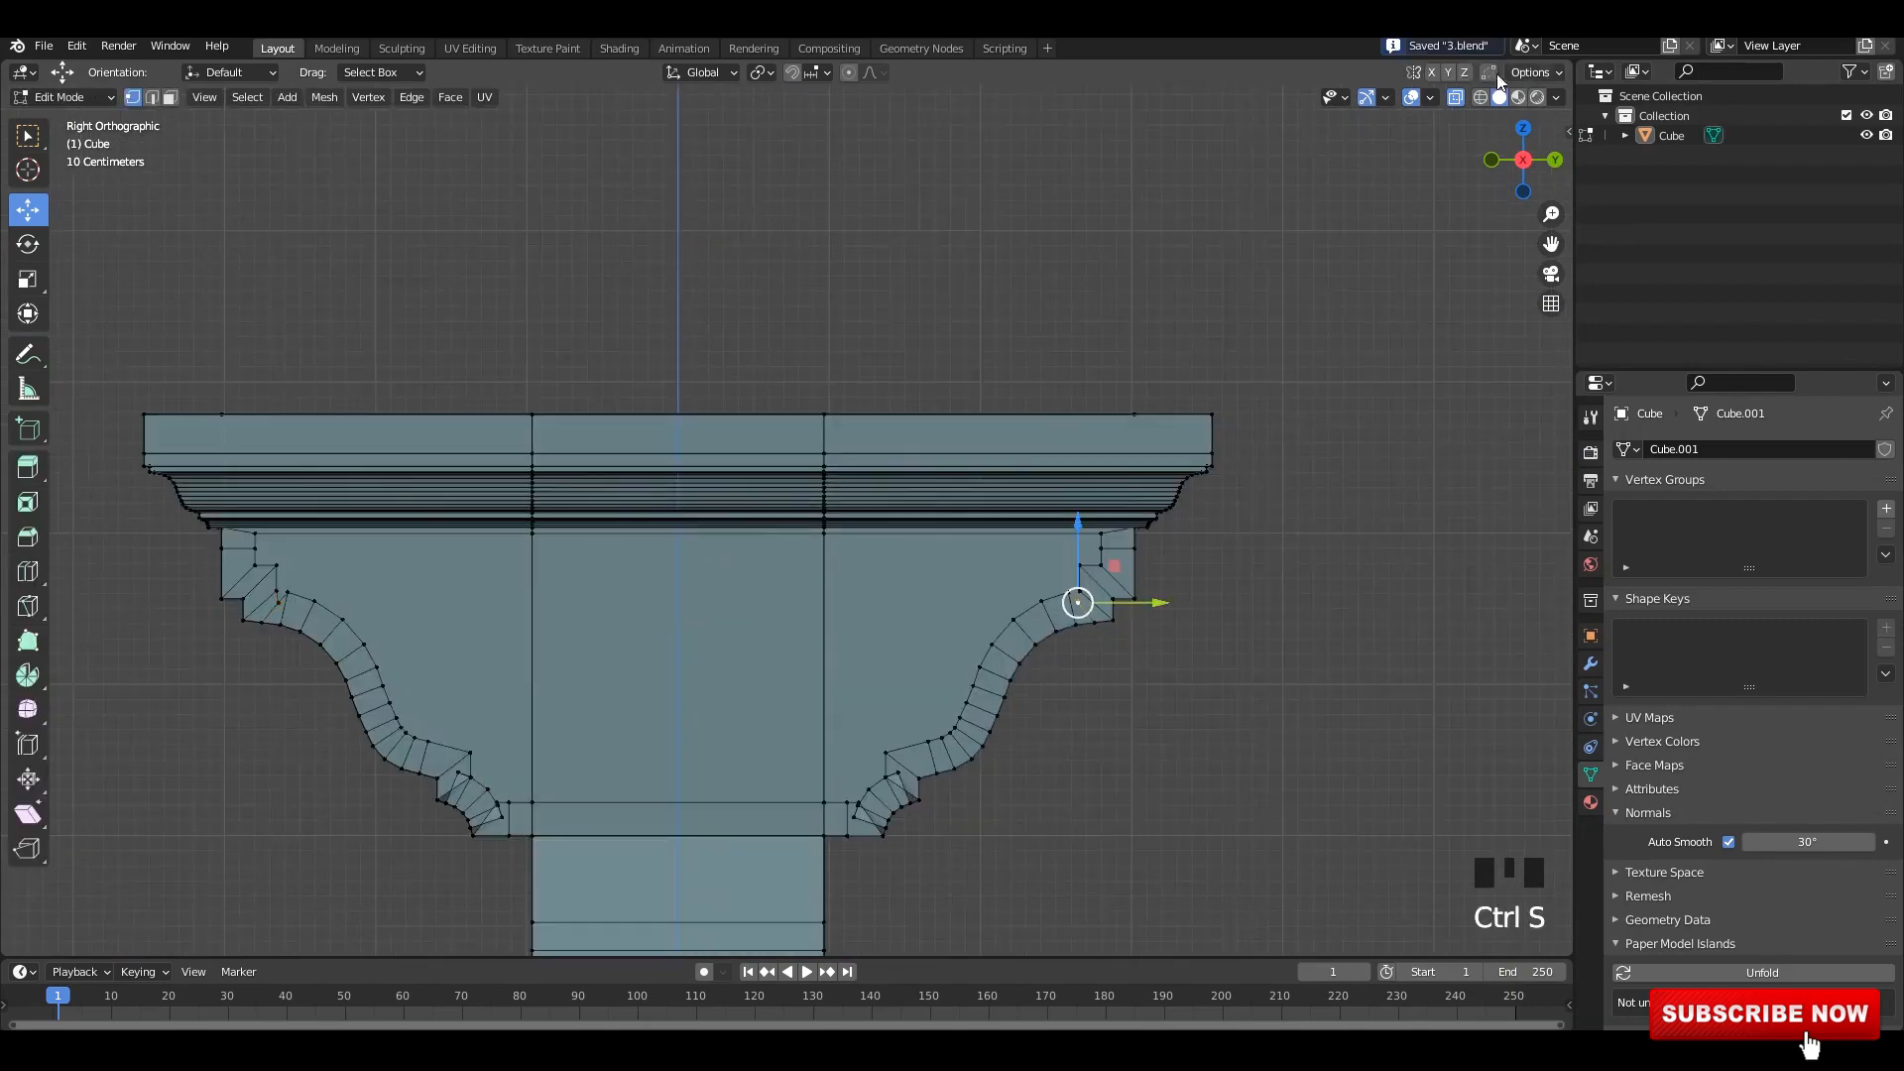
# - Turn on Y mirror symmetry and reposition the stray inset vertex beside the upper stepped corner to follow the profile
pyautogui.click(1448, 72)
pyautogui.moveTo(1078, 602); pyautogui.dragTo(1063, 578)
pyautogui.scroll(5, 1110, 585)
pyautogui.keyDown('shift'); pyautogui.moveTo(1110, 585); pyautogui.dragTo(689, 564, button='middle'); pyautogui.keyUp('shift')
pyautogui.scroll(3, 1091, 694)
pyautogui.keyDown('shift'); pyautogui.moveTo(1324, 833); pyautogui.dragTo(872, 635, button='middle'); pyautogui.keyUp('shift')
pyautogui.scroll(1, 873, 635)
pyautogui.moveTo(885, 649); pyautogui.dragTo(864, 596)
# - Move the first crossed inset vertices of the small lower curve so they follow the outer profile
pyautogui.scroll(-7, 793, 525)
pyautogui.scroll(3, 547, 794)
pyautogui.keyDown('shift'); pyautogui.moveTo(547, 794); pyautogui.dragTo(790, 523, button='middle'); pyautogui.keyUp('shift')
pyautogui.scroll(6, 790, 522)
pyautogui.click(823, 544)
pyautogui.moveTo(824, 544); pyautogui.dragTo(748, 573)
pyautogui.keyDown('shift'); pyautogui.moveTo(711, 646); pyautogui.dragTo(889, 521, button='middle'); pyautogui.keyUp('shift')
pyautogui.scroll(1, 873, 540)
pyautogui.click(655, 799)
pyautogui.moveTo(655, 799); pyautogui.dragTo(727, 608)
# - Space out the inset vertices at the lower curve's bottom, shifting one about 0.007 m in Y and -0.006 m in Z
pyautogui.scroll(2, 705, 684)
pyautogui.click(645, 770)
pyautogui.moveTo(646, 770); pyautogui.dragTo(672, 636)
pyautogui.moveTo(703, 650); pyautogui.dragTo(695, 680)
pyautogui.moveTo(752, 651); pyautogui.dragTo(691, 590)
pyautogui.moveTo(716, 625); pyautogui.dragTo(730, 635)
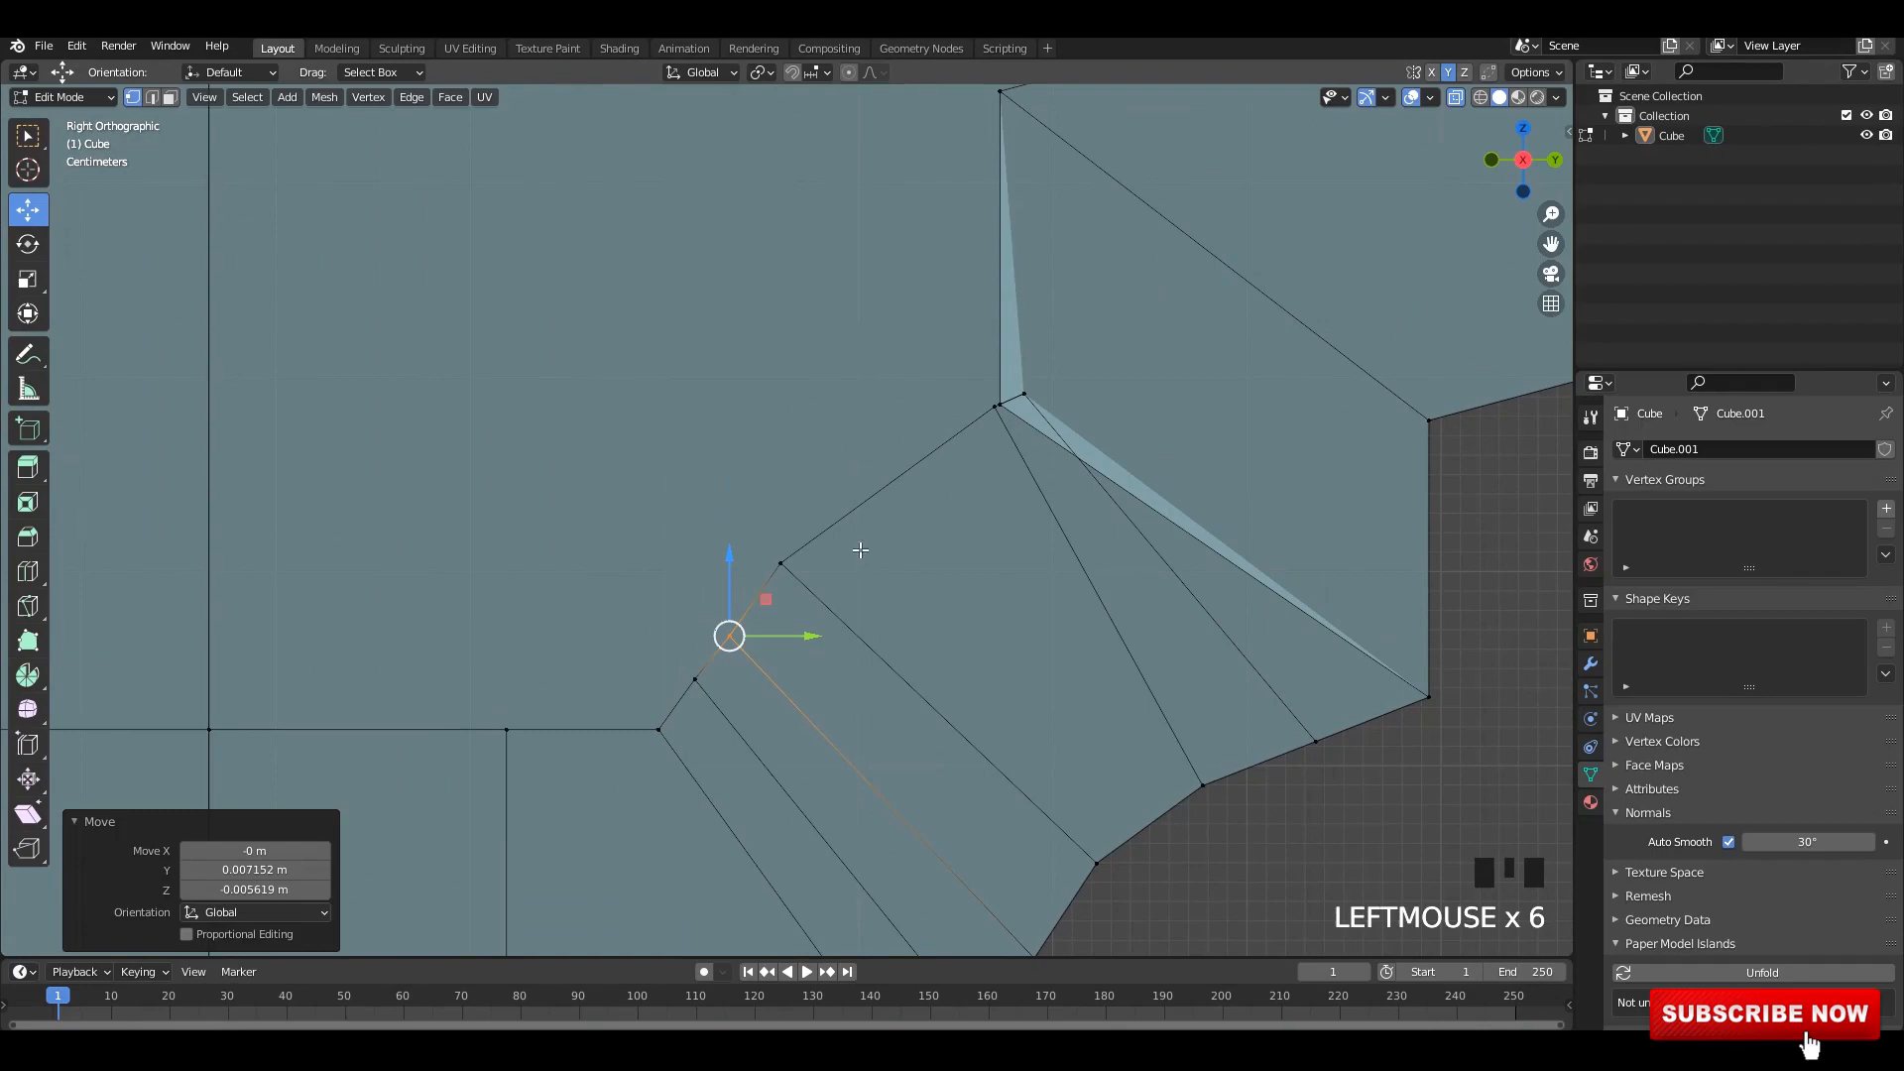
# - Pull the overlapping inset vertices away from the lower curve's inner corner and spread them evenly along the curve
pyautogui.click(991, 397)
pyautogui.moveTo(1032, 370); pyautogui.dragTo(1017, 409)
pyautogui.moveTo(1060, 357); pyautogui.dragTo(980, 396)
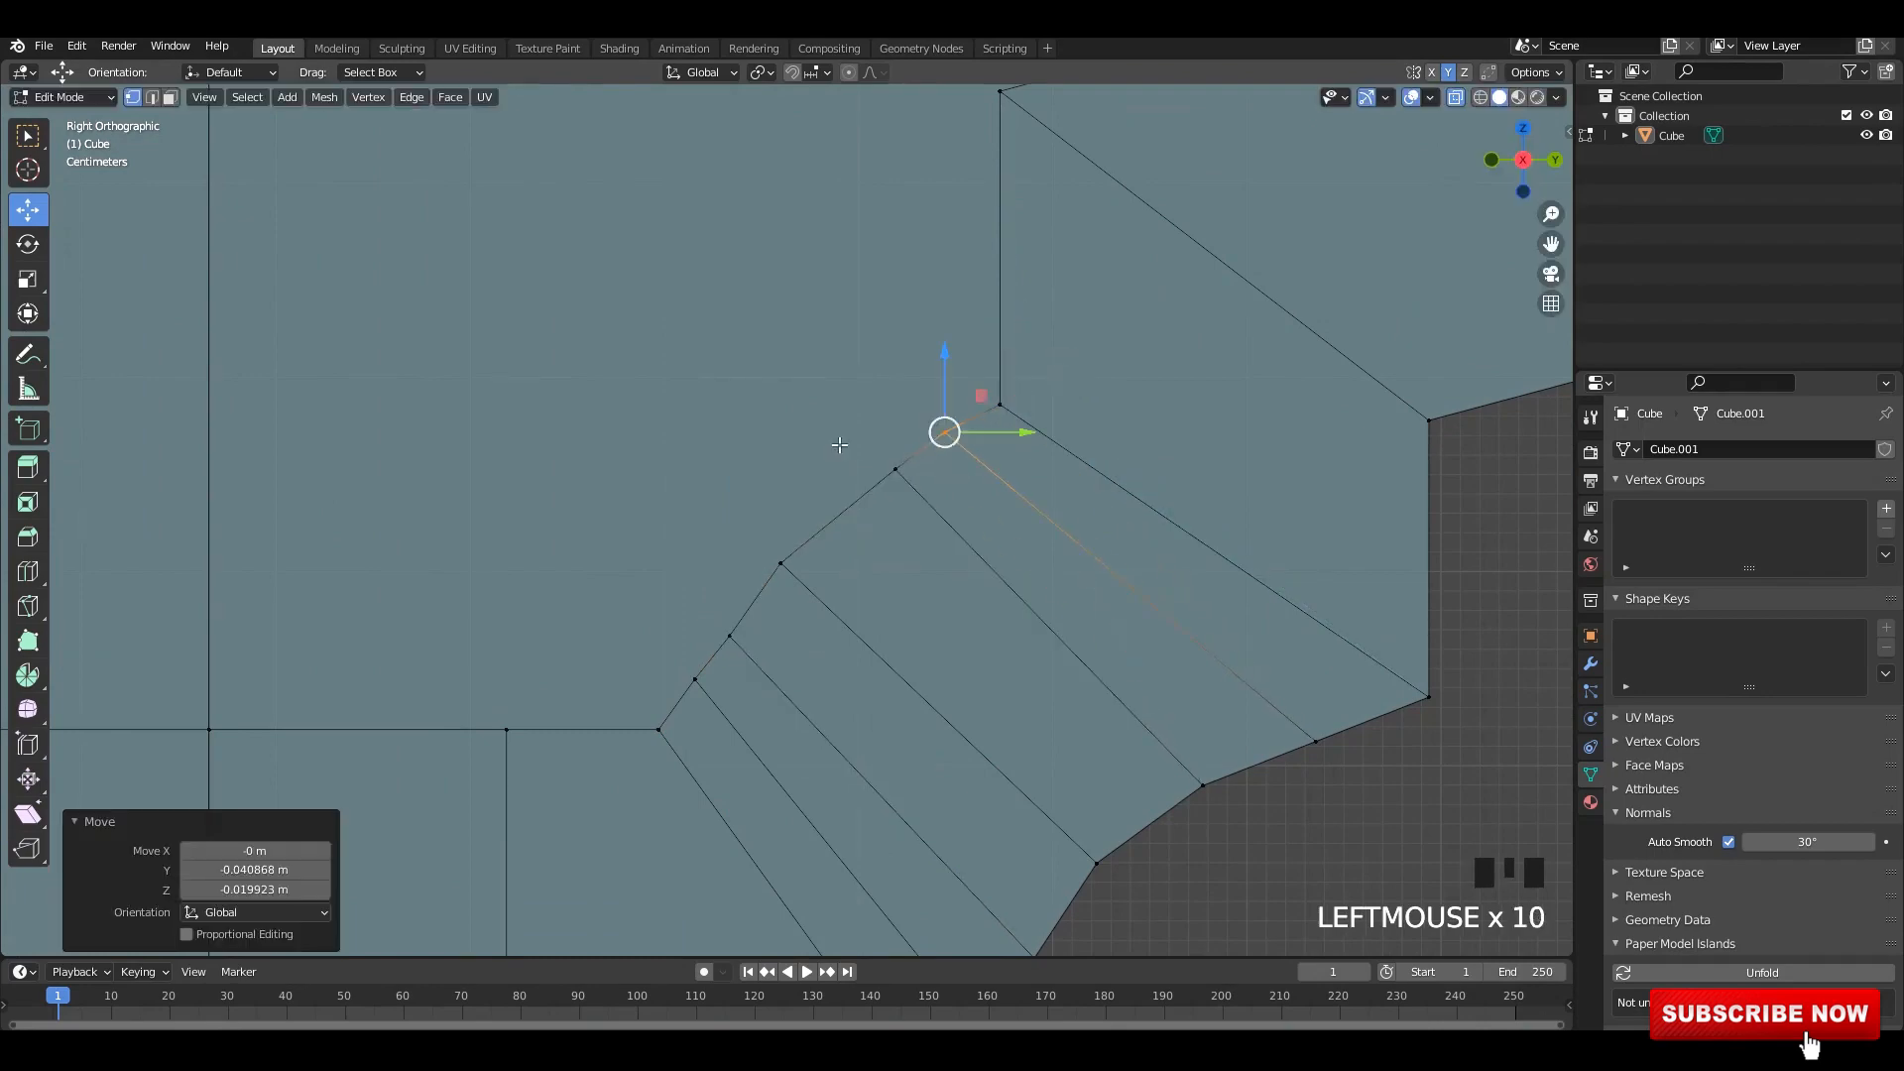
pyautogui.moveTo(821, 528); pyautogui.dragTo(763, 596)
pyautogui.moveTo(817, 527); pyautogui.dragTo(836, 515)
# - Select the capital's three flat panel faces inside the inset border
pyautogui.scroll(-9, 831, 519)
pyautogui.scroll(-7, 1293, 605)
pyautogui.keyDown('shift'); pyautogui.moveTo(829, 519); pyautogui.dragTo(1306, 597, button='middle'); pyautogui.keyUp('shift')
pyautogui.press('Tab')
pyautogui.hotkey('alt', 'z')
pyautogui.press('Tab')
pyautogui.press('3')
pyautogui.click(1002, 426)
pyautogui.keyDown('shift'); pyautogui.click(605, 416); pyautogui.keyUp('shift')
pyautogui.keyDown('shift'); pyautogui.click(798, 441); pyautogui.keyUp('shift')
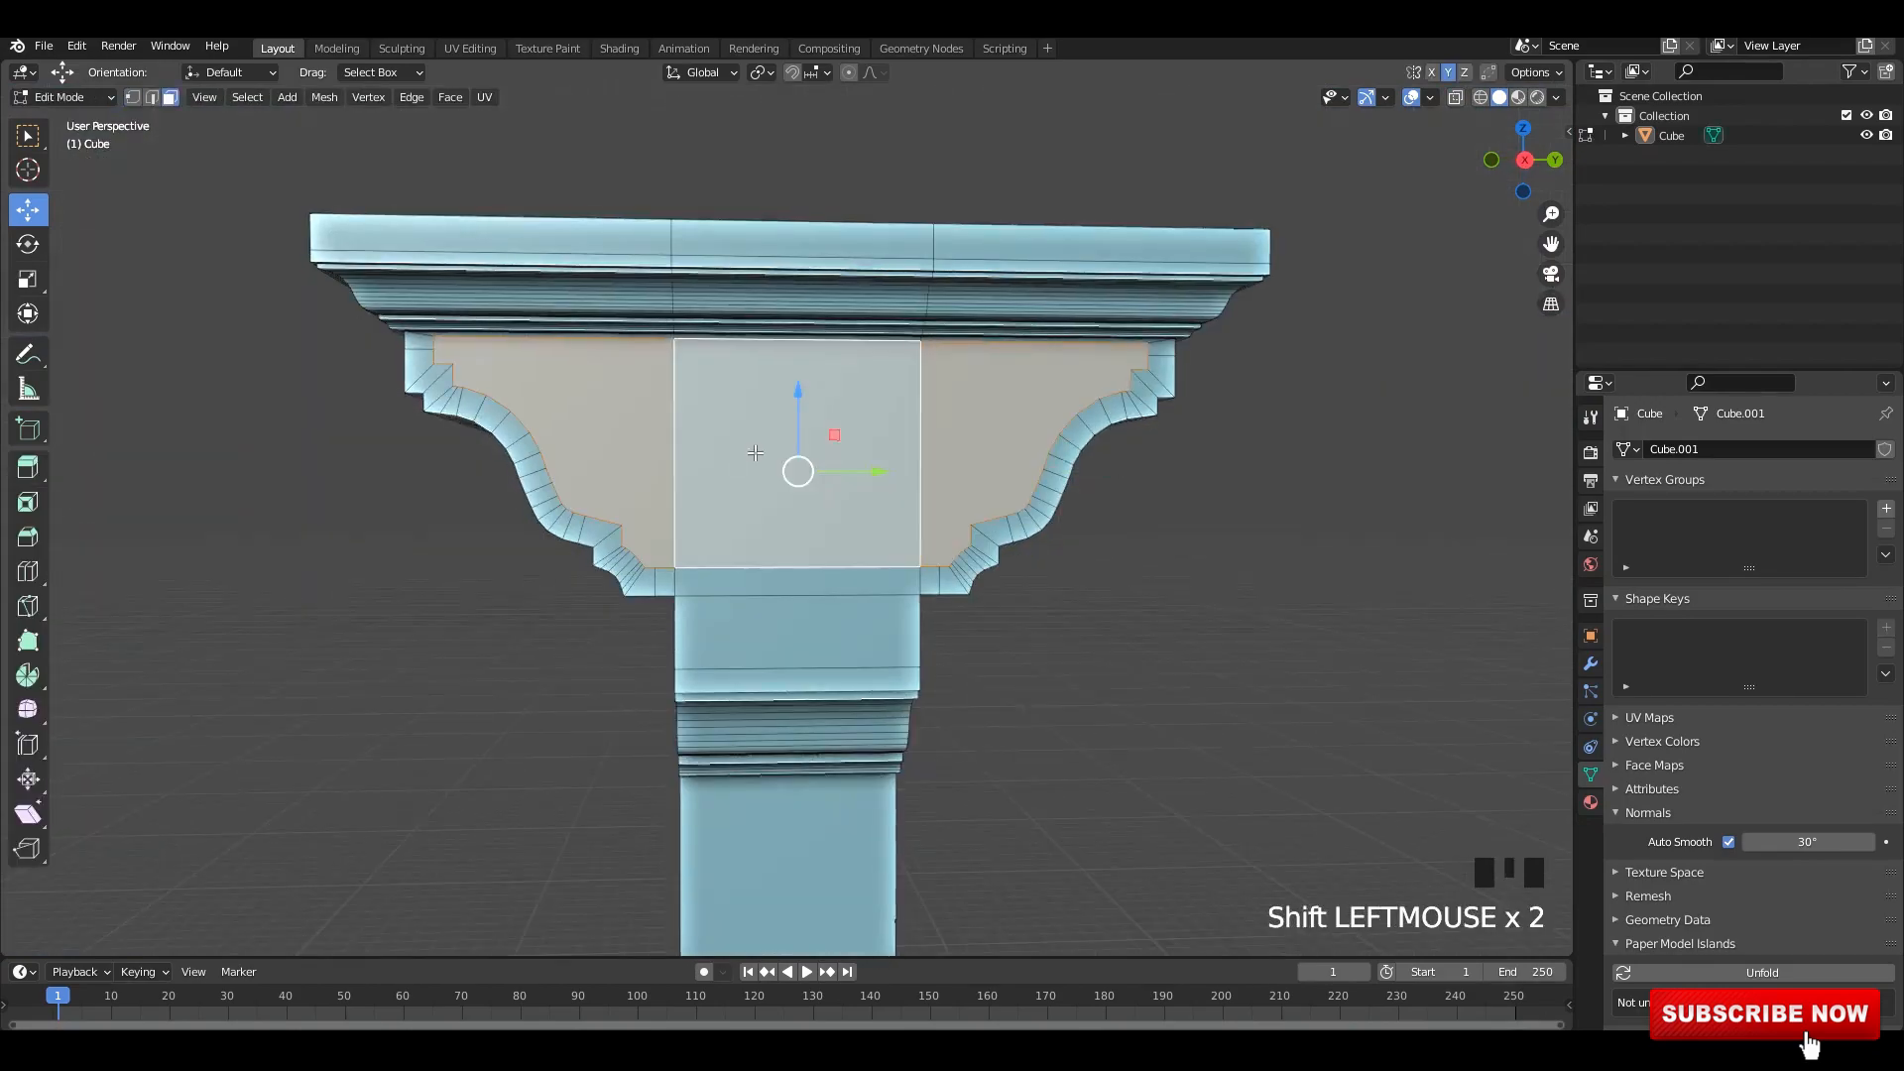
pyautogui.moveTo(799, 441); pyautogui.dragTo(877, 458, button='middle')
pyautogui.keyDown('shift'); pyautogui.moveTo(877, 459); pyautogui.dragTo(844, 479, button='middle'); pyautogui.keyUp('shift')
pyautogui.keyDown('shift'); pyautogui.moveTo(672, 419); pyautogui.dragTo(726, 488, button='middle'); pyautogui.keyUp('shift')
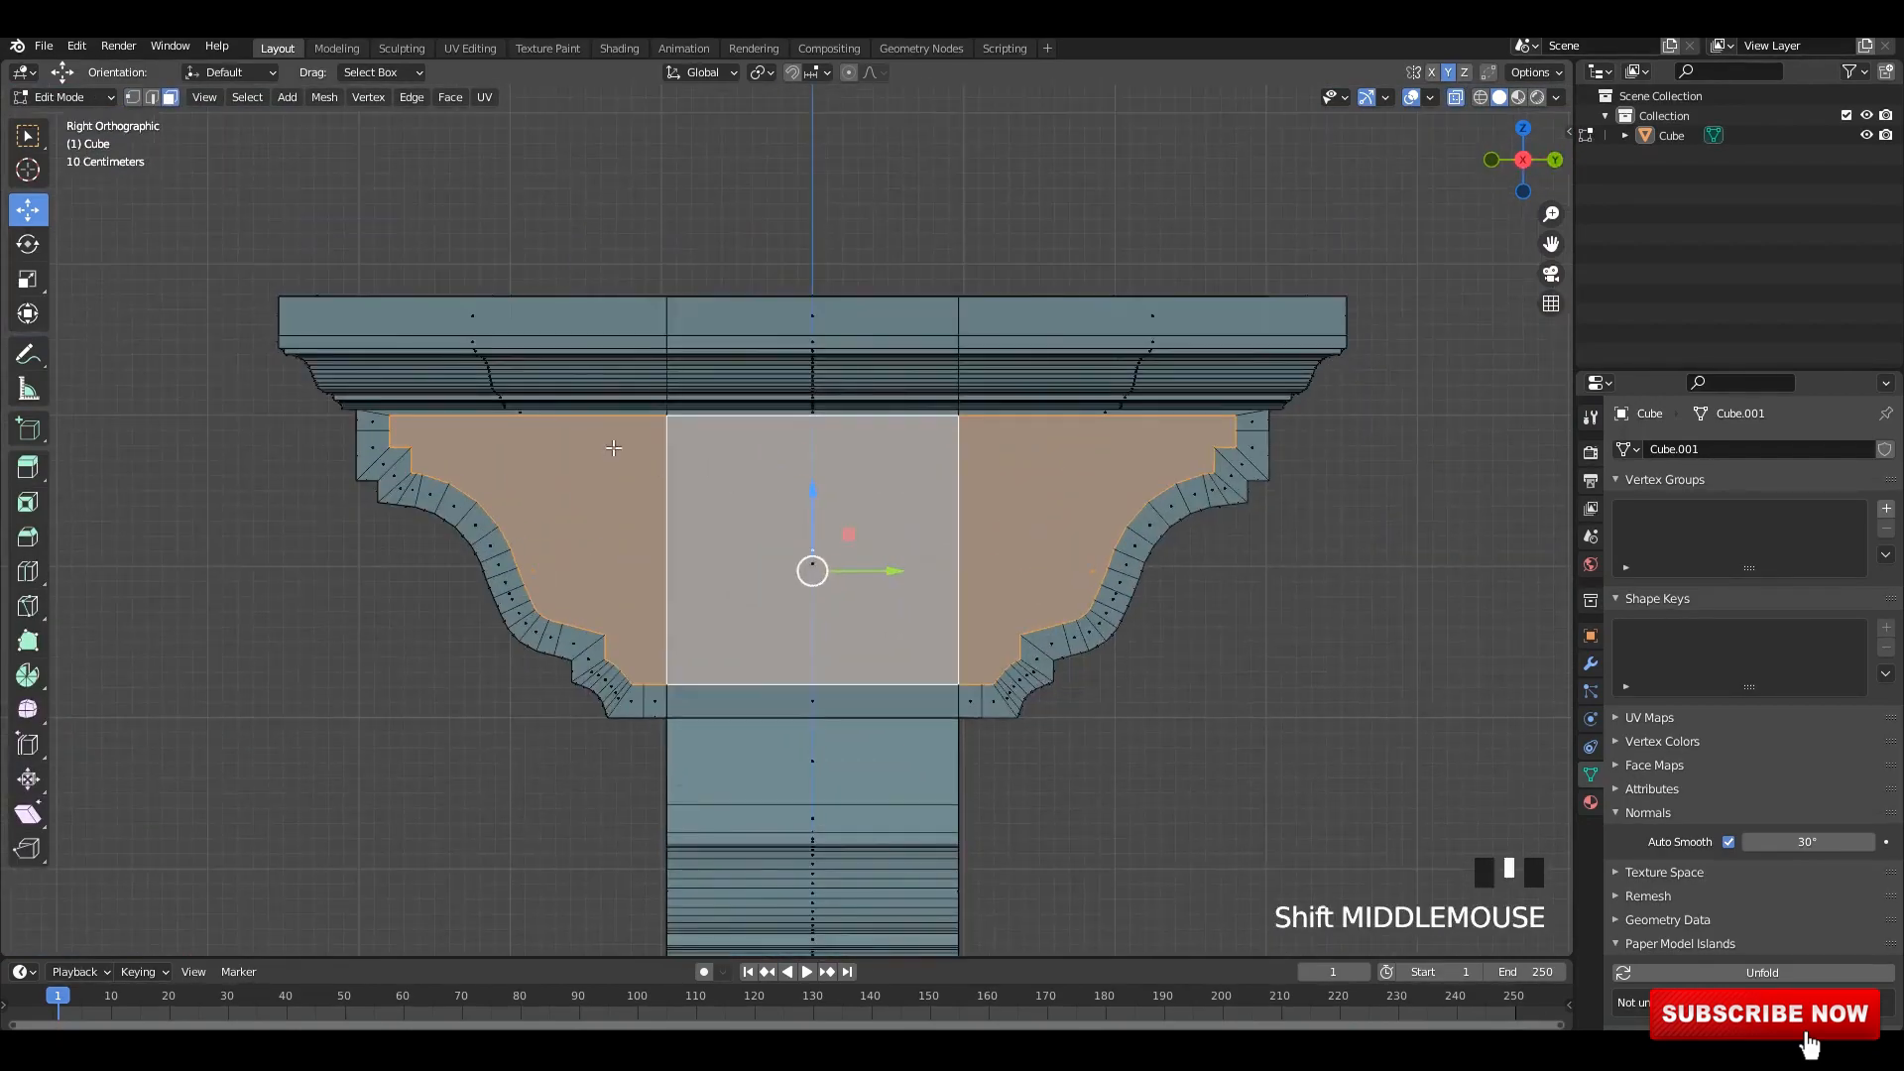
# - Select the inset's upper edge row with the short side edges and lower them about 0.08 m
pyautogui.press('1')
pyautogui.click(666, 416)
pyautogui.keyDown('alt'); pyautogui.click(603, 430); pyautogui.keyUp('alt')
pyautogui.scroll(1, 831, 343)
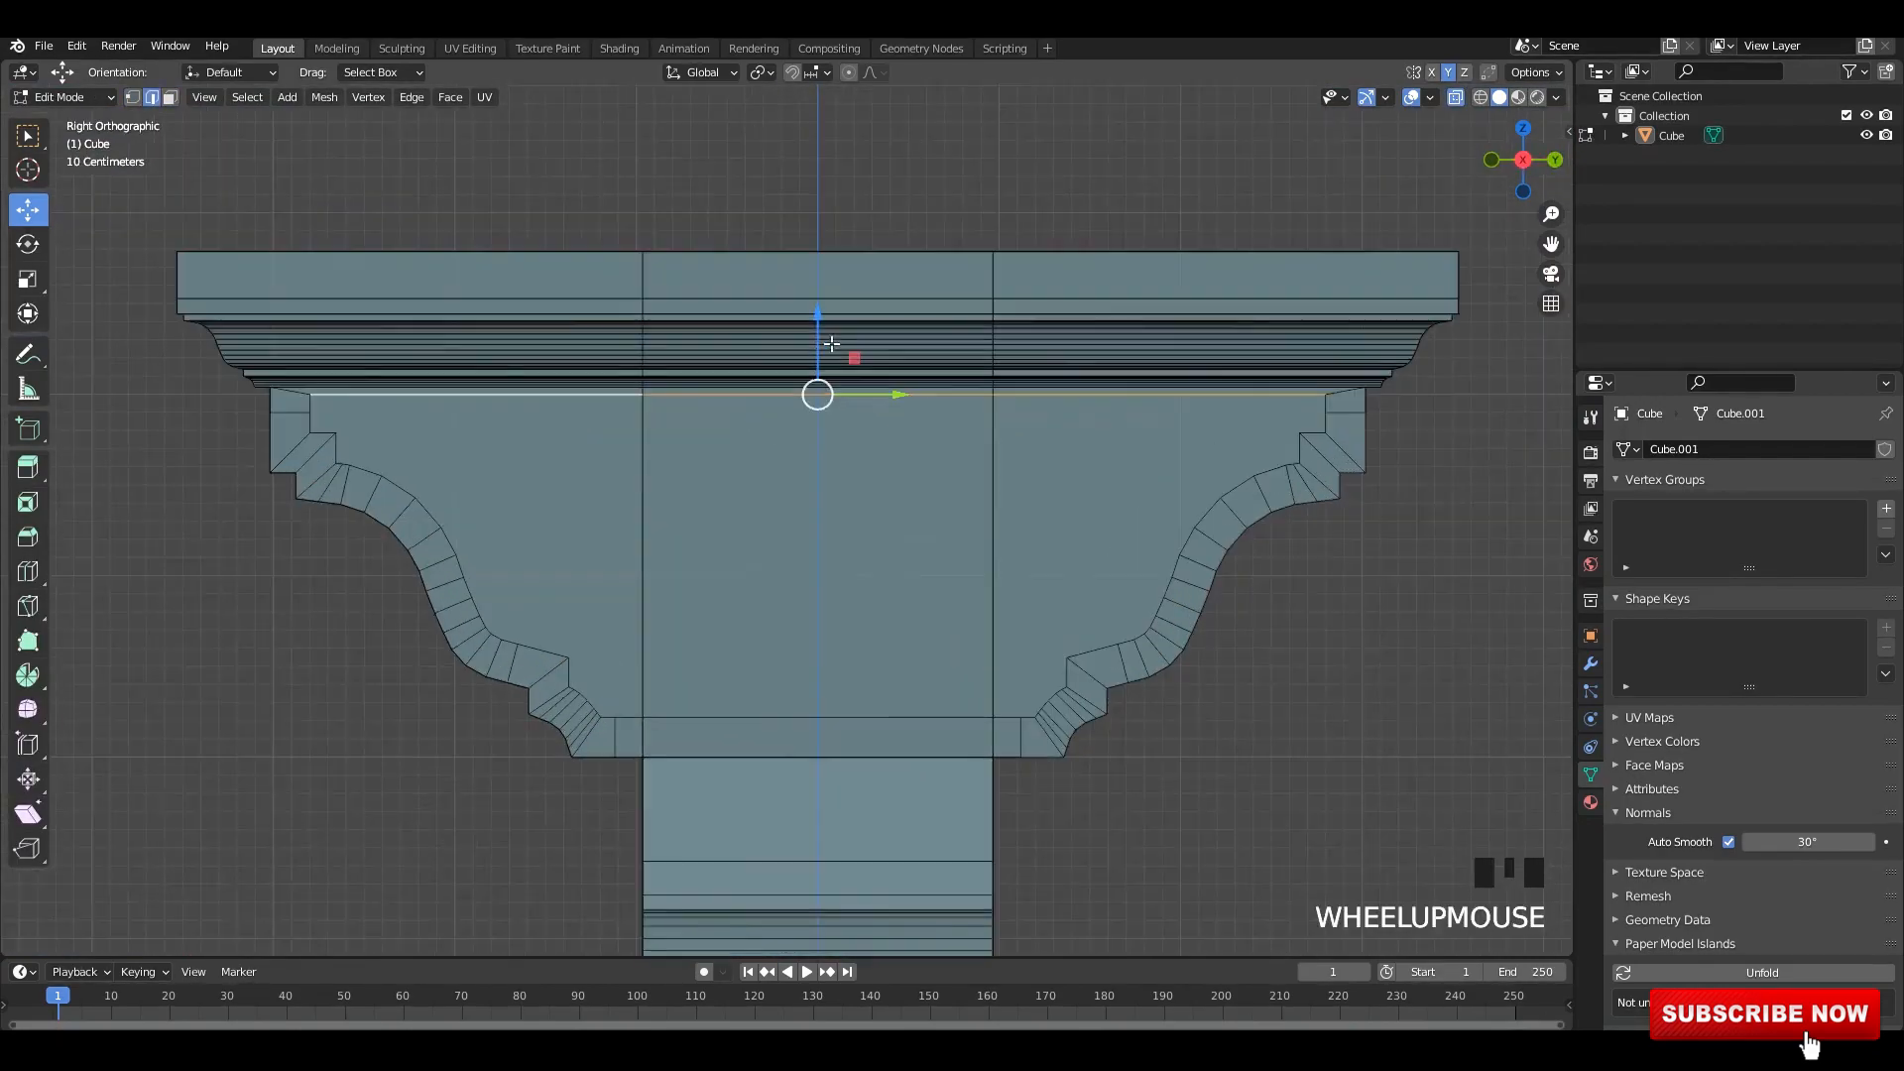
pyautogui.moveTo(807, 340); pyautogui.dragTo(822, 381)
pyautogui.keyDown('alt'); pyautogui.keyDown('shift'); pyautogui.click(313, 422); pyautogui.keyUp('shift'); pyautogui.keyUp('alt')
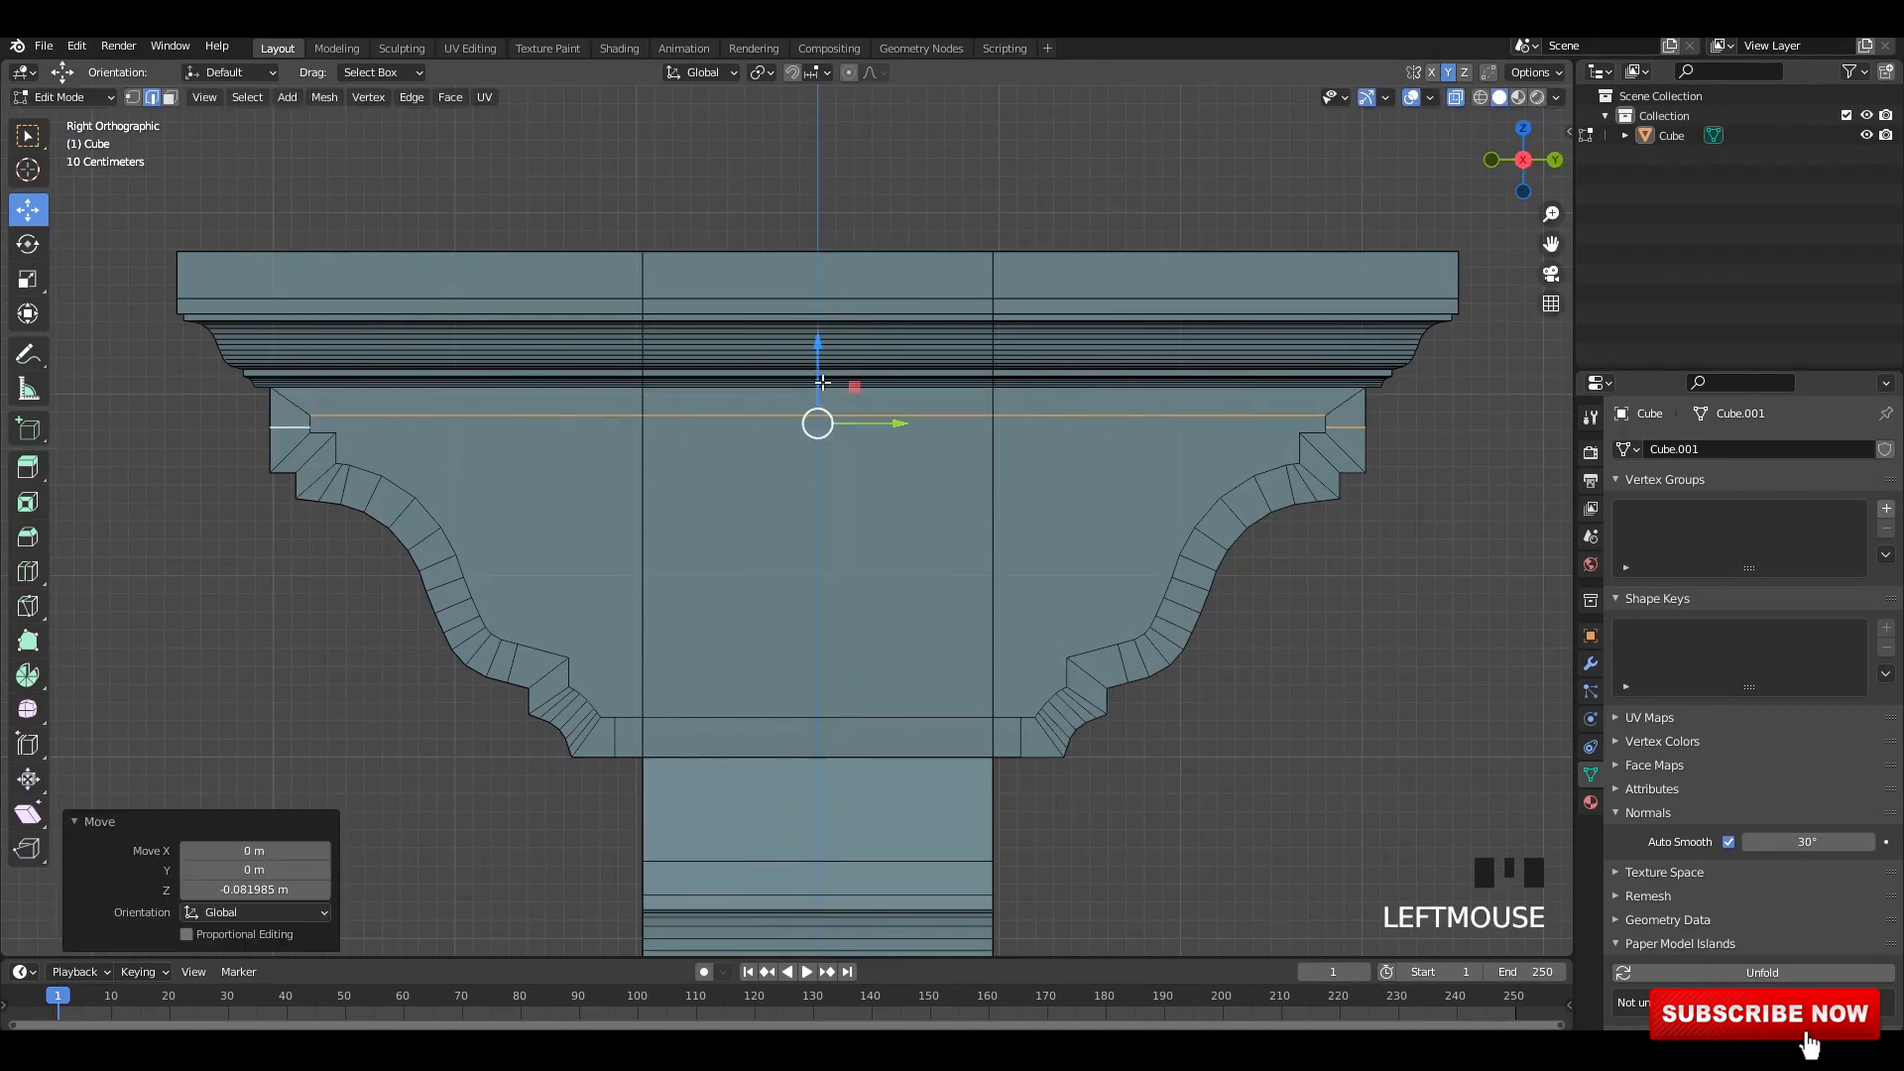
# - Turn off X-ray, select the capital's three flat panel faces and extrude them inward about 0.1 m
pyautogui.press('3')
pyautogui.keyDown('shift'); pyautogui.click(851, 537); pyautogui.keyUp('shift')
pyautogui.hotkey('alt', 'z')
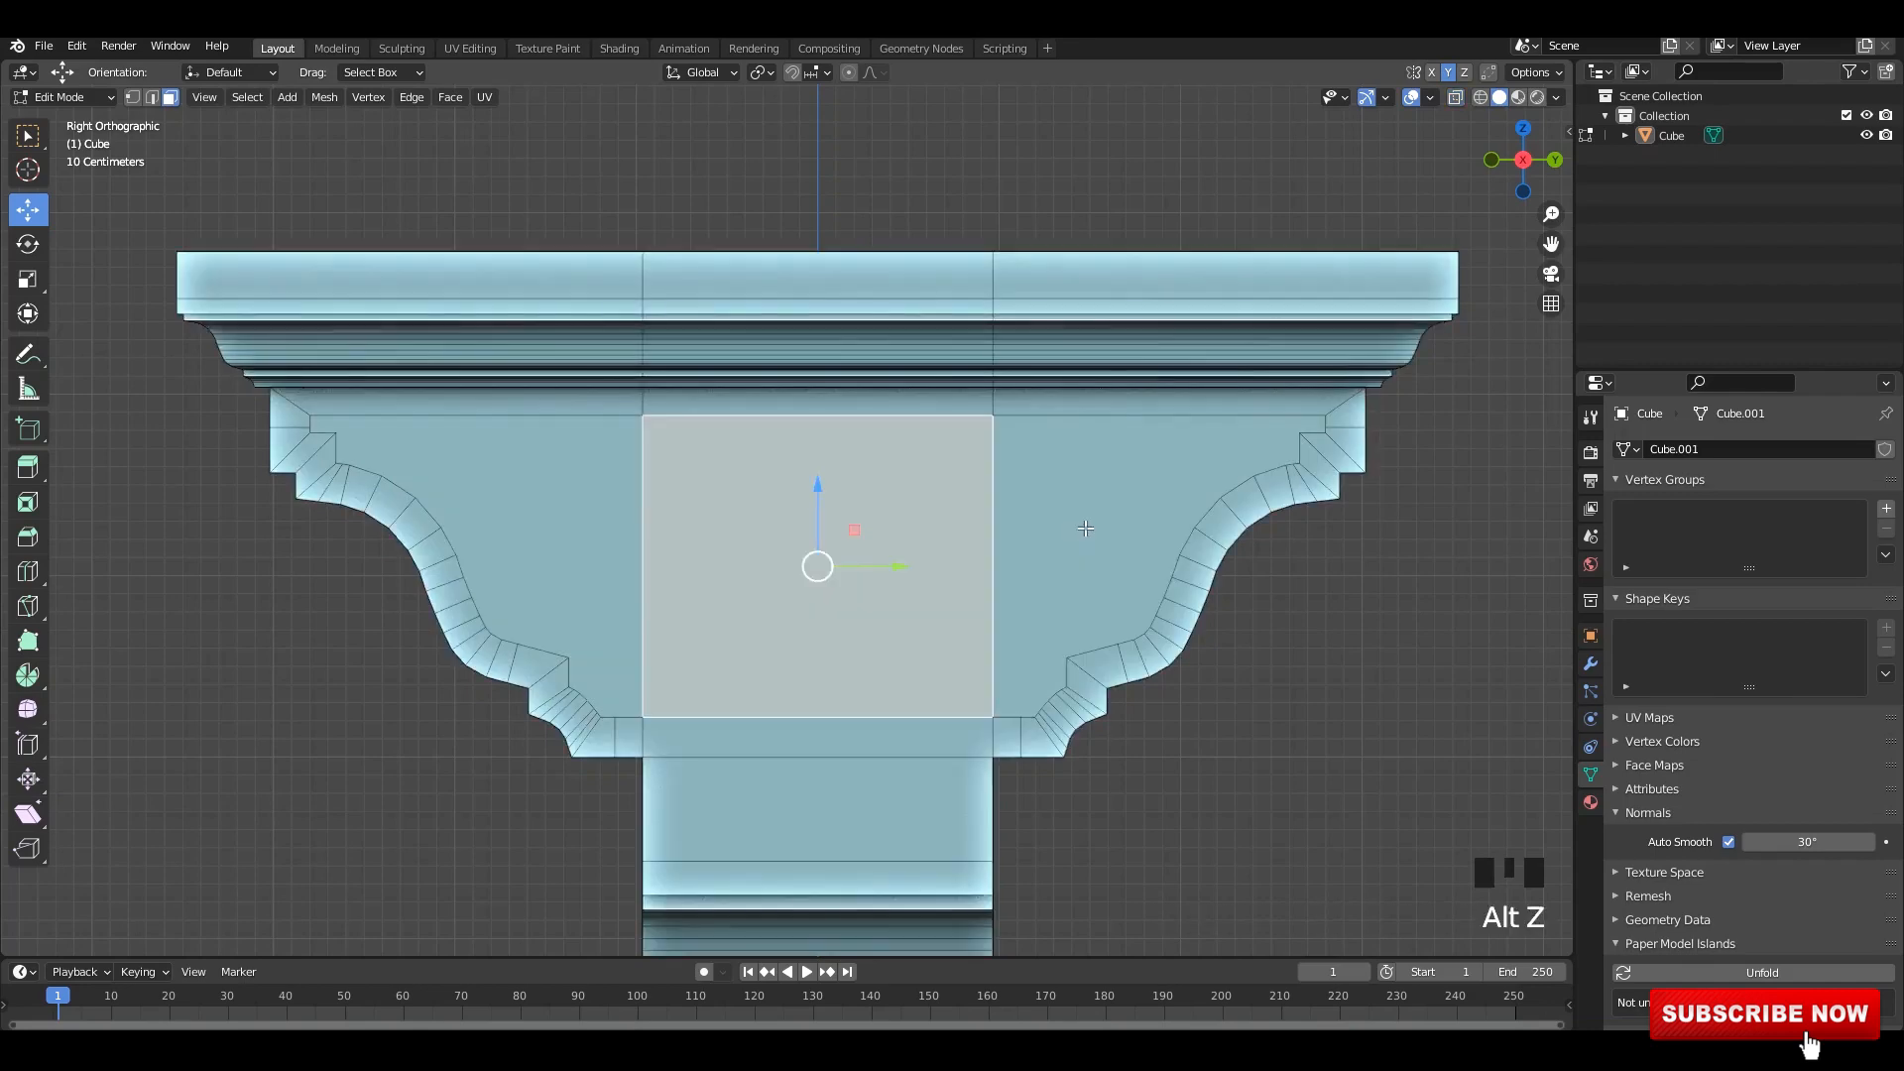
pyautogui.keyDown('shift'); pyautogui.click(1080, 527); pyautogui.keyUp('shift')
pyautogui.keyDown('shift'); pyautogui.click(1080, 527); pyautogui.keyUp('shift')
pyautogui.keyDown('shift'); pyautogui.click(588, 539); pyautogui.keyUp('shift')
pyautogui.keyDown('shift'); pyautogui.click(1045, 536); pyautogui.keyUp('shift')
pyautogui.moveTo(902, 597); pyautogui.dragTo(1041, 625, button='middle')
pyautogui.press('e')
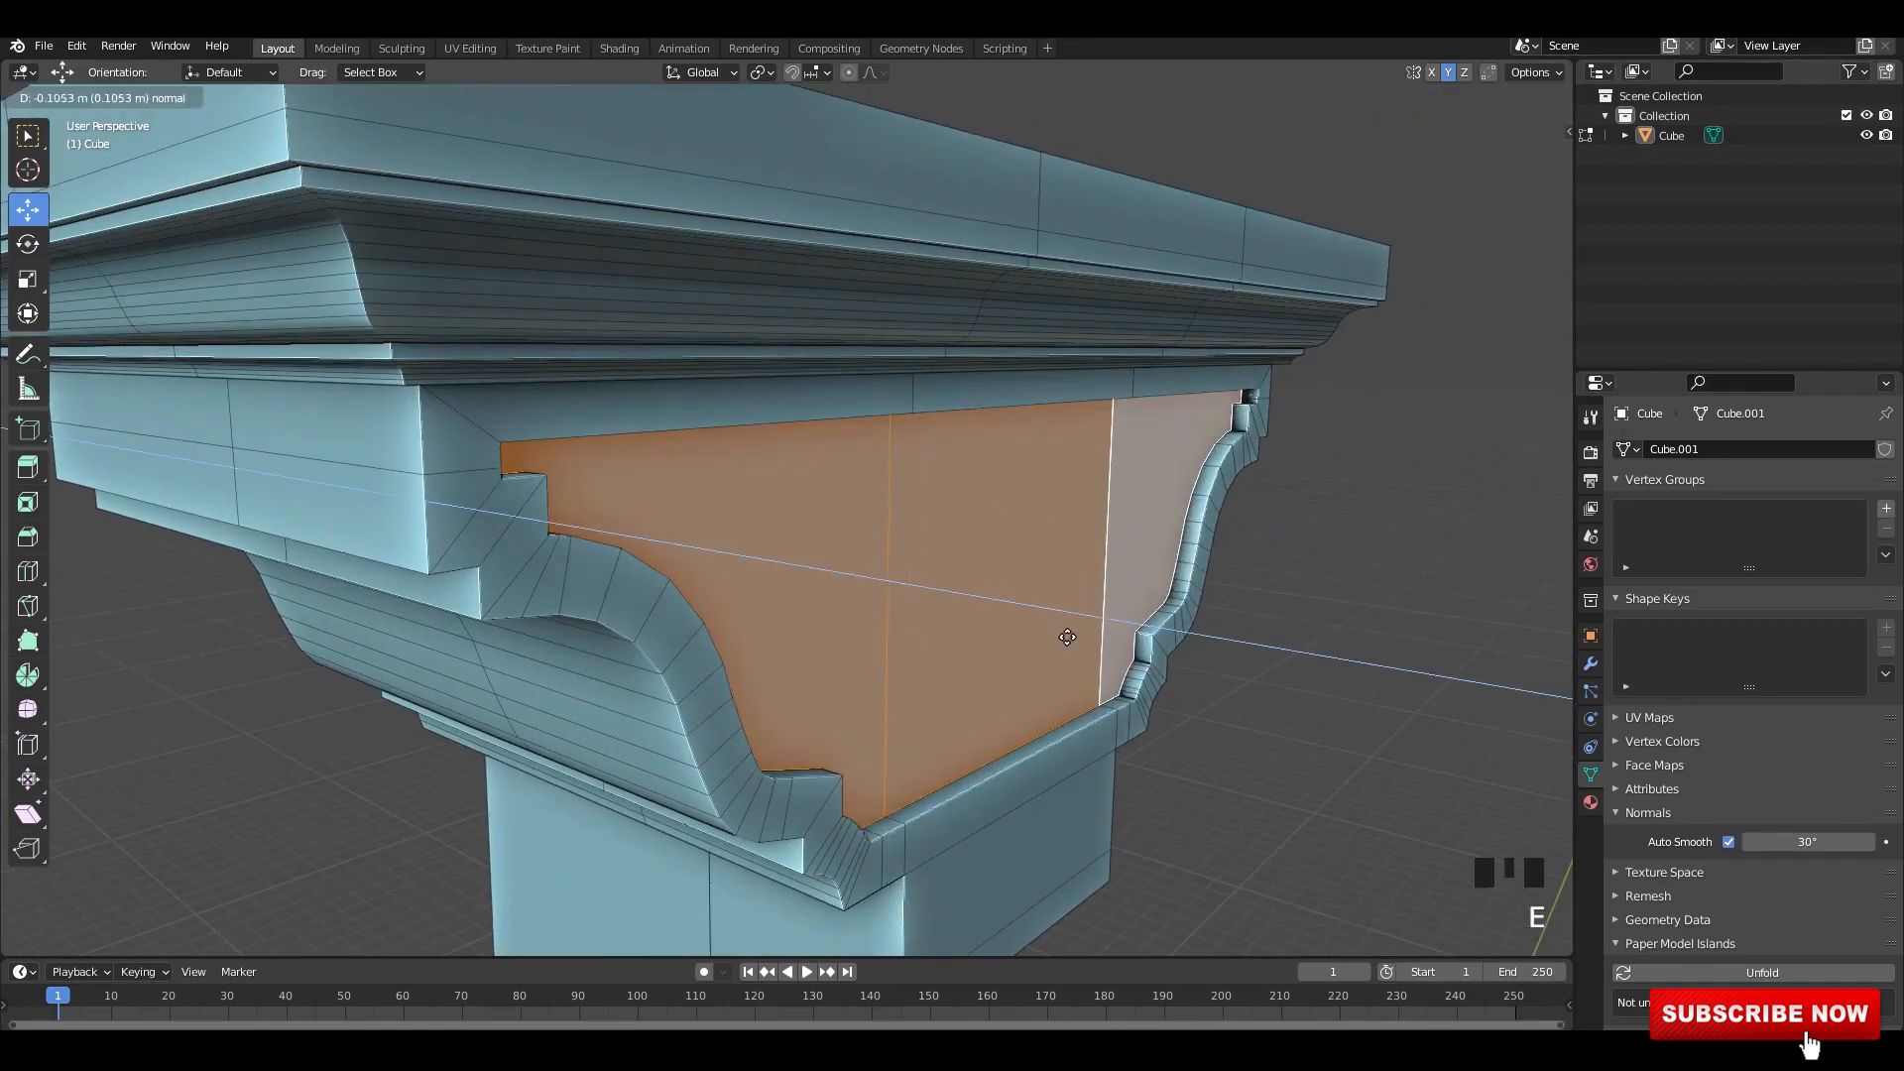
pyautogui.click(1059, 630)
# - Return to object mode, select the column and apply its transforms
pyautogui.press('Tab')
pyautogui.moveTo(1253, 628); pyautogui.dragTo(771, 501, button='middle')
pyautogui.click(771, 500)
pyautogui.hotkey('ctrl', 'a')
pyautogui.click(838, 786)
# - Duplicate the column along Y and apply the copy's transforms
pyautogui.hotkey('shift', 'd')
pyautogui.click(1038, 802)
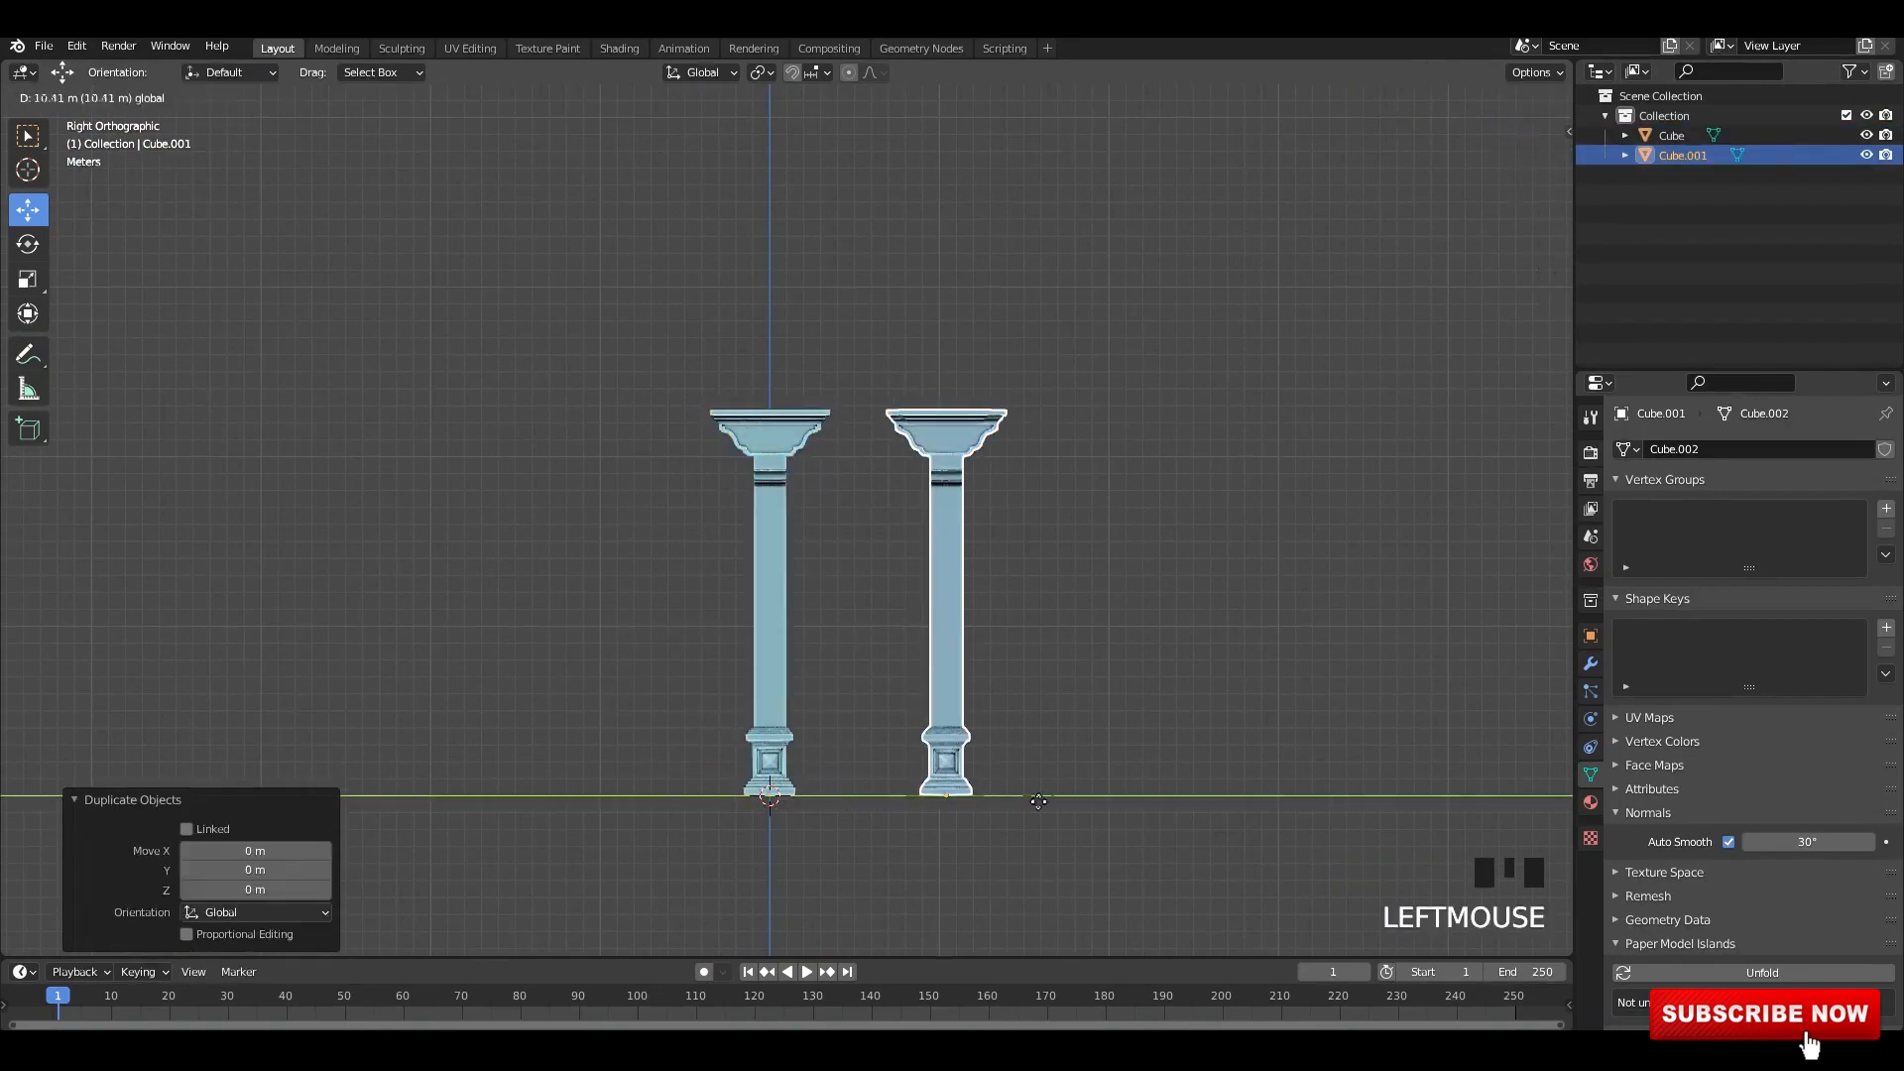
pyautogui.hotkey('ctrl', 'a')
pyautogui.click(1054, 806)
# - Select both columns and join them into one object
pyautogui.keyDown('shift'); pyautogui.click(987, 458); pyautogui.keyUp('shift')
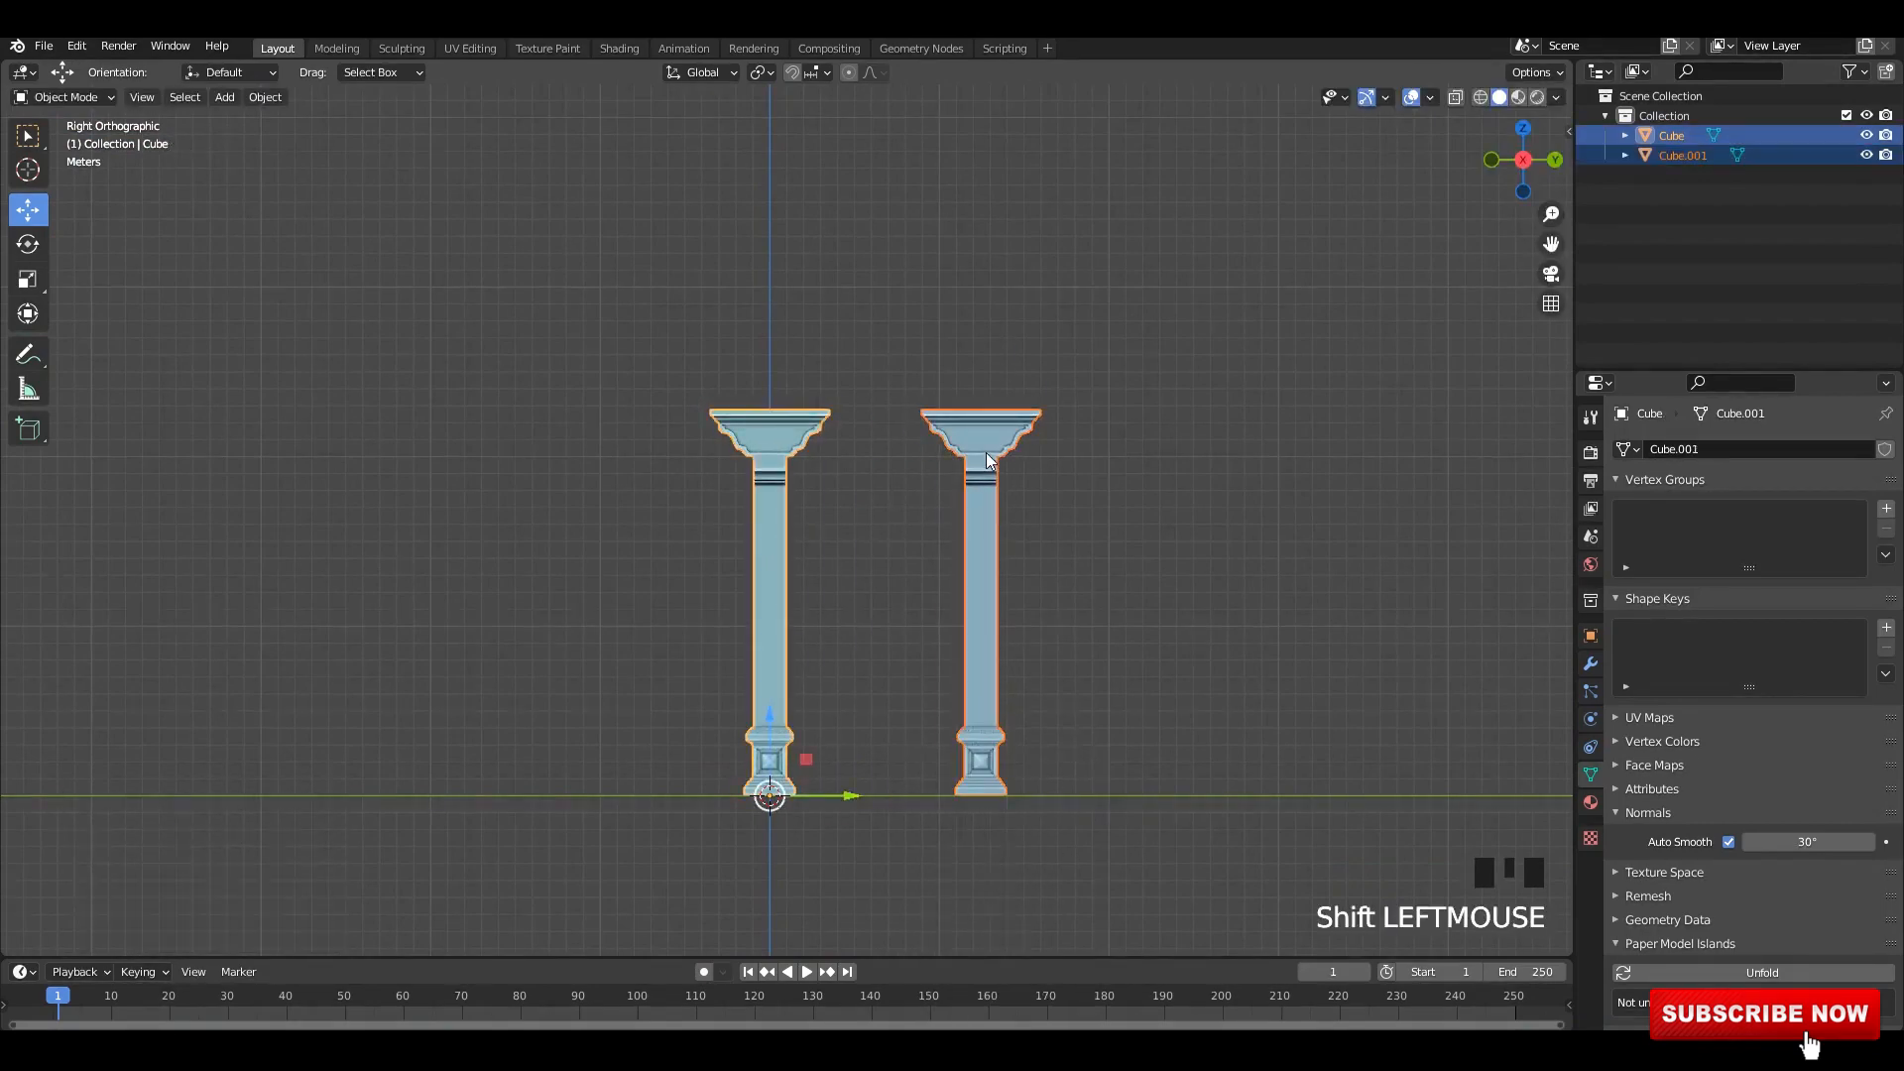
pyautogui.press('Tab')
pyautogui.press('Tab')
pyautogui.moveTo(1074, 480); pyautogui.dragTo(1001, 466, button='middle')
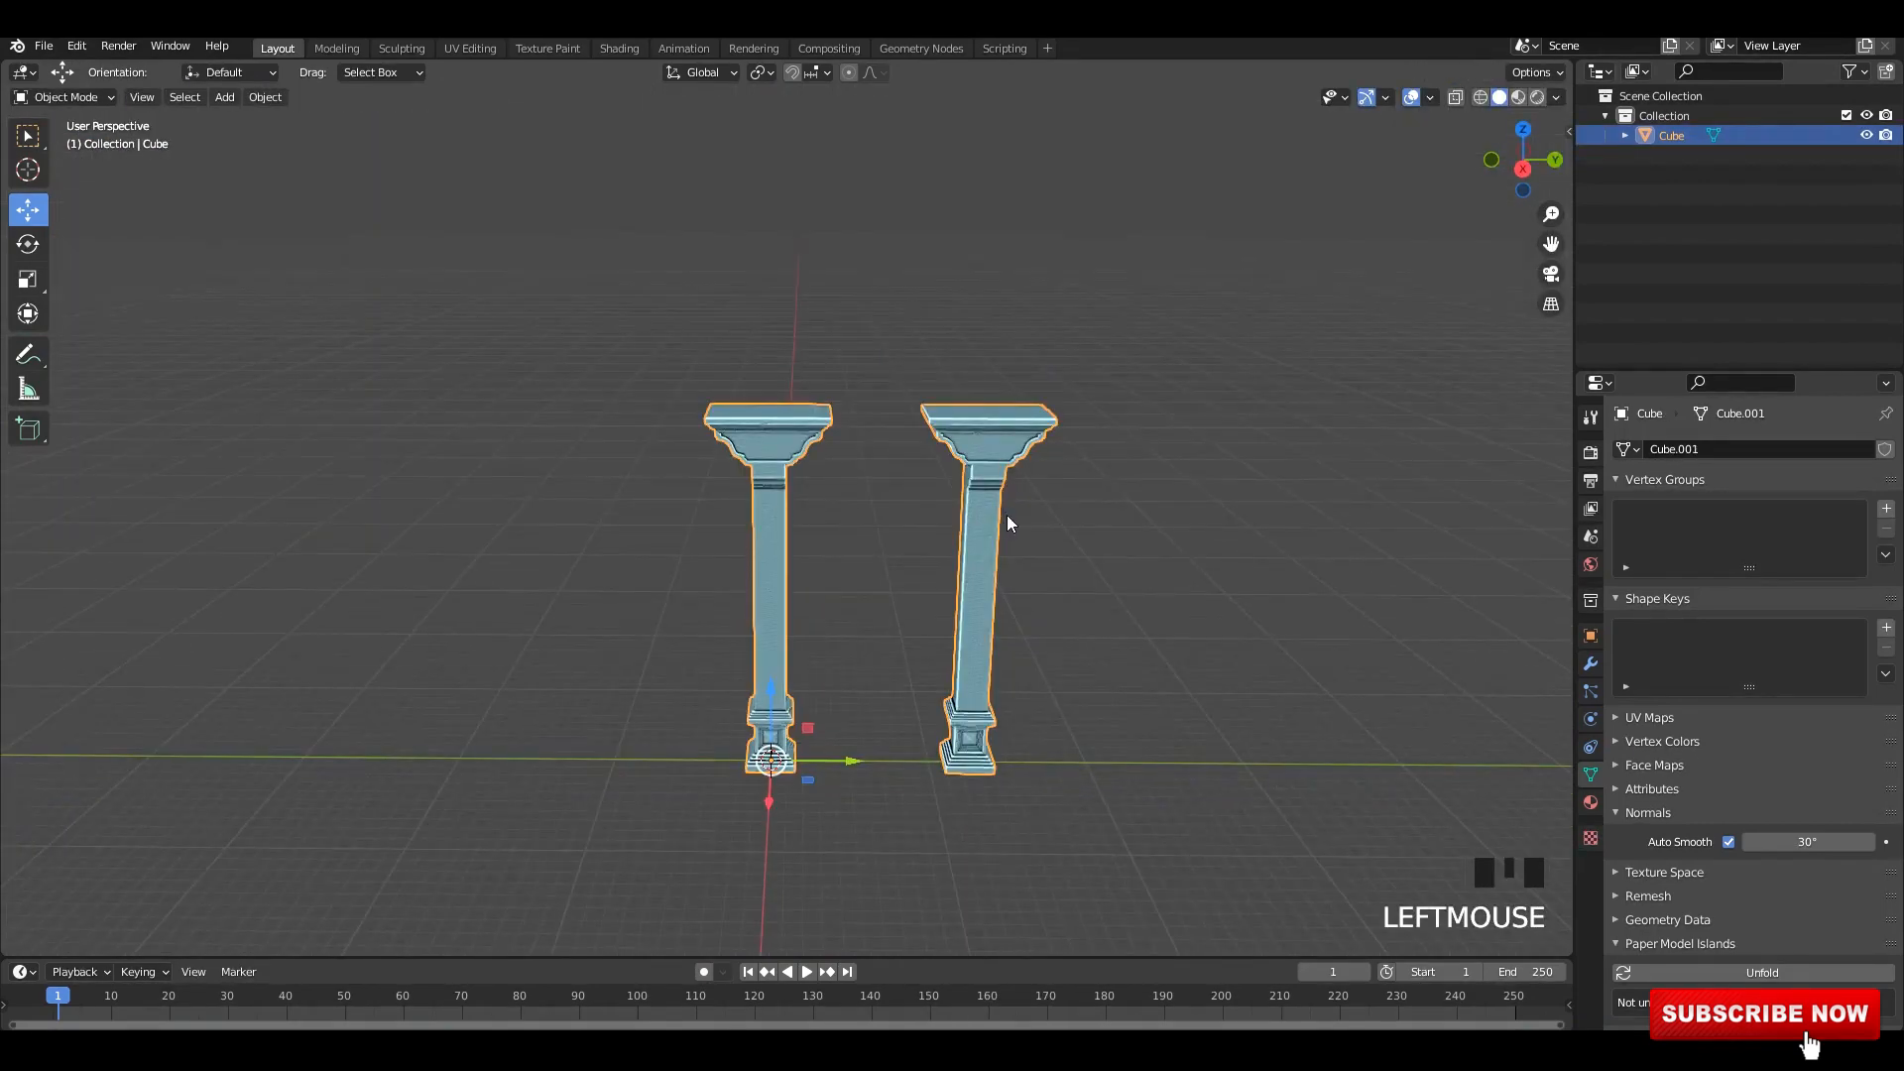
# - Mirror the joined columns across Y with AutoMirror, using the positive orientation
pyautogui.press('n')
pyautogui.click(1013, 483)
pyautogui.keyDown('shift'); pyautogui.scroll(3, 1150, 489); pyautogui.keyUp('shift')
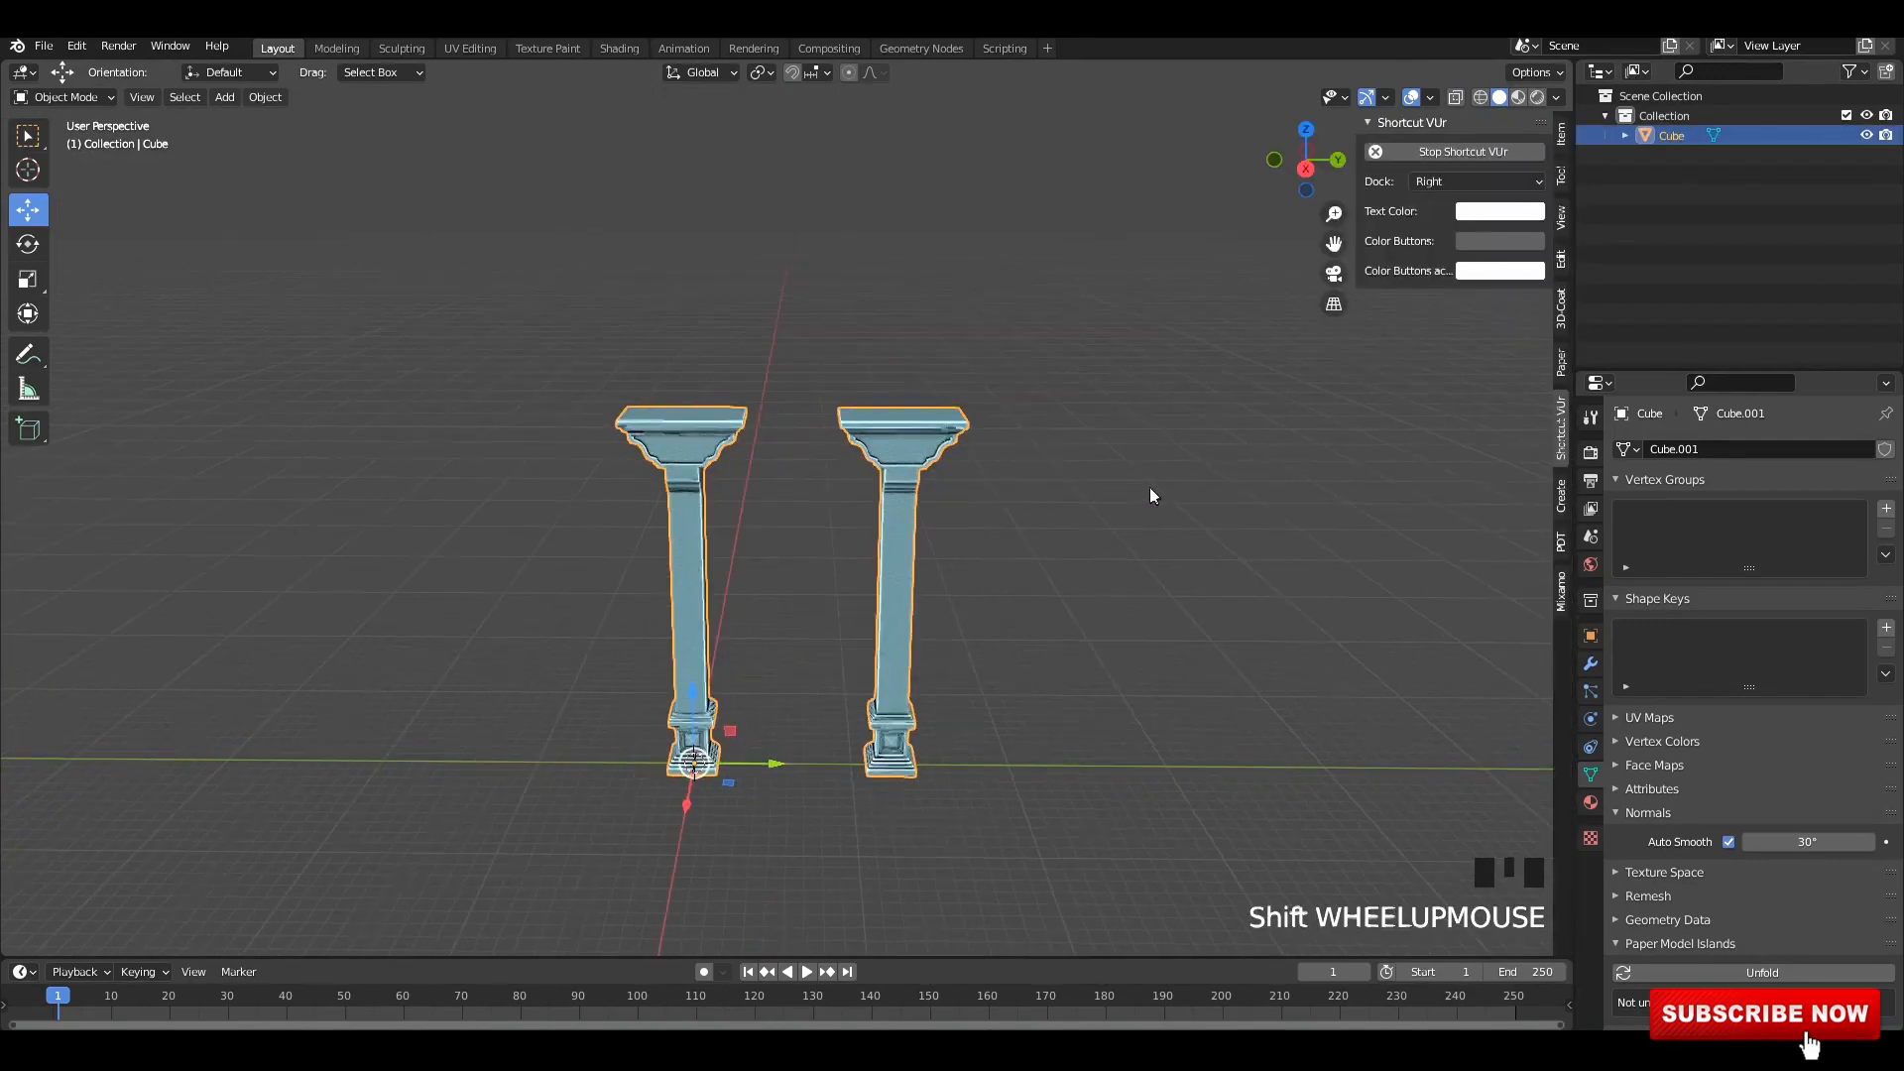
pyautogui.click(1561, 176)
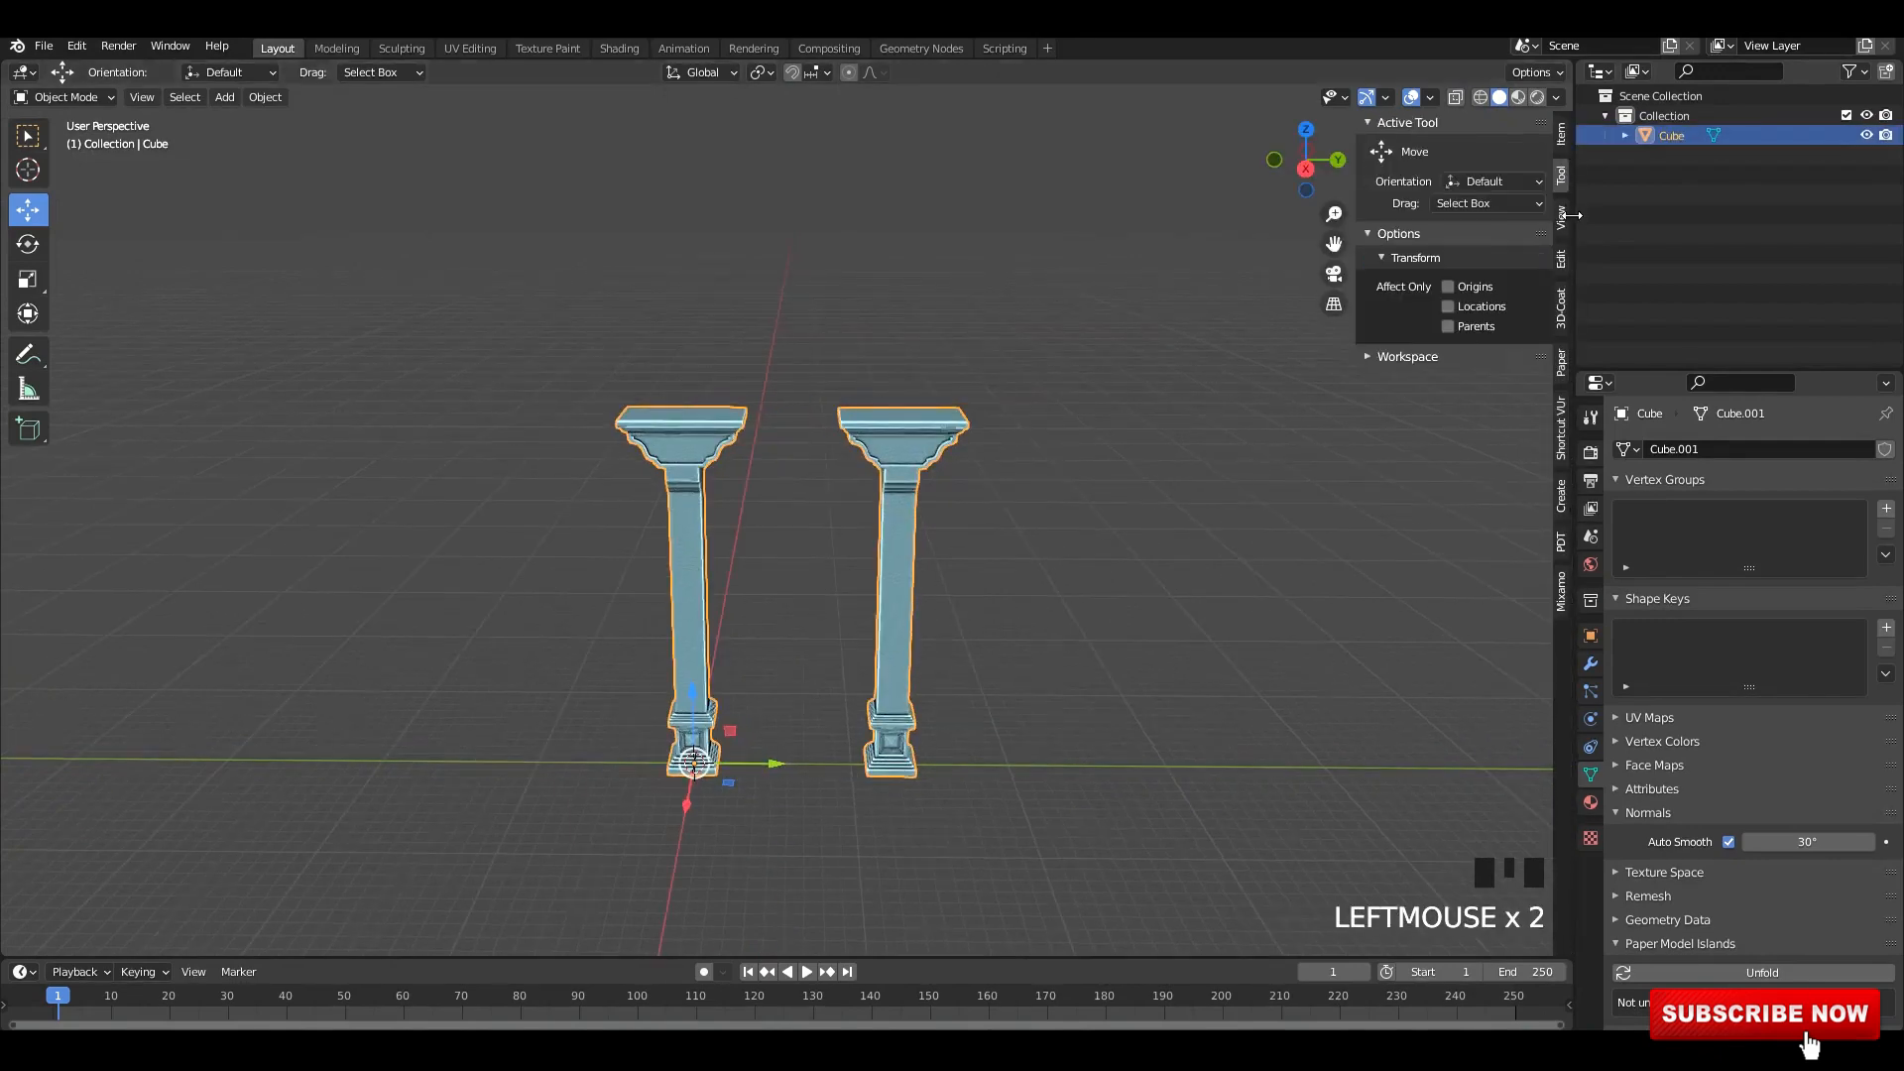
pyautogui.click(1561, 217)
pyautogui.click(1561, 259)
pyautogui.click(1407, 408)
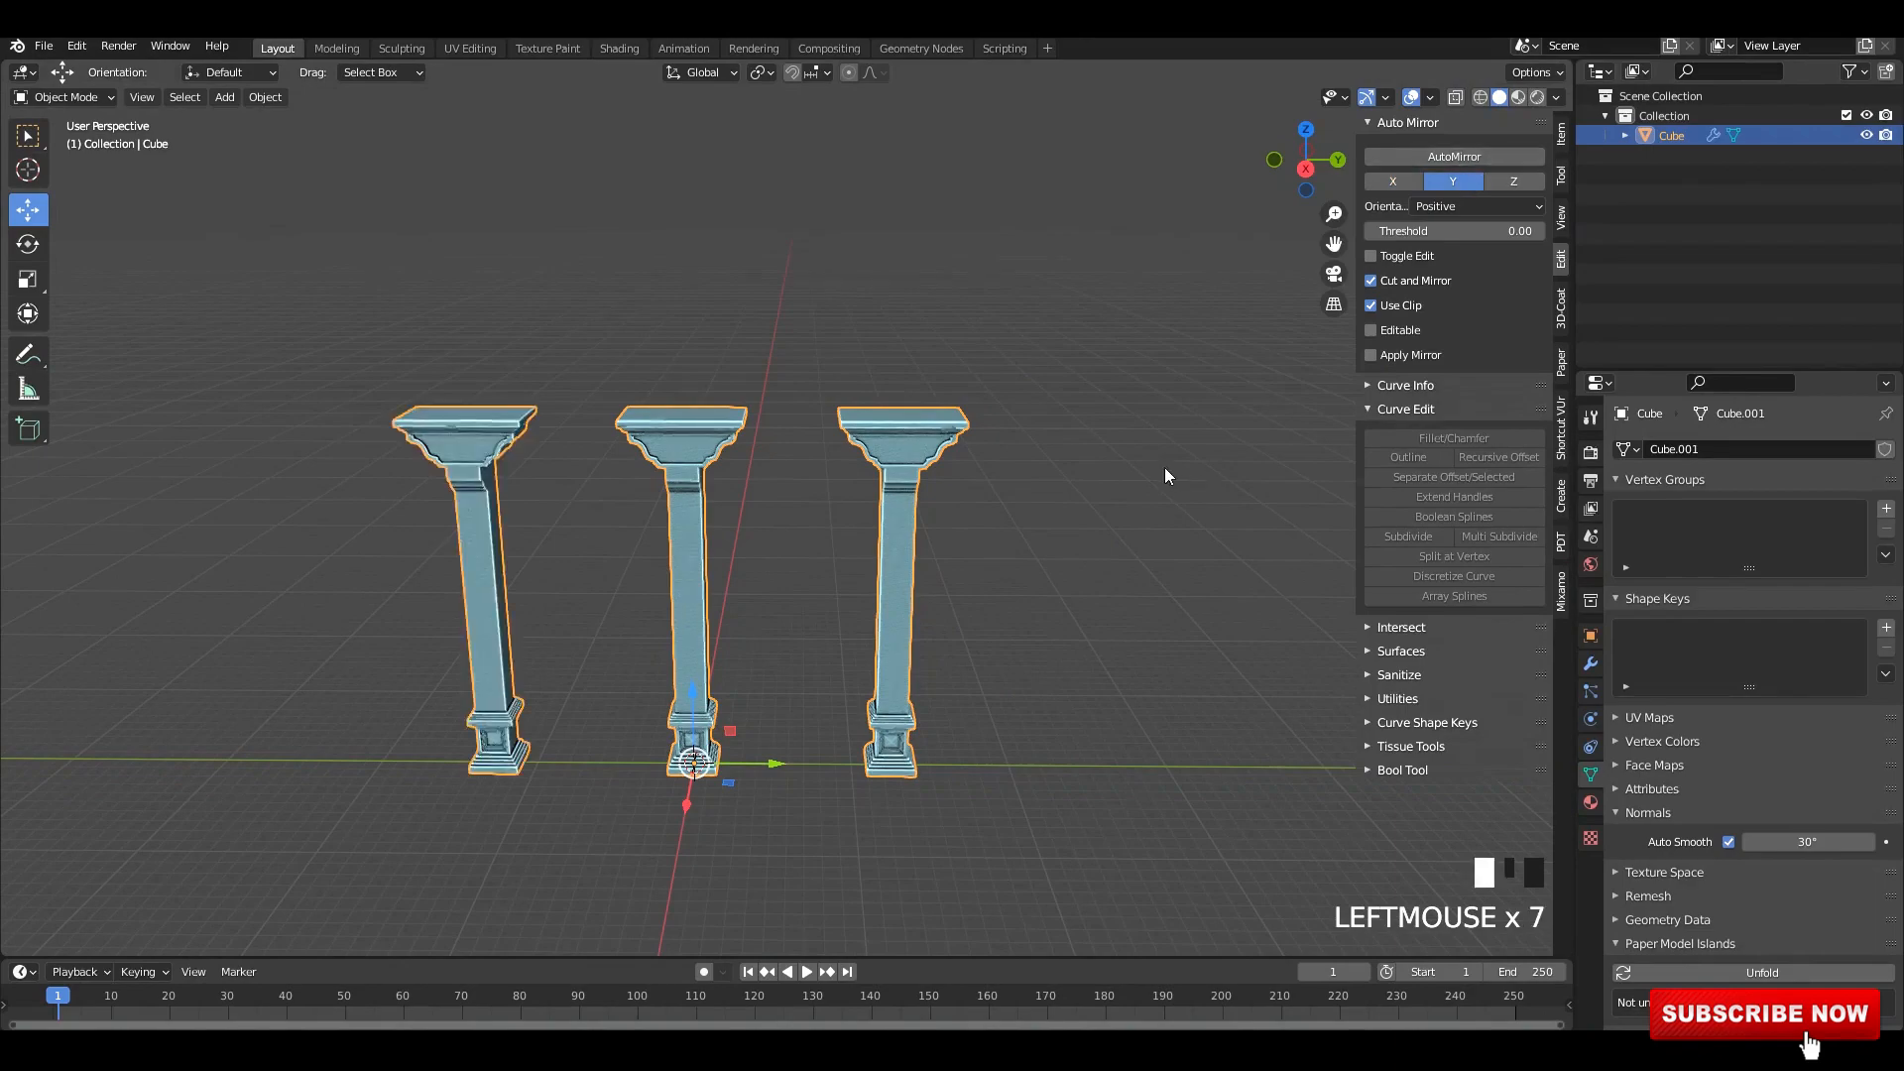
pyautogui.press('Tab')
pyautogui.press('Tab')
pyautogui.moveTo(1165, 470); pyautogui.dragTo(1048, 496, button='middle')
pyautogui.click(1121, 486)
pyautogui.press('n')
# - Select the capitals with X-ray on and raise them about 7.4 m along Z to lengthen the columns
pyautogui.keyDown('shift'); pyautogui.moveTo(778, 513); pyautogui.dragTo(957, 499, button='middle'); pyautogui.keyUp('shift')
pyautogui.scroll(2, 957, 499)
pyautogui.press('Tab')
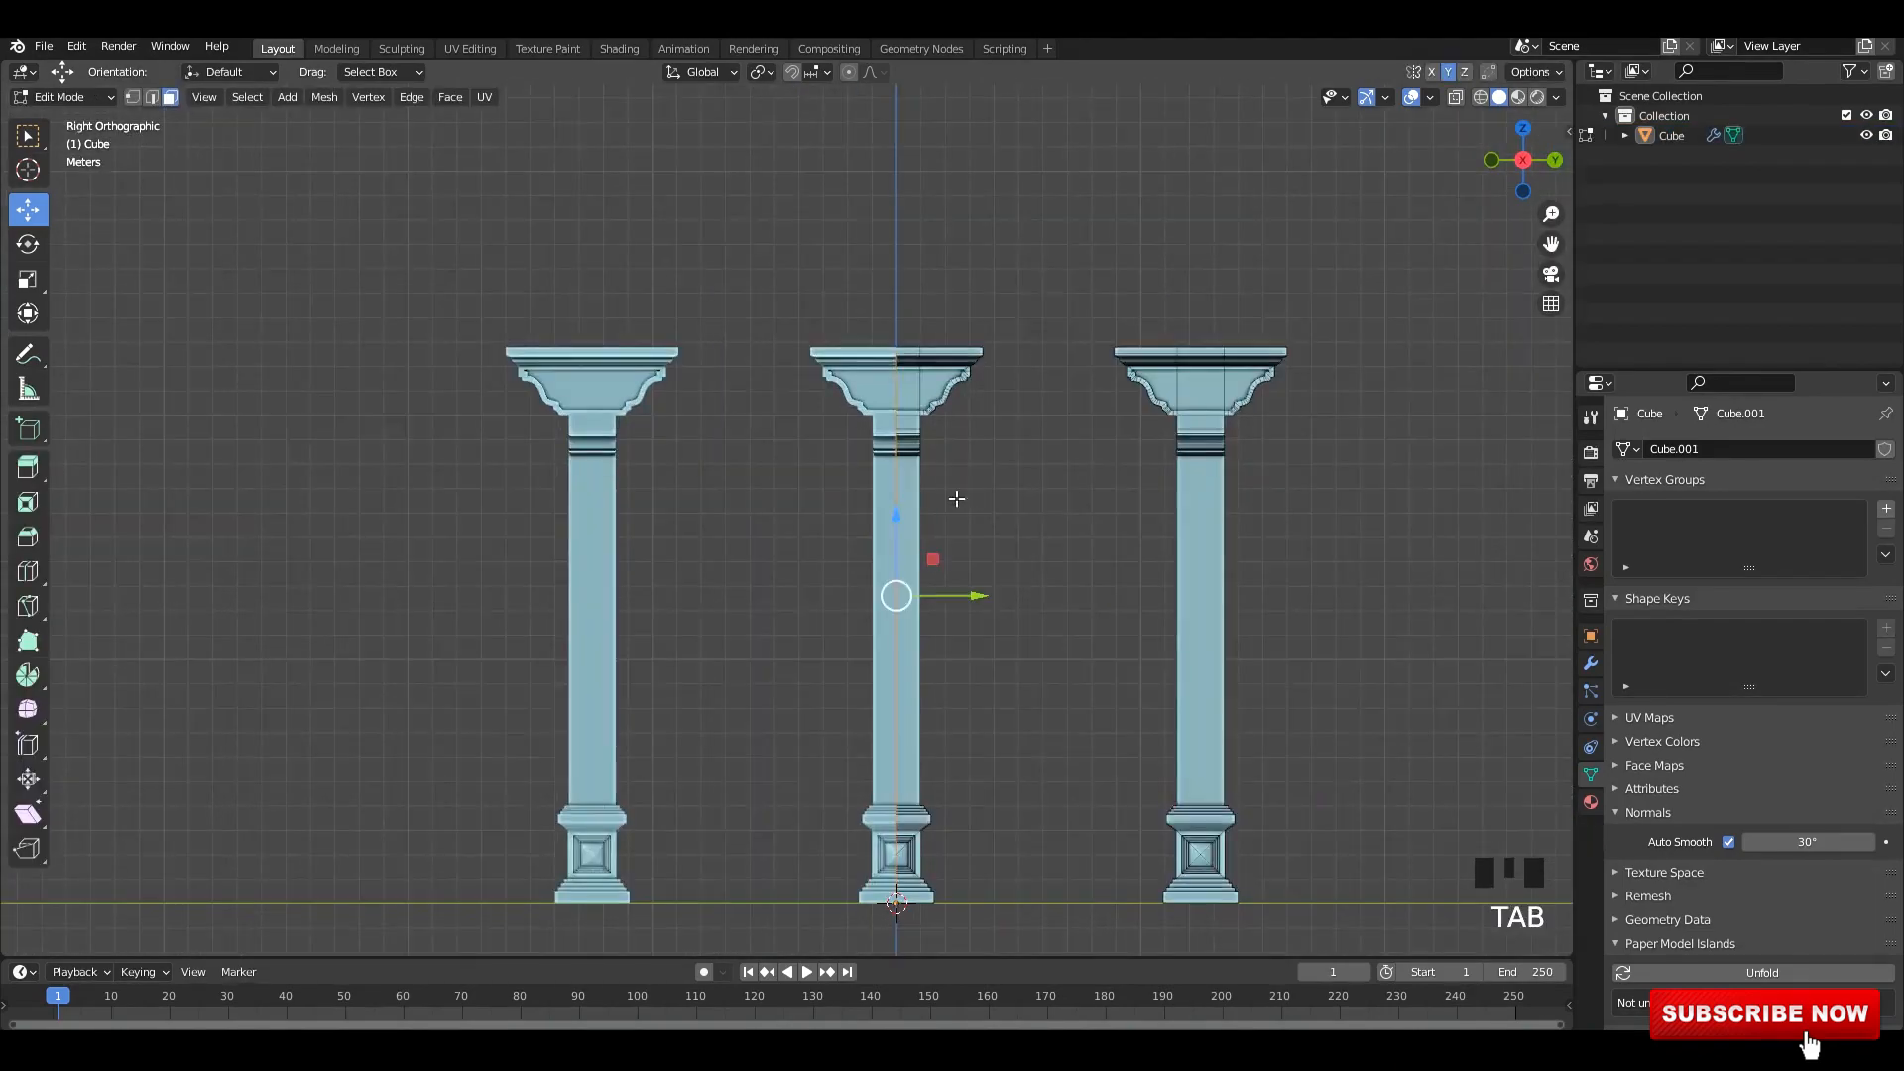
pyautogui.scroll(-3, 957, 499)
pyautogui.moveTo(430, 242); pyautogui.dragTo(1151, 516)
pyautogui.moveTo(967, 382); pyautogui.dragTo(967, 272)
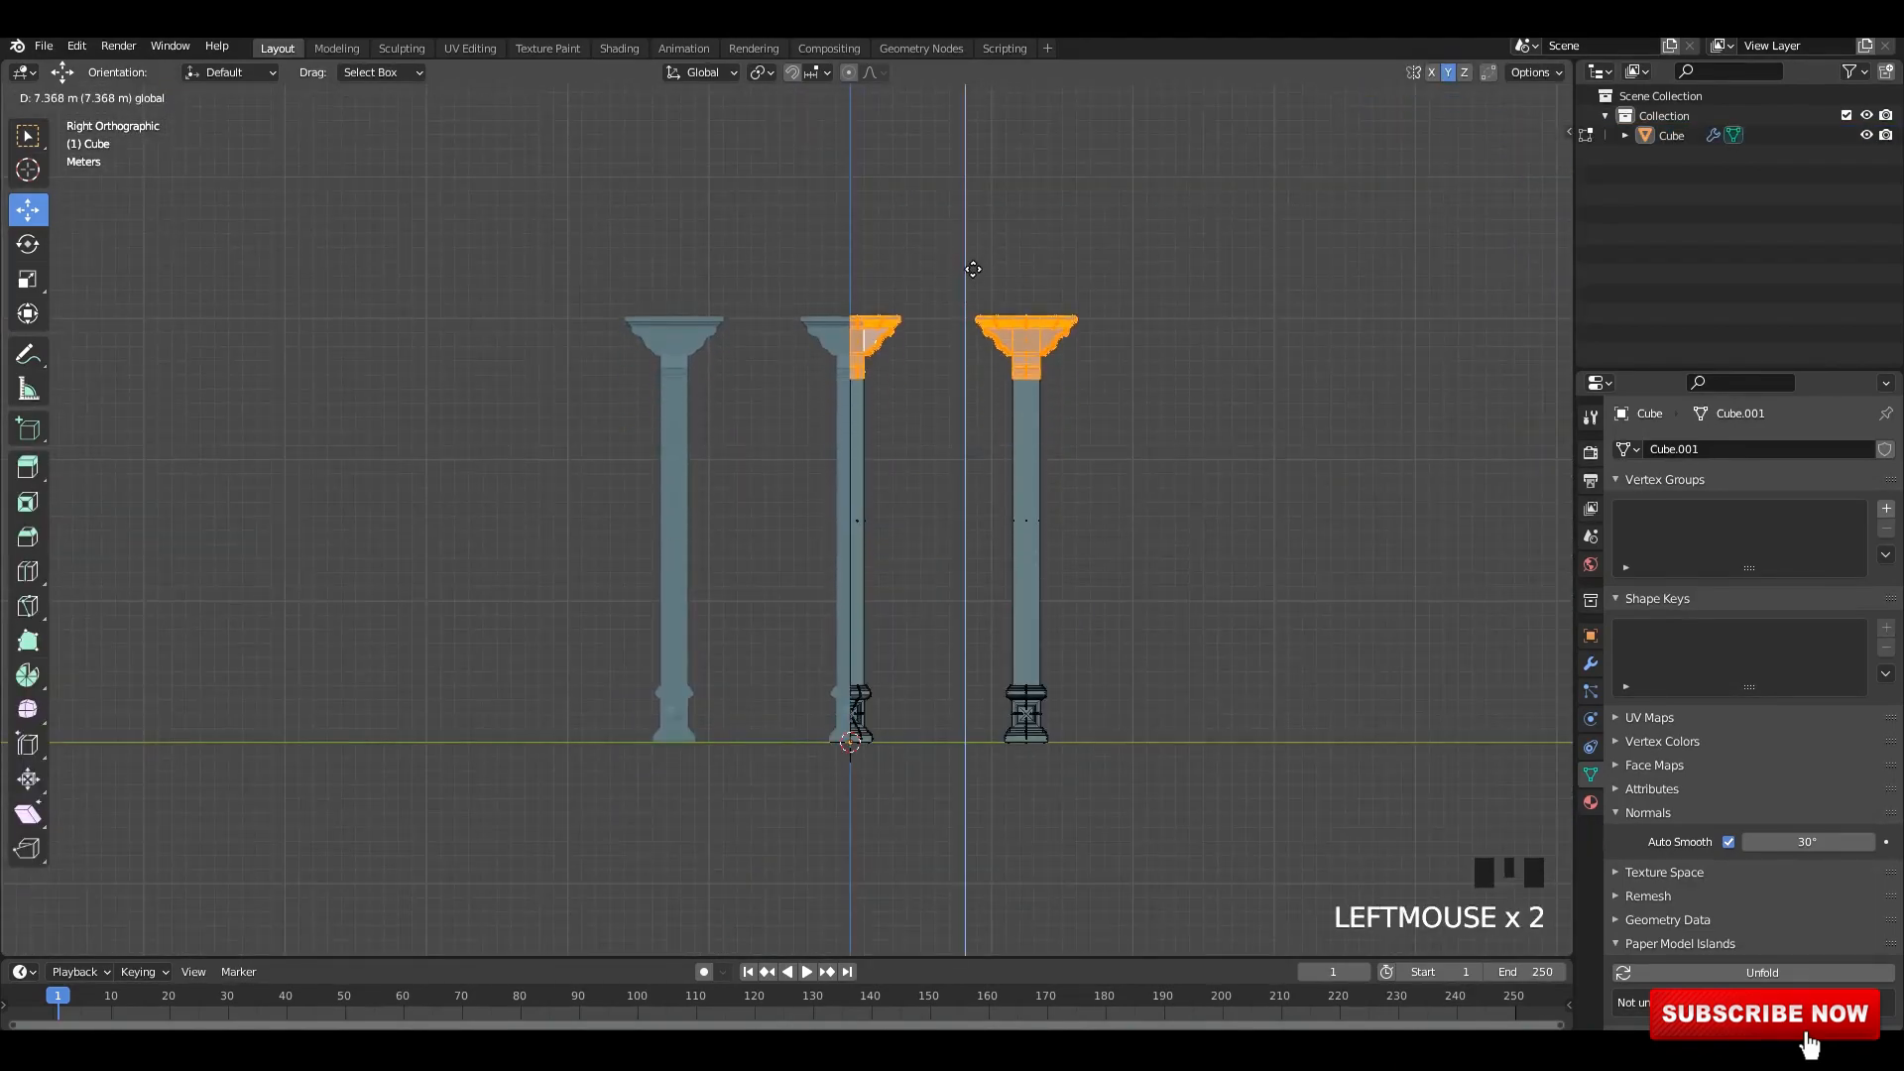
# - Examine the proportions of the three lengthened columns from an angled view
pyautogui.press('Tab')
pyautogui.moveTo(843, 451); pyautogui.dragTo(900, 484, button='middle')
pyautogui.keyDown('shift'); pyautogui.moveTo(900, 484); pyautogui.dragTo(896, 458, button='middle'); pyautogui.keyUp('shift')
pyautogui.scroll(2, 886, 436)
pyautogui.press('Tab')
pyautogui.click(851, 491)
pyautogui.press('Tab')
pyautogui.moveTo(1190, 526); pyautogui.dragTo(1091, 476, button='middle')
pyautogui.scroll(2, 995, 526)
# - Undo the capital raise, the mirroring and the joining of the columns
pyautogui.hotkey('ctrl', 'z')
pyautogui.hotkey('ctrl', 'z')
pyautogui.hotkey('ctrl', 'z')
pyautogui.hotkey('ctrl', 'z')
pyautogui.hotkey('ctrl', 'z')
pyautogui.hotkey('ctrl', 'z')
pyautogui.hotkey('ctrl', 'z')
pyautogui.hotkey('ctrl', 'z')
pyautogui.hotkey('ctrl', 'z')
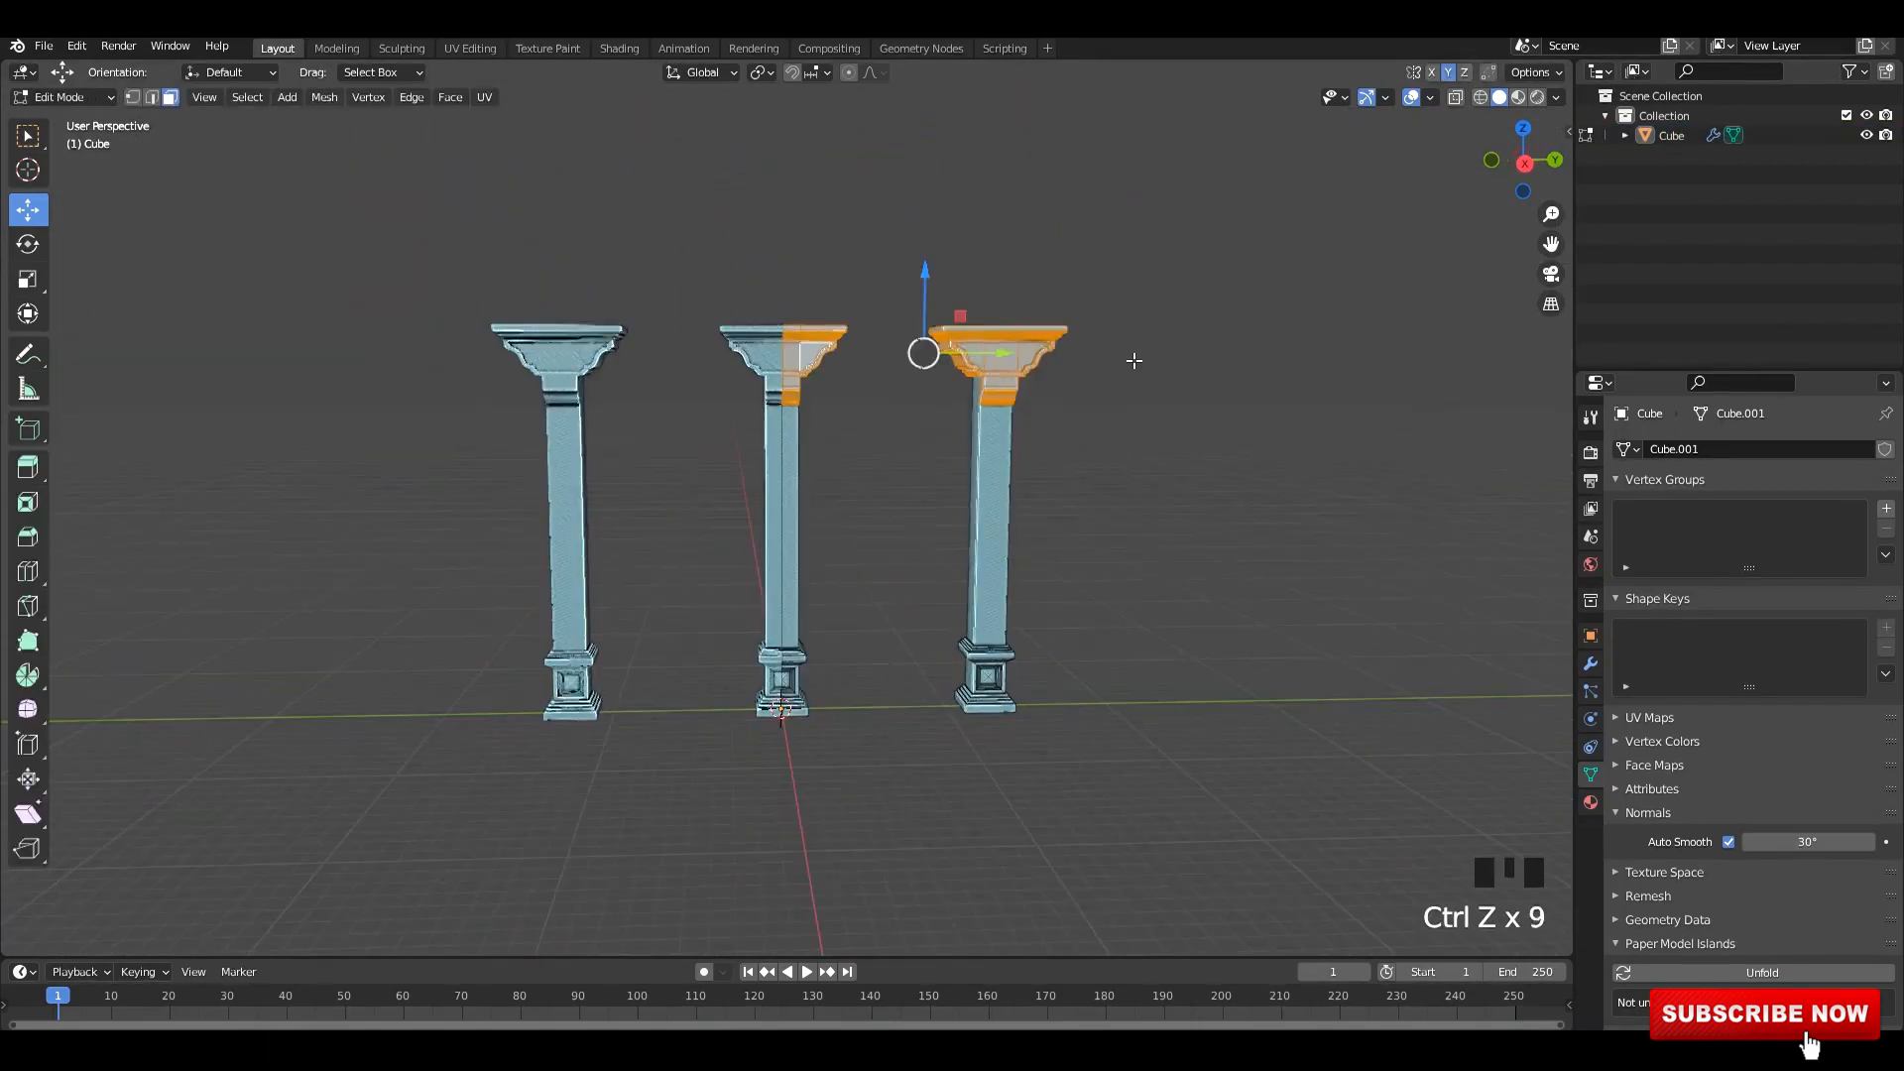
pyautogui.hotkey('ctrl', 'z')
pyautogui.hotkey('ctrl', 'z')
pyautogui.hotkey('ctrl', 'z')
pyautogui.hotkey('ctrl', 'z')
pyautogui.hotkey('ctrl', 'z')
pyautogui.hotkey('ctrl', 'z')
pyautogui.hotkey('ctrl', 'z')
pyautogui.hotkey('ctrl', 'z')
pyautogui.hotkey('ctrl', 'z')
pyautogui.hotkey('ctrl', 'z')
pyautogui.hotkey('ctrl', 'z')
pyautogui.hotkey('ctrl', 'z')
pyautogui.hotkey('ctrl', 'z')
pyautogui.hotkey('ctrl', 'z')
pyautogui.hotkey('ctrl', 'z')
pyautogui.hotkey('ctrl', 'z')
pyautogui.hotkey('ctrl', 'z')
pyautogui.hotkey('ctrl', 'z')
pyautogui.hotkey('ctrl', 'z')
pyautogui.hotkey('ctrl', 'z')
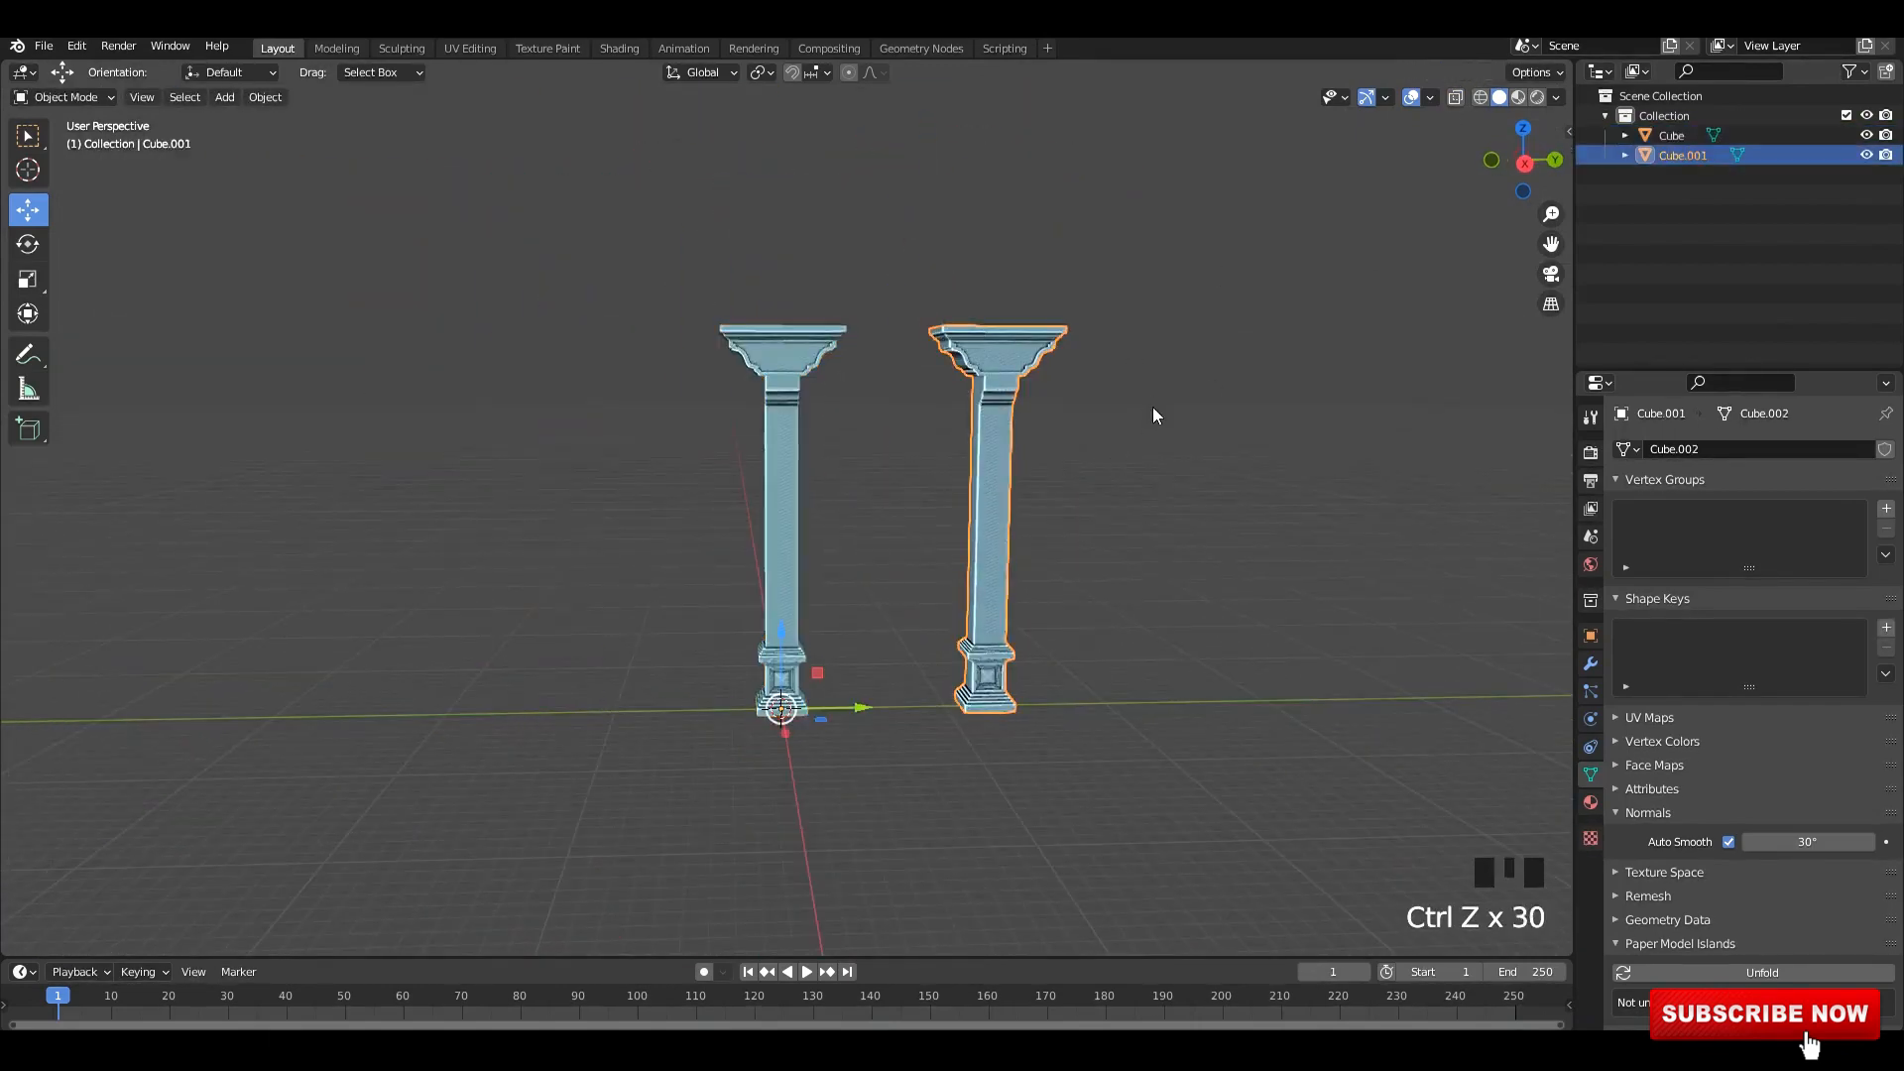
# - Delete the duplicated column
pyautogui.press('Tab')
pyautogui.press('Tab')
pyautogui.press('Tab')
pyautogui.press('Delete')
# - Duplicate the flat side face of the column's shaft in place and shorten the copy along Z
pyautogui.click(795, 599)
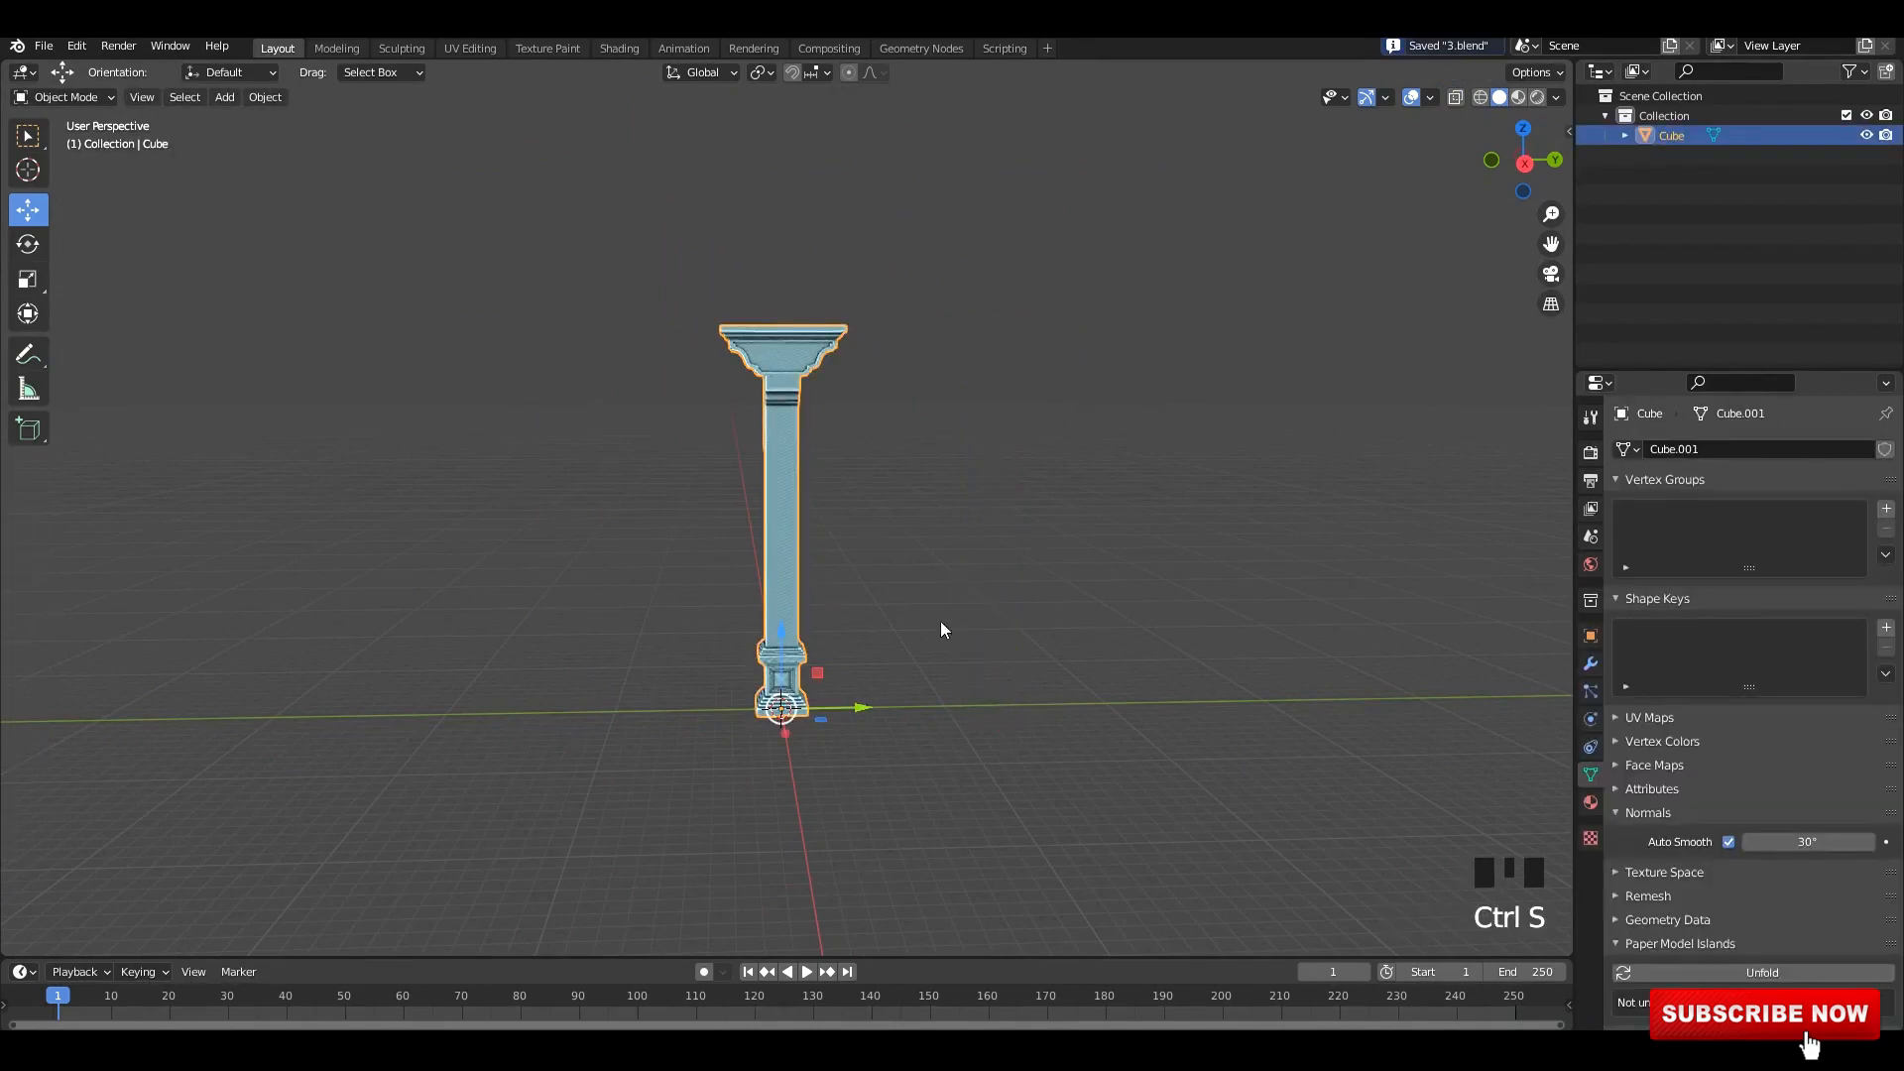
pyautogui.press('Tab')
pyautogui.scroll(3, 782, 555)
pyautogui.moveTo(783, 555); pyautogui.dragTo(823, 596, button='middle')
pyautogui.hotkey('shift', 'd')
pyautogui.rightClick(926, 571)
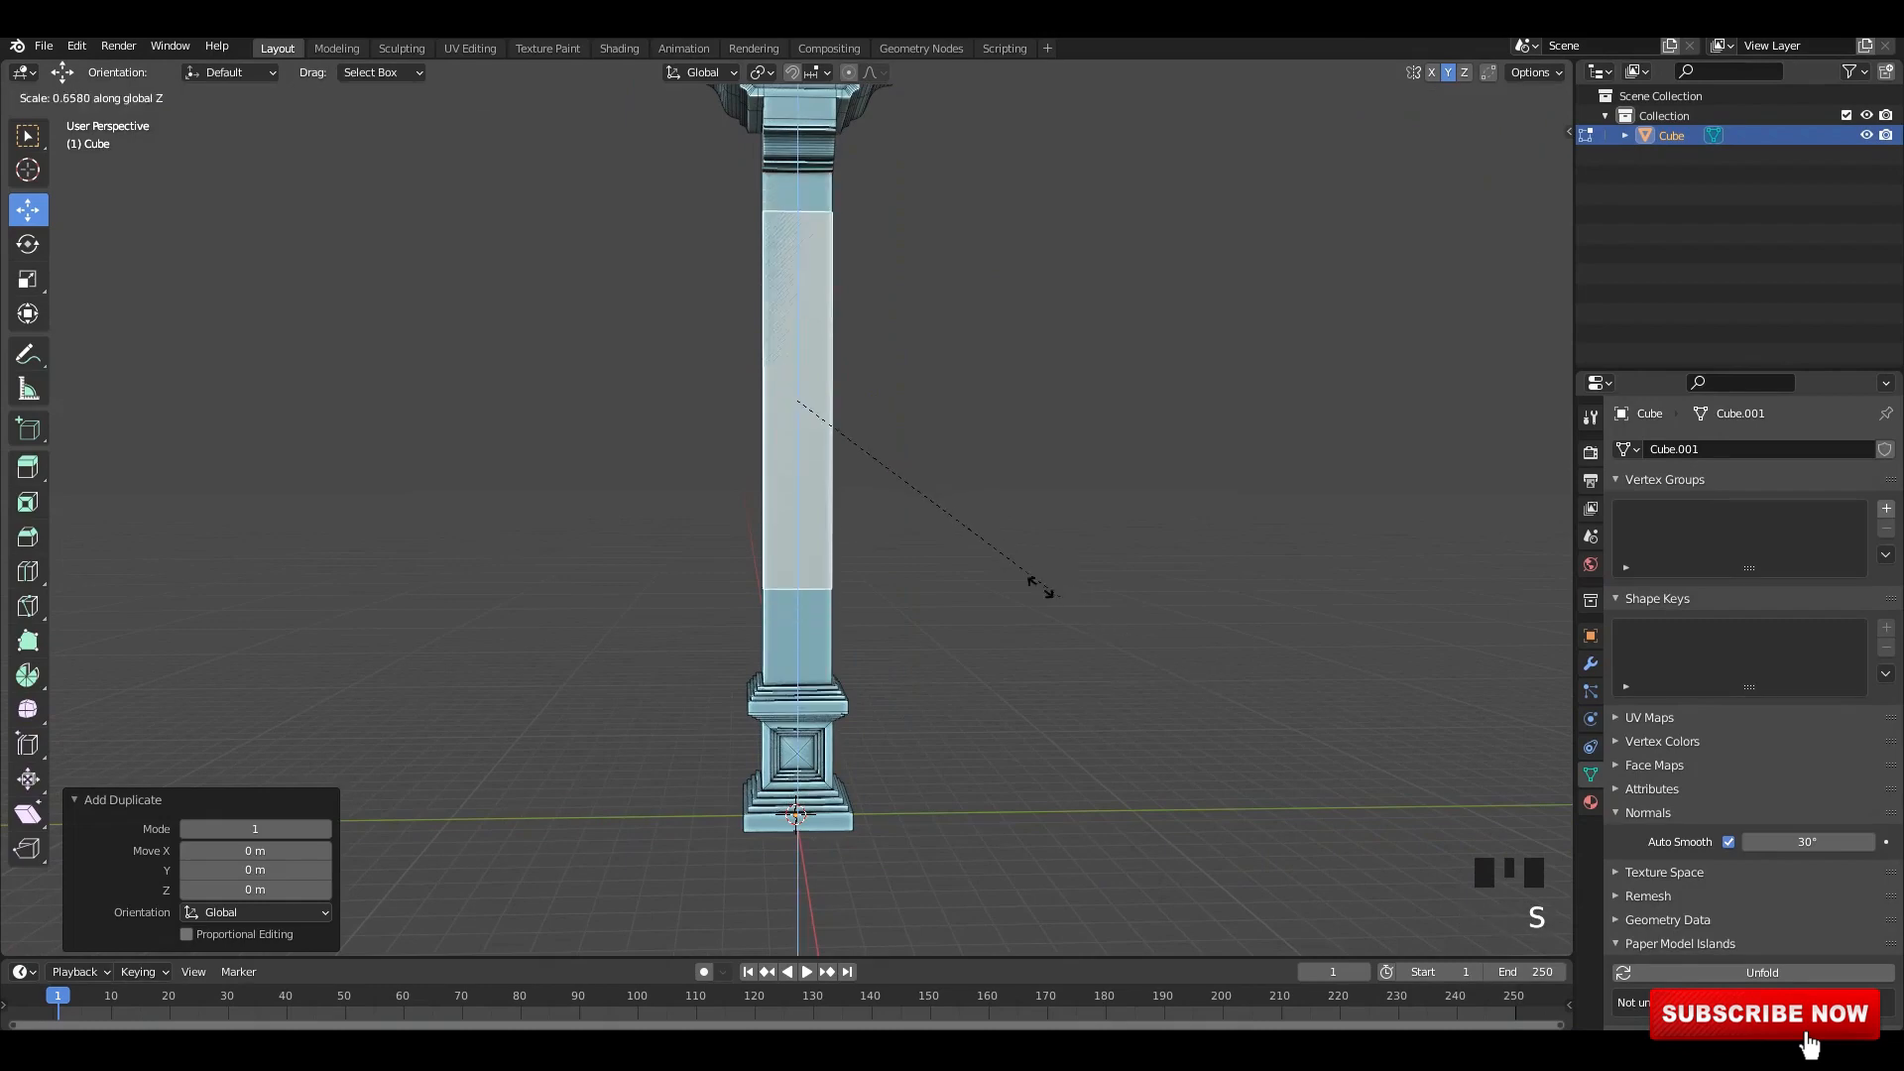
# - Lower the duplicated shaft face about 4.81 m along Z so it sits above the pedestal
pyautogui.moveTo(799, 335); pyautogui.dragTo(806, 489)
pyautogui.moveTo(839, 489); pyautogui.dragTo(852, 535, button='middle')
pyautogui.scroll(3, 853, 535)
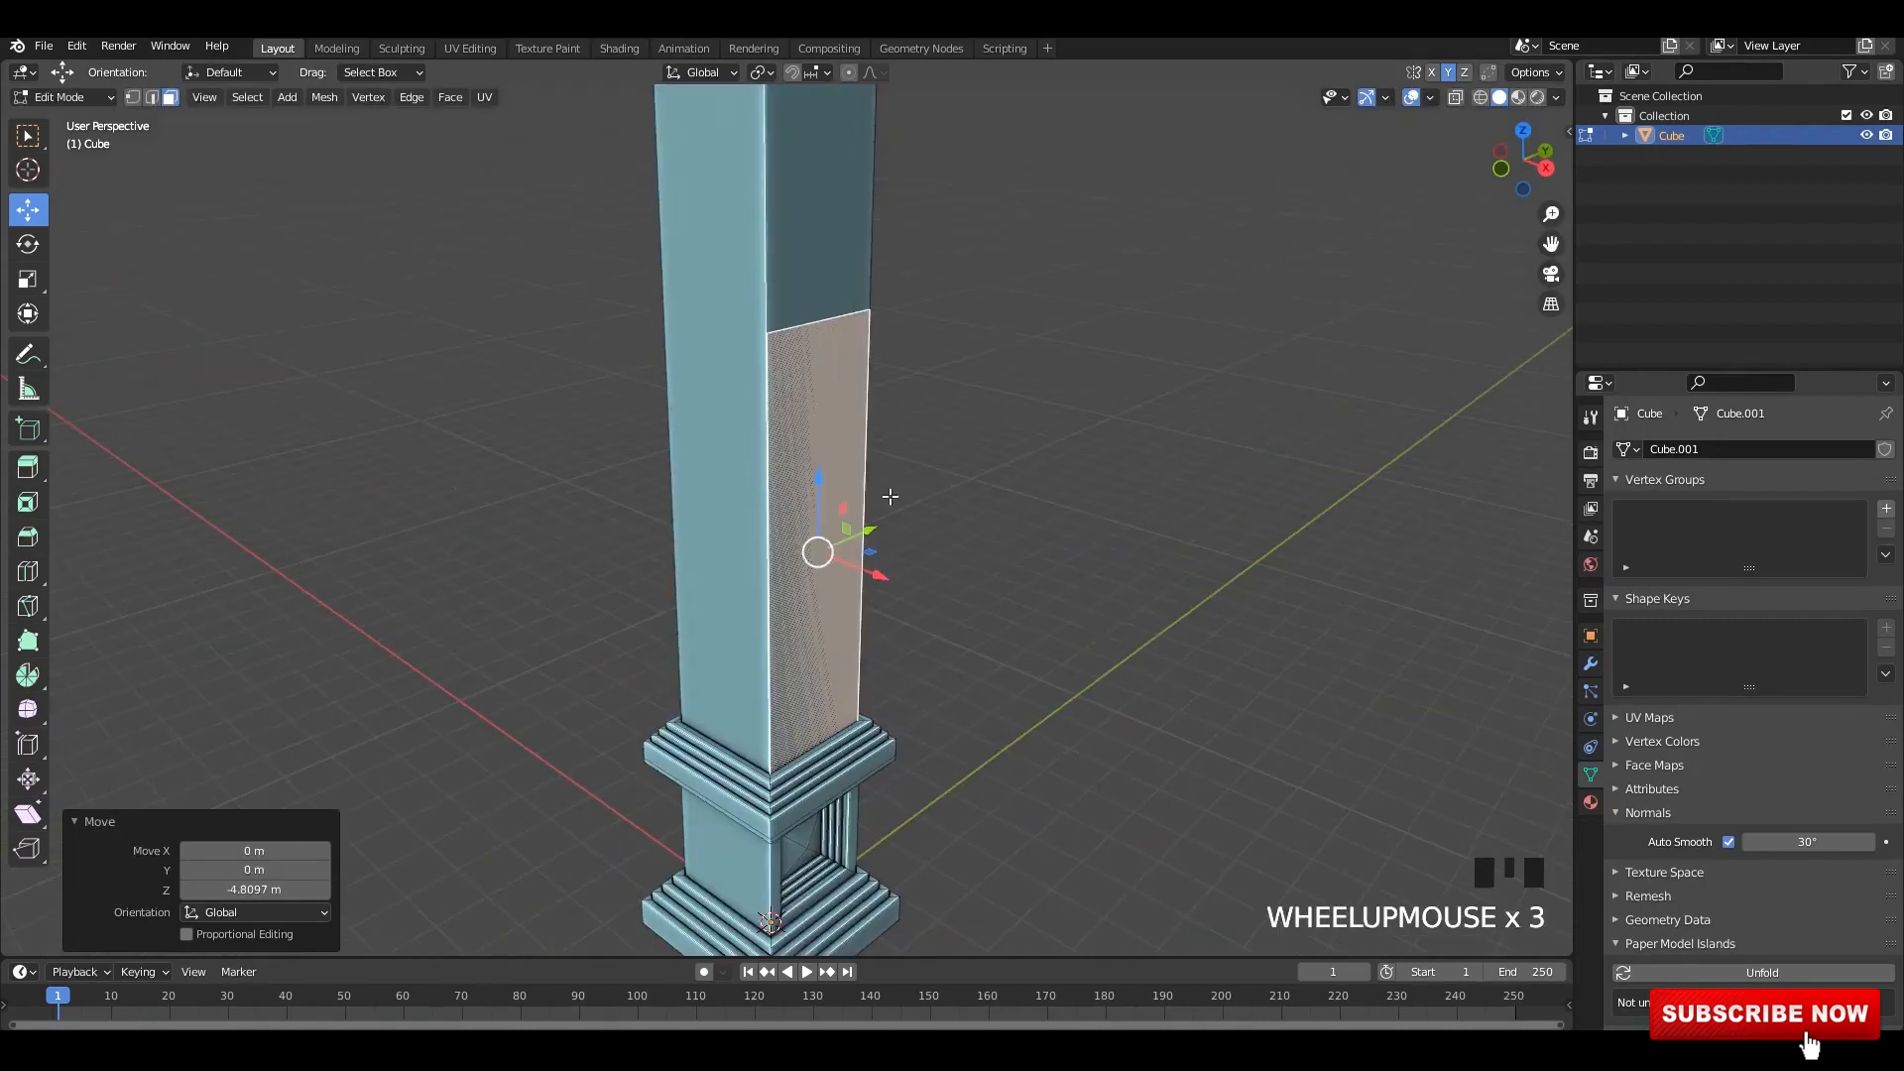
pyautogui.hotkey('ctrl', 'z')
# - Scale the duplicated face along Y into a narrow vertical strip and shift it to the shaft's side edge
pyautogui.keyDown('shift'); pyautogui.moveTo(973, 493); pyautogui.dragTo(1096, 565, button='middle'); pyautogui.keyUp('shift')
pyautogui.press('s')
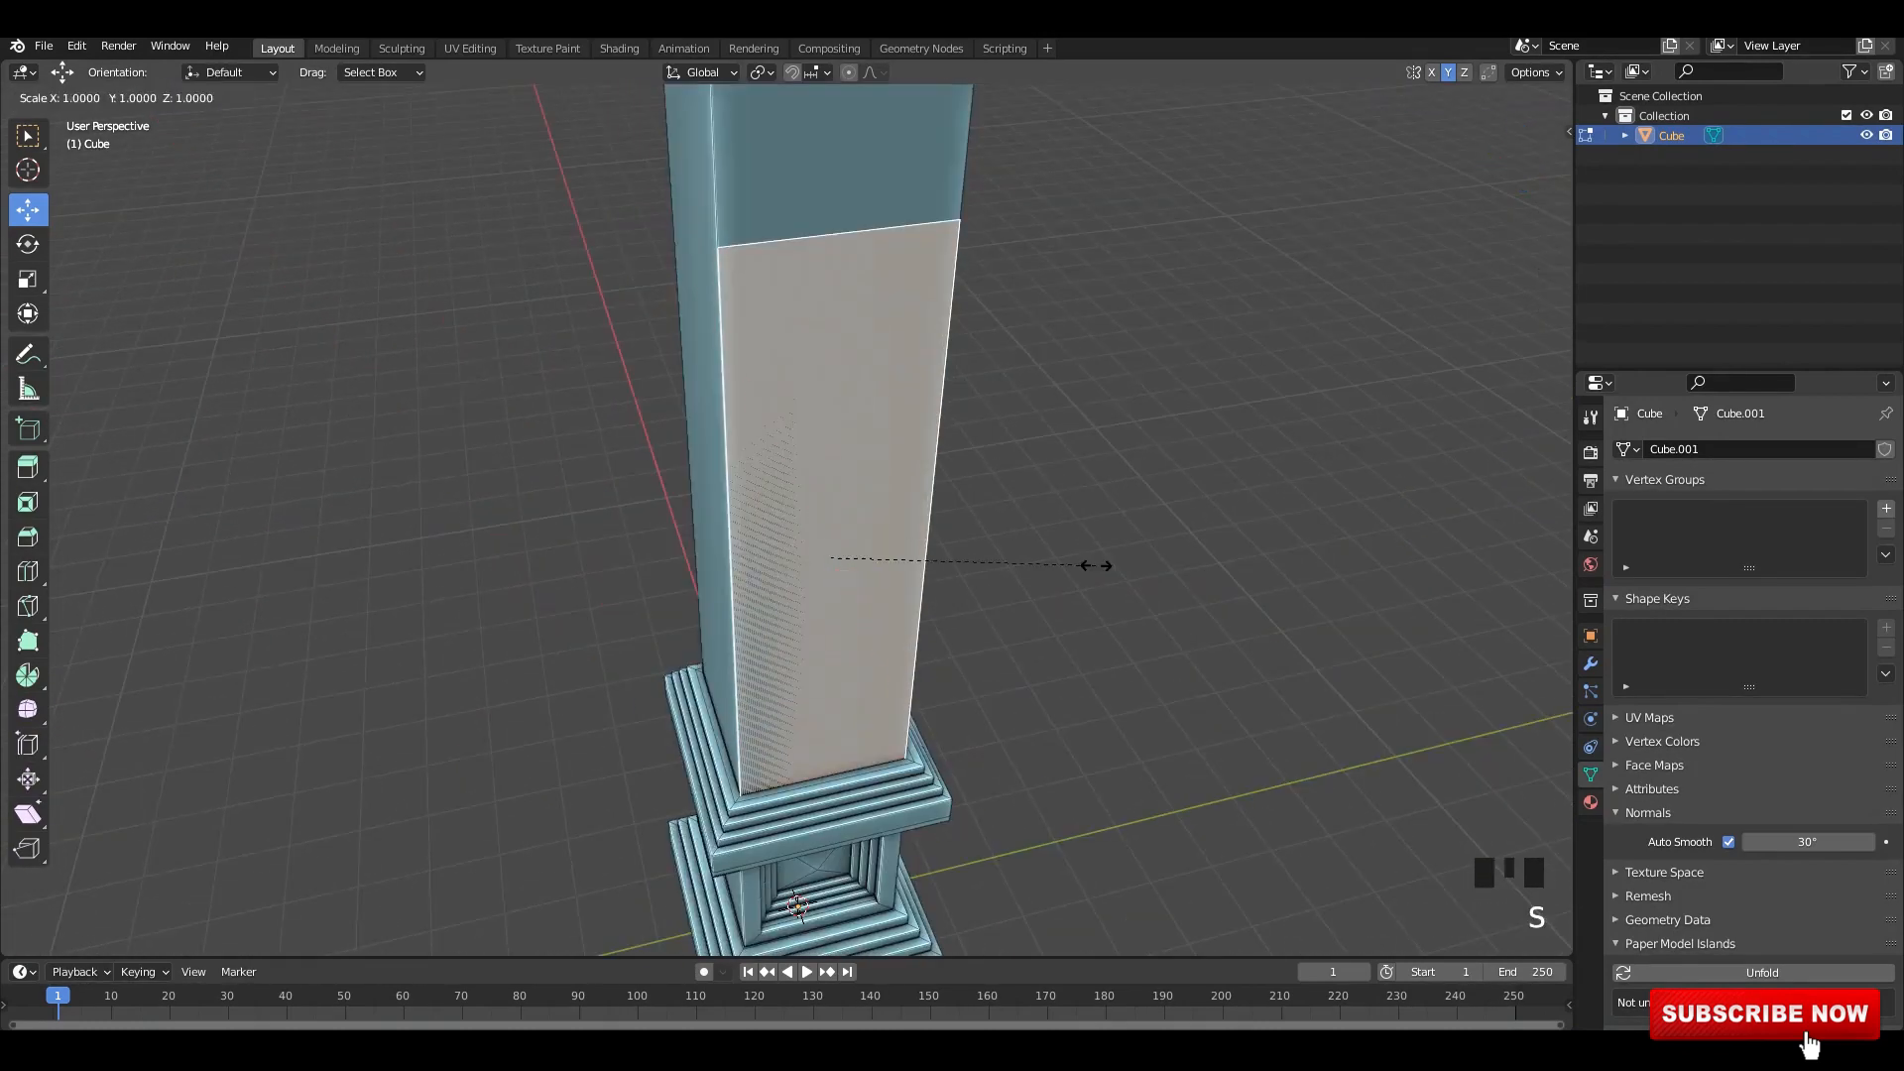
pyautogui.press('y')
pyautogui.click(853, 554)
pyautogui.moveTo(904, 545); pyautogui.dragTo(986, 526)
pyautogui.hotkey('ctrl', 'z')
pyautogui.keyDown('alt'); pyautogui.moveTo(986, 526); pyautogui.dragTo(1069, 488, button='middle'); pyautogui.keyUp('alt')
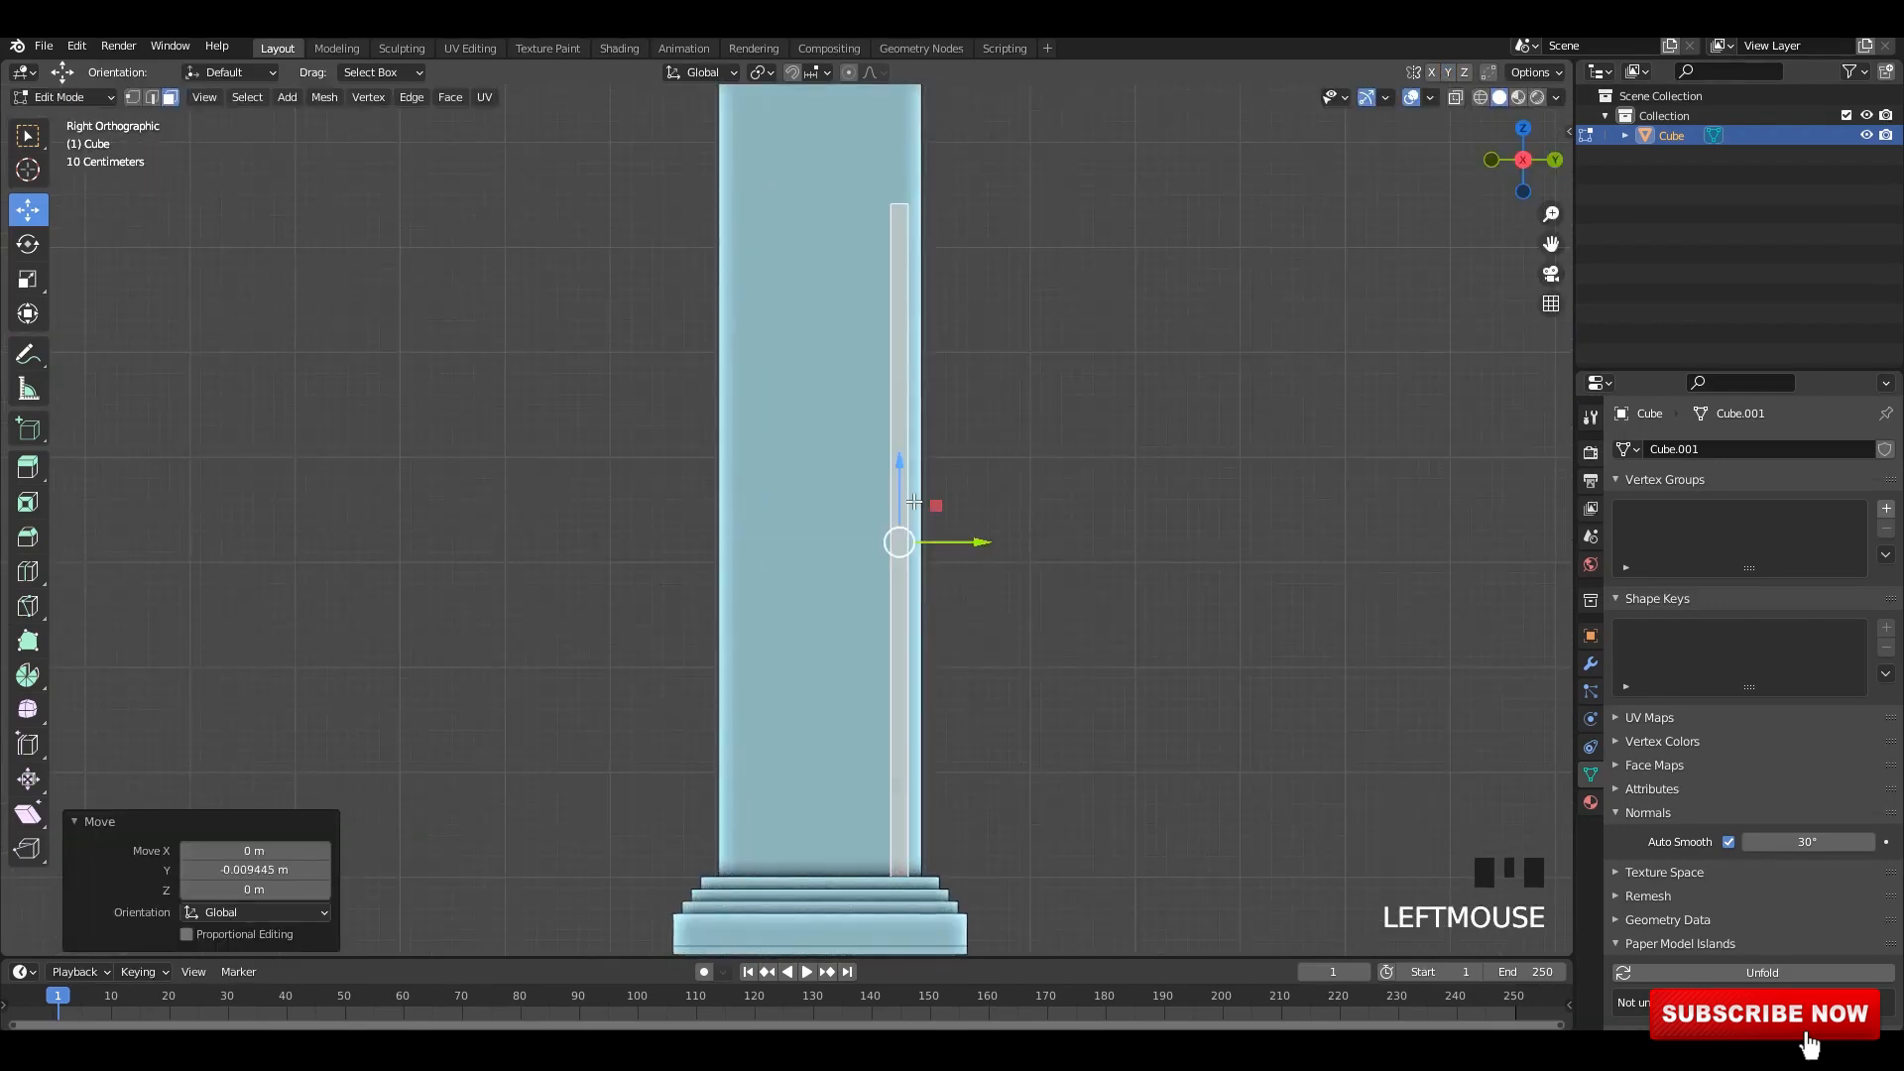
# - Extrude the narrow vertical strip outward from the column's shaft
pyautogui.press('e')
pyautogui.moveTo(914, 502); pyautogui.dragTo(996, 678, button='middle')
pyautogui.click(1004, 565)
pyautogui.scroll(1, 996, 678)
# - Bevel the two long outer vertical edges of the extruded strip
pyautogui.press('2')
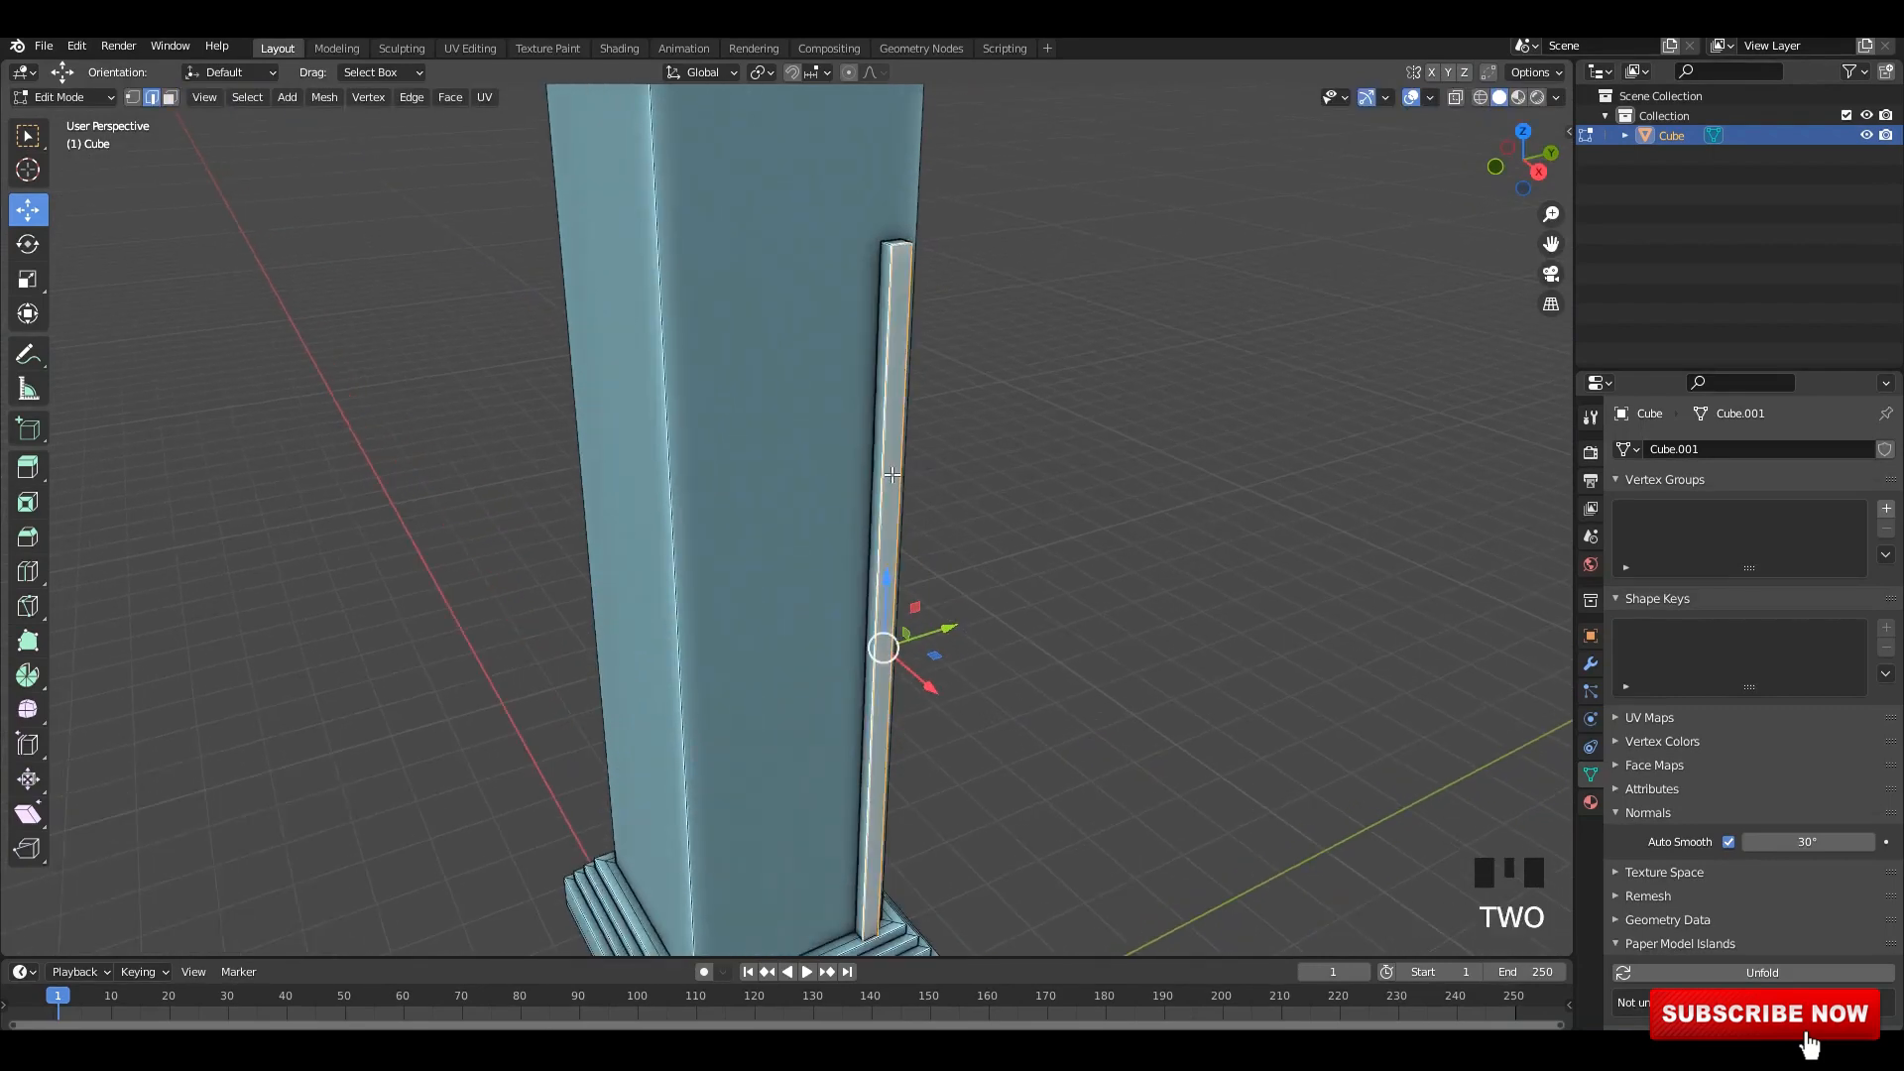
pyautogui.moveTo(995, 409); pyautogui.dragTo(1031, 477, button='middle')
pyautogui.scroll(2, 1032, 476)
pyautogui.hotkey('ctrl', 'b')
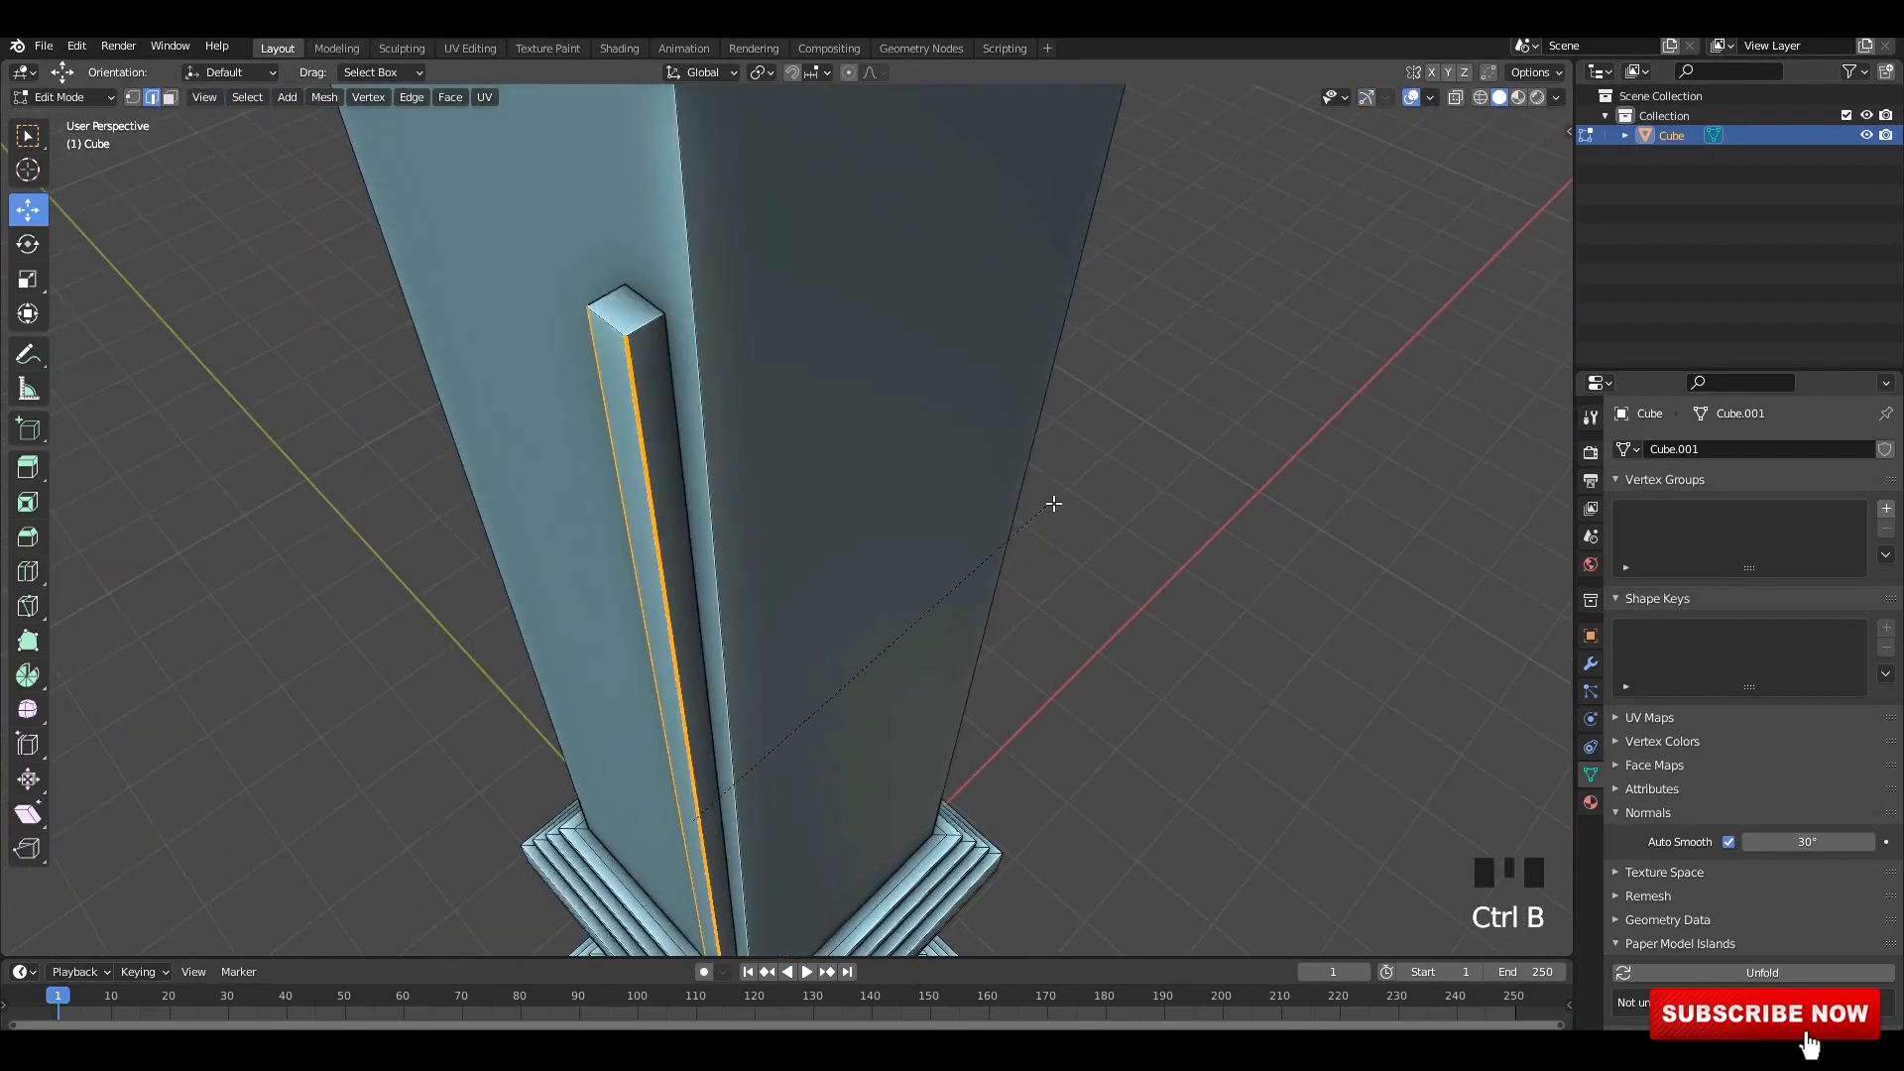
pyautogui.click(1071, 502)
# - Apply all transforms to the column object
pyautogui.press('Tab')
pyautogui.moveTo(820, 439); pyautogui.dragTo(896, 413, button='middle')
pyautogui.hotkey('ctrl', 'a')
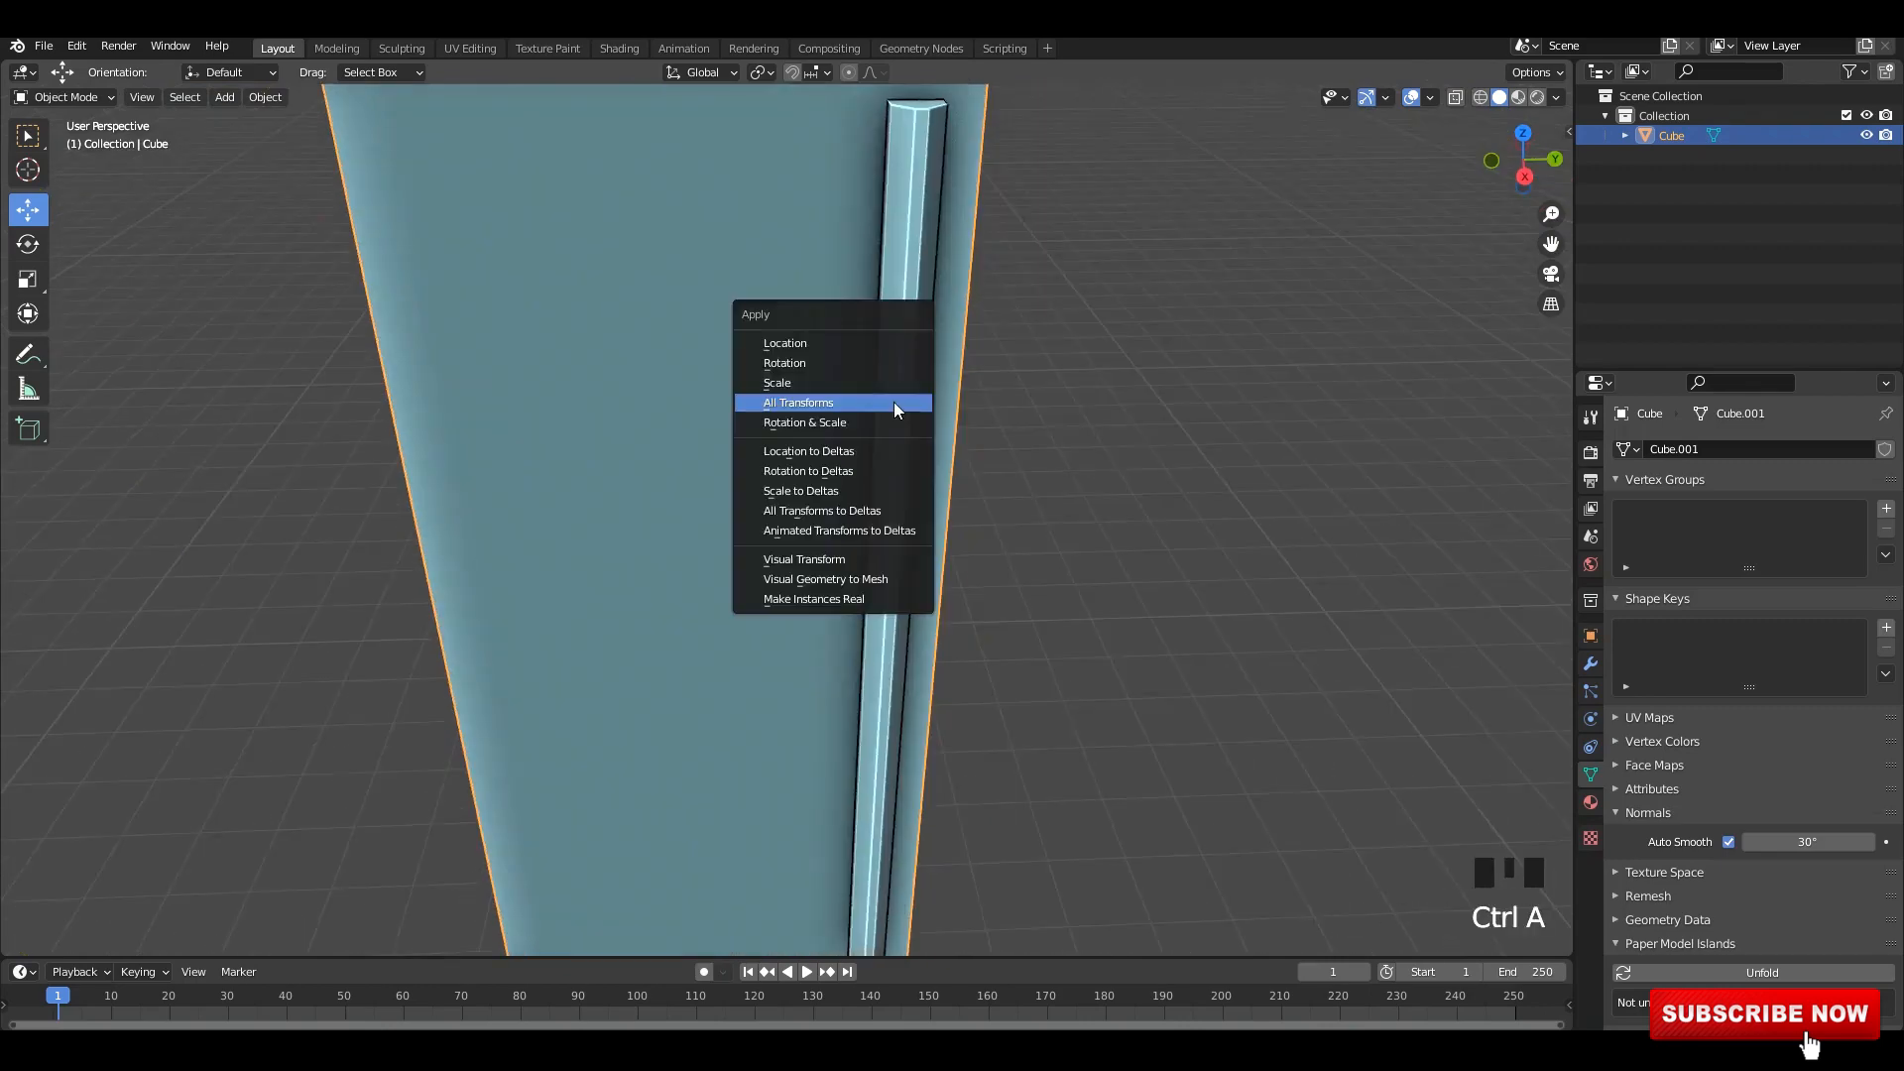
pyautogui.click(897, 411)
# - Select the entire beveled strip on the shaft's side face as linked geometry
pyautogui.press('Tab')
pyautogui.press('l')
pyautogui.scroll(-3, 1035, 525)
pyautogui.press('KP_3')
pyautogui.keyDown('shift'); pyautogui.moveTo(1002, 540); pyautogui.dragTo(931, 455, button='middle'); pyautogui.keyUp('shift')
pyautogui.scroll(3, 934, 459)
pyautogui.hotkey('alt', 'z')
pyautogui.keyDown('shift'); pyautogui.moveTo(967, 684); pyautogui.dragTo(1026, 461, button='middle'); pyautogui.keyUp('shift')
# - Try to duplicate the beveled strip alongside itself on the shaft
pyautogui.hotkey('shift', 'd')
pyautogui.moveTo(982, 431); pyautogui.dragTo(933, 439)
pyautogui.hotkey('ctrl', 'z')
pyautogui.hotkey('ctrl', 'z')
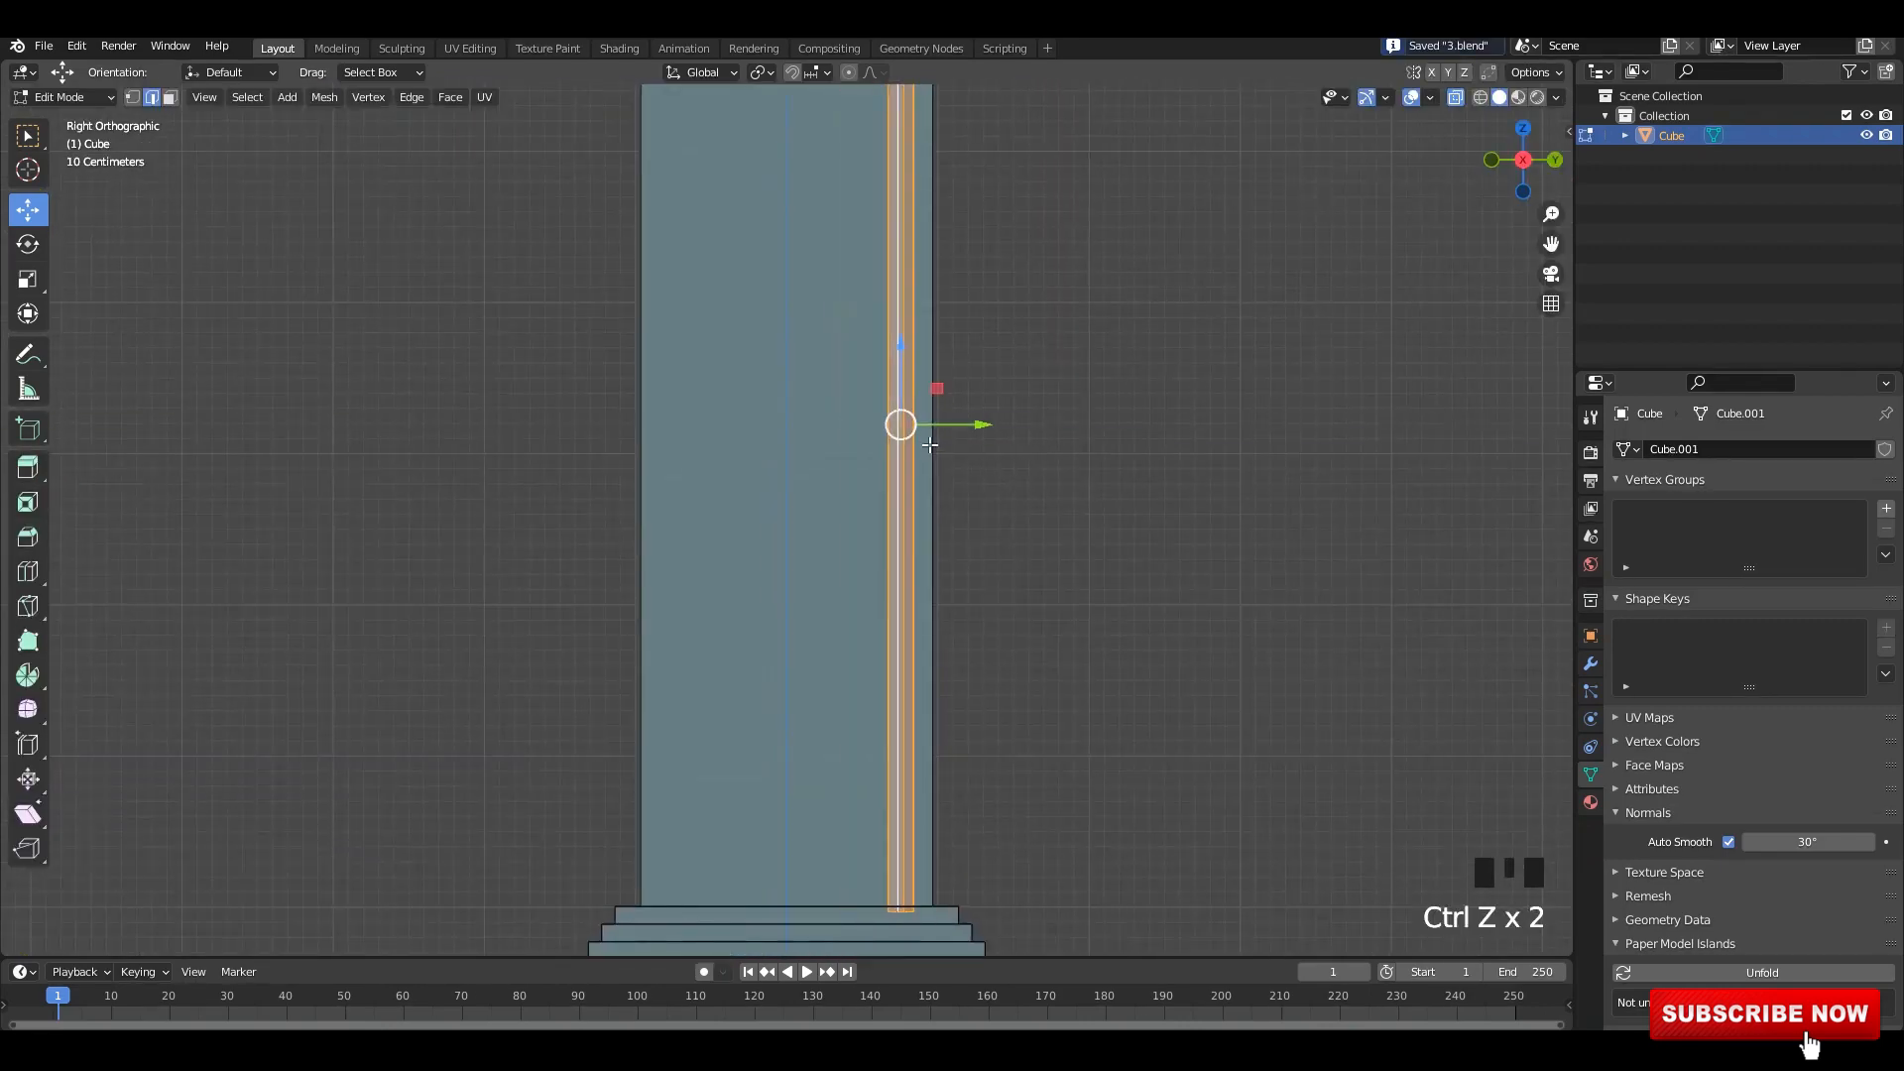
# - Separate the beveled strip from the column into its own object and apply its transforms
pyautogui.hotkey('alt', 'z')
pyautogui.press('Tab')
pyautogui.click(861, 480)
pyautogui.scroll(-5, 867, 493)
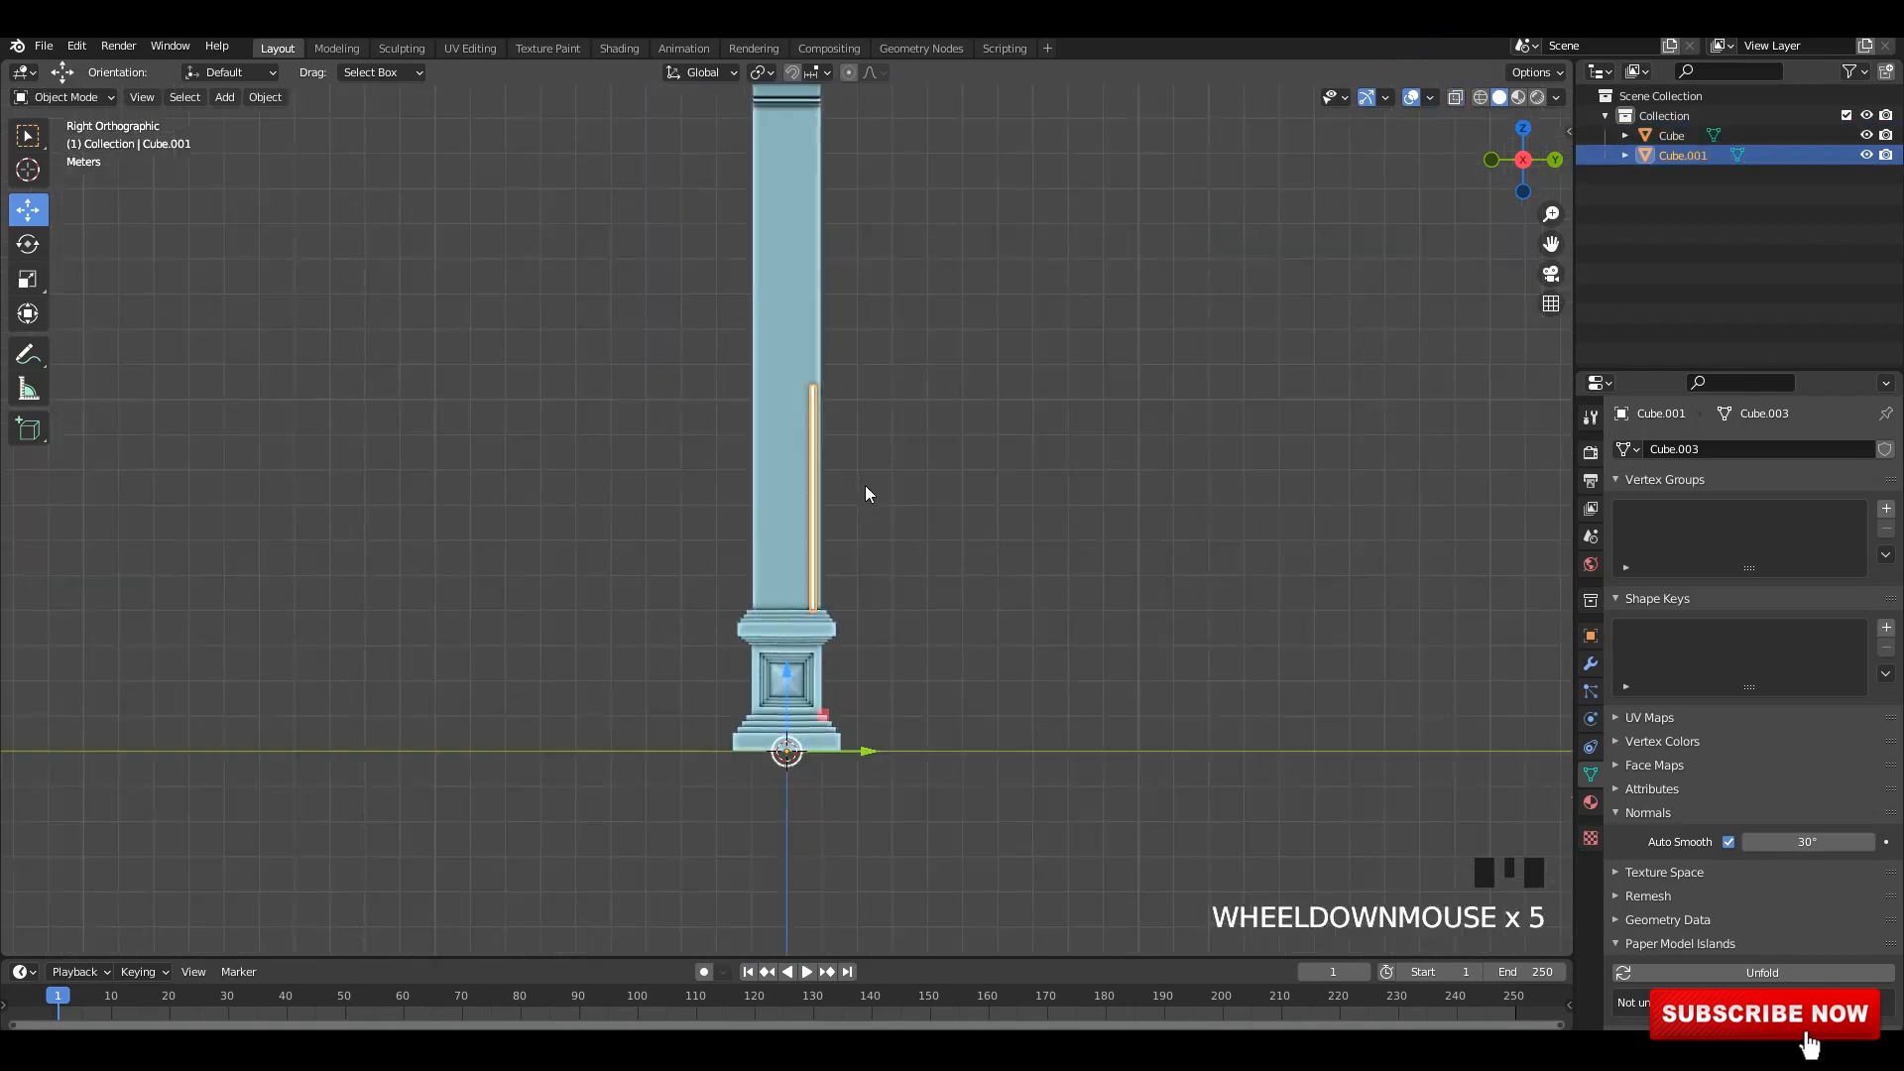
pyautogui.hotkey('ctrl', 'a')
pyautogui.click(1052, 522)
# - Add an Array modifier to the strip with a count of 12 and a relative offset of X 0, Y 1
pyautogui.scroll(3, 1054, 523)
pyautogui.click(1592, 663)
pyautogui.click(1649, 450)
pyautogui.click(1498, 497)
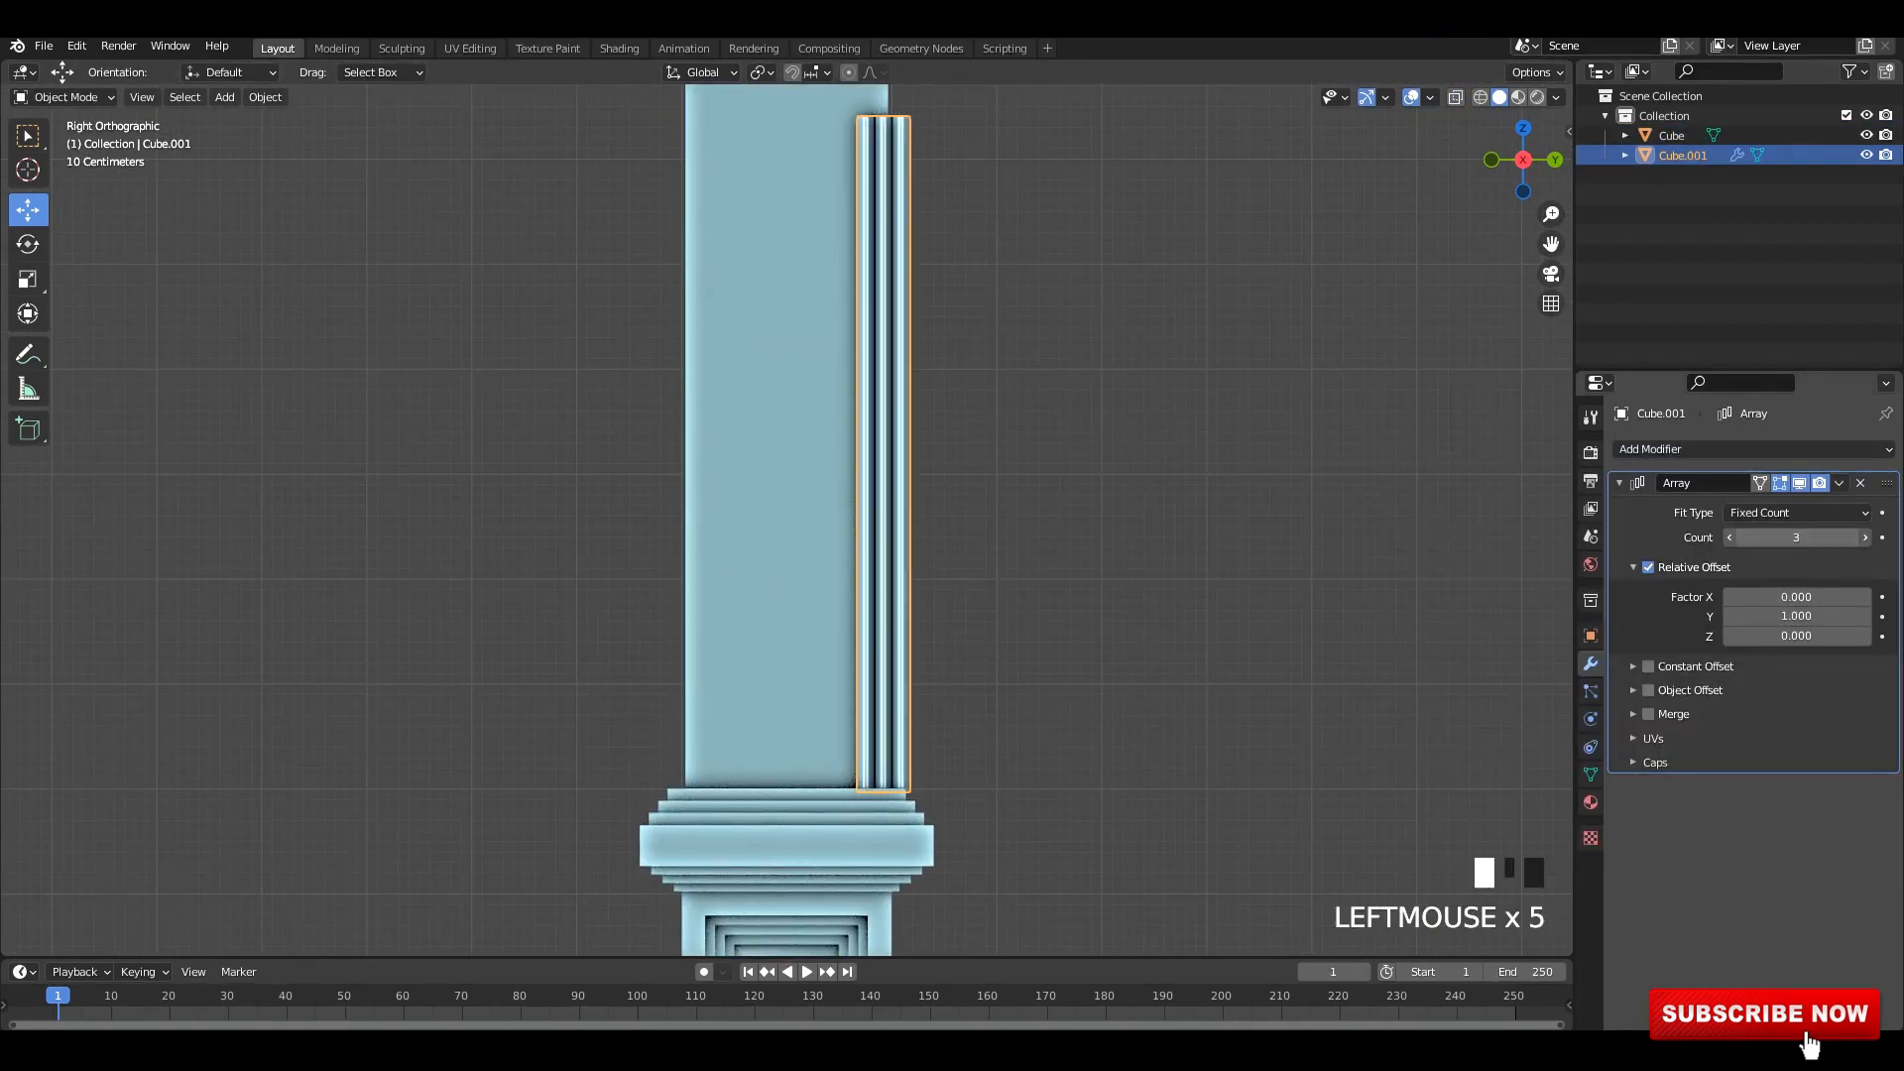
pyautogui.moveTo(1796, 536); pyautogui.dragTo(1808, 594)
# - Set the strip's origin to its geometry and move the array about -1.63 m along Y onto the shaft
pyautogui.scroll(-3, 922, 498)
pyautogui.rightClick(920, 498)
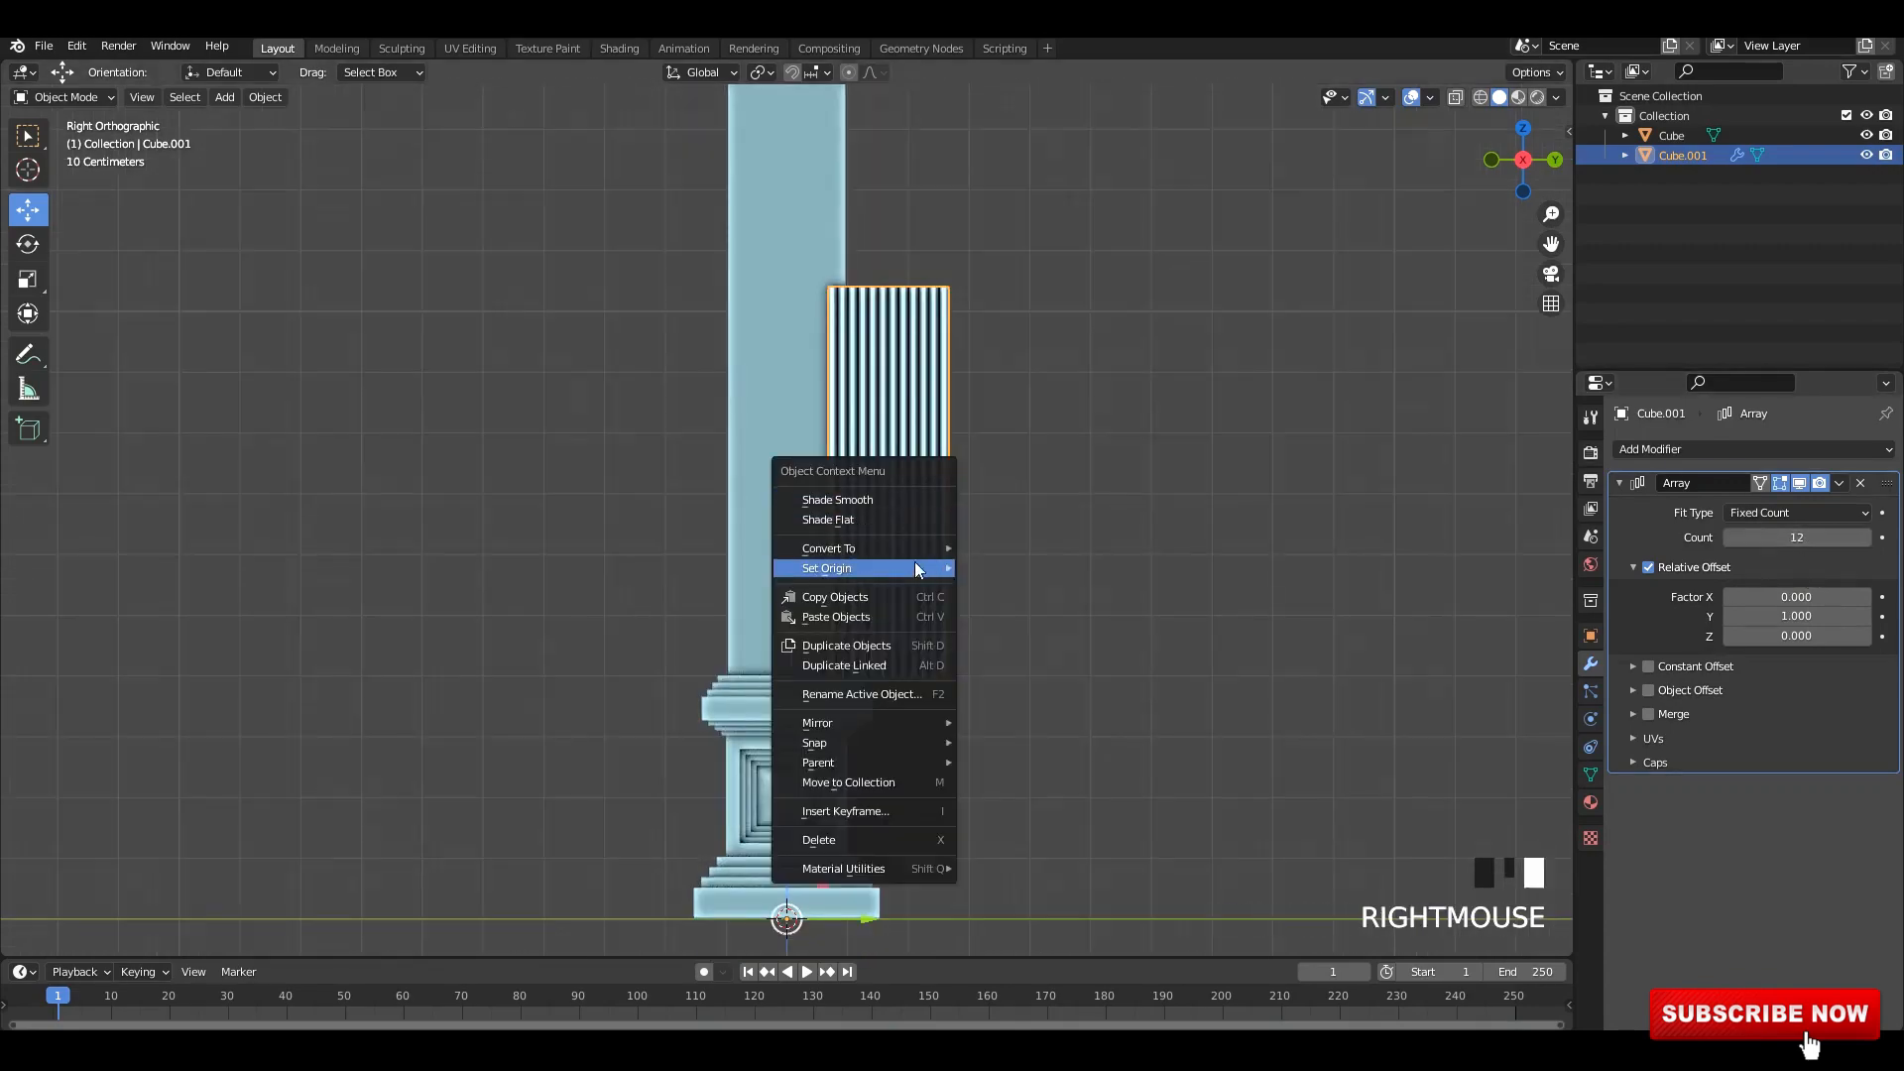
pyautogui.moveTo(916, 565)
pyautogui.click(1006, 588)
pyautogui.scroll(3, 938, 514)
pyautogui.moveTo(887, 451); pyautogui.dragTo(715, 438)
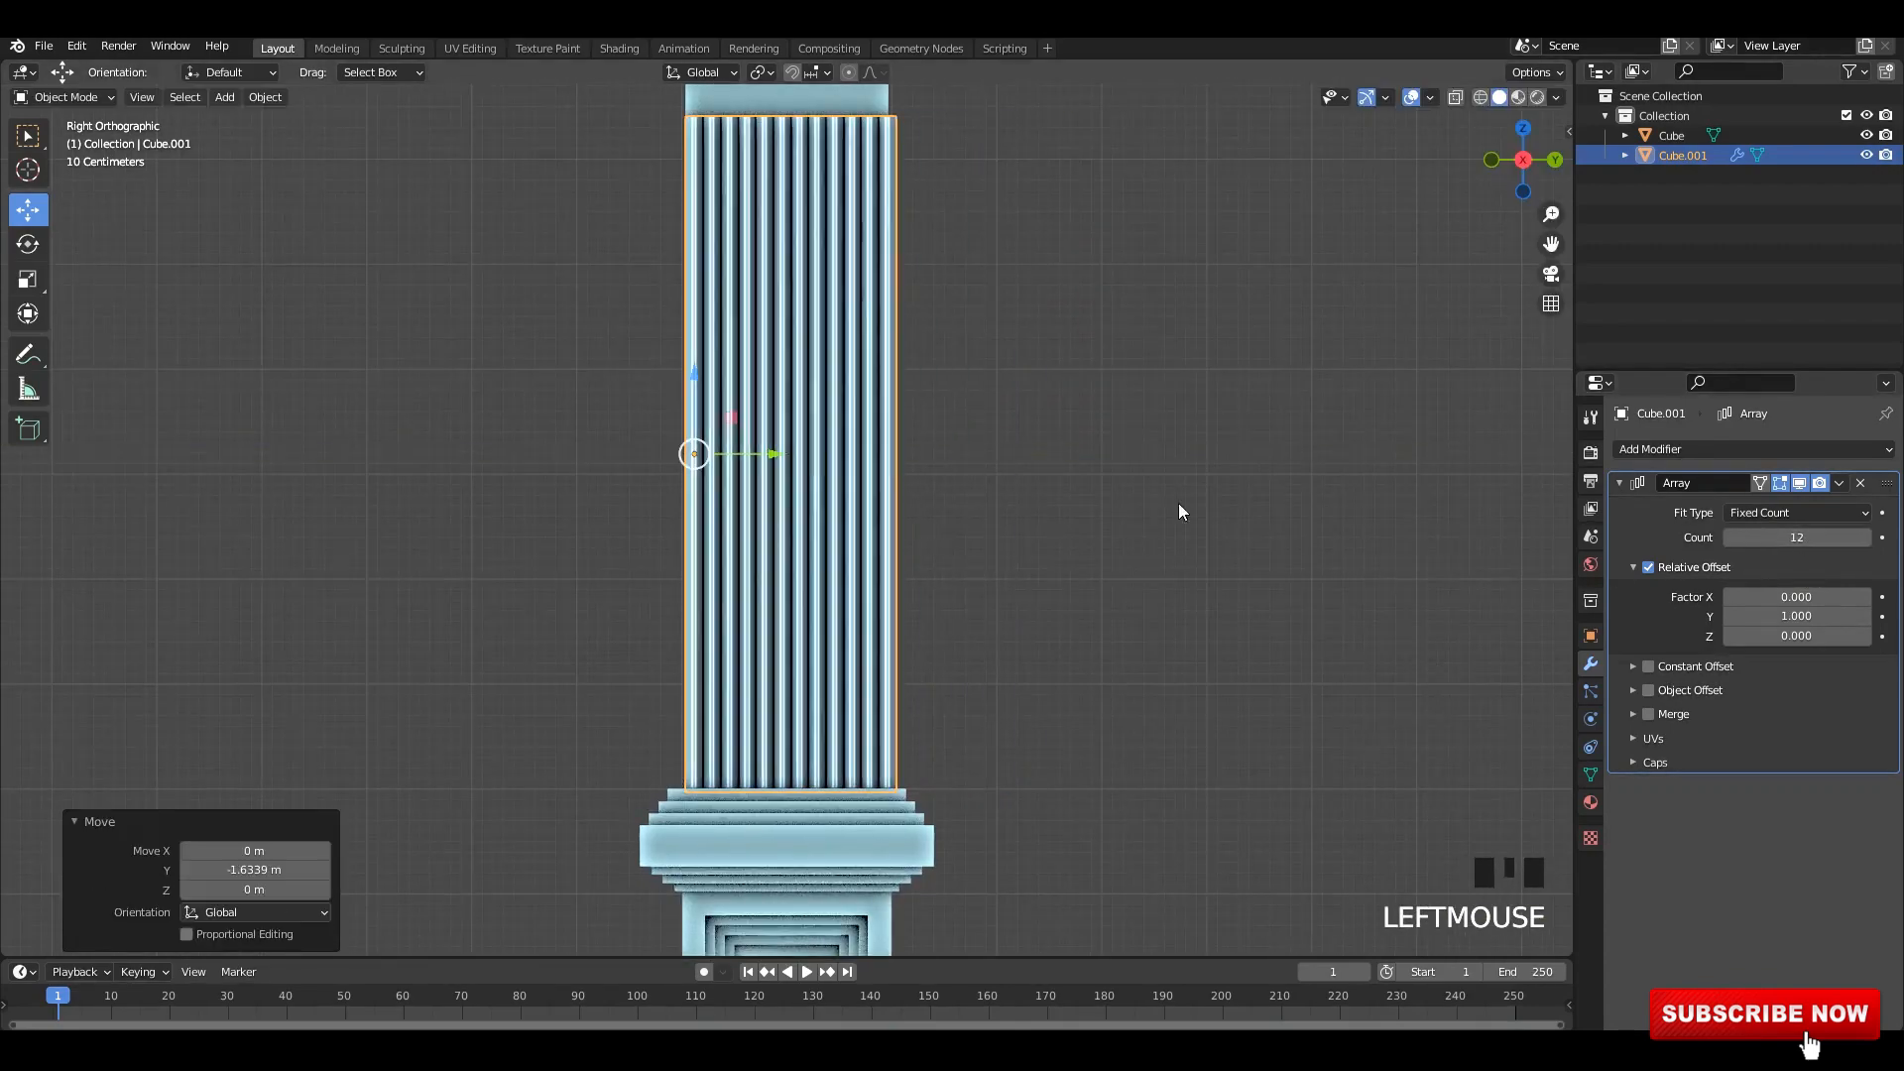
# - Reduce the strip array's count to 11 and nudge the strips along Y to fit across the shaft
pyautogui.click(1728, 538)
pyautogui.click(1728, 537)
pyautogui.scroll(2, 744, 427)
pyautogui.keyDown('shift'); pyautogui.moveTo(738, 416); pyautogui.dragTo(733, 519, button='middle'); pyautogui.keyUp('shift')
pyautogui.moveTo(735, 526); pyautogui.dragTo(742, 529)
pyautogui.click(1865, 537)
pyautogui.click(1020, 516)
# - Examine how the arrayed strips sit on the column's shaft from an angle and from the side
pyautogui.scroll(-5, 1010, 475)
pyautogui.press('Tab')
pyautogui.moveTo(1007, 466); pyautogui.dragTo(996, 412, button='middle')
pyautogui.press('Tab')
pyautogui.click(883, 431)
pyautogui.scroll(-1, 871, 432)
pyautogui.keyDown('alt'); pyautogui.moveTo(997, 412); pyautogui.dragTo(907, 536, button='middle'); pyautogui.keyUp('alt')
pyautogui.click(968, 404)
pyautogui.scroll(-3, 908, 432)
# - Add a horizontal loop cut around the column's shaft at the top of the strips and bevel it into a wide band
pyautogui.click(849, 385)
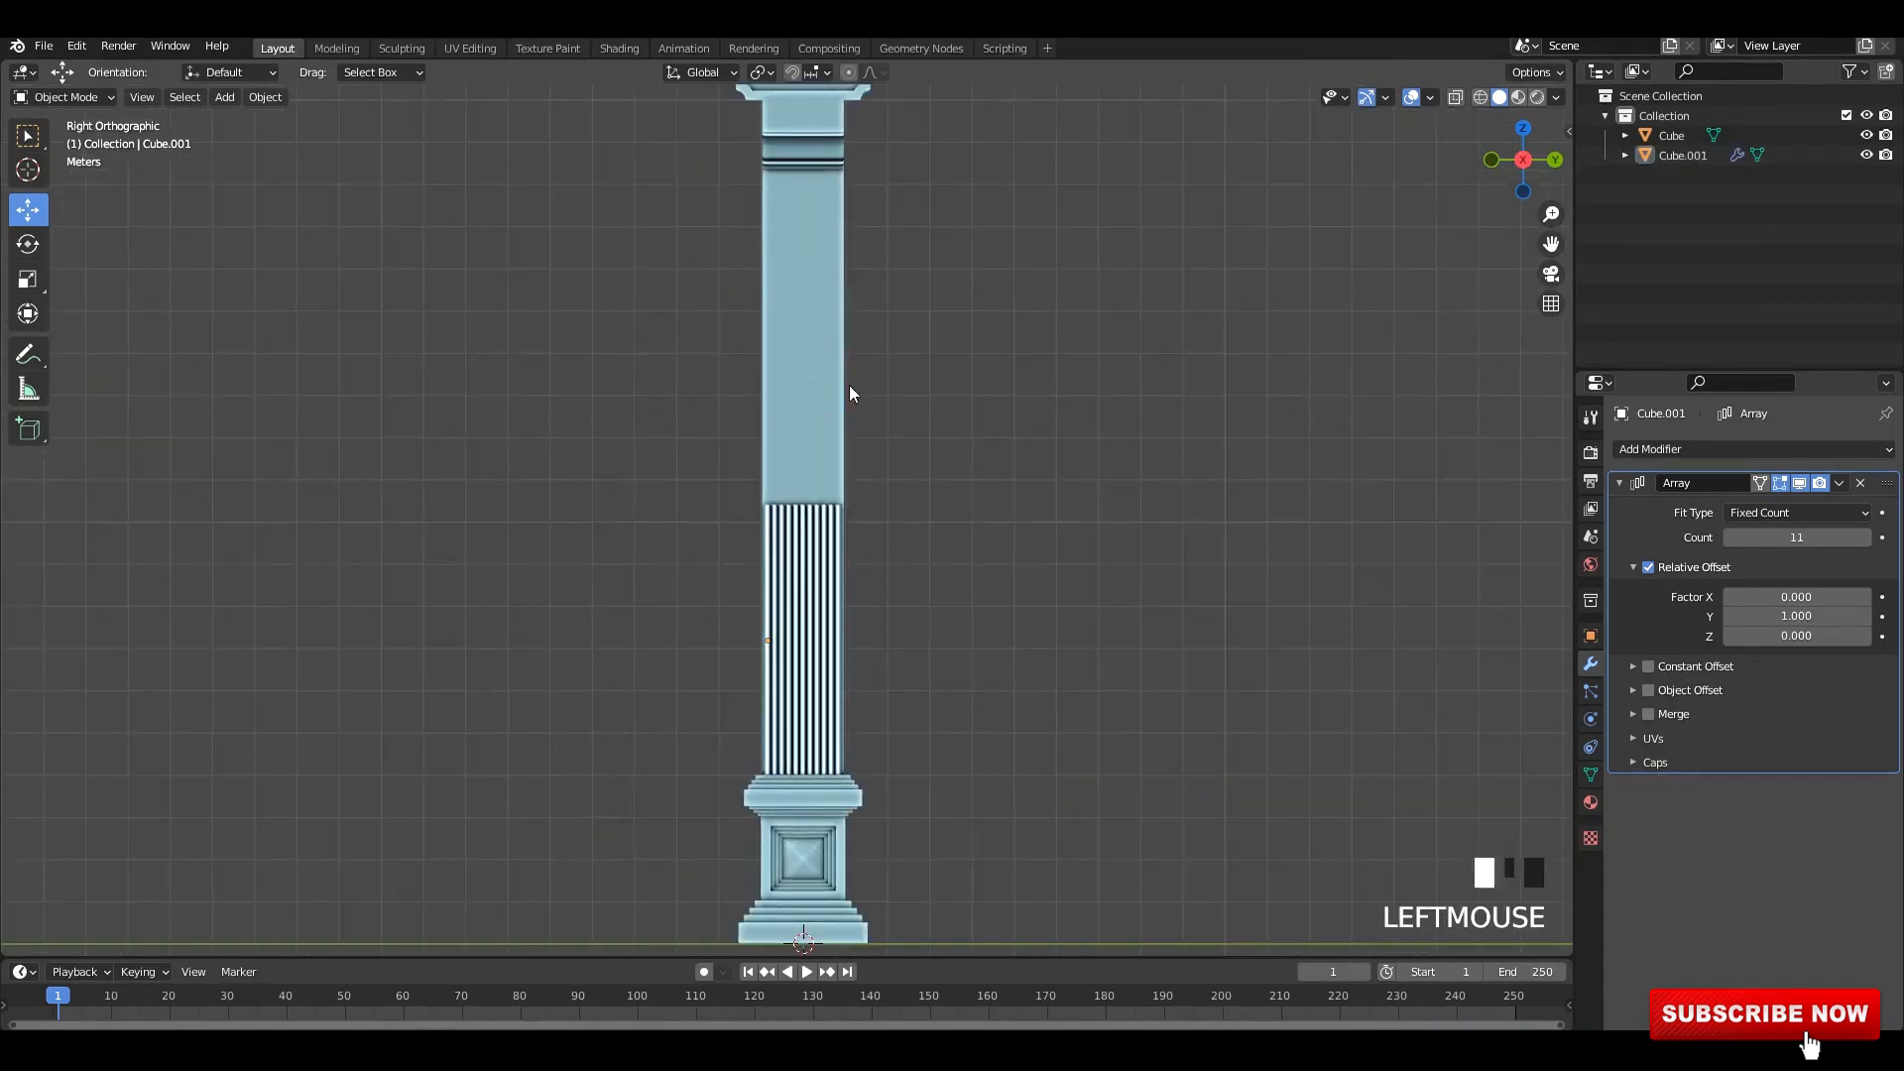
pyautogui.press('Tab')
pyautogui.moveTo(843, 387); pyautogui.dragTo(928, 402, button='middle')
pyautogui.scroll(2, 805, 446)
pyautogui.hotkey('ctrl', 'r')
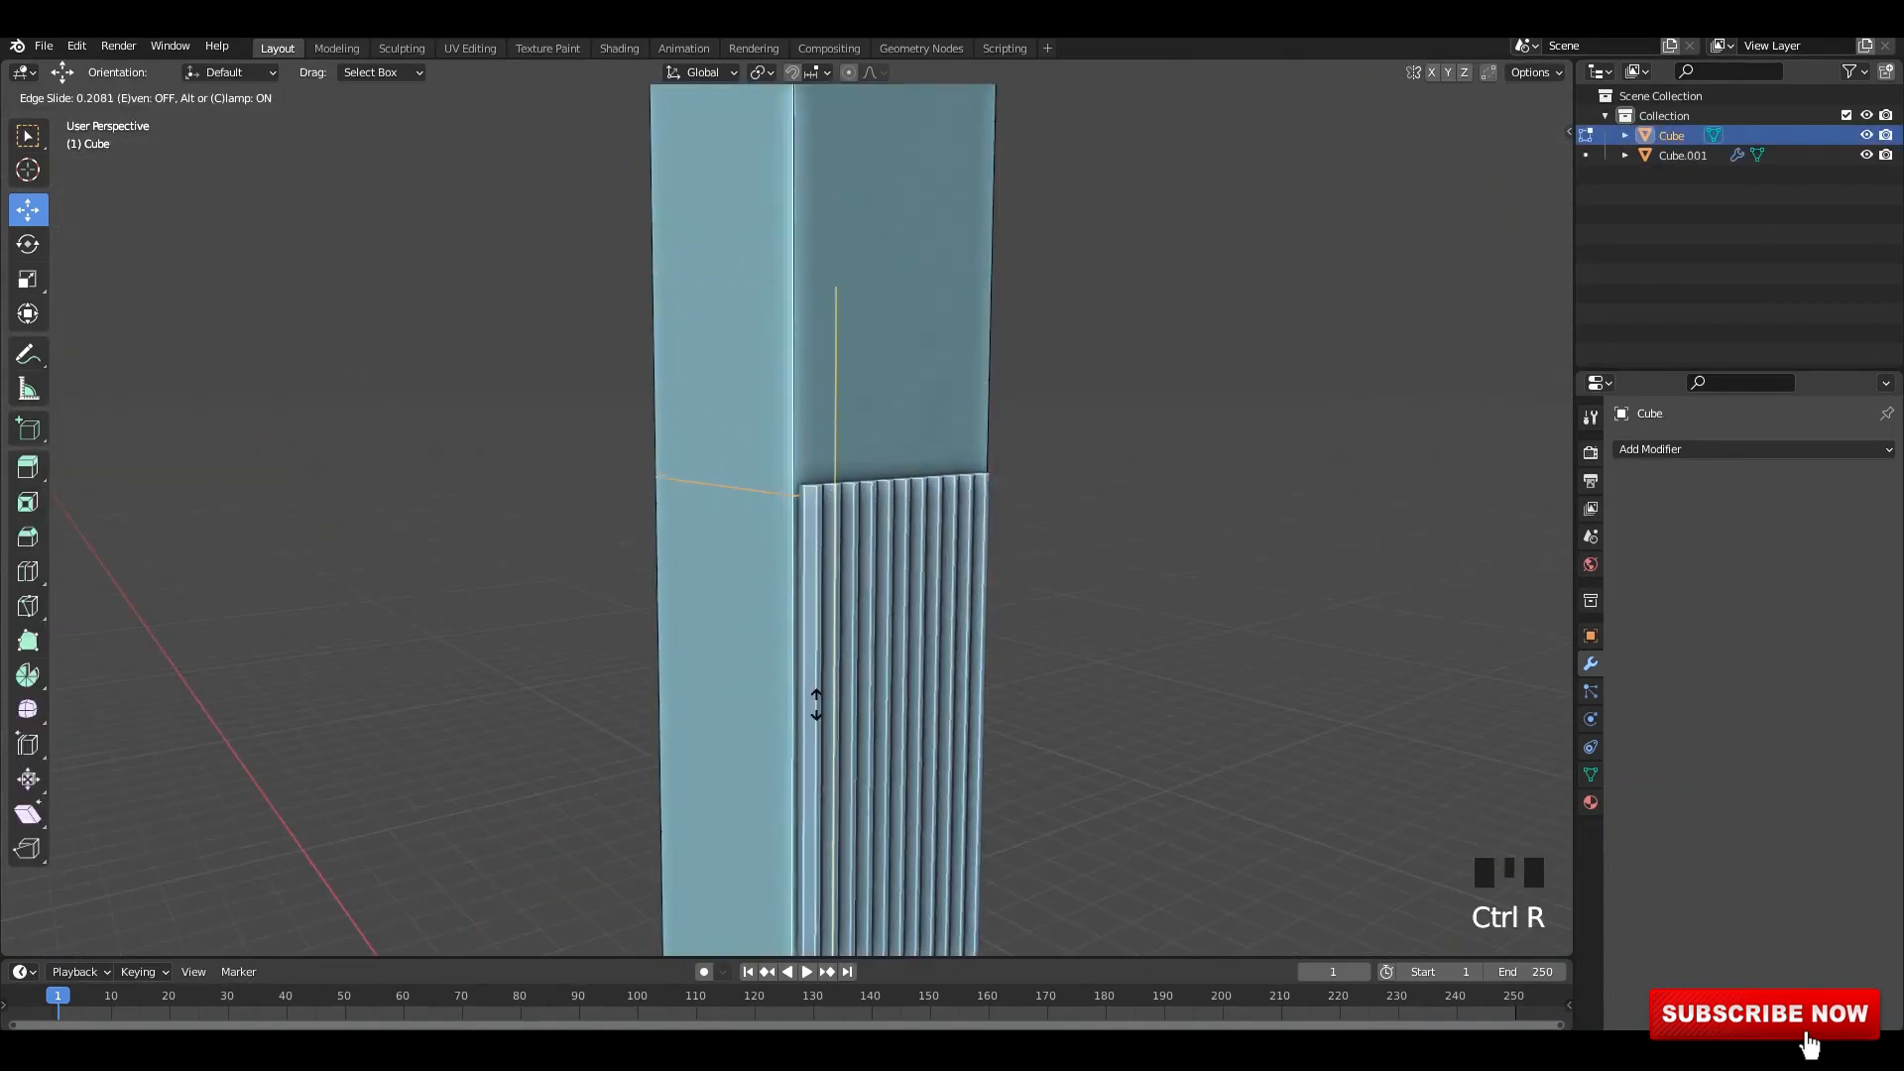
pyautogui.click(800, 674)
pyautogui.moveTo(814, 382)
pyautogui.mouseDown()
pyautogui.moveTo(813, 420)
pyautogui.moveTo(815, 365)
pyautogui.mouseUp()
pyautogui.hotkey('ctrl', 'b')
pyautogui.click(1289, 738)
# - Extrude the band of faces around the shaft and fatten it outward by about 0.398 m with Offset Even enabled
pyautogui.press('3')
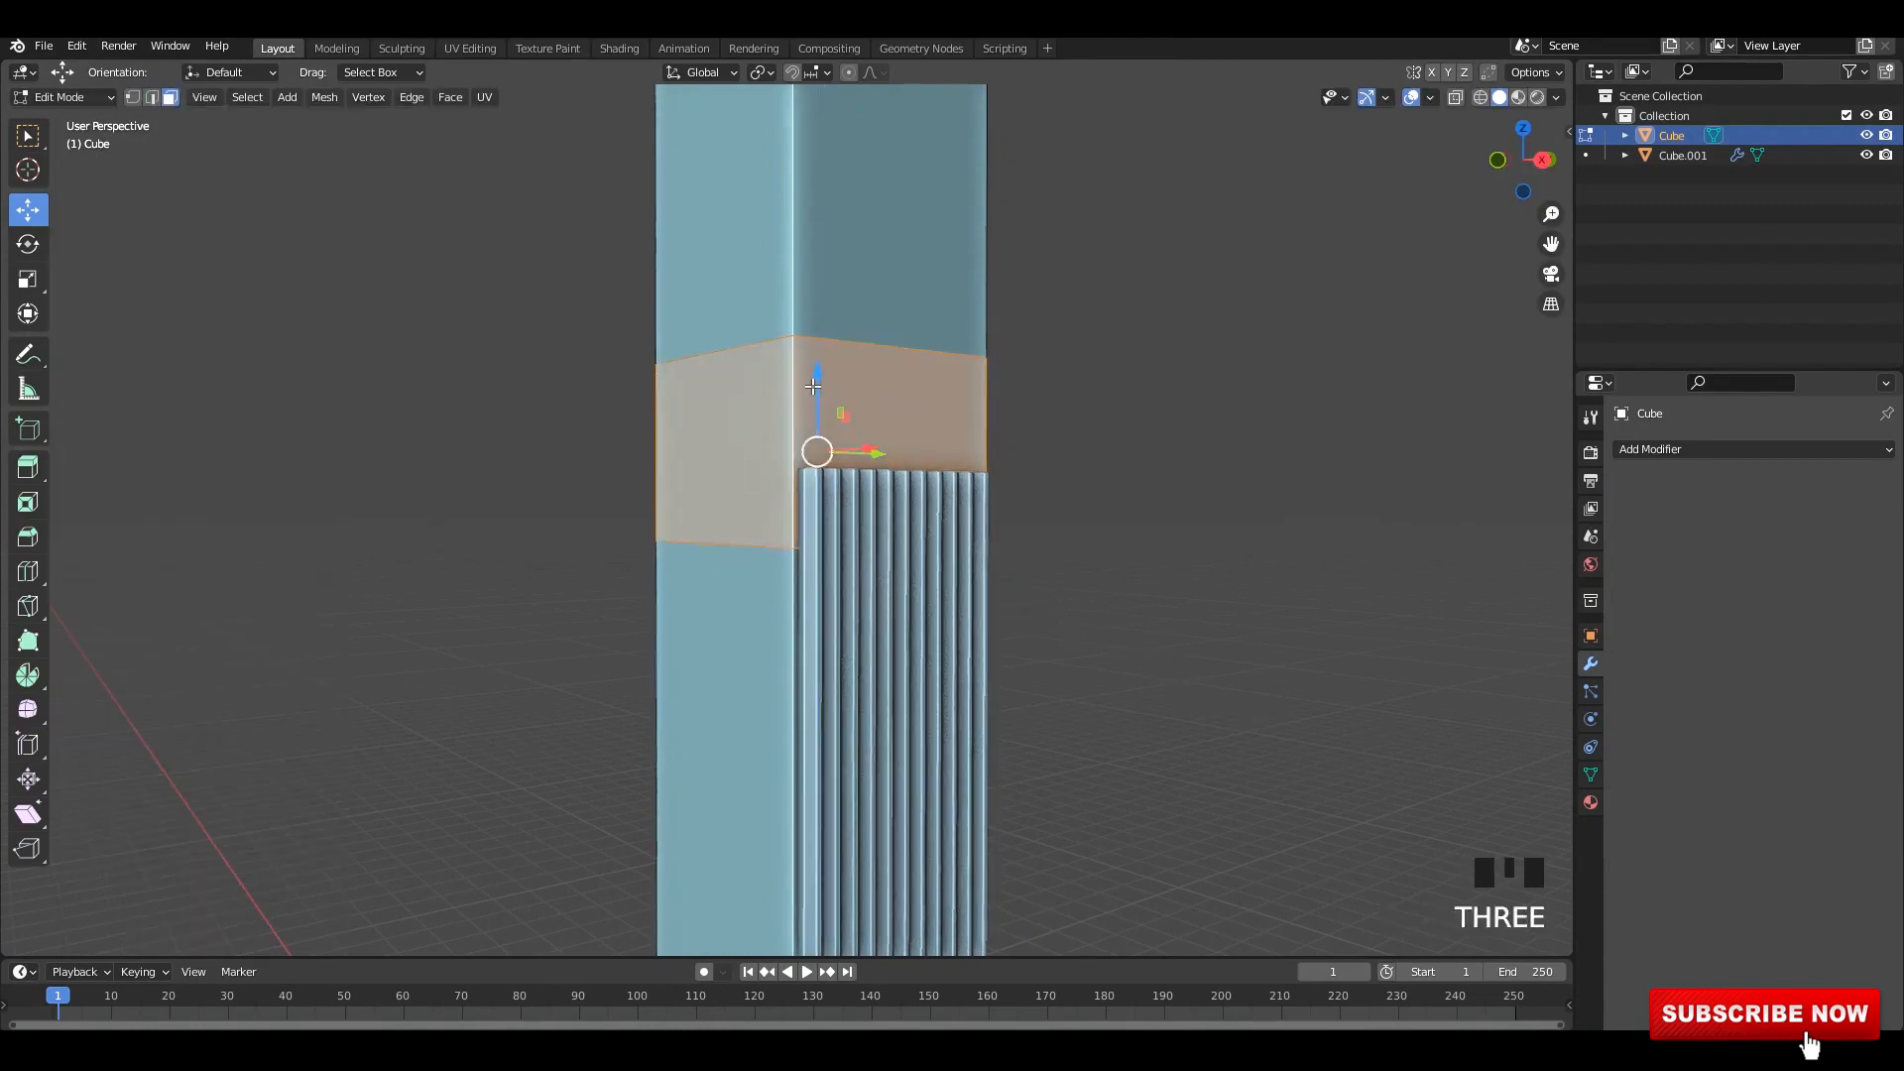
pyautogui.keyDown('alt'); pyautogui.keyDown('shift'); pyautogui.click(791, 412); pyautogui.keyUp('shift'); pyautogui.keyUp('alt')
pyautogui.keyDown('alt'); pyautogui.keyDown('shift'); pyautogui.click(790, 412); pyautogui.keyUp('shift'); pyautogui.keyUp('alt')
pyautogui.moveTo(861, 382); pyautogui.dragTo(867, 431, button='middle')
pyautogui.press('e')
pyautogui.rightClick(868, 431)
pyautogui.hotkey('alt', 's')
pyautogui.click(871, 425)
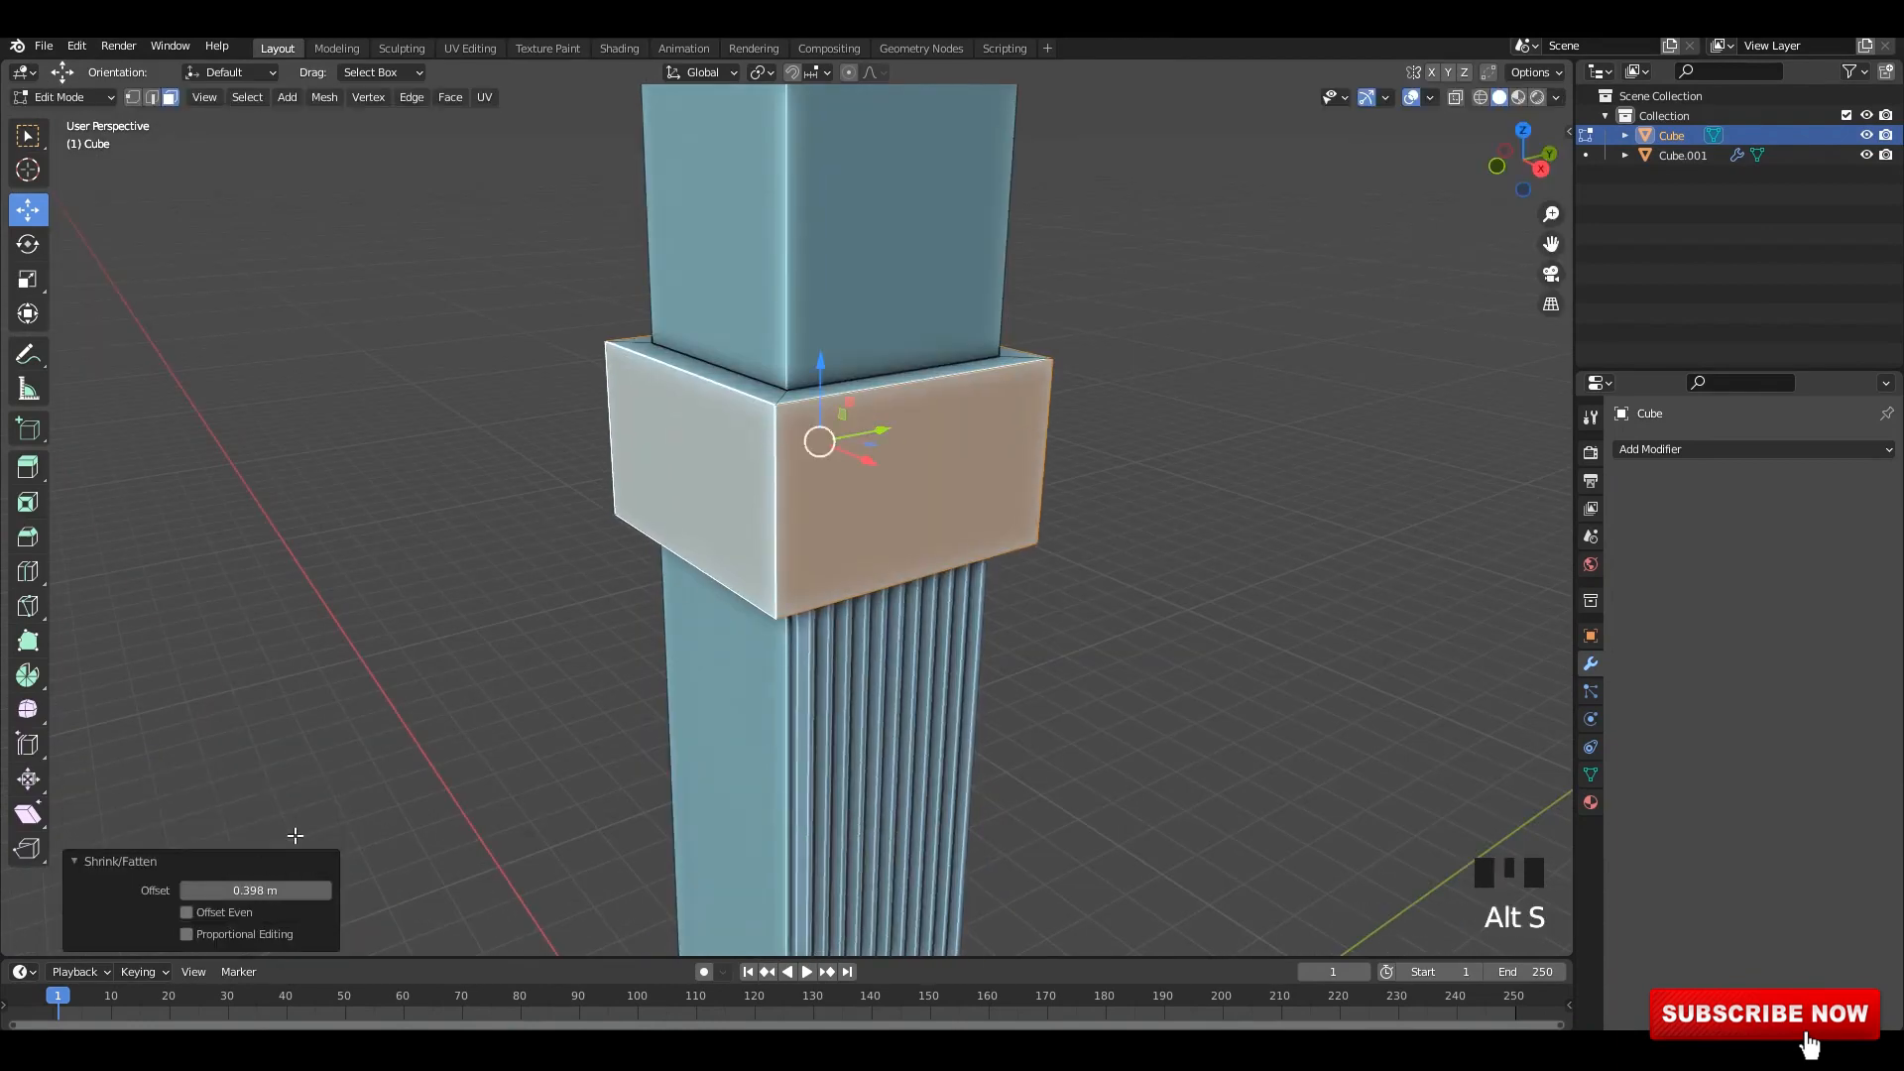
pyautogui.click(187, 914)
# - Bevel the lower and upper outer edge loops of the extruded band around the shaft
pyautogui.moveTo(773, 634); pyautogui.dragTo(833, 496, button='middle')
pyautogui.scroll(1, 852, 486)
pyautogui.press('2')
pyautogui.keyDown('alt'); pyautogui.keyDown('shift'); pyautogui.click(927, 412); pyautogui.keyUp('shift'); pyautogui.keyUp('alt')
pyautogui.keyDown('alt'); pyautogui.keyDown('shift'); pyautogui.click(926, 413); pyautogui.keyUp('shift'); pyautogui.keyUp('alt')
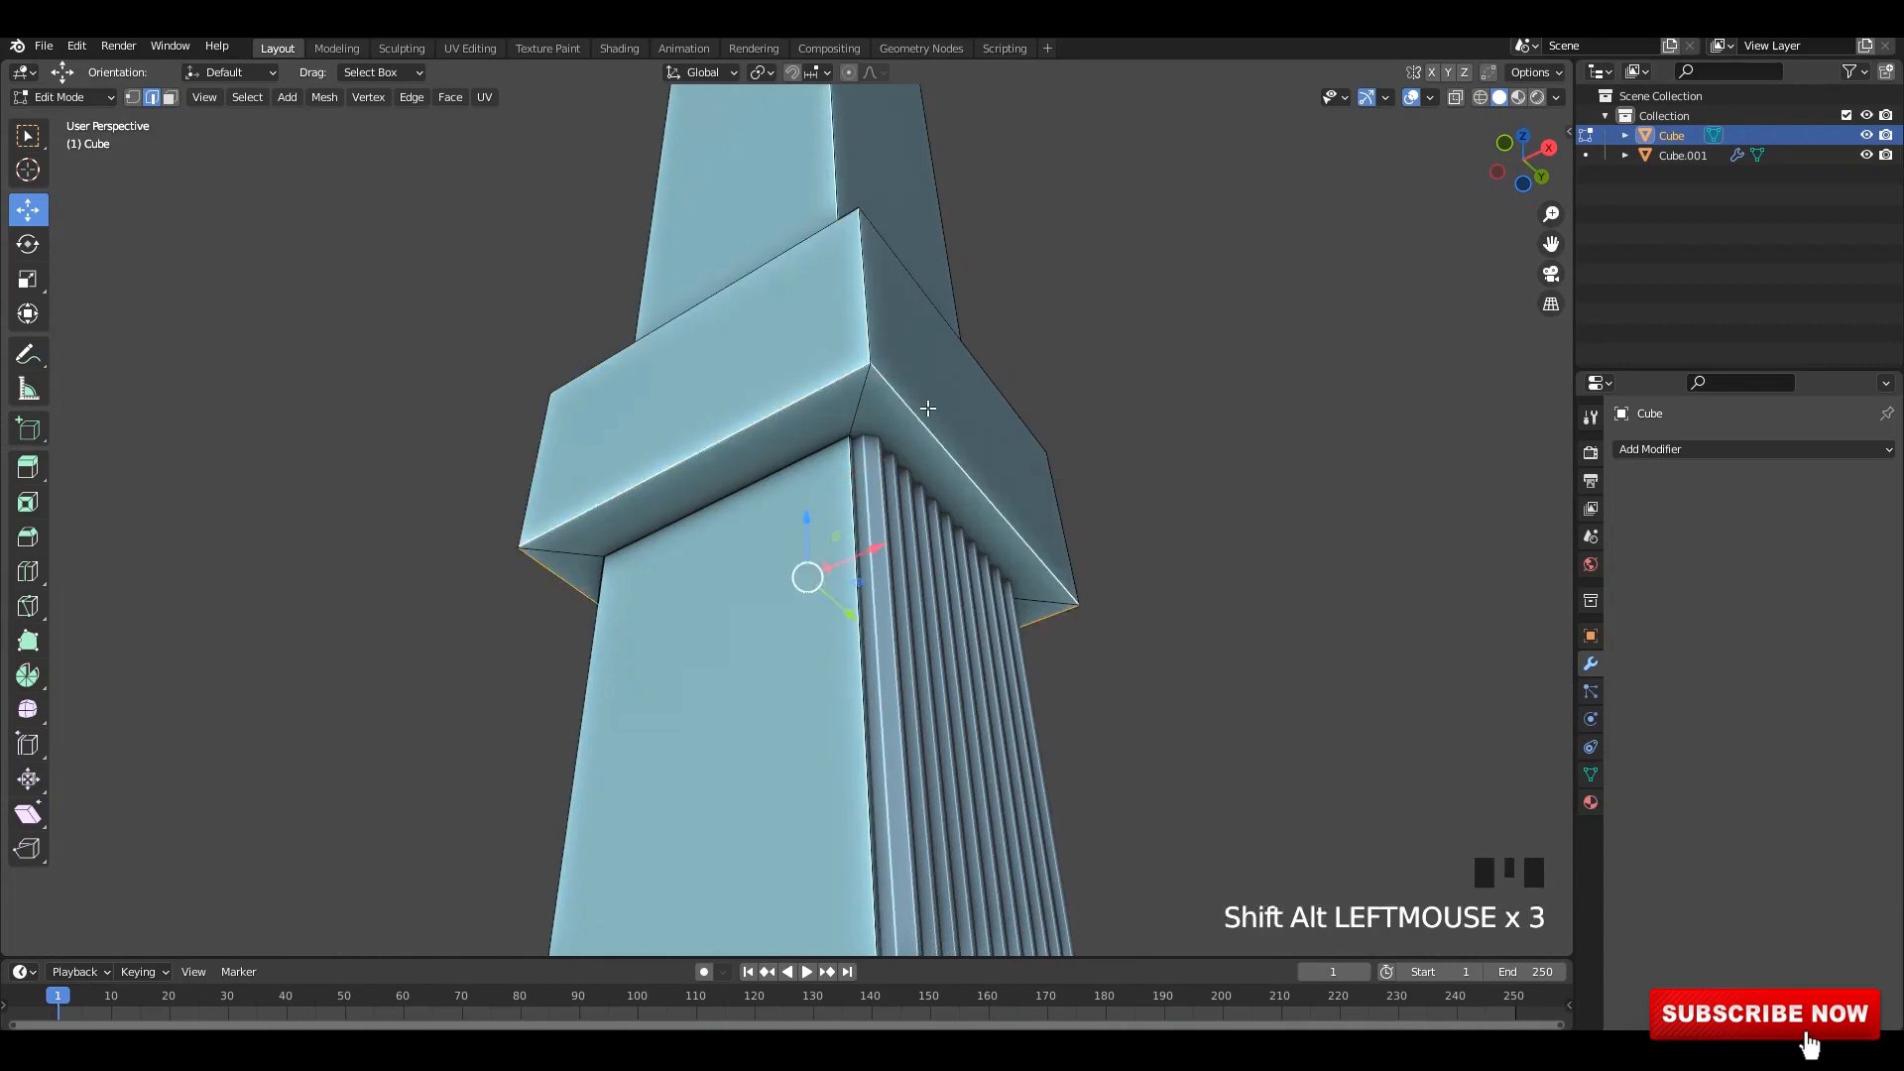
pyautogui.moveTo(926, 412); pyautogui.dragTo(873, 556, button='middle')
pyautogui.keyDown('alt'); pyautogui.keyDown('shift'); pyautogui.click(1067, 382); pyautogui.keyUp('shift'); pyautogui.keyUp('alt')
pyautogui.moveTo(1076, 433); pyautogui.dragTo(898, 769, button='middle')
pyautogui.hotkey('ctrl', 'b')
pyautogui.click(1245, 480)
pyautogui.press('Tab')
pyautogui.click(1154, 510)
pyautogui.scroll(-5, 976, 520)
# - Inset the side face of the upper shaft above the band to form a panel outline
pyautogui.scroll(4, 976, 521)
pyautogui.press('Tab')
pyautogui.click(769, 447)
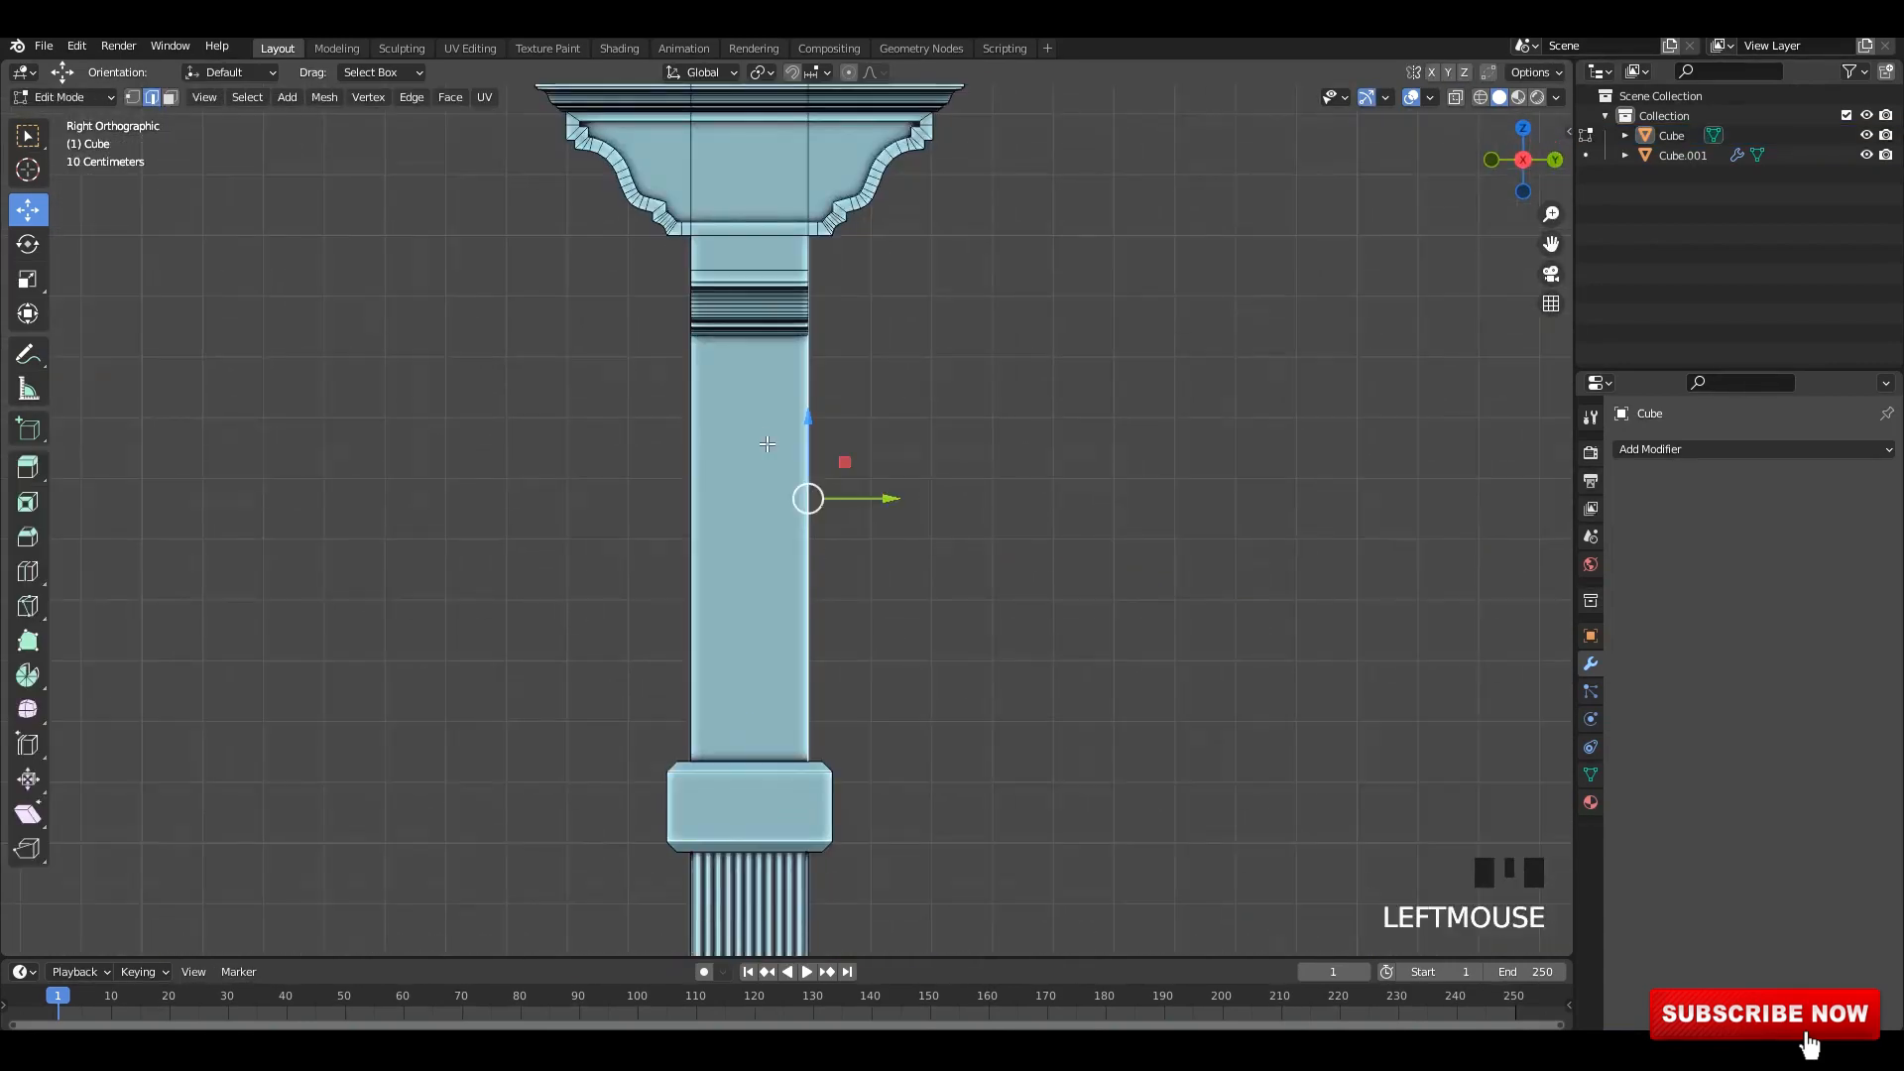
pyautogui.keyDown('shift'); pyautogui.moveTo(798, 480); pyautogui.dragTo(876, 493, button='middle'); pyautogui.keyUp('shift')
pyautogui.scroll(2, 877, 492)
pyautogui.press('i')
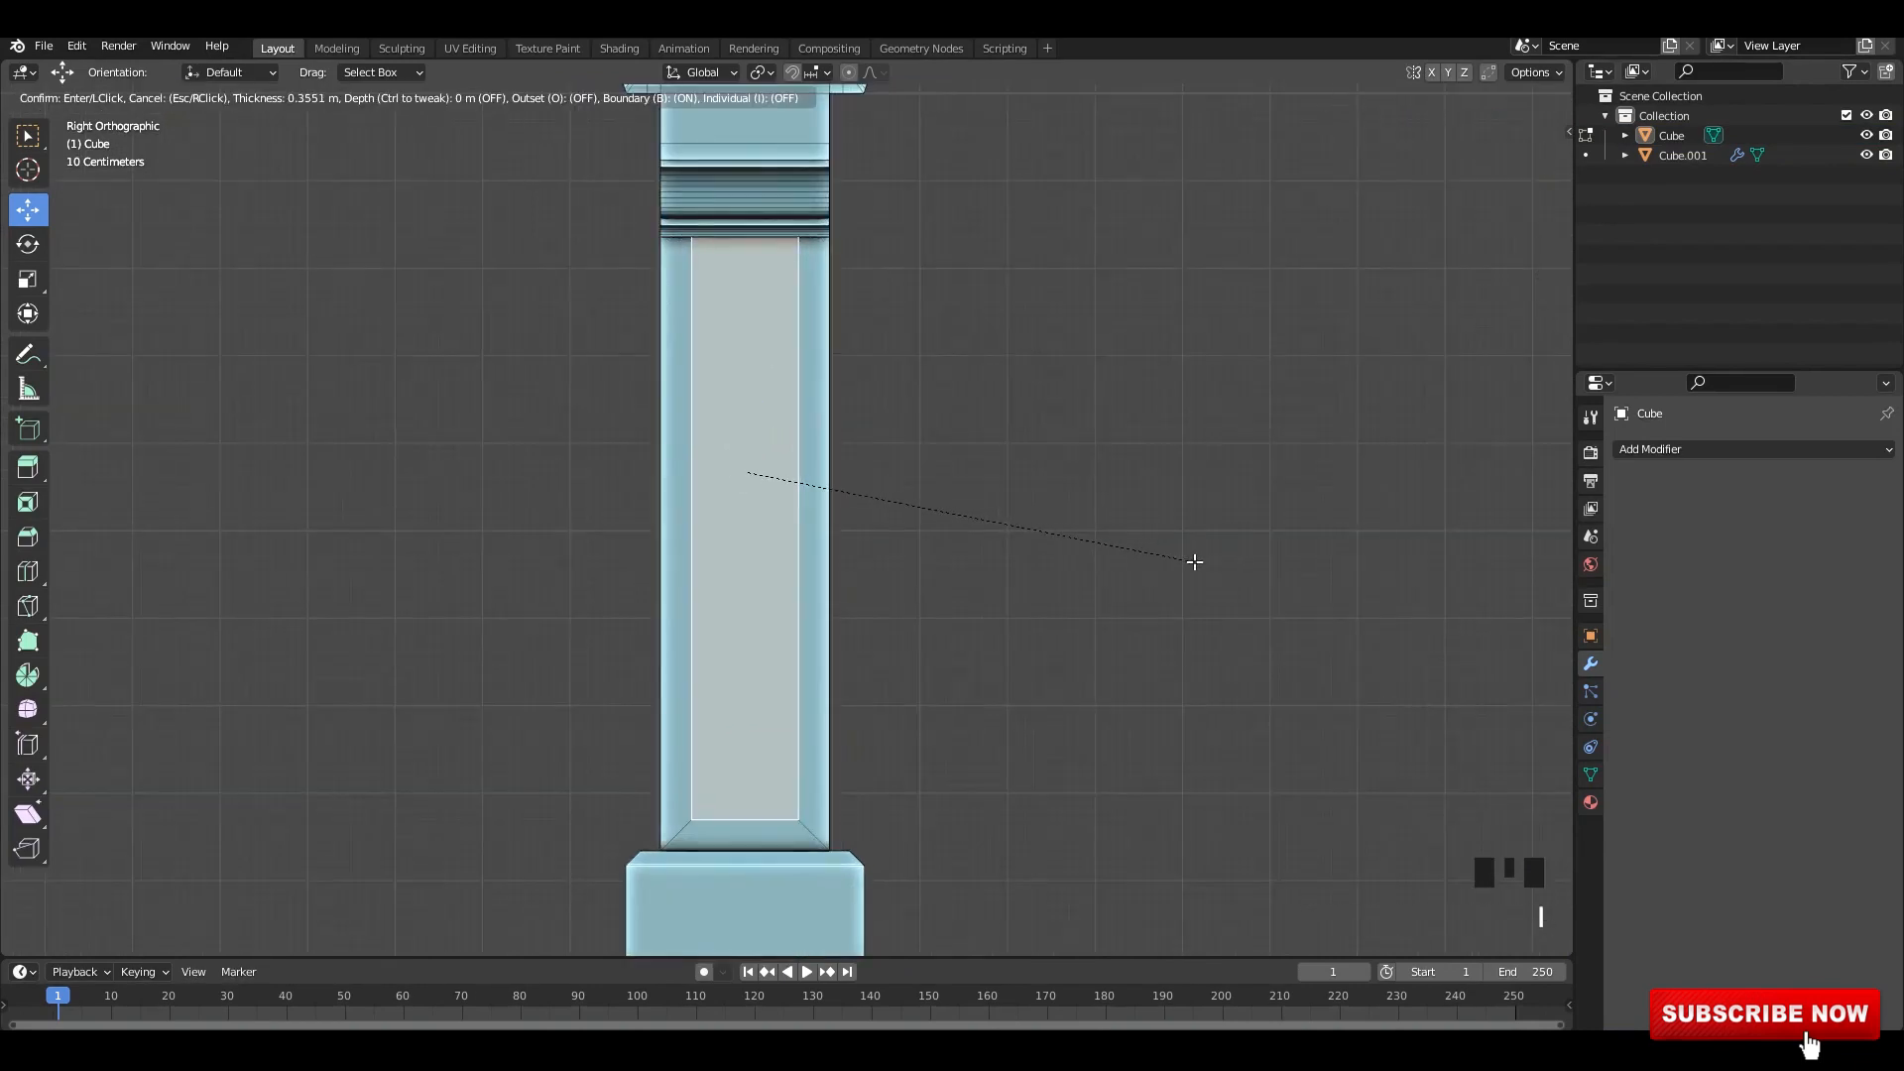
pyautogui.click(1195, 562)
# - Lower the upper vertices of the inset panel about 1.58 m along Z, below the shaft's ring moulding
pyautogui.hotkey('alt', 'z')
pyautogui.scroll(-1, 926, 442)
pyautogui.keyDown('ctrl'); pyautogui.moveTo(496, 572); pyautogui.dragTo(1032, 854); pyautogui.keyUp('ctrl')
pyautogui.press('1')
pyautogui.keyDown('ctrl'); pyautogui.moveTo(560, 553); pyautogui.dragTo(1229, 907); pyautogui.keyUp('ctrl')
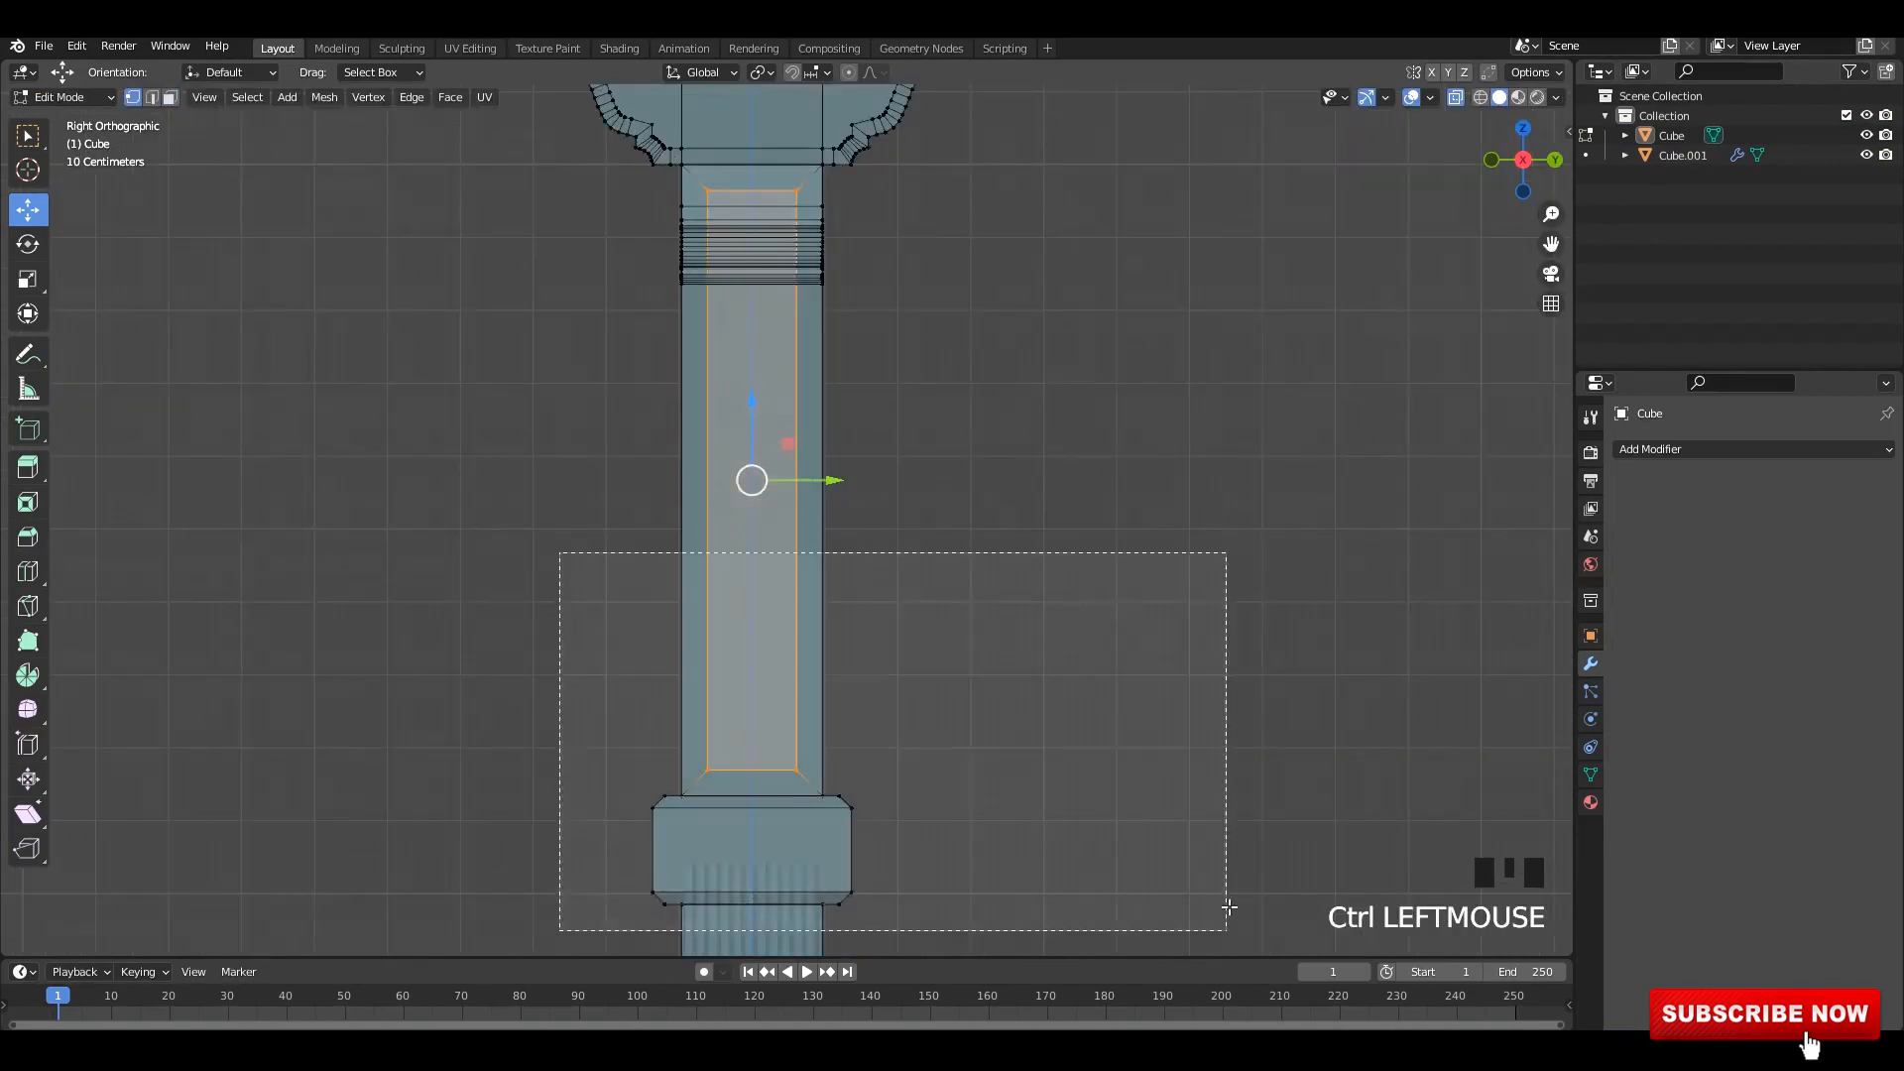
pyautogui.hotkey('alt', 'z')
pyautogui.moveTo(750, 254); pyautogui.dragTo(751, 255)
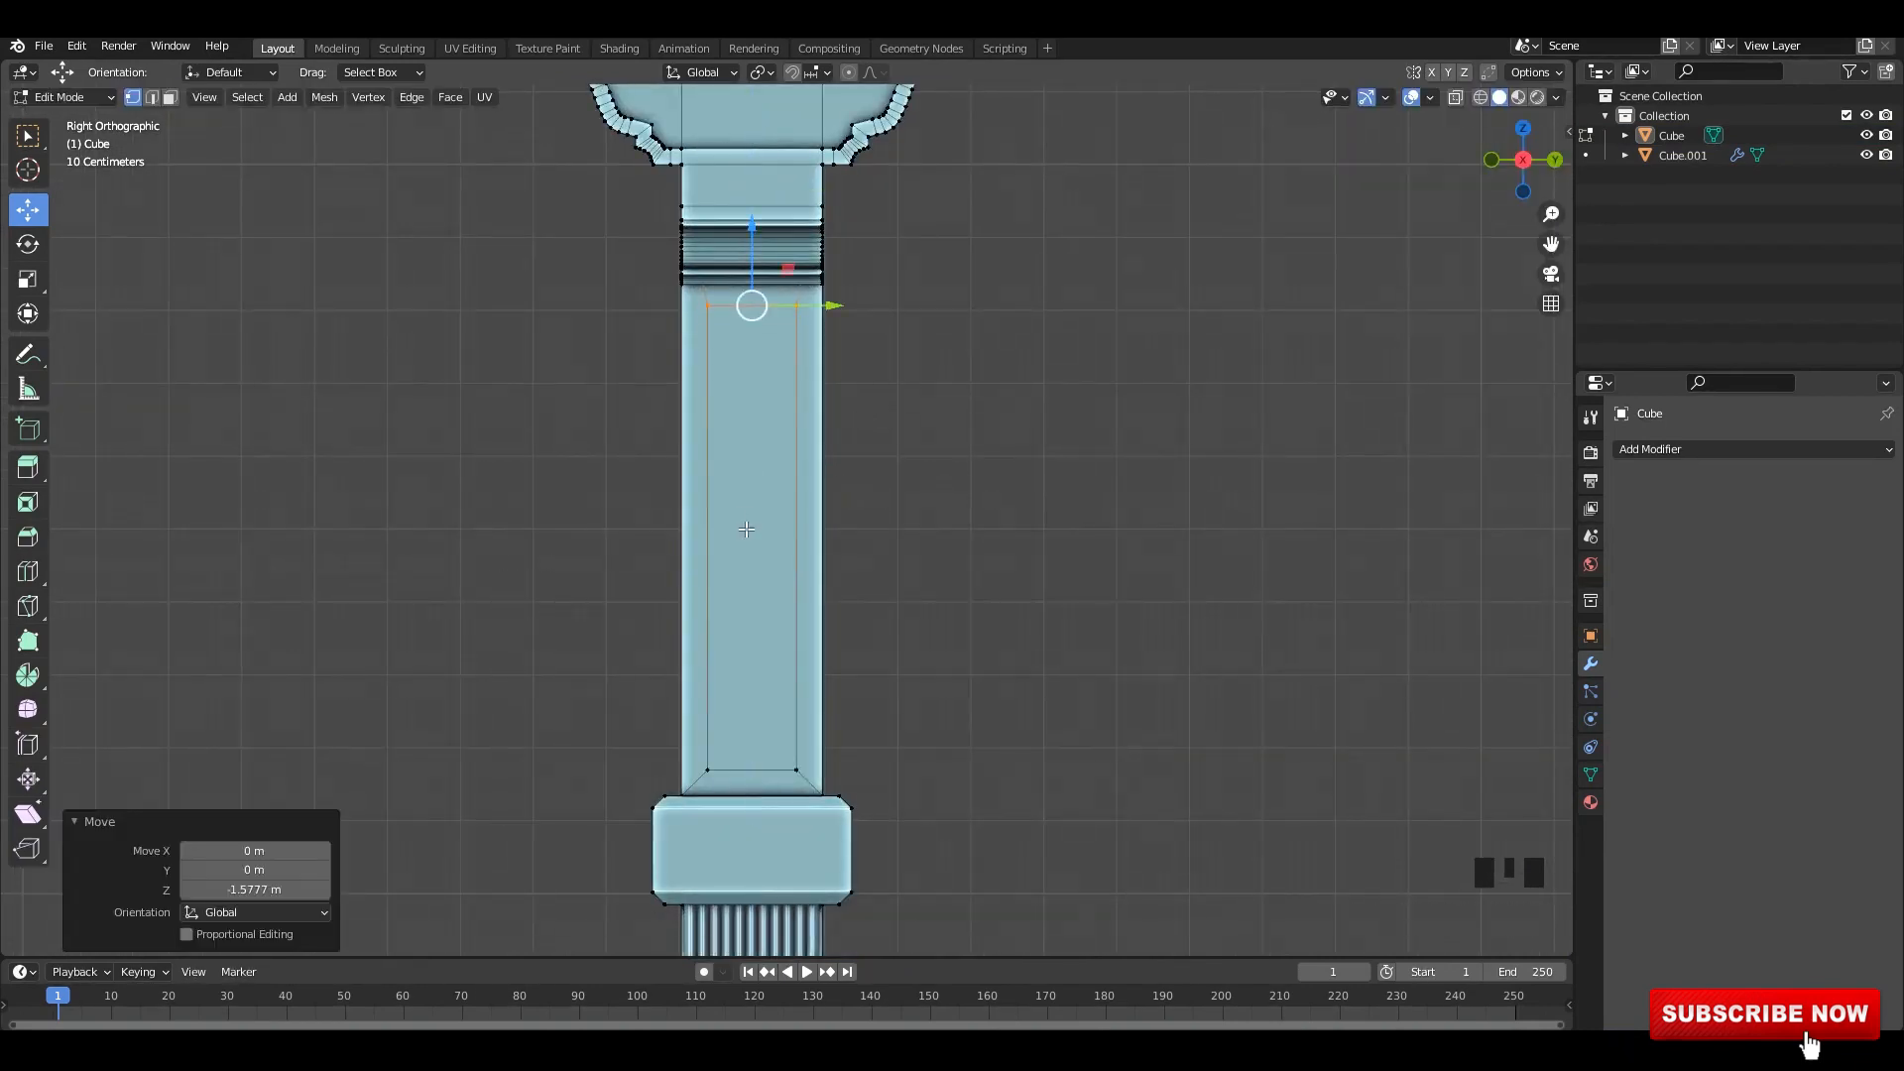
# - Extrude the inset panel face about 0.19 m into the upper shaft
pyautogui.press('3')
pyautogui.click(740, 472)
pyautogui.moveTo(736, 500); pyautogui.dragTo(833, 575, button='middle')
pyautogui.keyDown('shift'); pyautogui.moveTo(833, 575); pyautogui.dragTo(857, 671, button='middle'); pyautogui.keyUp('shift')
pyautogui.click(848, 658)
# - Bevel the border edges of the recessed panel on the upper shaft
pyautogui.scroll(3, 848, 655)
pyautogui.moveTo(851, 605); pyautogui.dragTo(798, 387, button='middle')
pyautogui.hotkey('ctrl', 'b')
pyautogui.scroll(2, 1158, 594)
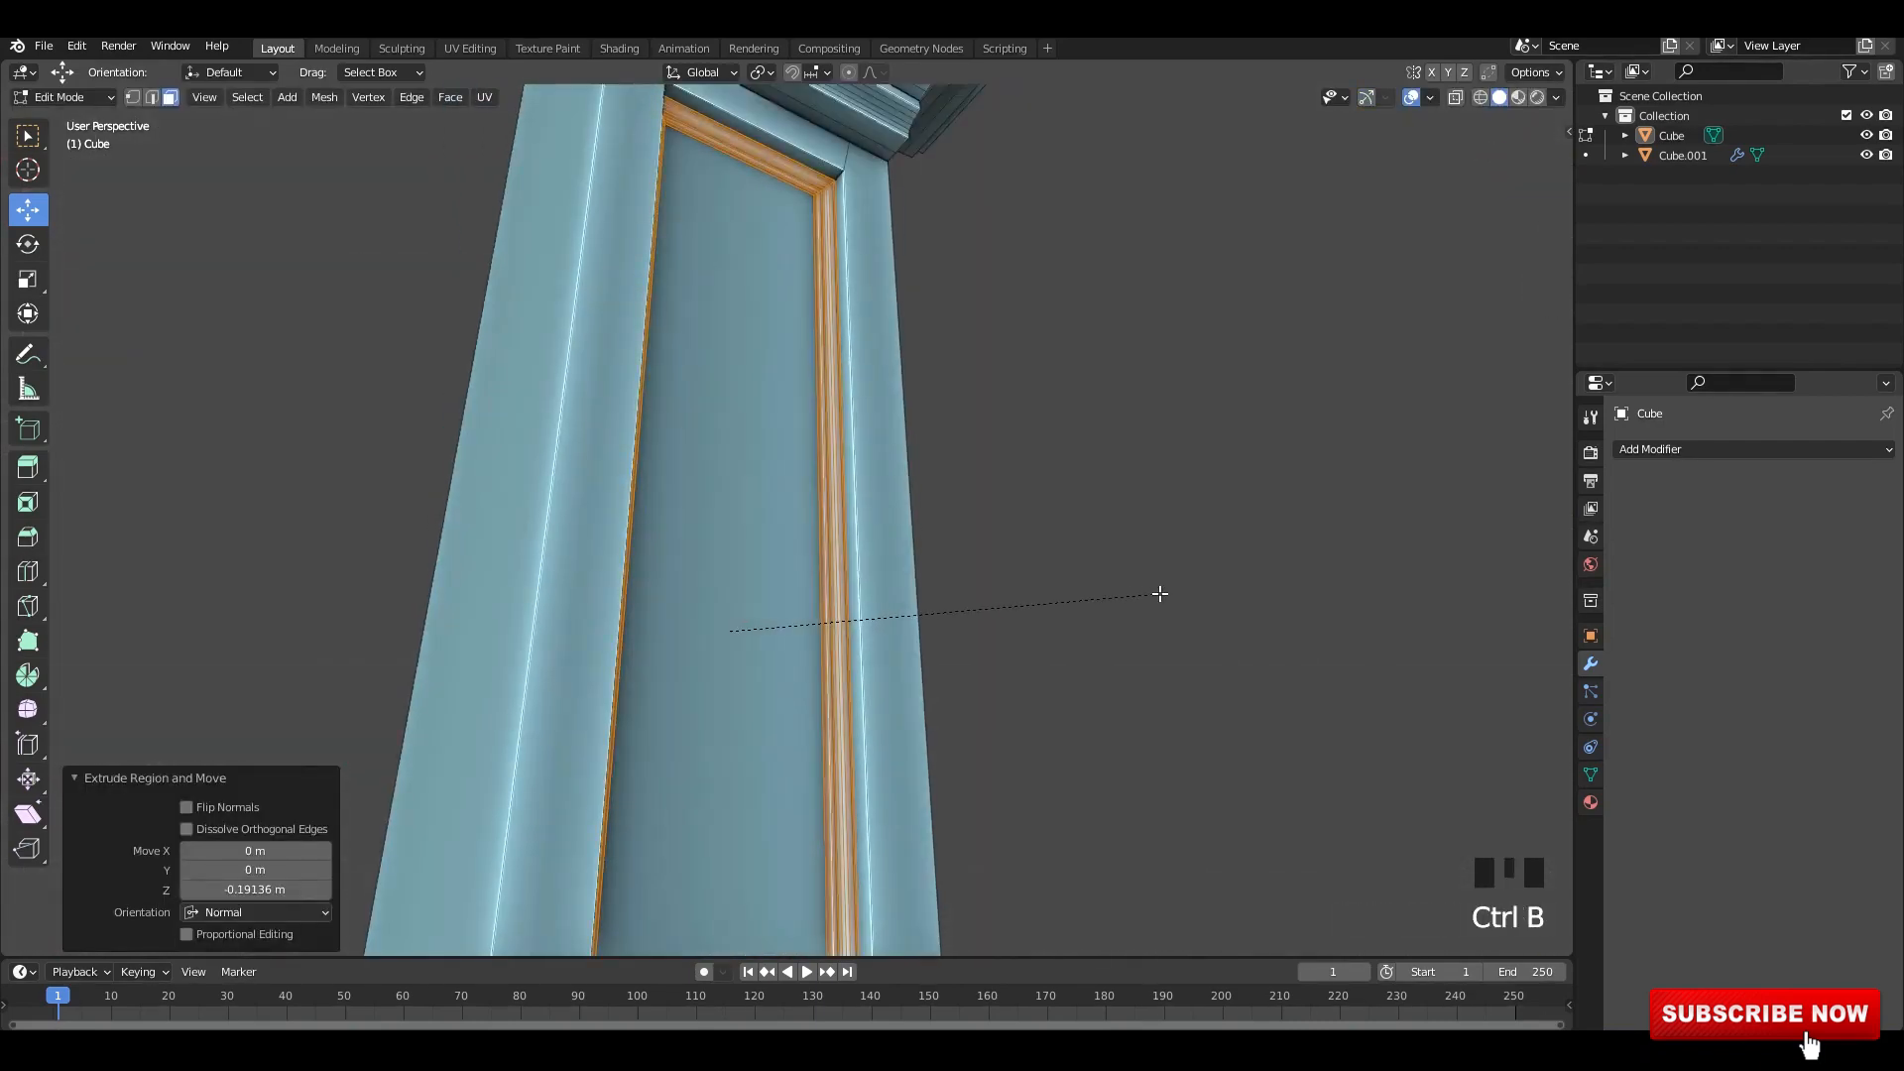
pyautogui.scroll(-2, 1159, 593)
pyautogui.click(1159, 593)
pyautogui.press('Tab')
pyautogui.scroll(-4, 1118, 595)
pyautogui.click(1116, 593)
# - Apply the Array modifier on the vertical strips of the lower shaft
pyautogui.keyDown('alt'); pyautogui.moveTo(1091, 585); pyautogui.dragTo(811, 516, button='middle'); pyautogui.keyUp('alt')
pyautogui.click(808, 512)
pyautogui.click(866, 530)
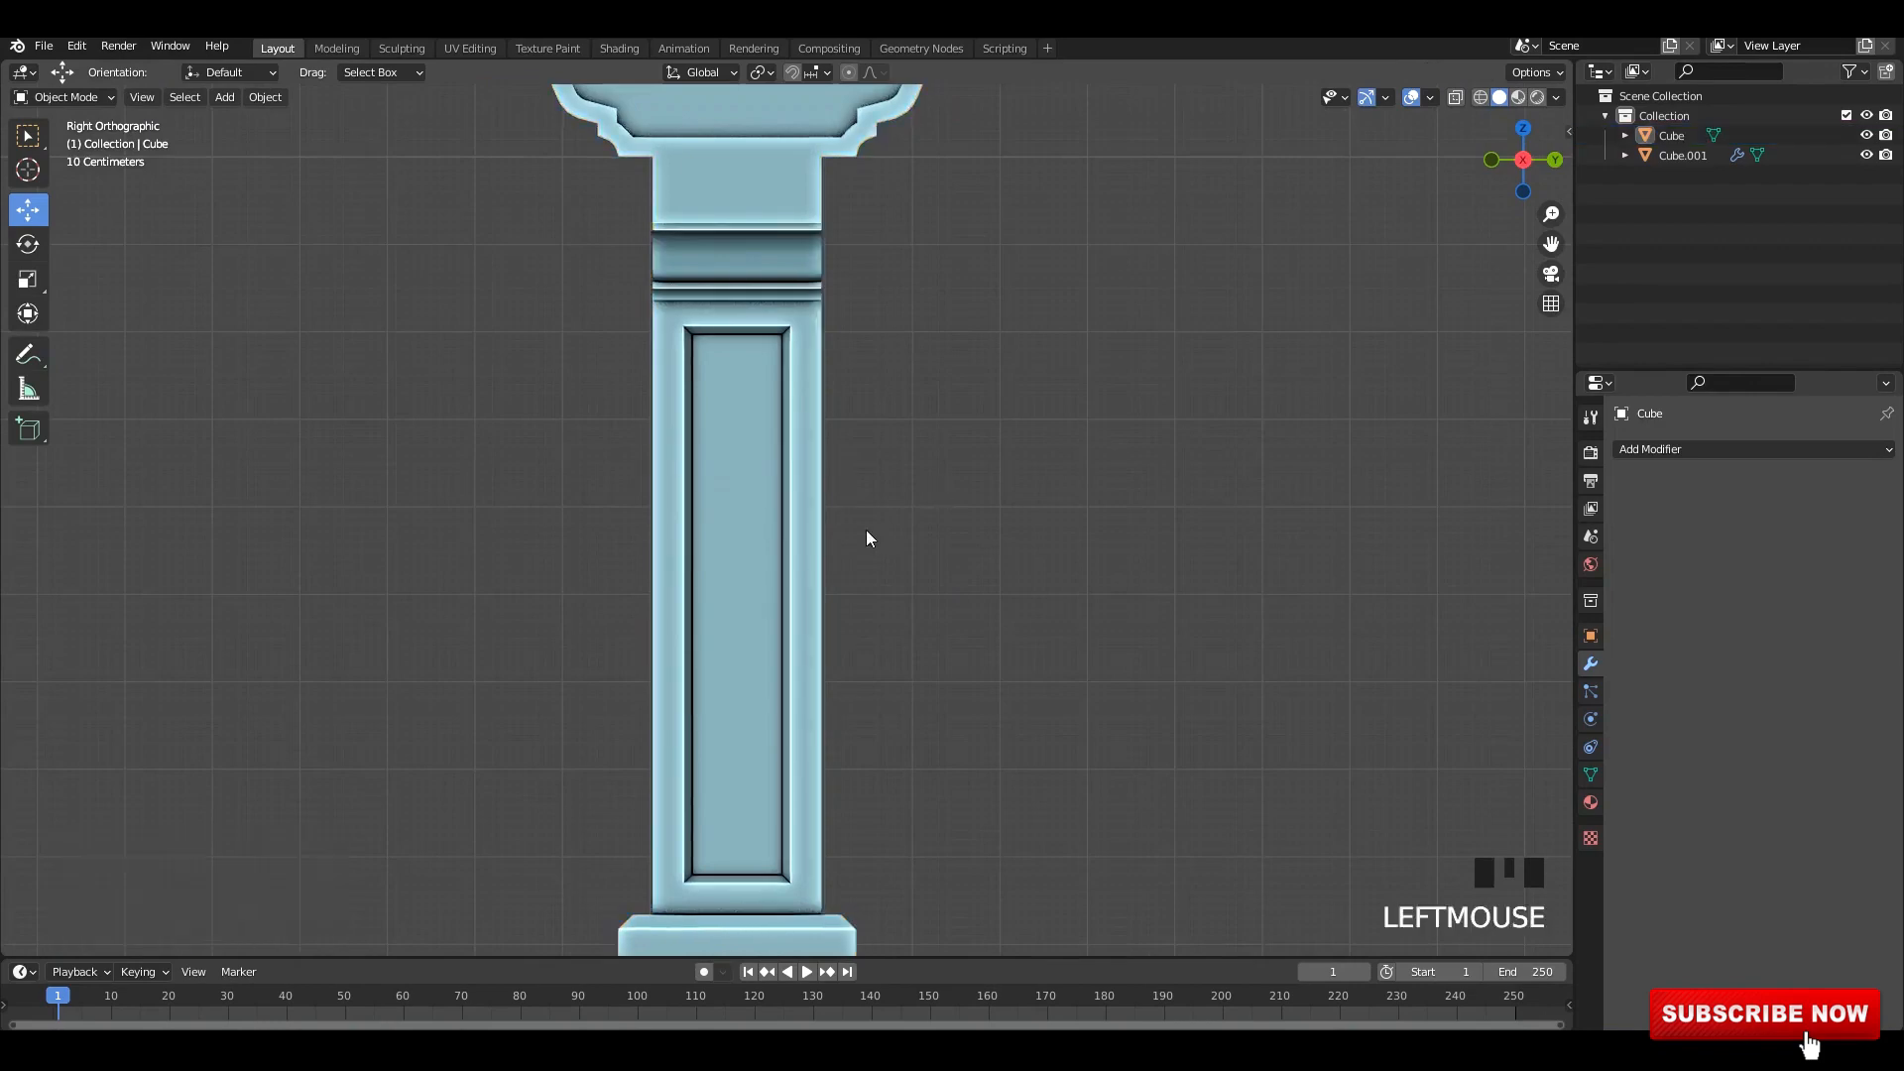
pyautogui.scroll(-7, 853, 555)
pyautogui.keyDown('shift'); pyautogui.moveTo(792, 627); pyautogui.dragTo(801, 478, button='middle'); pyautogui.keyUp('shift')
pyautogui.click(793, 563)
pyautogui.click(791, 567)
pyautogui.scroll(2, 794, 570)
pyautogui.click(1836, 485)
pyautogui.click(1753, 505)
# - Join the strips and the column into one object and apply its transforms
pyautogui.press('Tab')
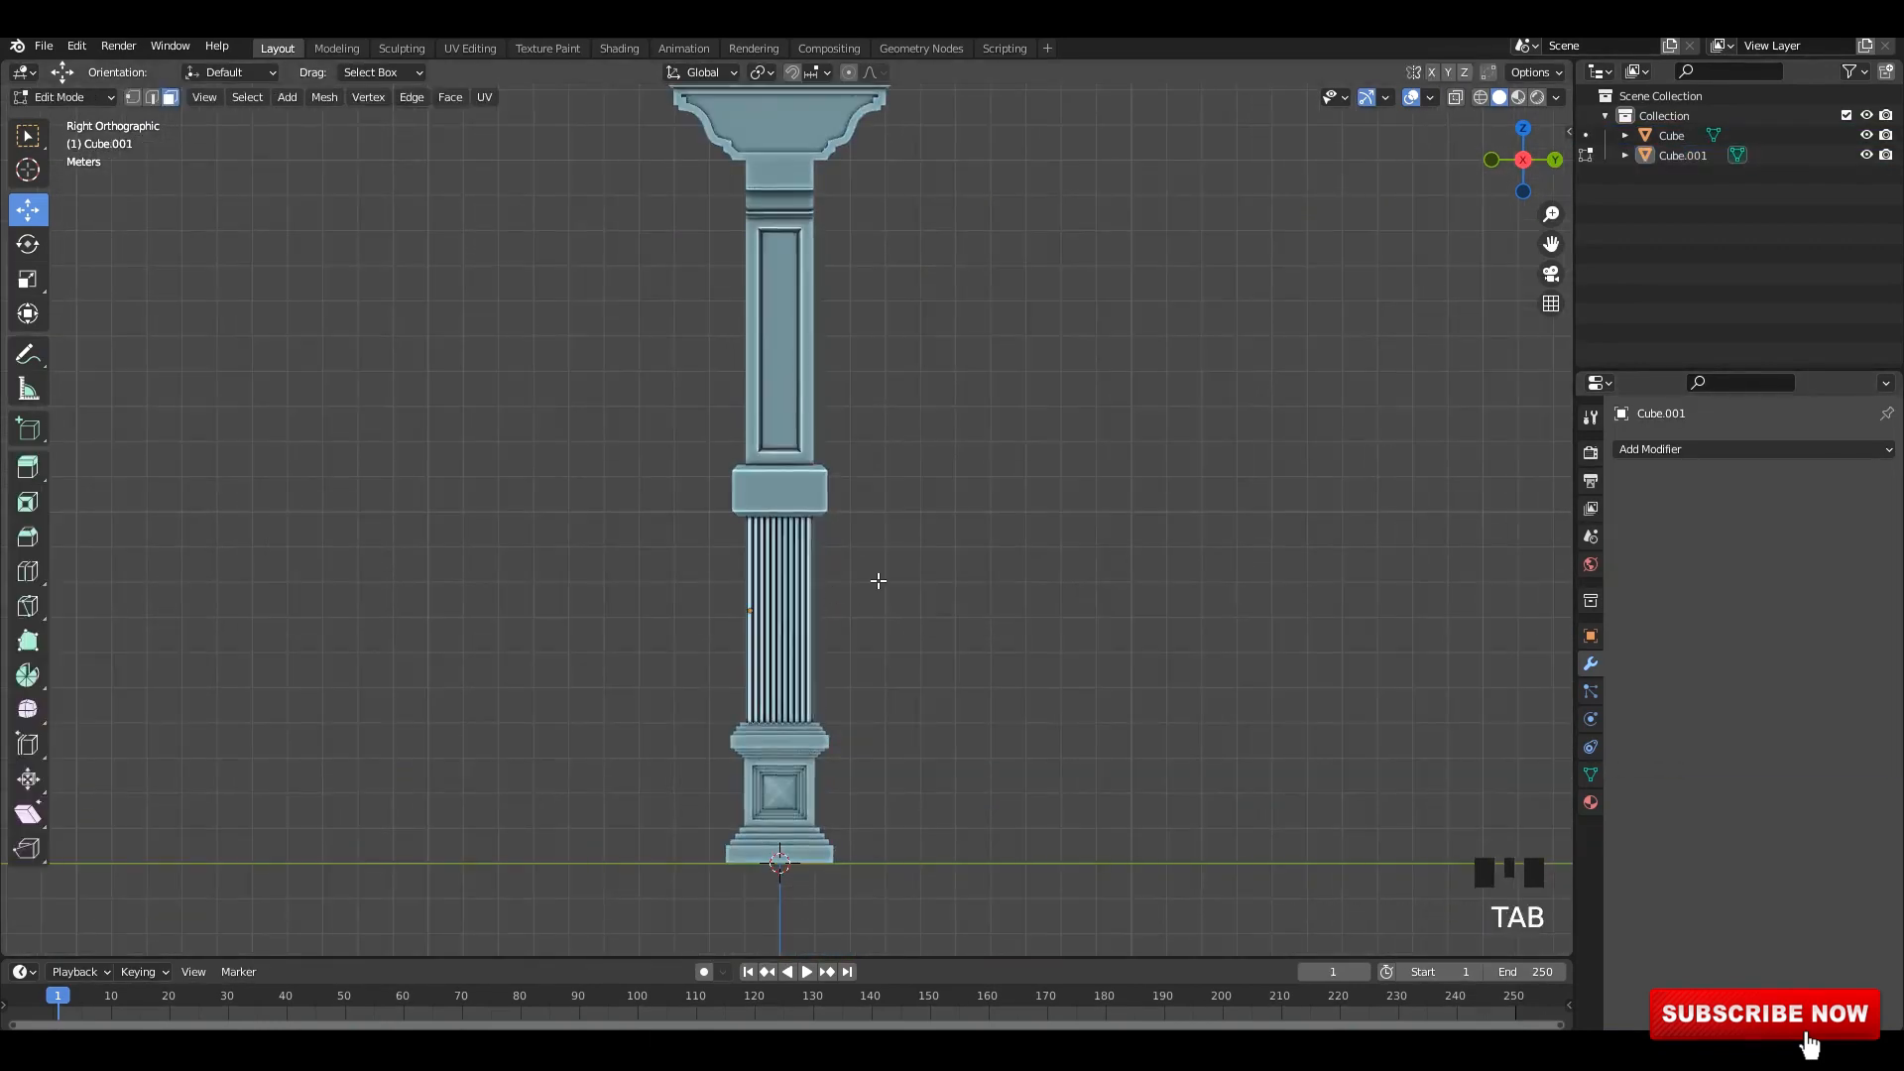
pyautogui.press('Tab')
pyautogui.hotkey('ctrl', 'a')
pyautogui.click(972, 520)
pyautogui.hotkey('ctrl', 'j')
pyautogui.hotkey('ctrl', 'a')
pyautogui.click(1146, 581)
# - Duplicate the whole column's mesh along Y and apply the object's location, rotation and scale
pyautogui.press('Tab')
pyautogui.press('a')
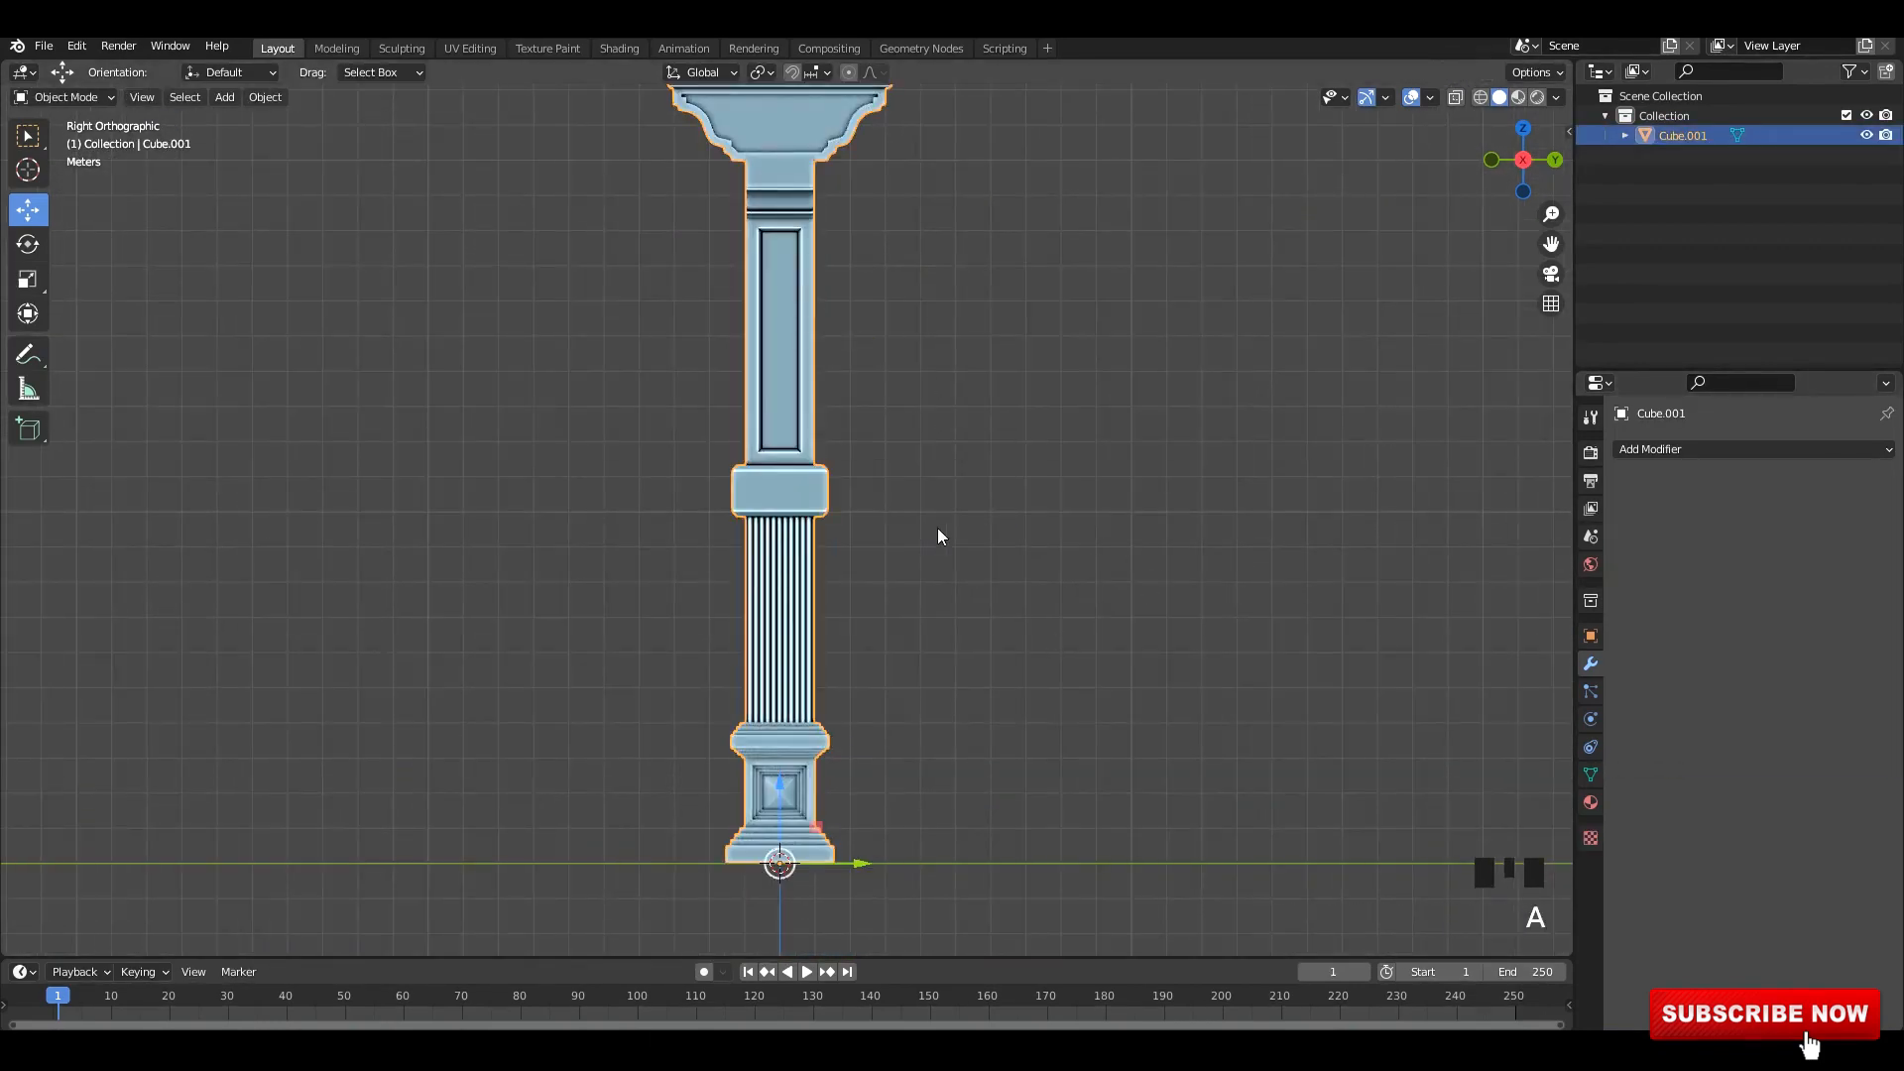
pyautogui.scroll(-5, 937, 528)
pyautogui.hotkey('shift', 'd')
pyautogui.click(1053, 431)
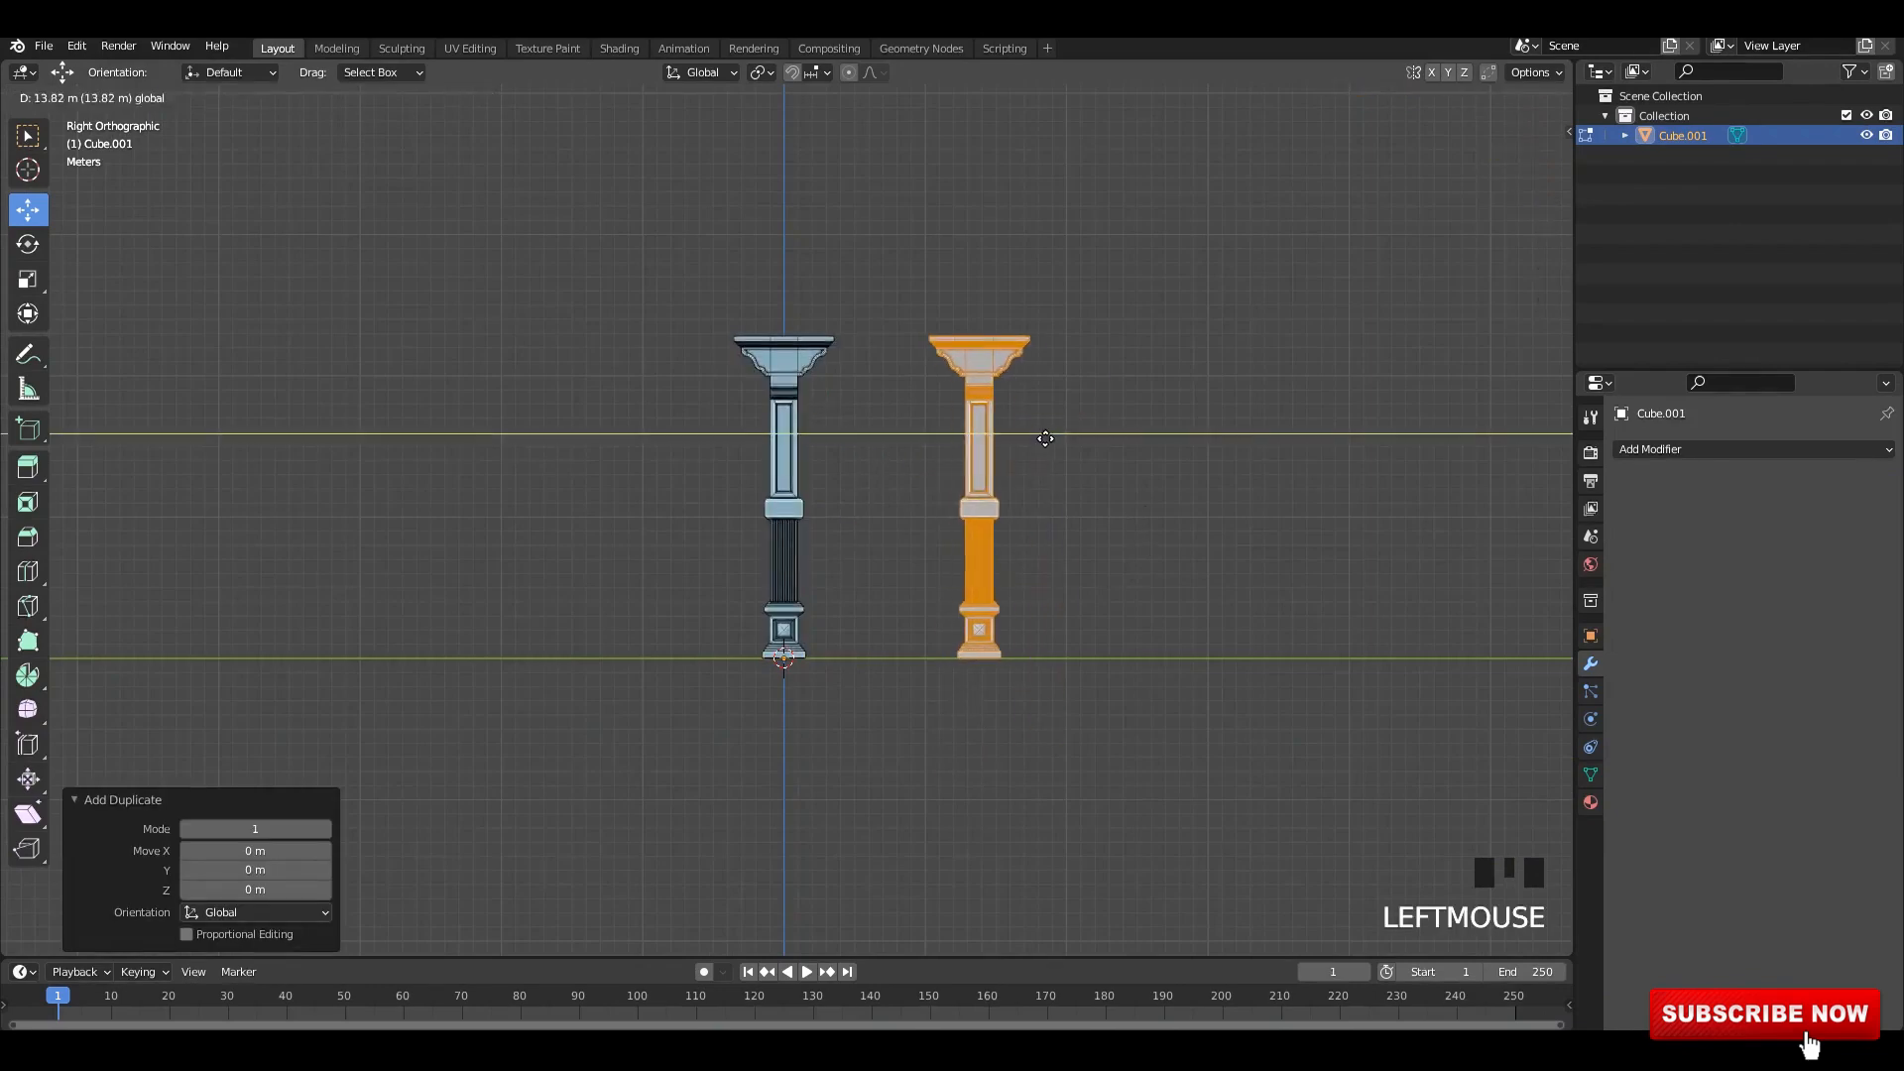
pyautogui.hotkey('alt', 'z')
pyautogui.press('Tab')
pyautogui.scroll(3, 1080, 480)
pyautogui.hotkey('ctrl', 'a')
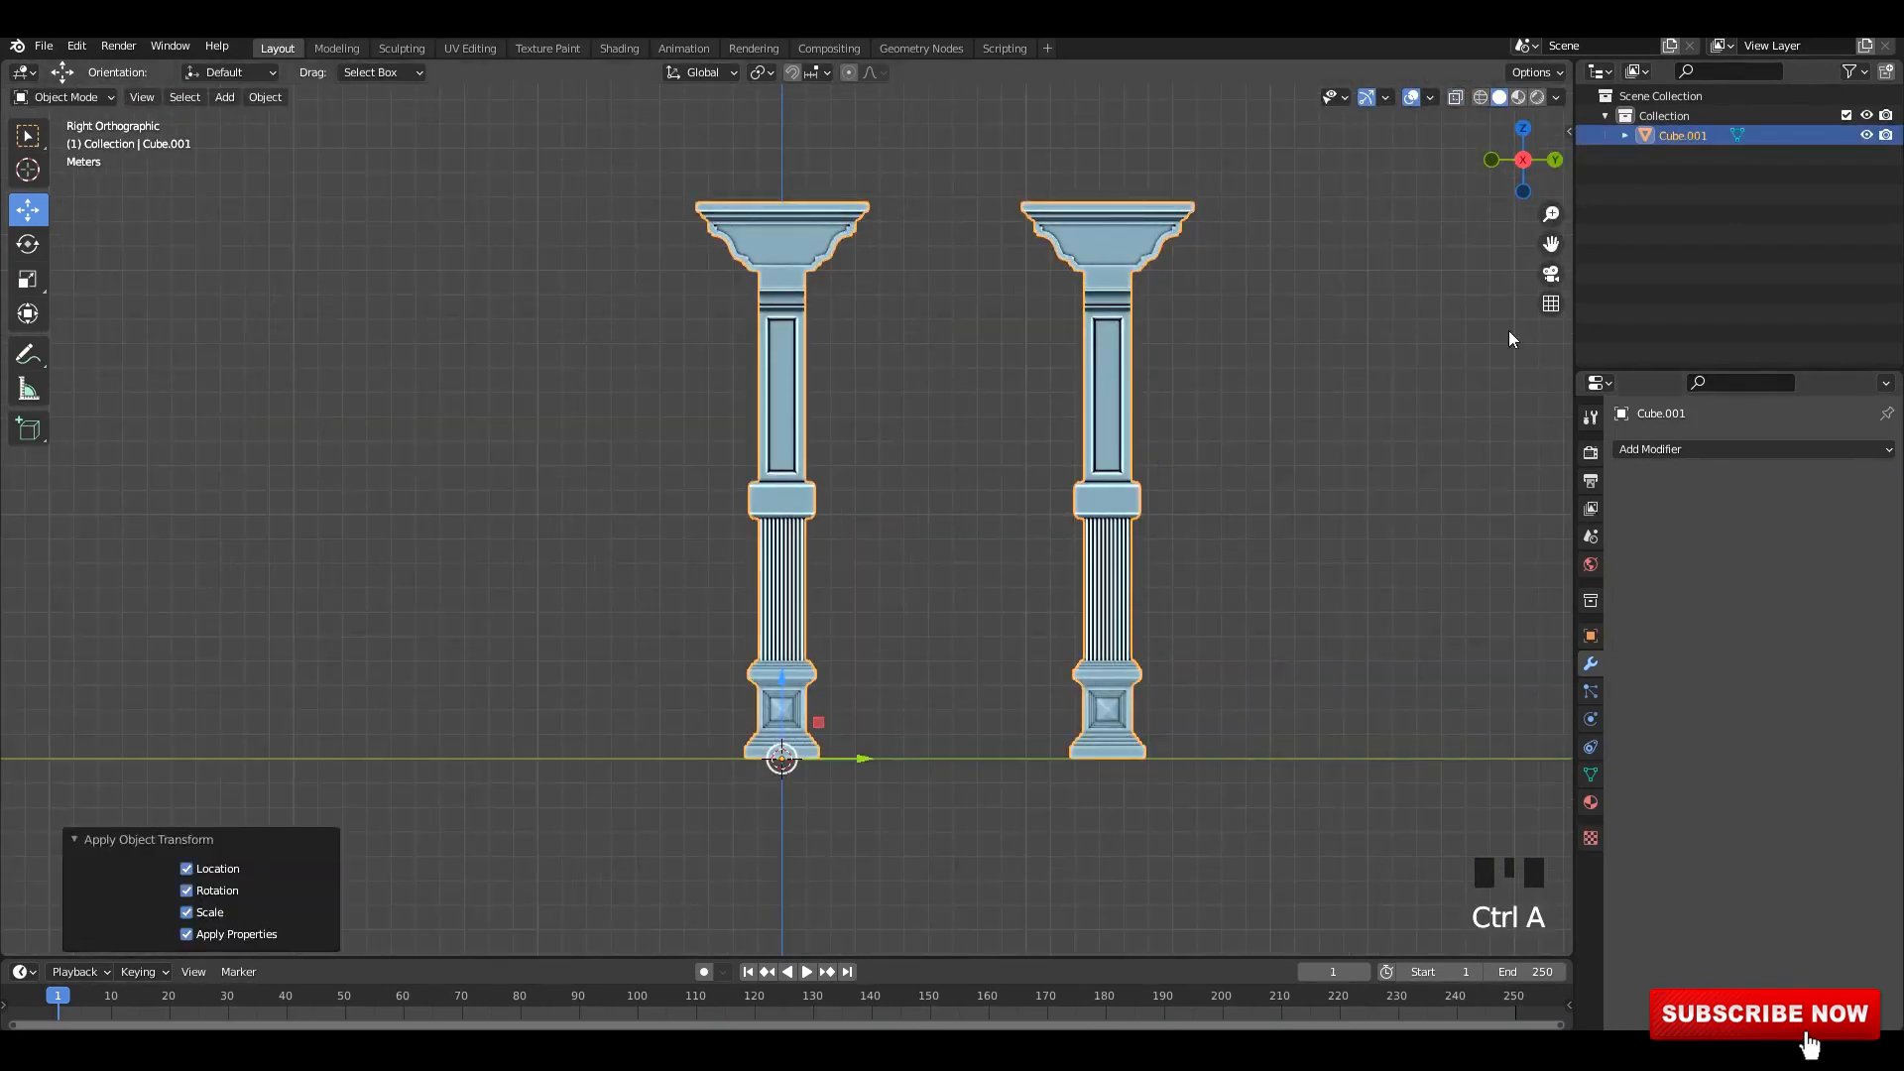
# - Mirror the columns across the Y axis with AutoMirror
pyautogui.press('n')
pyautogui.doubleClick(1468, 156)
pyautogui.hotkey('ctrl', 'z')
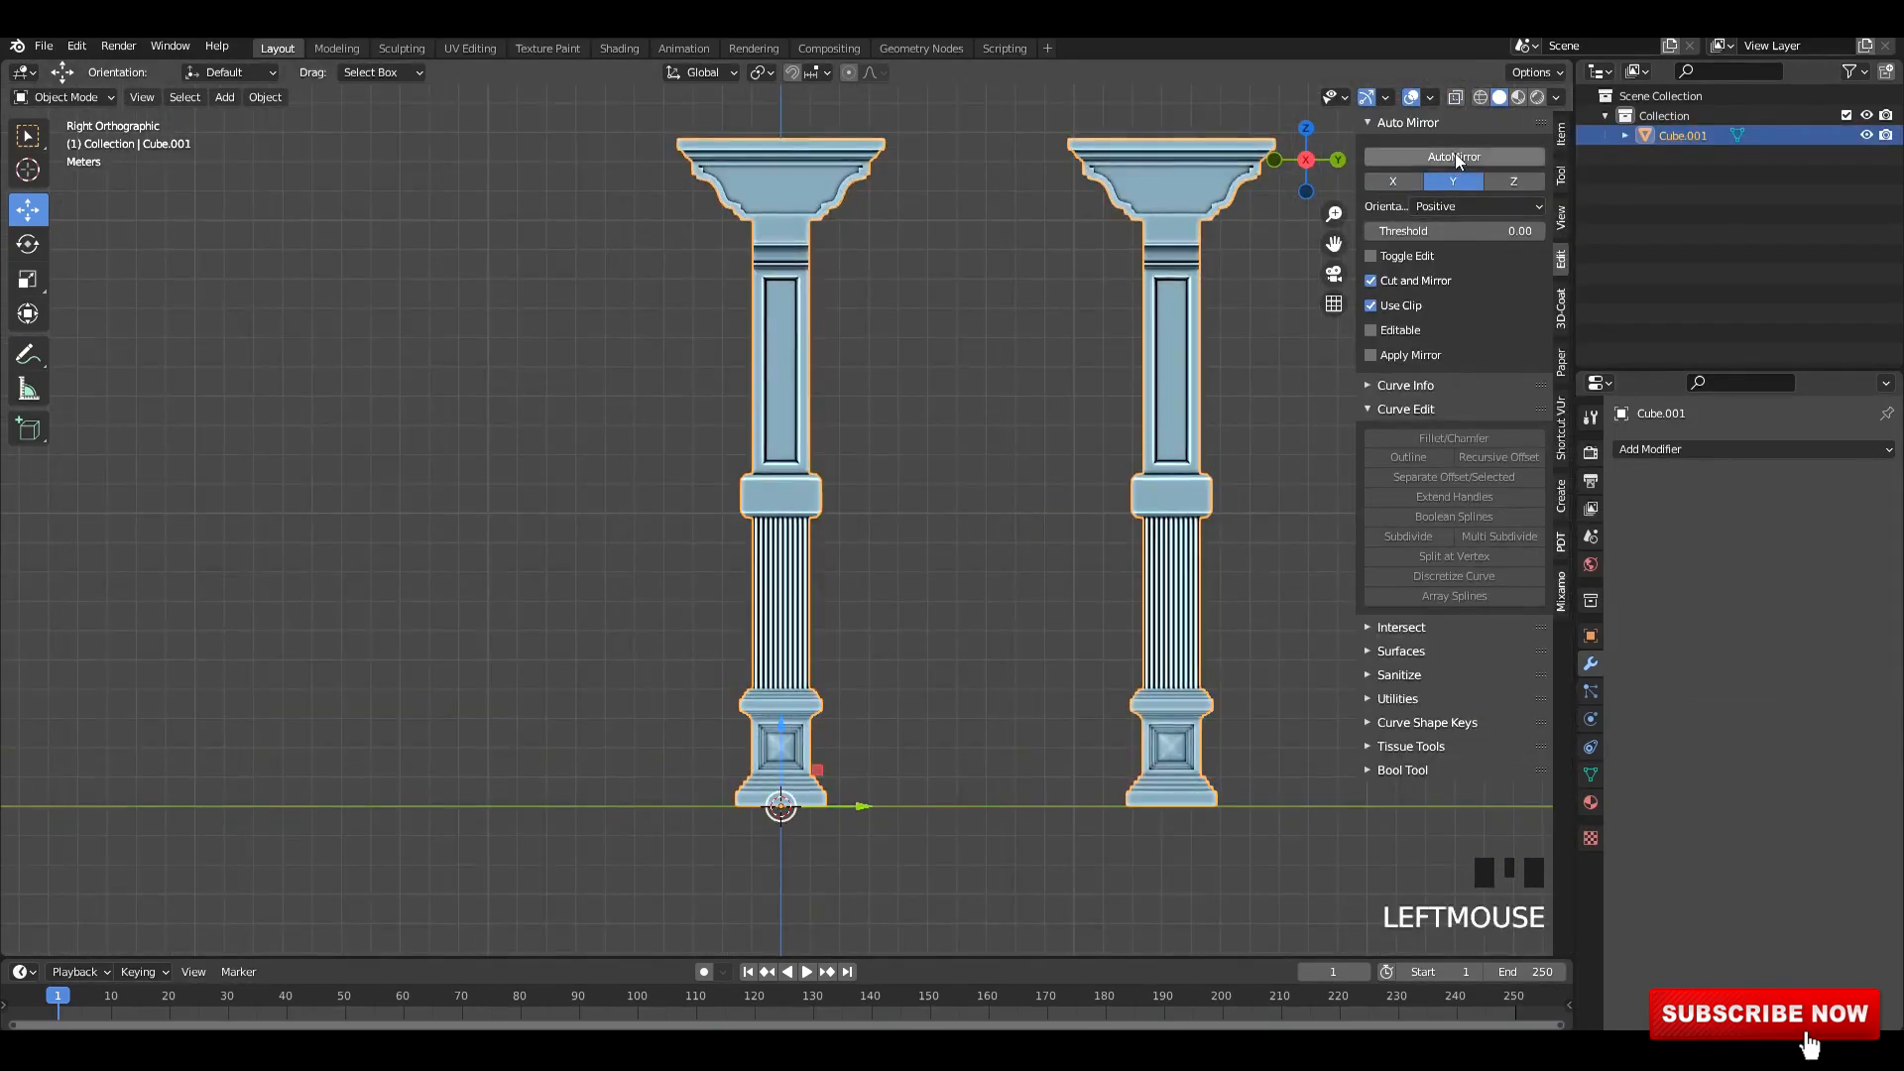
pyautogui.click(1455, 157)
pyautogui.press('Tab')
pyautogui.hotkey('alt', 'z')
pyautogui.hotkey('alt', 'z')
pyautogui.press('n')
pyautogui.scroll(-2, 1022, 443)
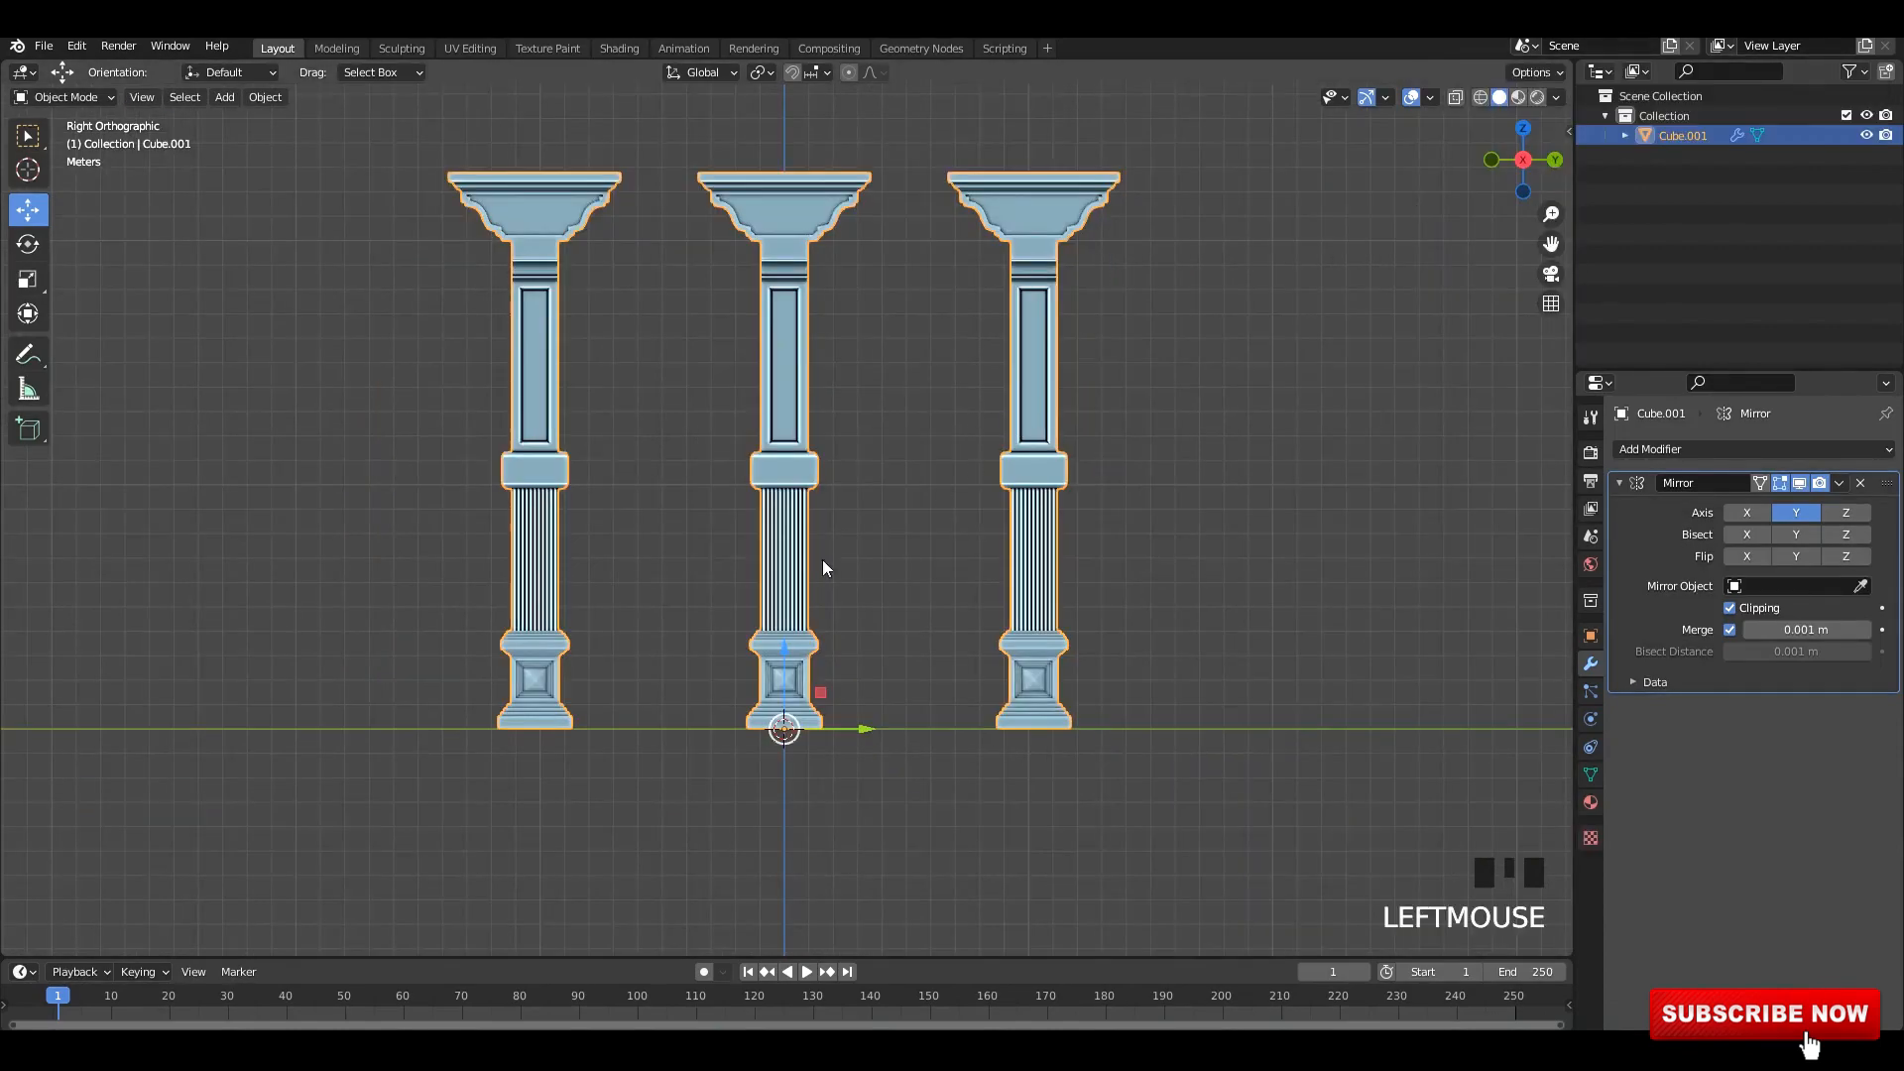
# - Duplicate the side face of the middle column's pedestal block in place
pyautogui.press('Tab')
pyautogui.moveTo(823, 568); pyautogui.dragTo(784, 645, button='middle')
pyautogui.scroll(6, 808, 684)
pyautogui.press('3')
pyautogui.click(892, 659)
pyautogui.moveTo(897, 661); pyautogui.dragTo(932, 676, button='middle')
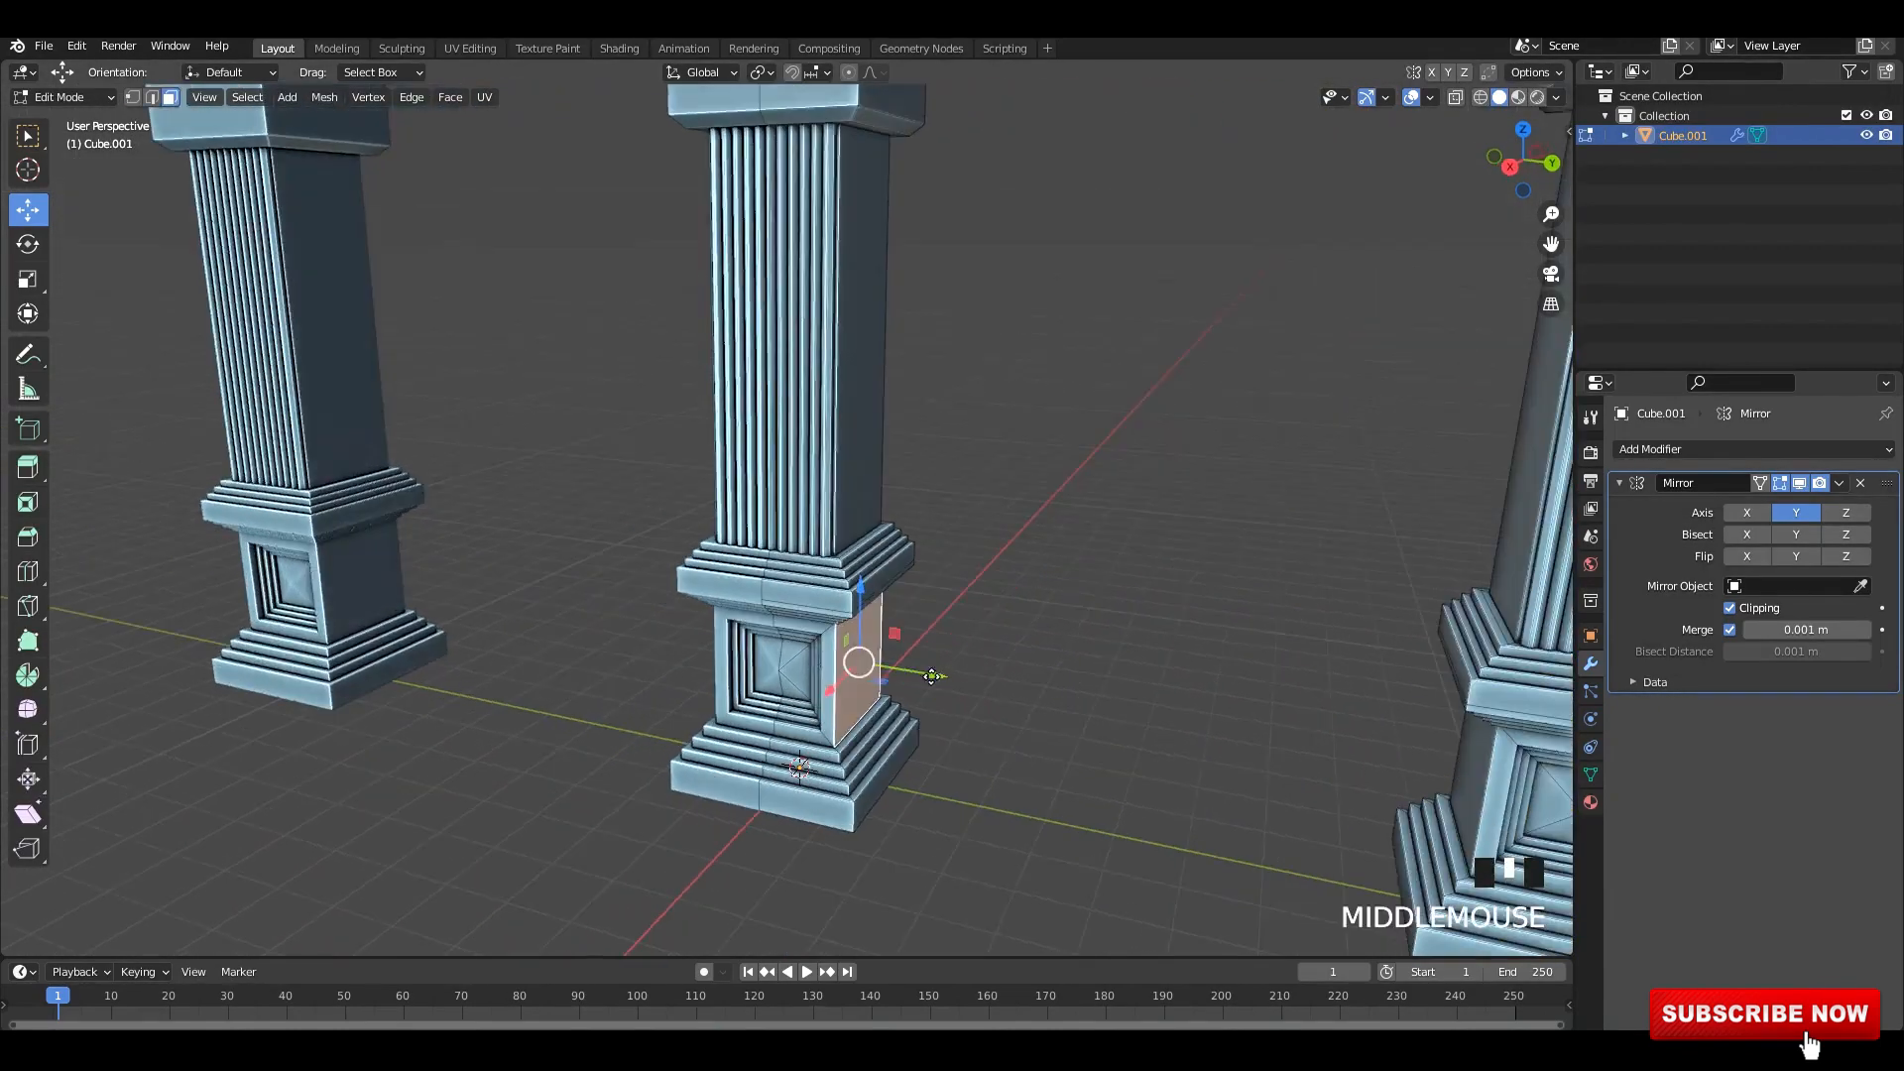
pyautogui.hotkey('shift', 'd')
pyautogui.rightClick(932, 676)
# - Scale the duplicated pedestal face to 0.289 along X and move it about -0.66 m along X
pyautogui.moveTo(1274, 640); pyautogui.dragTo(1147, 656, button='middle')
pyautogui.scroll(3, 1147, 656)
pyautogui.click(1008, 626)
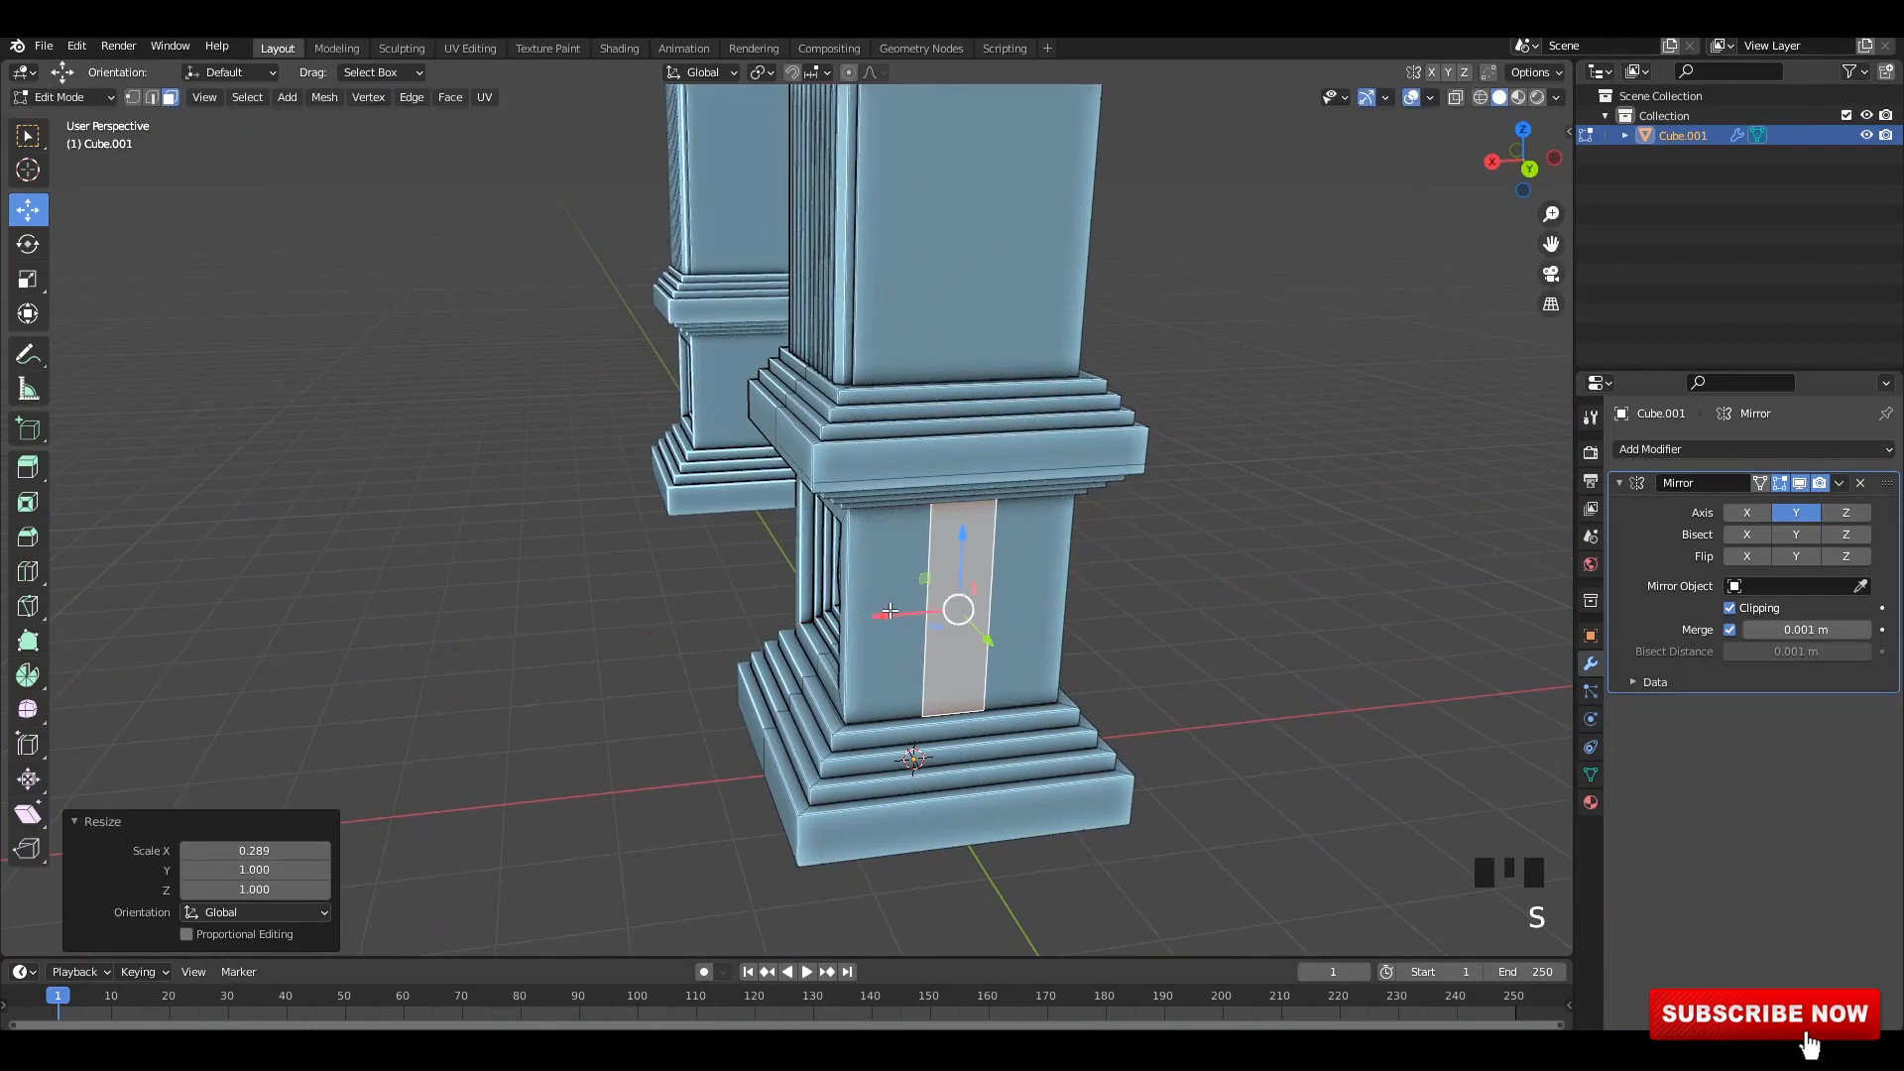
pyautogui.moveTo(898, 614); pyautogui.dragTo(952, 609)
# - Extrude the narrow face along Y so it bridges the gap to the outer column's pedestal
pyautogui.keyDown('alt'); pyautogui.moveTo(1019, 600); pyautogui.dragTo(992, 595, button='middle'); pyautogui.keyUp('alt')
pyautogui.scroll(-3, 992, 595)
pyautogui.press('e')
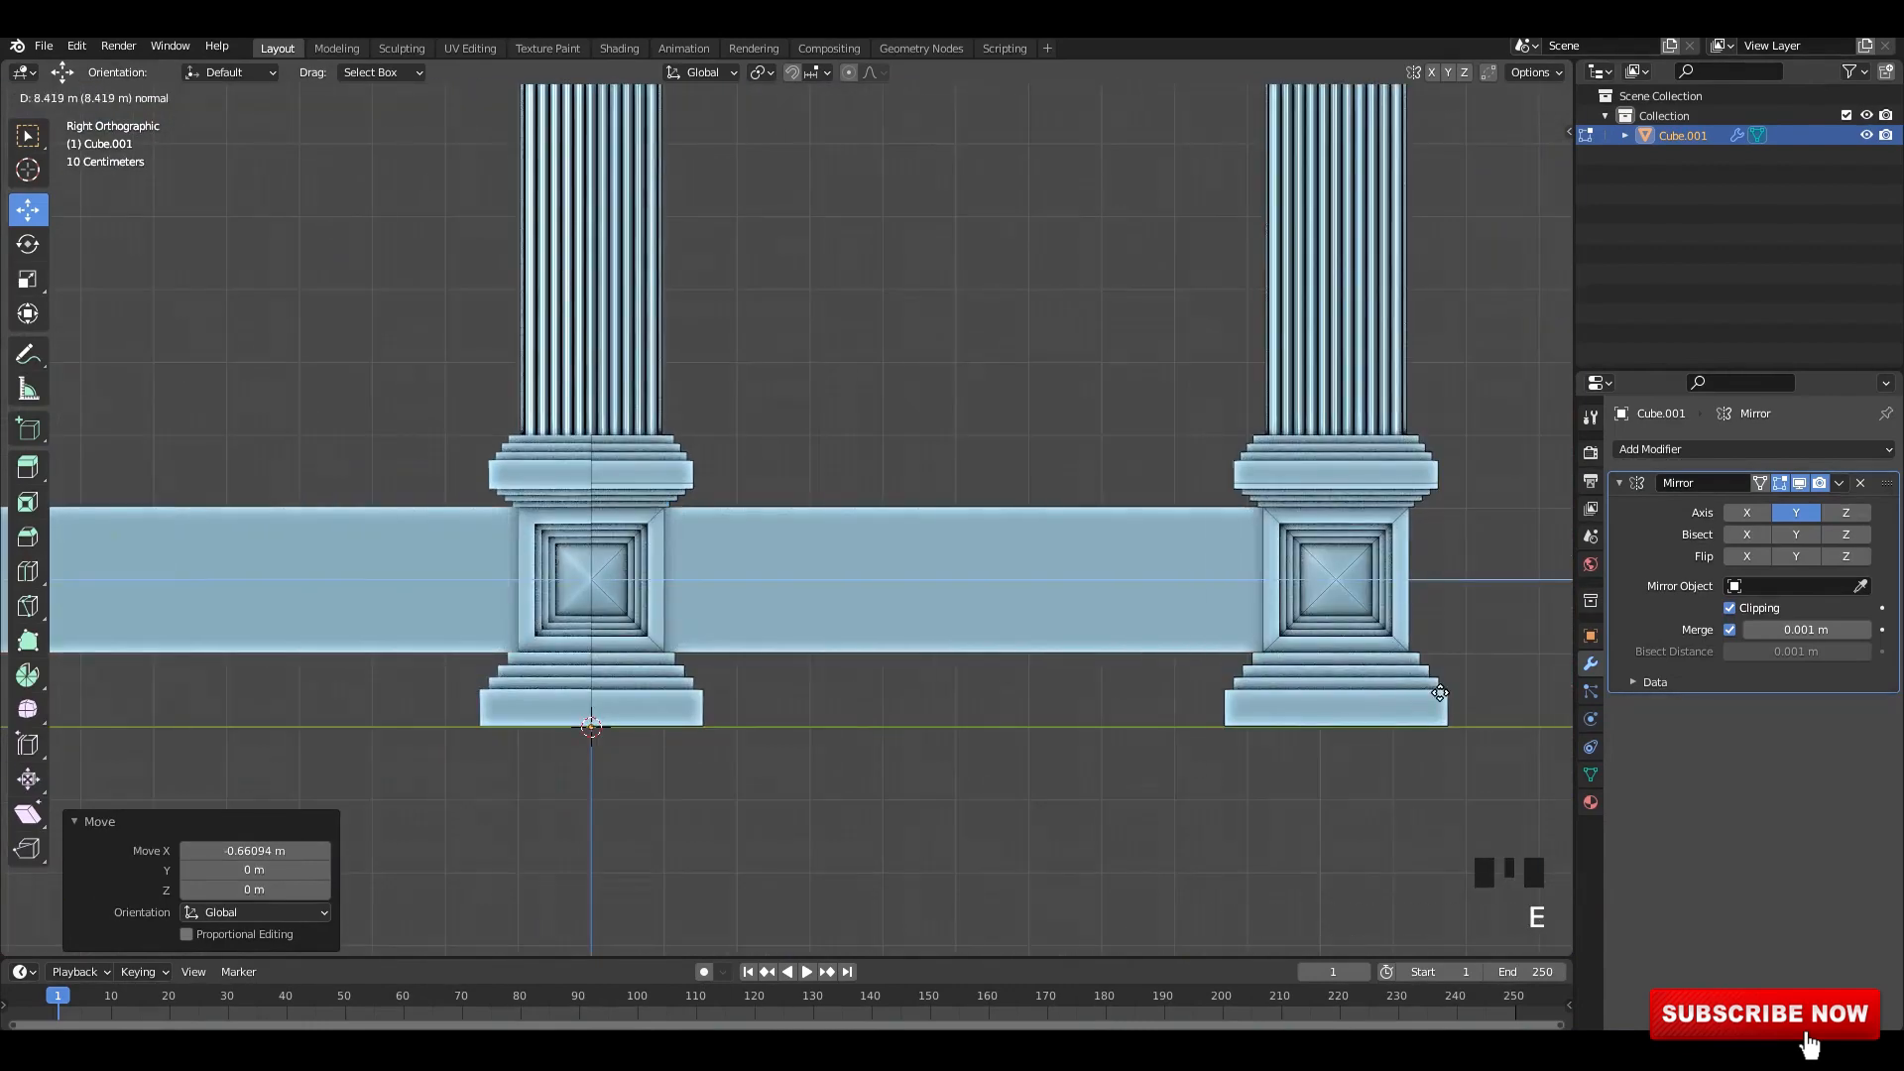
pyautogui.click(1118, 536)
# - Extend the low wall between the columns down to the ground and raise its top face by 1.026 m
pyautogui.hotkey('alt', 'z')
pyautogui.press('l')
pyautogui.moveTo(1037, 578); pyautogui.dragTo(986, 663)
pyautogui.hotkey('alt', 'z')
pyautogui.hotkey('alt', 'z')
pyautogui.click(964, 657)
pyautogui.hotkey('alt', 'z')
pyautogui.moveTo(986, 663); pyautogui.dragTo(1008, 527, button='middle')
pyautogui.scroll(2, 991, 635)
pyautogui.moveTo(1013, 442); pyautogui.dragTo(1013, 413)
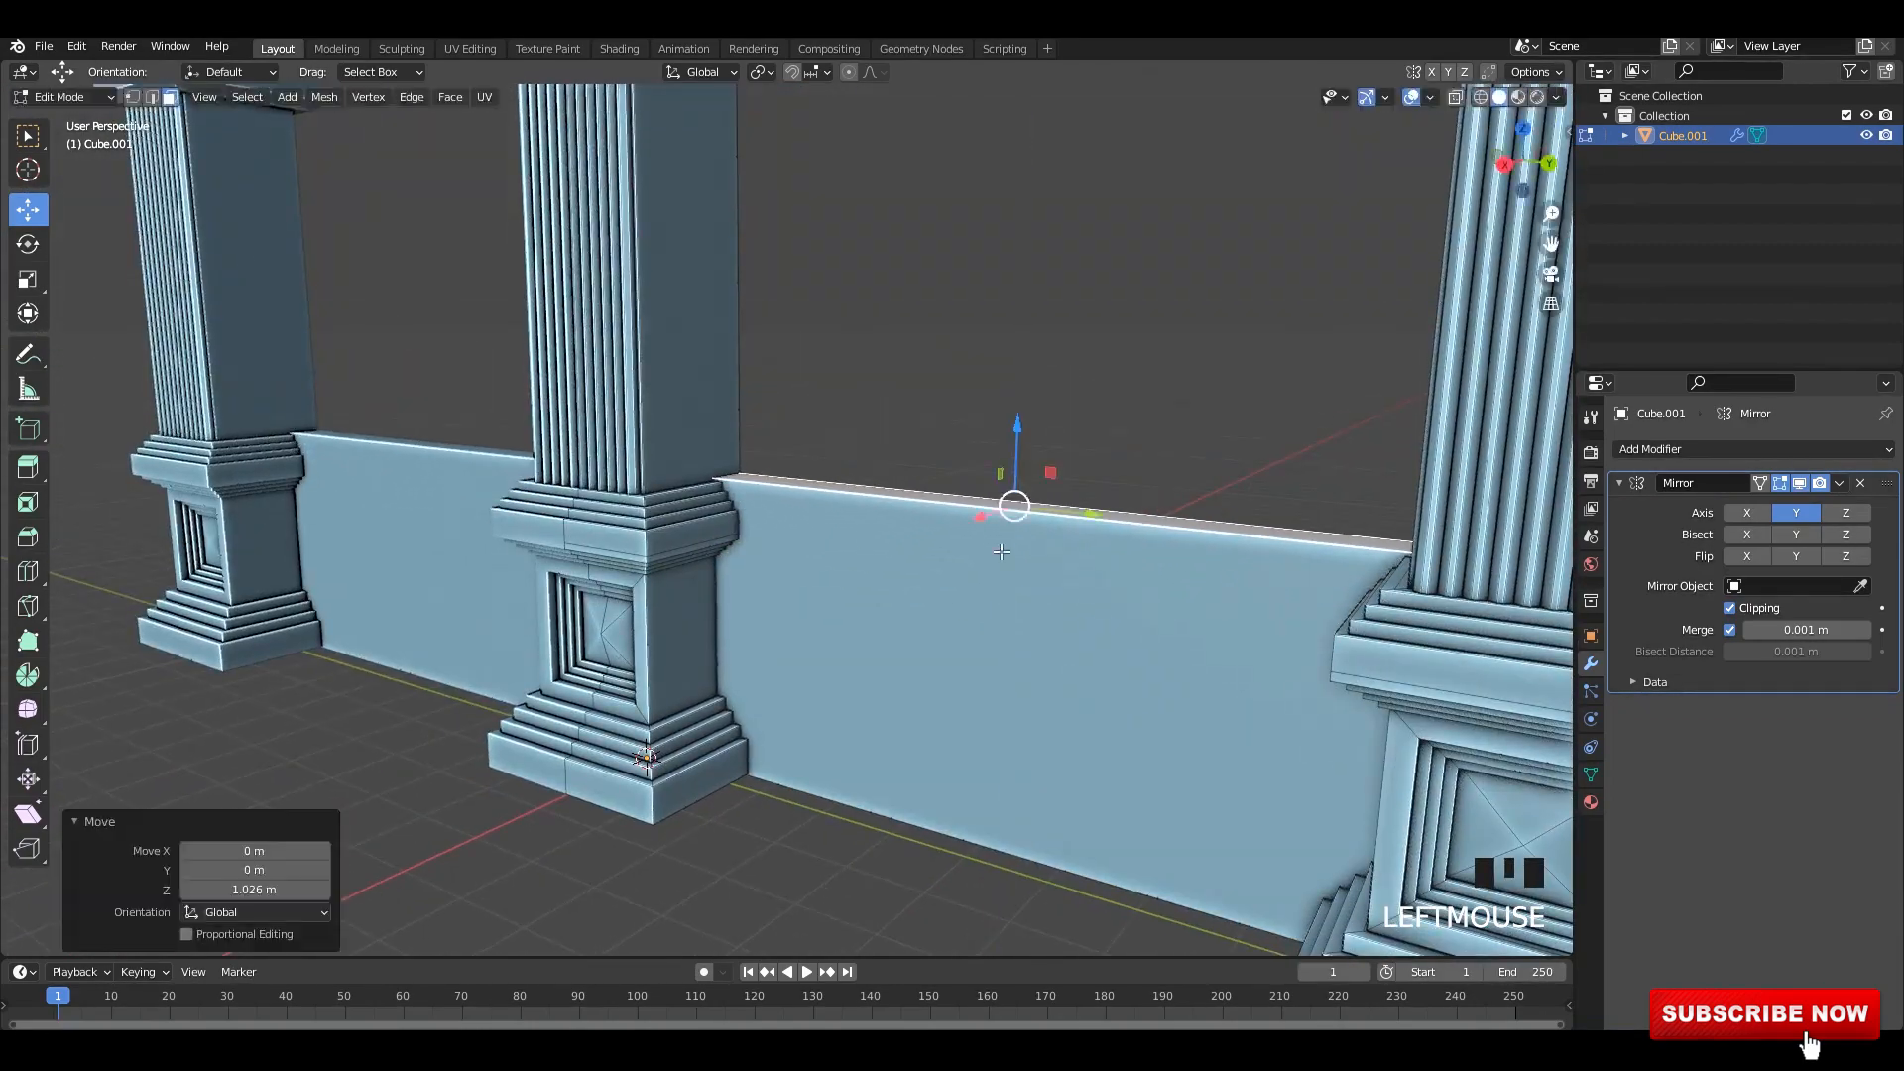
pyautogui.moveTo(1014, 426); pyautogui.dragTo(1111, 447, button='middle')
pyautogui.scroll(-1, 1071, 476)
# - Cut a horizontal edge loop around the low wall and bevel it into a wide middle band
pyautogui.hotkey('alt', 'z')
pyautogui.moveTo(1022, 531); pyautogui.dragTo(964, 515, button='middle')
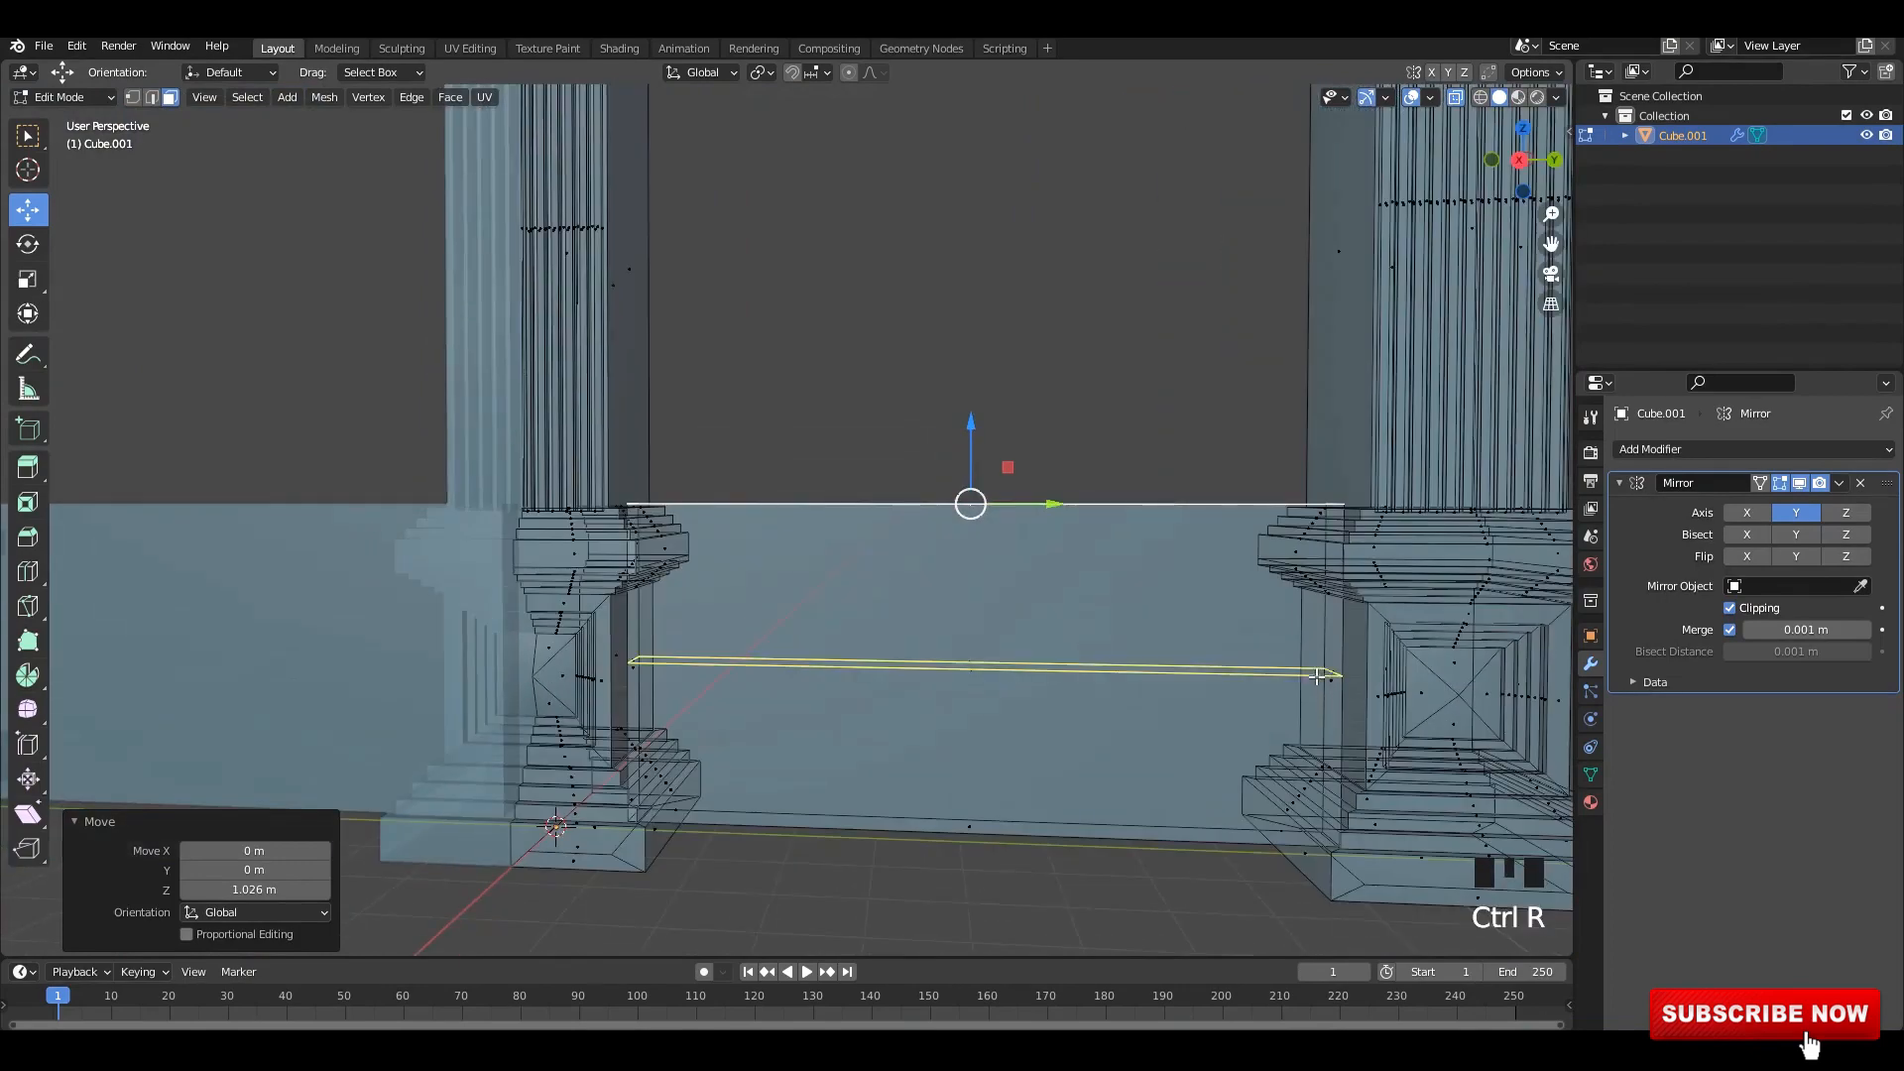
pyautogui.click(1317, 677)
pyautogui.rightClick(1317, 676)
pyautogui.hotkey('alt', 'z')
pyautogui.hotkey('ctrl', 'b')
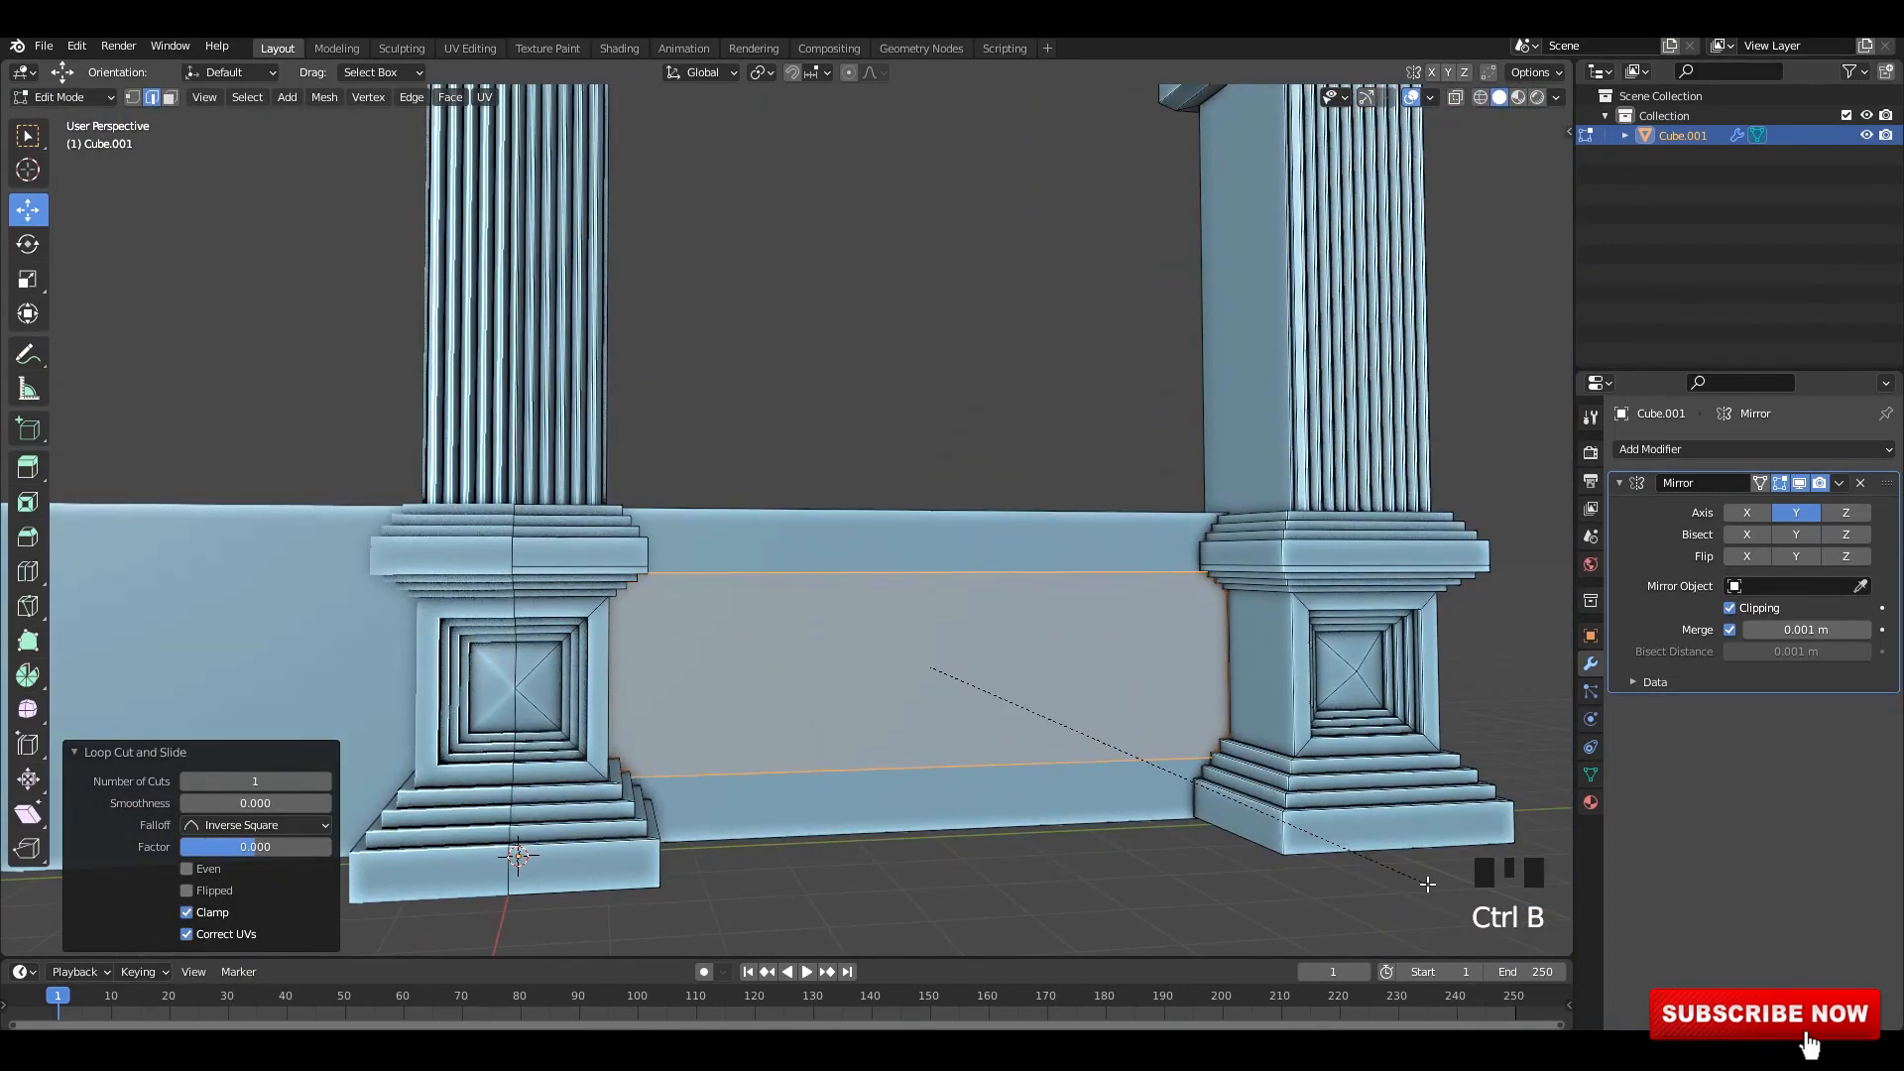
pyautogui.click(1436, 884)
# - Apply the object's transforms and extrude the low wall's upper and lower bands outward
pyautogui.press('Tab')
pyautogui.hotkey('ctrl', 'a')
pyautogui.click(1082, 628)
pyautogui.press('Tab')
pyautogui.press('3')
pyautogui.click(1041, 543)
pyautogui.keyDown('shift'); pyautogui.click(1022, 801); pyautogui.keyUp('shift')
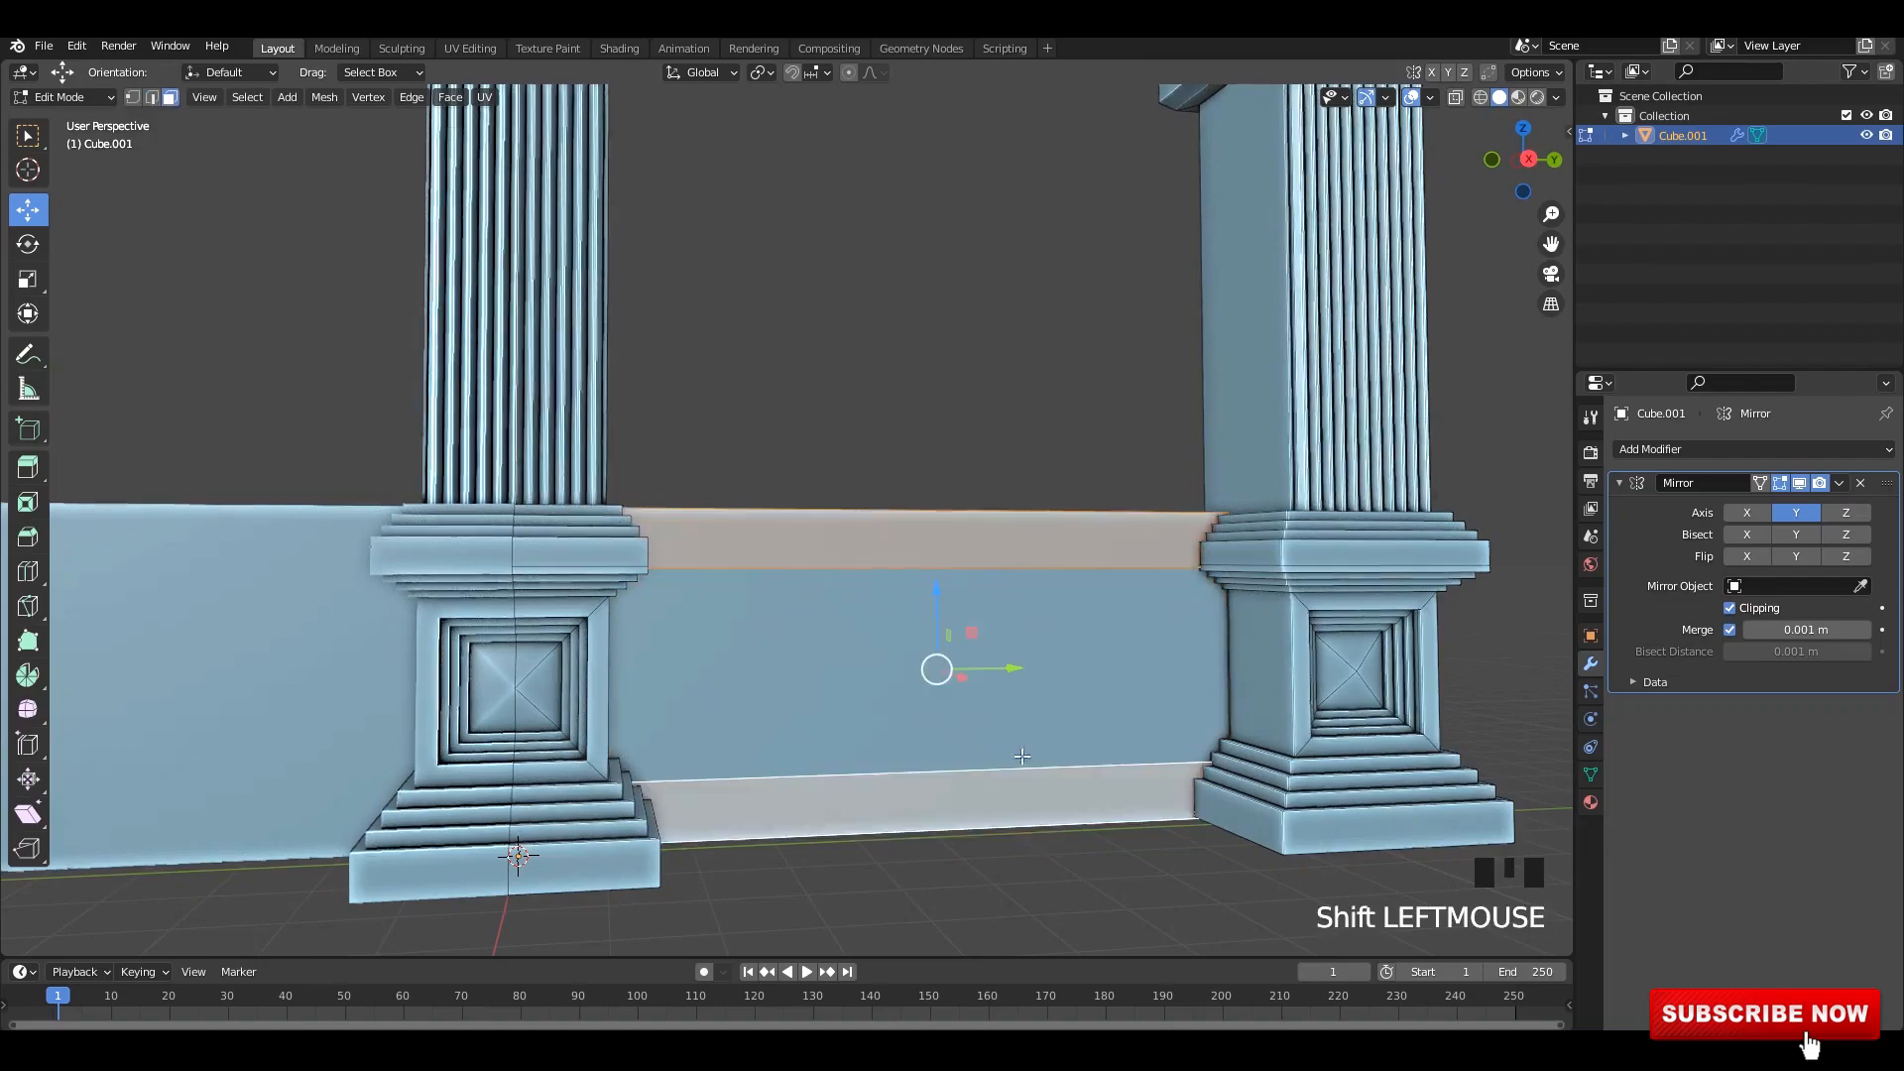
pyautogui.press('e')
pyautogui.moveTo(982, 694); pyautogui.dragTo(922, 516, button='middle')
pyautogui.click(1060, 728)
# - Bevel the inner edges between the wall's two rails and its panel 0.862 m wide with the custom moulding profile, and reduce the segments
pyautogui.press('Tab')
pyautogui.scroll(2, 880, 595)
pyautogui.press('Tab')
pyautogui.click(1017, 607)
pyautogui.press('2')
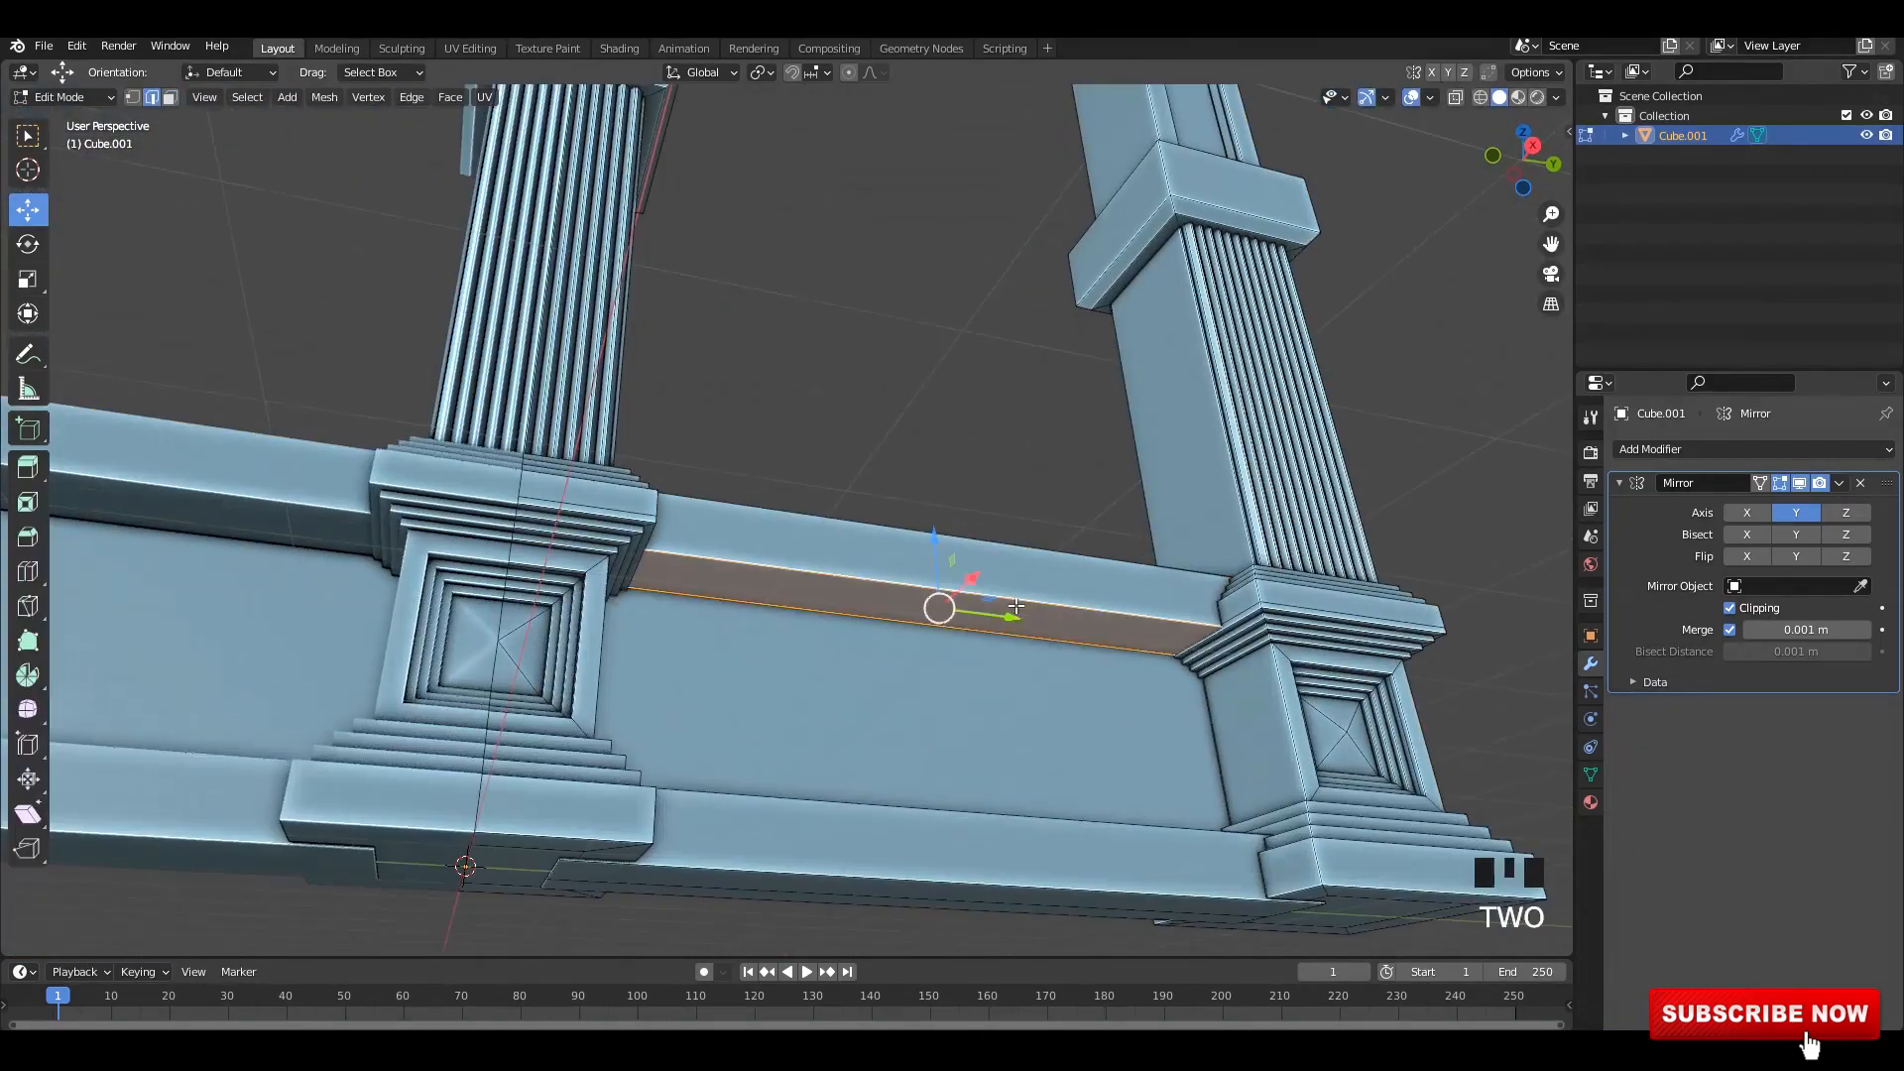
pyautogui.moveTo(1050, 662); pyautogui.dragTo(1021, 585, button='middle')
pyautogui.hotkey('ctrl', 'b')
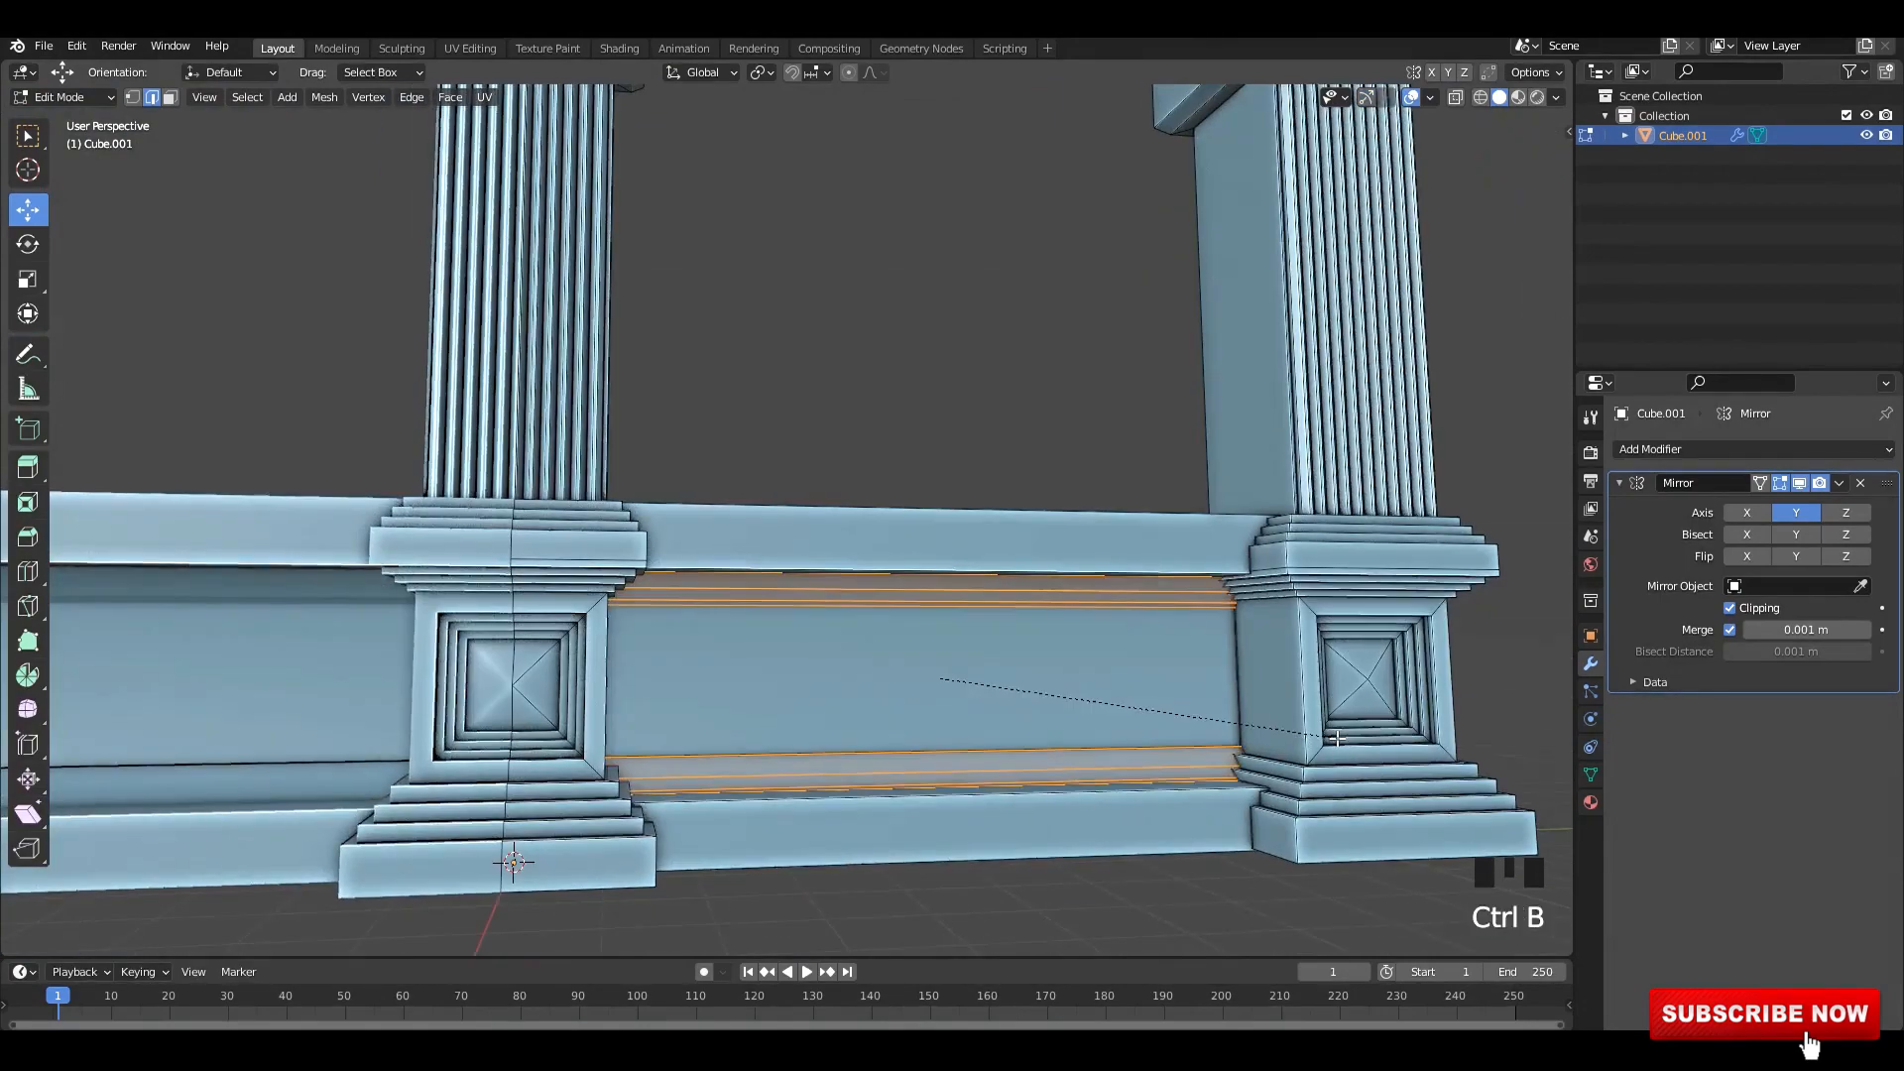
pyautogui.click(1329, 736)
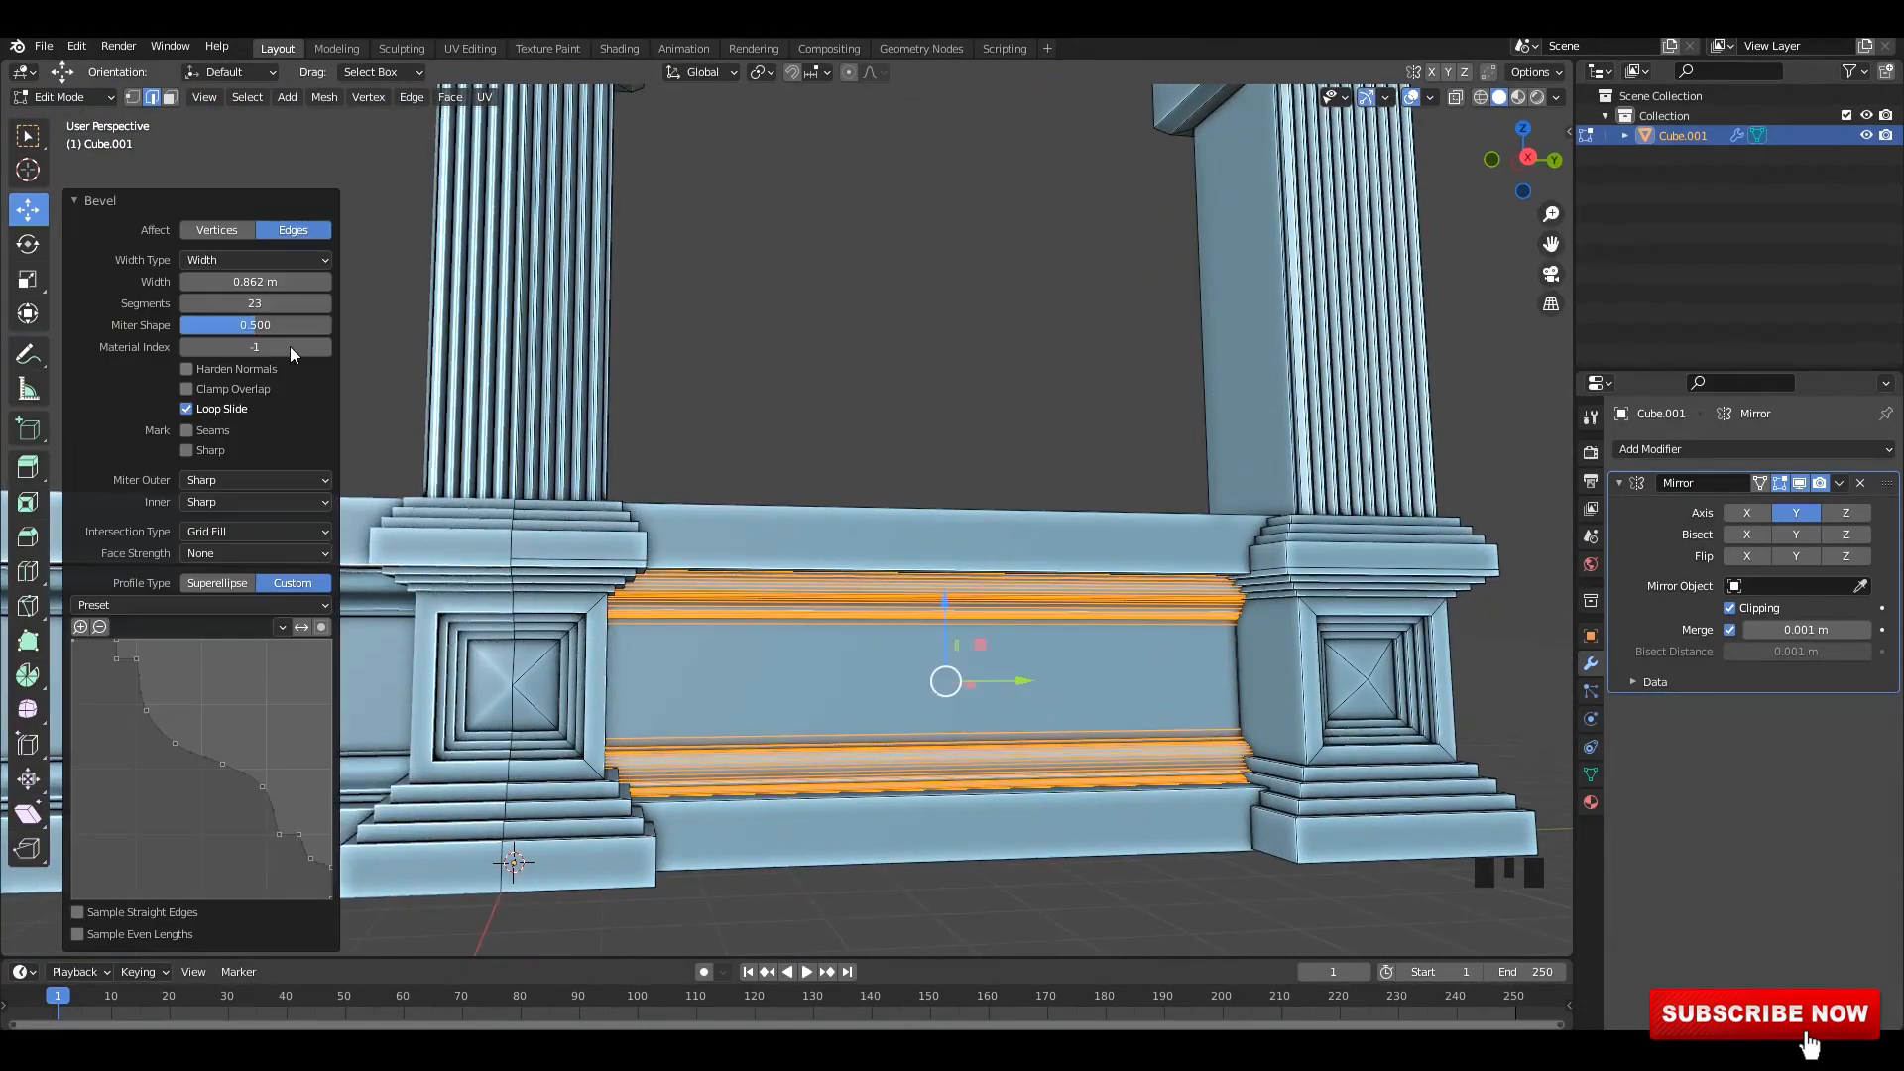
pyautogui.click(187, 301)
pyautogui.press('Tab')
pyautogui.scroll(-3, 919, 403)
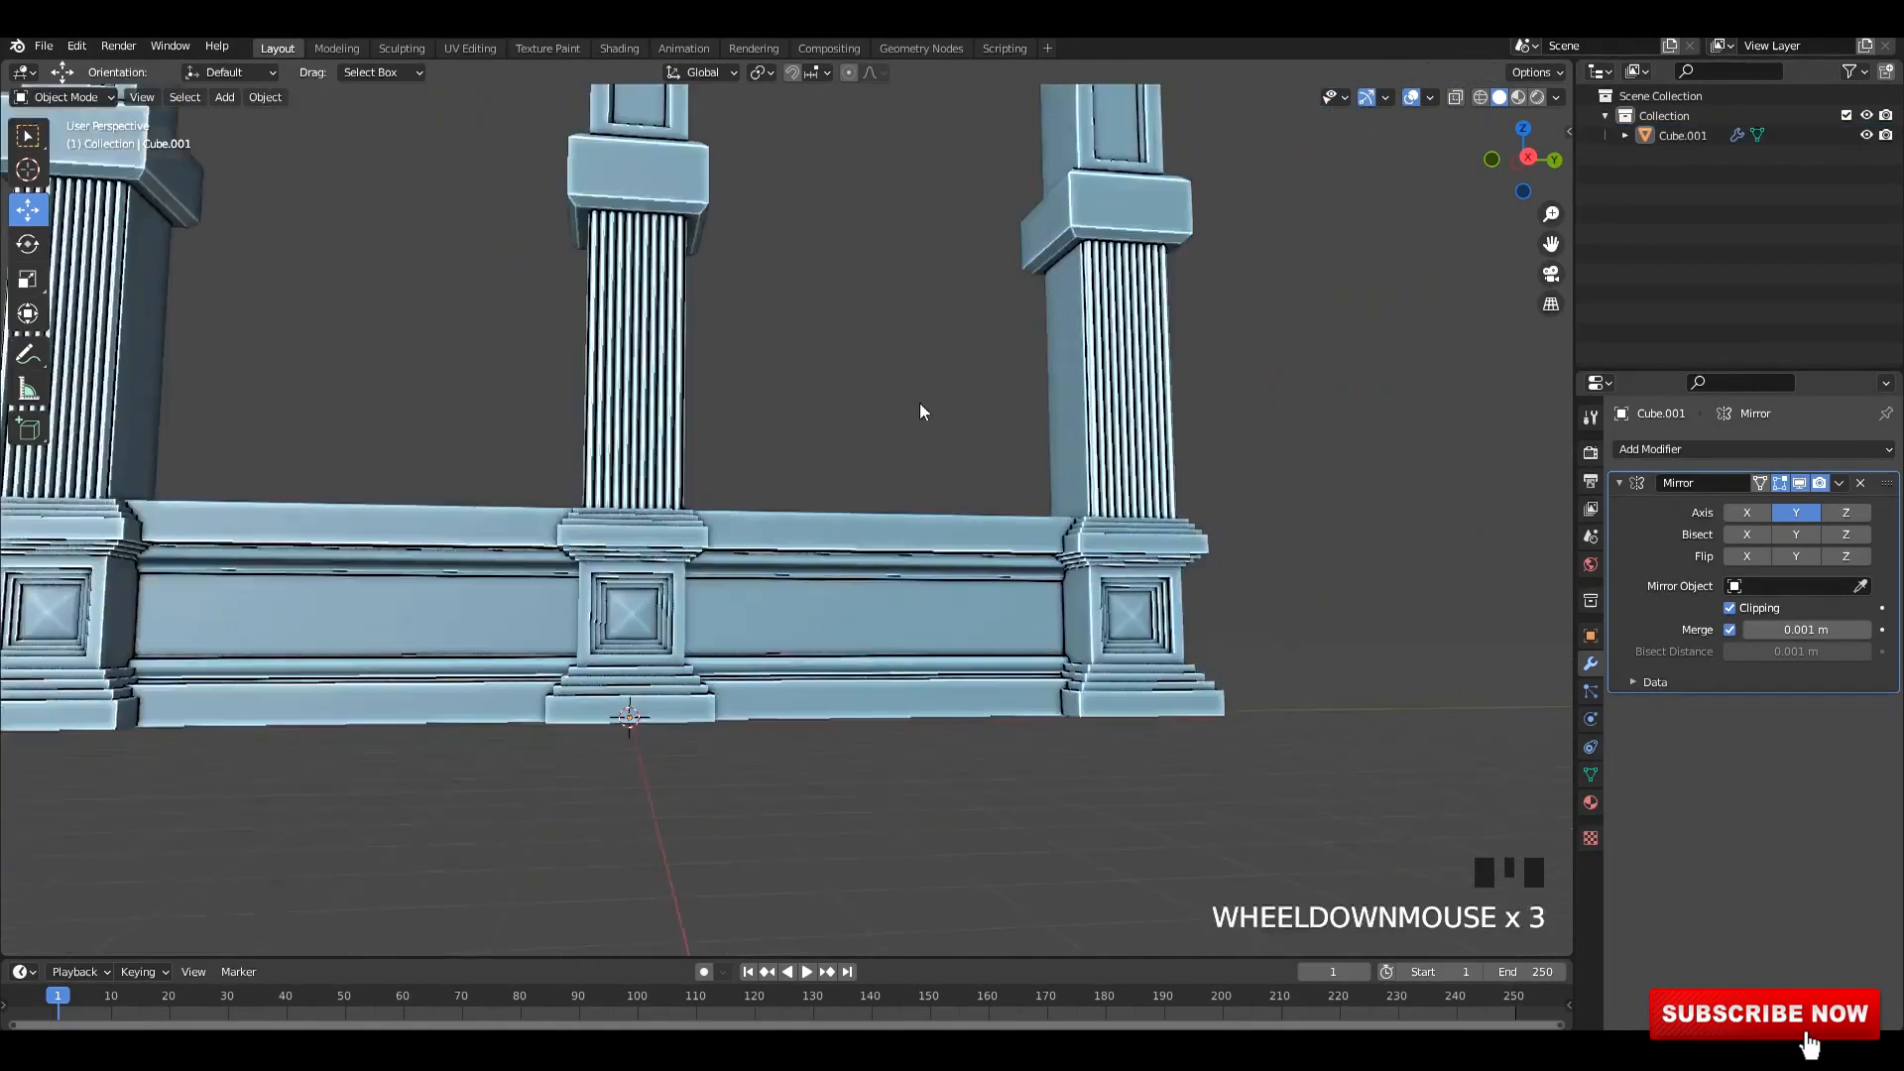
# - Examine the moulded low wall between the columns from different angles
pyautogui.keyDown('alt'); pyautogui.moveTo(920, 403); pyautogui.dragTo(714, 347, button='middle'); pyautogui.keyUp('alt')
pyautogui.scroll(5, 849, 611)
pyautogui.press('Tab')
pyautogui.moveTo(714, 347); pyautogui.dragTo(835, 593, button='middle')
pyautogui.scroll(-3, 765, 365)
pyautogui.scroll(-4, 781, 495)
pyautogui.press('Tab')
pyautogui.click(934, 420)
# - Duplicate the low wall's top face and raise the copy along Z to the tops of the capitals
pyautogui.press('Tab')
pyautogui.scroll(3, 807, 544)
pyautogui.click(897, 575)
pyautogui.press('3')
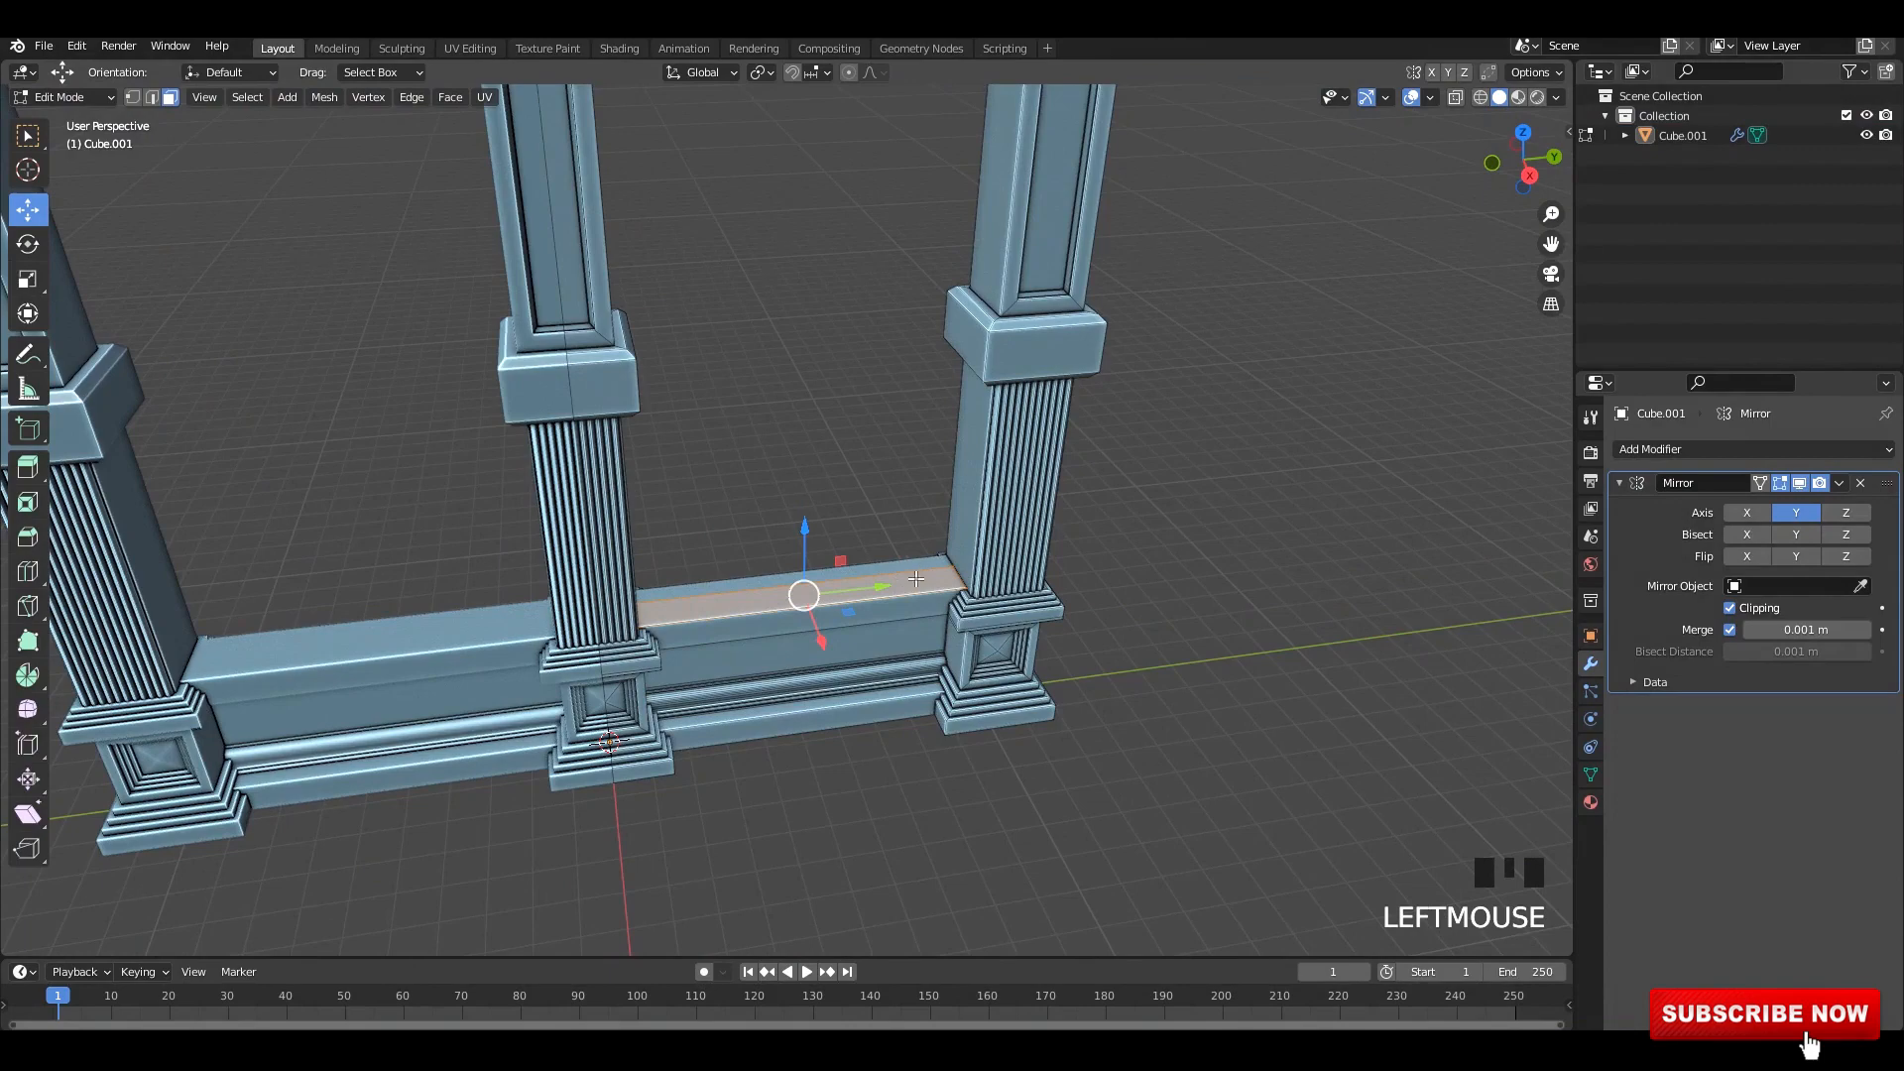
pyautogui.hotkey('shift', 'd')
pyautogui.rightClick(888, 582)
pyautogui.scroll(-3, 886, 581)
pyautogui.moveTo(873, 581); pyautogui.dragTo(838, 530, button='middle')
pyautogui.moveTo(797, 511); pyautogui.dragTo(794, 202)
pyautogui.keyDown('shift'); pyautogui.moveTo(795, 201); pyautogui.dragTo(793, 593, button='middle'); pyautogui.keyUp('shift')
pyautogui.moveTo(794, 593); pyautogui.dragTo(777, 404)
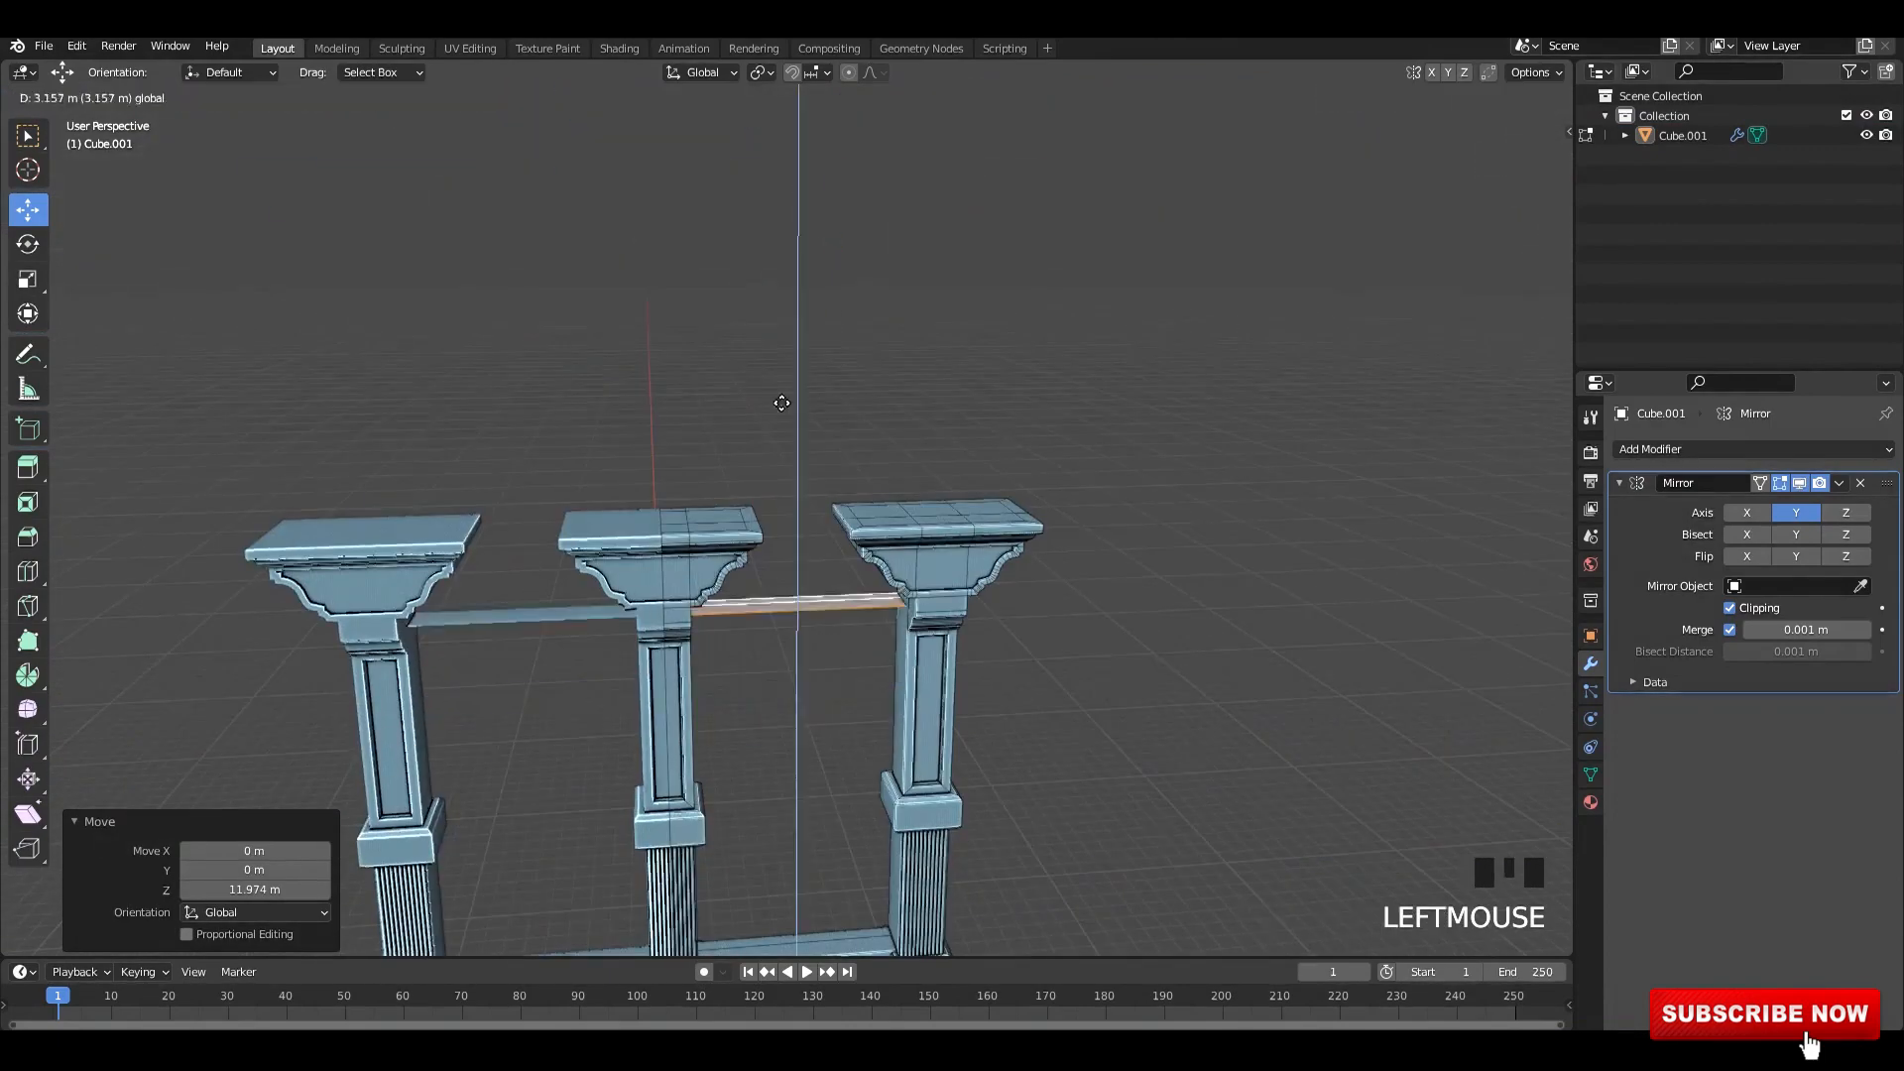
# - Move the copied strip about -1.18 m and 5.32 m along Y, stretching it from the mirror centre to the outer capital's end
pyautogui.moveTo(799, 456); pyautogui.dragTo(827, 538, button='middle')
pyautogui.scroll(1, 827, 538)
pyautogui.moveTo(857, 542); pyautogui.dragTo(825, 551)
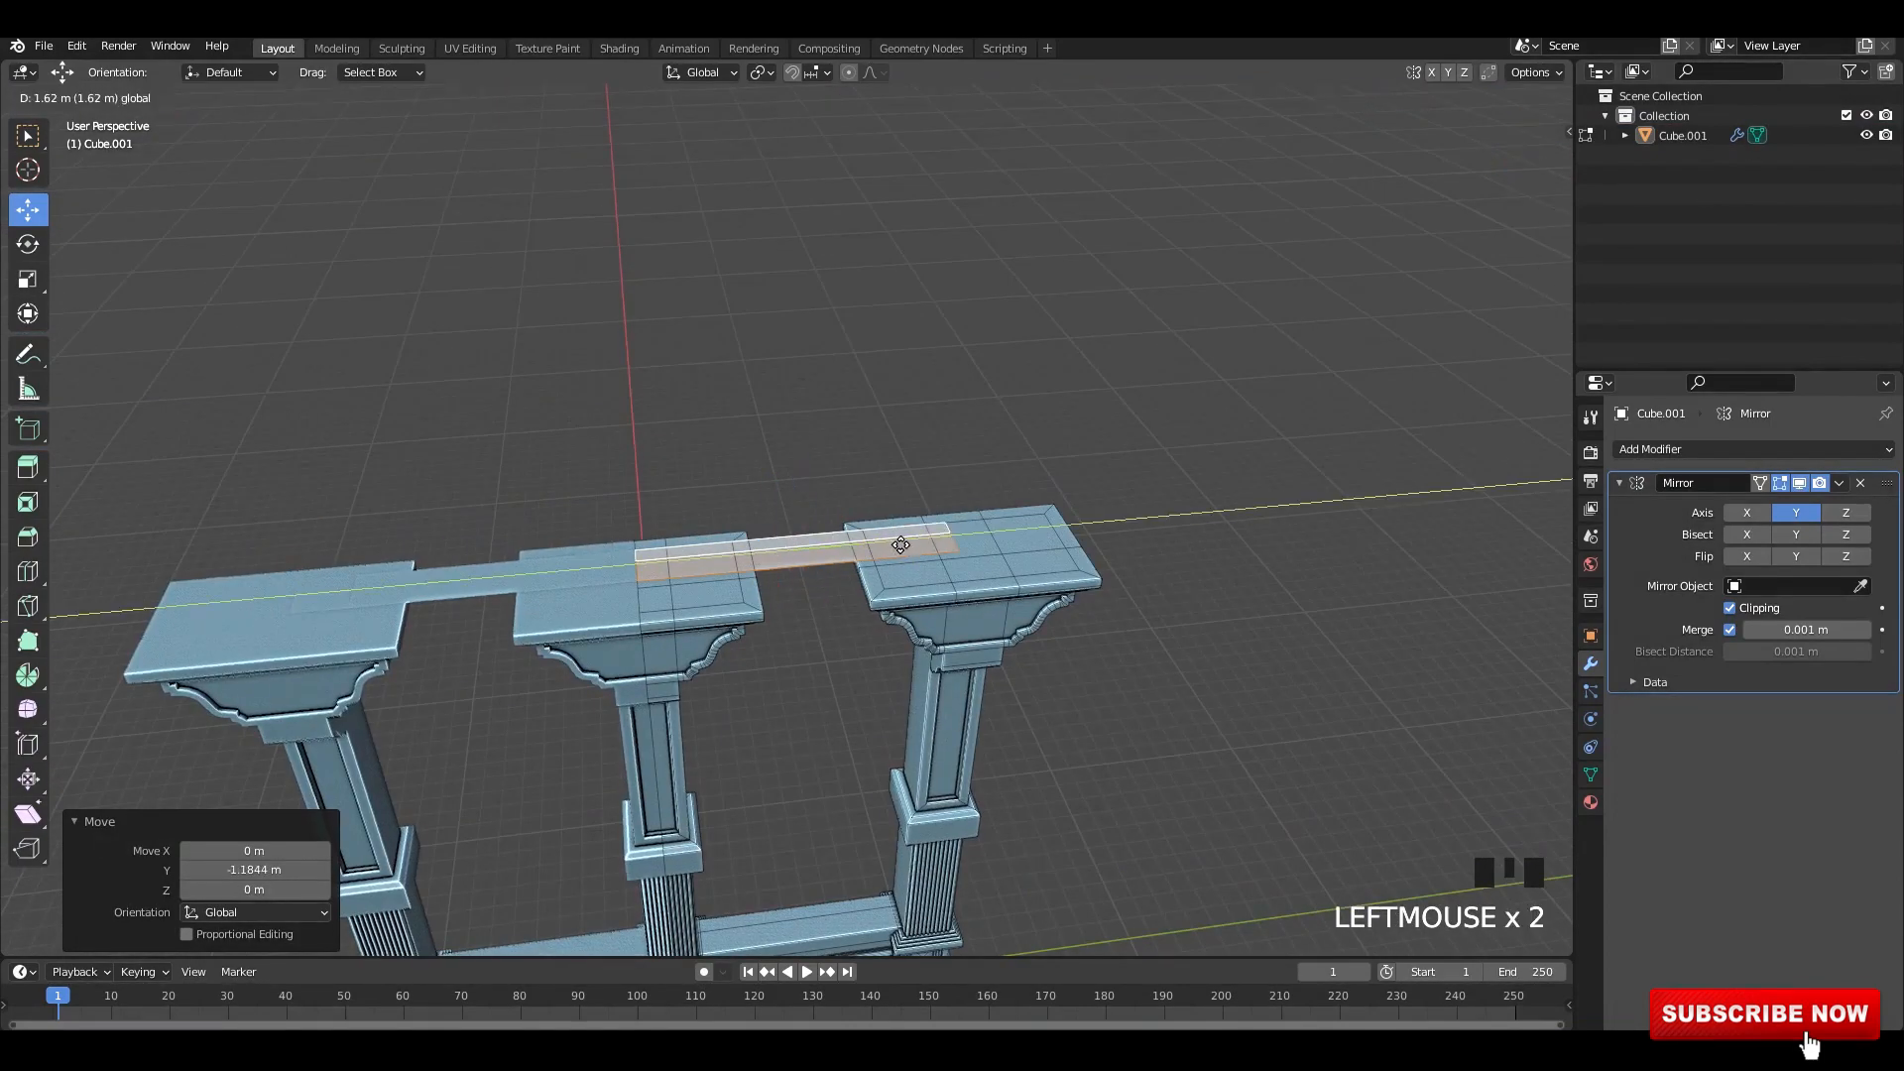
pyautogui.moveTo(1037, 521); pyautogui.dragTo(970, 560, button='middle')
pyautogui.scroll(1, 970, 560)
pyautogui.keyDown('shift'); pyautogui.moveTo(970, 560); pyautogui.dragTo(947, 595, button='middle'); pyautogui.keyUp('shift')
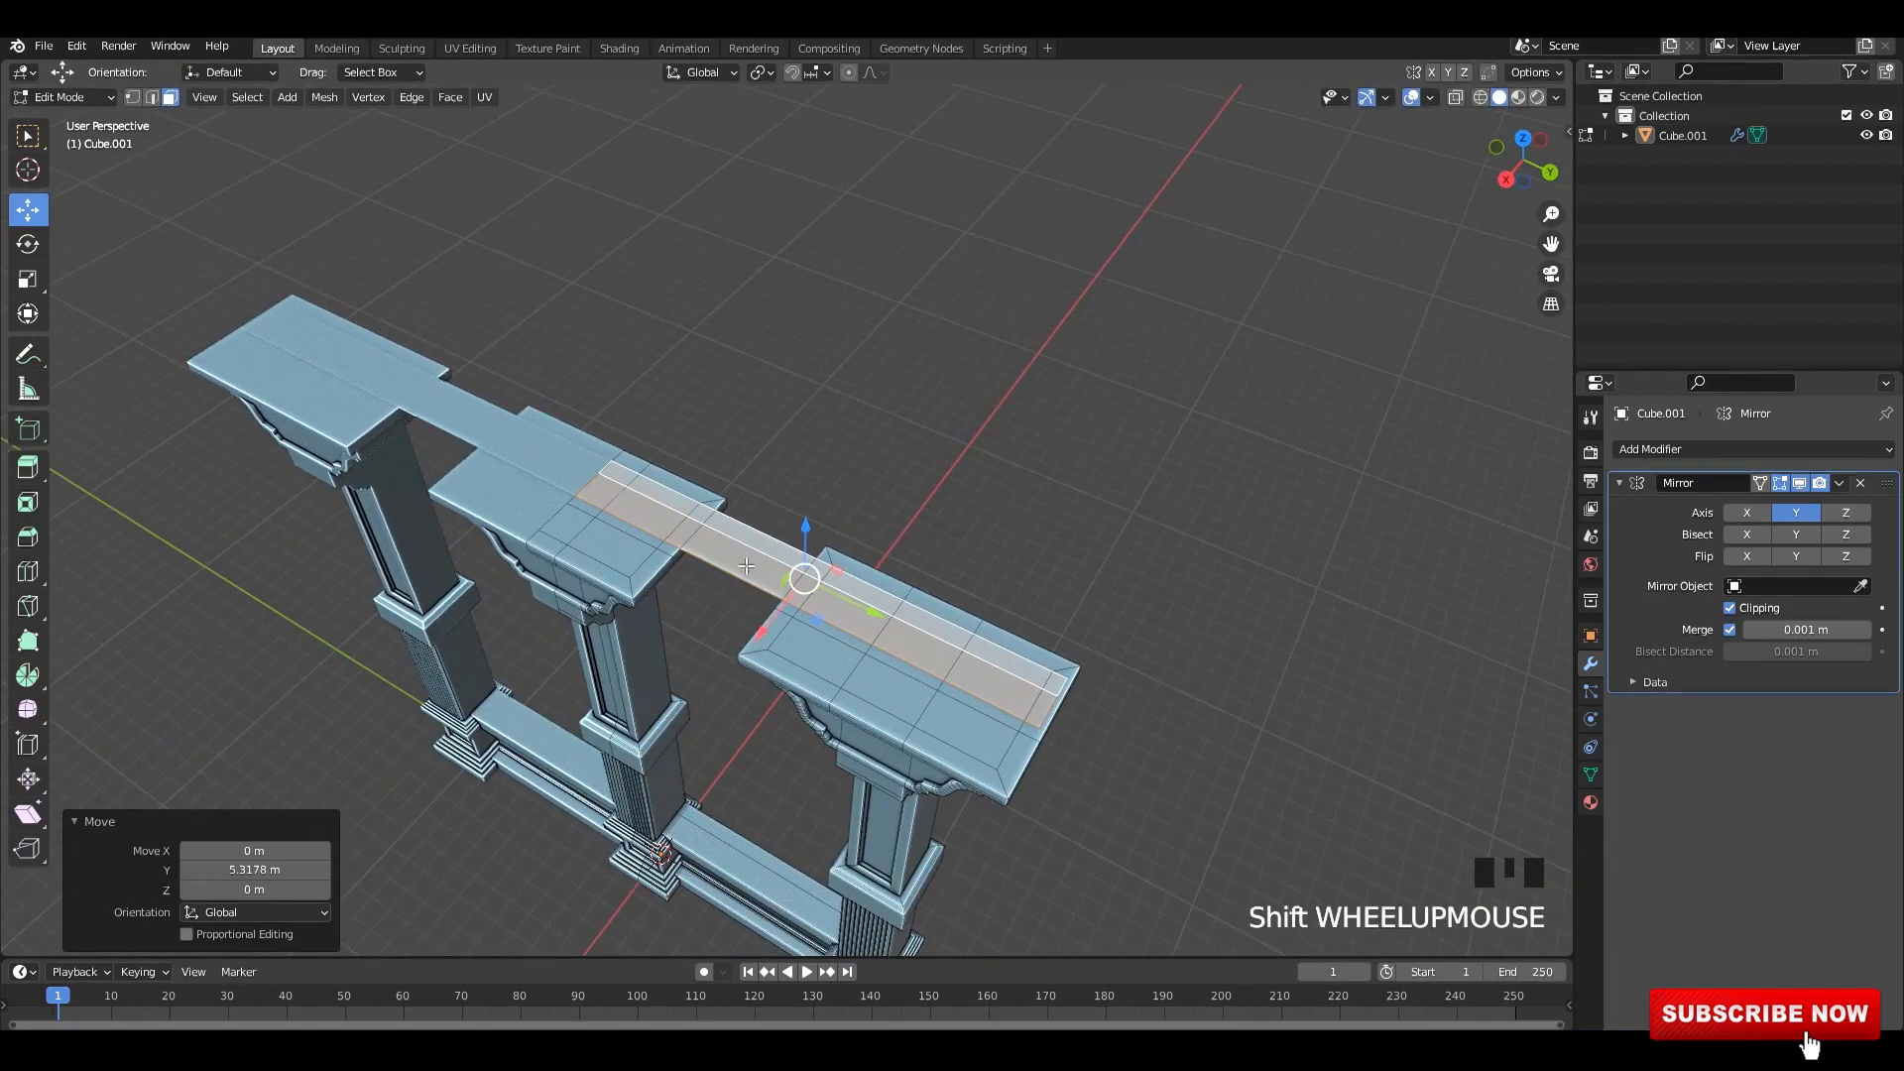
# - Remove the surplus edge from the strip above the capitals and move its front edge 1.5118 m along X
pyautogui.press('2')
pyautogui.click(781, 560)
pyautogui.press('x')
pyautogui.click(760, 633)
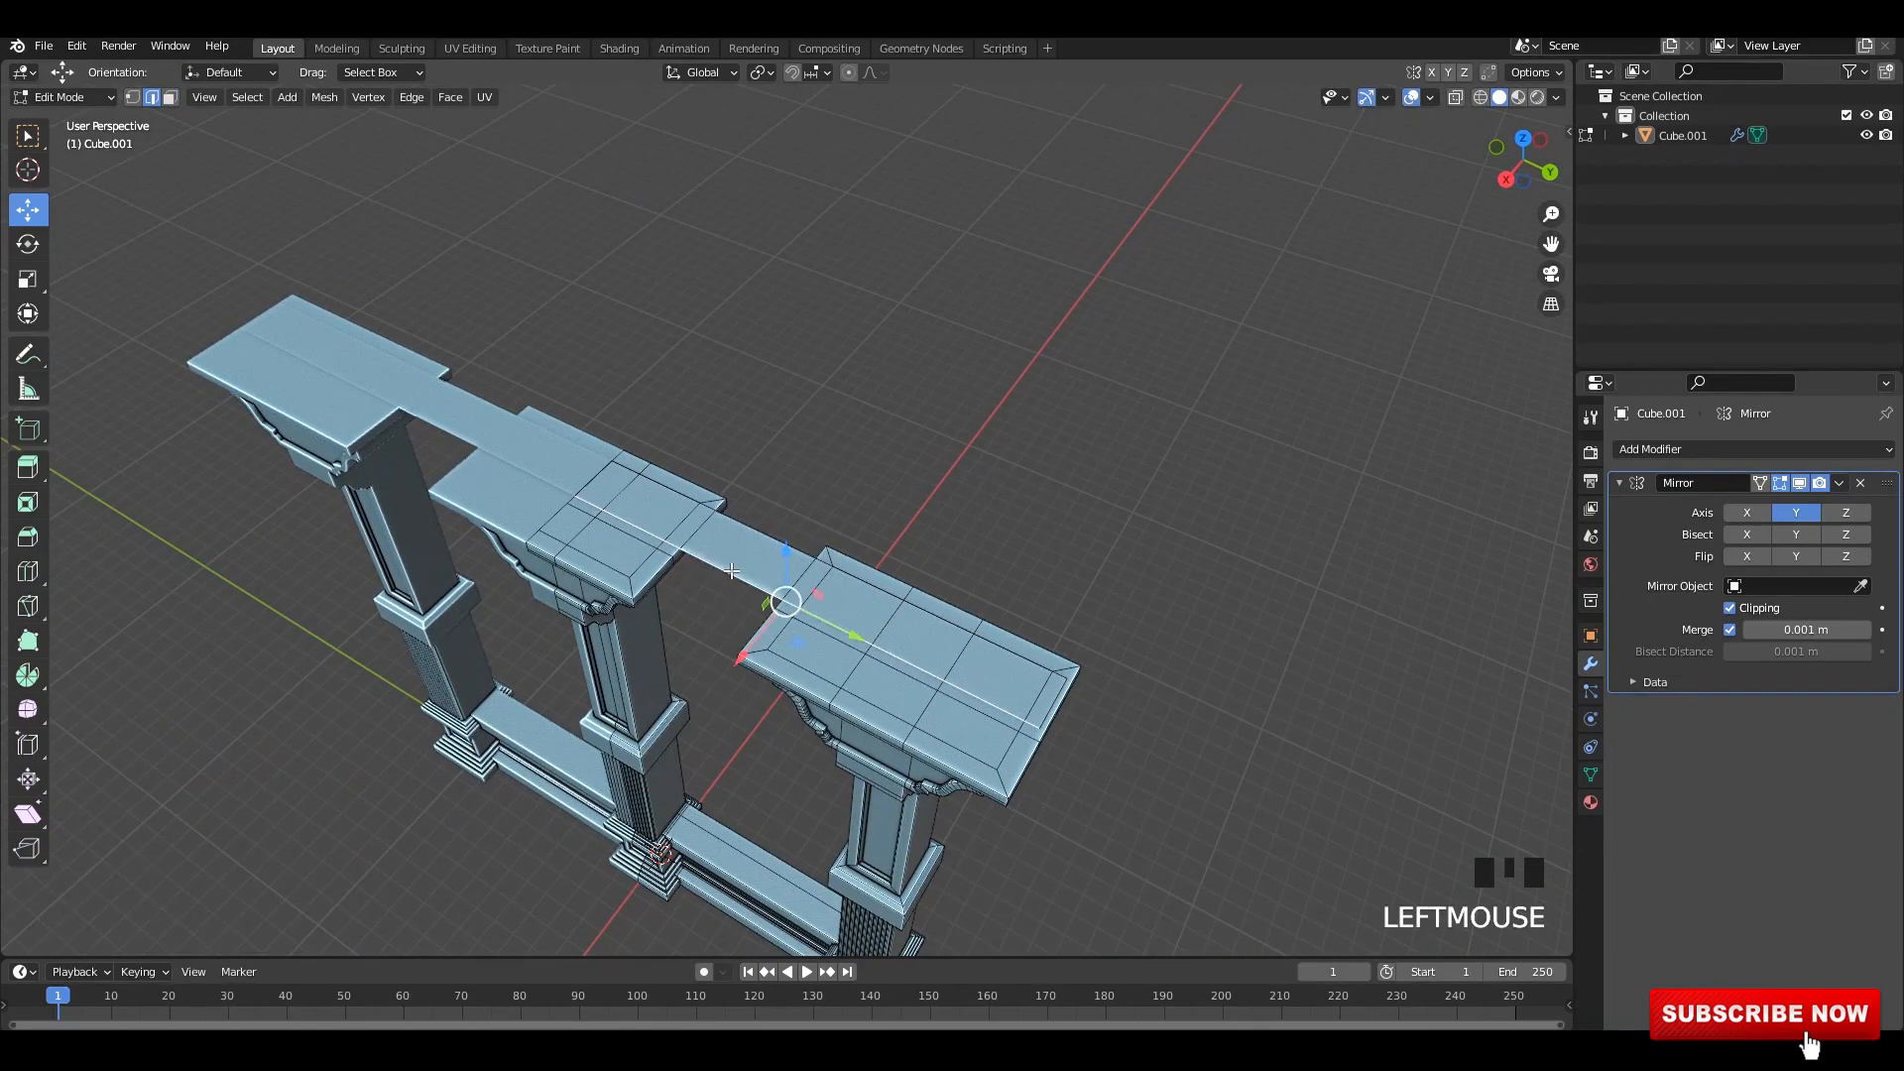
pyautogui.moveTo(760, 634); pyautogui.dragTo(678, 641, button='middle')
pyautogui.click(677, 642)
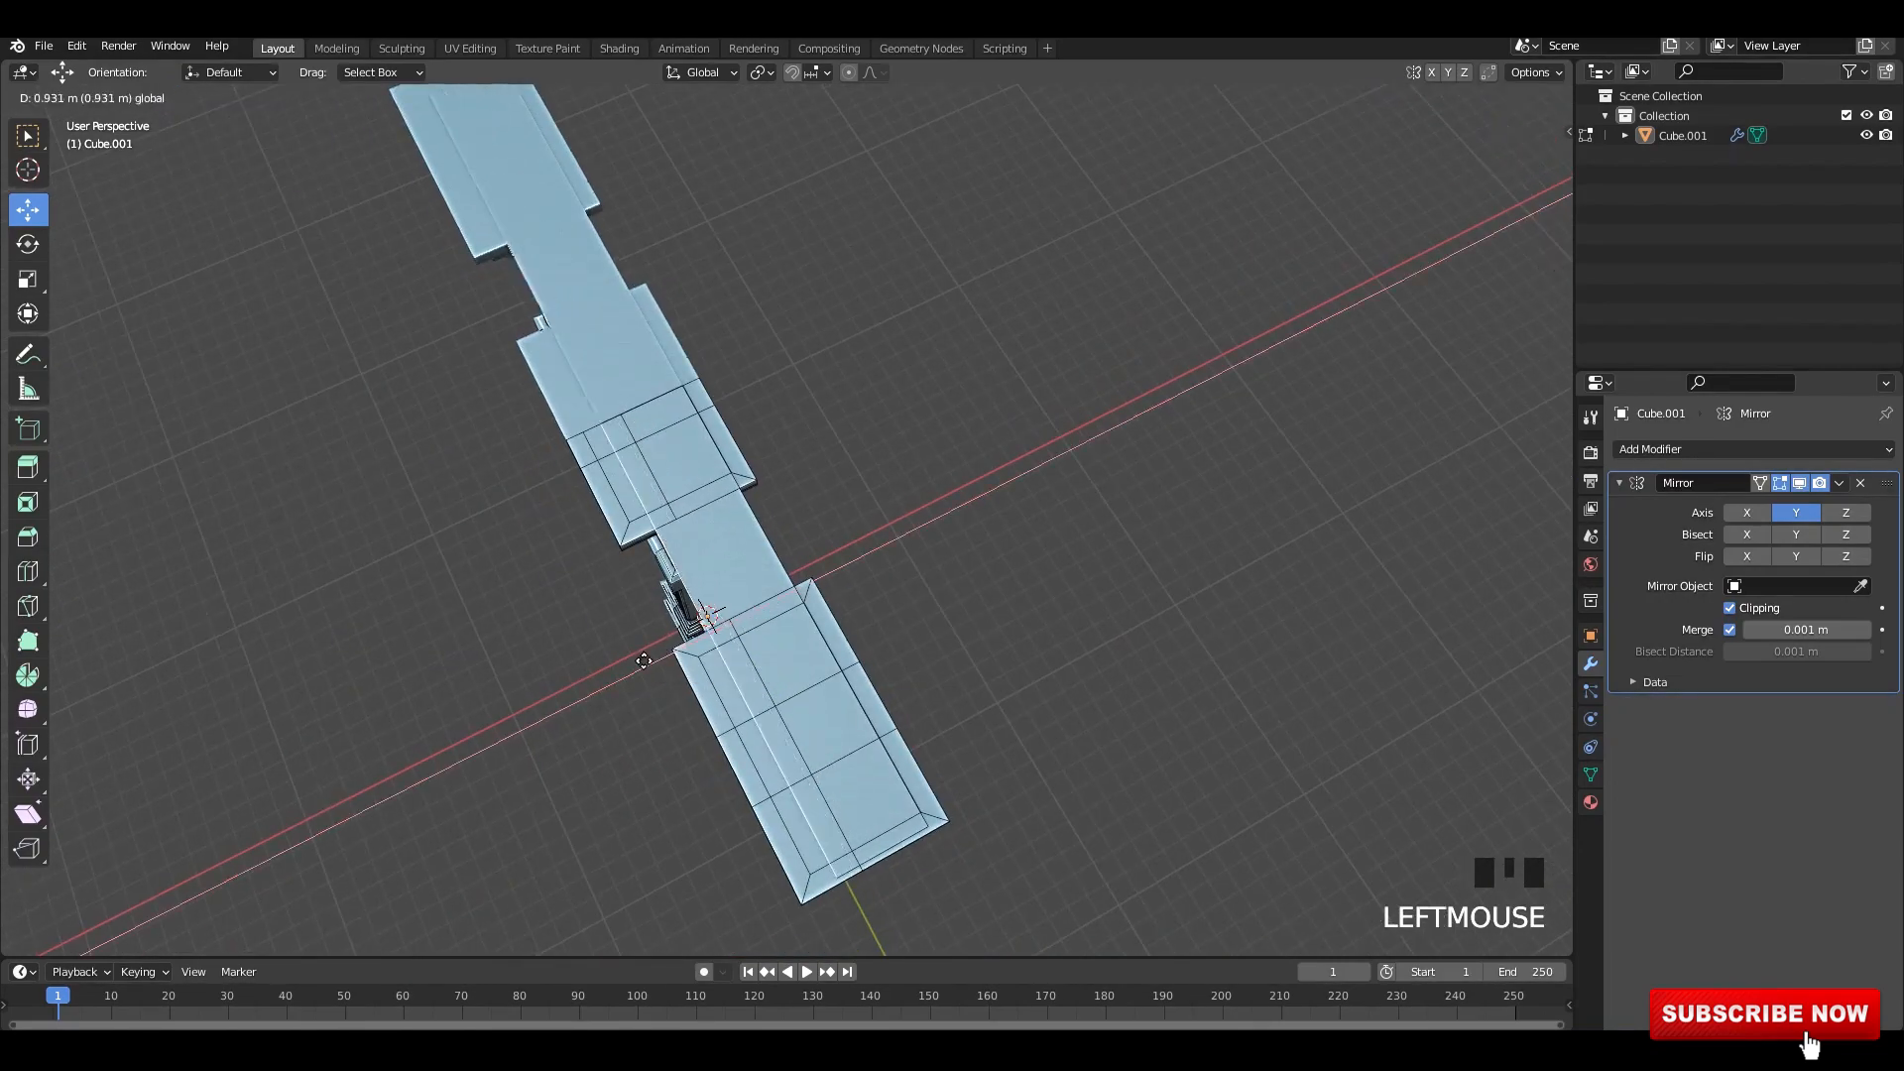
pyautogui.click(644, 660)
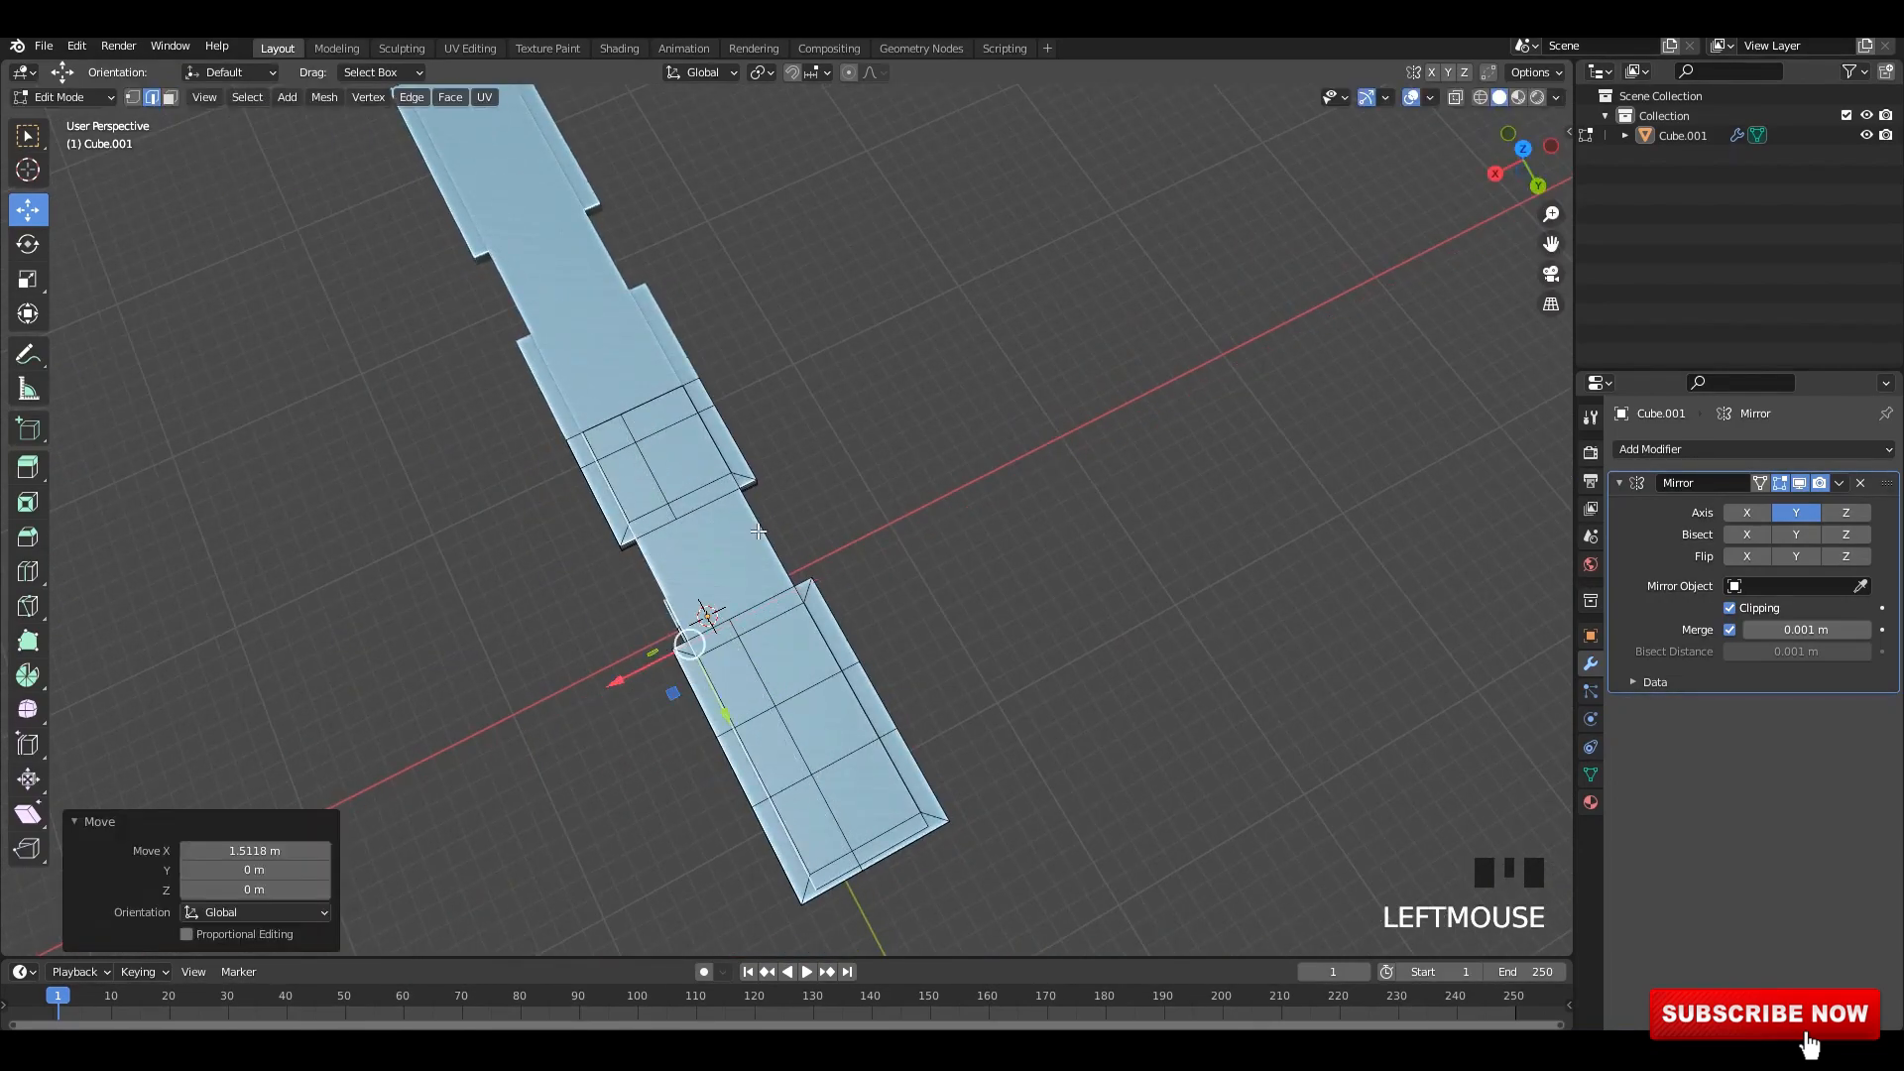
# - Adjust the strip's long edge along X and its end edge along Y to fit the capitals' outline
pyautogui.click(794, 595)
pyautogui.moveTo(733, 620); pyautogui.dragTo(731, 621)
pyautogui.click(652, 667)
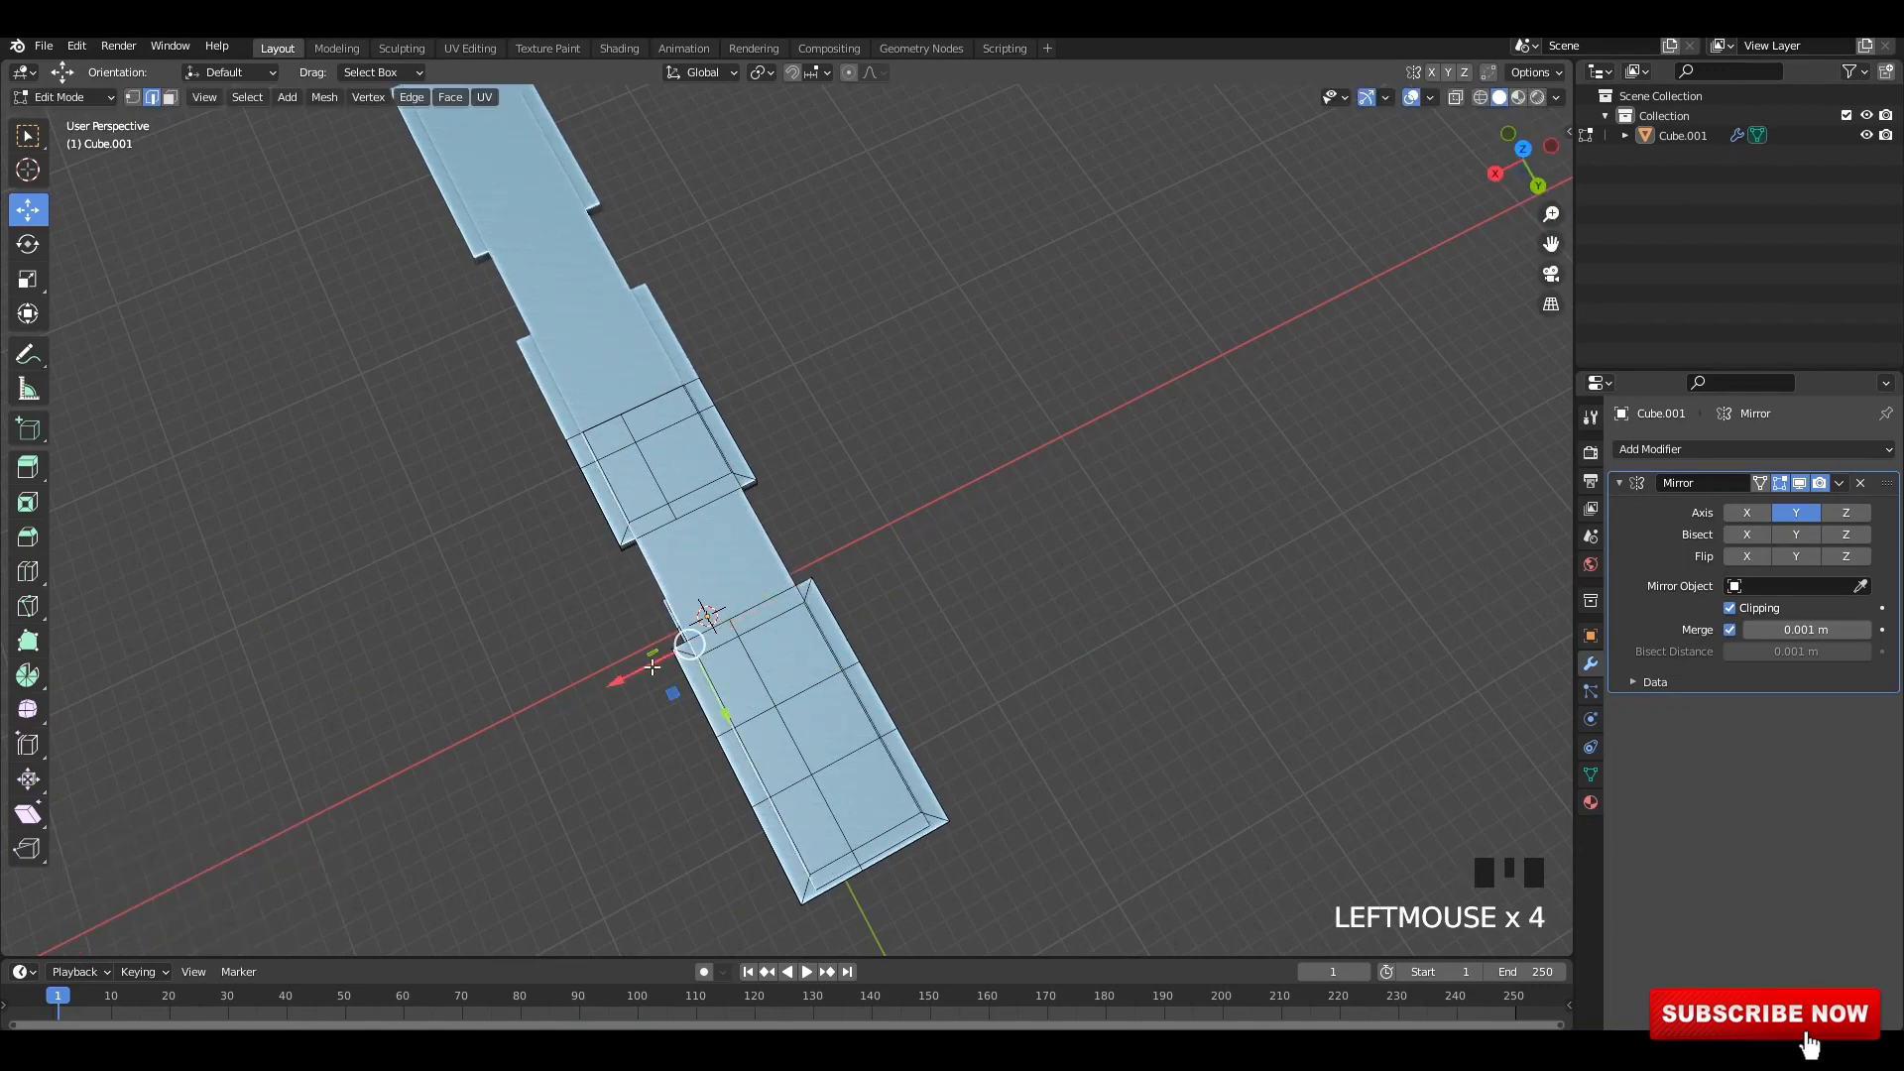
pyautogui.moveTo(618, 687); pyautogui.dragTo(639, 678)
pyautogui.click(872, 859)
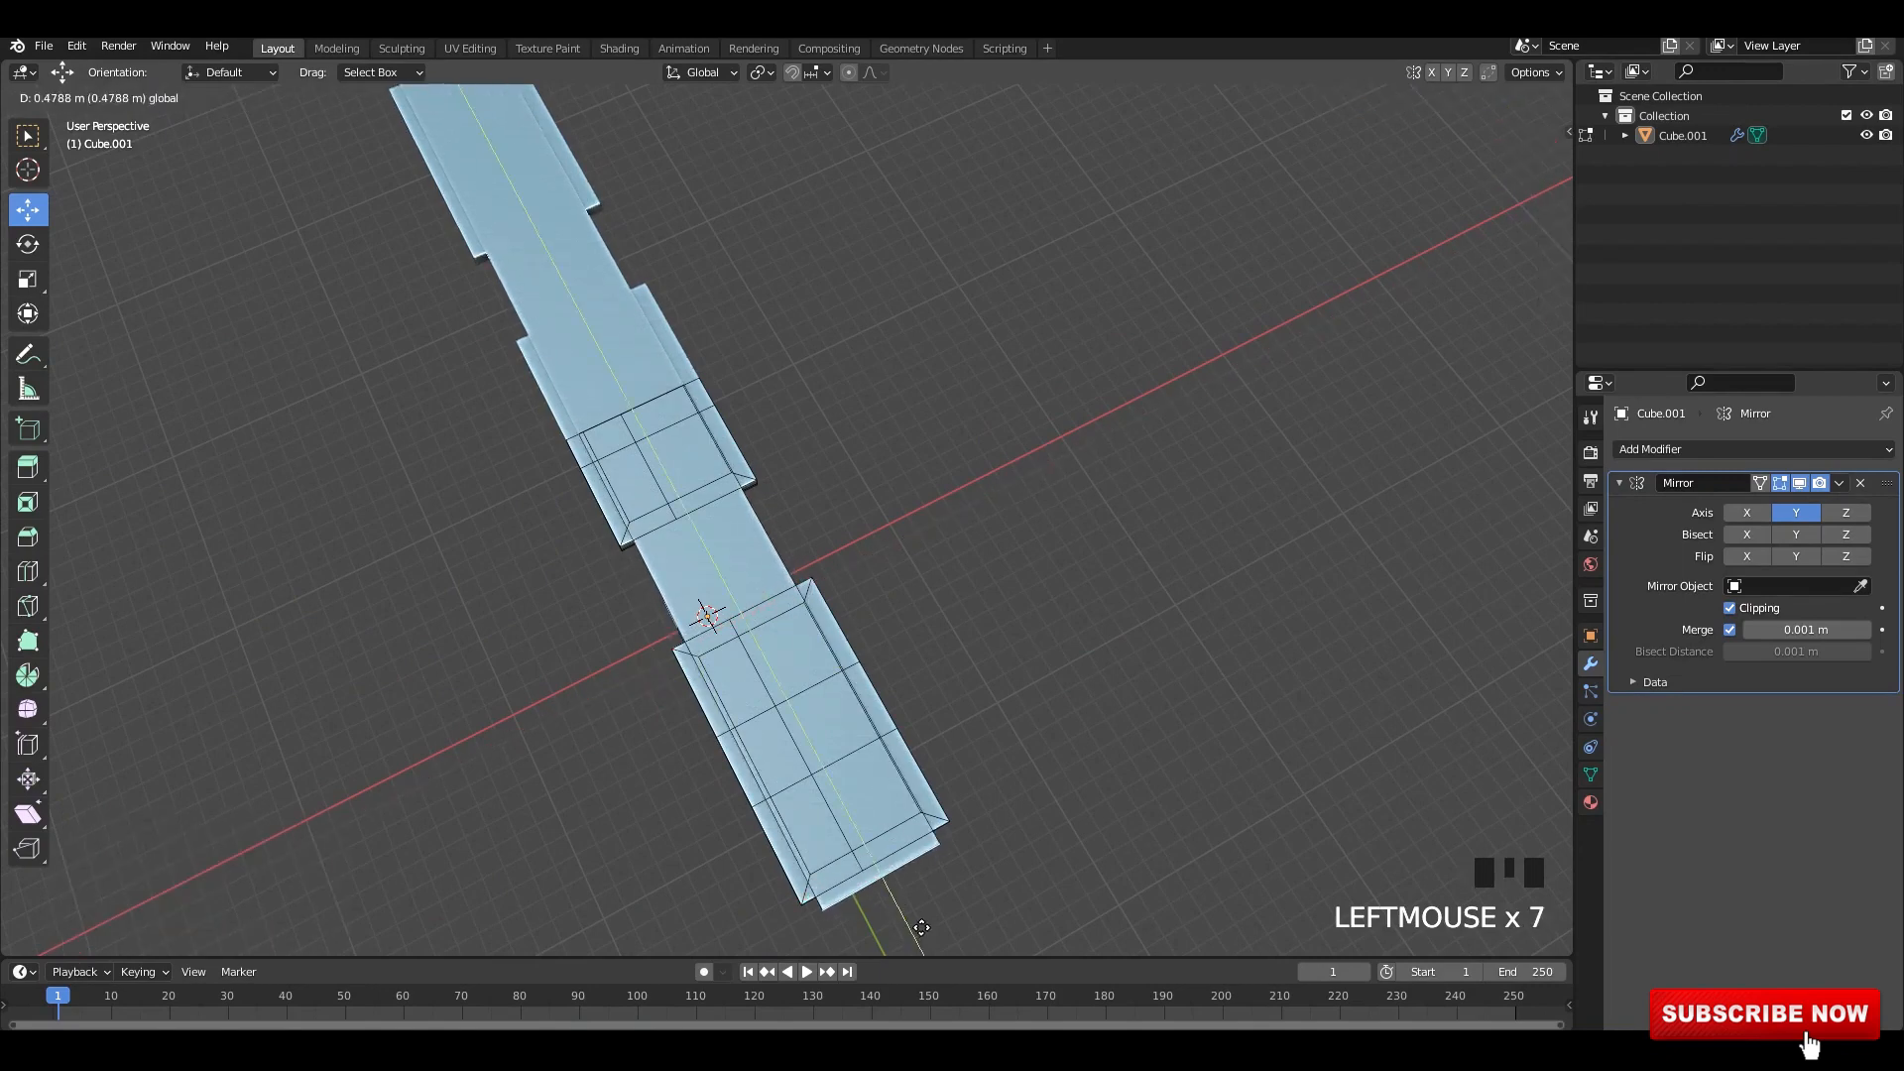
pyautogui.moveTo(905, 909); pyautogui.dragTo(906, 909)
# - Extrude the strip above the capitals upward in two stages, the first one 4.2641 m high
pyautogui.press('3')
pyautogui.click(867, 791)
pyautogui.keyDown('ctrl'); pyautogui.keyDown('shift'); pyautogui.click(613, 445); pyautogui.keyUp('shift'); pyautogui.keyUp('ctrl')
pyautogui.scroll(-1, 637, 561)
pyautogui.press('KP_3')
pyautogui.keyDown('shift'); pyautogui.moveTo(749, 518); pyautogui.dragTo(760, 629, button='middle'); pyautogui.keyUp('shift')
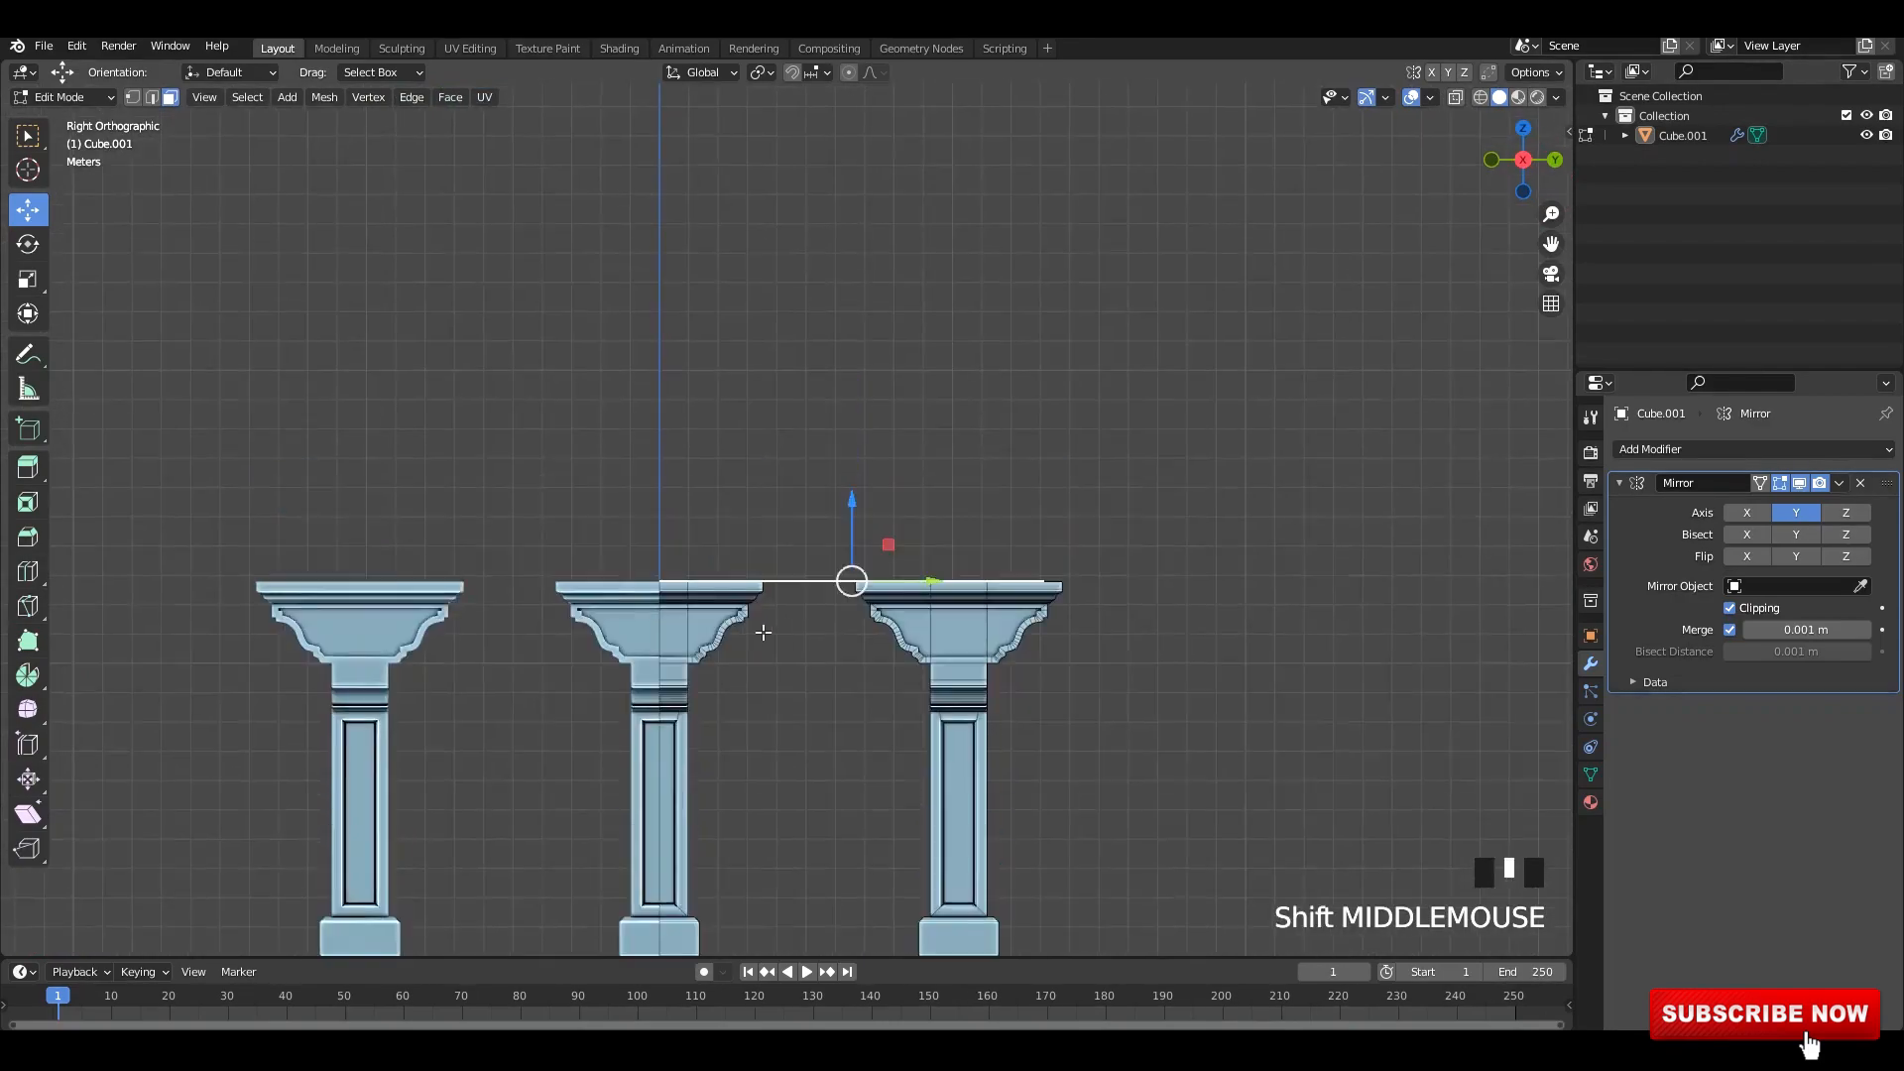
pyautogui.press('e')
pyautogui.click(808, 426)
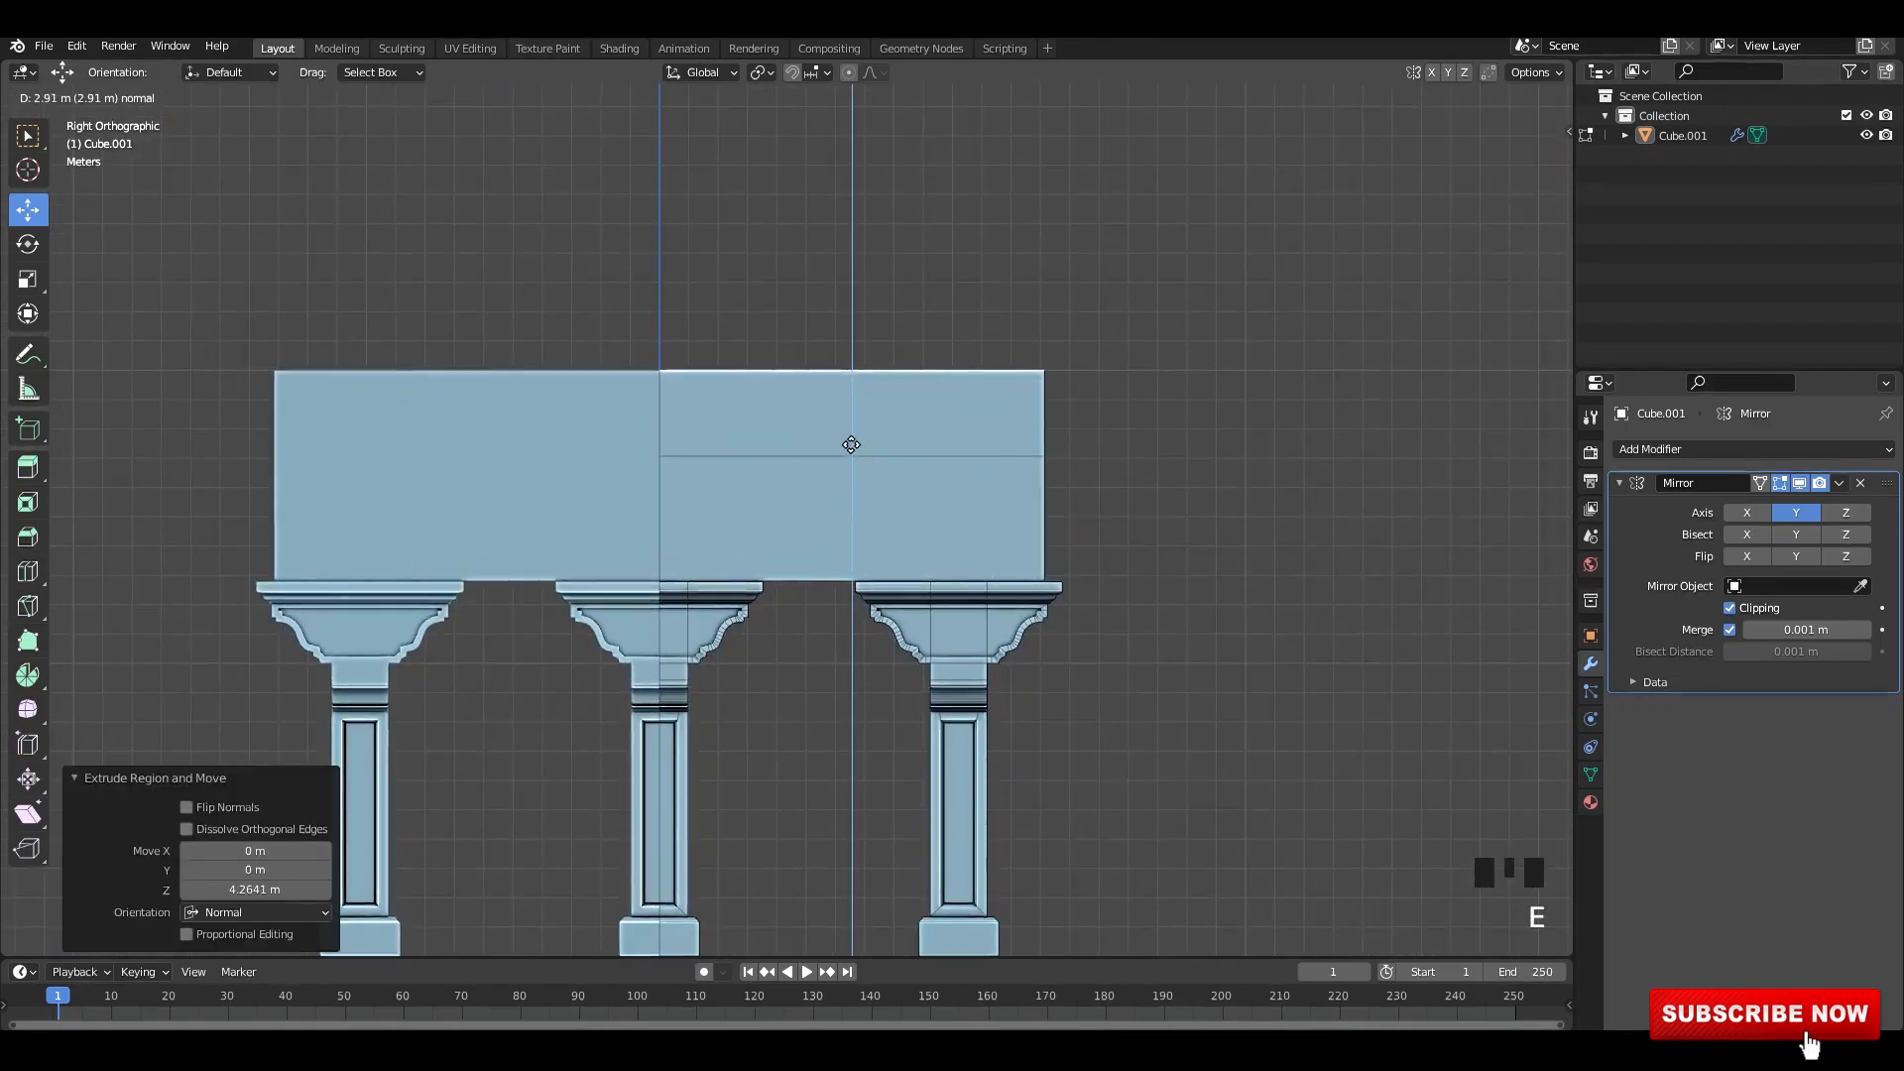
# - Select the upper tier of the beam above the capitals and lower it along Z
pyautogui.hotkey('alt', 'z')
pyautogui.scroll(-2, 850, 442)
pyautogui.moveTo(527, 239); pyautogui.dragTo(992, 478)
pyautogui.hotkey('alt', 'z')
pyautogui.moveTo(829, 369); pyautogui.dragTo(842, 409)
# - Extrude the side faces of the beam's upper tier and fatten them outward by 2.6 m with Offset Even
pyautogui.hotkey('alt', 'z')
pyautogui.press('3')
pyautogui.click(883, 493)
pyautogui.hotkey('alt', 'z')
pyautogui.moveTo(1051, 523)
pyautogui.mouseDown(button='middle')
pyautogui.moveTo(1000, 545)
pyautogui.moveTo(982, 518)
pyautogui.moveTo(1061, 540)
pyautogui.mouseUp(button='middle')
pyautogui.keyDown('alt'); pyautogui.keyDown('shift'); pyautogui.click(978, 515); pyautogui.keyUp('shift'); pyautogui.keyUp('alt')
pyautogui.hotkey('alt', 'z')
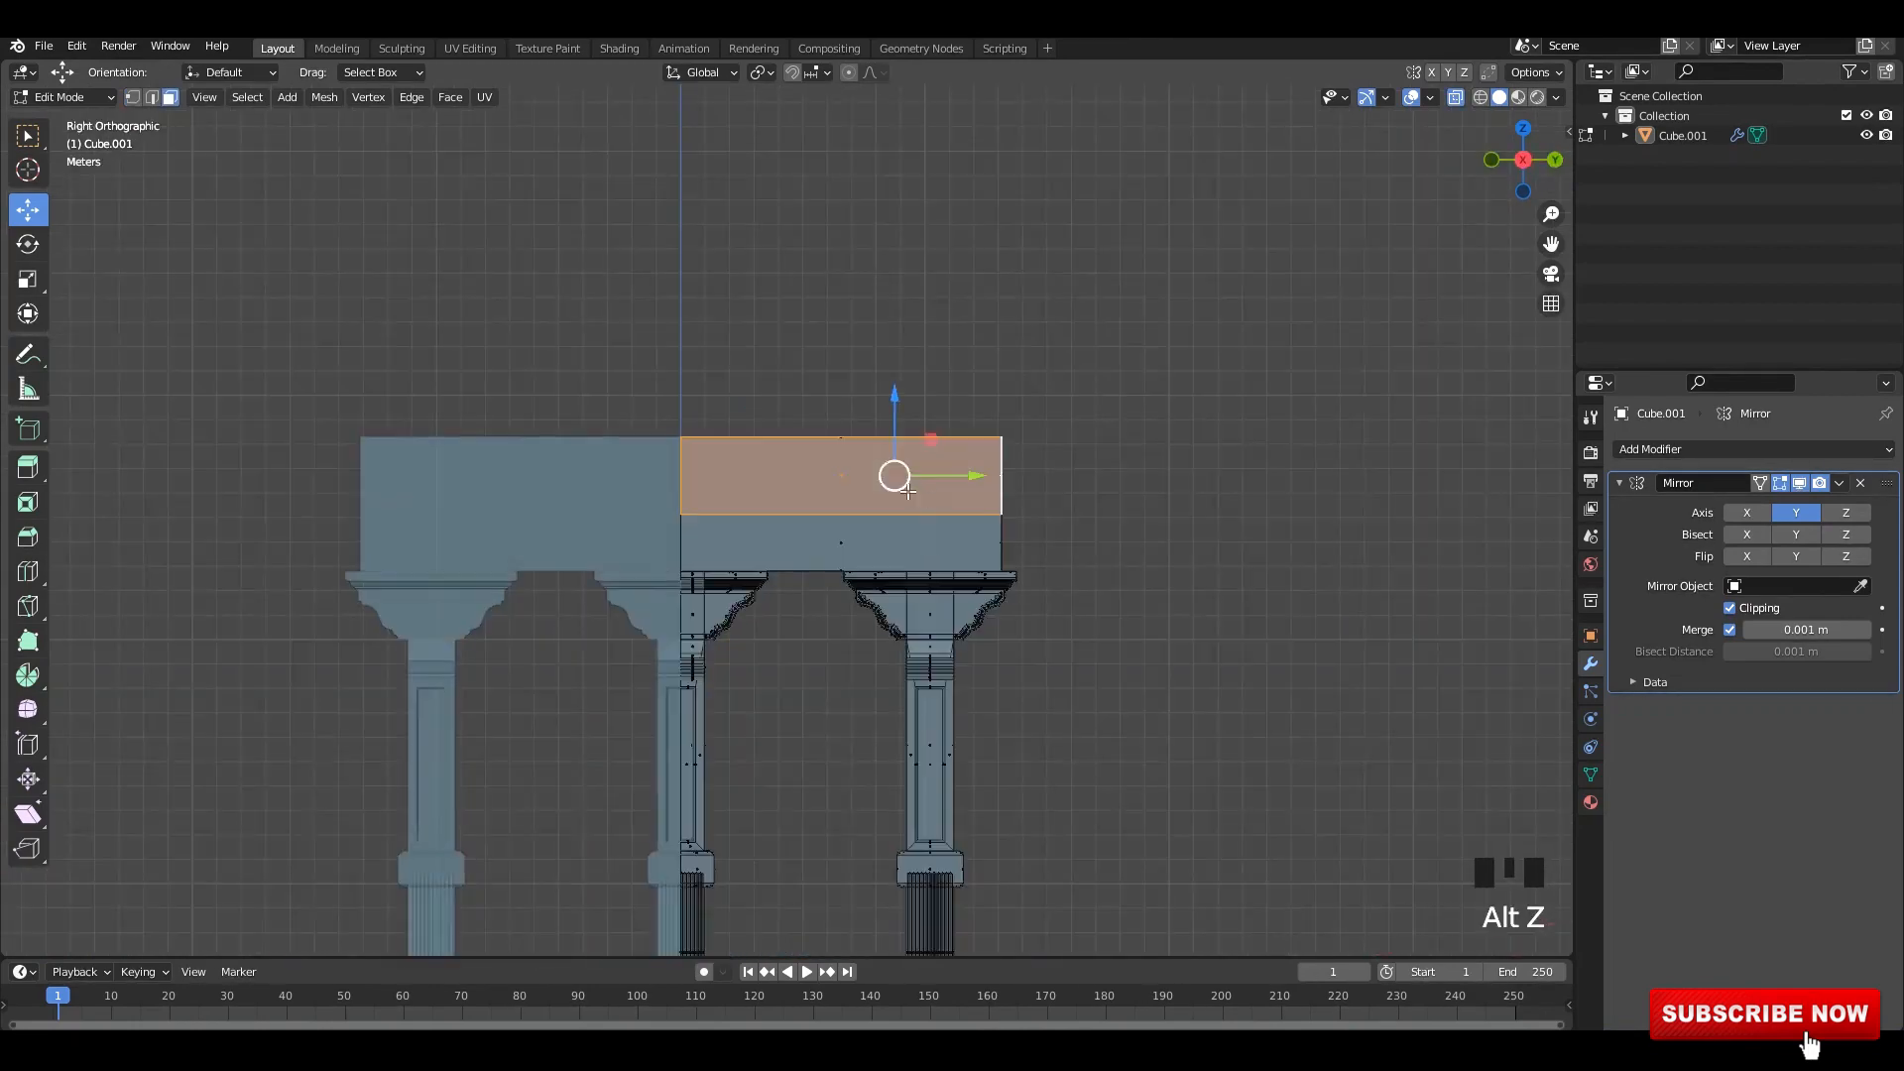
pyautogui.press('e')
pyautogui.rightClick(1062, 542)
pyautogui.hotkey('alt', 's')
pyautogui.click(1057, 497)
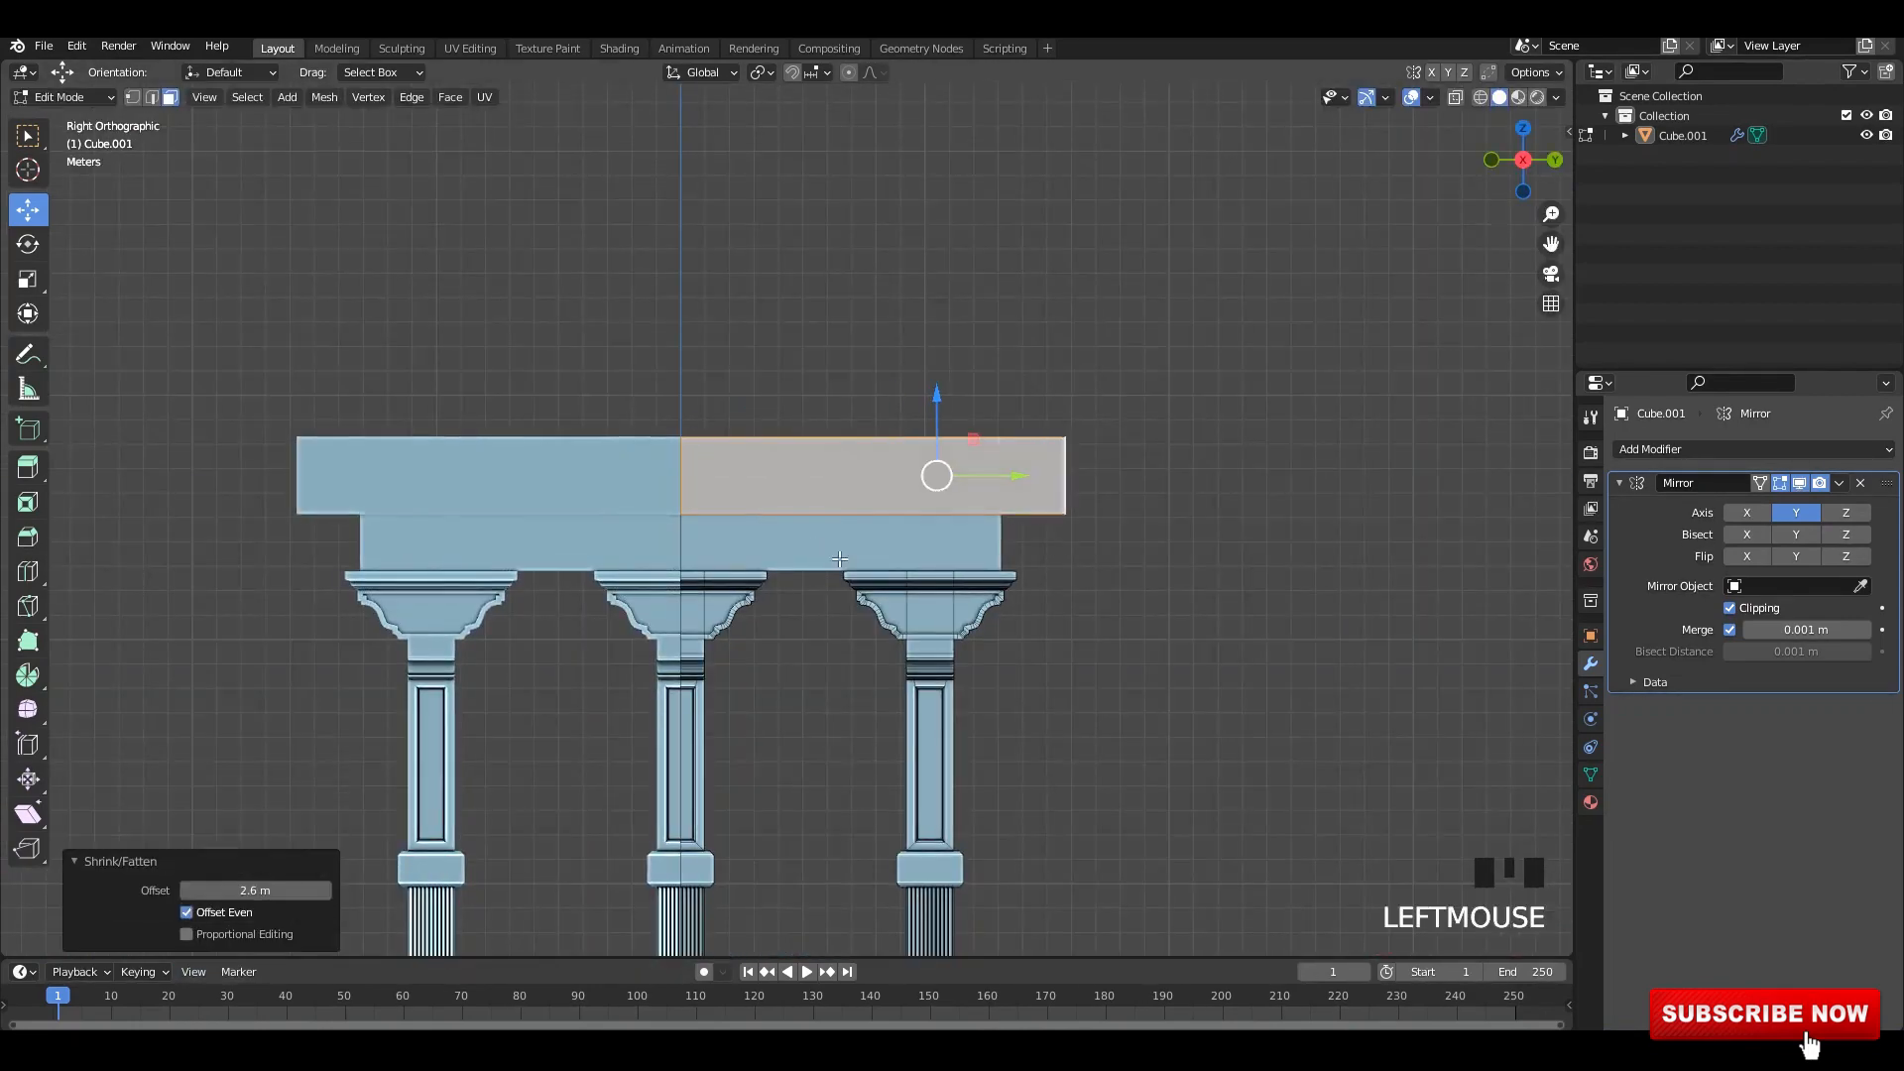
# - Shrink the upper tier's faces by 0.773 m and bevel the edges beneath the overhang into a moulded cornice
pyautogui.moveTo(840, 559); pyautogui.dragTo(833, 473, button='middle')
pyautogui.hotkey('alt', 's')
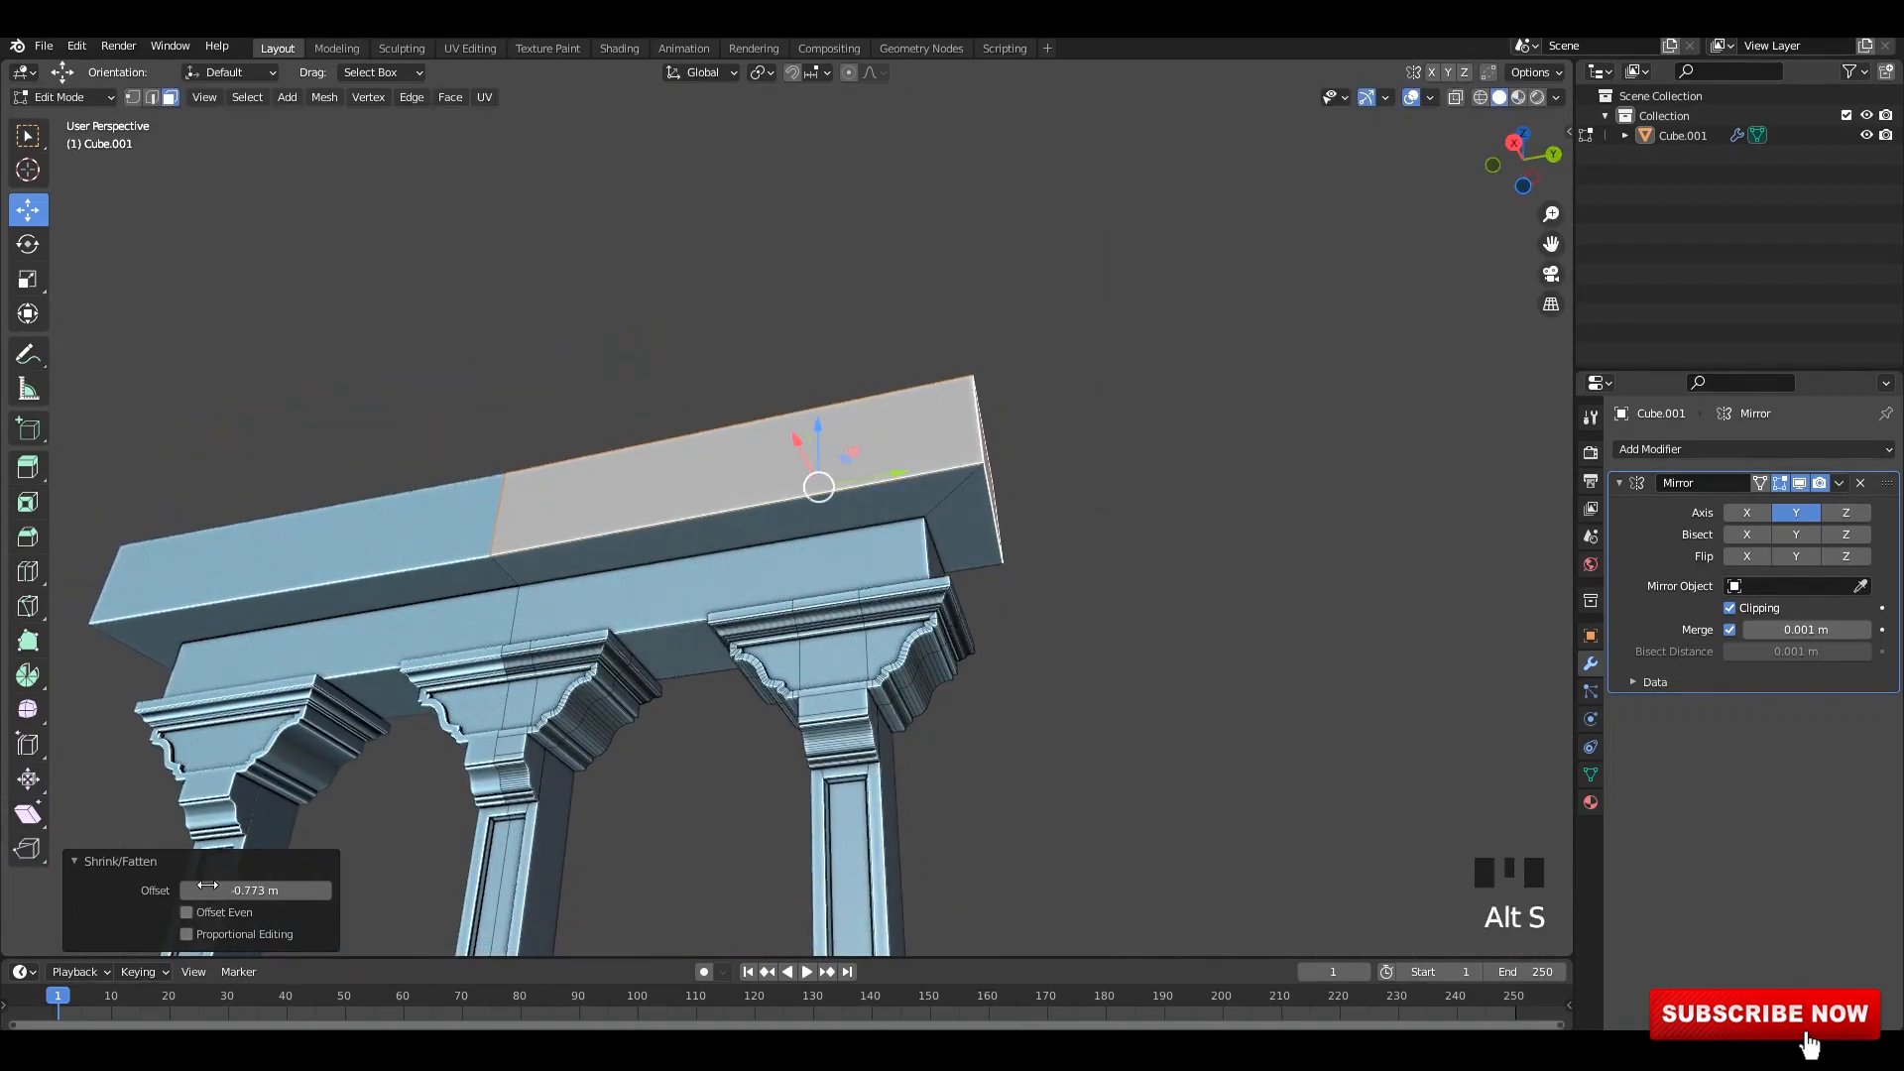
pyautogui.press('2')
pyautogui.moveTo(942, 561); pyautogui.dragTo(873, 540, button='middle')
pyautogui.hotkey('ctrl', 'b')
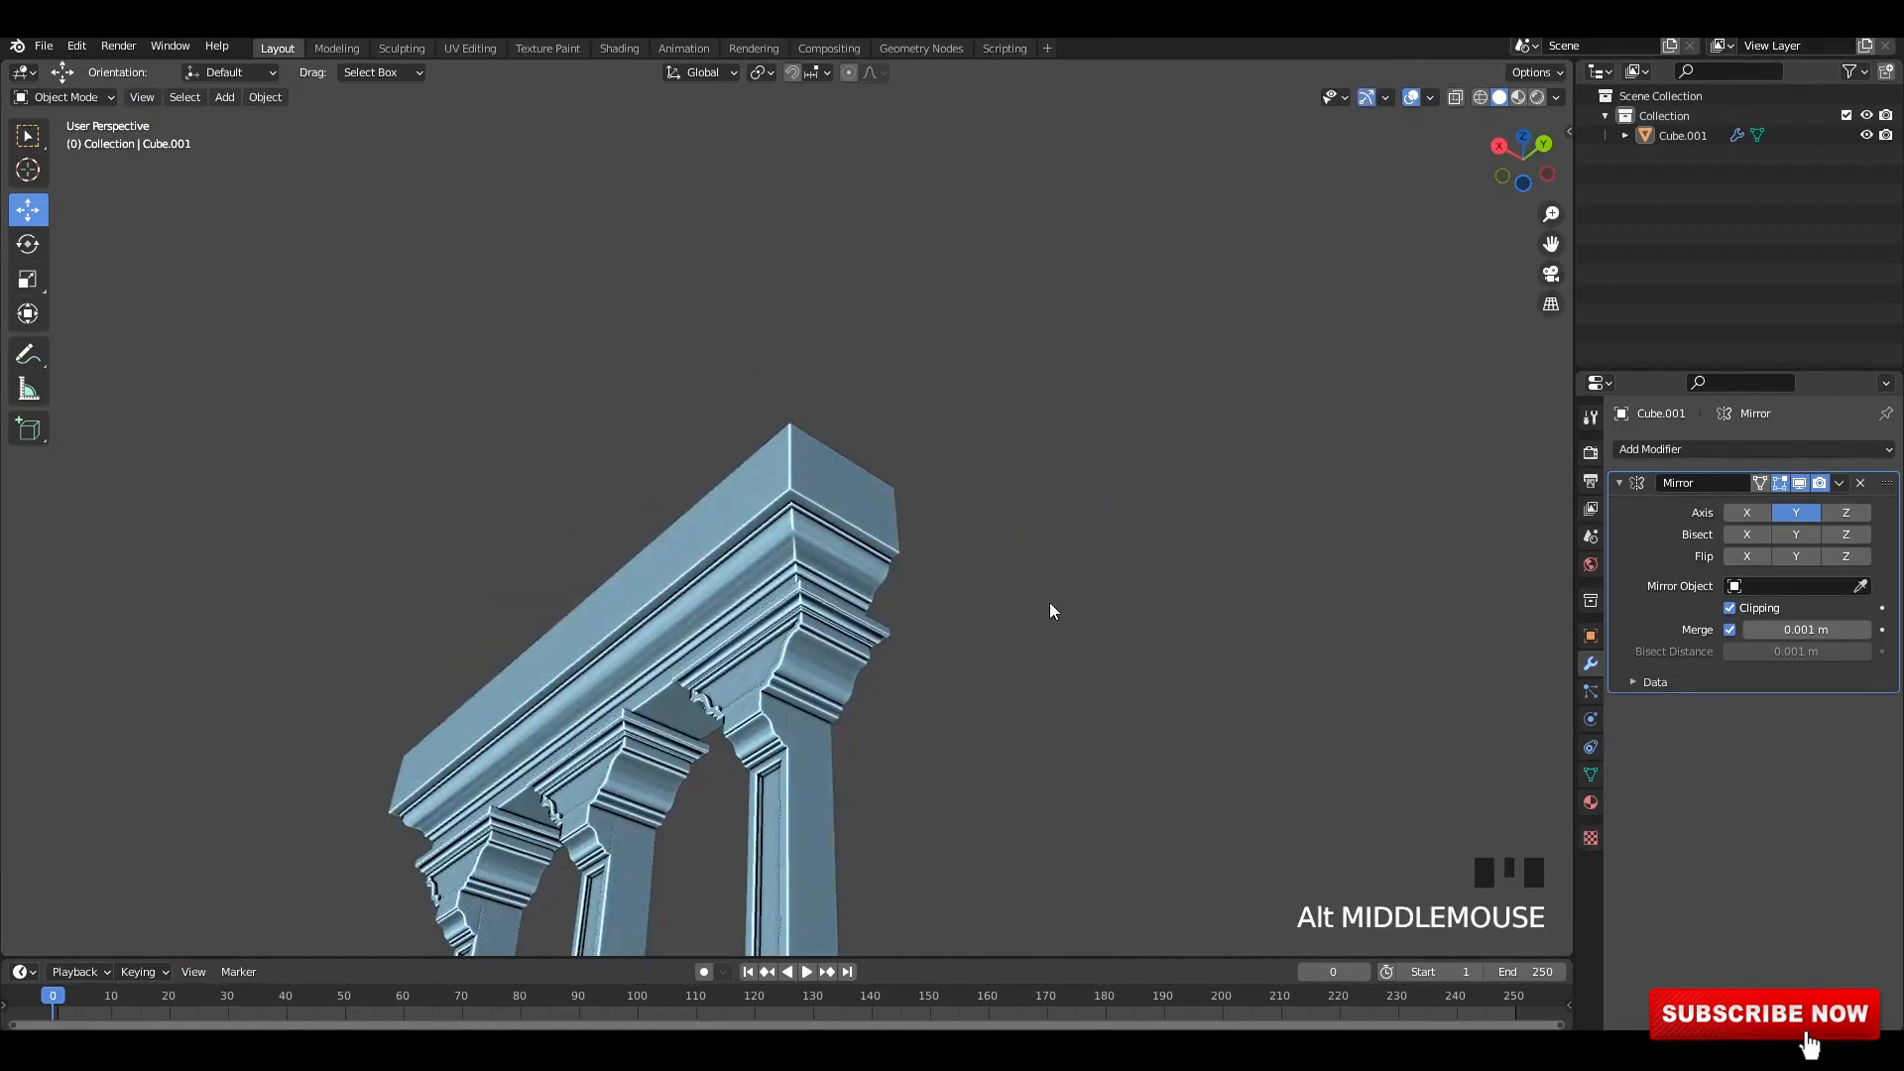
# - Examine the moulded cornice and the flat block above it from several angles
pyautogui.keyDown('alt'); pyautogui.moveTo(1049, 608); pyautogui.dragTo(843, 675, button='middle'); pyautogui.keyUp('alt')
pyautogui.scroll(2, 871, 552)
pyautogui.press('Tab')
pyautogui.click(937, 557)
pyautogui.moveTo(992, 635); pyautogui.dragTo(1104, 539, button='middle')
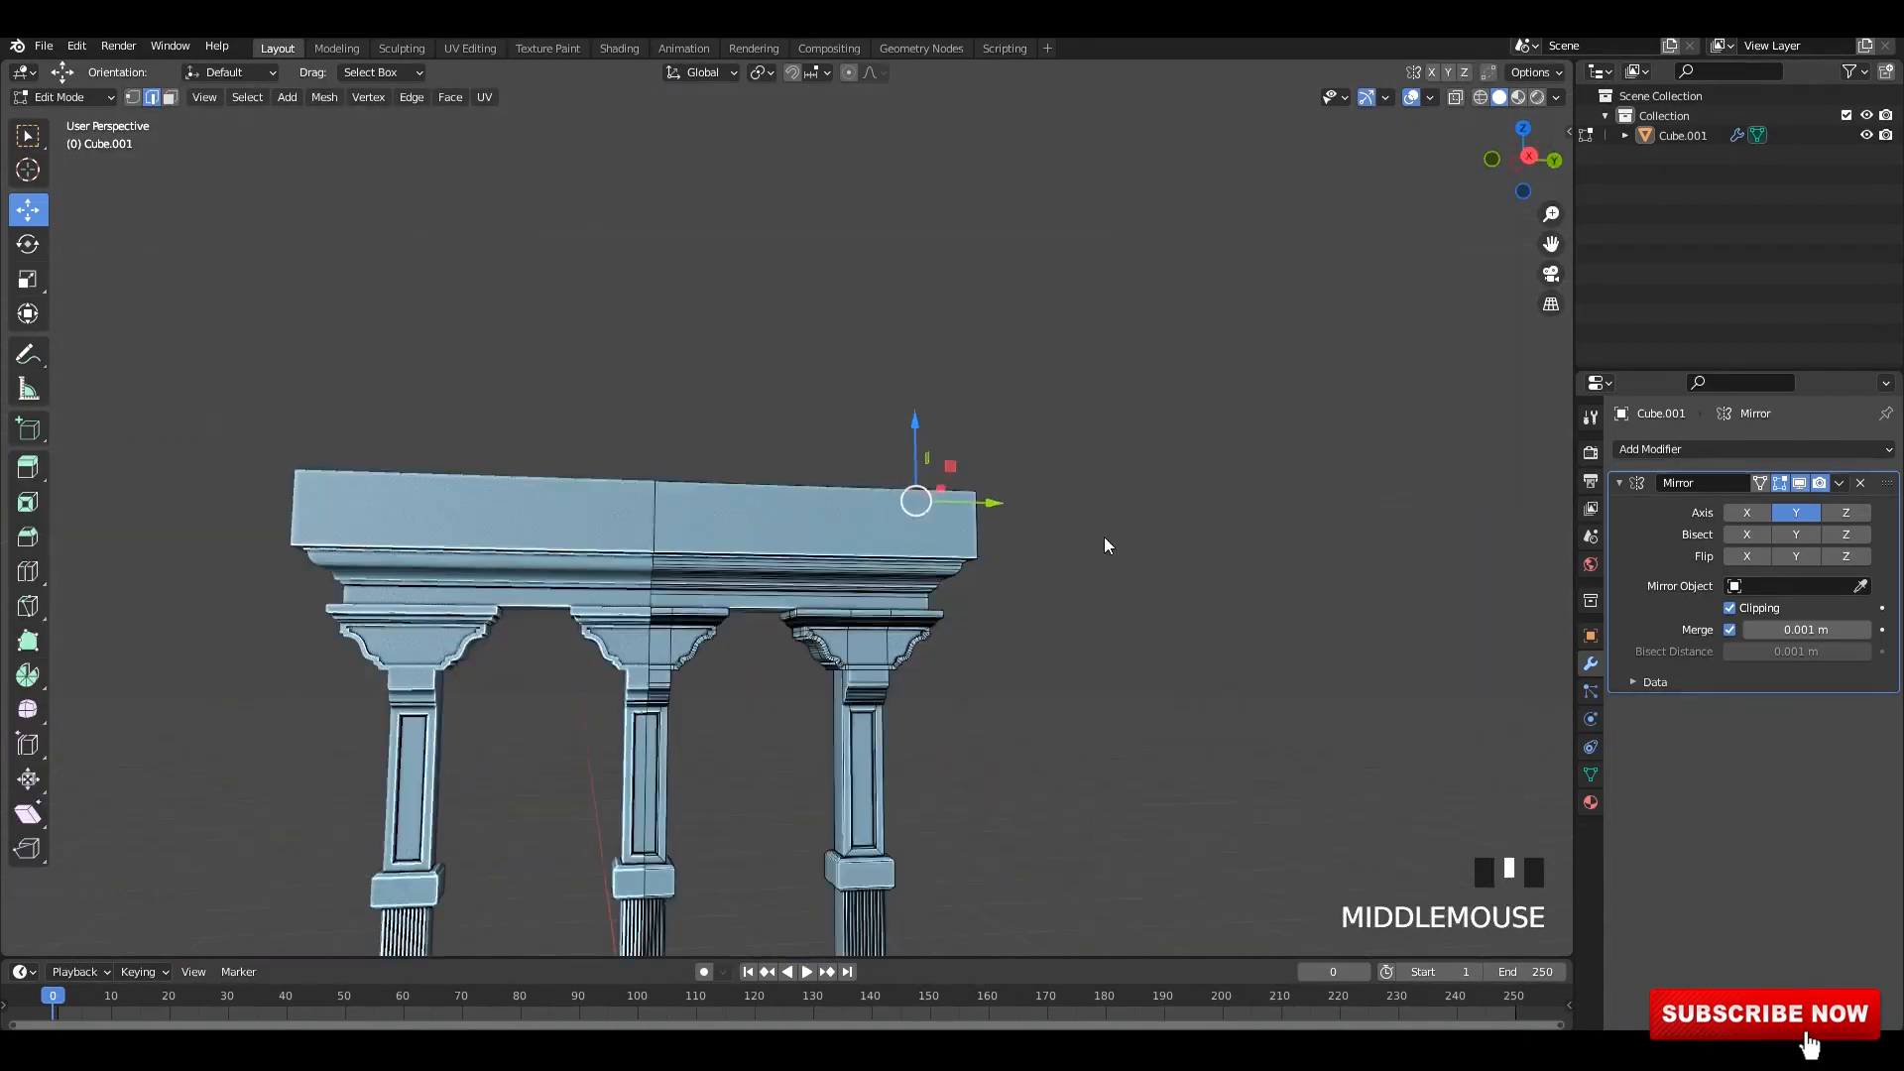
pyautogui.press('Tab')
pyautogui.scroll(-3, 1091, 535)
pyautogui.moveTo(980, 494); pyautogui.dragTo(942, 501, button='middle')
pyautogui.keyDown('shift'); pyautogui.moveTo(943, 501); pyautogui.dragTo(917, 545, button='middle'); pyautogui.keyUp('shift')
# - Cut a horizontal edge loop around the cornice's top block and extrude the upper band's faces in place
pyautogui.press('Tab')
pyautogui.scroll(2, 927, 421)
pyautogui.moveTo(927, 466); pyautogui.dragTo(871, 515, button='middle')
pyautogui.hotkey('ctrl', 'r')
pyautogui.click(872, 498)
pyautogui.press('3')
pyautogui.press('e')
pyautogui.rightClick(890, 499)
pyautogui.press('s')
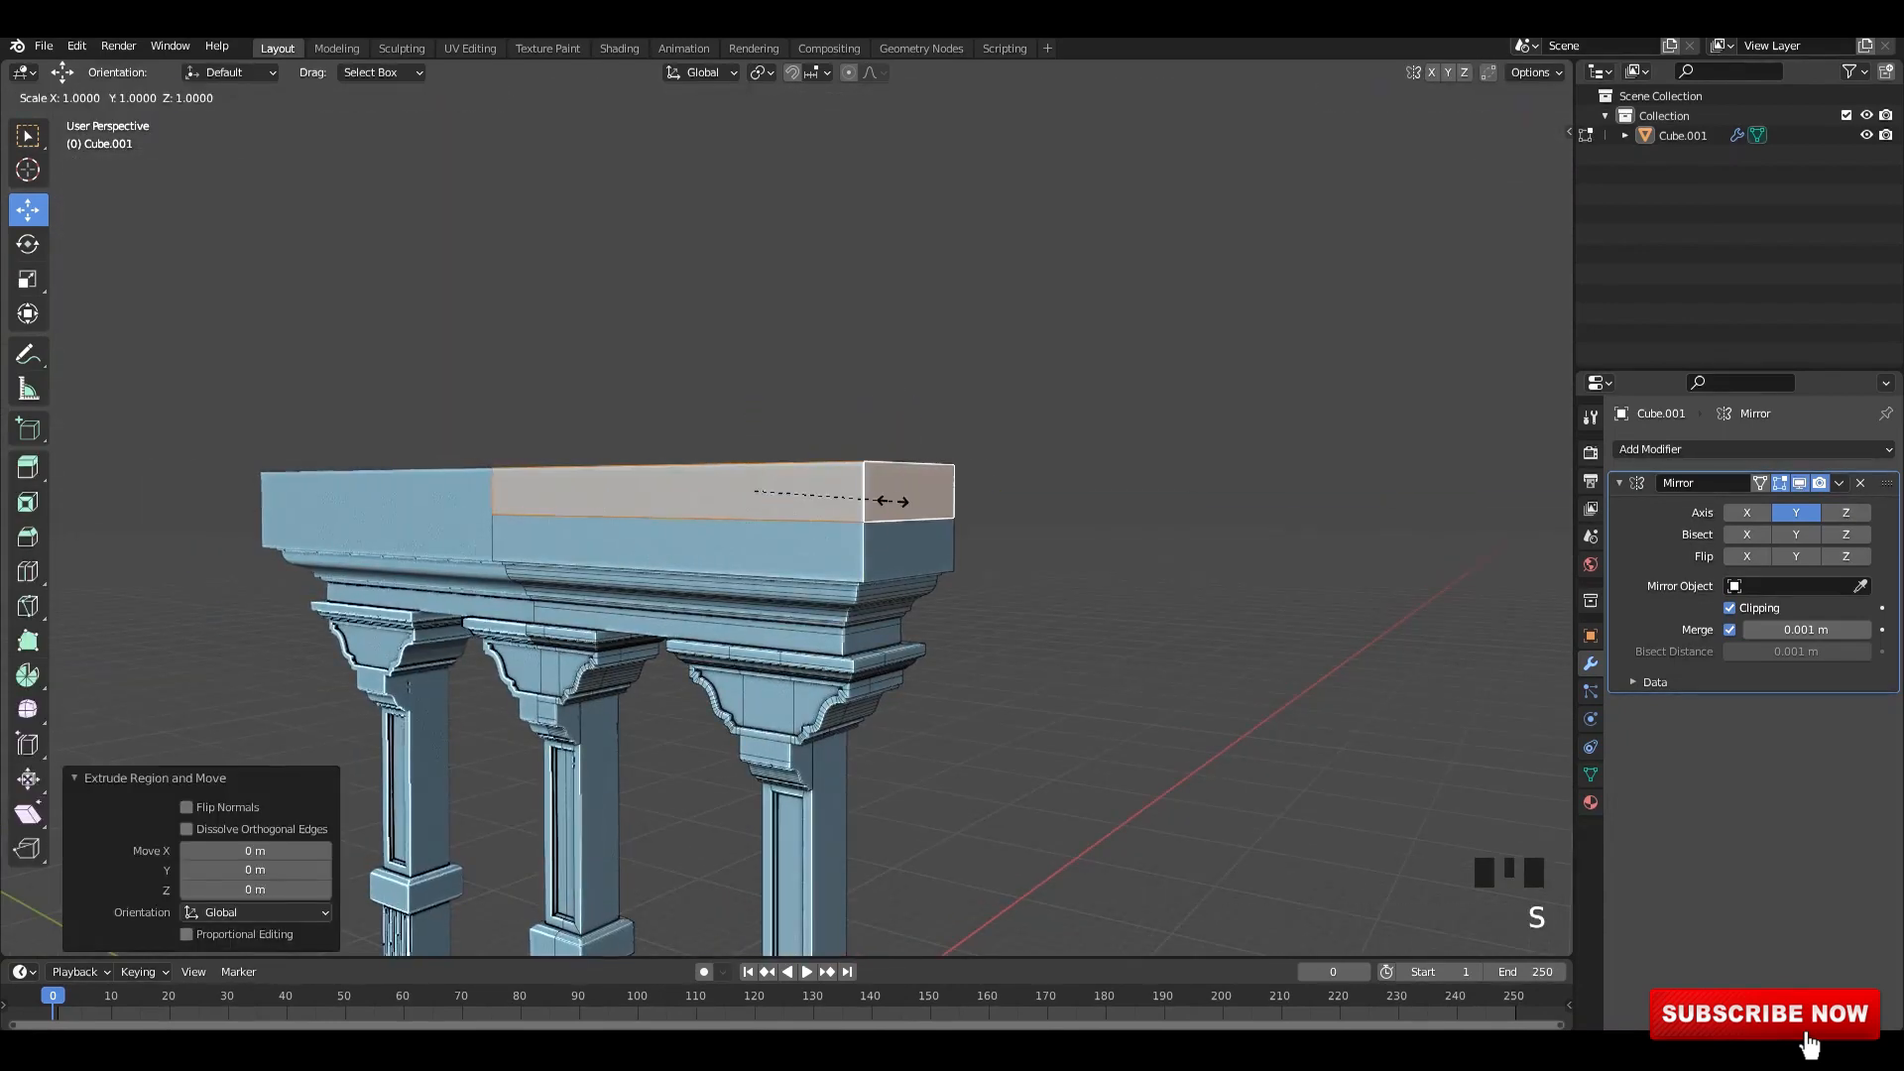
pyautogui.moveTo(705, 548); pyautogui.dragTo(712, 478, button='middle')
pyautogui.hotkey('ctrl', 'z')
# - Fatten the extruded top band of the cornice outward by about 0.37 m
pyautogui.hotkey('alt', 's')
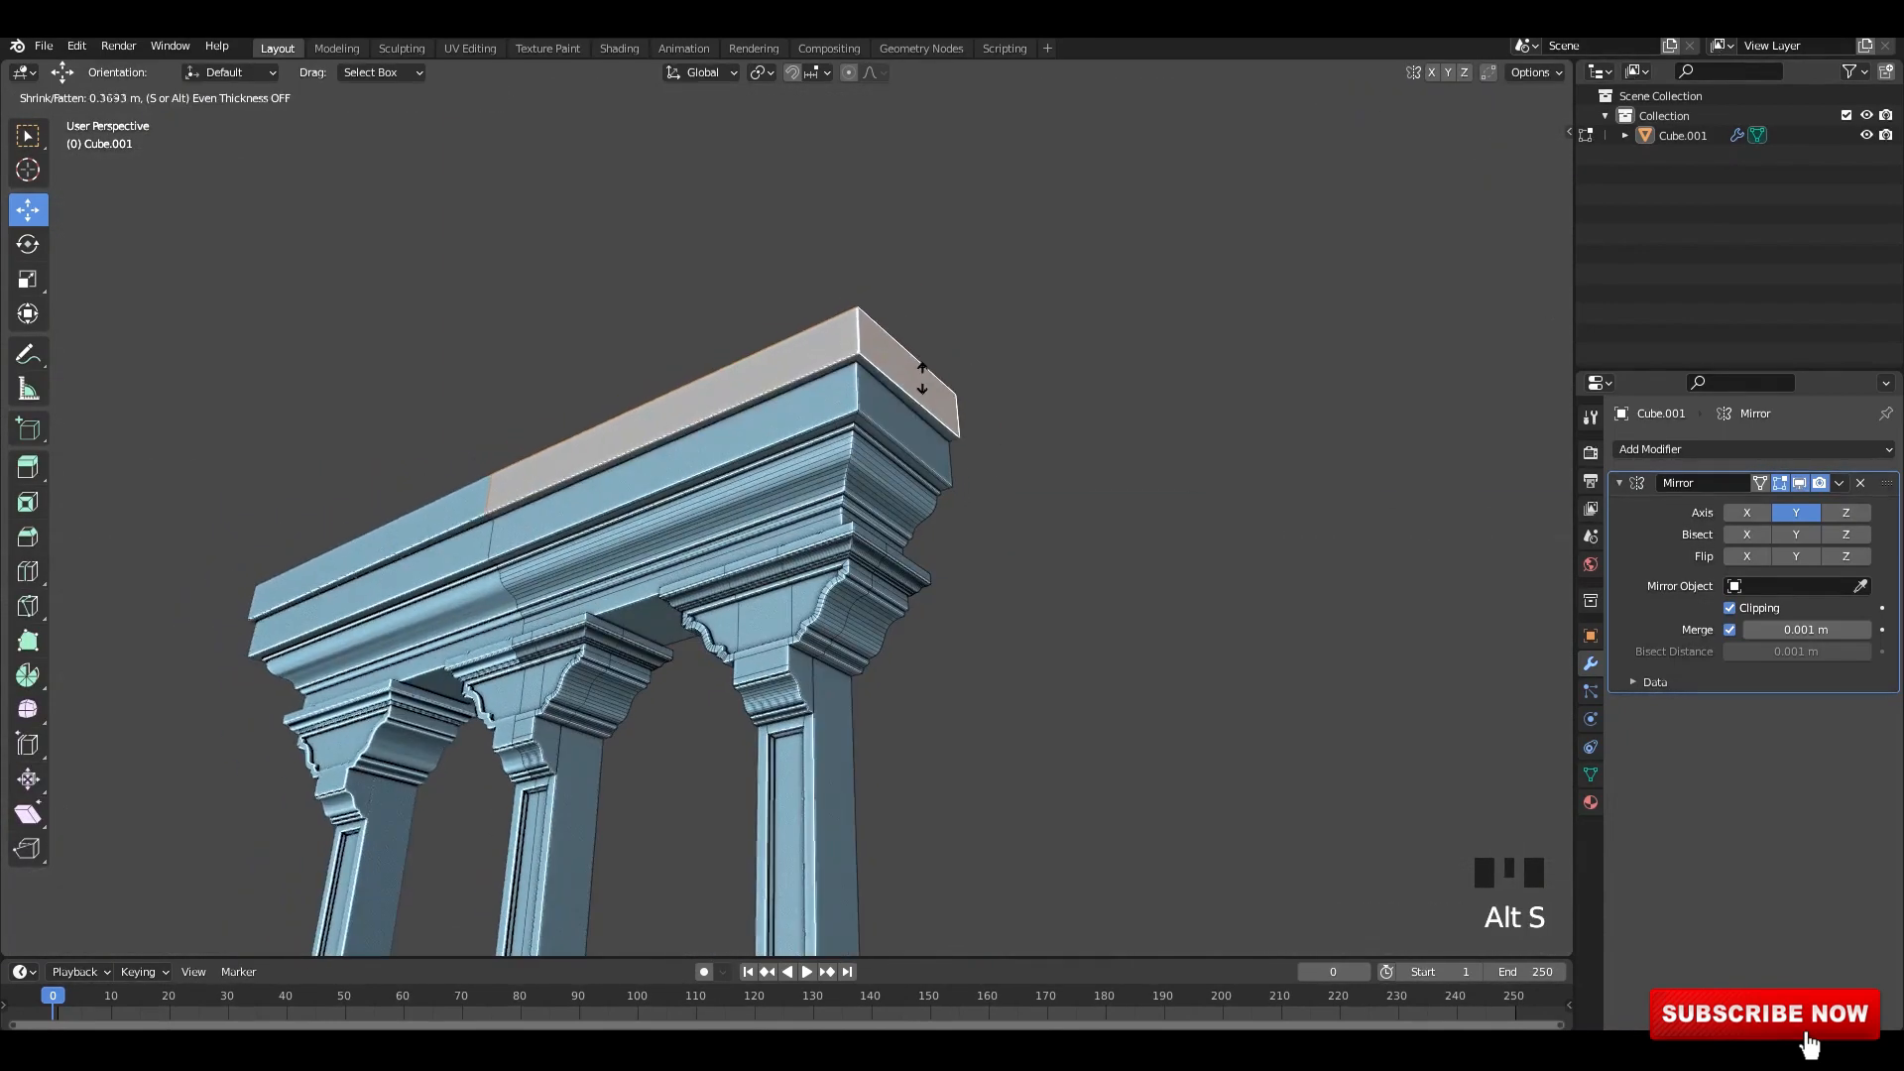
pyautogui.click(922, 383)
pyautogui.press('Tab')
pyautogui.click(1098, 535)
# - Duplicate the recessed front panel face of the low wall between the middle and outer columns
pyautogui.moveTo(819, 629); pyautogui.dragTo(851, 687, button='middle')
pyautogui.press('KP_3')
pyautogui.scroll(-3, 906, 631)
pyautogui.scroll(2, 865, 615)
pyautogui.scroll(2, 921, 591)
pyautogui.press('Tab')
pyautogui.click(884, 645)
pyautogui.hotkey('shift', 'd')
pyautogui.rightClick(950, 724)
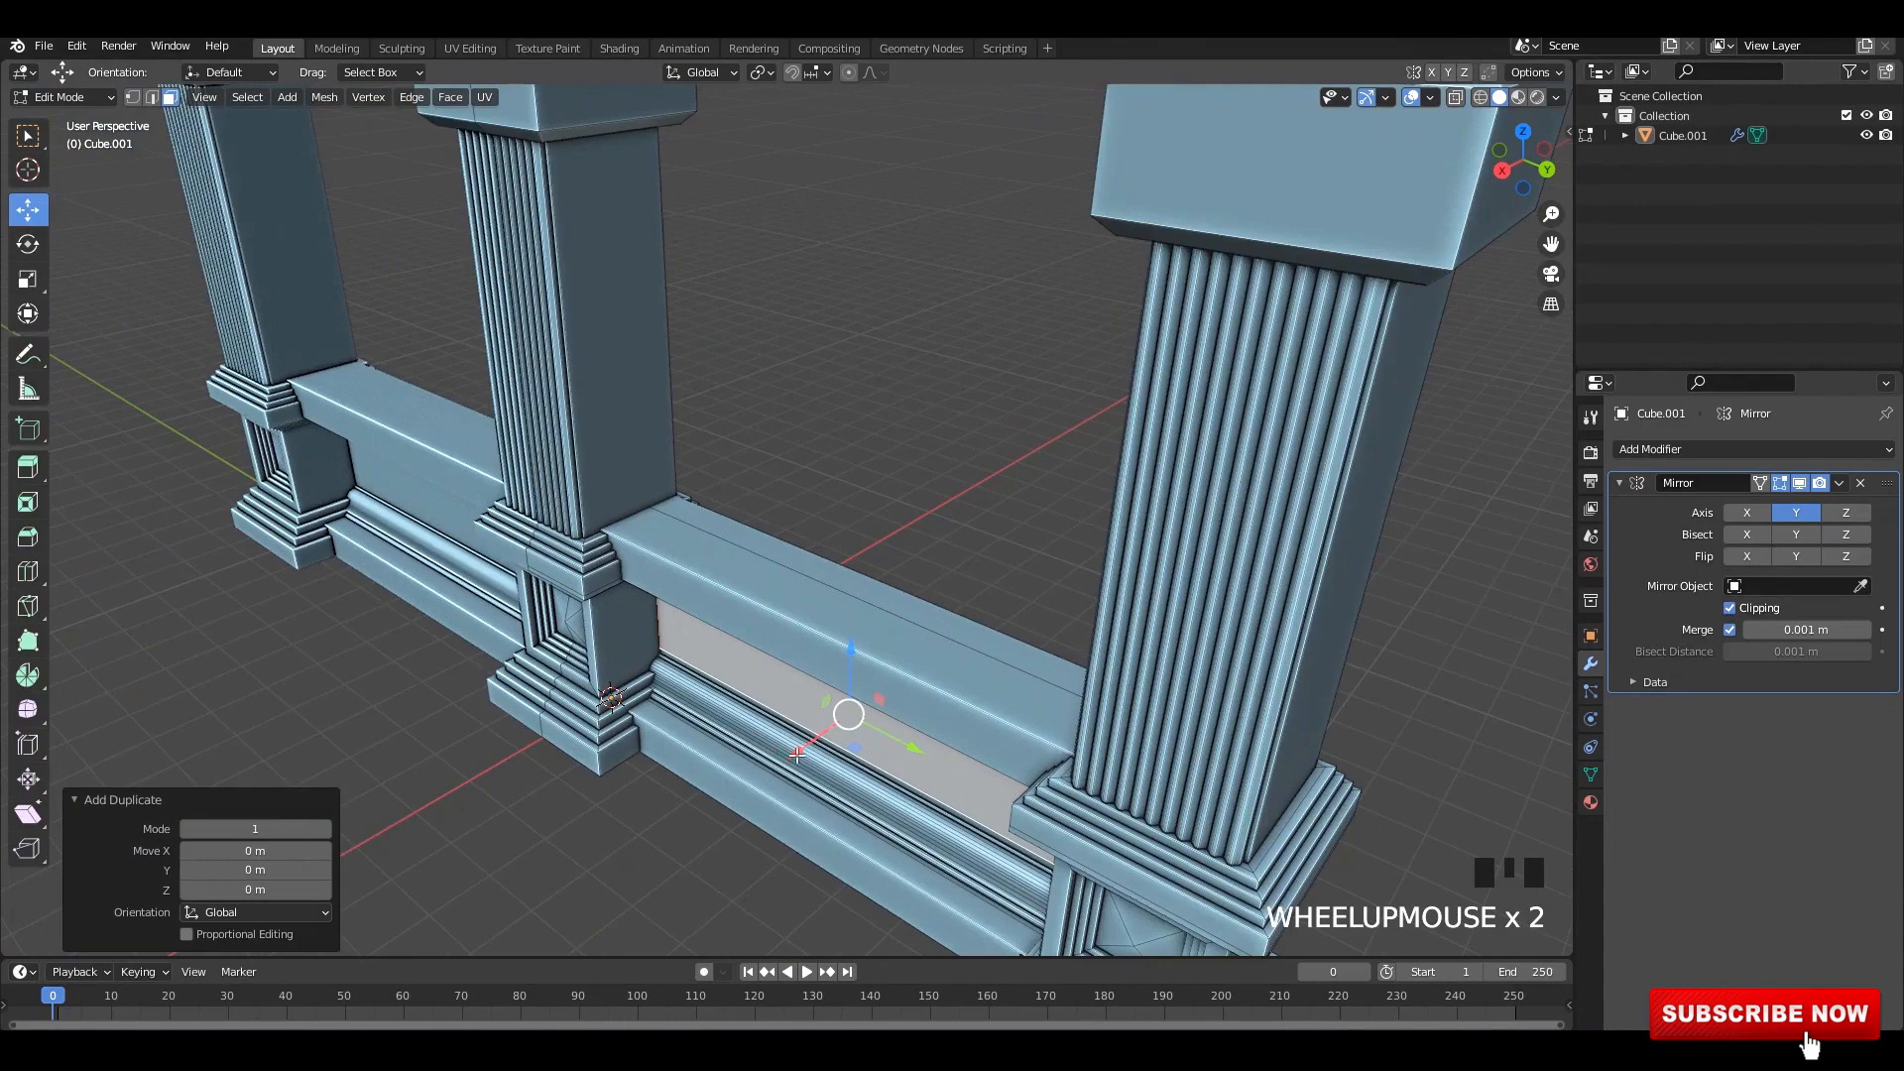
# - Move the duplicated panel face out in front of the low wall and separate it into its own object
pyautogui.moveTo(797, 755); pyautogui.dragTo(756, 782)
pyautogui.press('s')
pyautogui.moveTo(773, 781); pyautogui.dragTo(901, 678, button='middle')
pyautogui.rightClick(1111, 781)
pyautogui.press('p')
pyautogui.click(1130, 740)
pyautogui.scroll(-3, 858, 724)
pyautogui.press('Tab')
pyautogui.click(897, 711)
pyautogui.click(901, 678)
pyautogui.press('Tab')
pyautogui.hotkey('alt', 'z')
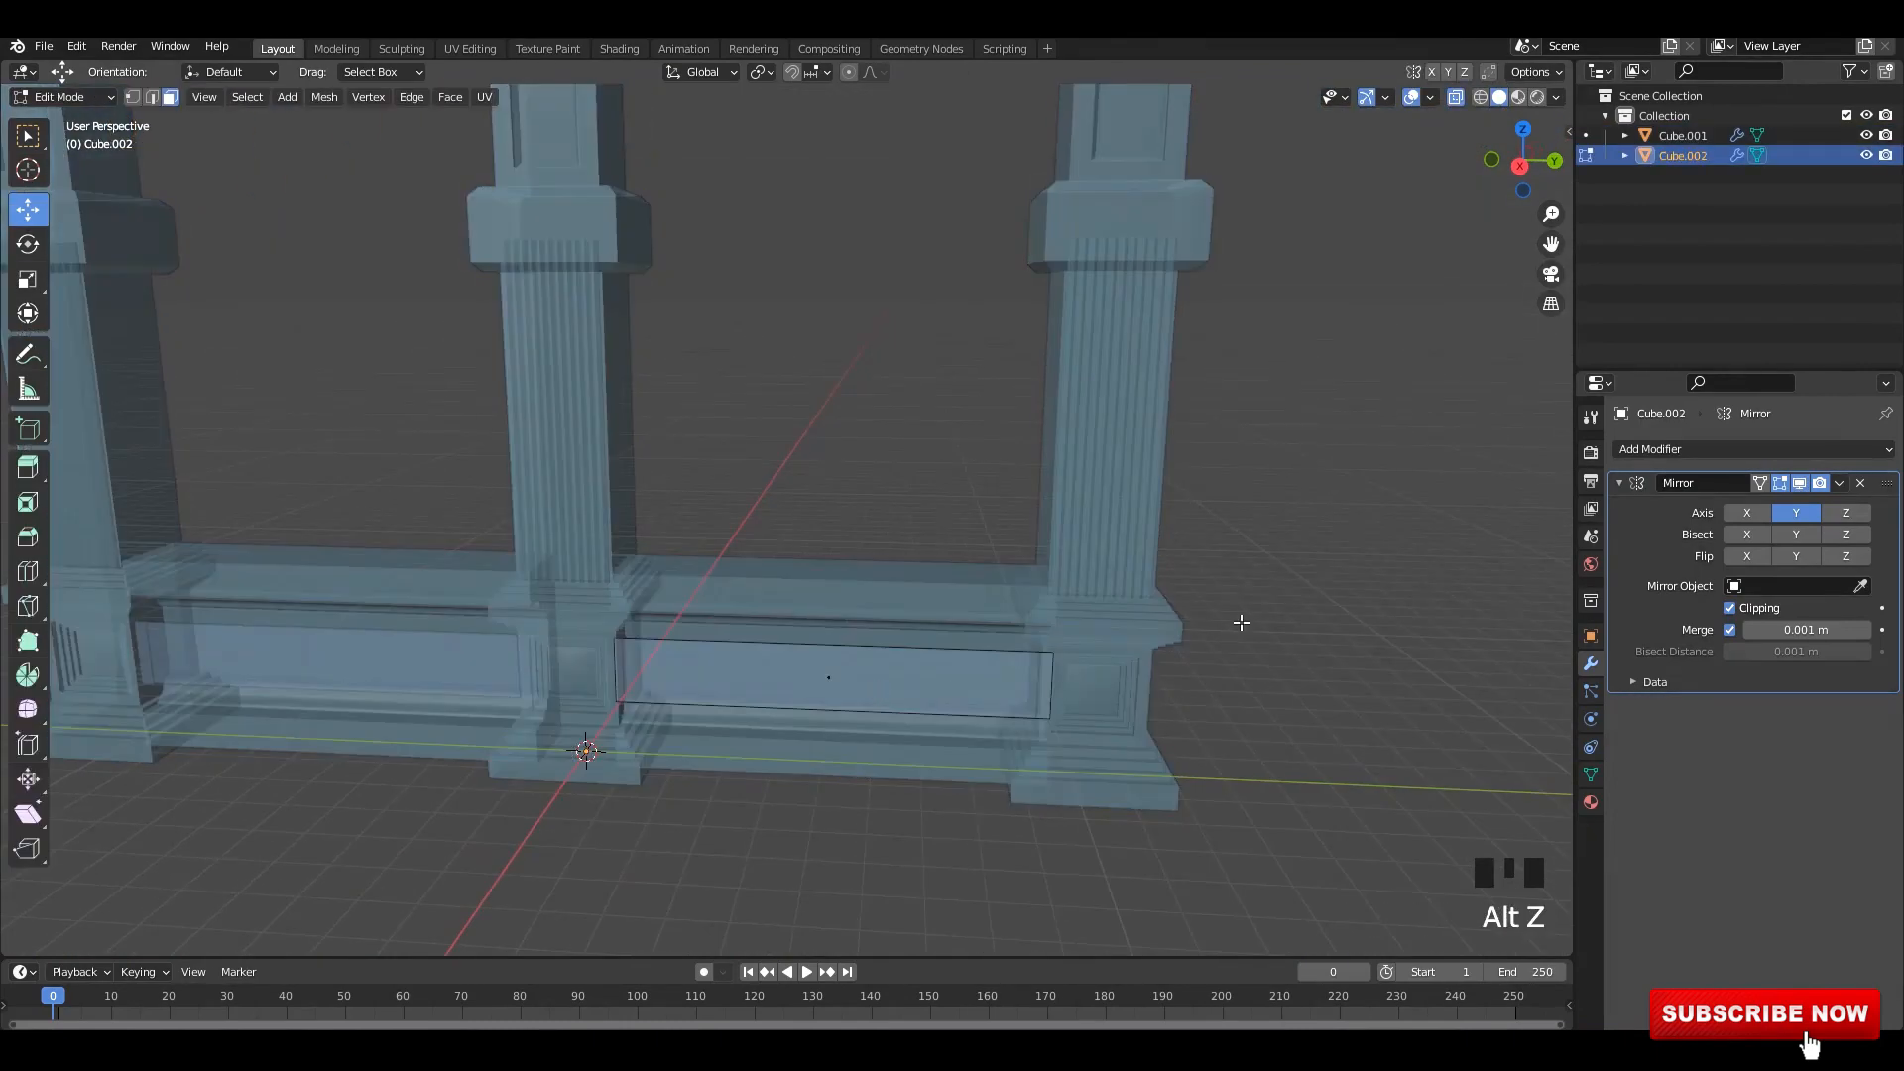
# - Isolate the separated panel in local view and merge its geometry into a single vertex
pyautogui.click(691, 710)
pyautogui.moveTo(909, 681); pyautogui.dragTo(627, 671)
pyautogui.press('/')
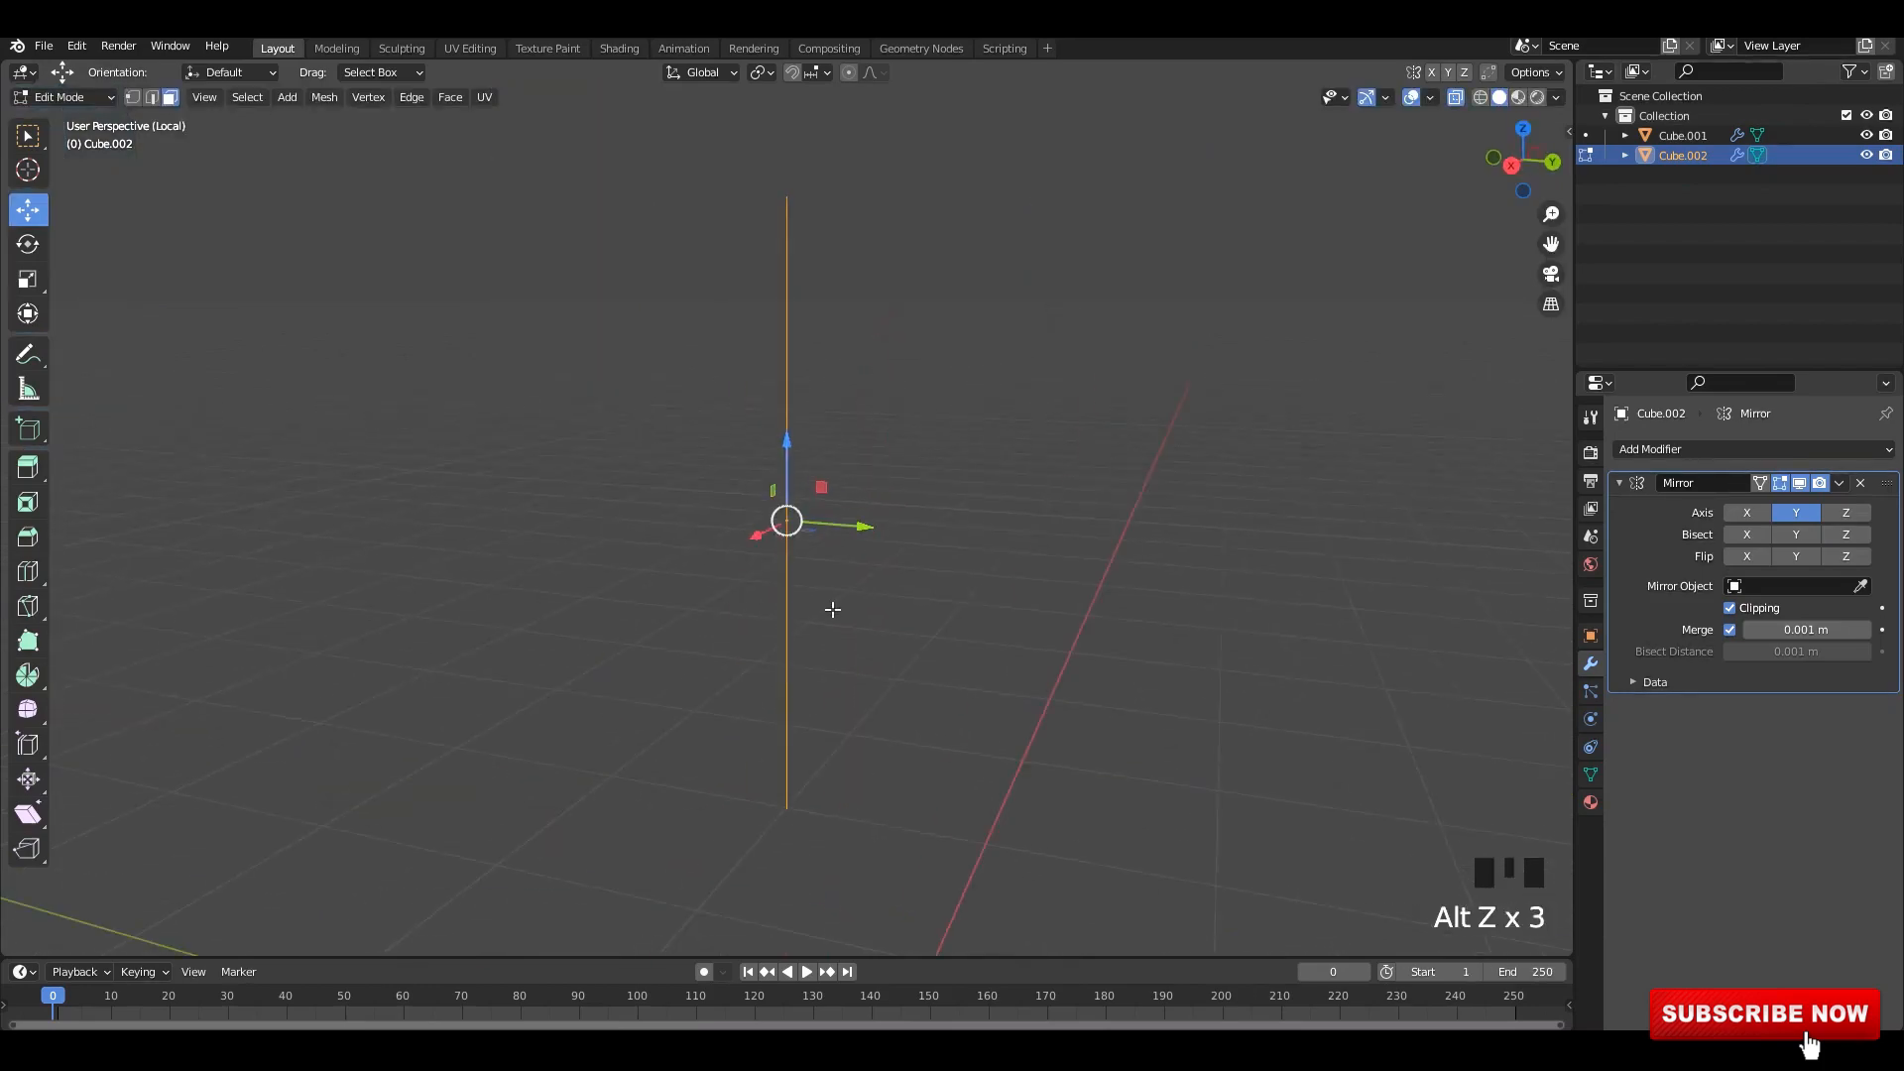
pyautogui.press('m')
pyautogui.click(844, 601)
pyautogui.click(802, 518)
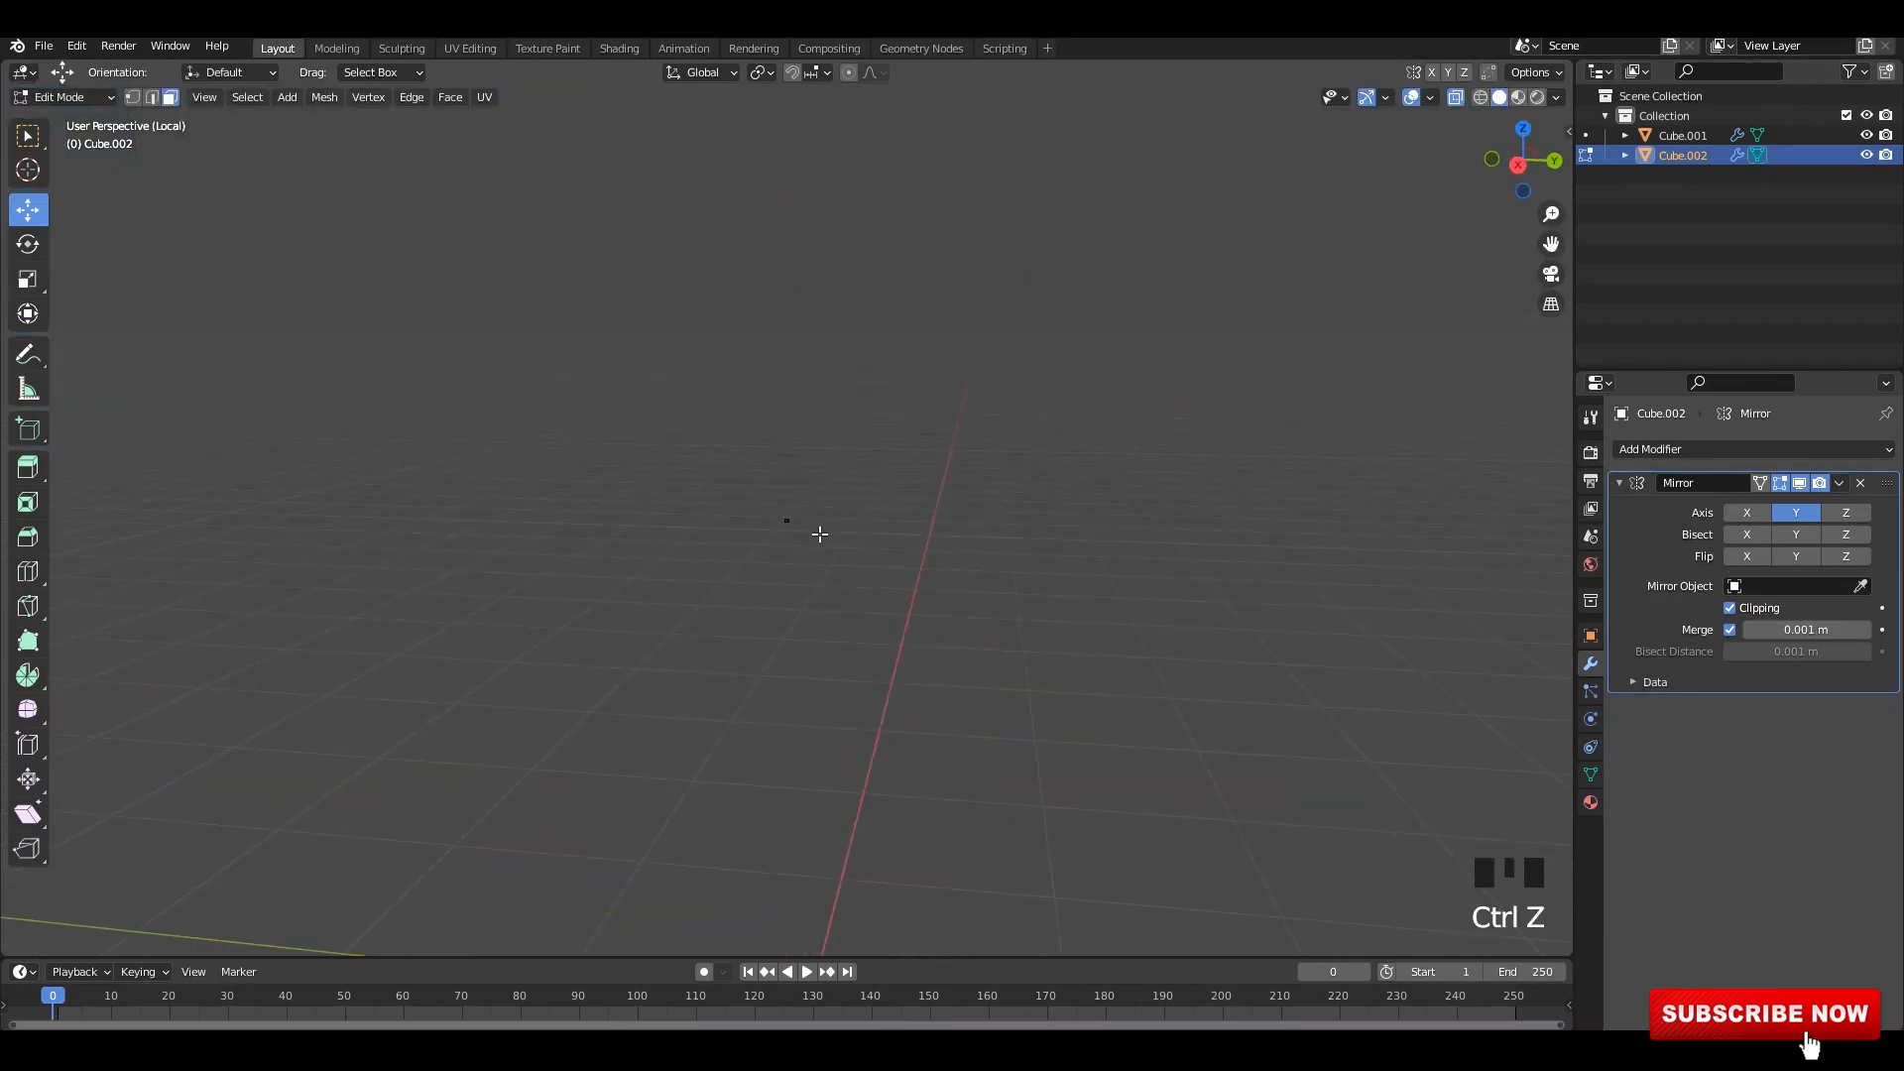
pyautogui.press('m')
pyautogui.click(870, 519)
pyautogui.hotkey('ctrl', 'z')
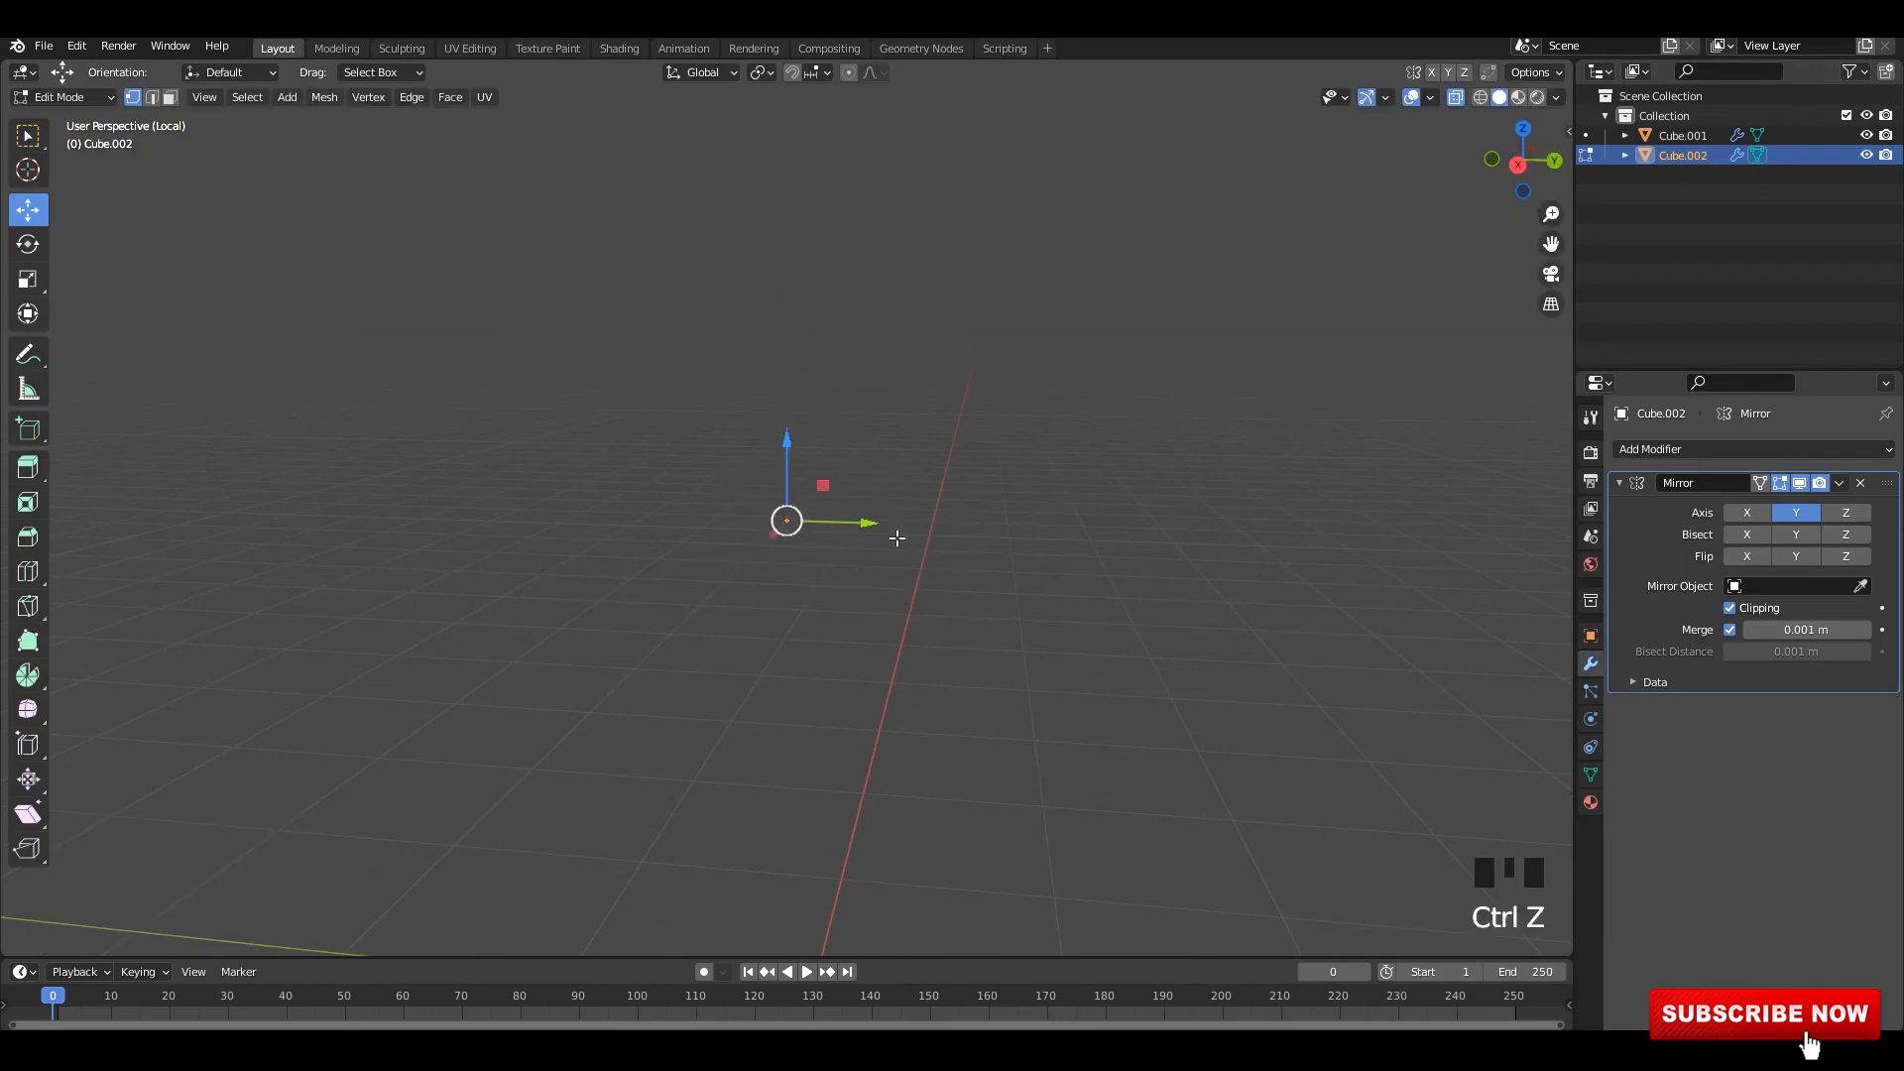
# - Align the single vertex with the world origin using the back and side views, and remove the object's Mirror modifier
pyautogui.press('KP_3')
pyautogui.scroll(-3, 825, 594)
pyautogui.click(961, 824)
pyautogui.keyDown('shift'); pyautogui.moveTo(961, 825); pyautogui.dragTo(888, 666, button='middle'); pyautogui.keyUp('shift')
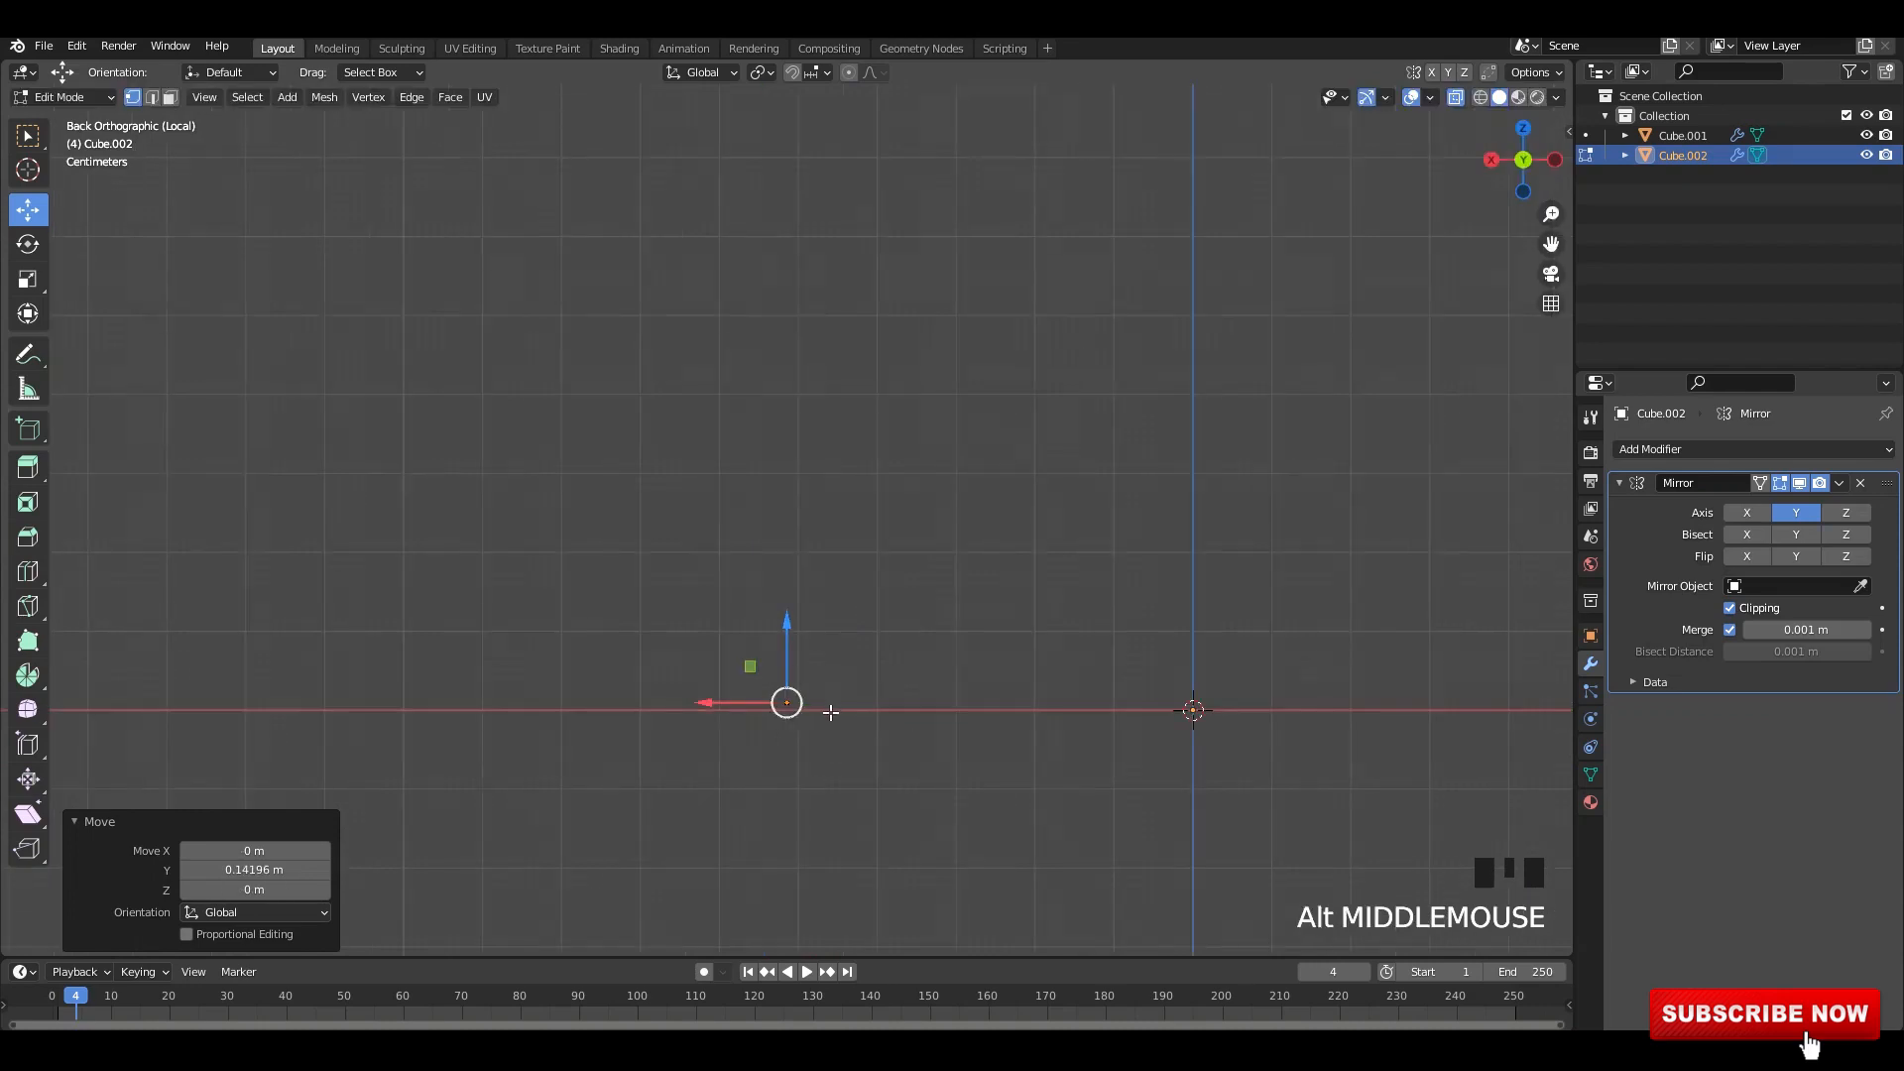
pyautogui.click(1173, 709)
pyautogui.keyDown('alt'); pyautogui.moveTo(1173, 709); pyautogui.dragTo(843, 666, button='middle'); pyautogui.keyUp('alt')
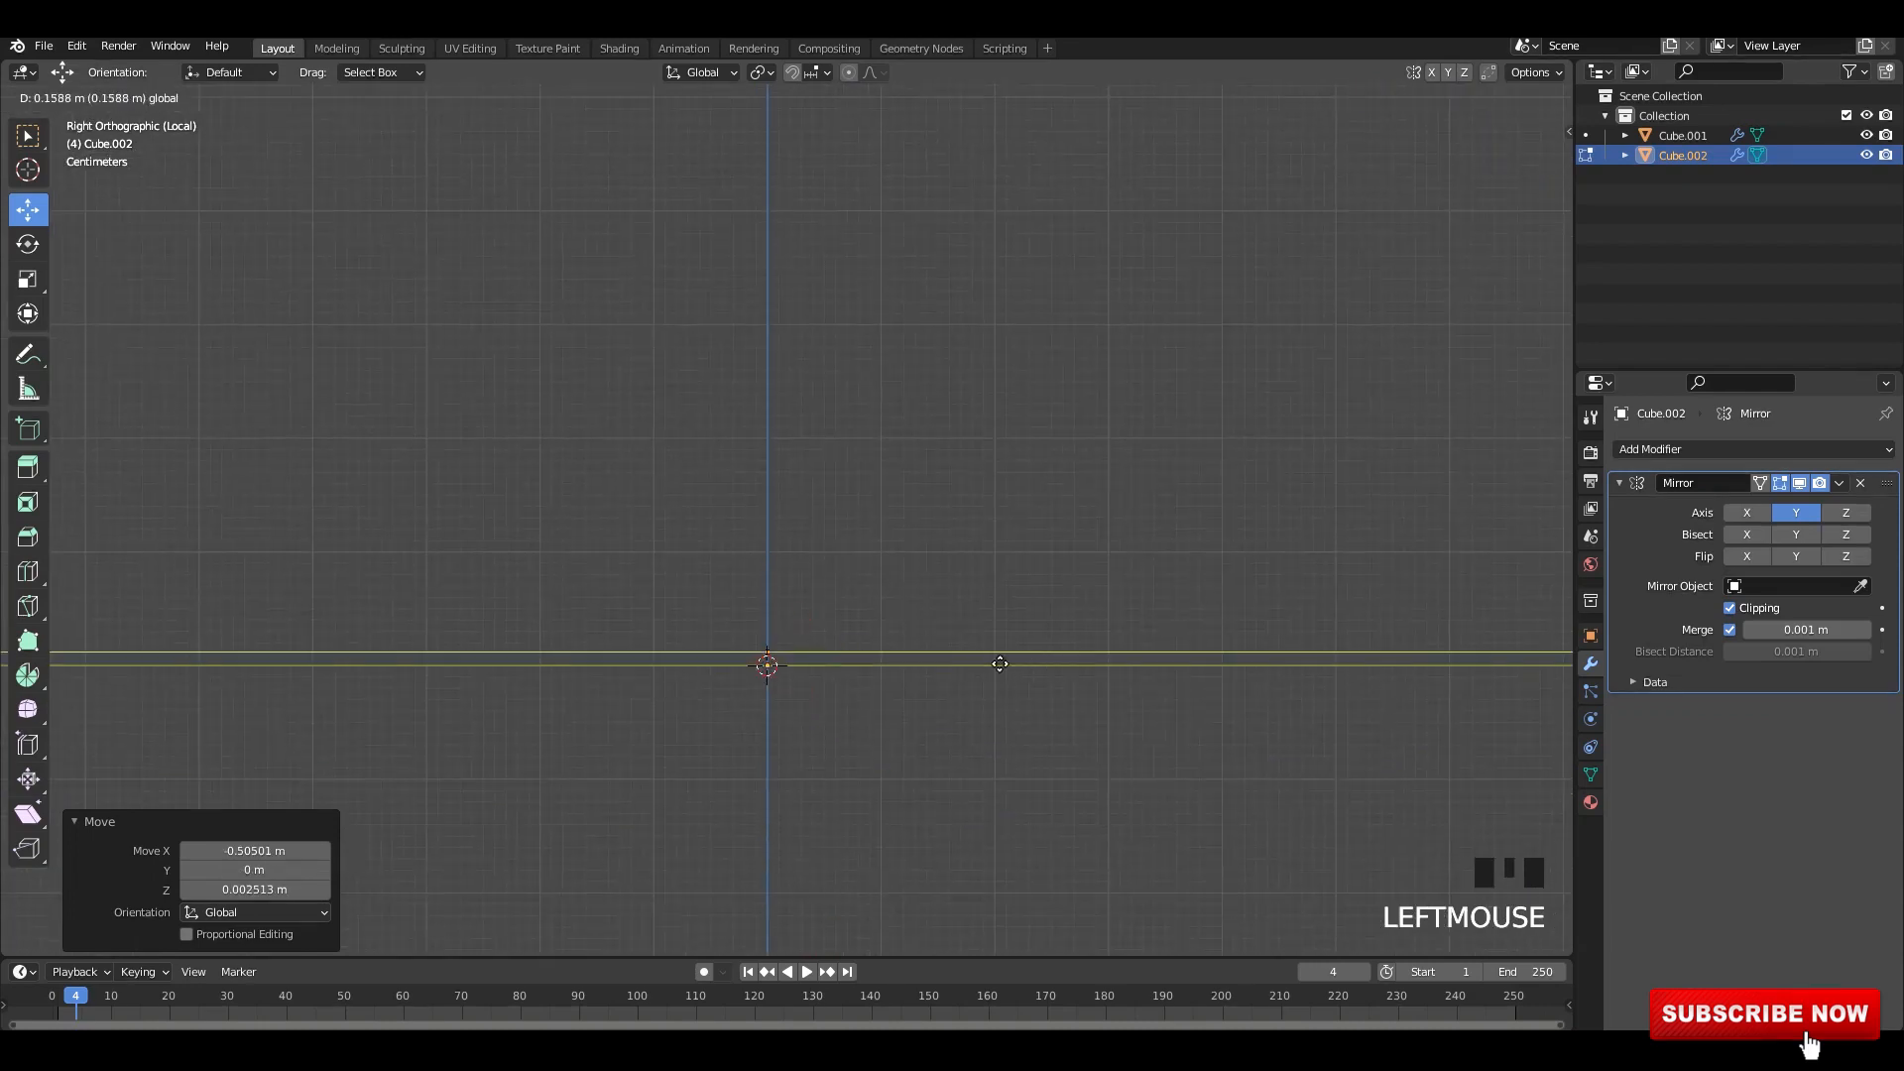
pyautogui.click(1861, 483)
# - Extrude the vertex upward beside the vertical axis into the lower baluster profile and smooth it with a Subdivision modifier
pyautogui.scroll(2, 942, 665)
pyautogui.moveTo(854, 707); pyautogui.dragTo(980, 709)
pyautogui.moveTo(925, 680); pyautogui.dragTo(927, 688)
pyautogui.click(887, 677)
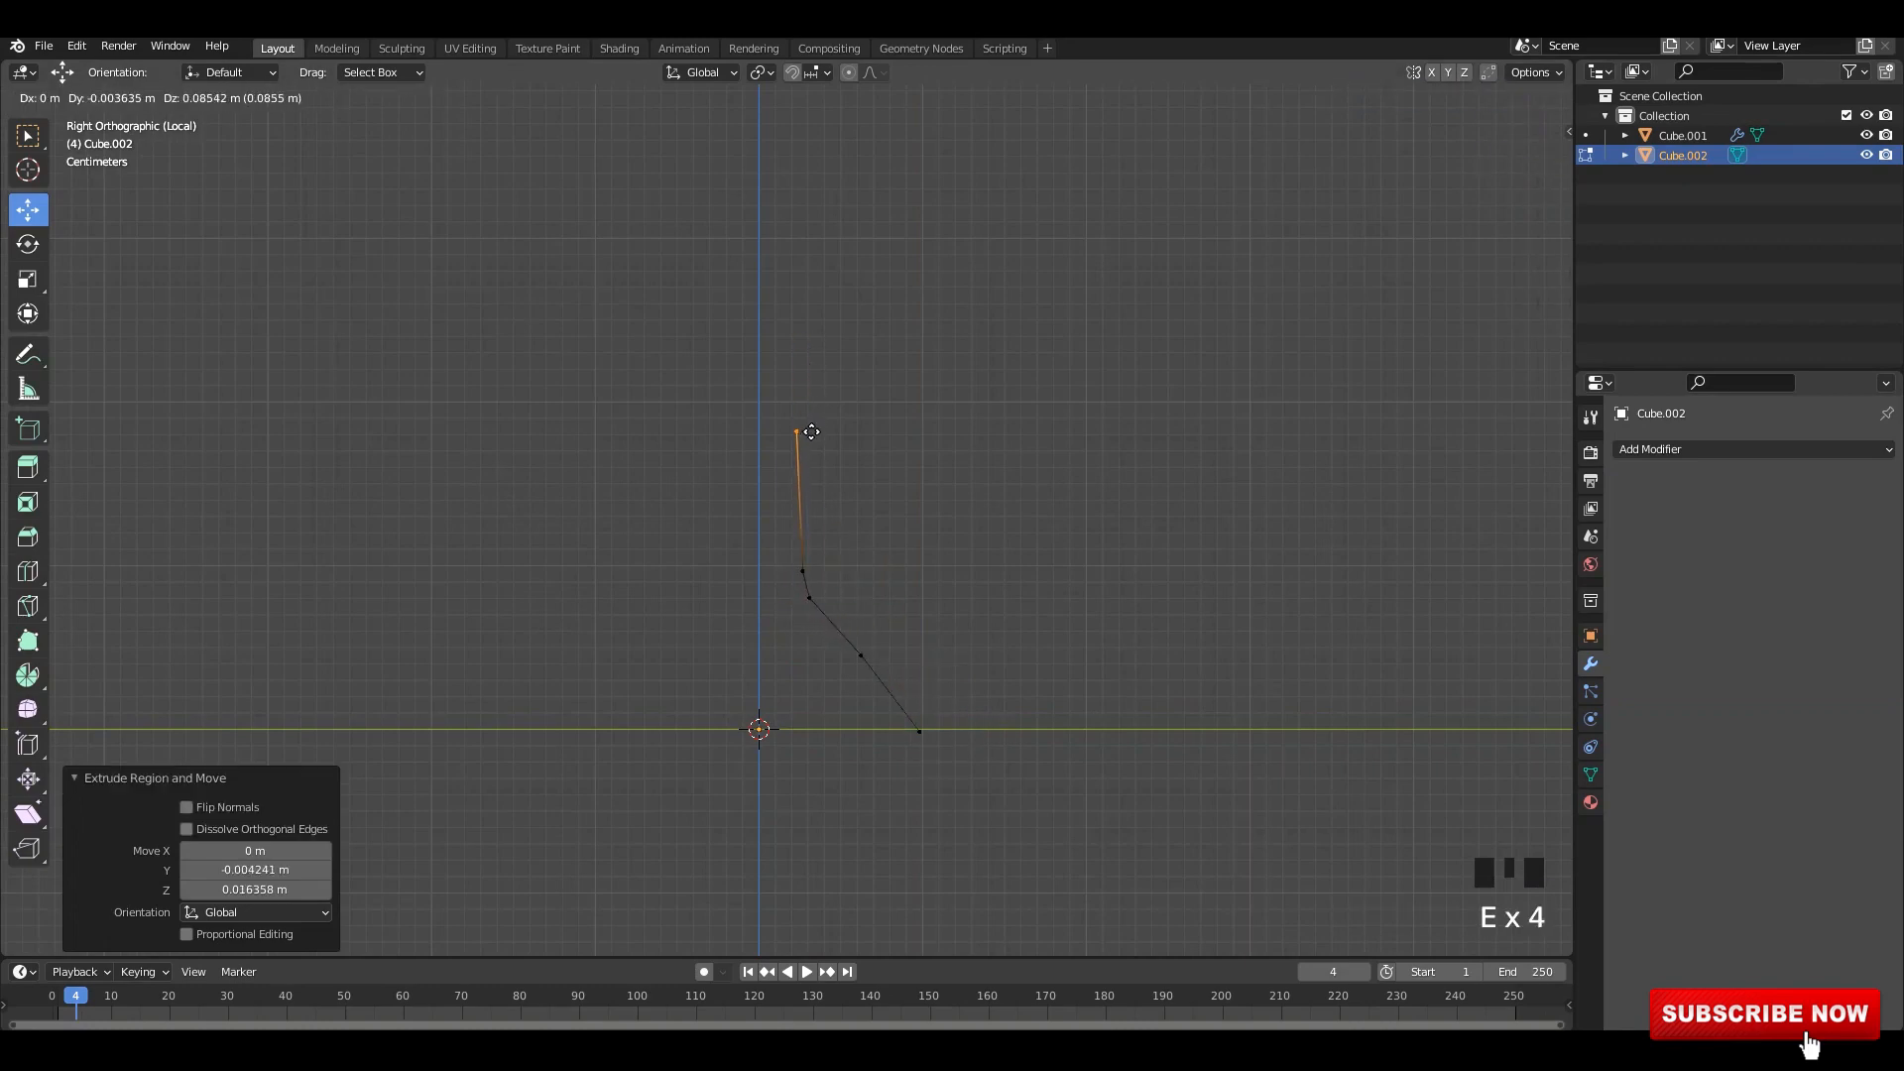
pyautogui.hotkey('ctrl', '1')
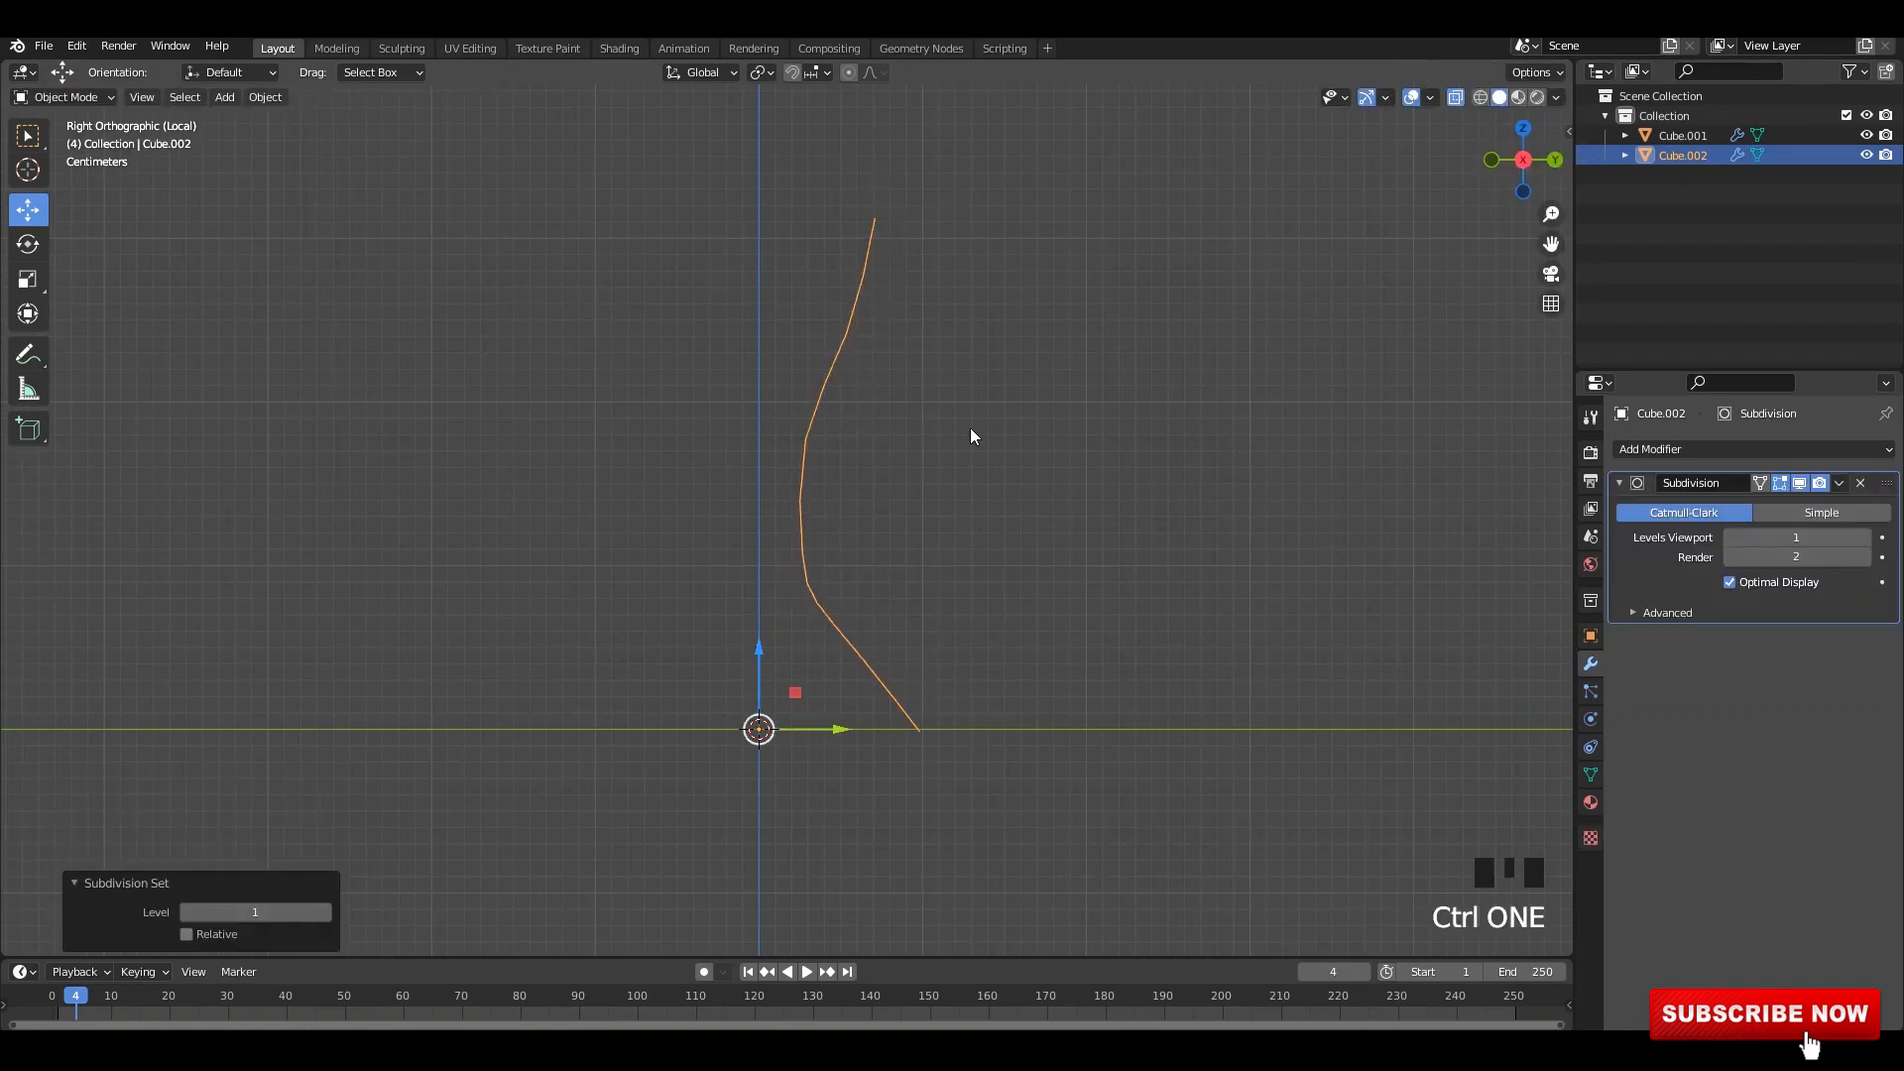
pyautogui.scroll(1, 853, 456)
# - Move the shaft's upper and lower vertices closer to the axis and shorten the flare above them
pyautogui.moveTo(799, 482); pyautogui.dragTo(822, 447)
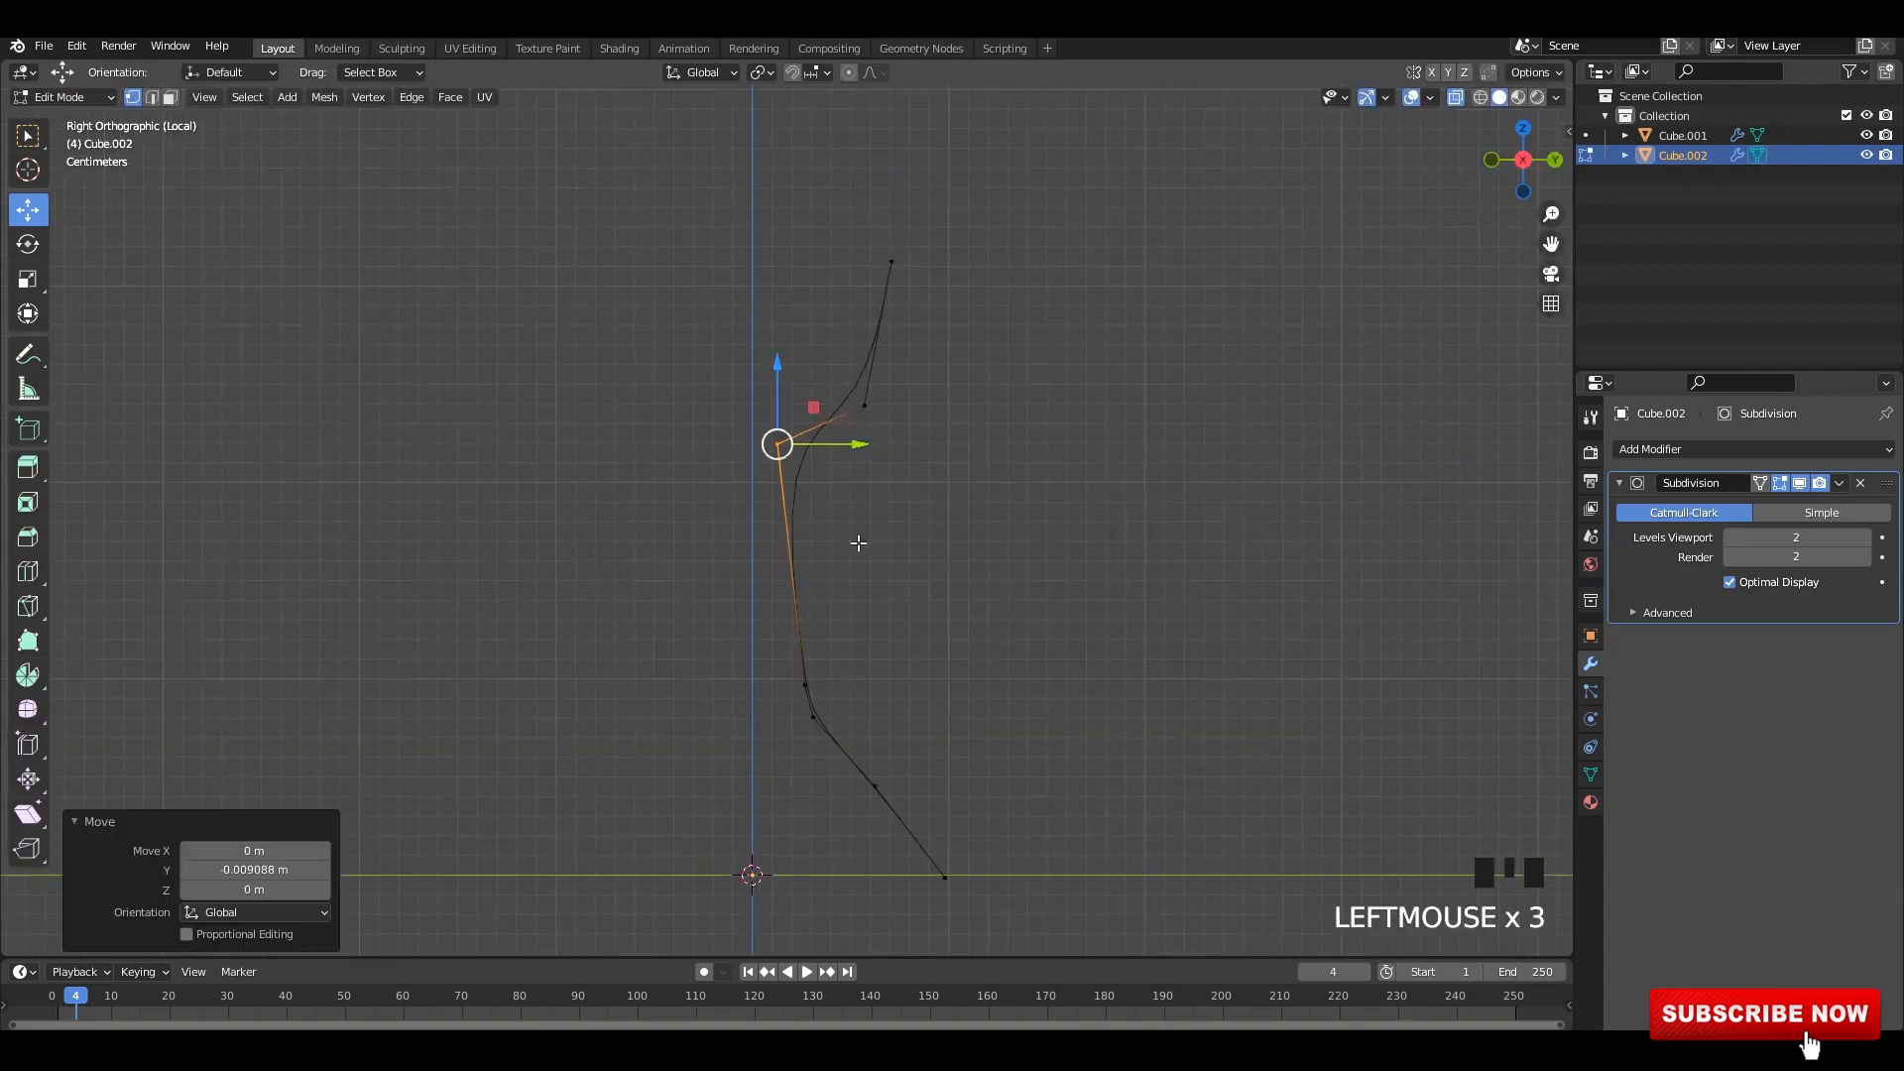
pyautogui.hotkey('ctrl', 'z')
pyautogui.keyDown('shift'); pyautogui.moveTo(740, 632); pyautogui.dragTo(831, 738); pyautogui.keyUp('shift')
pyautogui.moveTo(846, 613); pyautogui.dragTo(843, 615)
pyautogui.press('s')
pyautogui.press('z')
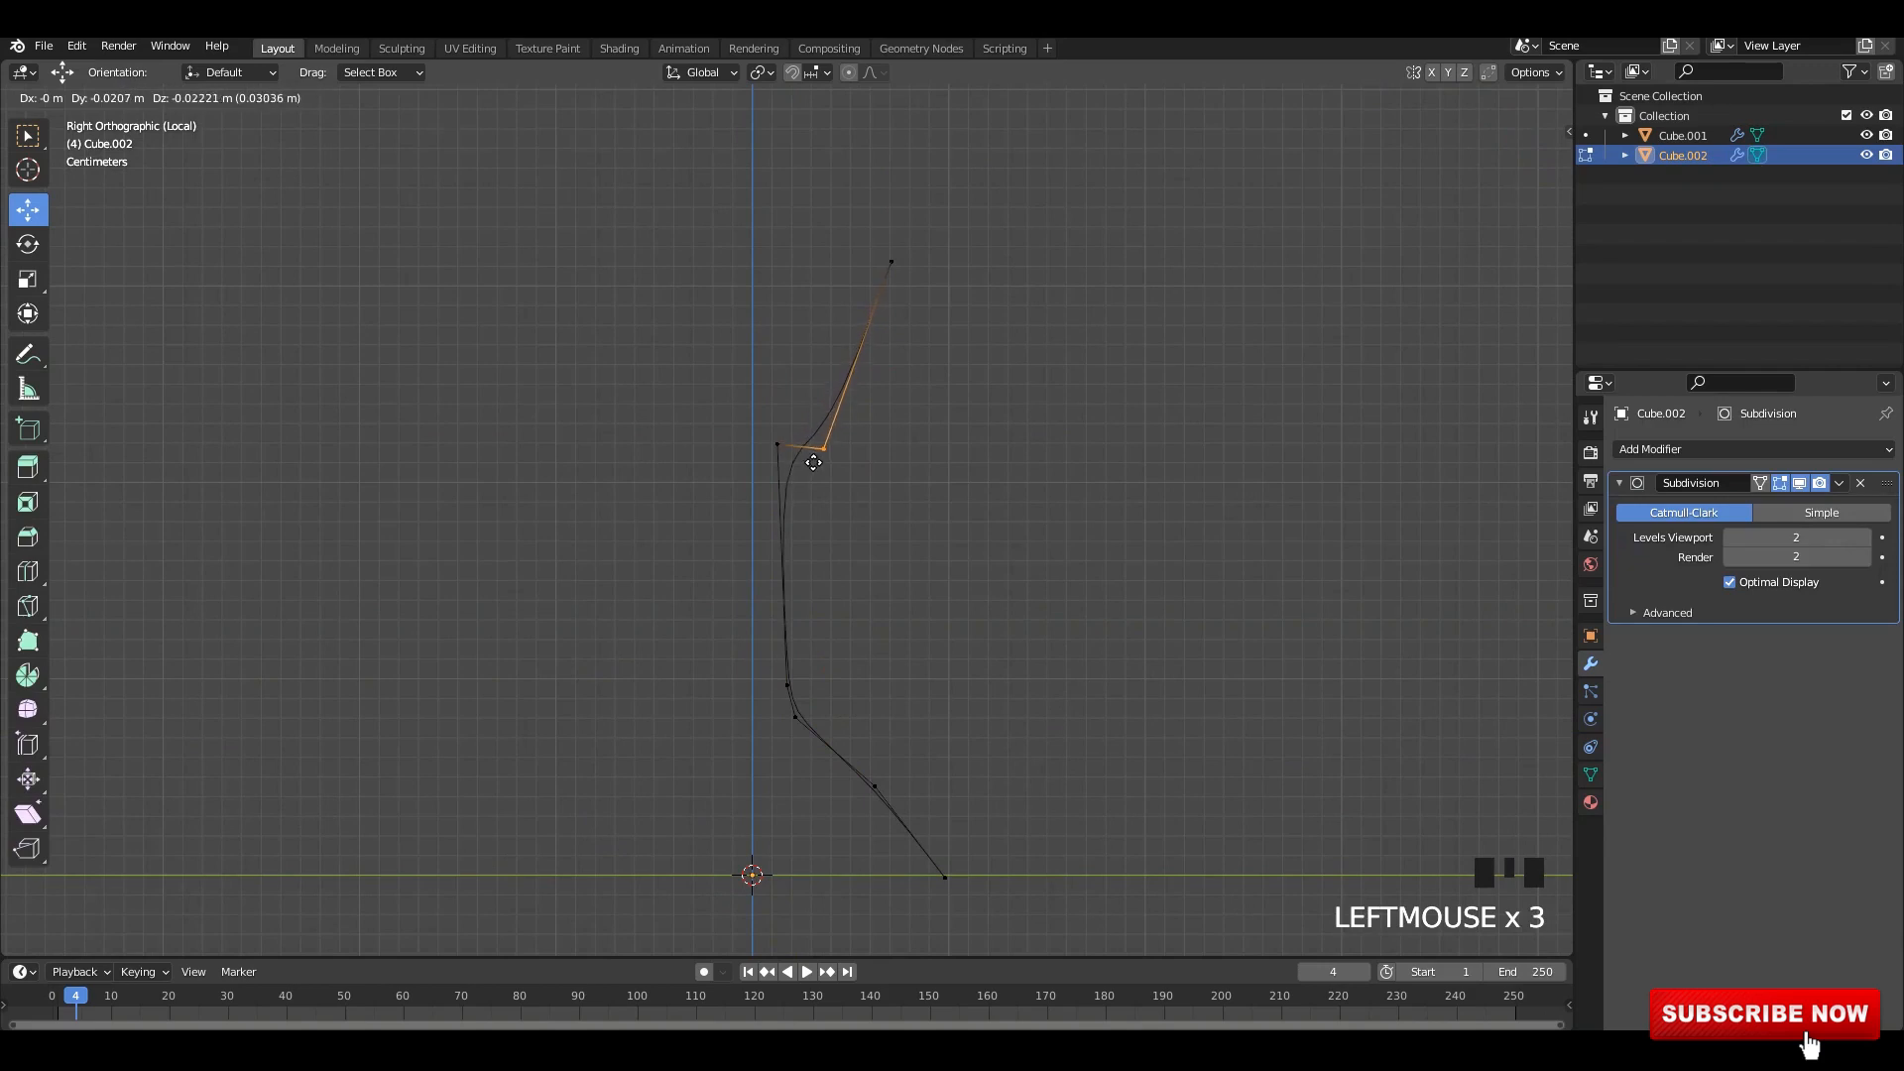
pyautogui.moveTo(814, 463); pyautogui.dragTo(816, 464)
pyautogui.moveTo(854, 226); pyautogui.dragTo(901, 345)
pyautogui.keyDown('shift'); pyautogui.moveTo(900, 455); pyautogui.dragTo(956, 316, button='middle'); pyautogui.keyUp('shift')
# - Straighten the profile's shaft at its lower end and move the foot vertex outward to form a rounded base
pyautogui.moveTo(797, 504); pyautogui.dragTo(889, 601)
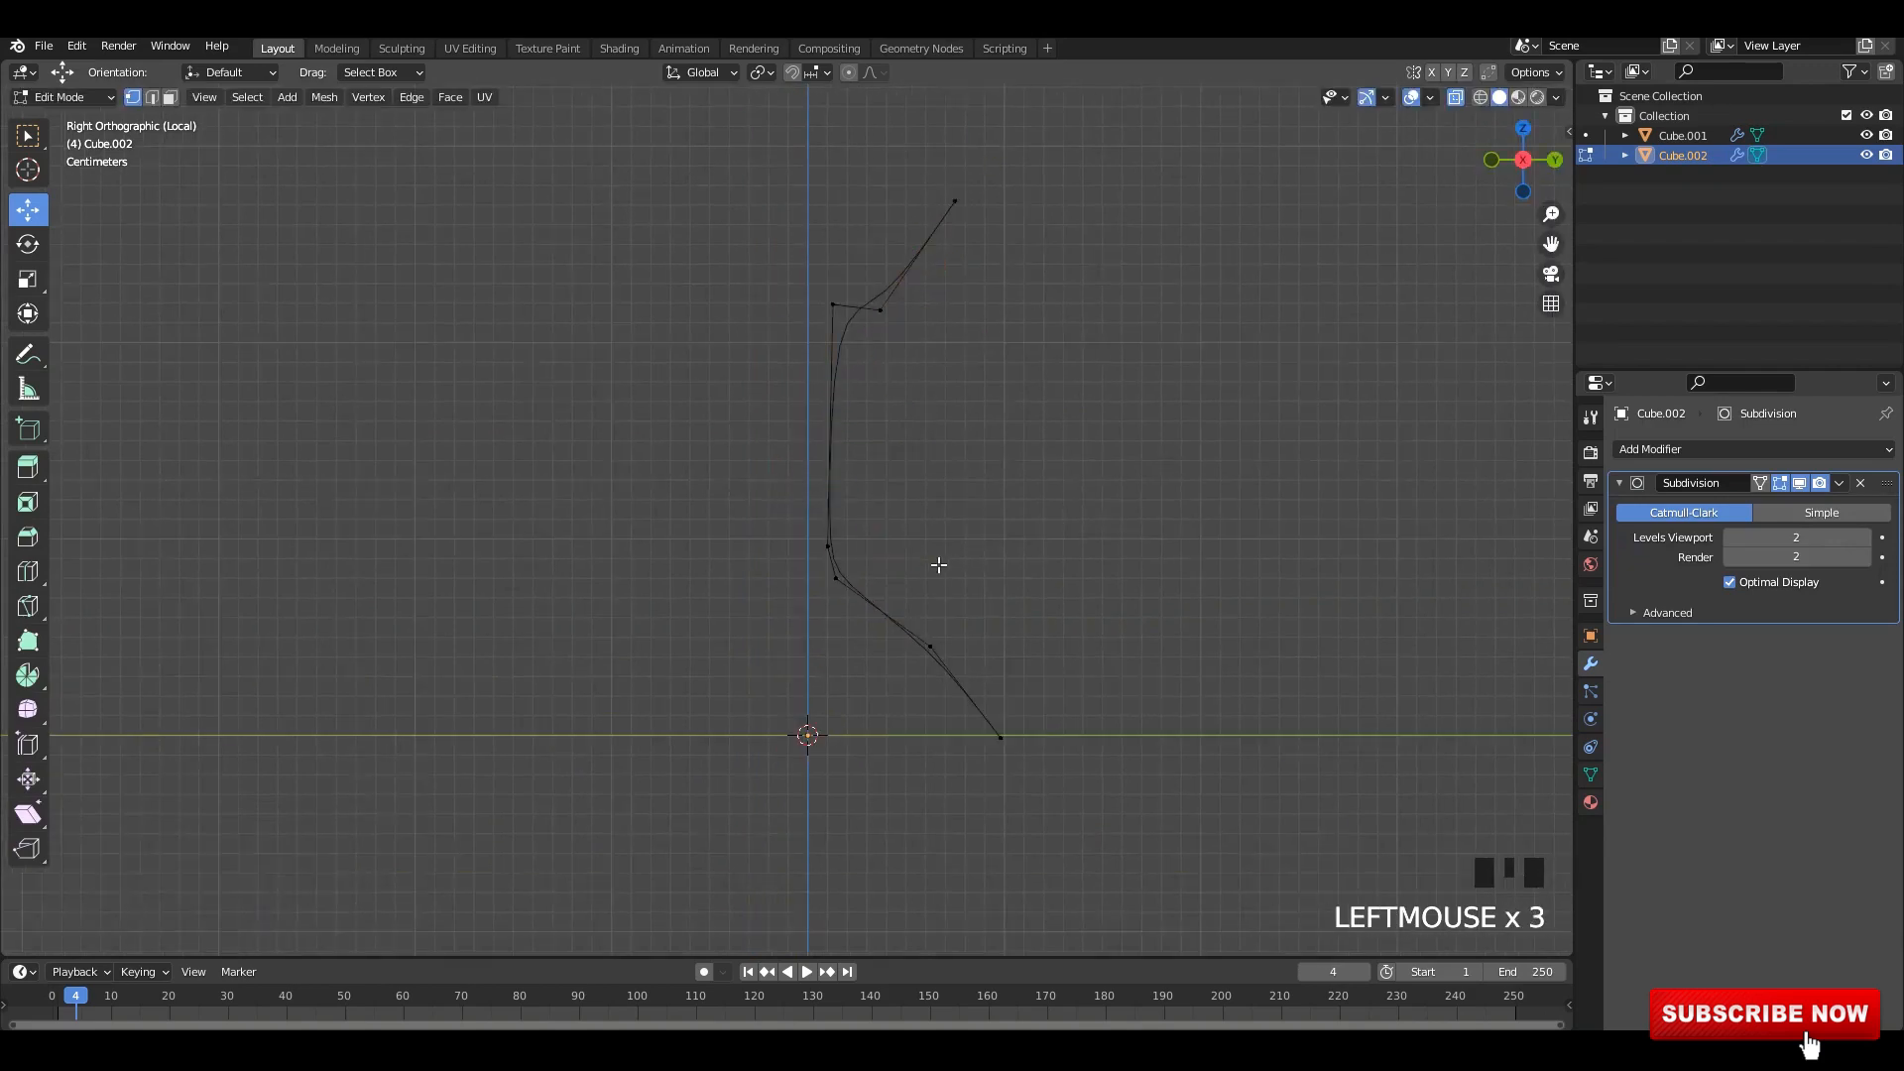
pyautogui.moveTo(896, 288); pyautogui.dragTo(892, 289)
pyautogui.moveTo(872, 491); pyautogui.dragTo(816, 571)
pyautogui.moveTo(878, 540); pyautogui.dragTo(885, 539)
pyautogui.moveTo(838, 617); pyautogui.dragTo(810, 563)
pyautogui.moveTo(836, 512); pyautogui.dragTo(836, 492)
pyautogui.moveTo(907, 620); pyautogui.dragTo(952, 666)
pyautogui.moveTo(962, 614); pyautogui.dragTo(1026, 592)
pyautogui.moveTo(1031, 705); pyautogui.dragTo(987, 756)
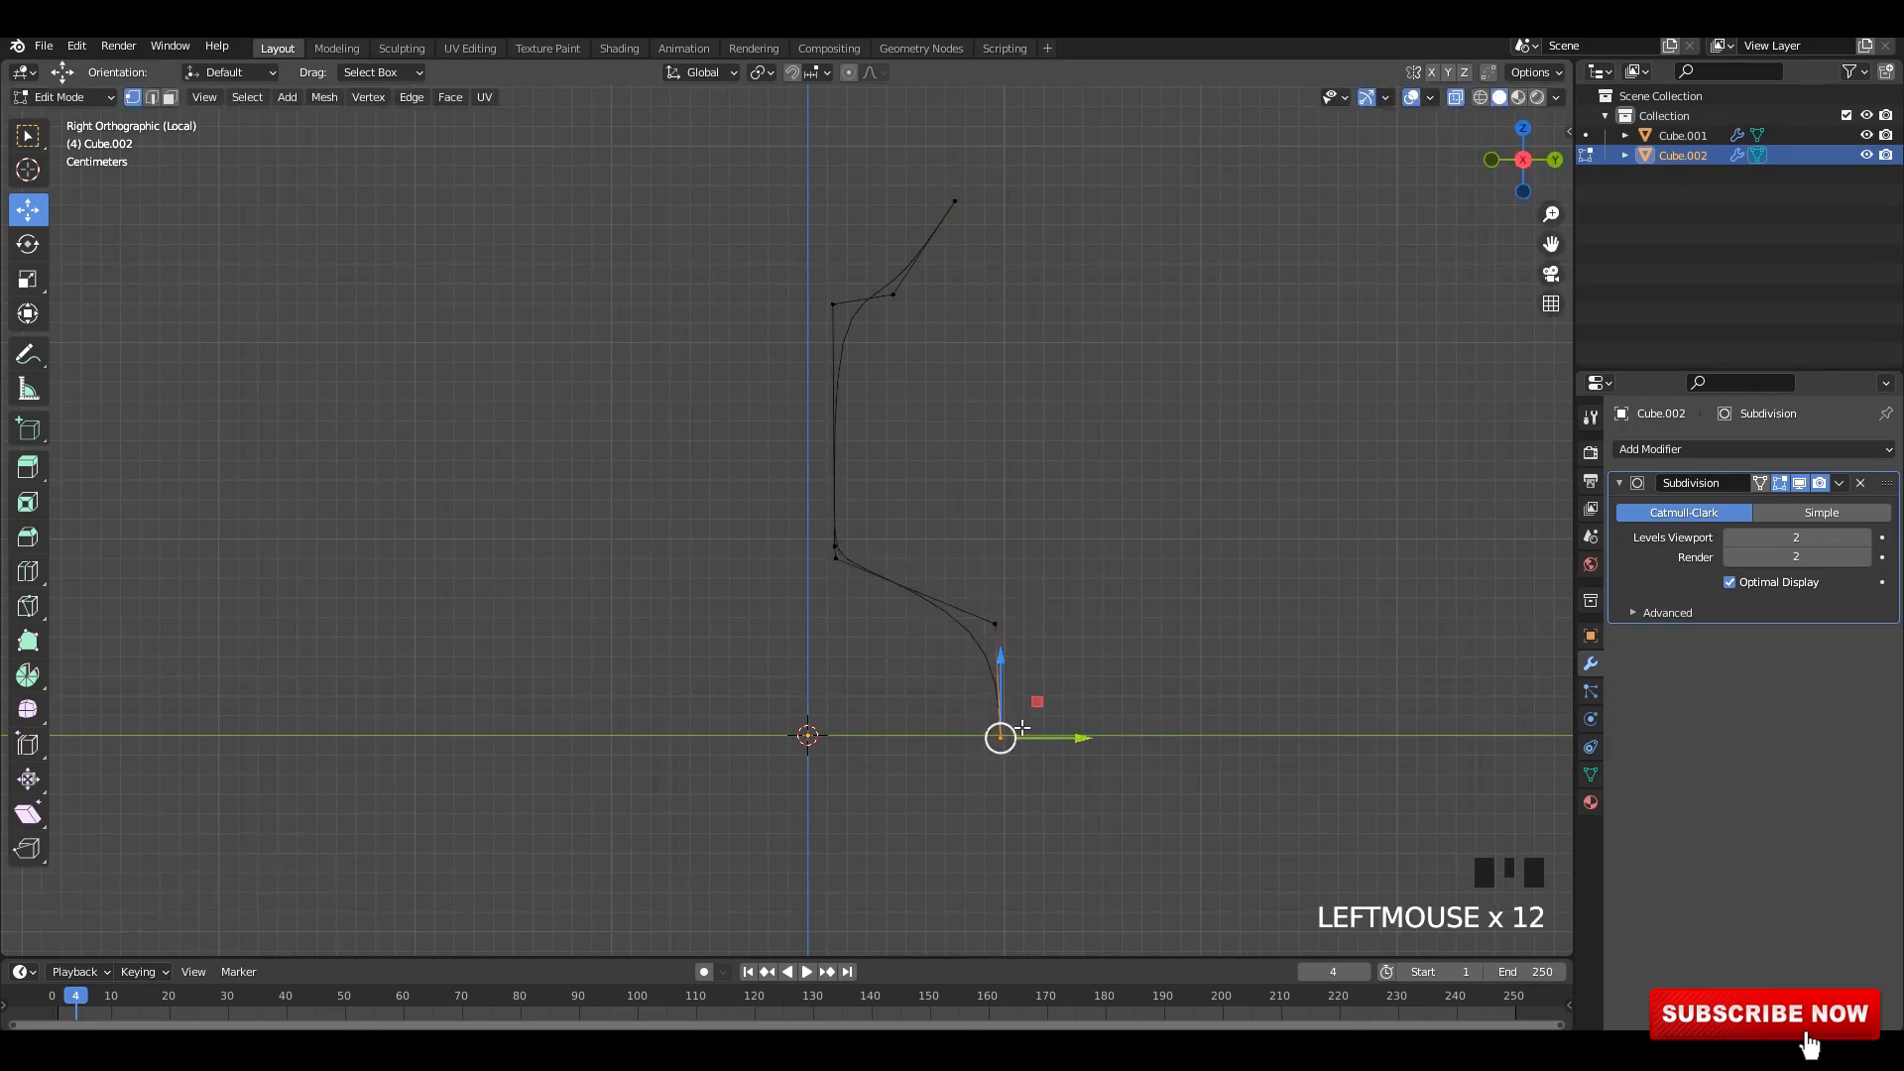
# - Pull the profile's upper end vertex inward toward the axis and adjust the vertex just below it
pyautogui.keyDown('shift'); pyautogui.moveTo(961, 407); pyautogui.dragTo(928, 608, button='middle'); pyautogui.keyUp('shift')
pyautogui.moveTo(947, 437); pyautogui.dragTo(911, 378)
pyautogui.moveTo(920, 378); pyautogui.dragTo(896, 377)
pyautogui.click(896, 377)
pyautogui.hotkey('alt', 'z')
pyautogui.hotkey('alt', 'z')
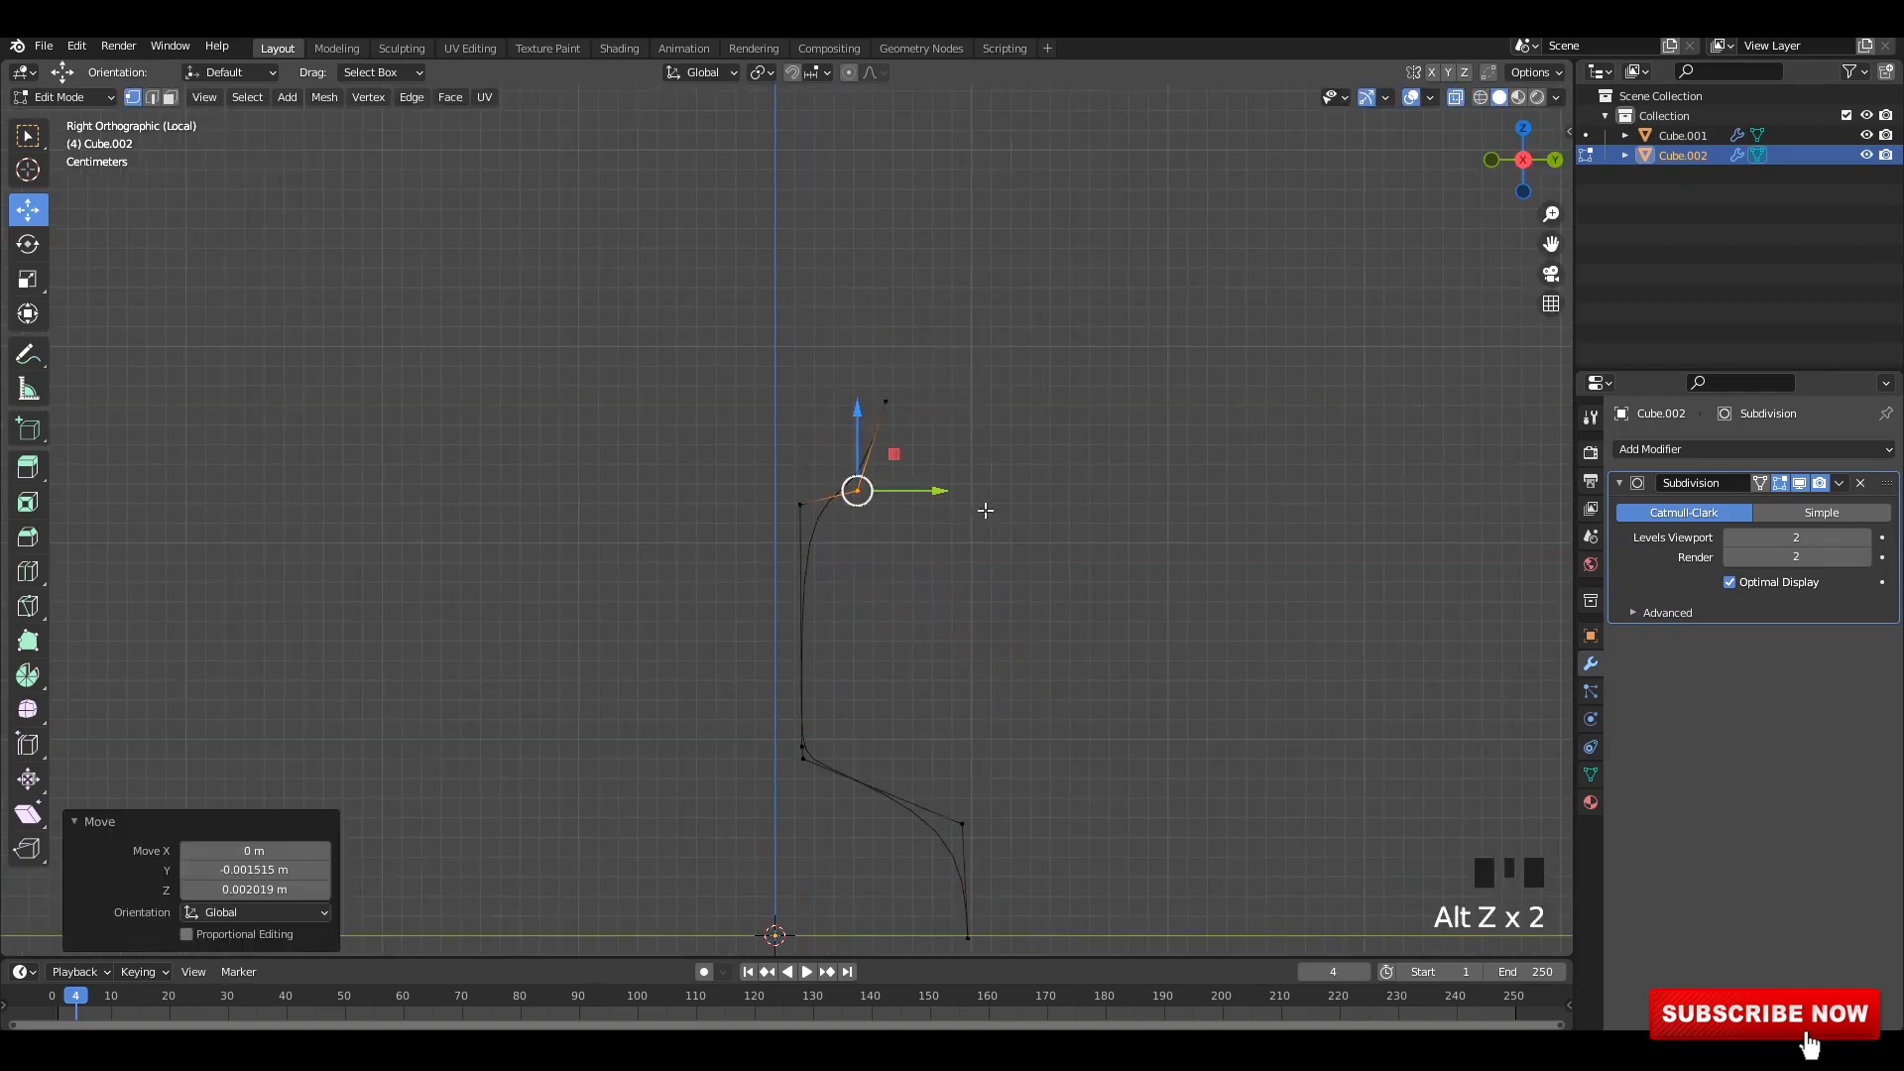
# - Extrude the profile upward into a rounded lower bulb with a small ring collar above it
pyautogui.keyDown('shift'); pyautogui.moveTo(890, 414); pyautogui.dragTo(892, 625, button='middle'); pyautogui.keyUp('shift')
pyautogui.click(890, 483)
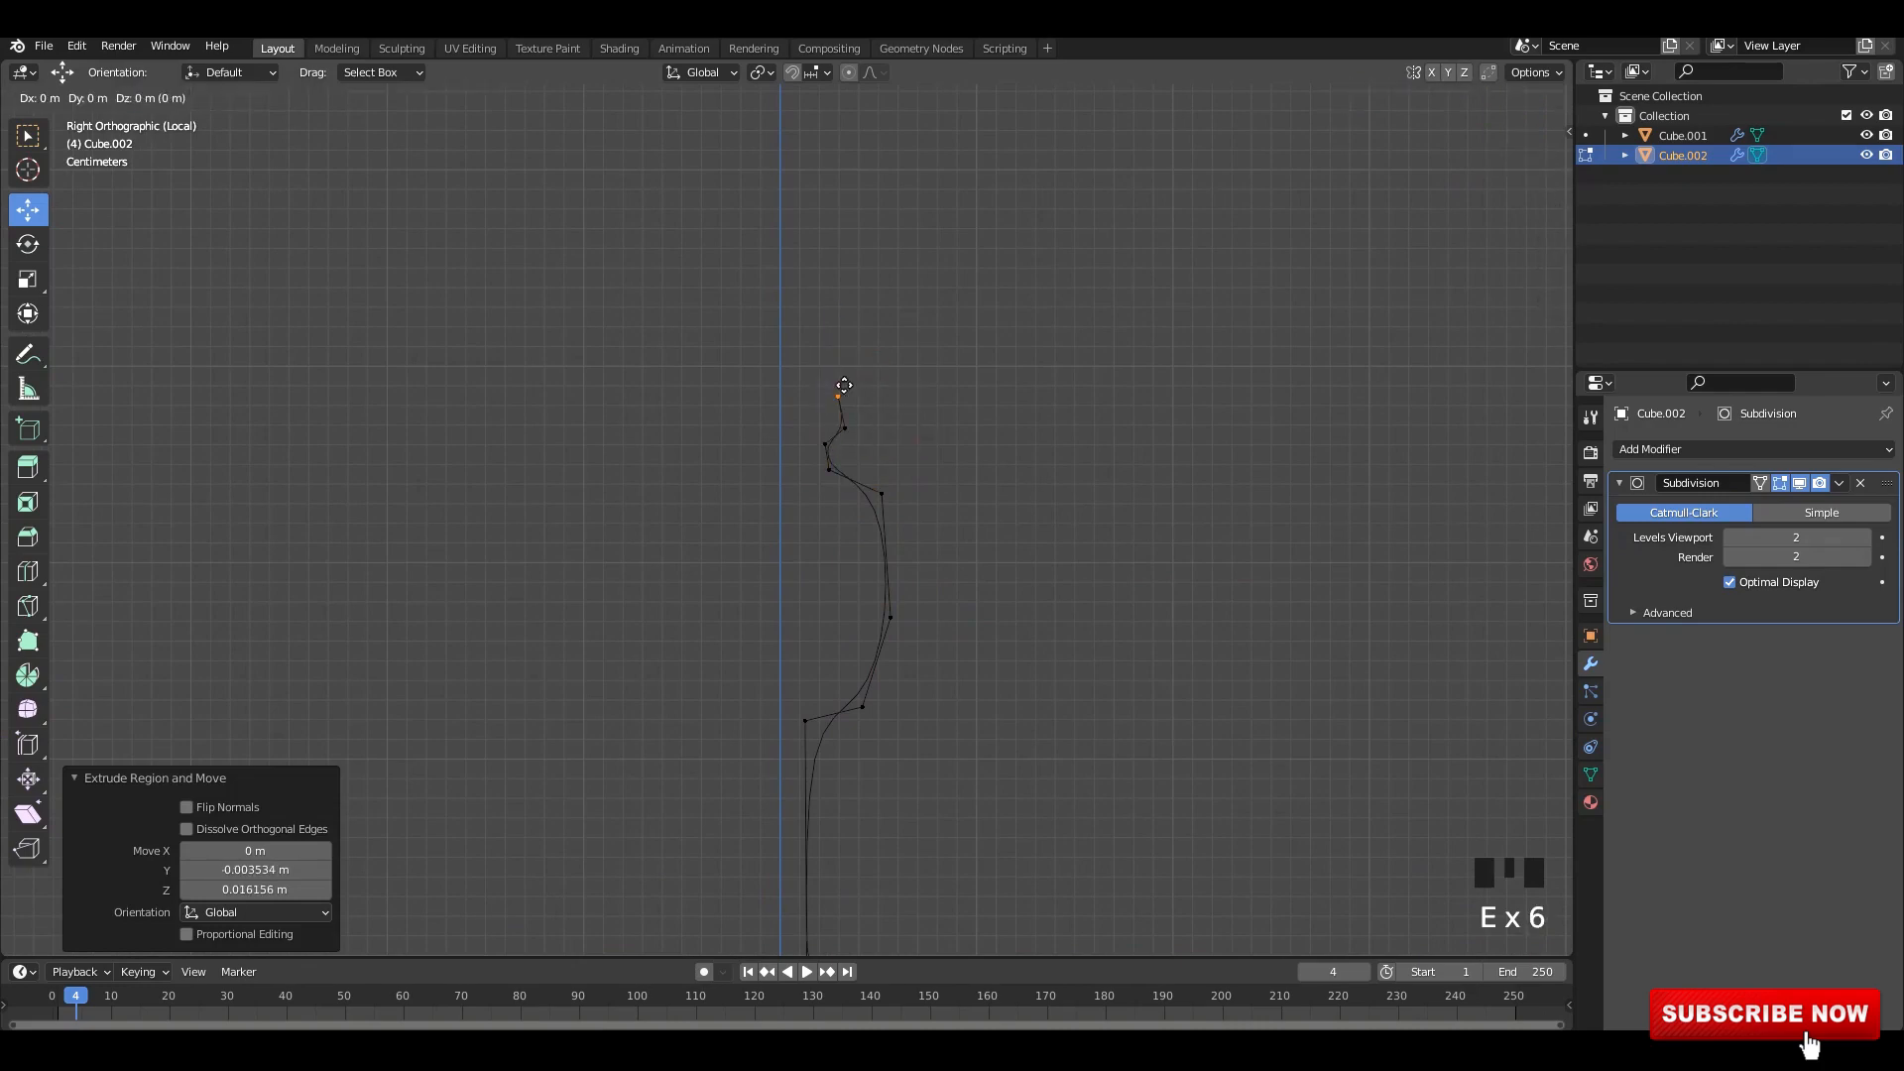
pyautogui.press('e')
pyautogui.keyDown('shift'); pyautogui.moveTo(831, 397); pyautogui.dragTo(805, 561, button='middle'); pyautogui.keyUp('shift')
pyautogui.click(822, 458)
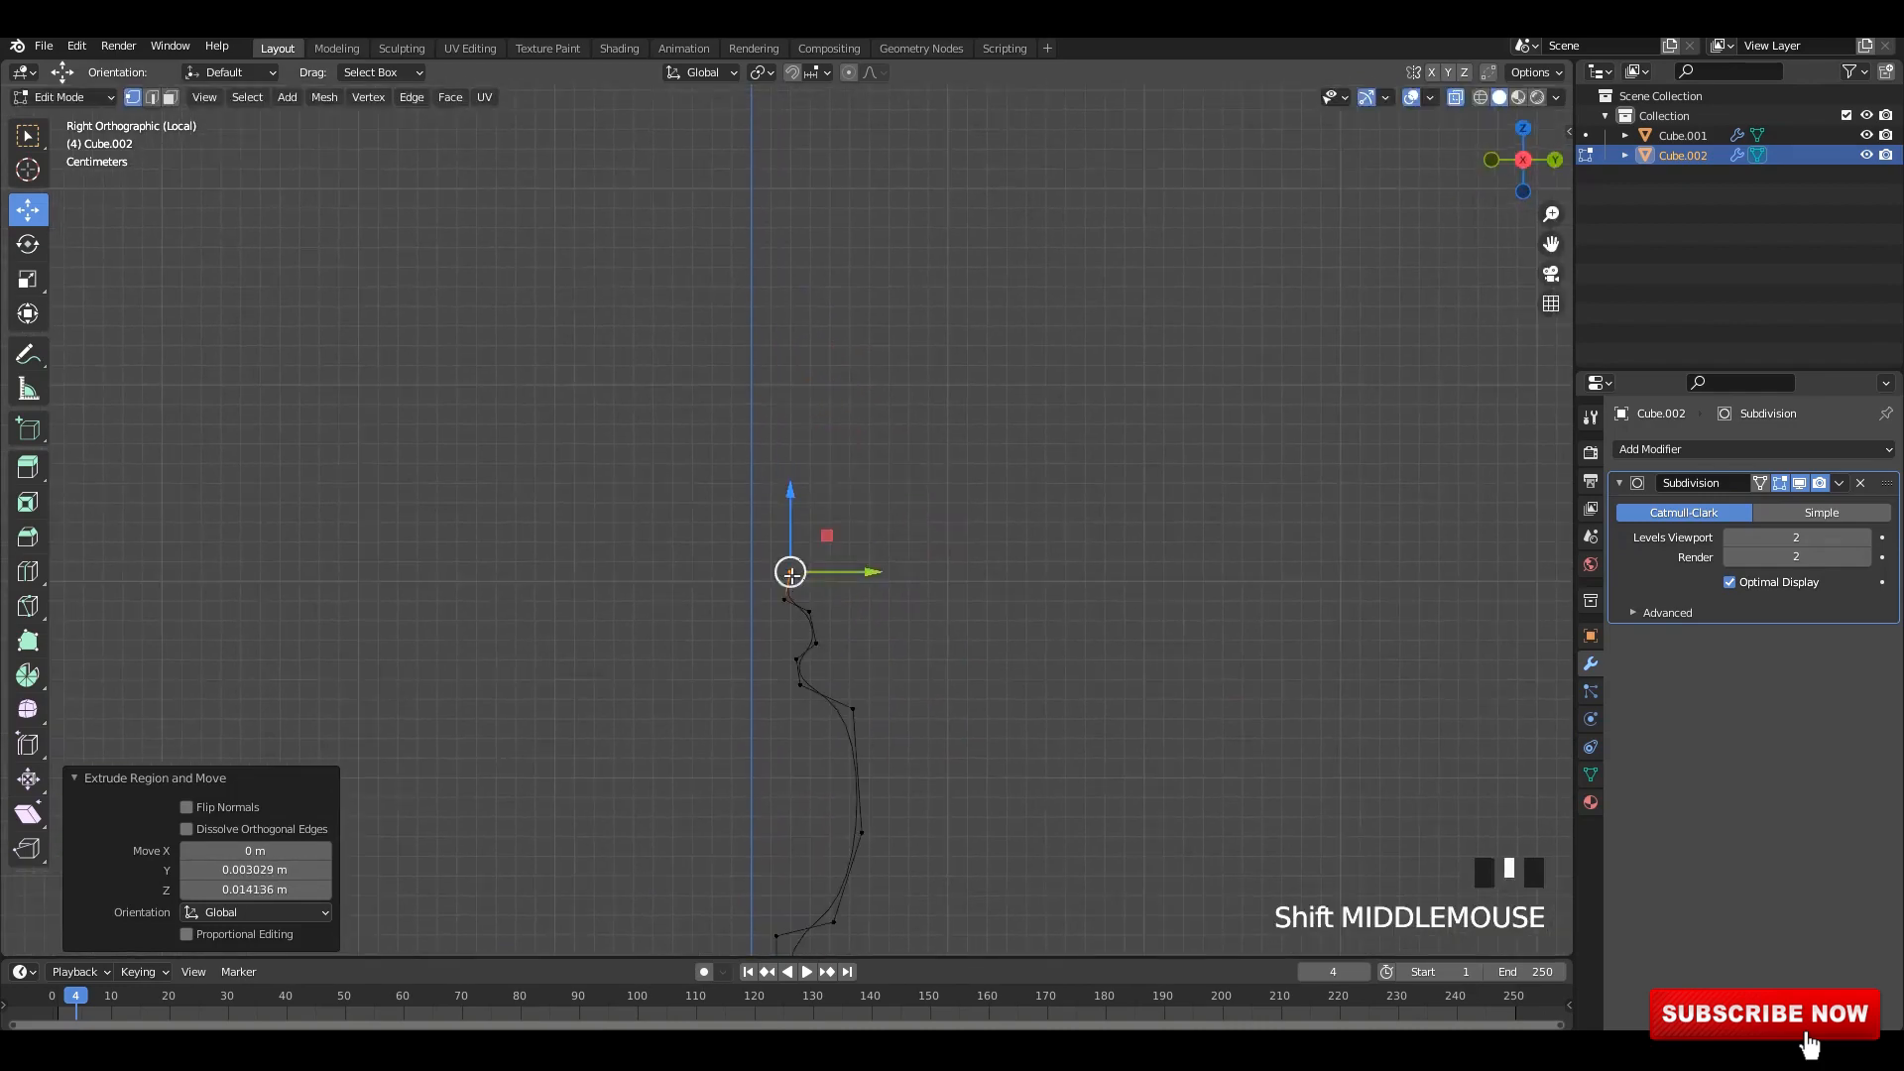
# - Extrude the profile into a tall upper bulge and narrow neck, ending in a flat outward ledge for the cap
pyautogui.click(877, 386)
pyautogui.keyDown('shift'); pyautogui.moveTo(879, 497); pyautogui.dragTo(867, 581, button='middle'); pyautogui.keyUp('shift')
pyautogui.press('e')
pyautogui.click(880, 393)
pyautogui.keyDown('shift'); pyautogui.moveTo(869, 238); pyautogui.dragTo(863, 501, button='middle'); pyautogui.keyUp('shift')
pyautogui.press('e')
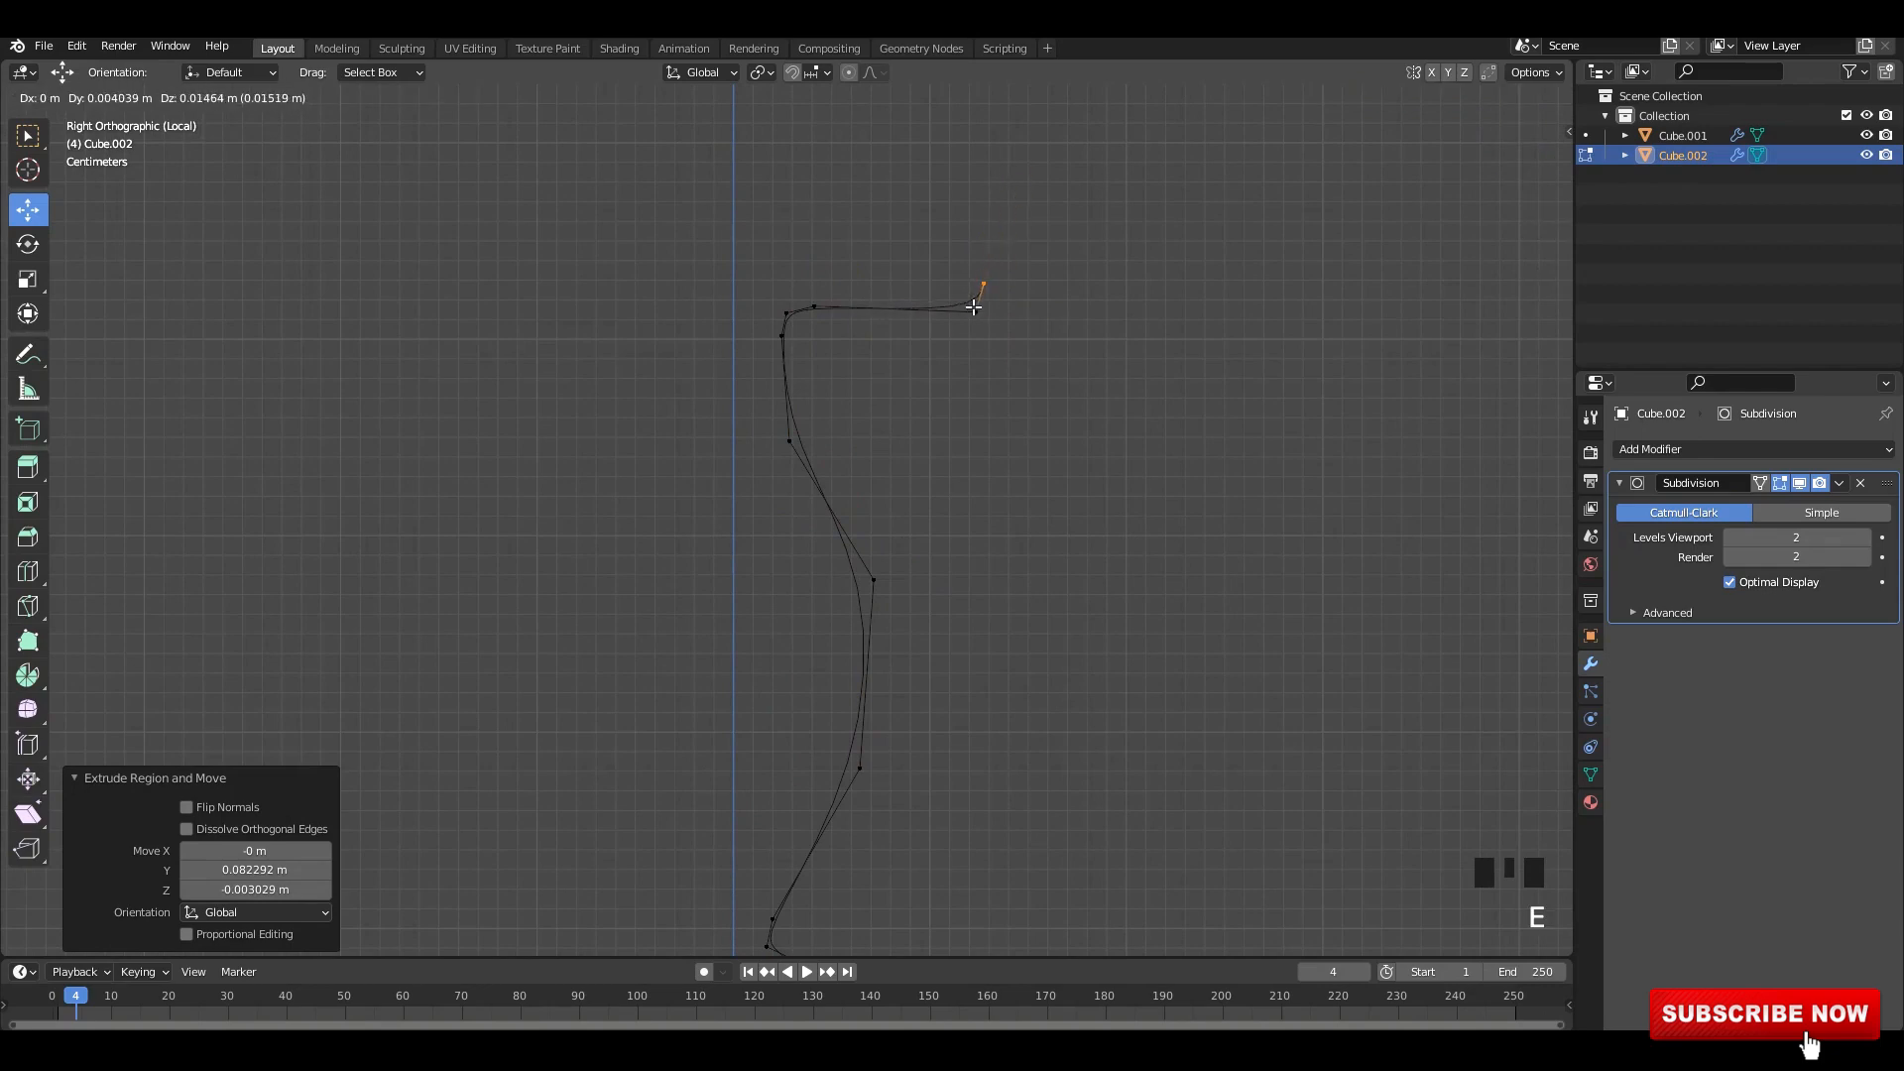
# - Extrude the cap's outer edge upward to complete the baluster profile and return to Object Mode
pyautogui.click(974, 307)
pyautogui.keyDown('shift'); pyautogui.moveTo(974, 308); pyautogui.dragTo(959, 431, button='middle'); pyautogui.keyUp('shift')
pyautogui.press('e')
pyautogui.keyDown('alt'); pyautogui.scroll(-3, 990, 258); pyautogui.keyUp('alt')
pyautogui.scroll(-3, 977, 446)
pyautogui.keyDown('shift'); pyautogui.moveTo(956, 613); pyautogui.dragTo(969, 403, button='middle'); pyautogui.keyUp('shift')
pyautogui.press('Tab')
pyautogui.scroll(-7, 943, 466)
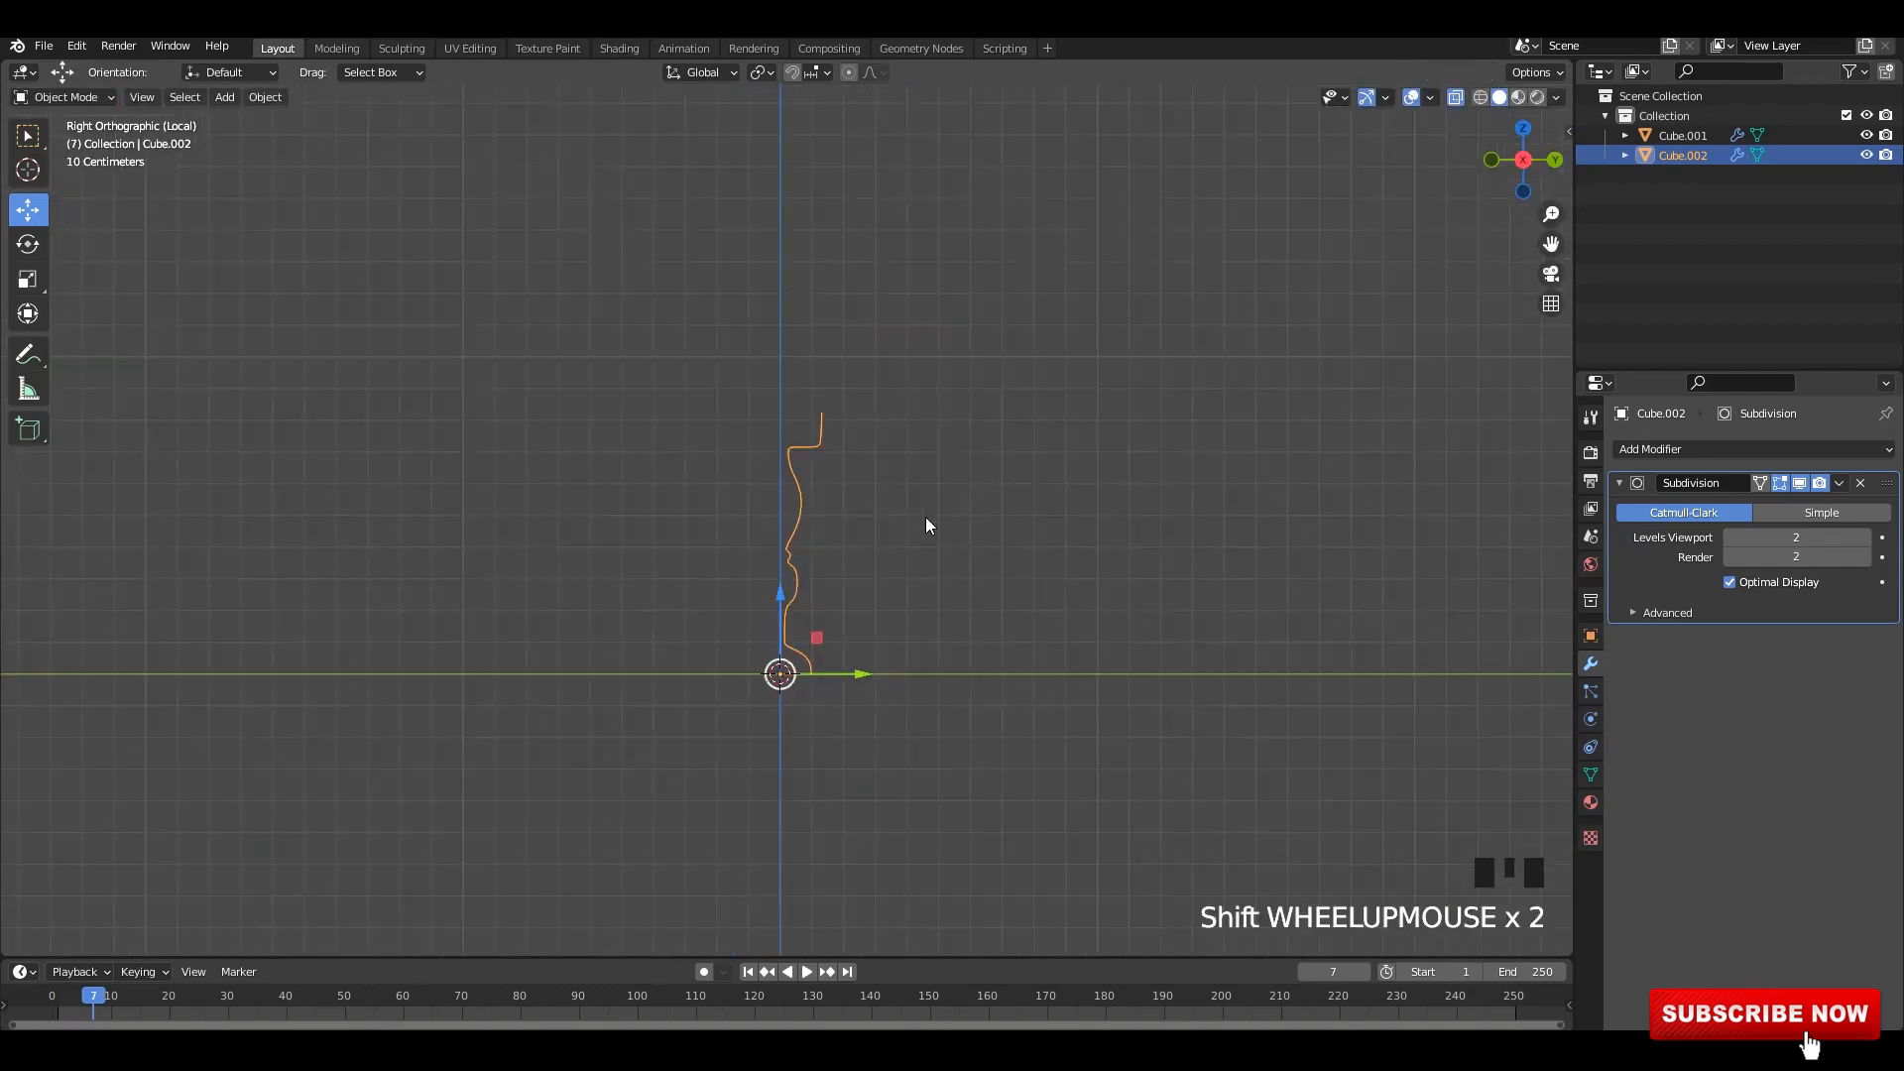
# - Add a Screw modifier to revolve the profile into a solid baluster around the Z axis
pyautogui.scroll(2, 911, 444)
pyautogui.keyDown('shift'); pyautogui.moveTo(925, 516); pyautogui.dragTo(904, 722, button='middle'); pyautogui.keyUp('shift')
pyautogui.click(1621, 483)
pyautogui.click(1653, 450)
pyautogui.click(1487, 727)
# - Widen and reshape the baluster's cap by moving the profile's uppermost outer vertices
pyautogui.press('Tab')
pyautogui.scroll(2, 919, 476)
pyautogui.scroll(1, 905, 695)
pyautogui.moveTo(951, 384); pyautogui.dragTo(925, 387)
pyautogui.moveTo(956, 447); pyautogui.dragTo(866, 515)
pyautogui.moveTo(950, 483); pyautogui.dragTo(978, 384)
pyautogui.click(916, 469)
pyautogui.click(886, 378)
pyautogui.scroll(-2, 851, 580)
pyautogui.keyDown('shift'); pyautogui.moveTo(851, 580); pyautogui.dragTo(875, 534, button='middle'); pyautogui.keyUp('shift')
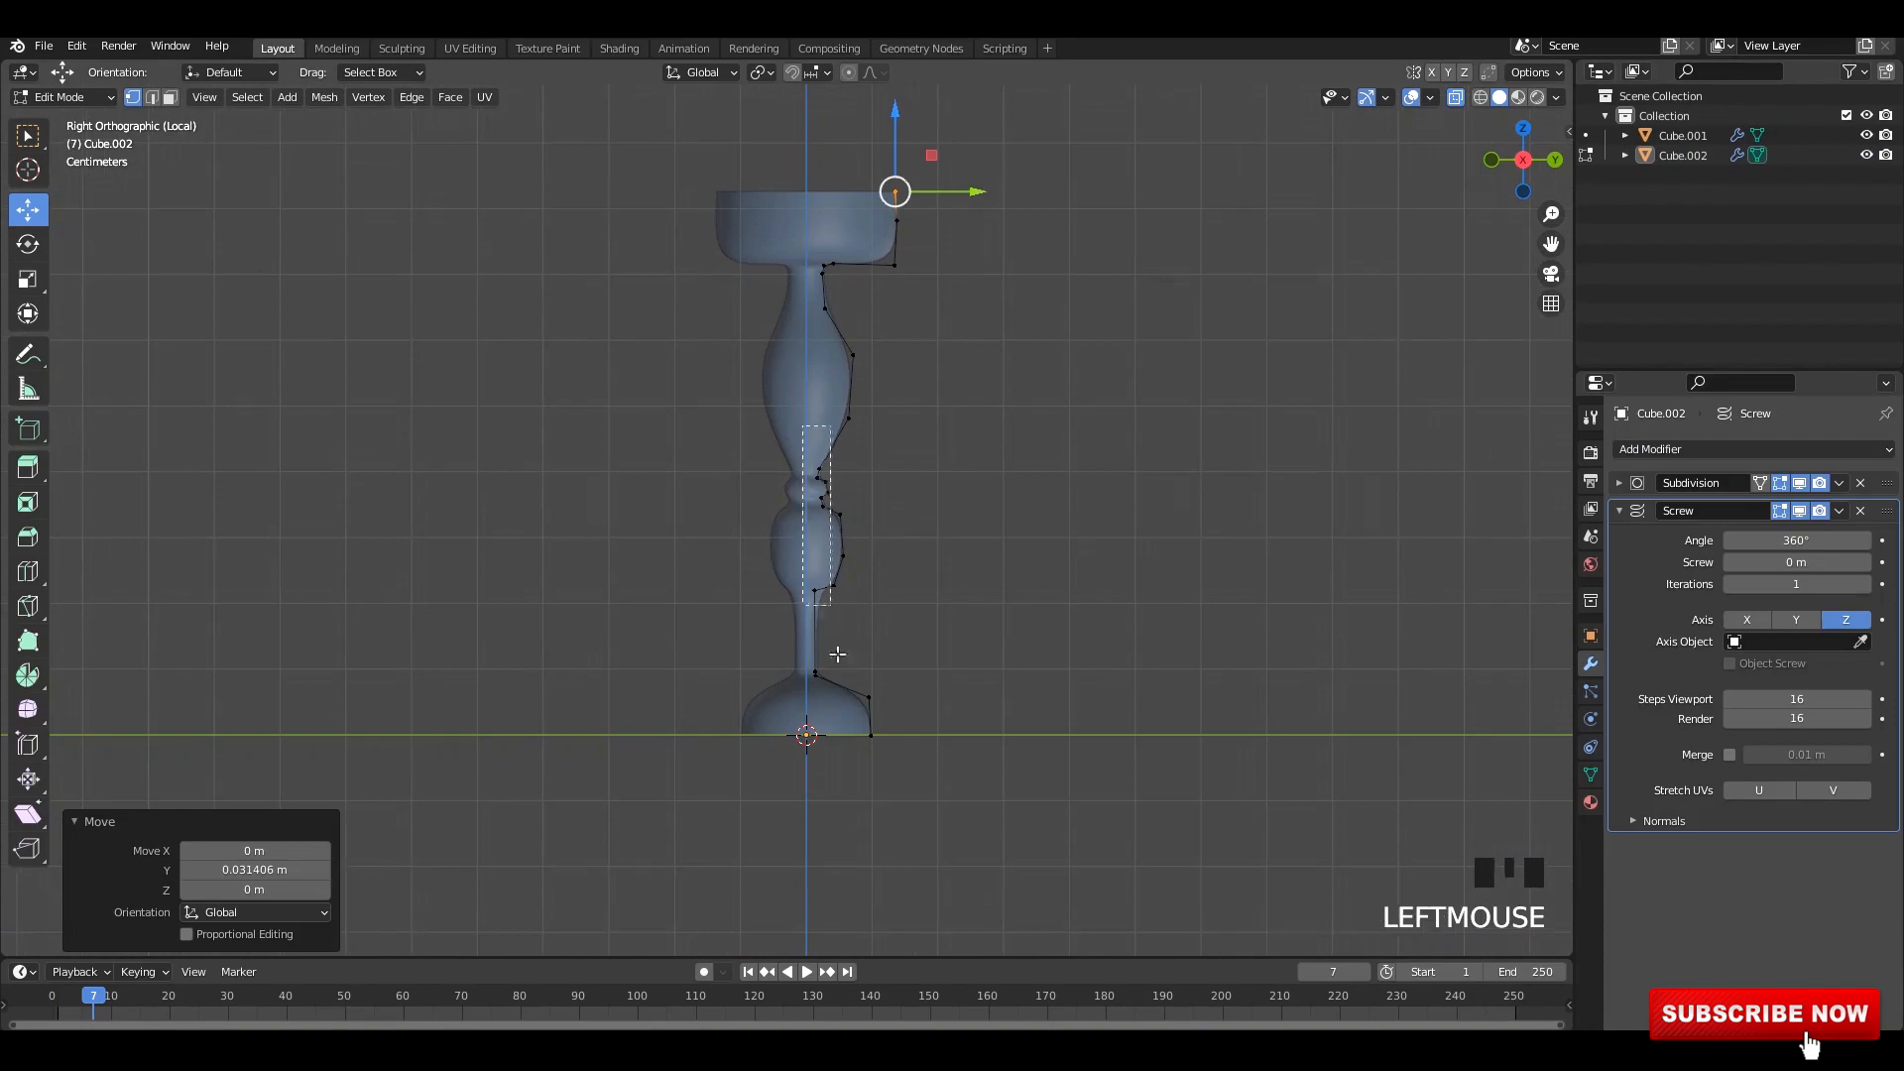
# - Thicken the baluster between base and cap by moving the middle profile vertices outward about 0.027 m
pyautogui.moveTo(838, 655); pyautogui.dragTo(850, 705)
pyautogui.moveTo(907, 544); pyautogui.dragTo(928, 540)
pyautogui.scroll(5, 909, 684)
pyautogui.keyDown('shift'); pyautogui.moveTo(910, 684); pyautogui.dragTo(903, 380, button='middle'); pyautogui.keyUp('shift')
# - Square off the base's upper rim and pull the waist vertex above it in toward the axis
pyautogui.moveTo(1017, 595); pyautogui.dragTo(968, 724)
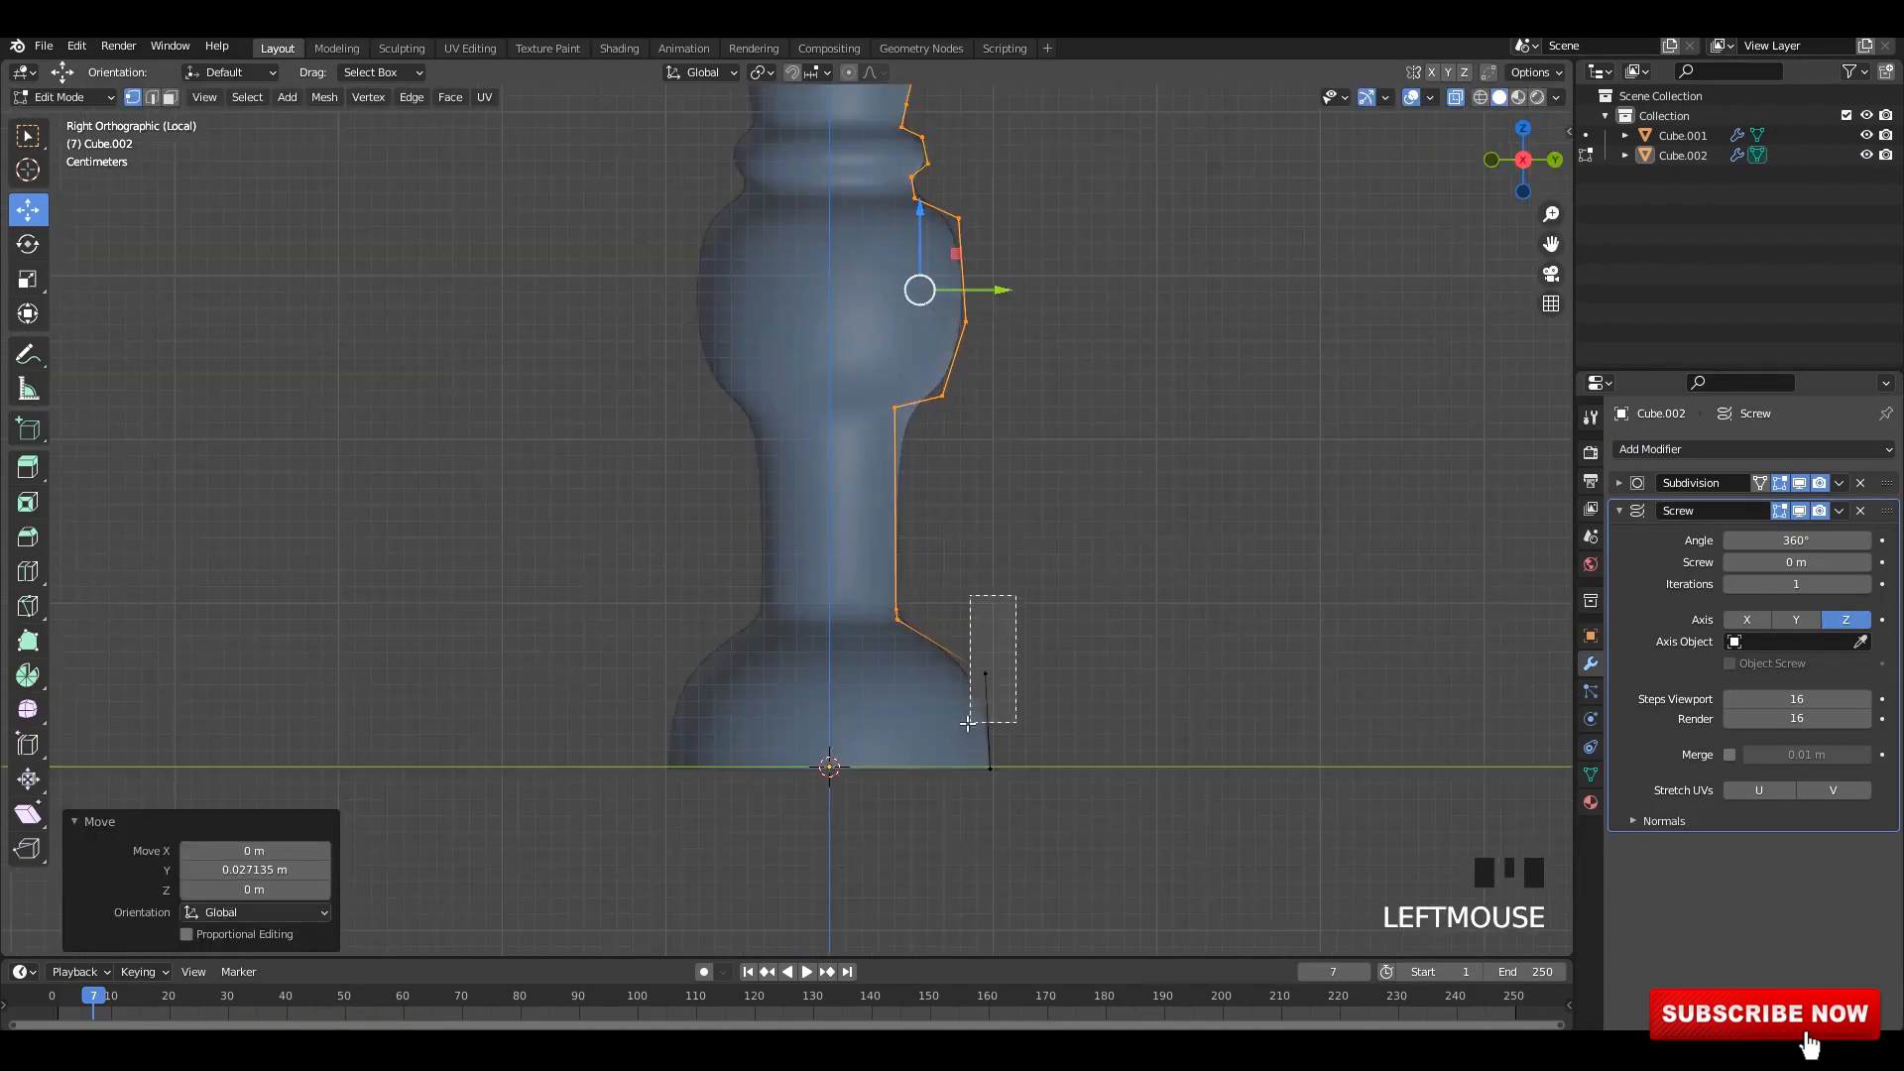
pyautogui.click(898, 620)
pyautogui.click(973, 682)
pyautogui.click(893, 611)
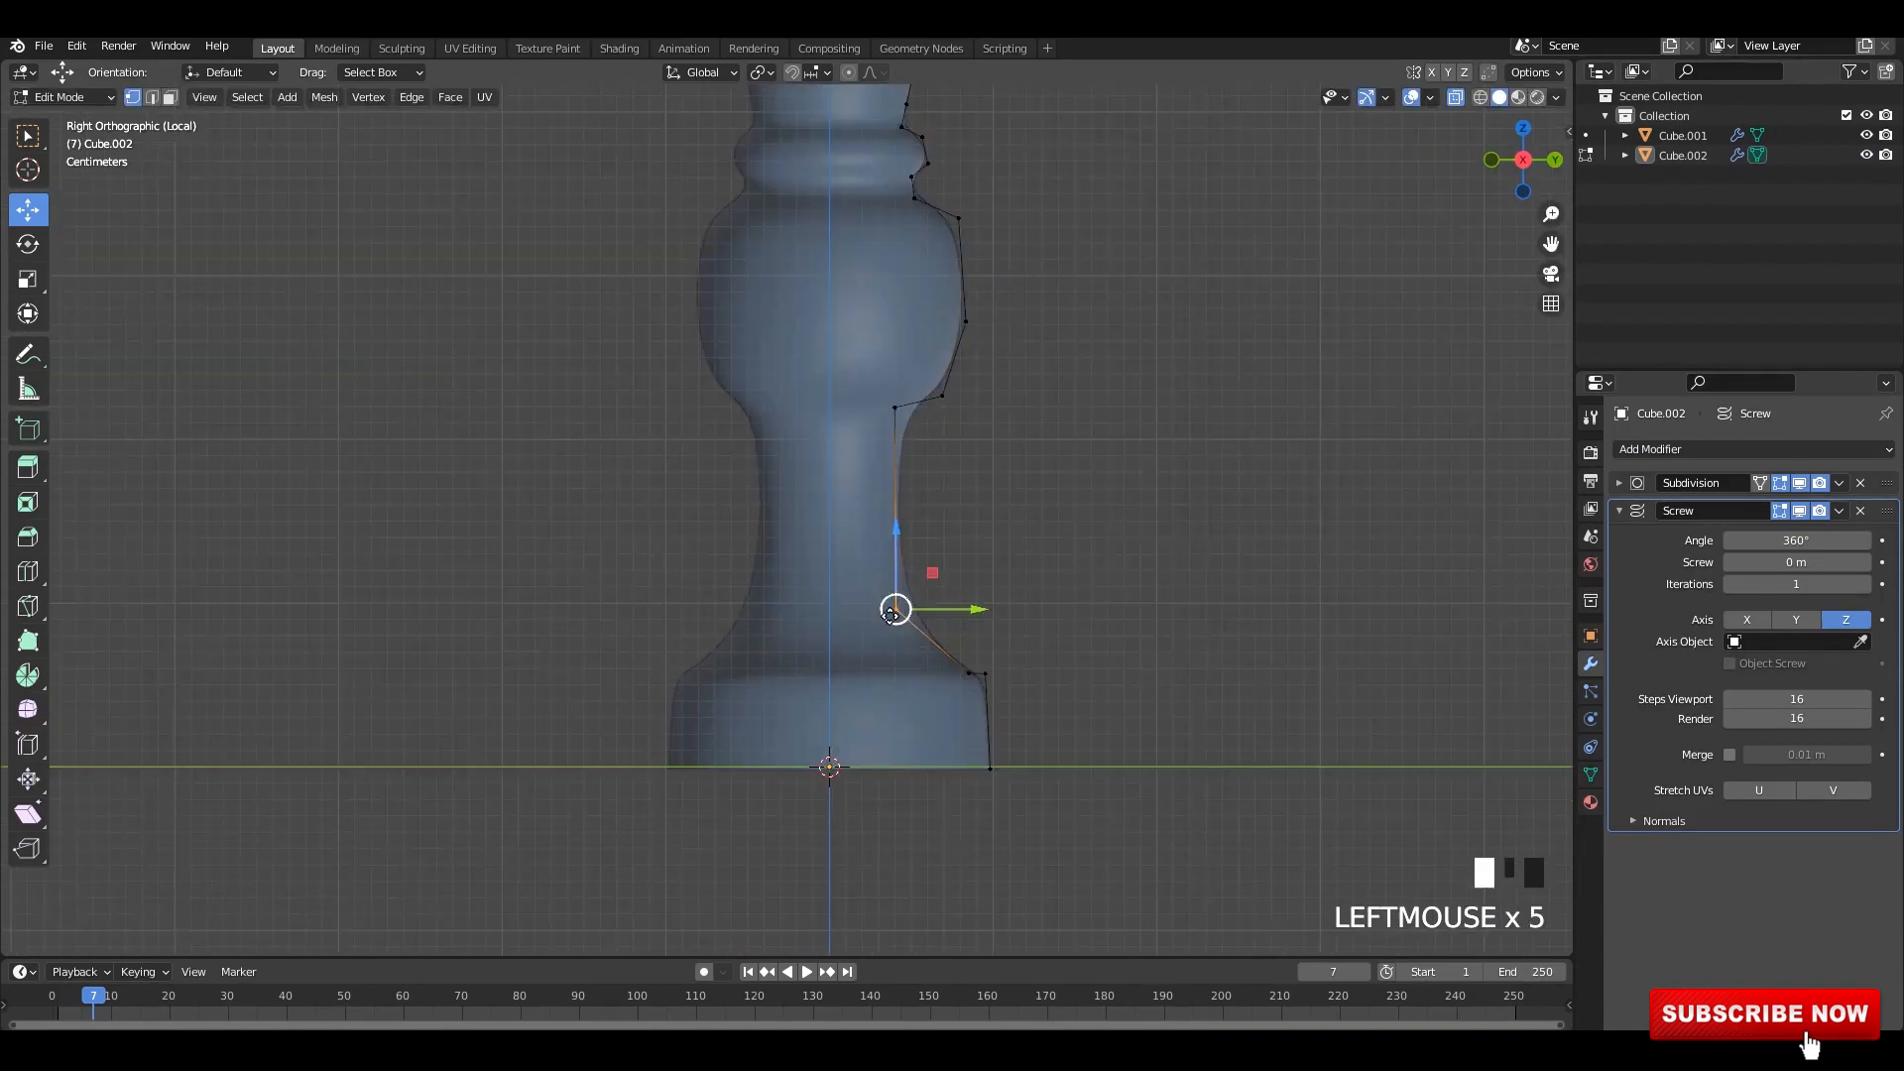
pyautogui.moveTo(871, 625); pyautogui.dragTo(869, 624)
# - Narrow the waist beneath the lower bulb and move the bulb's widest vertex outward
pyautogui.keyDown('shift'); pyautogui.moveTo(901, 415); pyautogui.dragTo(878, 578, button='middle'); pyautogui.keyUp('shift')
pyautogui.click(880, 578)
pyautogui.moveTo(873, 572); pyautogui.dragTo(926, 571)
pyautogui.click(920, 561)
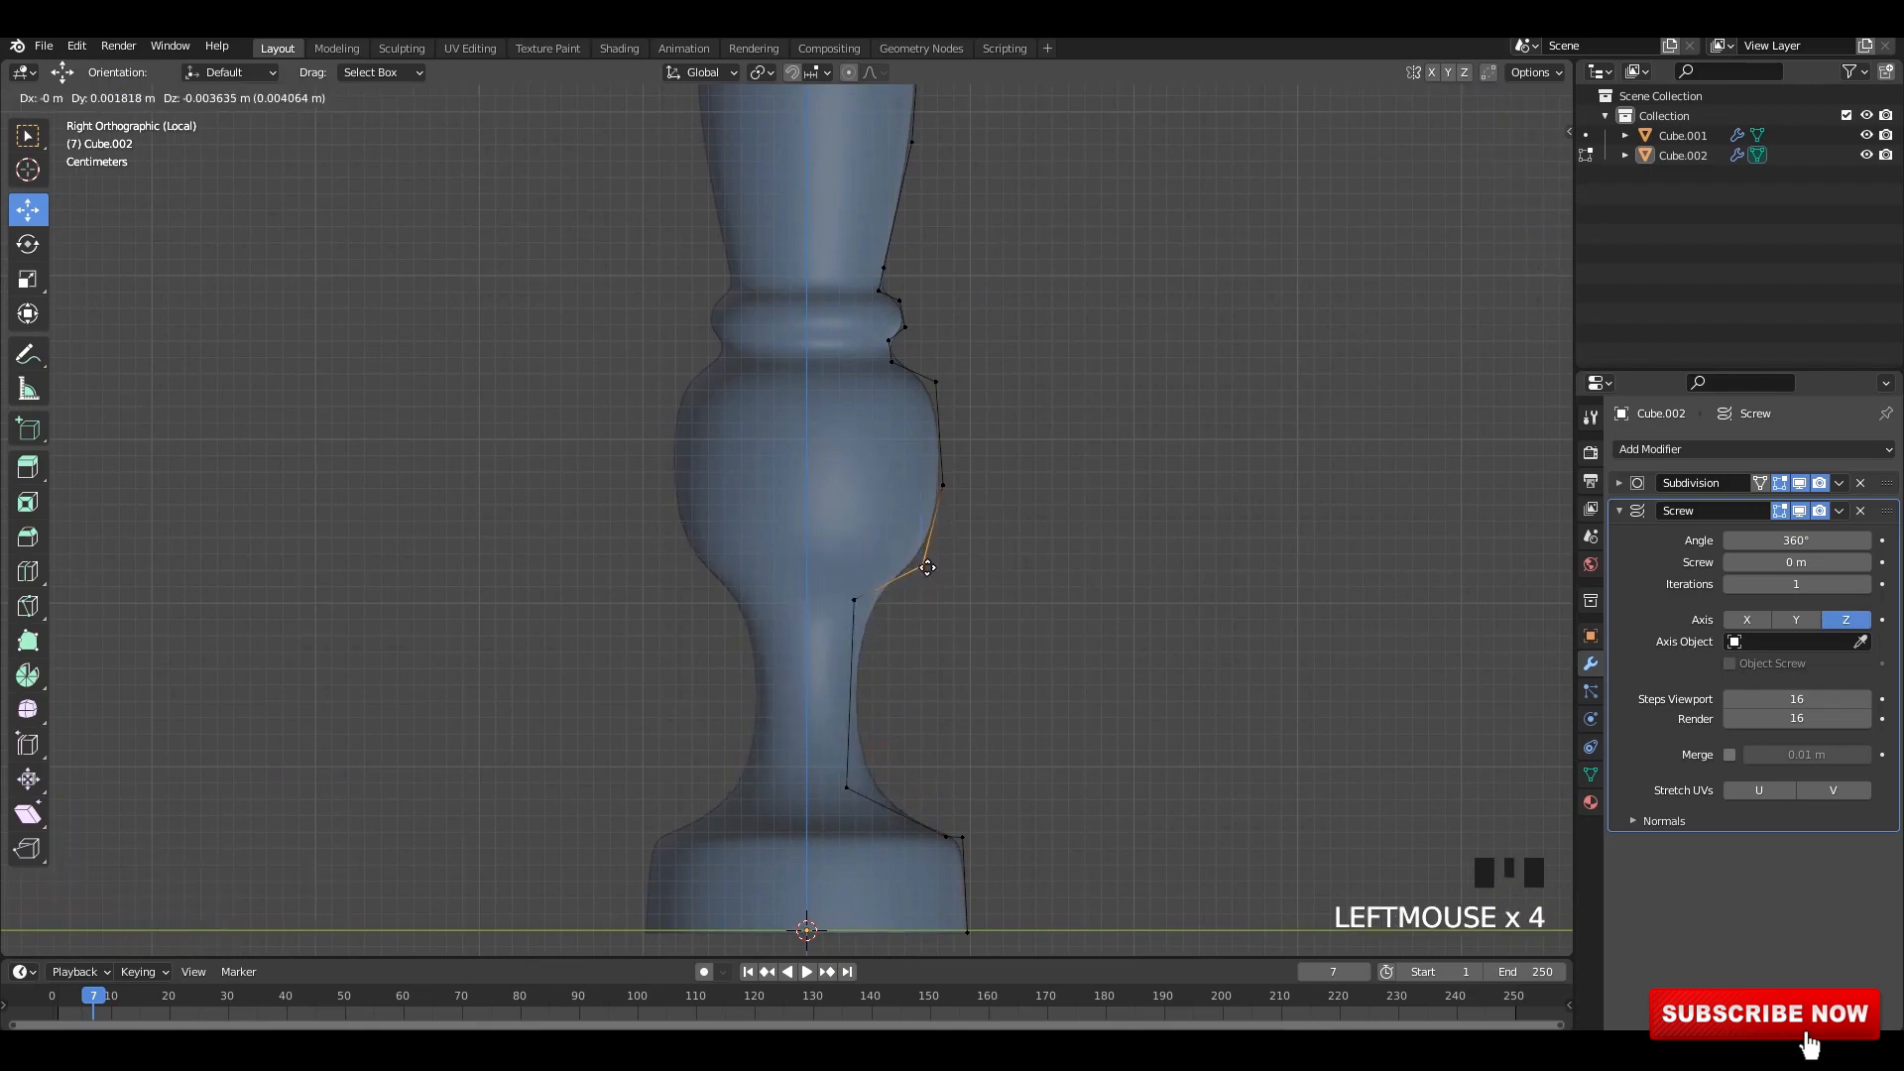
pyautogui.click(949, 483)
pyautogui.moveTo(953, 481); pyautogui.dragTo(976, 497)
pyautogui.keyDown('shift'); pyautogui.moveTo(861, 548); pyautogui.dragTo(857, 586, button='middle'); pyautogui.keyUp('shift')
# - Lower the waist vertex below the bulb and refine the taper of the bulb's underside
pyautogui.click(857, 586)
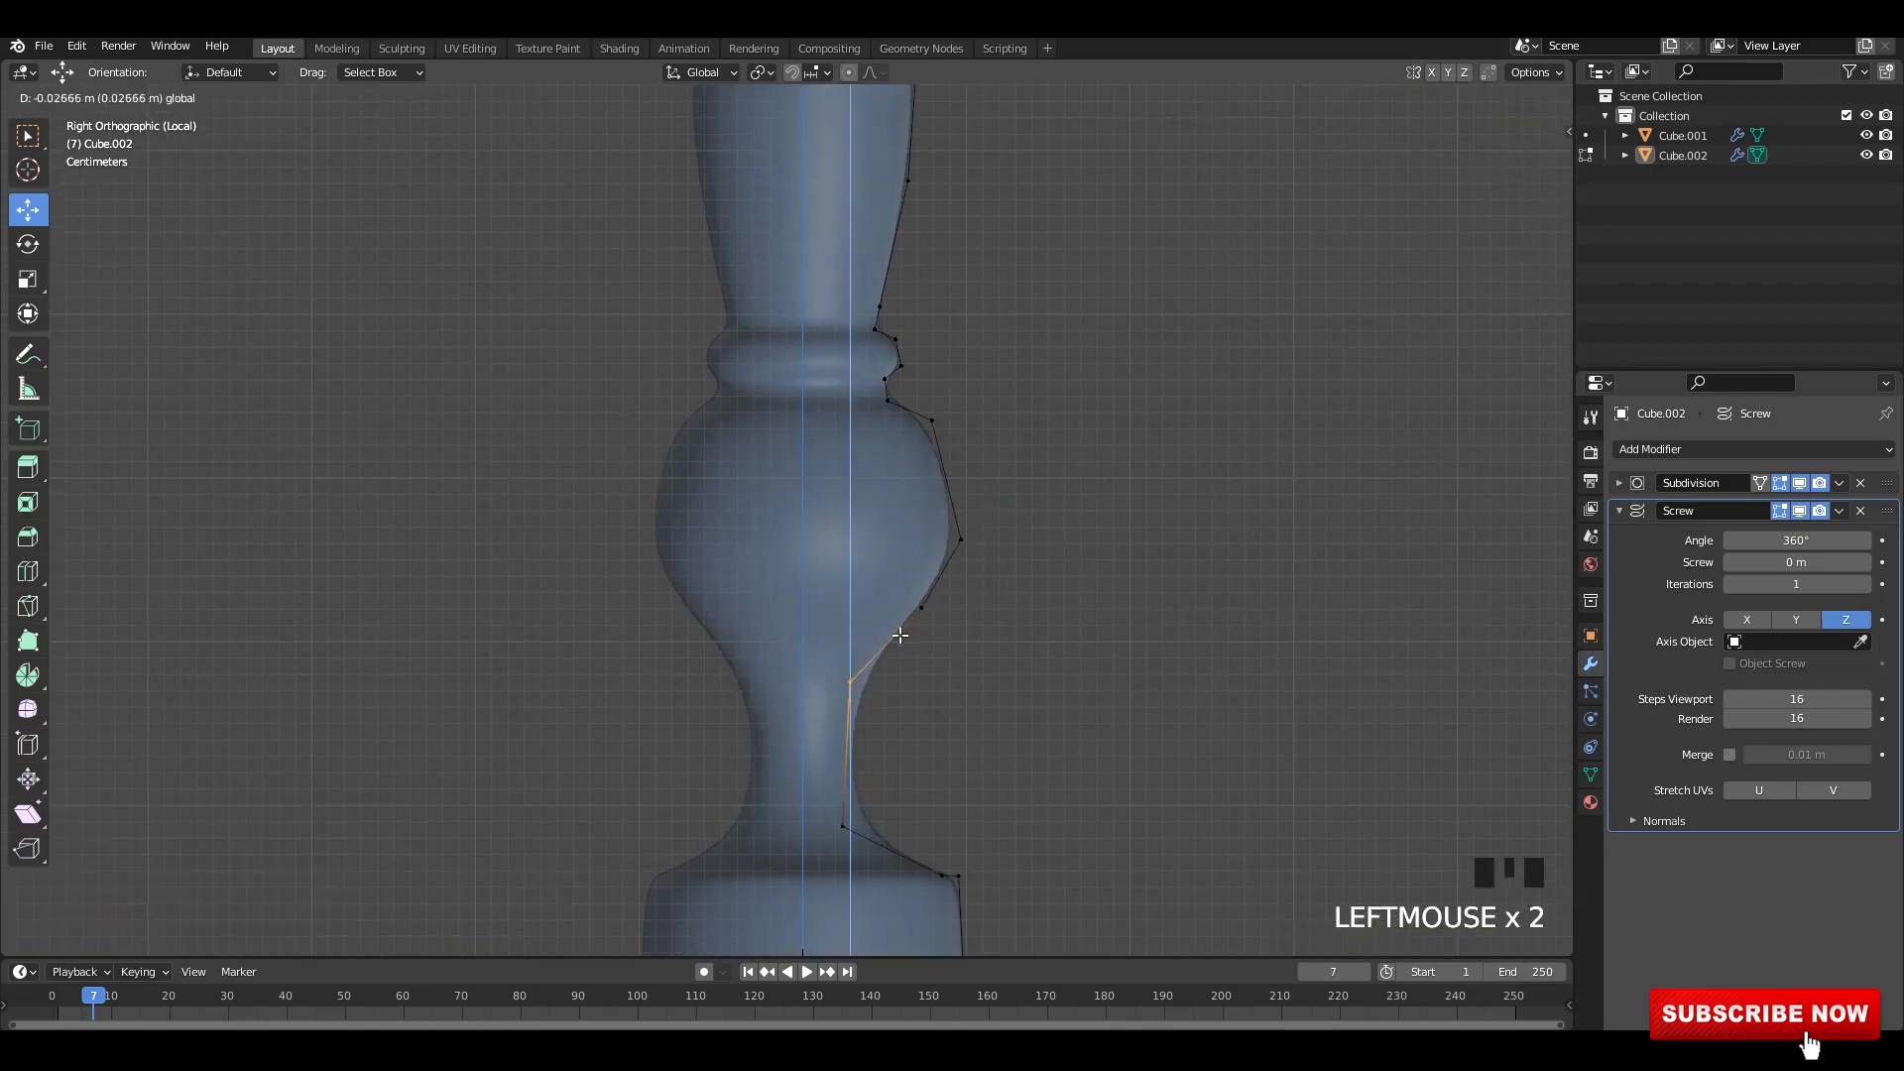
pyautogui.click(920, 610)
pyautogui.moveTo(901, 636)
pyautogui.mouseDown()
pyautogui.moveTo(914, 612)
pyautogui.moveTo(855, 637)
pyautogui.moveTo(900, 628)
pyautogui.mouseUp()
pyautogui.click(853, 680)
pyautogui.click(914, 615)
pyautogui.moveTo(914, 615); pyautogui.dragTo(901, 633)
# - Round the lower bulb by adjusting its widest vertex and moving its upper shoulder vertex slightly inward and up
pyautogui.click(962, 540)
pyautogui.moveTo(962, 541); pyautogui.dragTo(956, 551)
pyautogui.moveTo(973, 391); pyautogui.dragTo(955, 442)
pyautogui.click(956, 442)
pyautogui.scroll(2, 924, 731)
pyautogui.moveTo(913, 717); pyautogui.dragTo(915, 719)
pyautogui.keyDown('shift'); pyautogui.moveTo(903, 457); pyautogui.dragTo(906, 556, button='middle'); pyautogui.keyUp('shift')
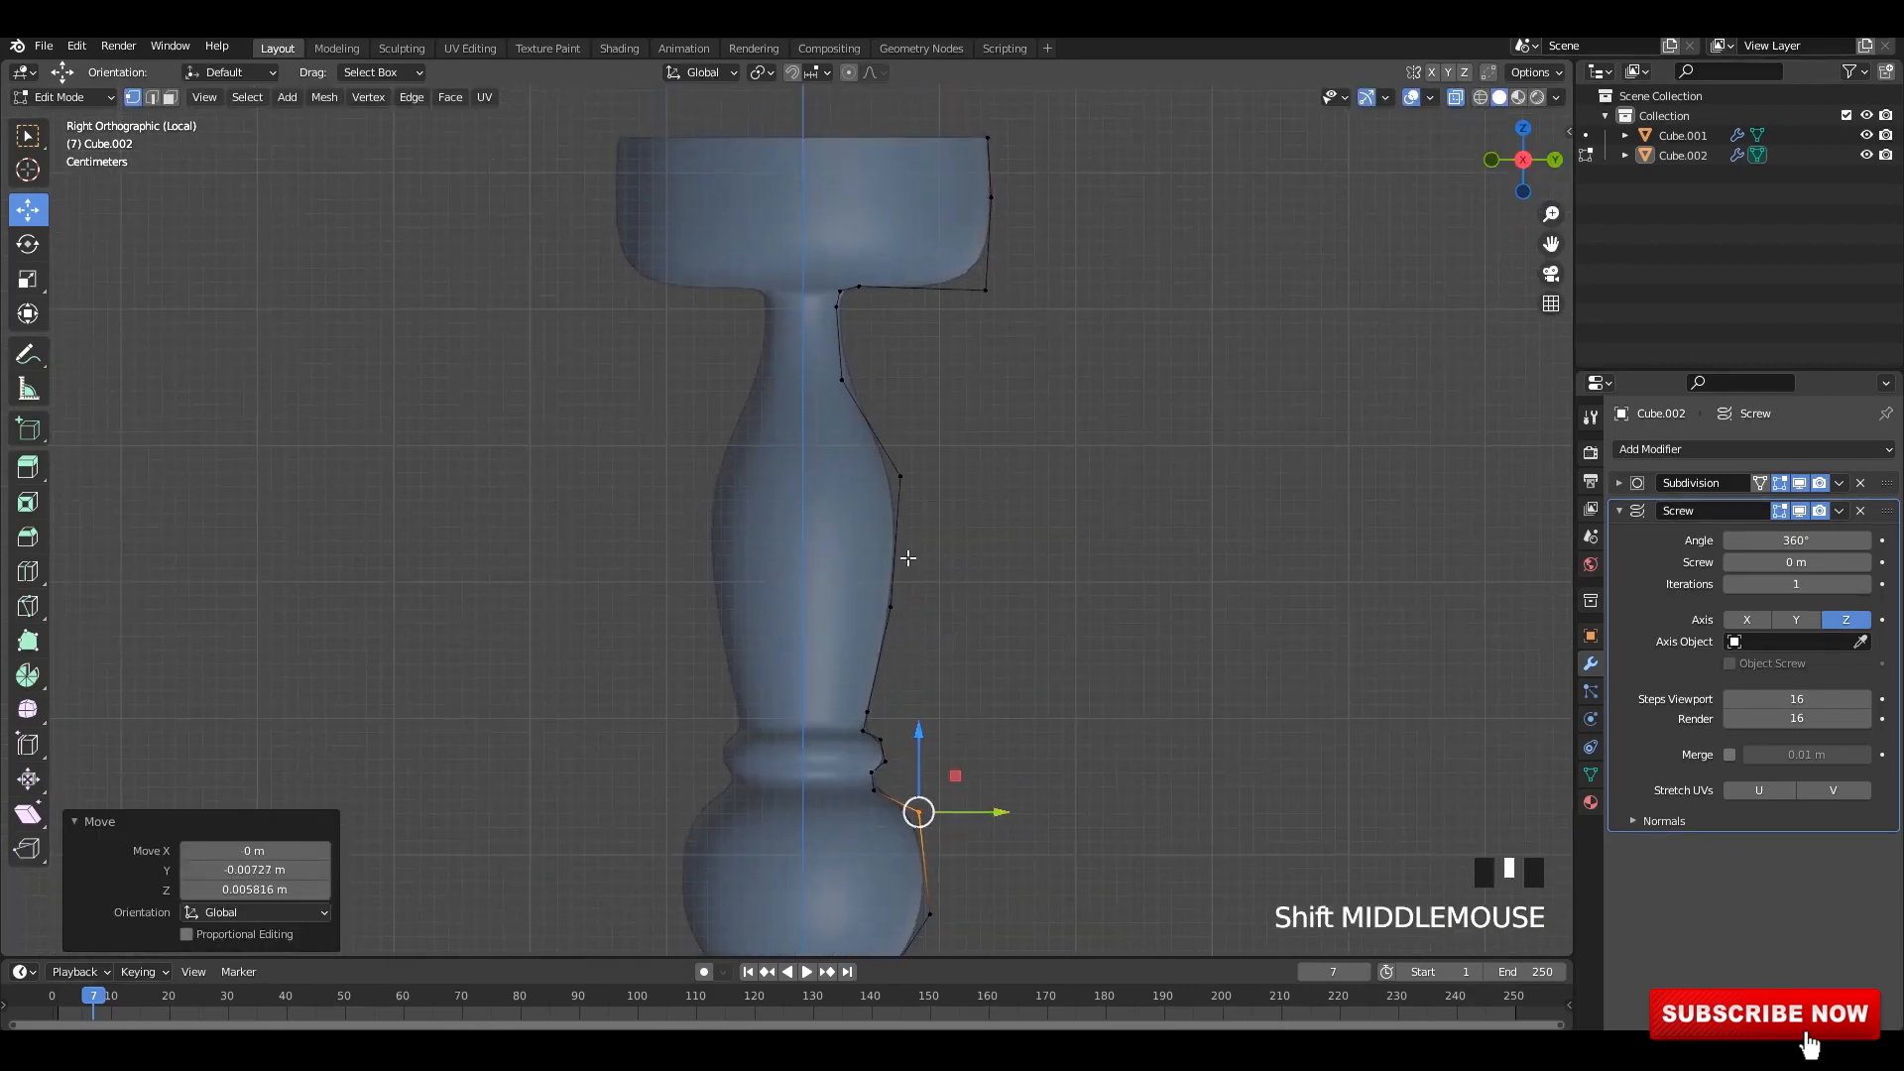
# - Widen the tall upper bulge by moving its lower and upper side vertices outward
pyautogui.scroll(3, 953, 496)
pyautogui.keyDown('shift'); pyautogui.moveTo(1033, 421); pyautogui.dragTo(1012, 416, button='middle'); pyautogui.keyUp('shift')
pyautogui.click(960, 453)
pyautogui.moveTo(960, 453)
pyautogui.mouseDown()
pyautogui.moveTo(1049, 443)
pyautogui.moveTo(1048, 478)
pyautogui.moveTo(945, 434)
pyautogui.mouseUp()
pyautogui.scroll(-2, 1037, 491)
pyautogui.click(894, 575)
pyautogui.moveTo(894, 575); pyautogui.dragTo(925, 617)
pyautogui.moveTo(1091, 322); pyautogui.dragTo(959, 477)
pyautogui.moveTo(968, 436); pyautogui.dragTo(957, 436)
# - Narrow the neck above the upper bulge and pull the bulge's shoulder vertex inward about 0.02 m
pyautogui.keyDown('shift'); pyautogui.moveTo(908, 397); pyautogui.dragTo(924, 493, button='middle'); pyautogui.keyUp('shift')
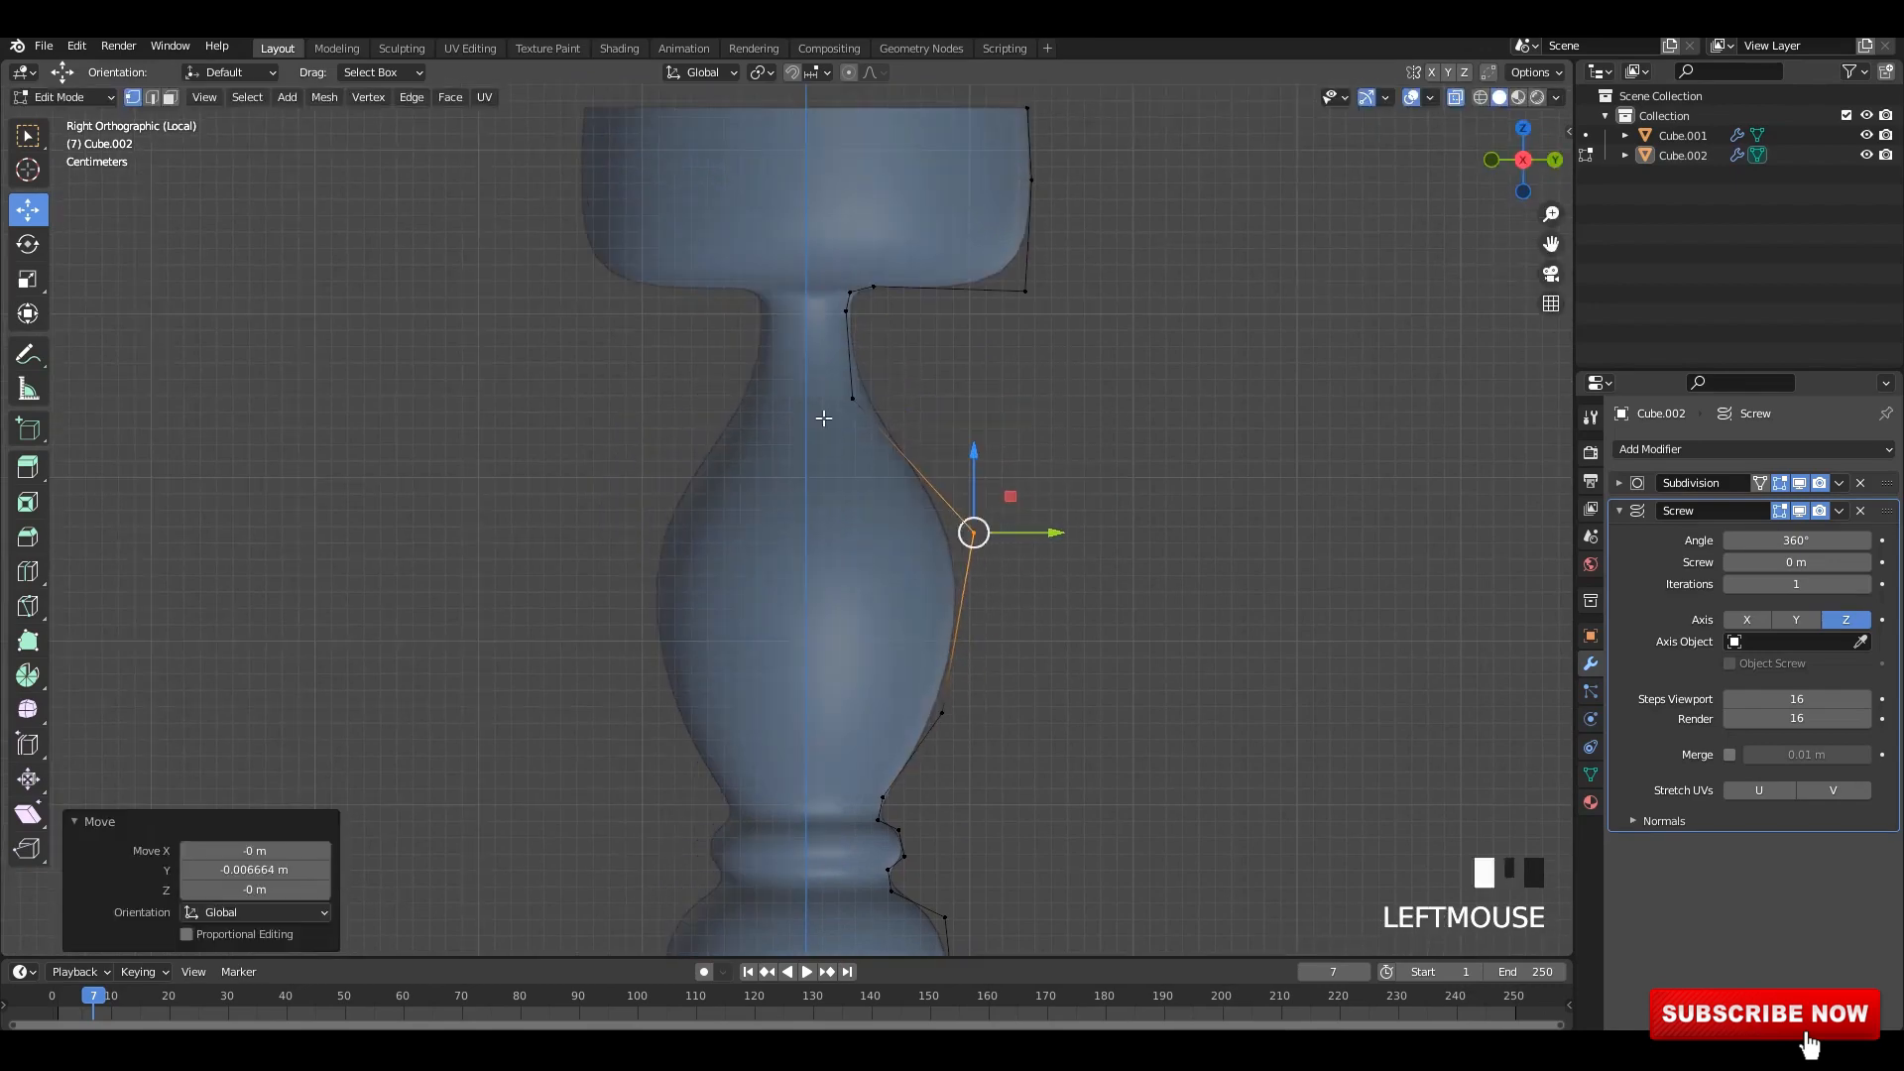
pyautogui.moveTo(823, 418); pyautogui.dragTo(875, 381)
pyautogui.moveTo(853, 398); pyautogui.dragTo(824, 409)
pyautogui.moveTo(944, 556); pyautogui.dragTo(973, 449)
pyautogui.moveTo(974, 528); pyautogui.dragTo(940, 516)
pyautogui.keyDown('shift'); pyautogui.moveTo(912, 709); pyautogui.dragTo(937, 548, button='middle'); pyautogui.keyUp('shift')
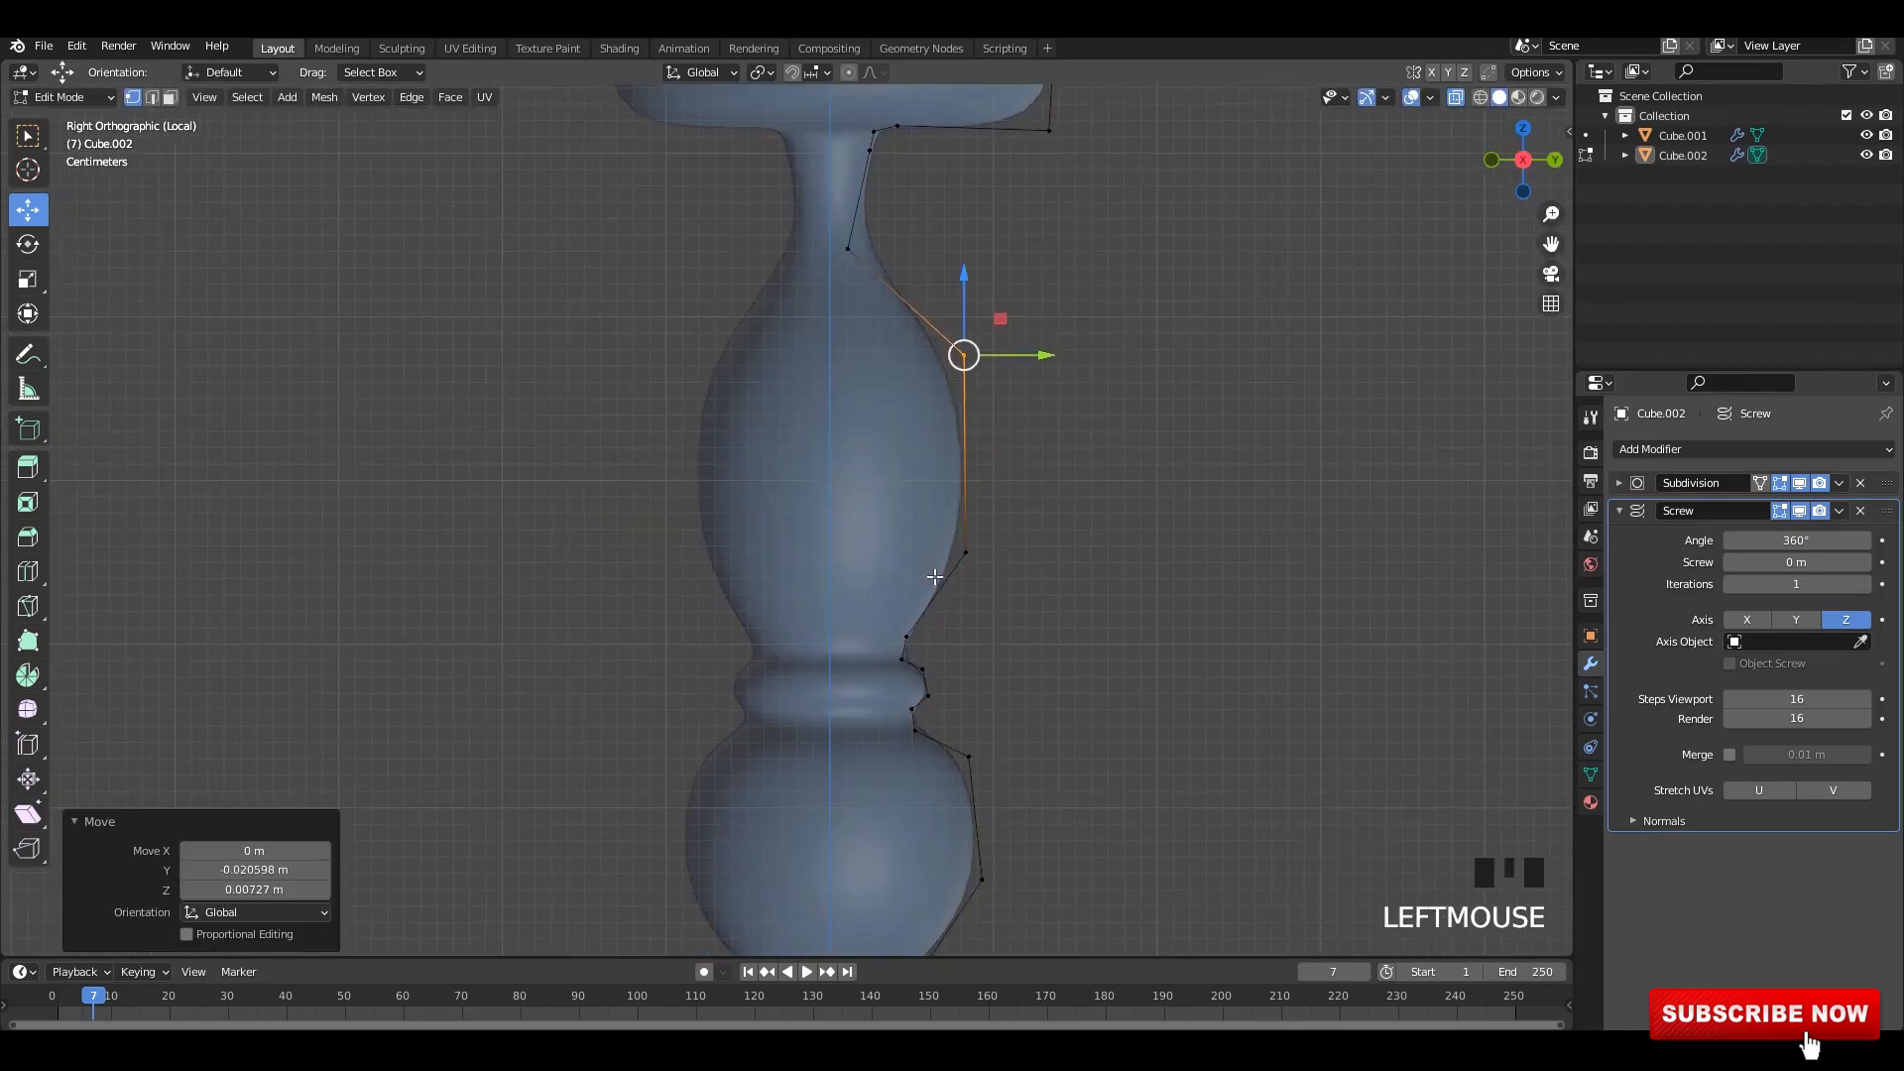
pyautogui.click(934, 576)
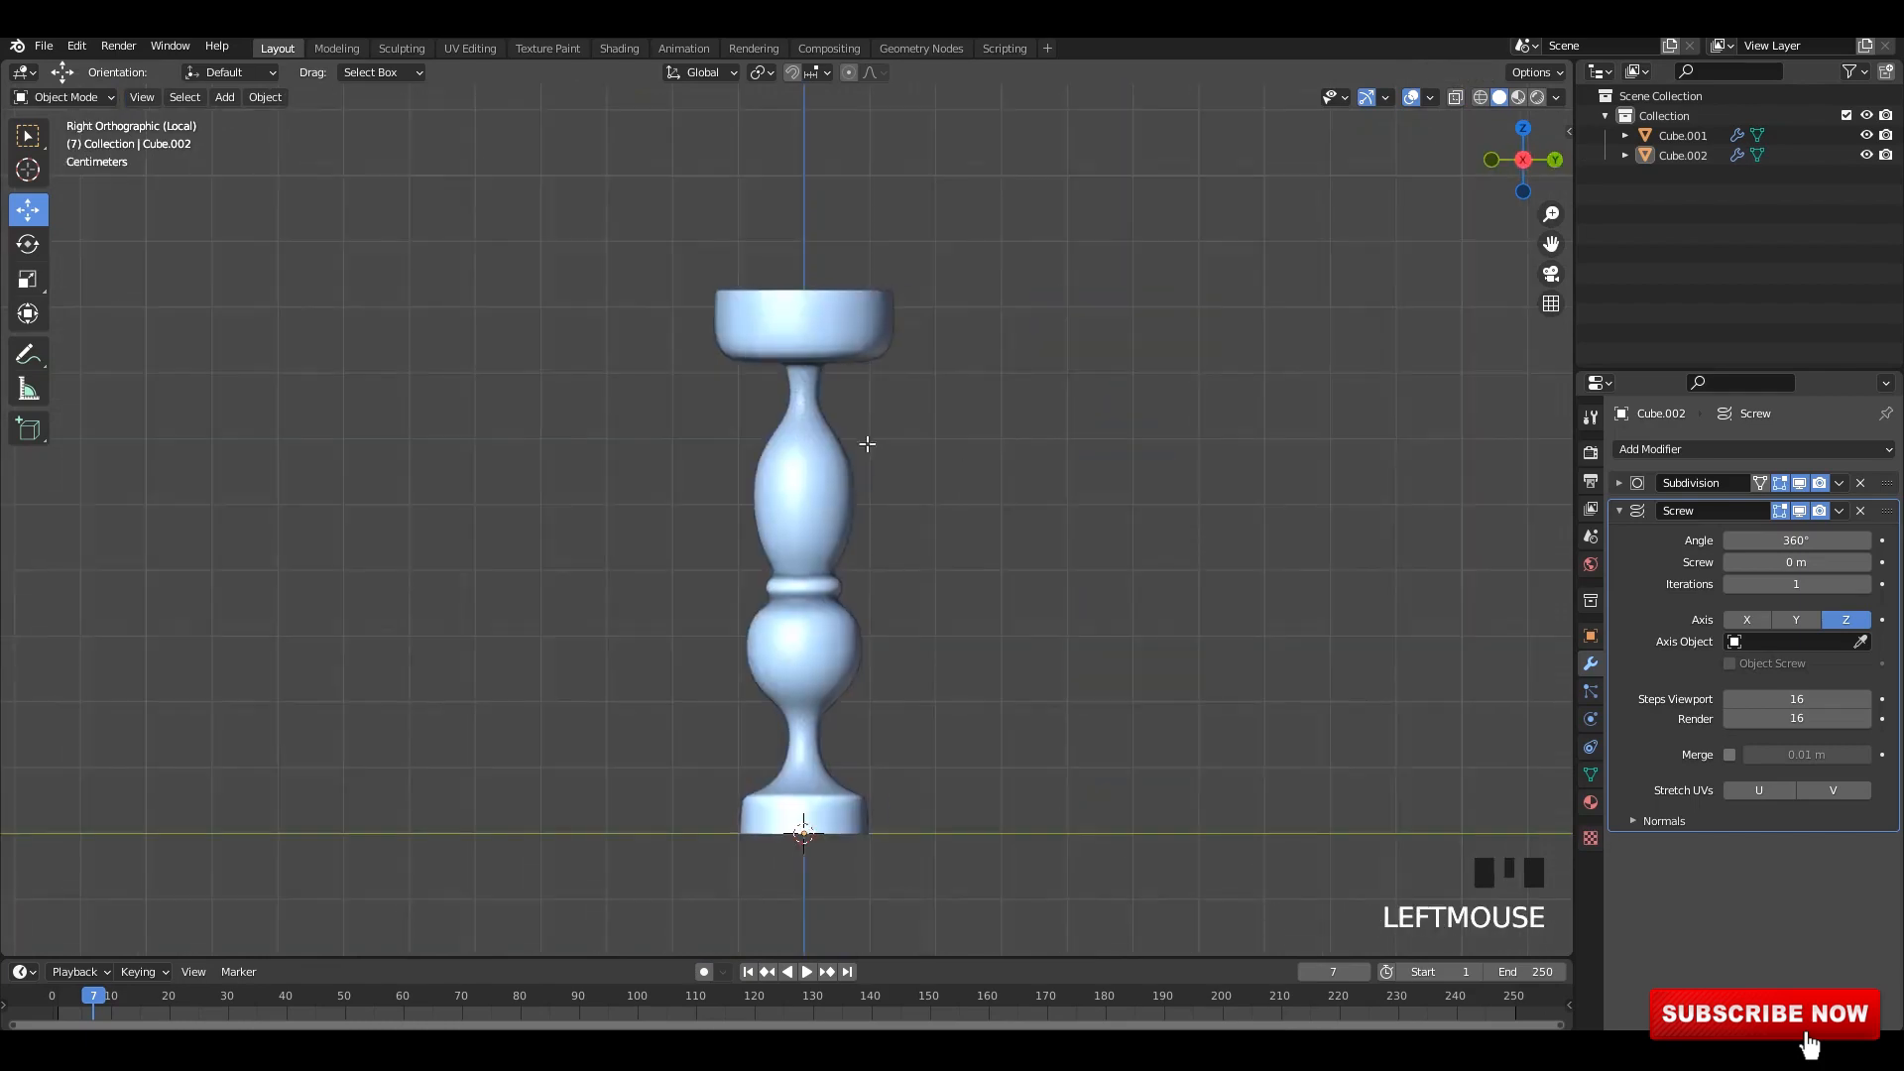
# - Reshape the cap into a flared saucer by moving its underside corner close to the axis and adjusting the rim vertex
pyautogui.press('Tab')
pyautogui.click(859, 452)
pyautogui.scroll(5, 841, 280)
pyautogui.click(957, 491)
pyautogui.moveTo(950, 491); pyautogui.dragTo(875, 495)
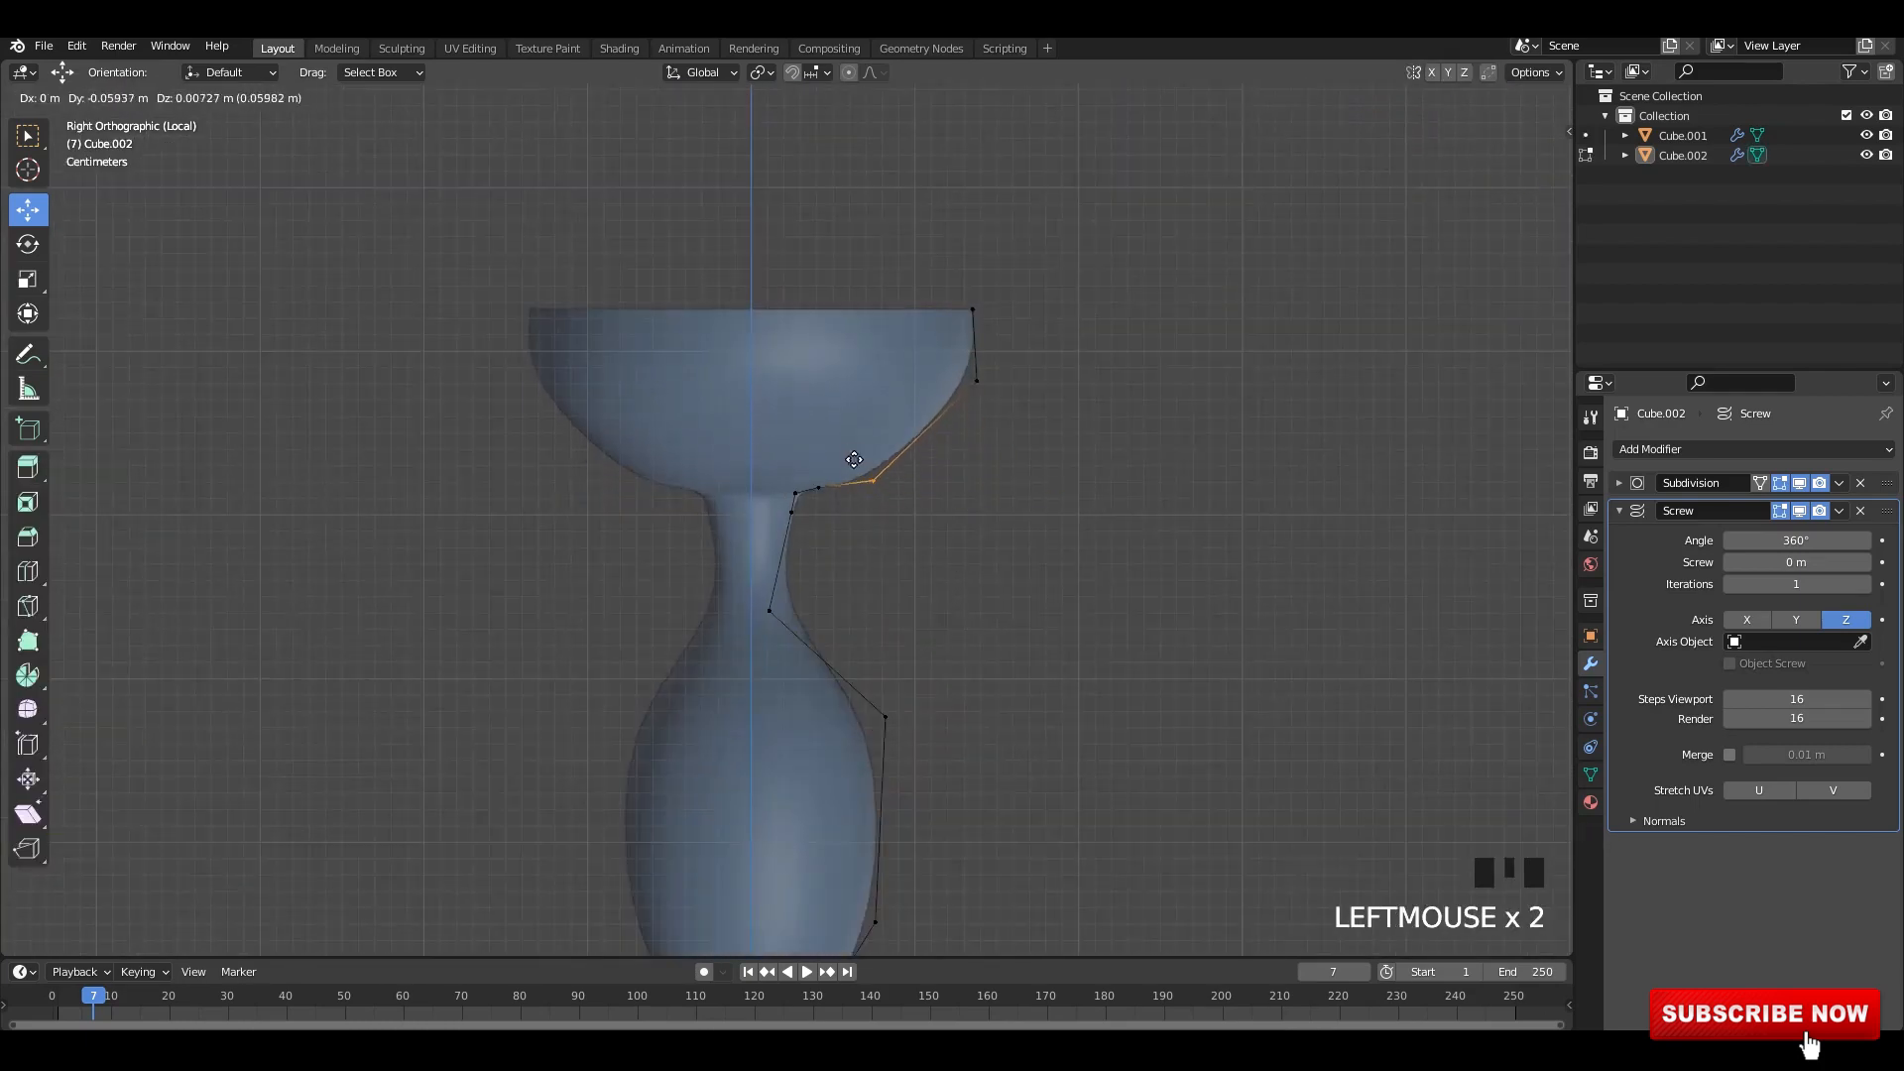
pyautogui.click(796, 424)
pyautogui.hotkey('alt', 'z')
pyautogui.hotkey('alt', 'z')
pyautogui.click(783, 427)
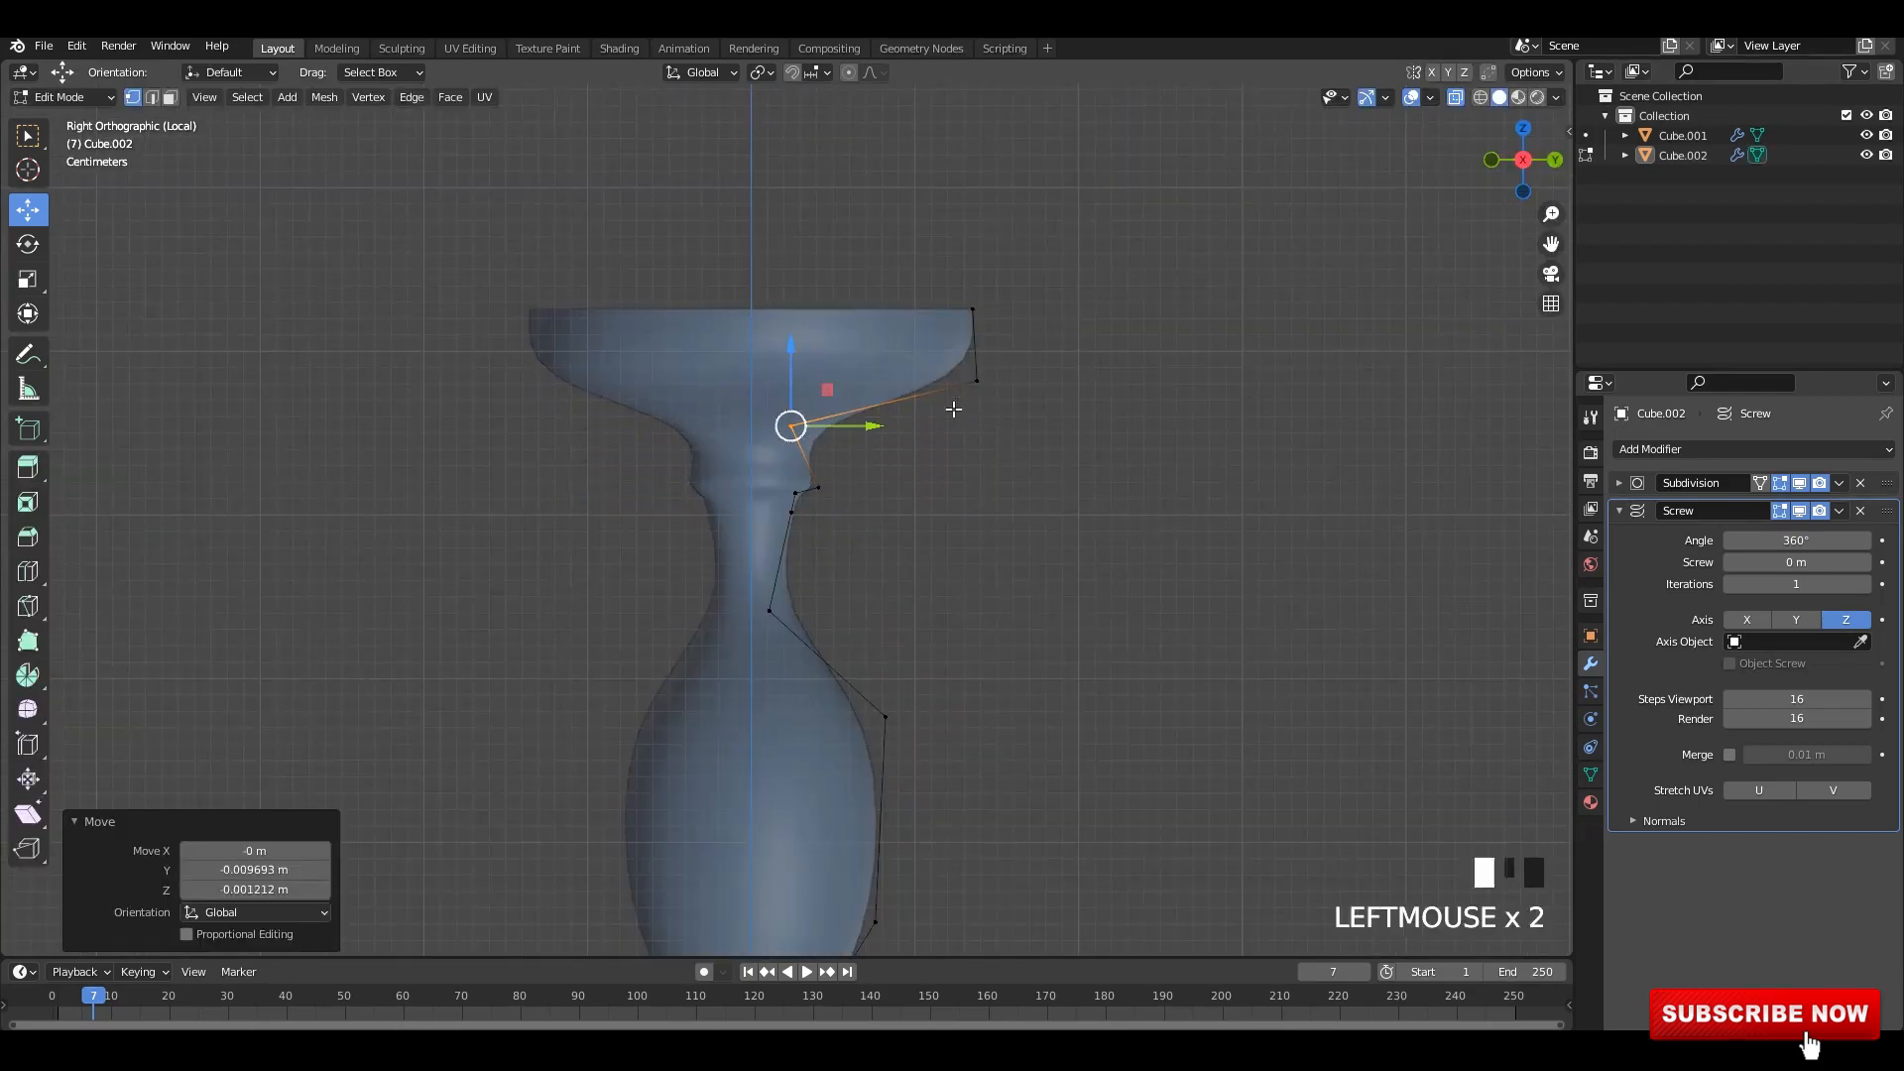
pyautogui.moveTo(977, 380); pyautogui.dragTo(969, 383)
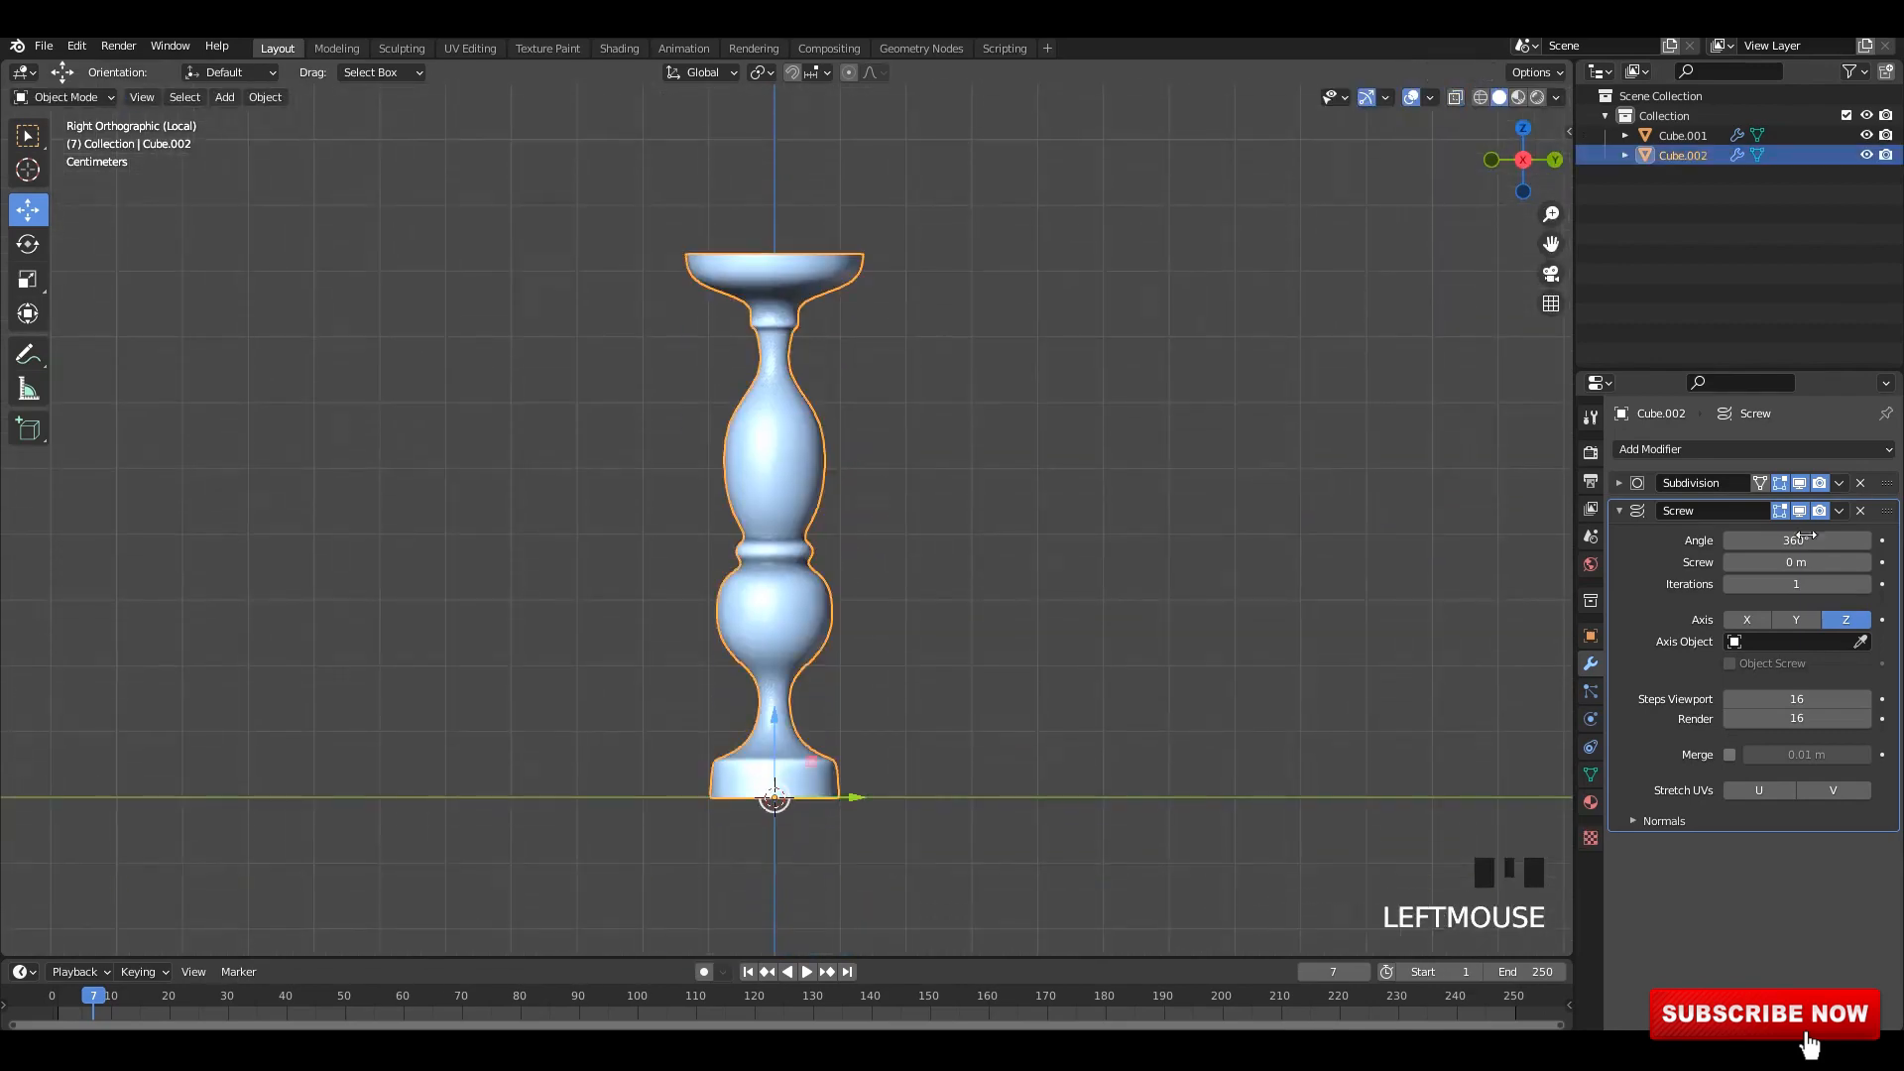
# - Apply the baluster's Screw modifier and replace its Subdivision modifier with a new one at viewport level 2
pyautogui.click(1841, 510)
pyautogui.click(1823, 533)
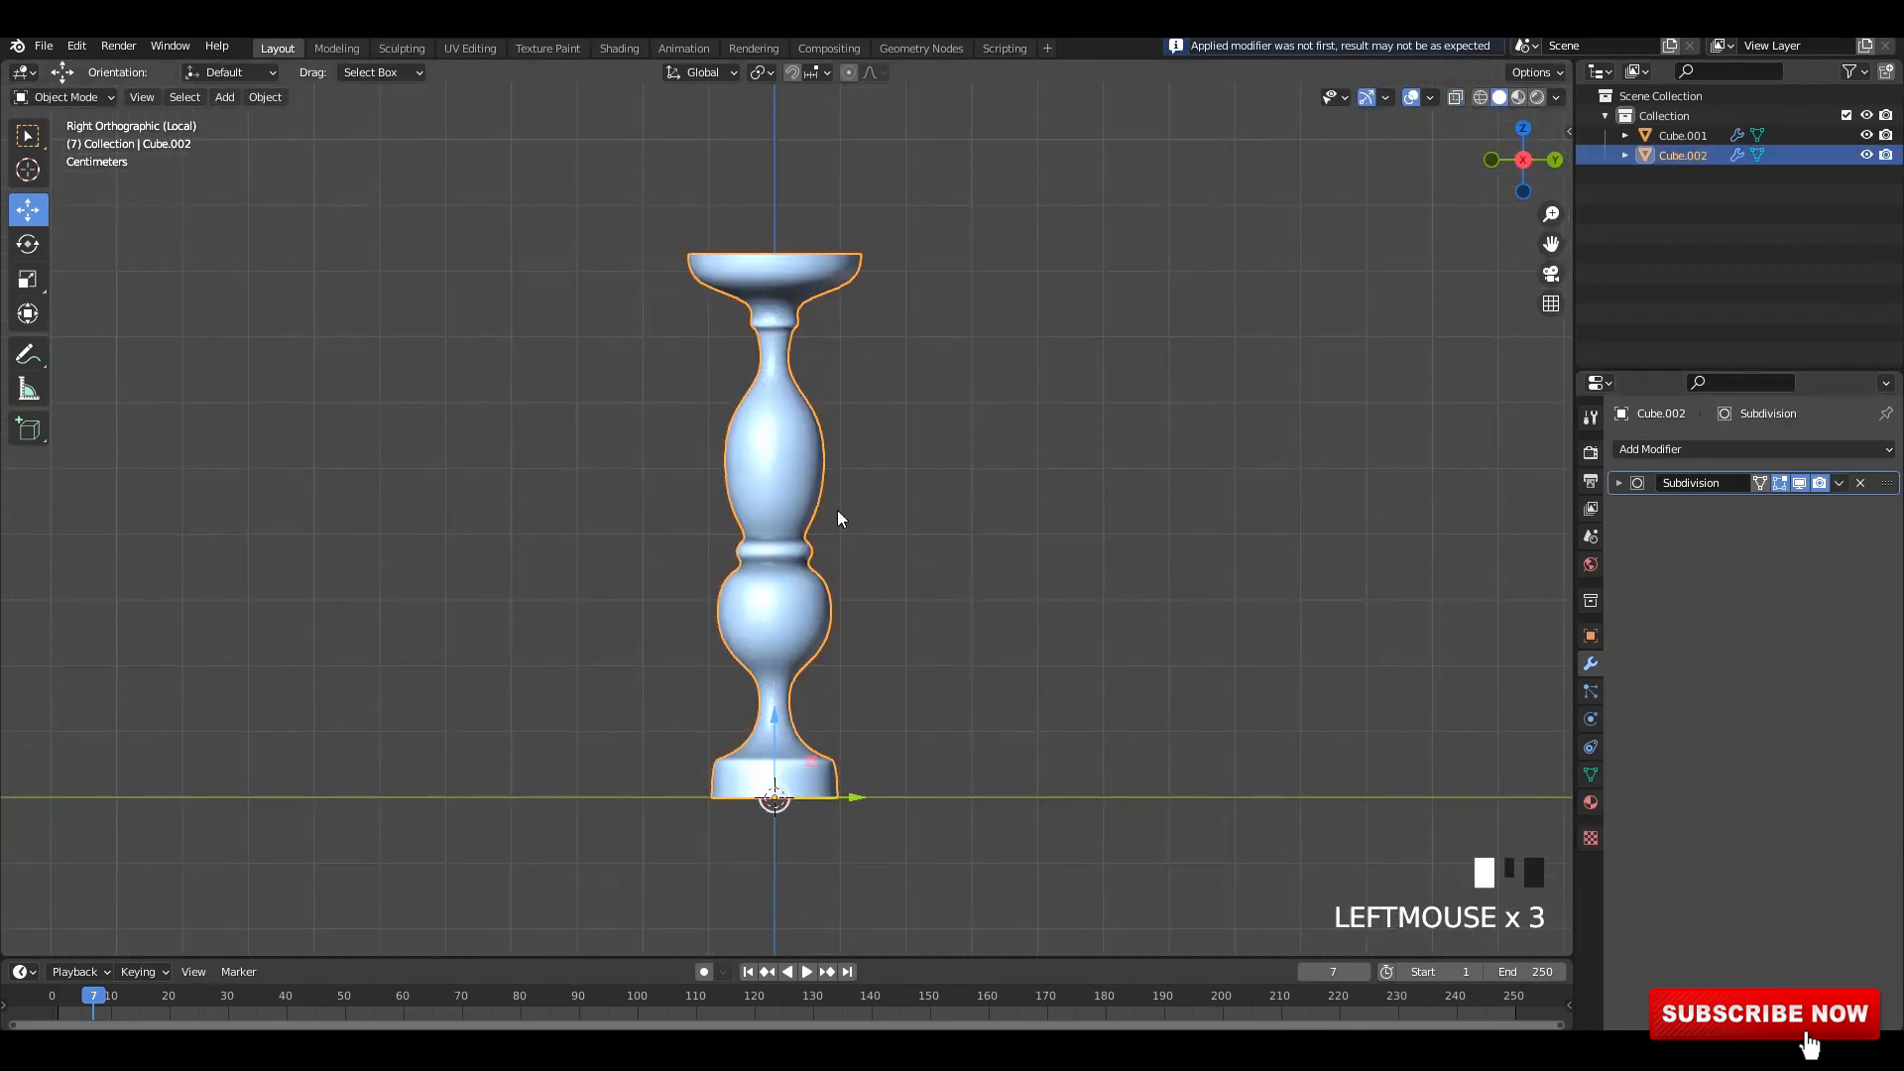
pyautogui.hotkey('alt', 'z')
pyautogui.hotkey('alt', 'z')
pyautogui.hotkey('alt', 'z')
pyautogui.click(1861, 484)
pyautogui.hotkey('ctrl', '1')
pyautogui.hotkey('ctrl', '2')
pyautogui.click(842, 471)
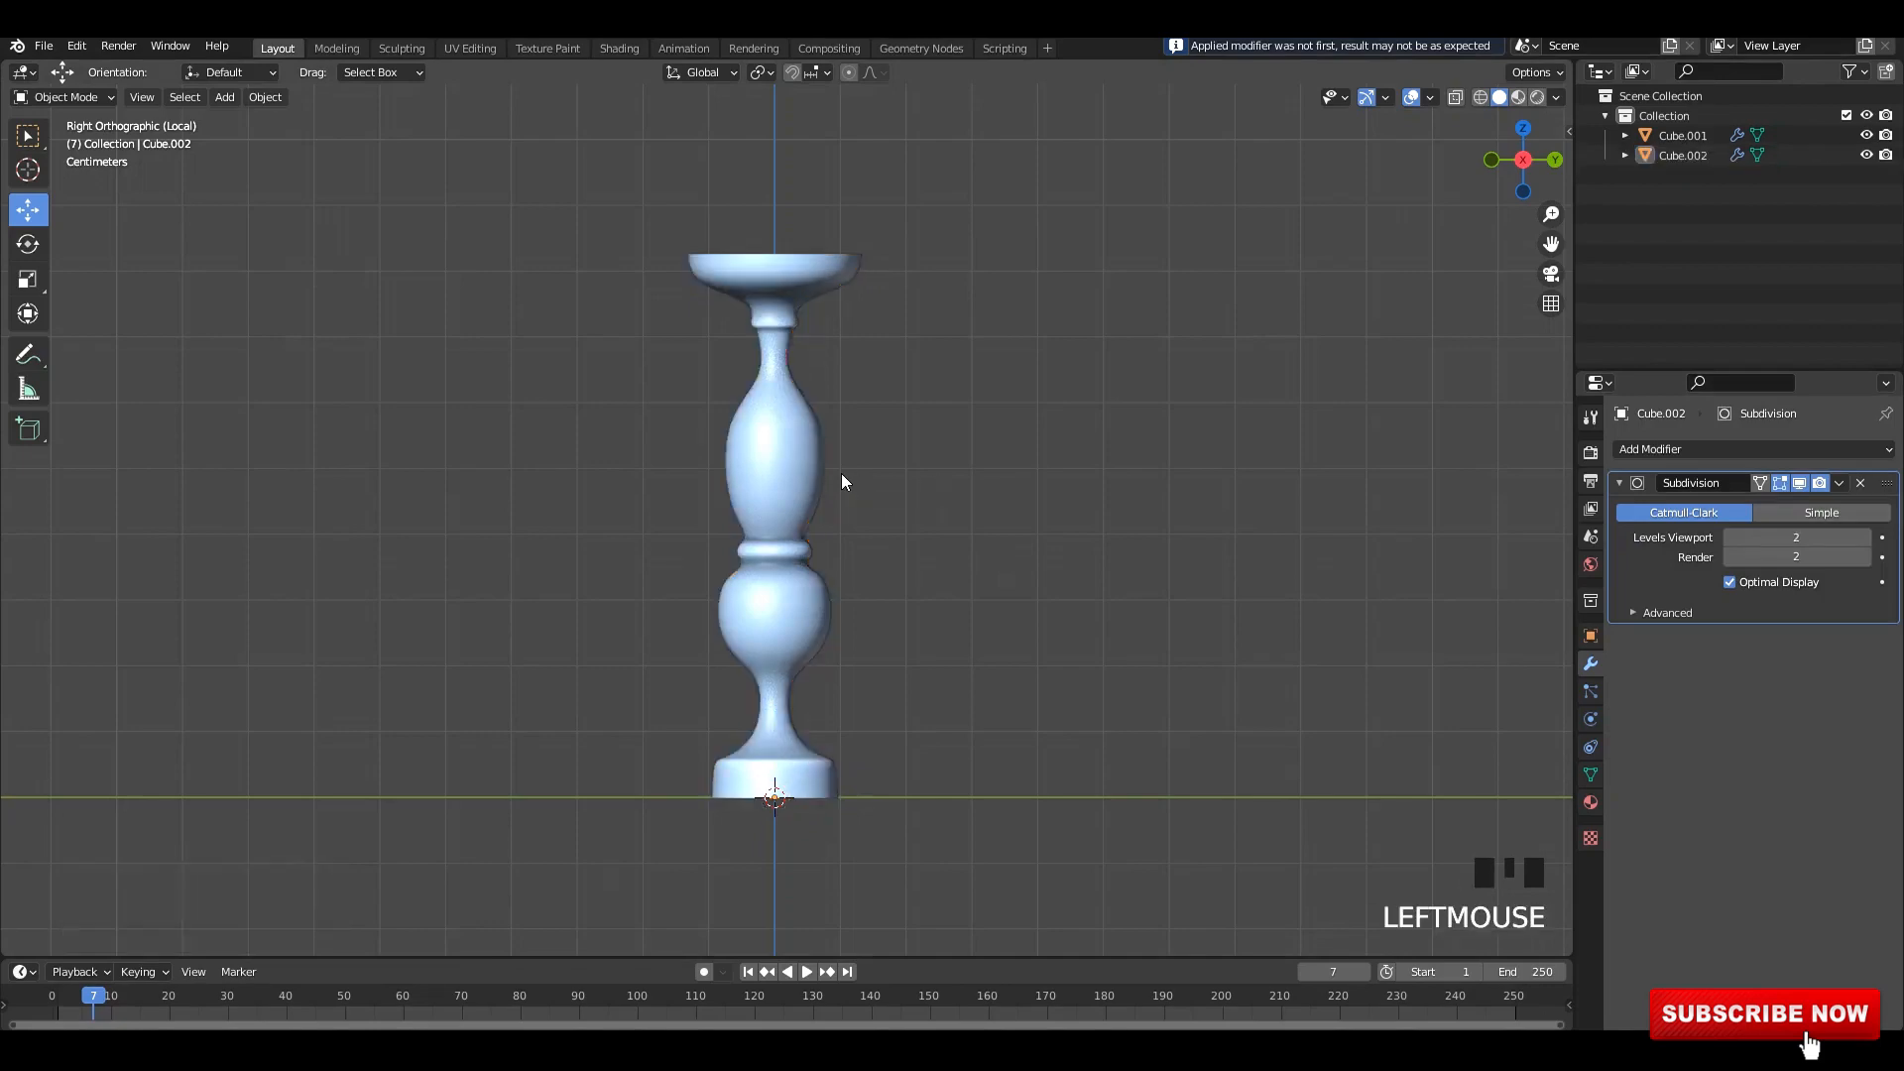
pyautogui.click(809, 457)
pyautogui.rightClick(808, 453)
pyautogui.moveTo(814, 452)
pyautogui.click(1002, 390)
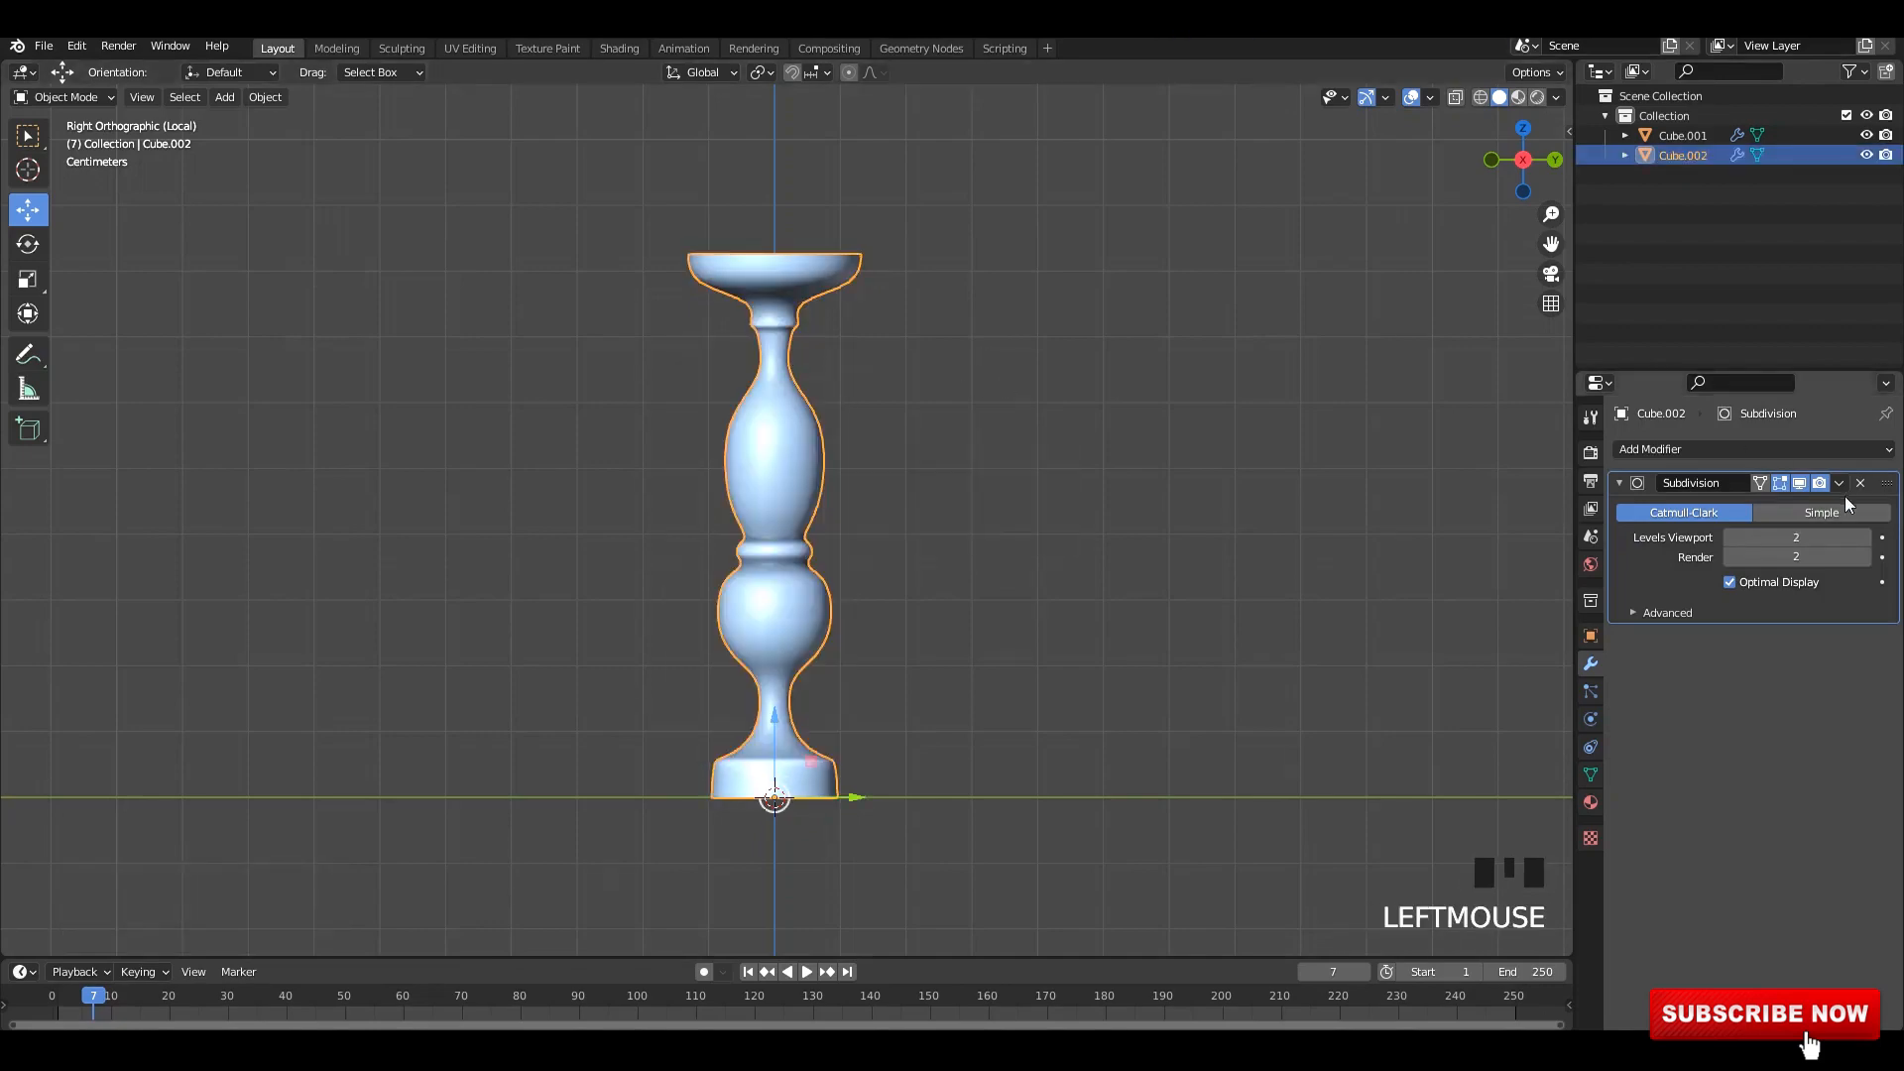
# - Leave local view and move the baluster about 6.87 m along Y and 1.53 m up, in front of the right low wall panel
pyautogui.moveTo(848, 796); pyautogui.dragTo(1425, 793)
pyautogui.scroll(-3, 1325, 676)
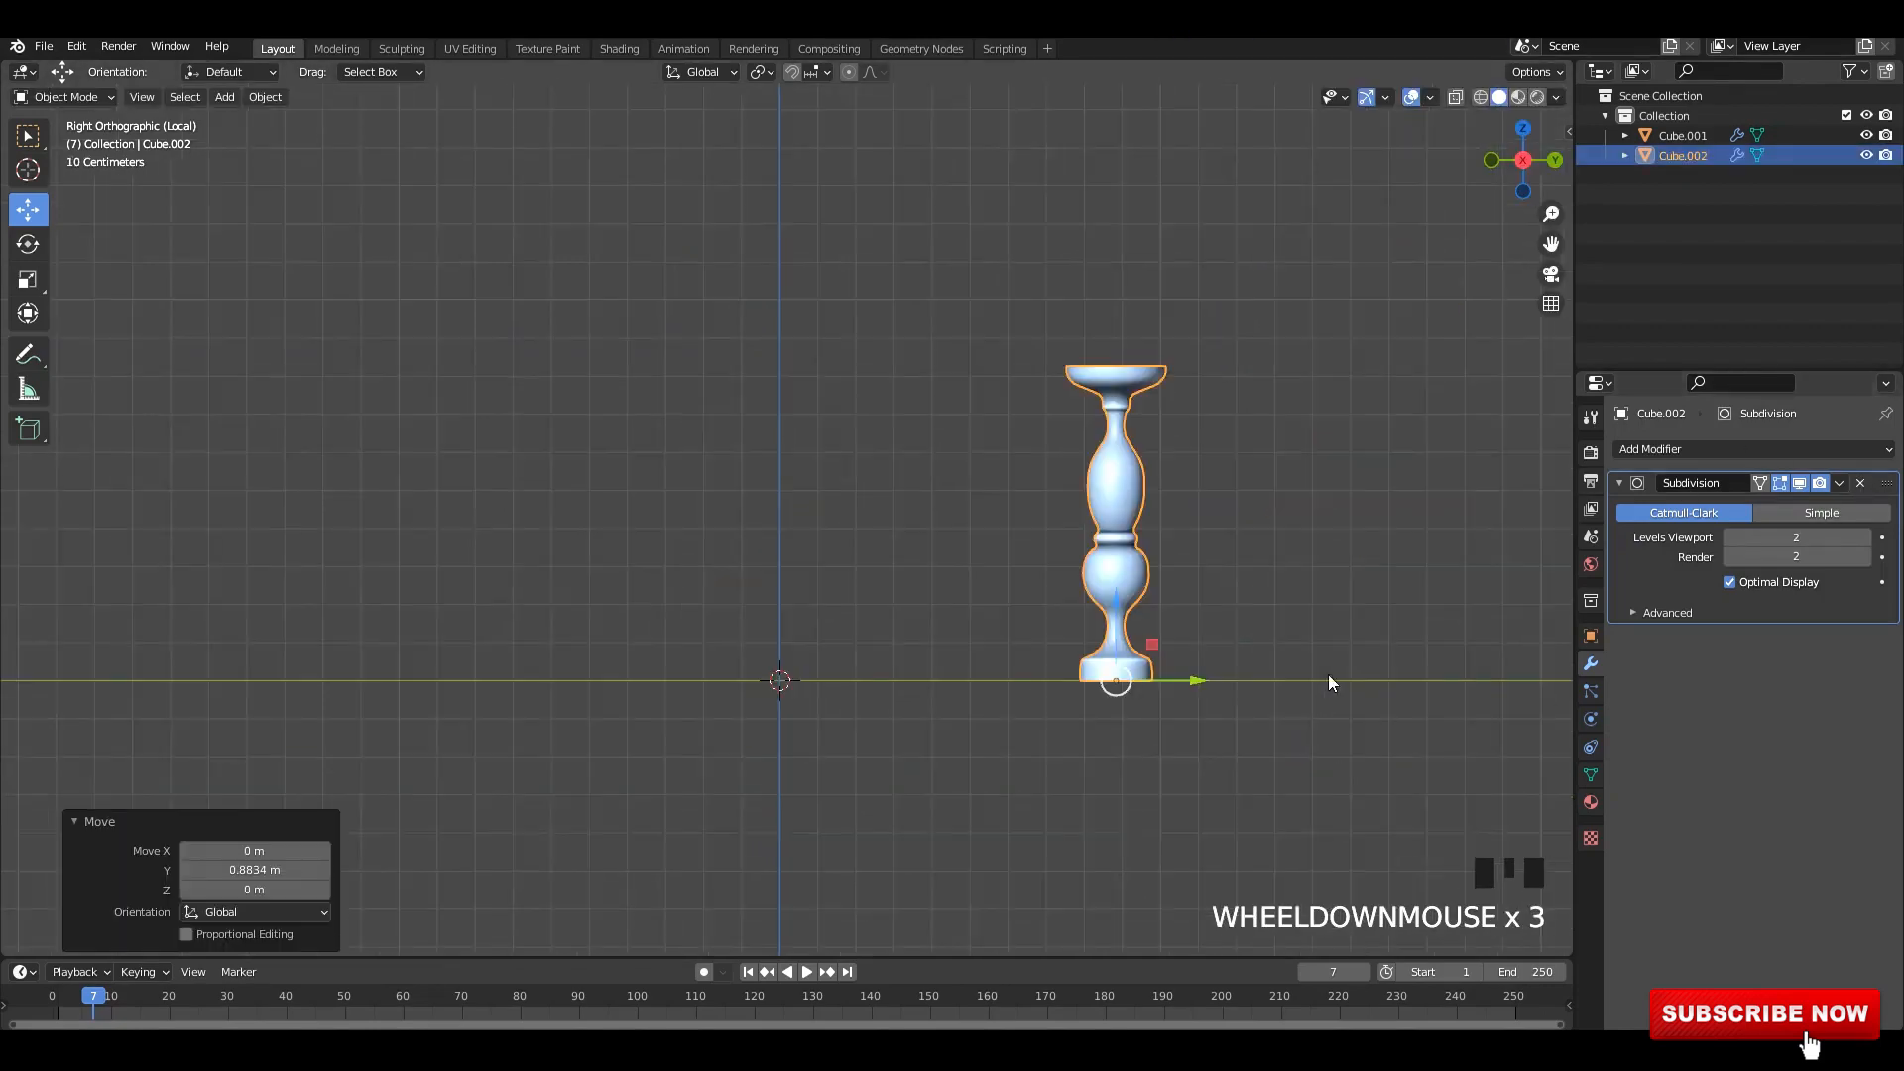
pyautogui.press('KP_Divide')
pyautogui.moveTo(892, 610); pyautogui.dragTo(754, 663, button='middle')
pyautogui.press('KP_3')
pyautogui.hotkey('alt', 'z')
pyautogui.scroll(4, 682, 729)
pyautogui.keyDown('shift'); pyautogui.moveTo(681, 729); pyautogui.dragTo(847, 509, button='middle'); pyautogui.keyUp('shift')
pyautogui.hotkey('alt', 'z')
pyautogui.moveTo(785, 572); pyautogui.dragTo(1201, 483)
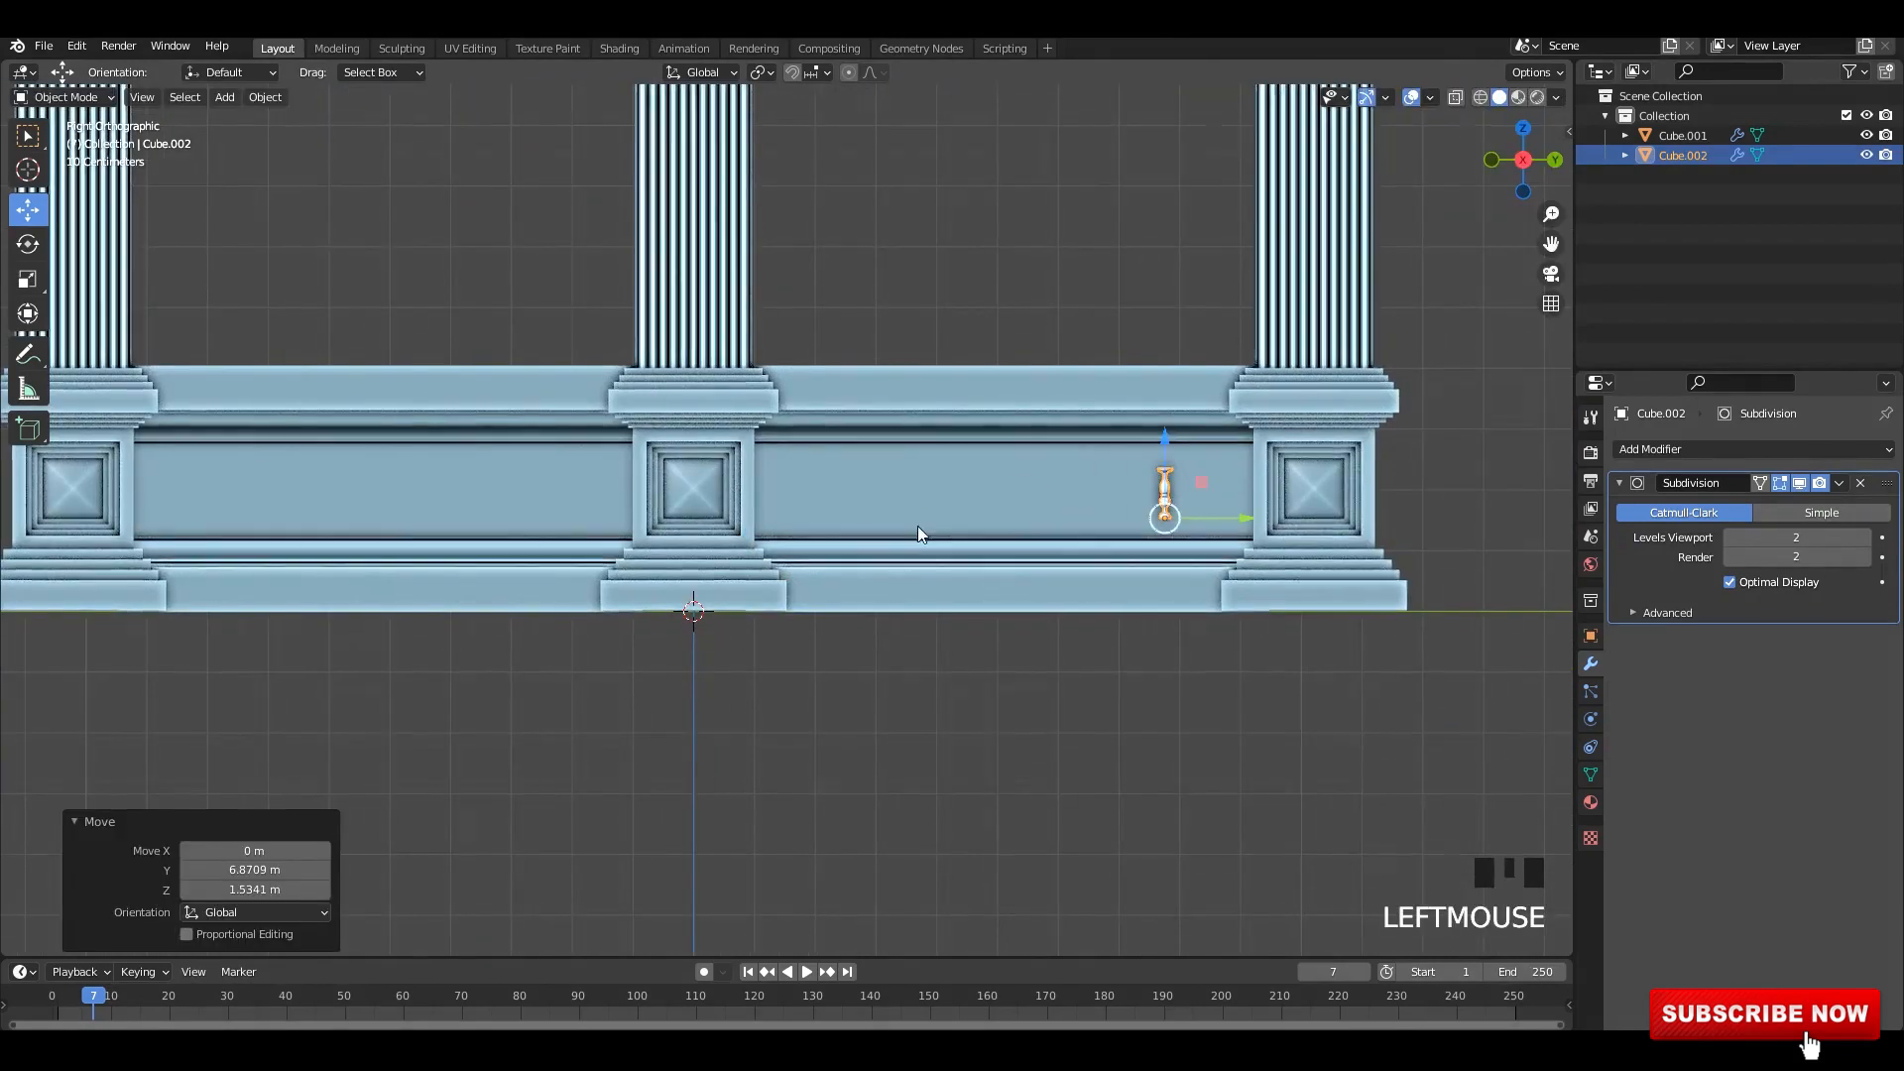
# - Scale the baluster up by 2.315 and lower it about 0.89 m toward the wall's base ledge
pyautogui.keyDown('shift'); pyautogui.moveTo(922, 536); pyautogui.dragTo(545, 588, button='middle'); pyautogui.keyUp('shift')
pyautogui.scroll(3, 544, 588)
pyautogui.press('s')
pyautogui.click(1240, 648)
pyautogui.keyDown('alt'); pyautogui.moveTo(1121, 625); pyautogui.dragTo(1002, 600, button='middle'); pyautogui.keyUp('alt')
pyautogui.hotkey('alt', 'z')
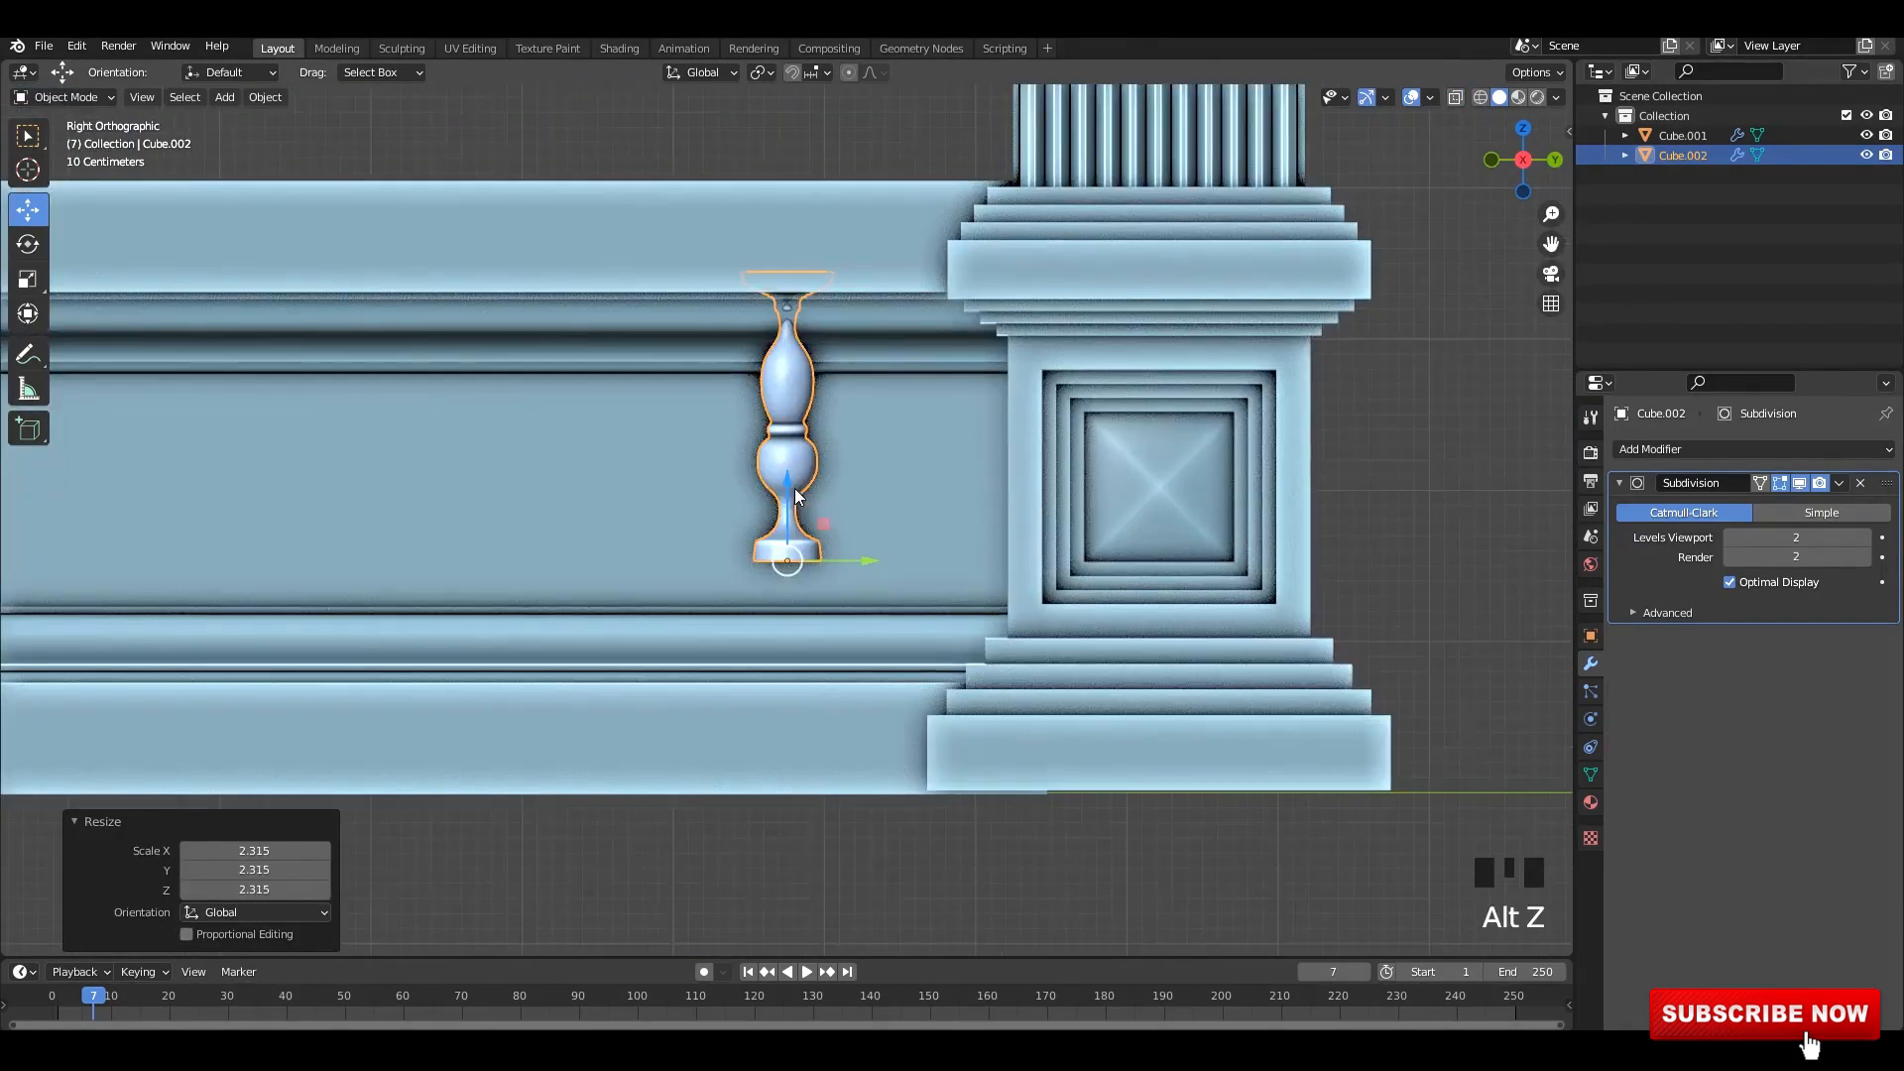
pyautogui.moveTo(808, 478); pyautogui.dragTo(808, 605)
pyautogui.scroll(-1, 809, 603)
pyautogui.scroll(3, 808, 603)
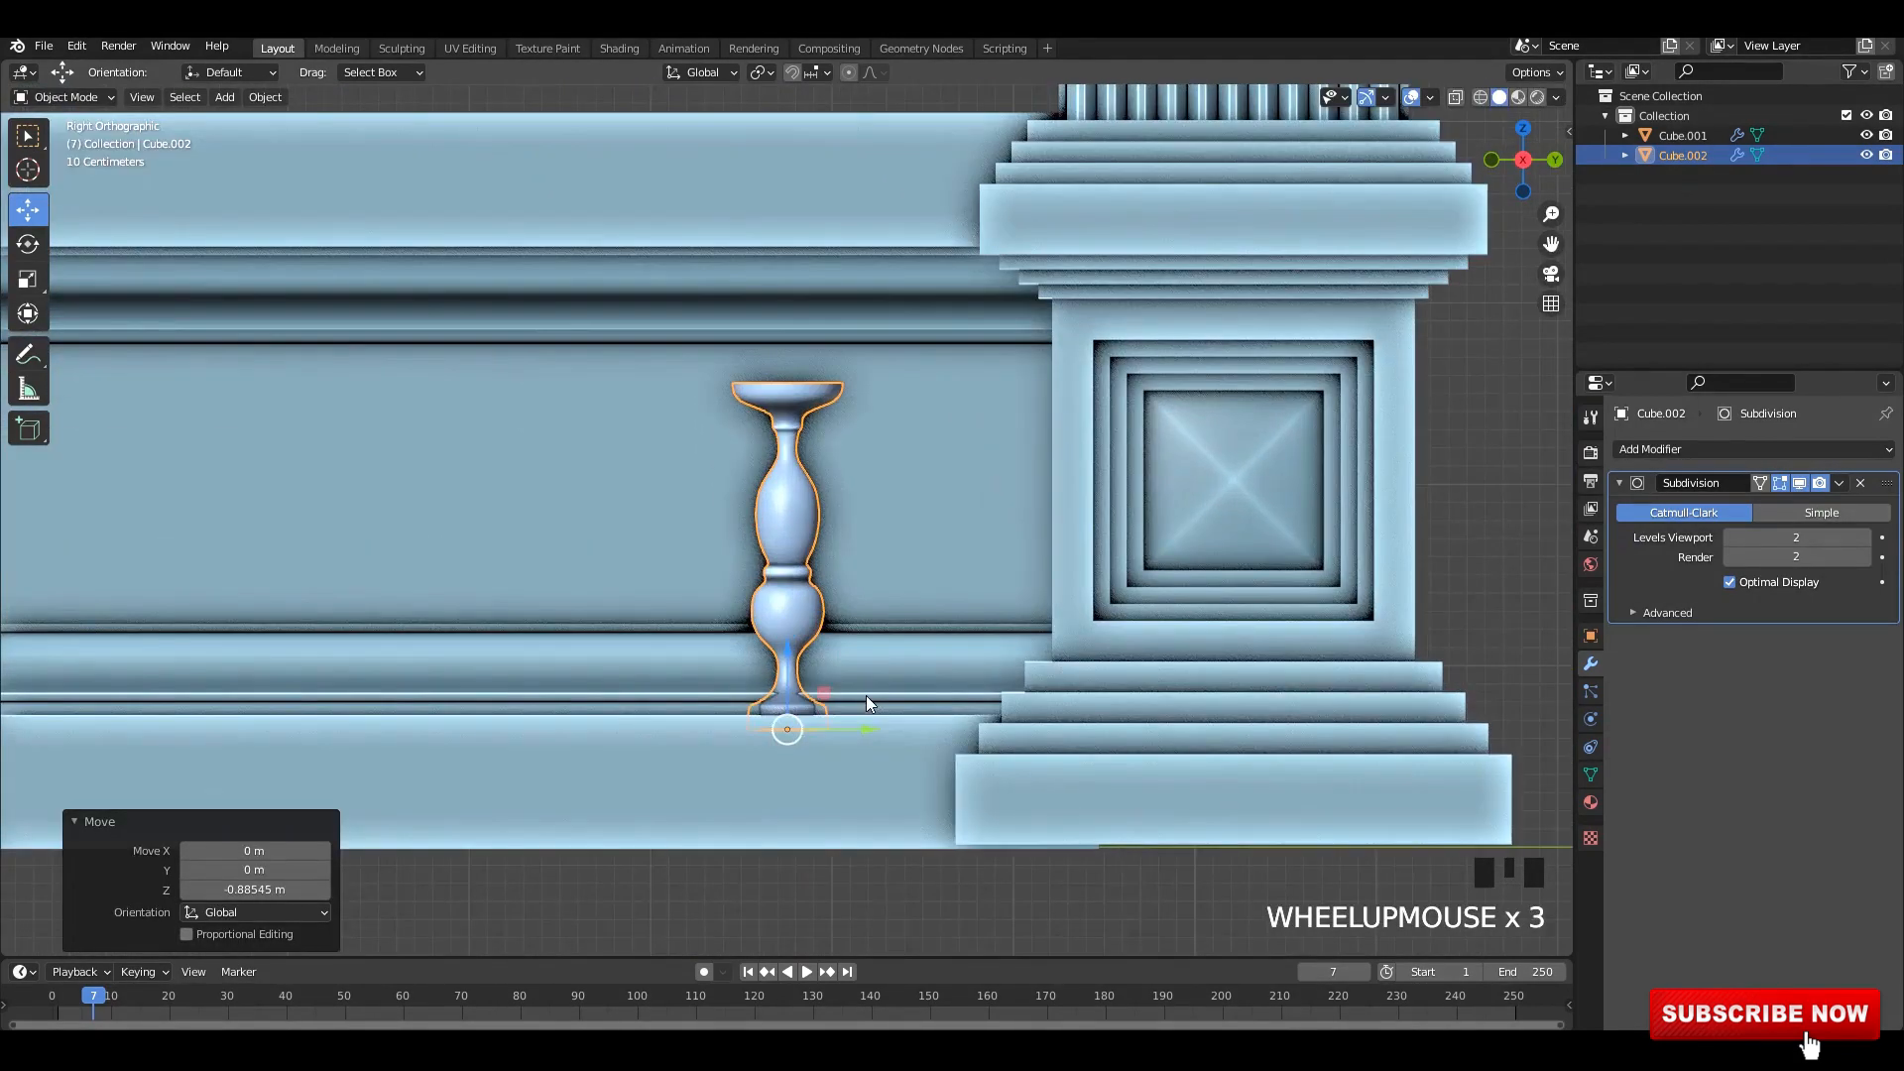
# - Enlarge the baluster to span from base ledge to top rail, bring it forward out of the wall along X, and save
pyautogui.press('s')
pyautogui.moveTo(790, 660); pyautogui.dragTo(858, 717, button='middle')
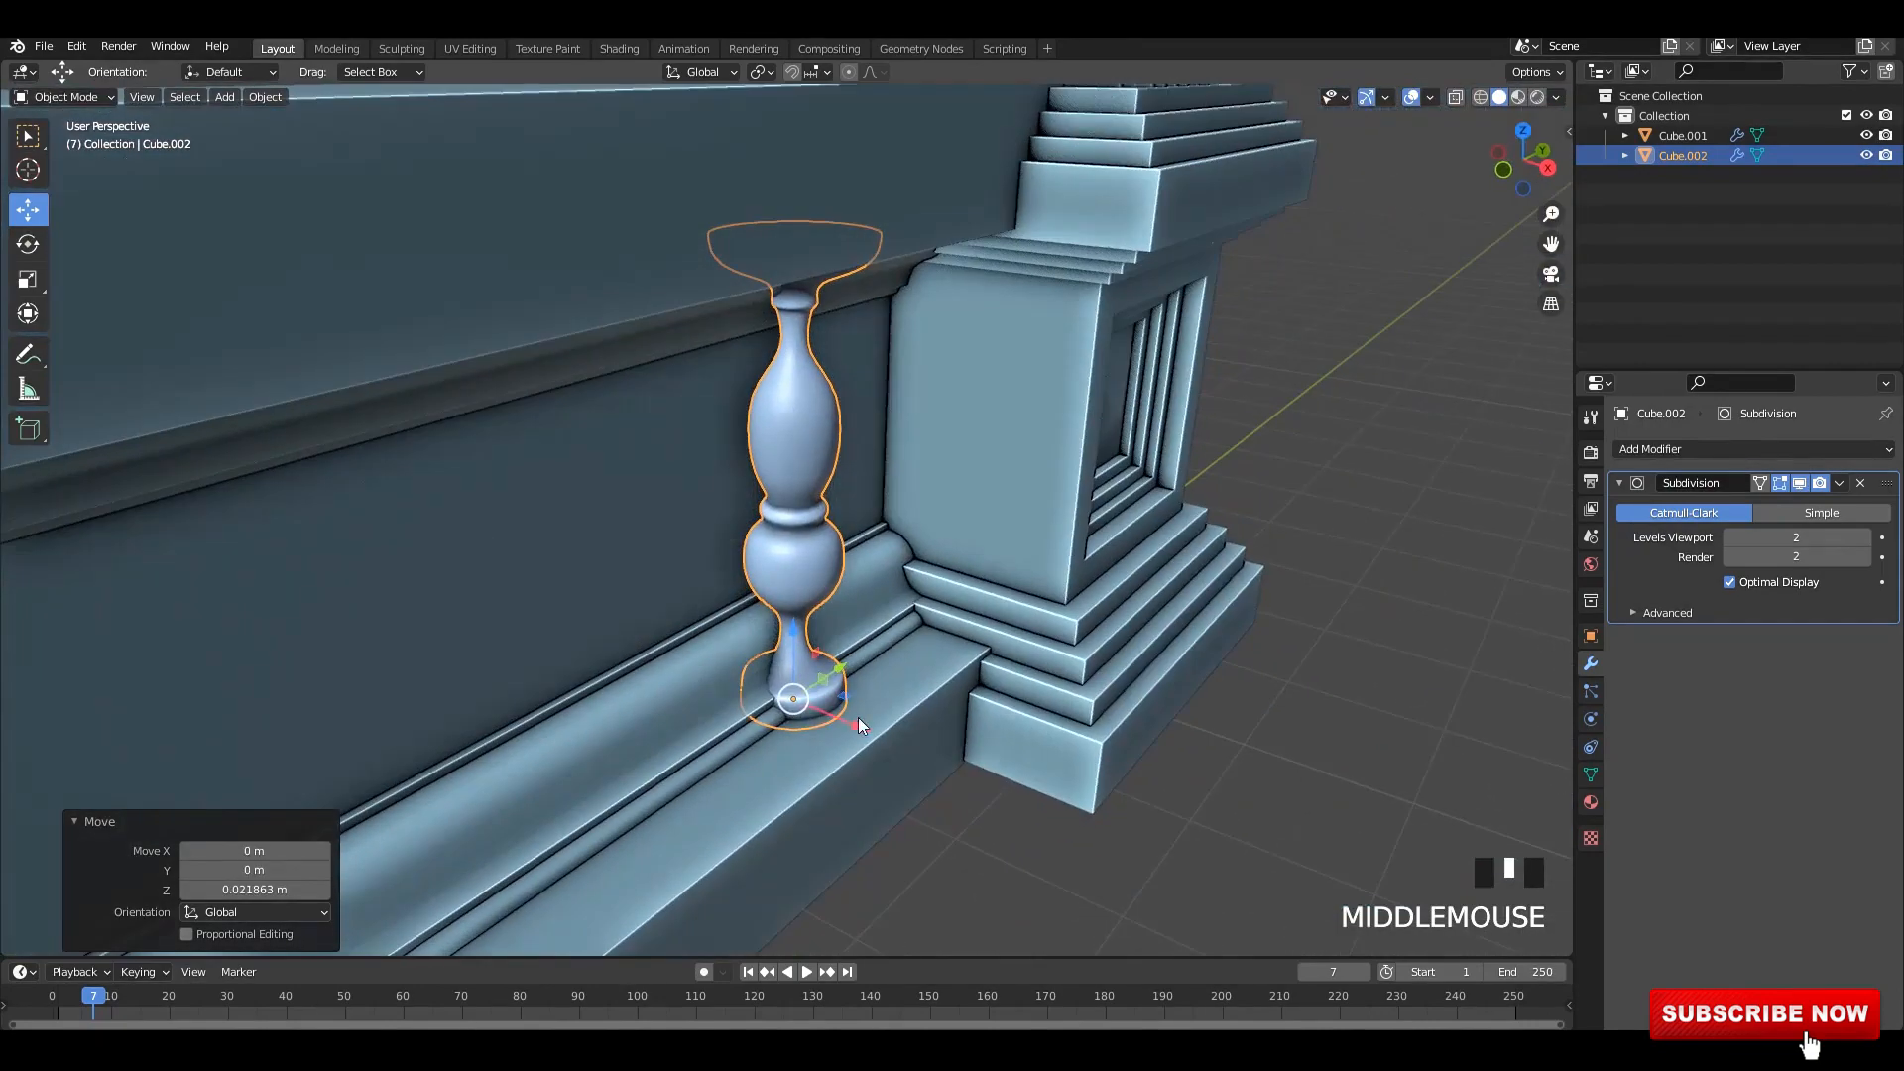
pyautogui.moveTo(858, 718); pyautogui.dragTo(885, 734)
pyautogui.moveTo(885, 734); pyautogui.dragTo(984, 565, button='middle')
pyautogui.click(1192, 610)
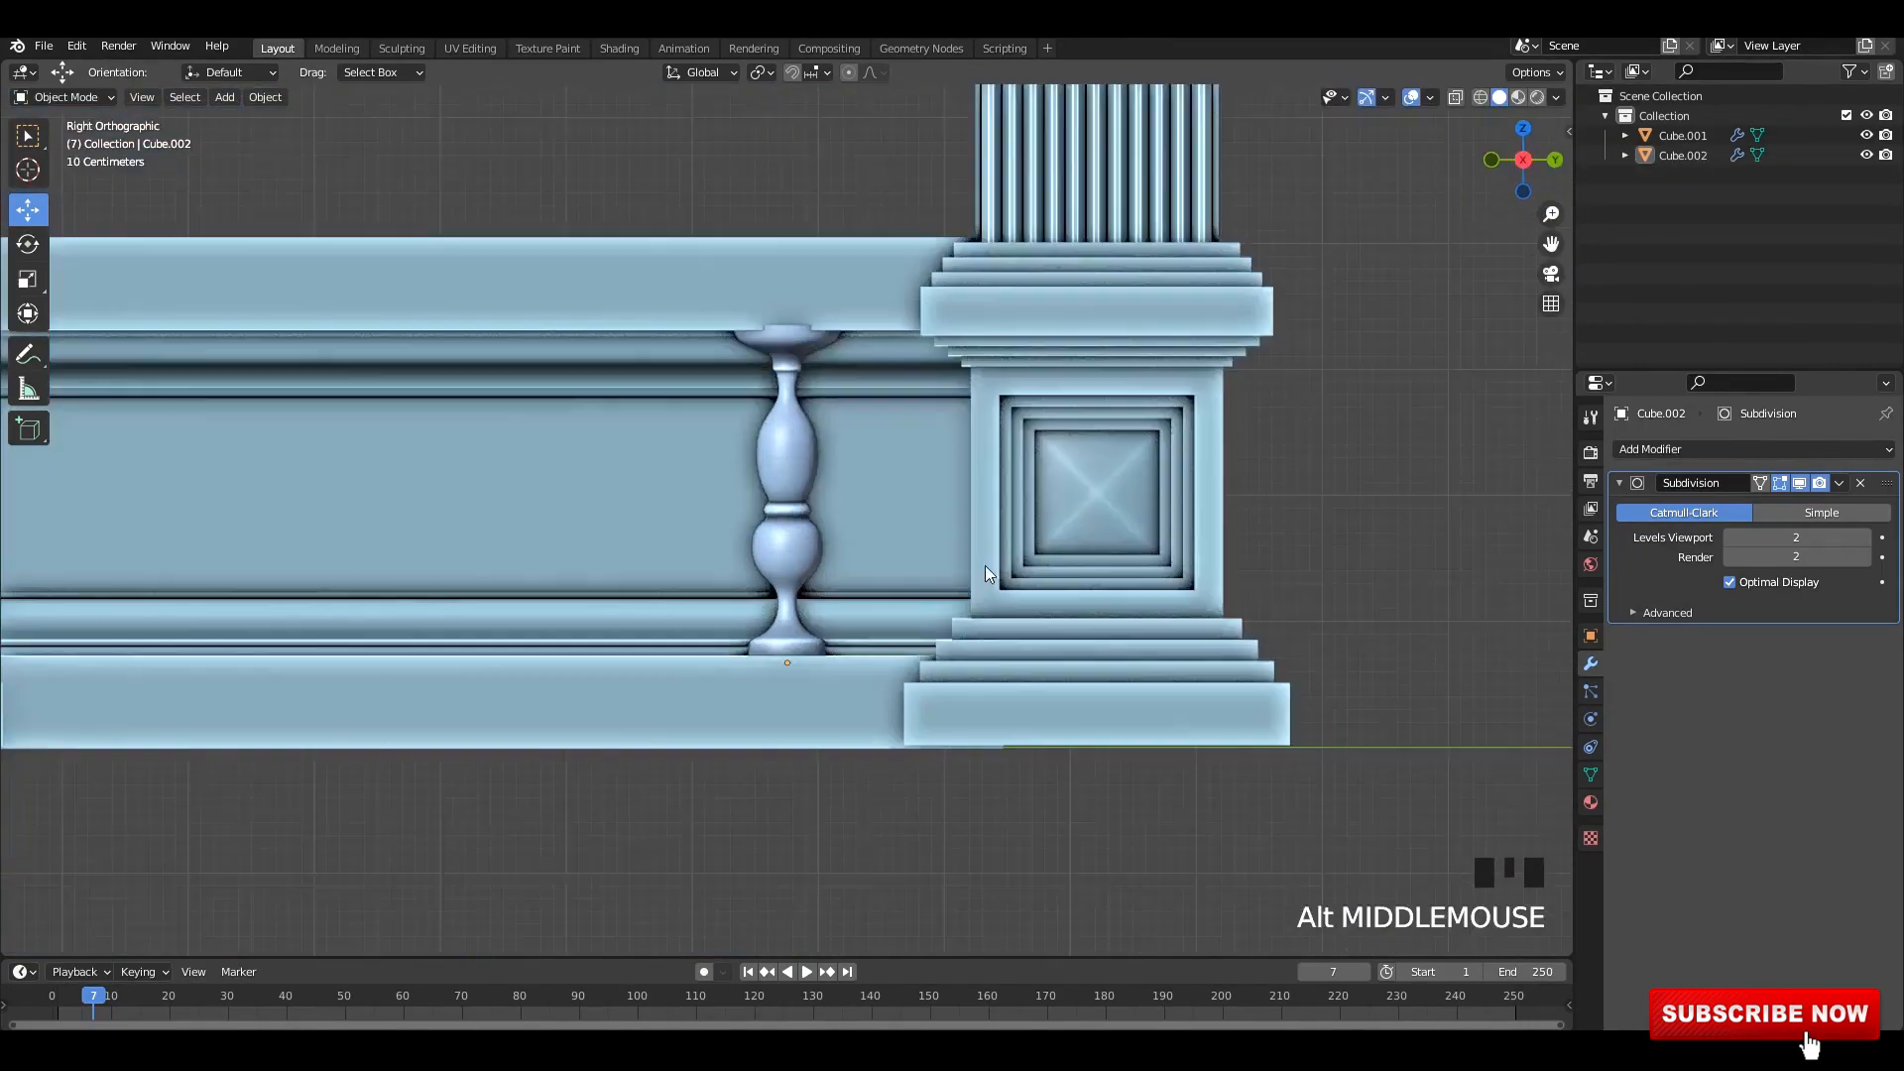
pyautogui.hotkey('ctrl', 's')
# - Shift the baluster about 0.1 m back along X and about 1.9 m along negative Y, and save the file
pyautogui.moveTo(805, 603); pyautogui.dragTo(854, 672, button='middle')
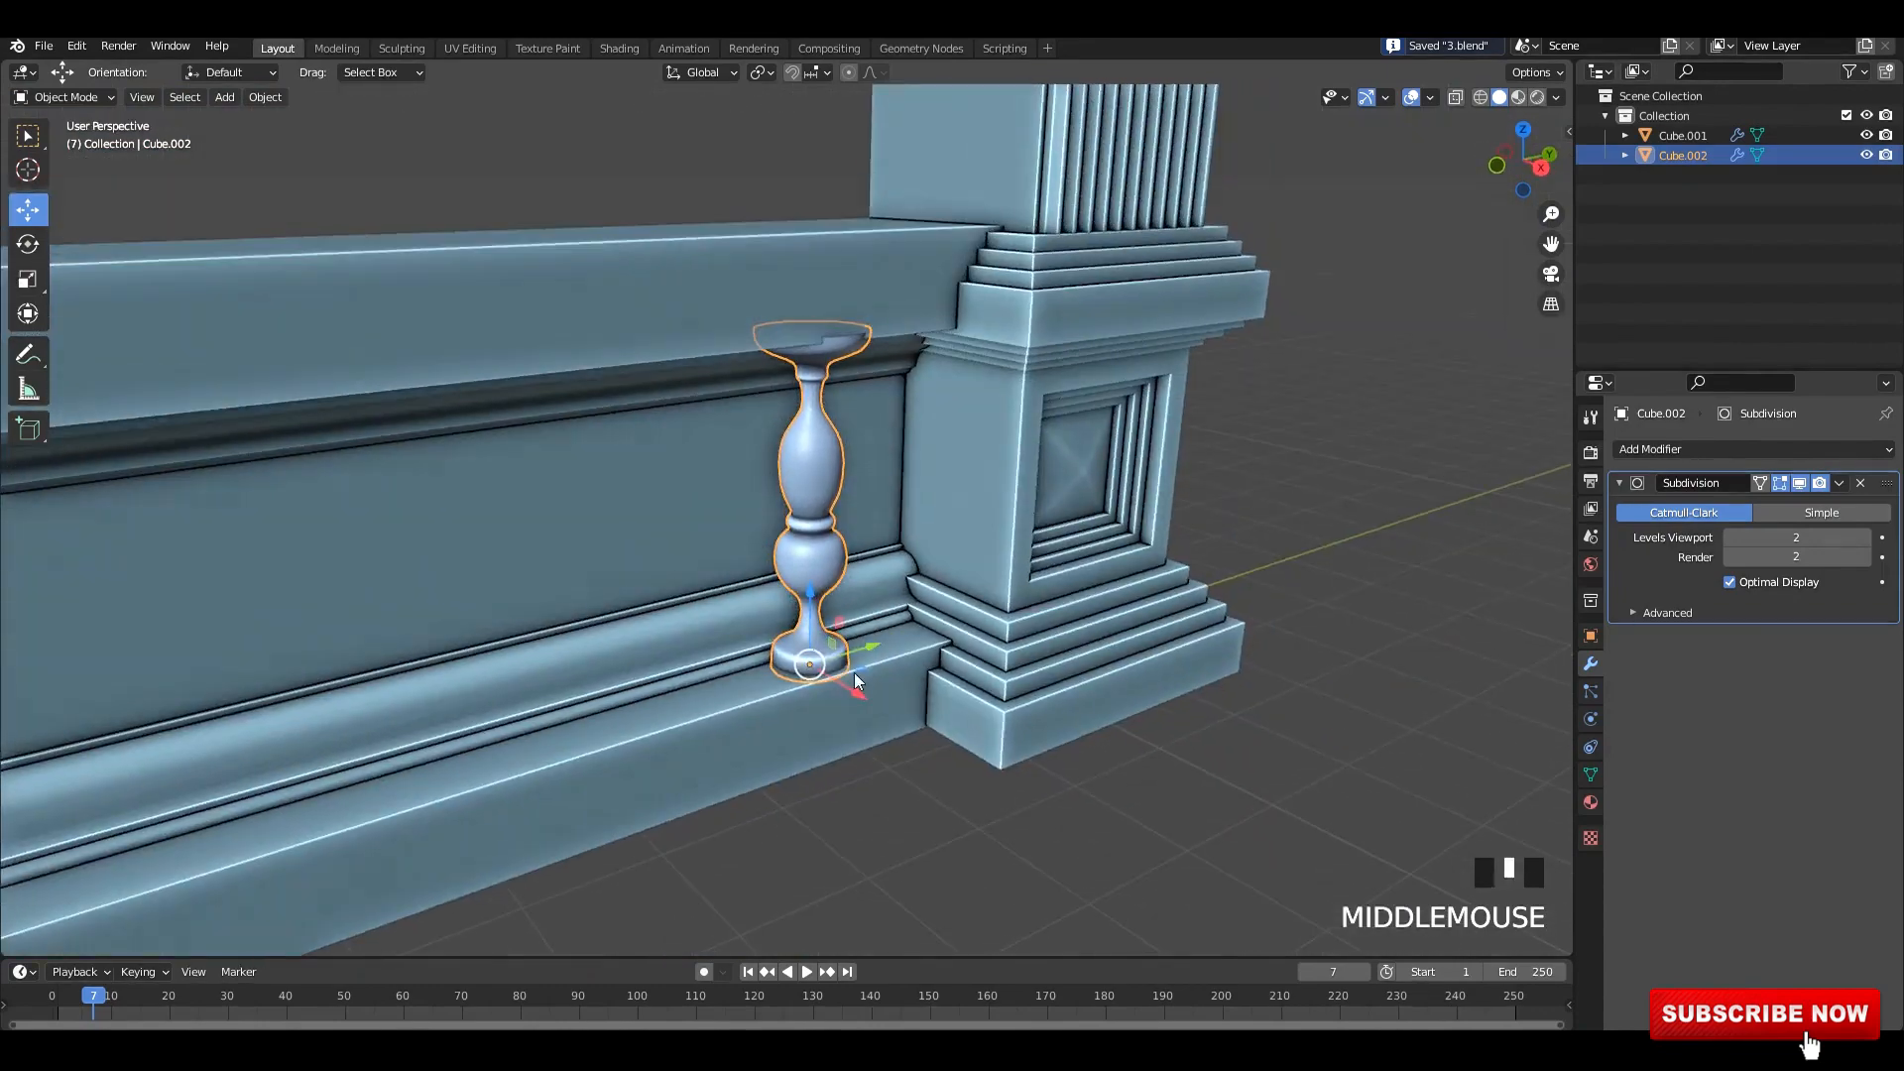
pyautogui.moveTo(854, 672); pyautogui.dragTo(848, 682)
pyautogui.hotkey('ctrl', 'z')
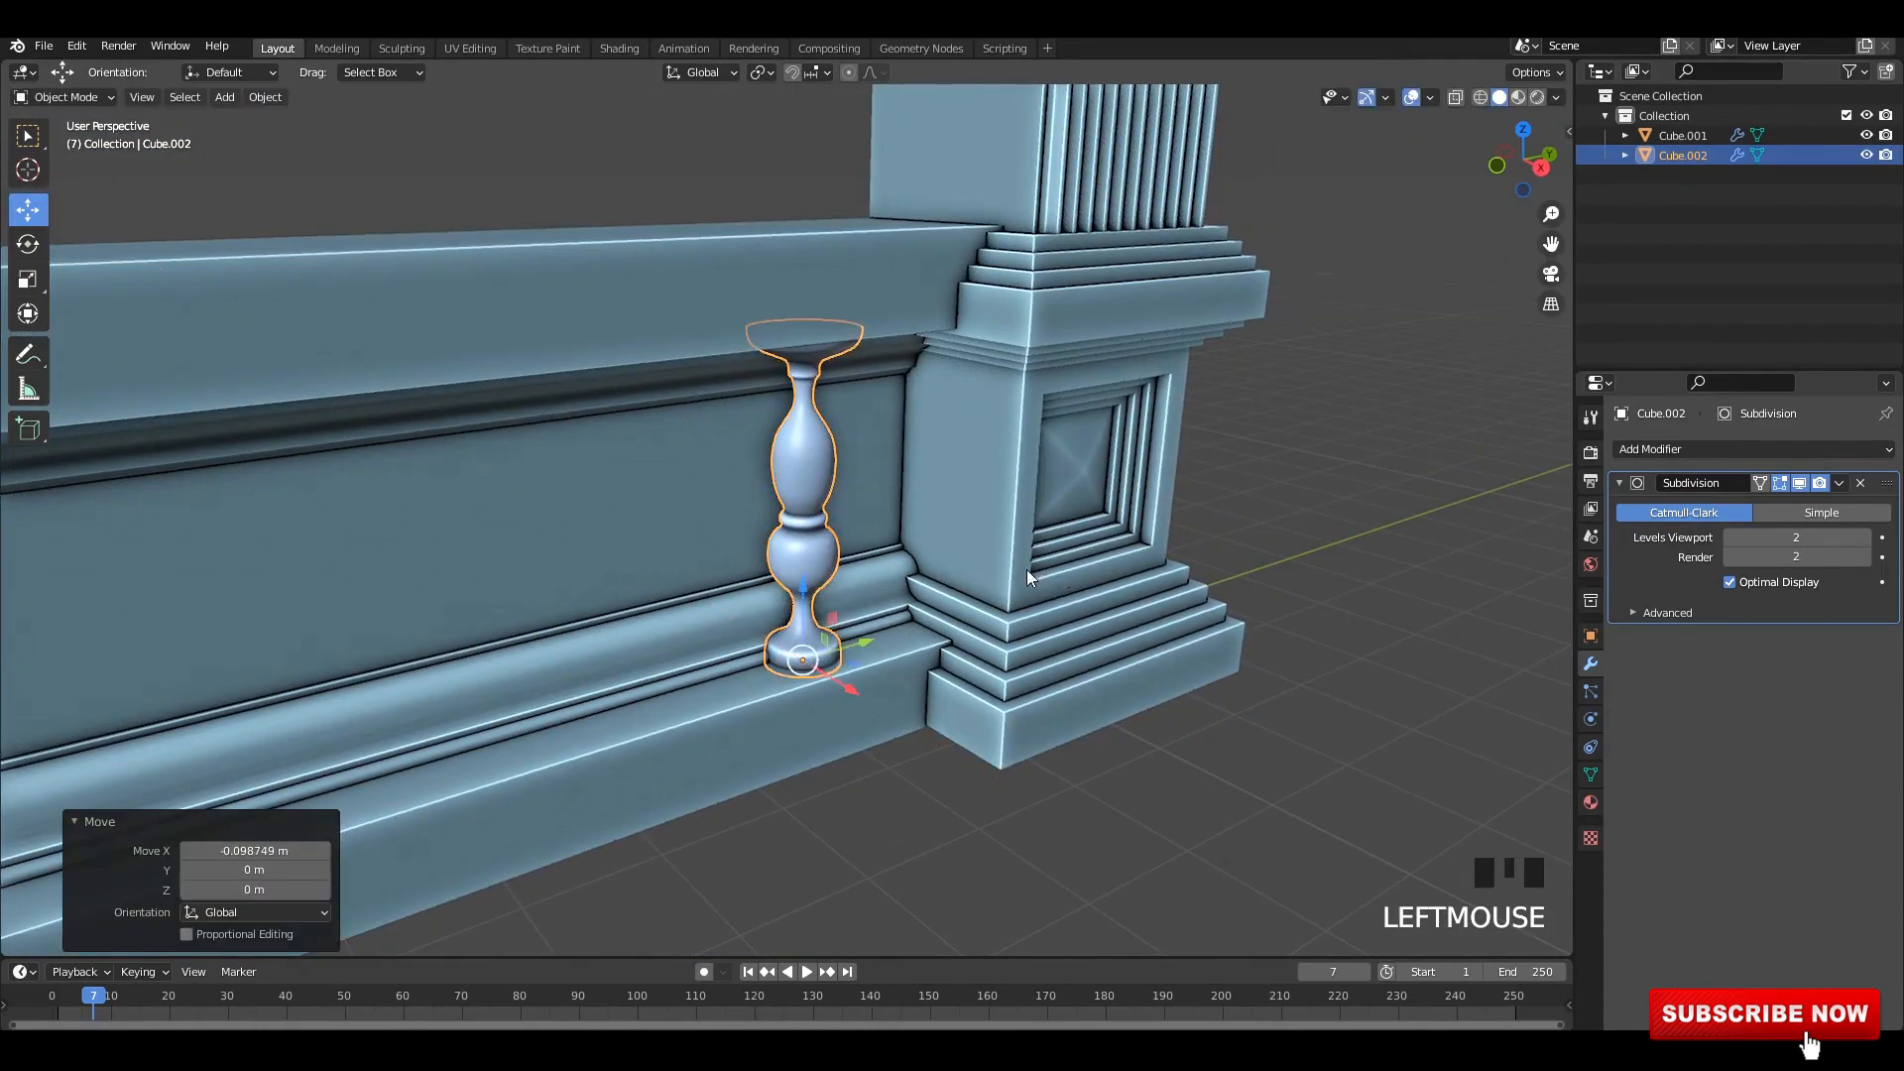
pyautogui.keyDown('alt'); pyautogui.moveTo(848, 682); pyautogui.dragTo(849, 609, button='middle'); pyautogui.keyUp('alt')
pyautogui.moveTo(859, 667); pyautogui.dragTo(621, 667)
pyautogui.hotkey('ctrl', 's')
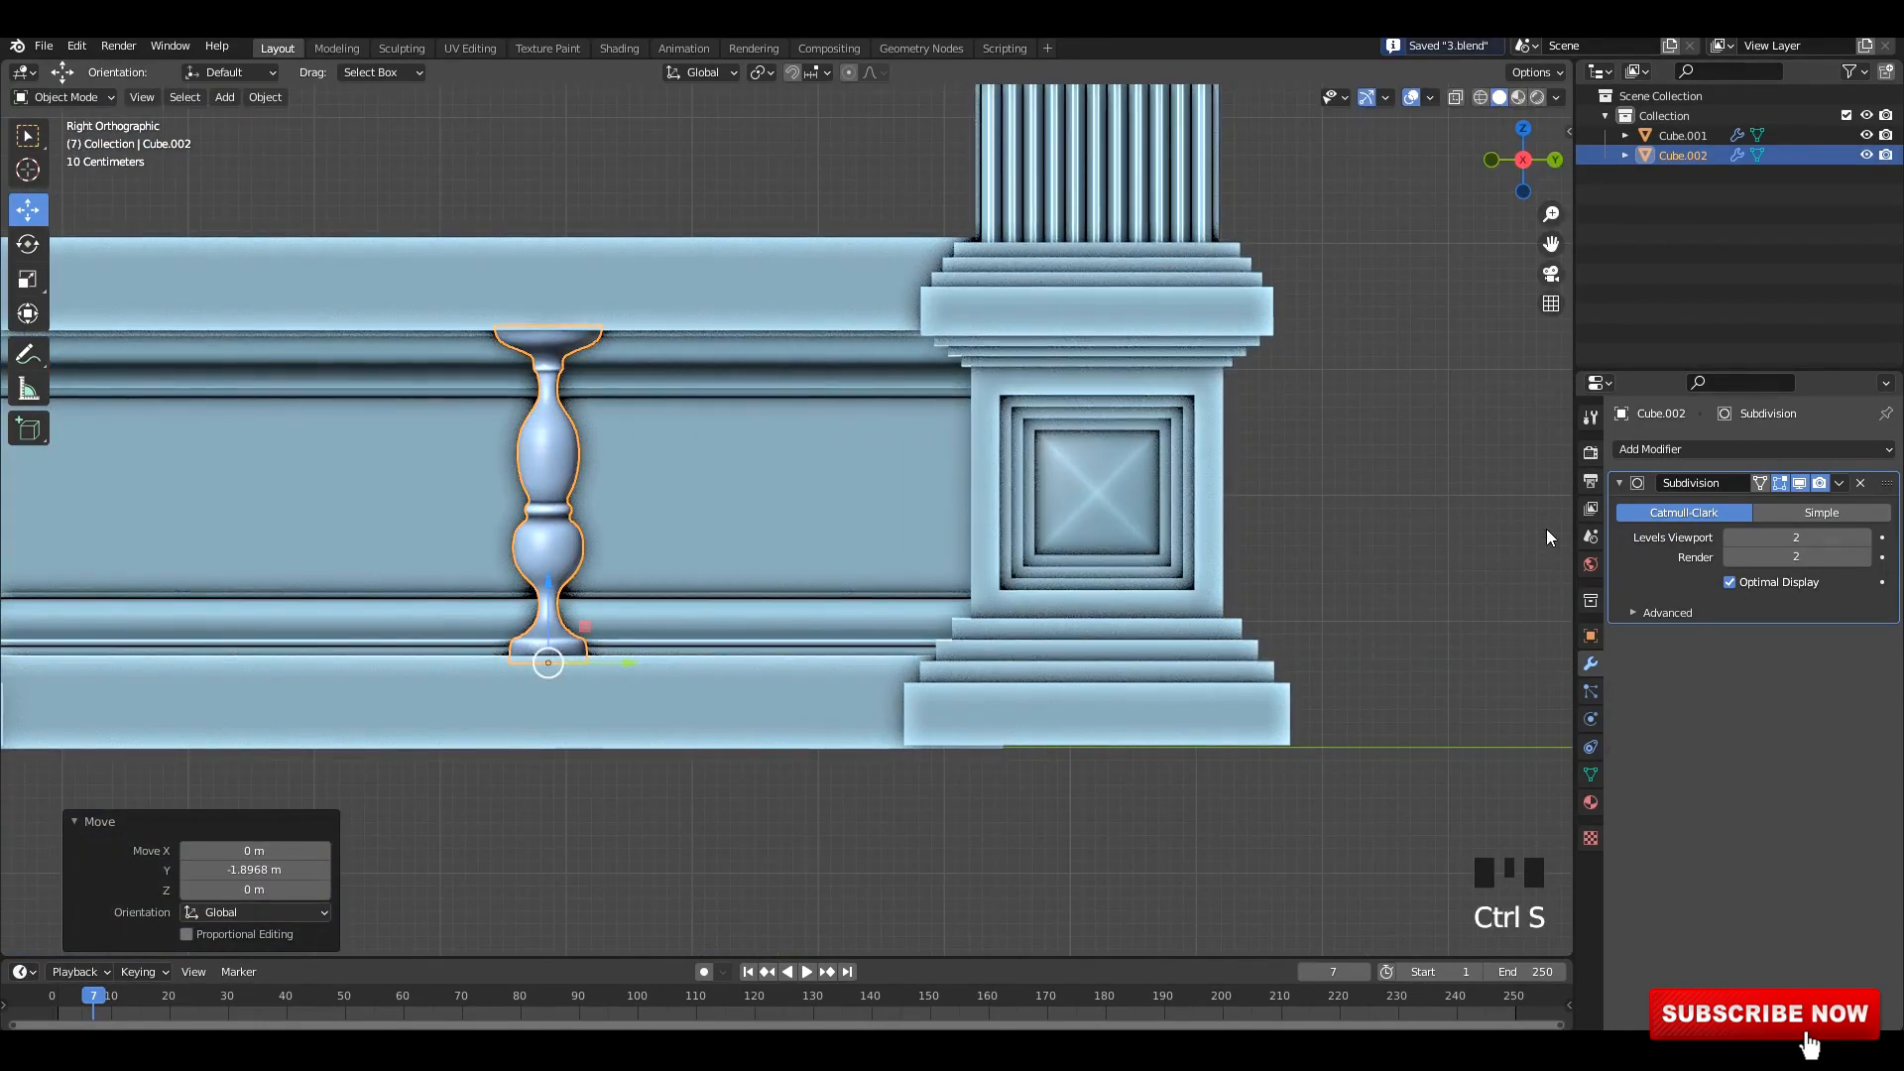
# - Add an Array modifier to the baluster with relative offset X 0 and Y 1, and save the file
pyautogui.click(1637, 450)
pyautogui.click(1521, 507)
pyautogui.keyDown('shift'); pyautogui.moveTo(1520, 507); pyautogui.dragTo(1611, 532, button='middle'); pyautogui.keyUp('shift')
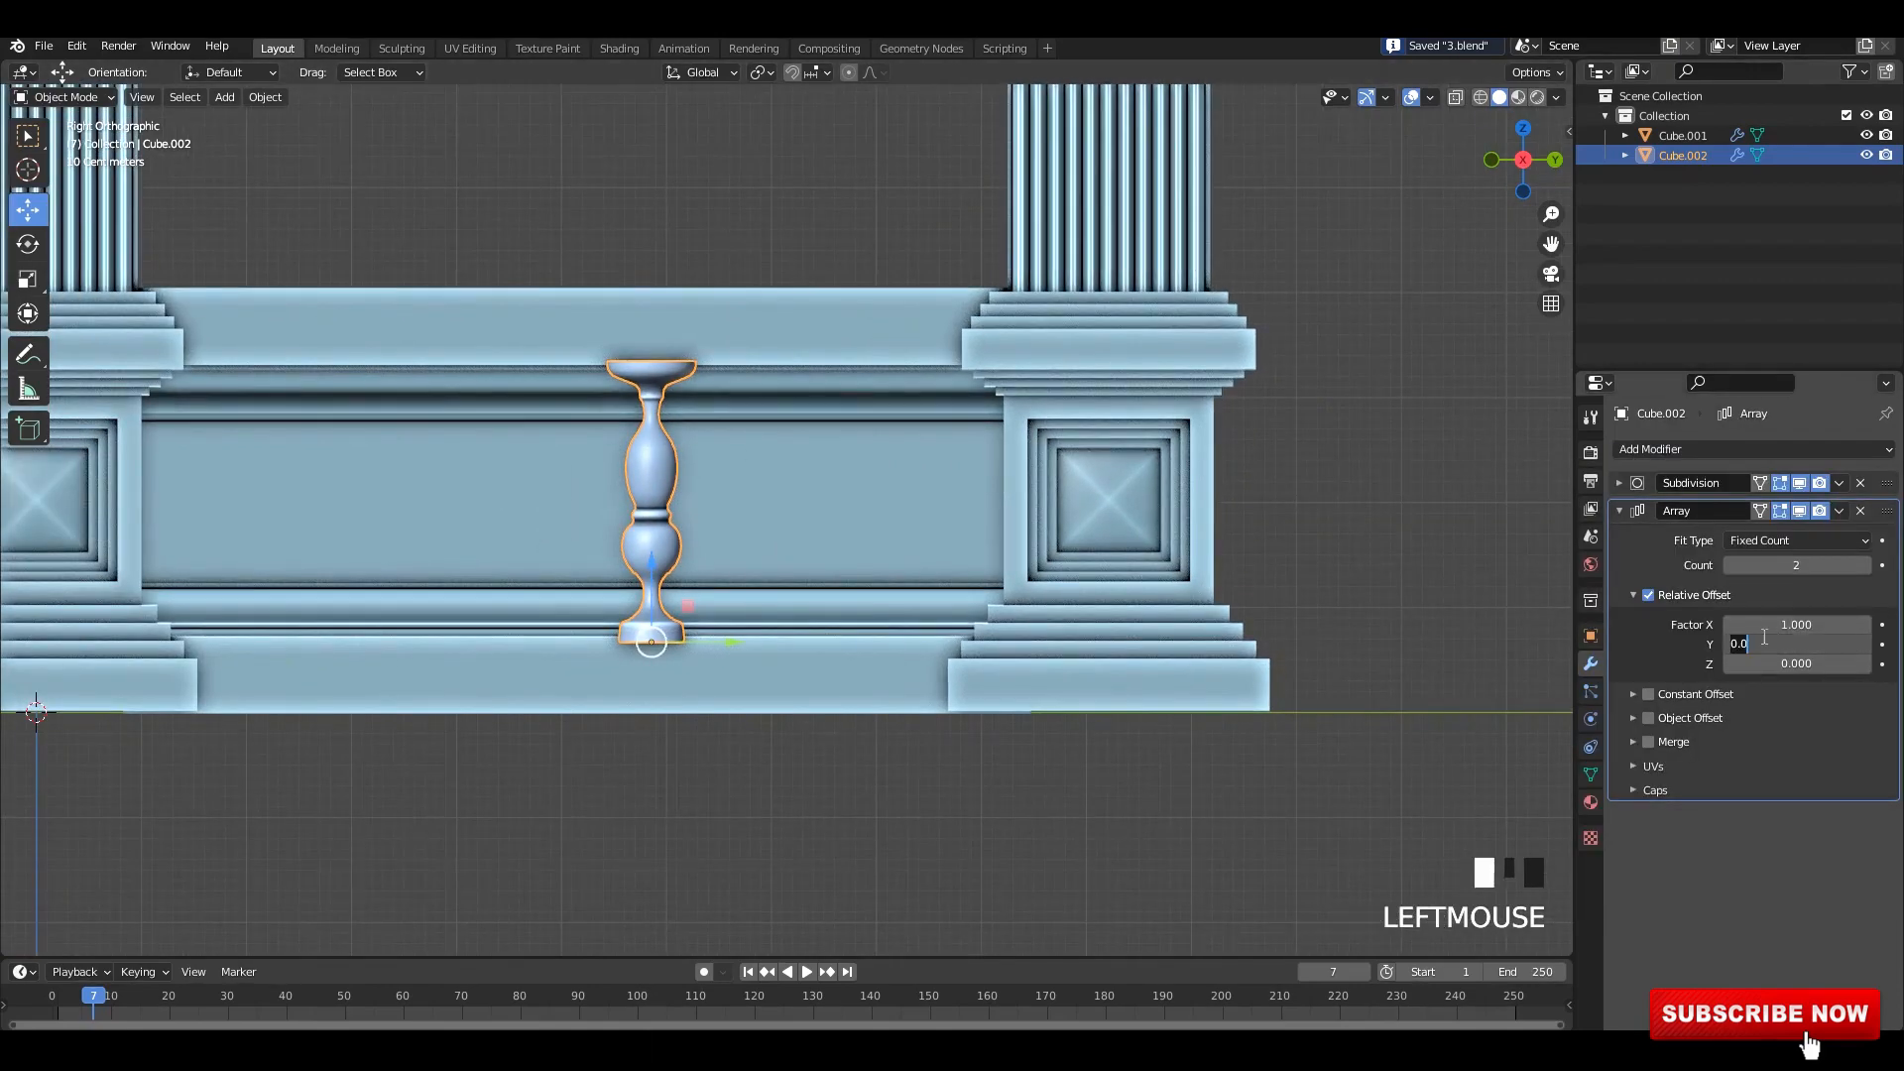
pyautogui.write('1')
pyautogui.press('Return')
pyautogui.doubleClick(1815, 626)
pyautogui.write('0')
pyautogui.press('Return')
pyautogui.scroll(-3, 925, 518)
pyautogui.hotkey('ctrl', 's')
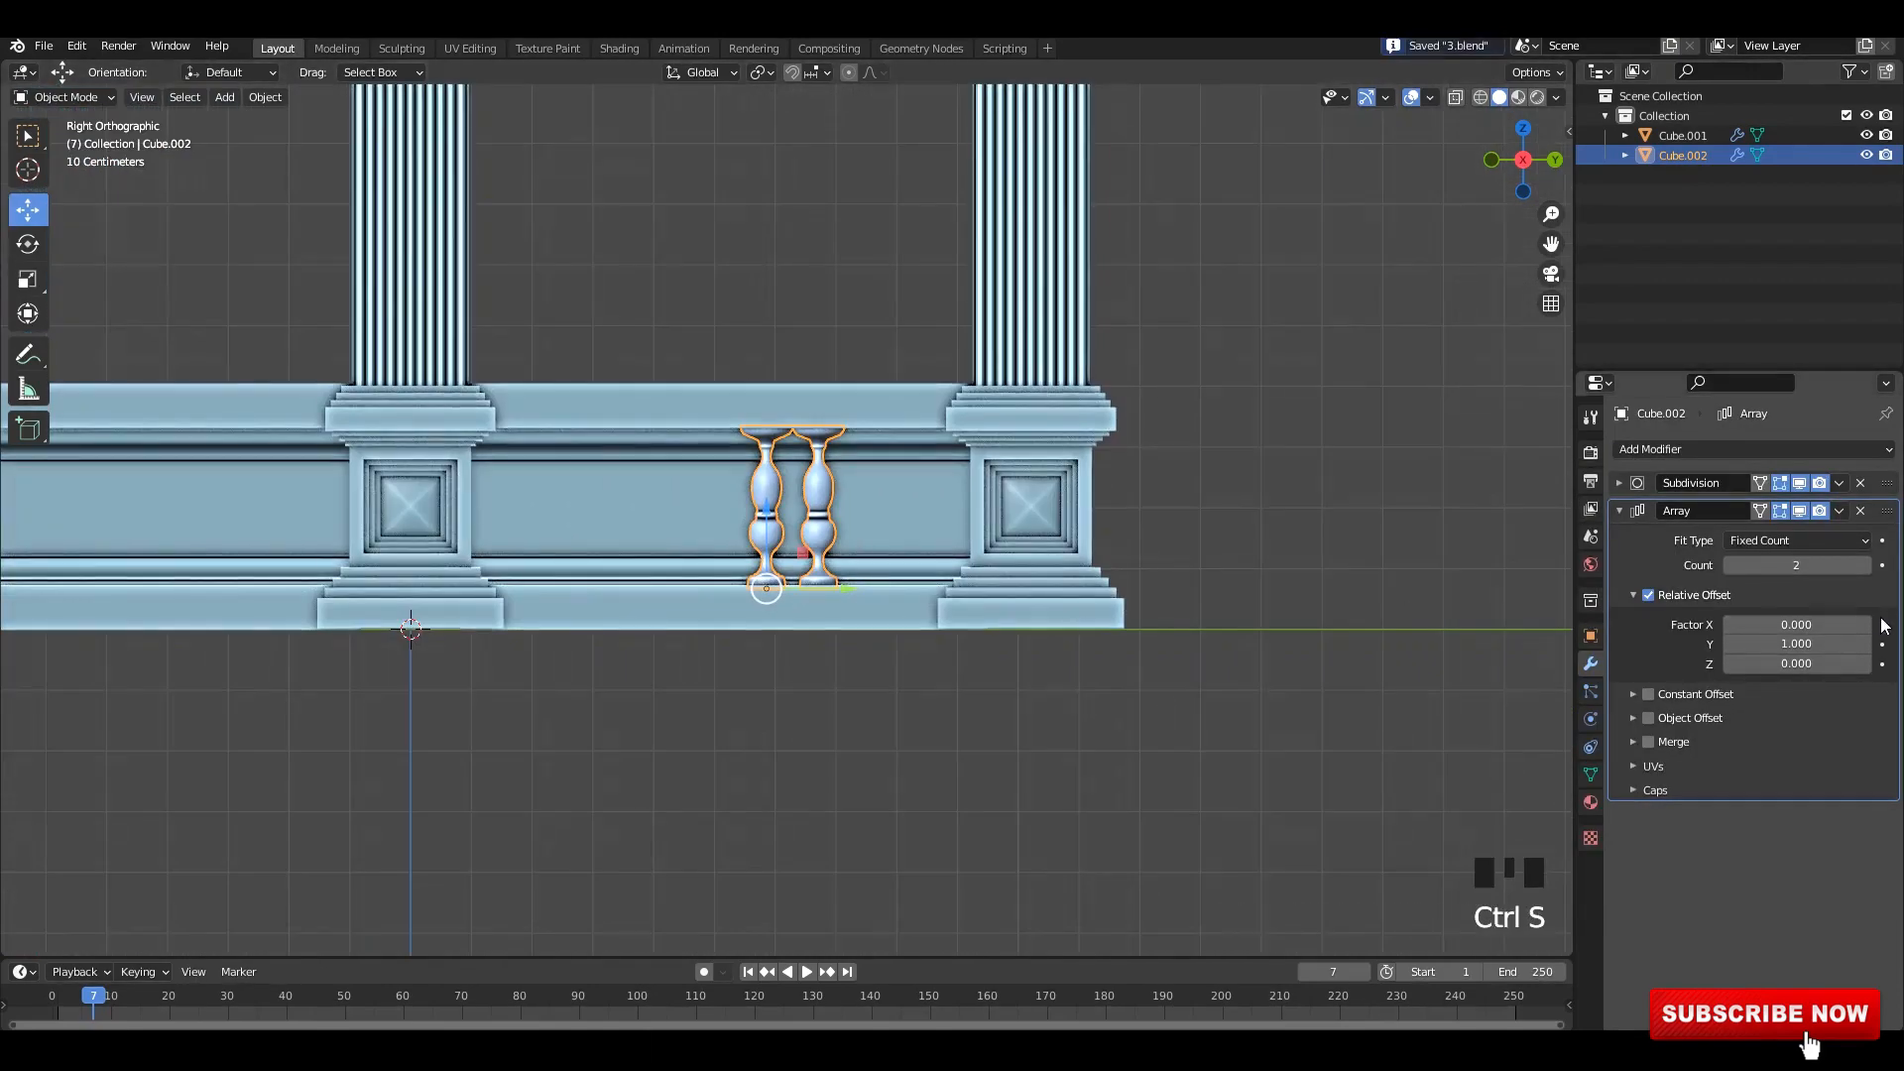
# - Raise the array count to 9, slide the row along Y to start beside the middle pedestal, and save
pyautogui.click(1869, 568)
pyautogui.click(1869, 568)
pyautogui.keyDown('shift'); pyautogui.moveTo(872, 598); pyautogui.dragTo(1065, 605, button='middle'); pyautogui.keyUp('shift')
pyautogui.moveTo(1027, 596); pyautogui.dragTo(771, 583)
pyautogui.scroll(-2, 892, 644)
pyautogui.keyDown('shift'); pyautogui.moveTo(950, 686); pyautogui.dragTo(996, 765, button='middle'); pyautogui.keyUp('shift')
pyautogui.click(996, 765)
pyautogui.scroll(4, 1041, 714)
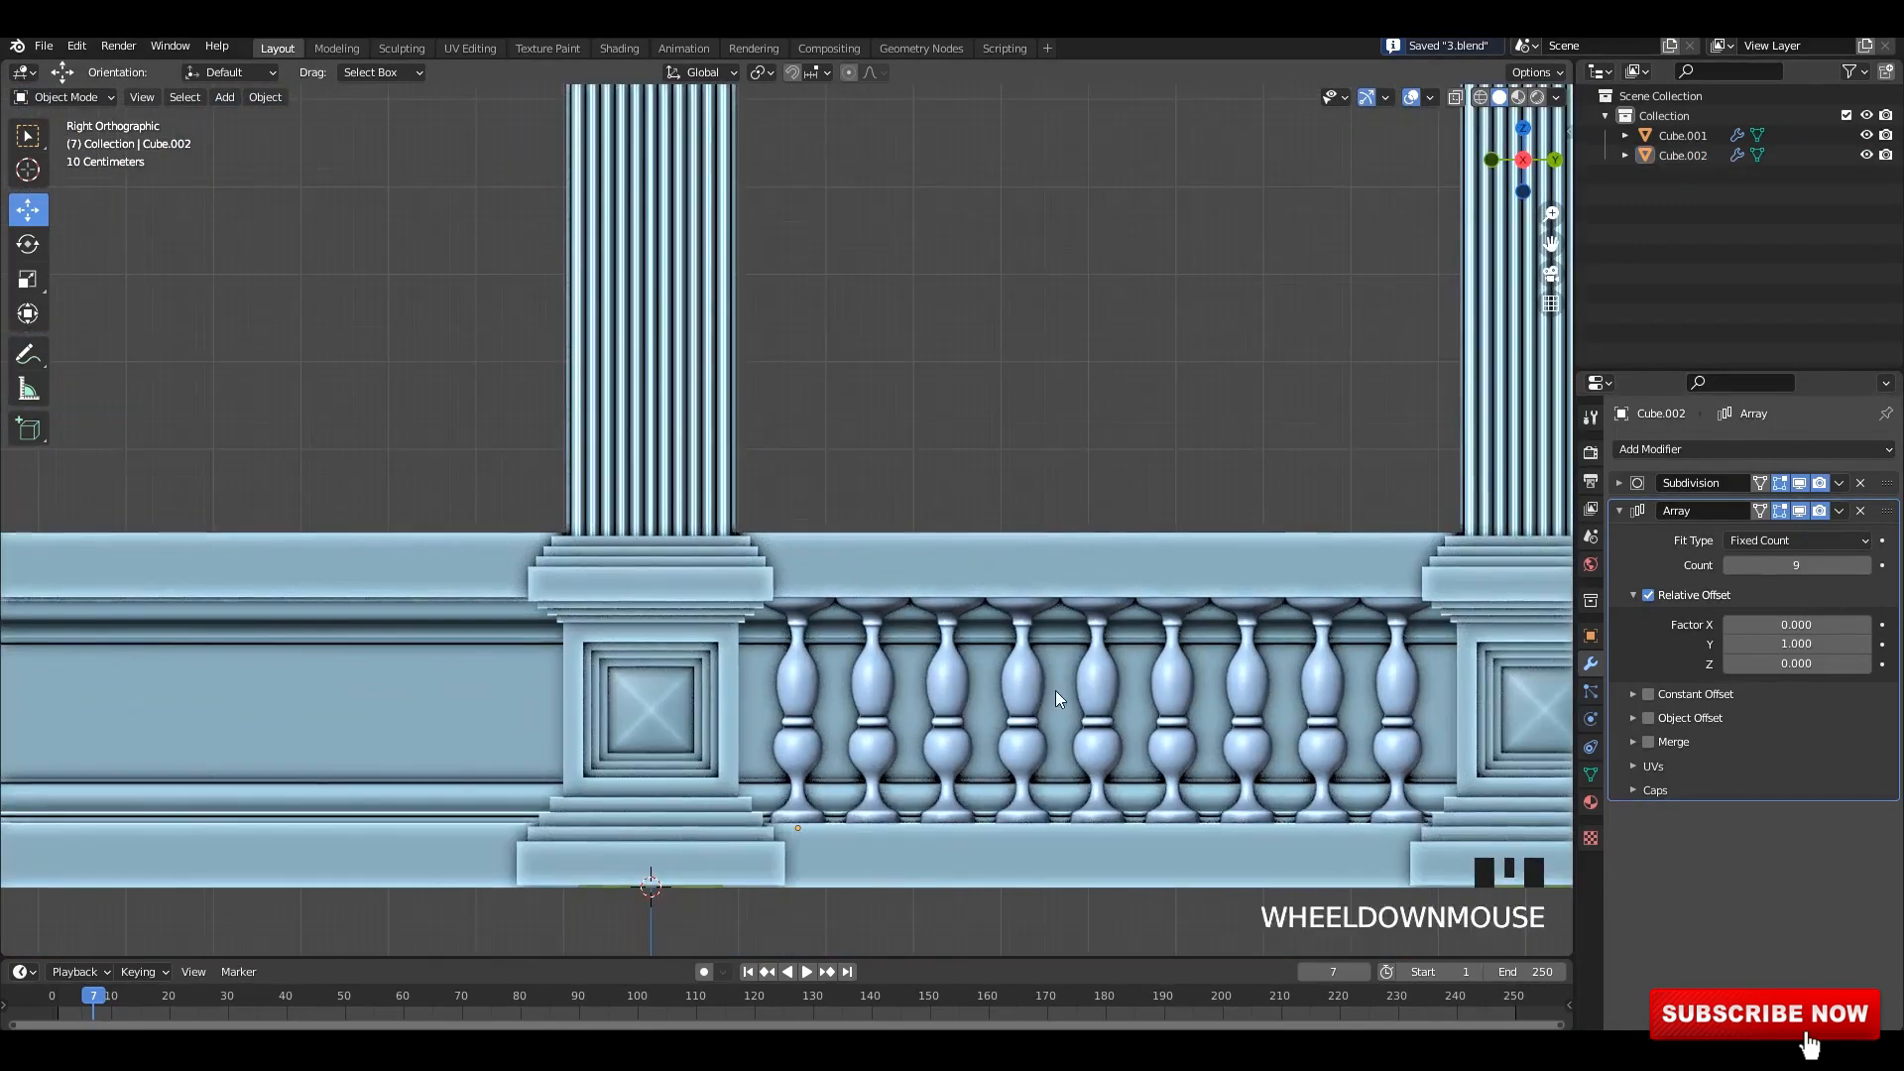
pyautogui.click(937, 682)
pyautogui.keyDown('shift'); pyautogui.moveTo(928, 679); pyautogui.dragTo(712, 541, button='middle'); pyautogui.keyUp('shift')
pyautogui.hotkey('ctrl', 's')
# - Try a tenth baluster in the array and shift the row about 0.42 m along negative Y
pyautogui.click(1619, 510)
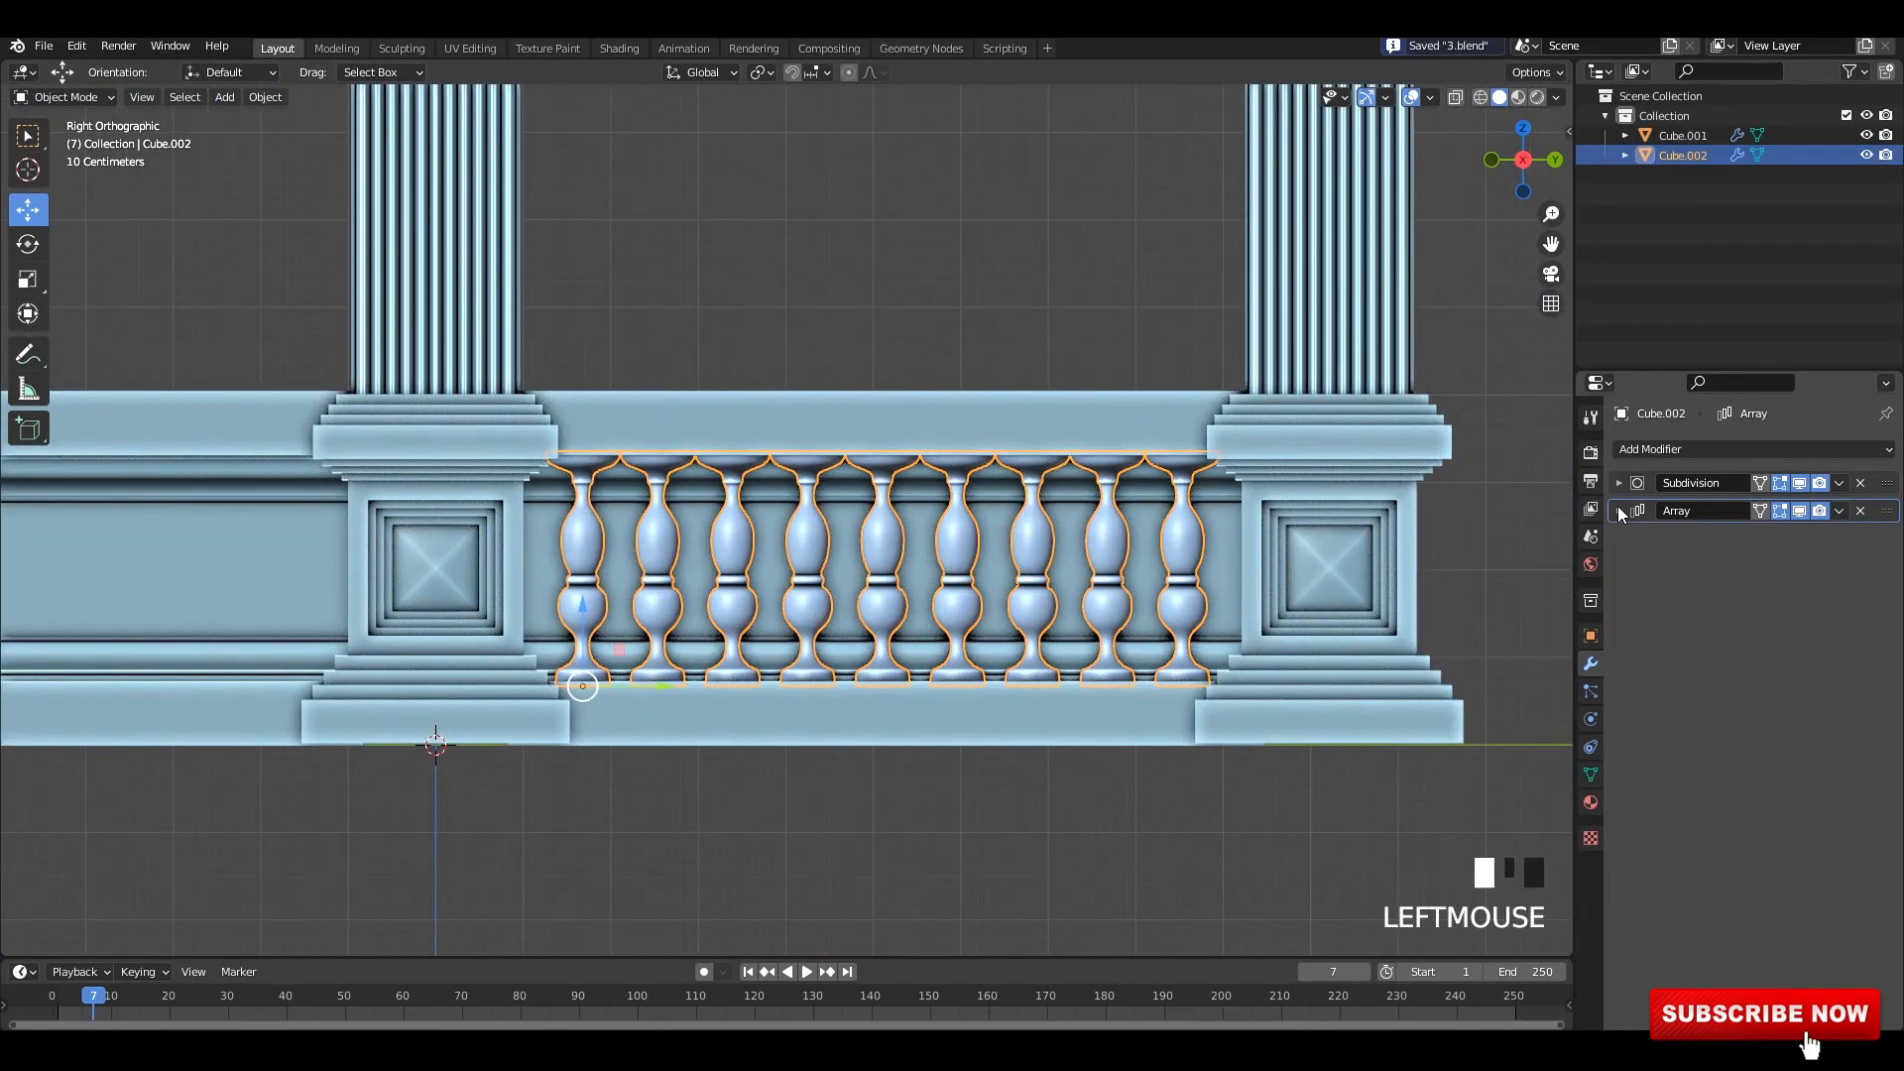
pyautogui.click(1619, 510)
pyautogui.click(1866, 565)
pyautogui.click(1619, 509)
pyautogui.hotkey('ctrl', 's')
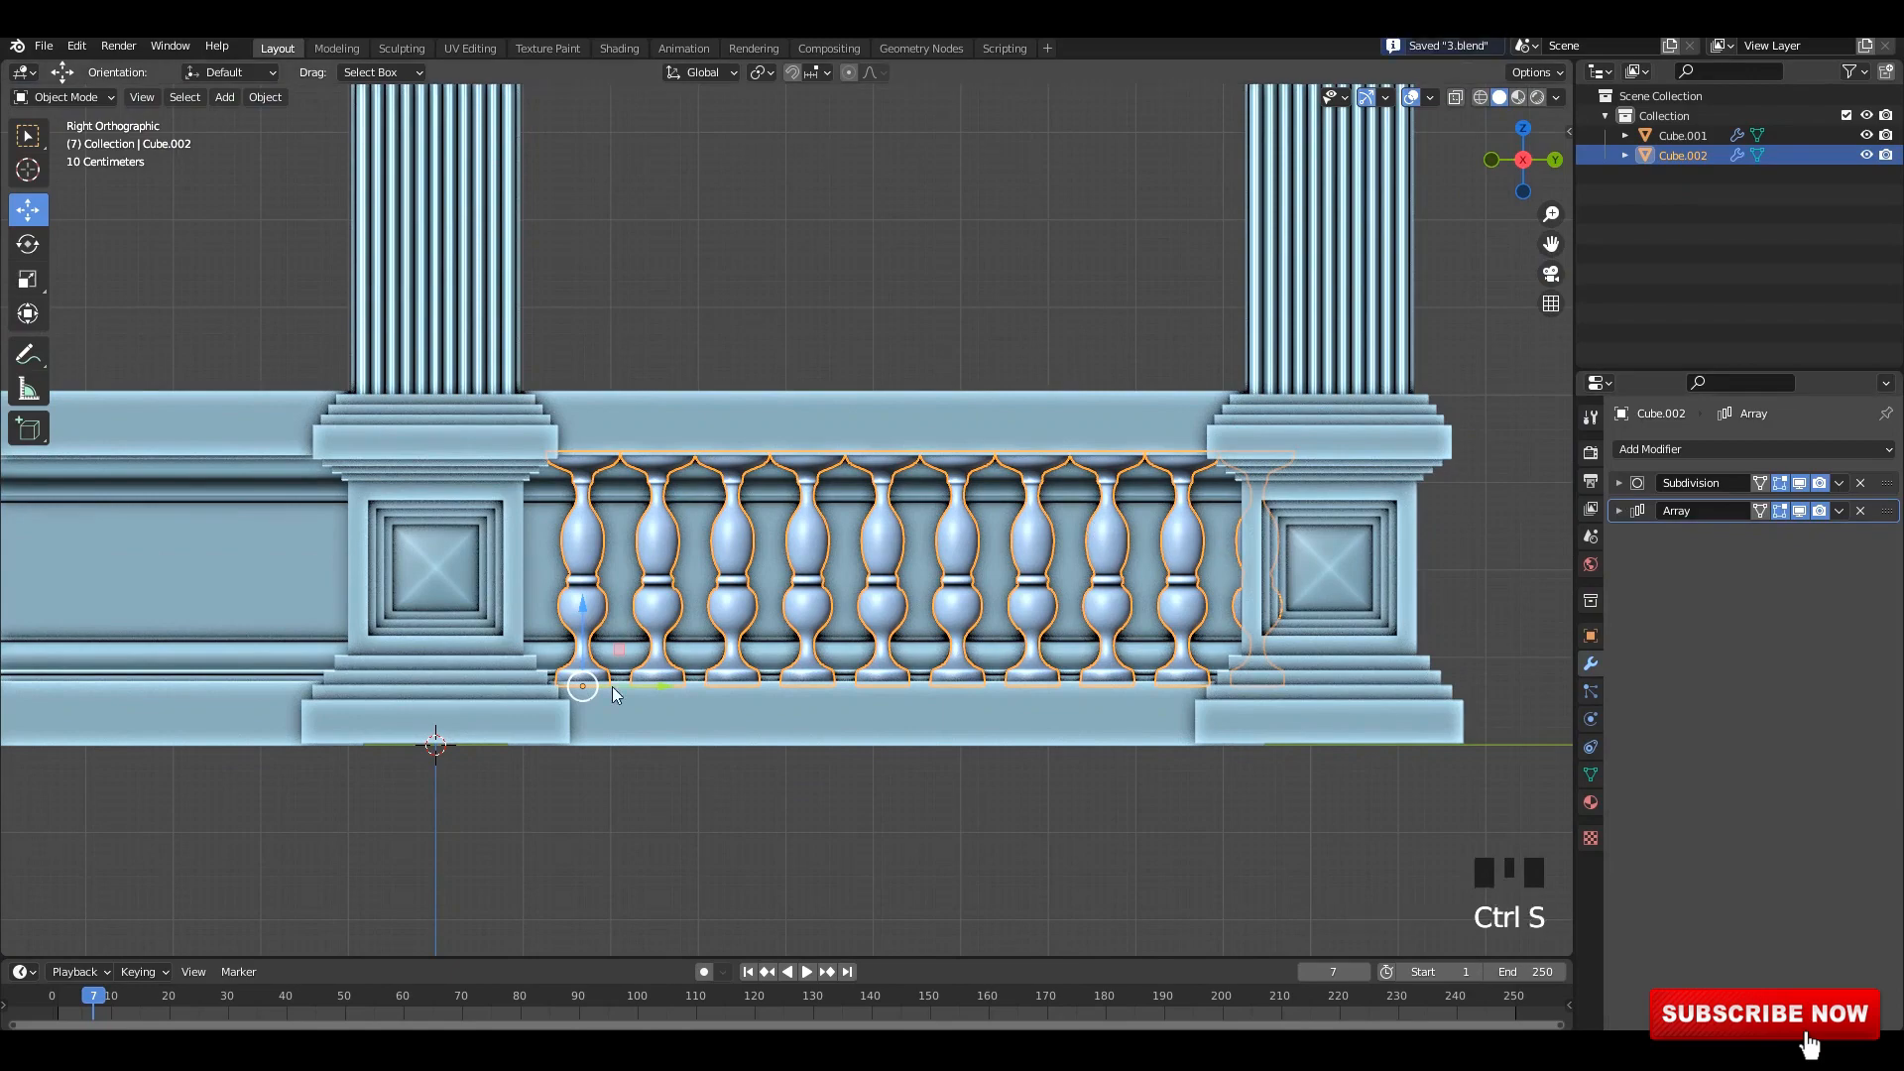
pyautogui.moveTo(611, 686)
pyautogui.mouseDown()
pyautogui.moveTo(585, 683)
pyautogui.moveTo(618, 681)
pyautogui.mouseUp()
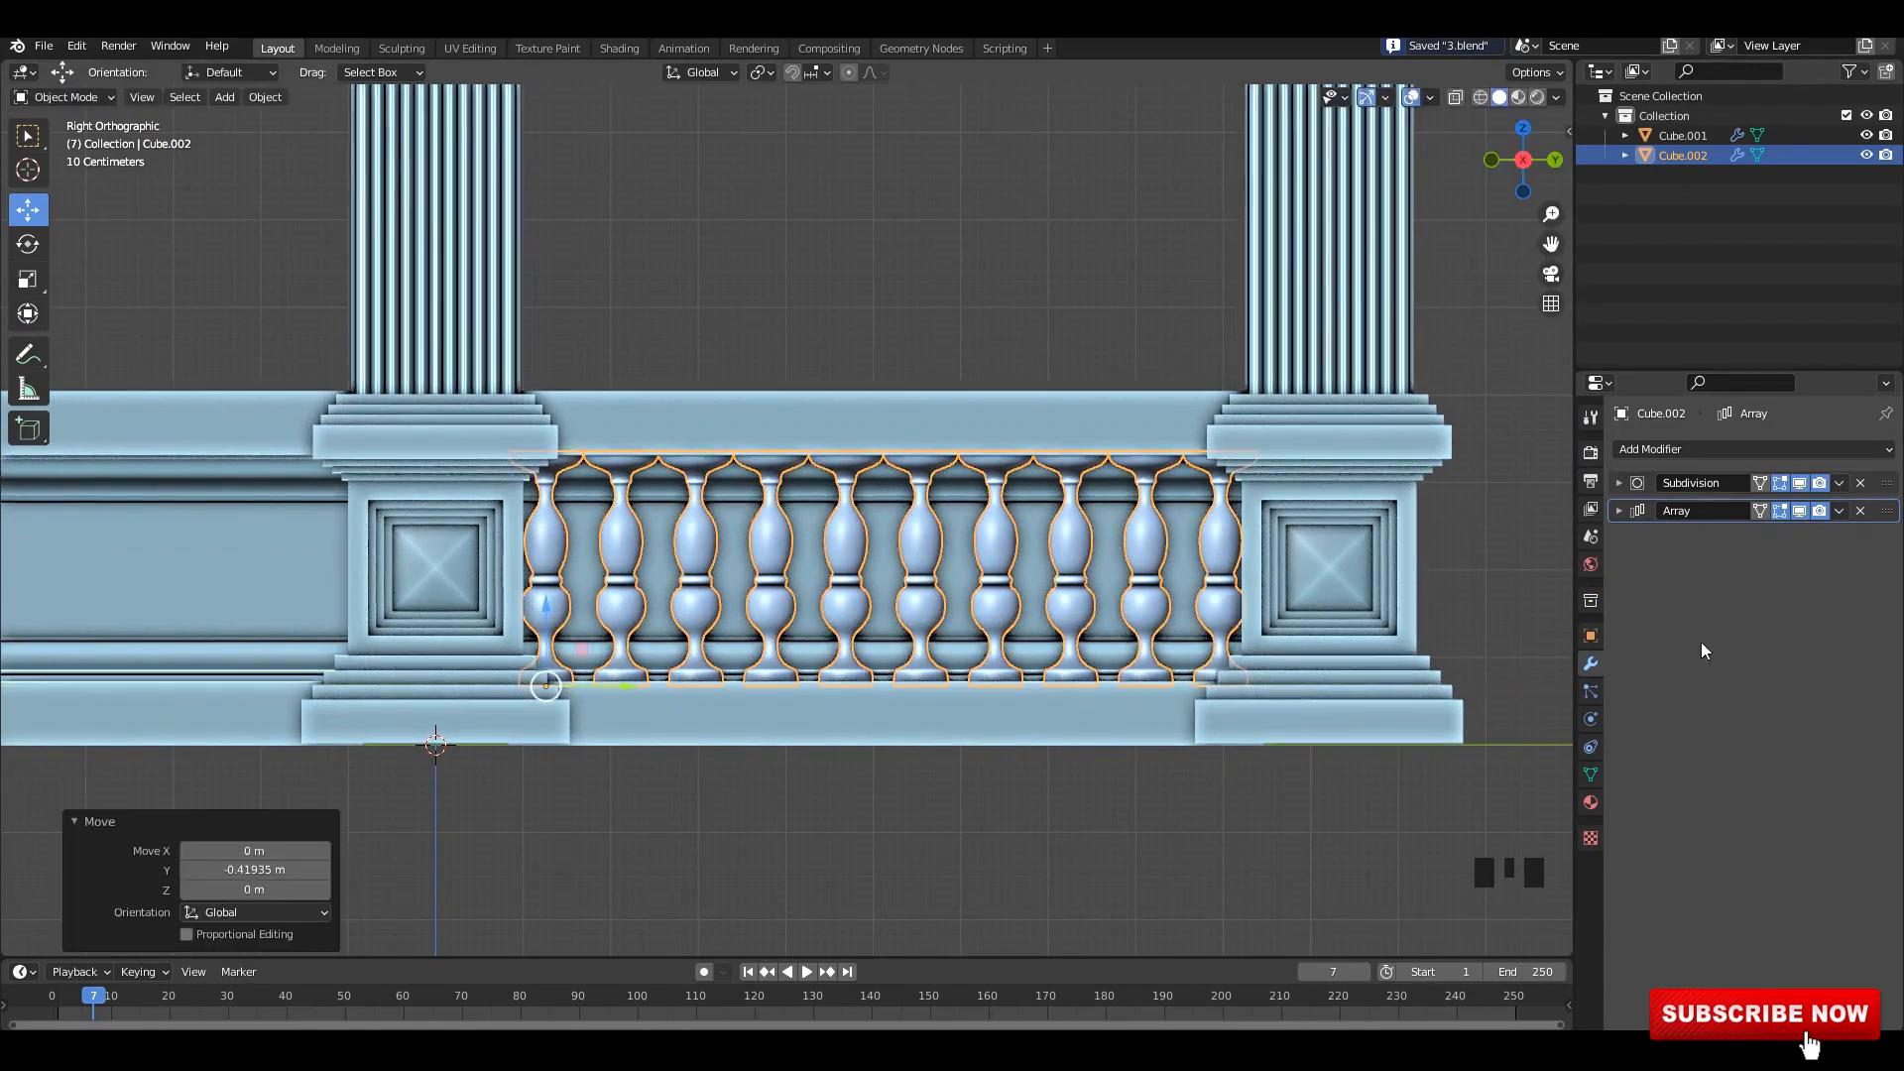
# - Set the array count to 9 and center the baluster row between the middle and right pedestals
pyautogui.click(1620, 511)
pyautogui.click(1730, 565)
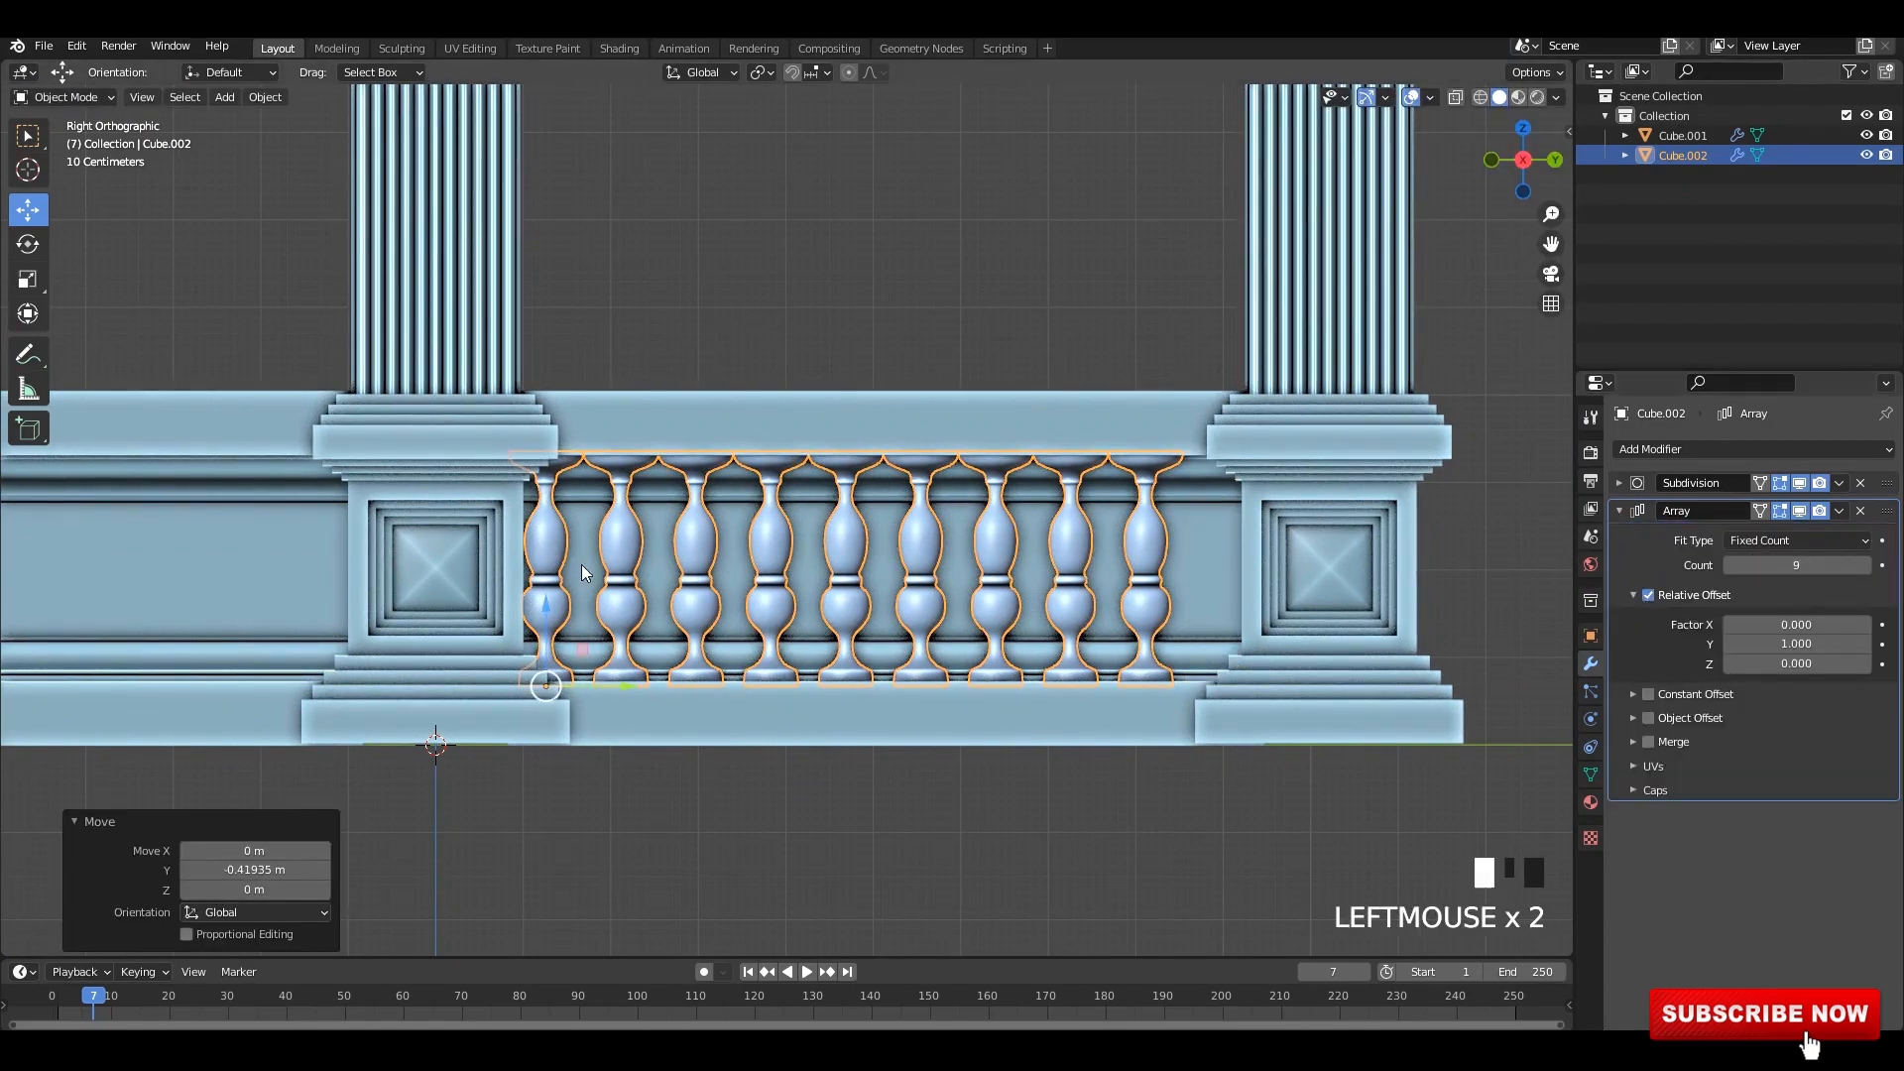
pyautogui.click(635, 686)
pyautogui.click(621, 682)
pyautogui.moveTo(622, 682); pyautogui.dragTo(669, 692)
pyautogui.scroll(-2, 669, 693)
# - Duplicate the baluster row, move the copy along Y to the low wall left of the middle pedestal, and save
pyautogui.hotkey('shift', 'd')
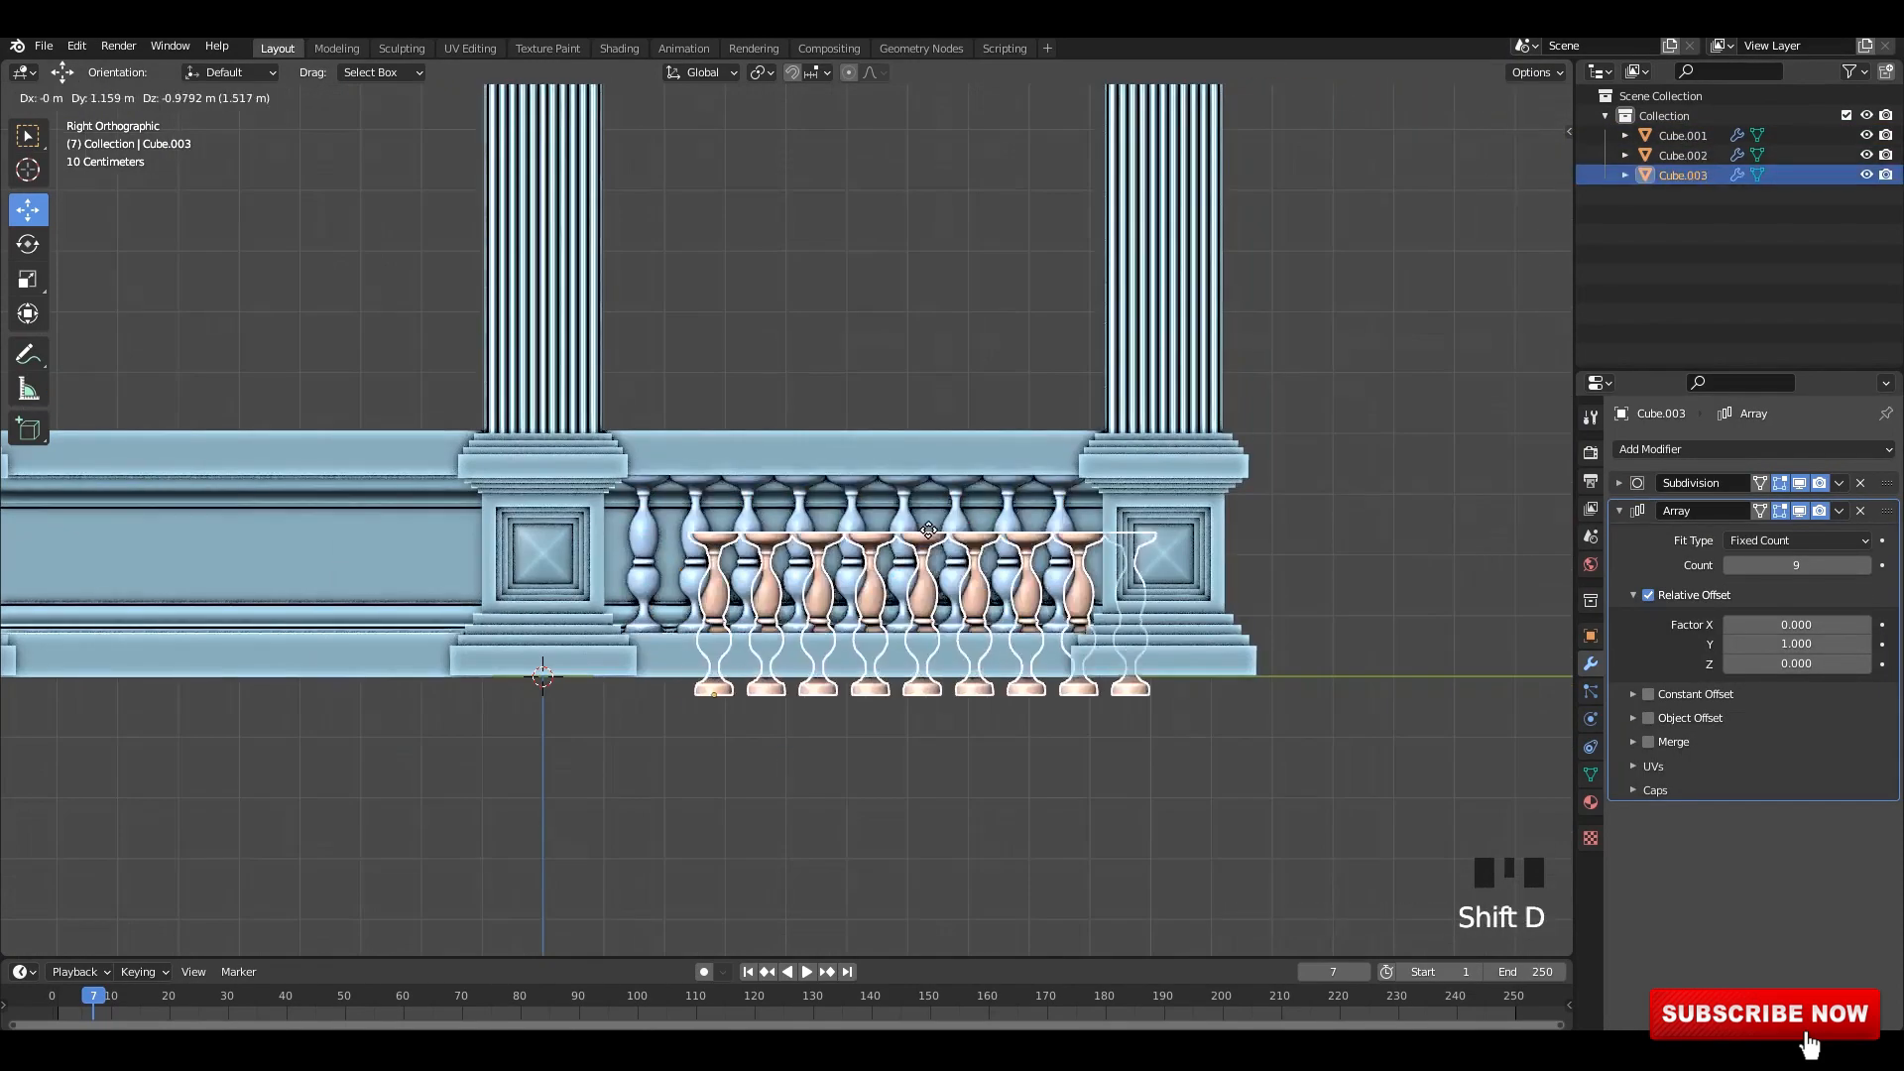
pyautogui.rightClick(823, 615)
pyautogui.hotkey('ctrl', 's')
pyautogui.keyDown('shift'); pyautogui.moveTo(823, 623); pyautogui.dragTo(1123, 633, button='middle'); pyautogui.keyUp('shift')
pyautogui.moveTo(1022, 645); pyautogui.dragTo(365, 559)
pyautogui.scroll(-2, 866, 722)
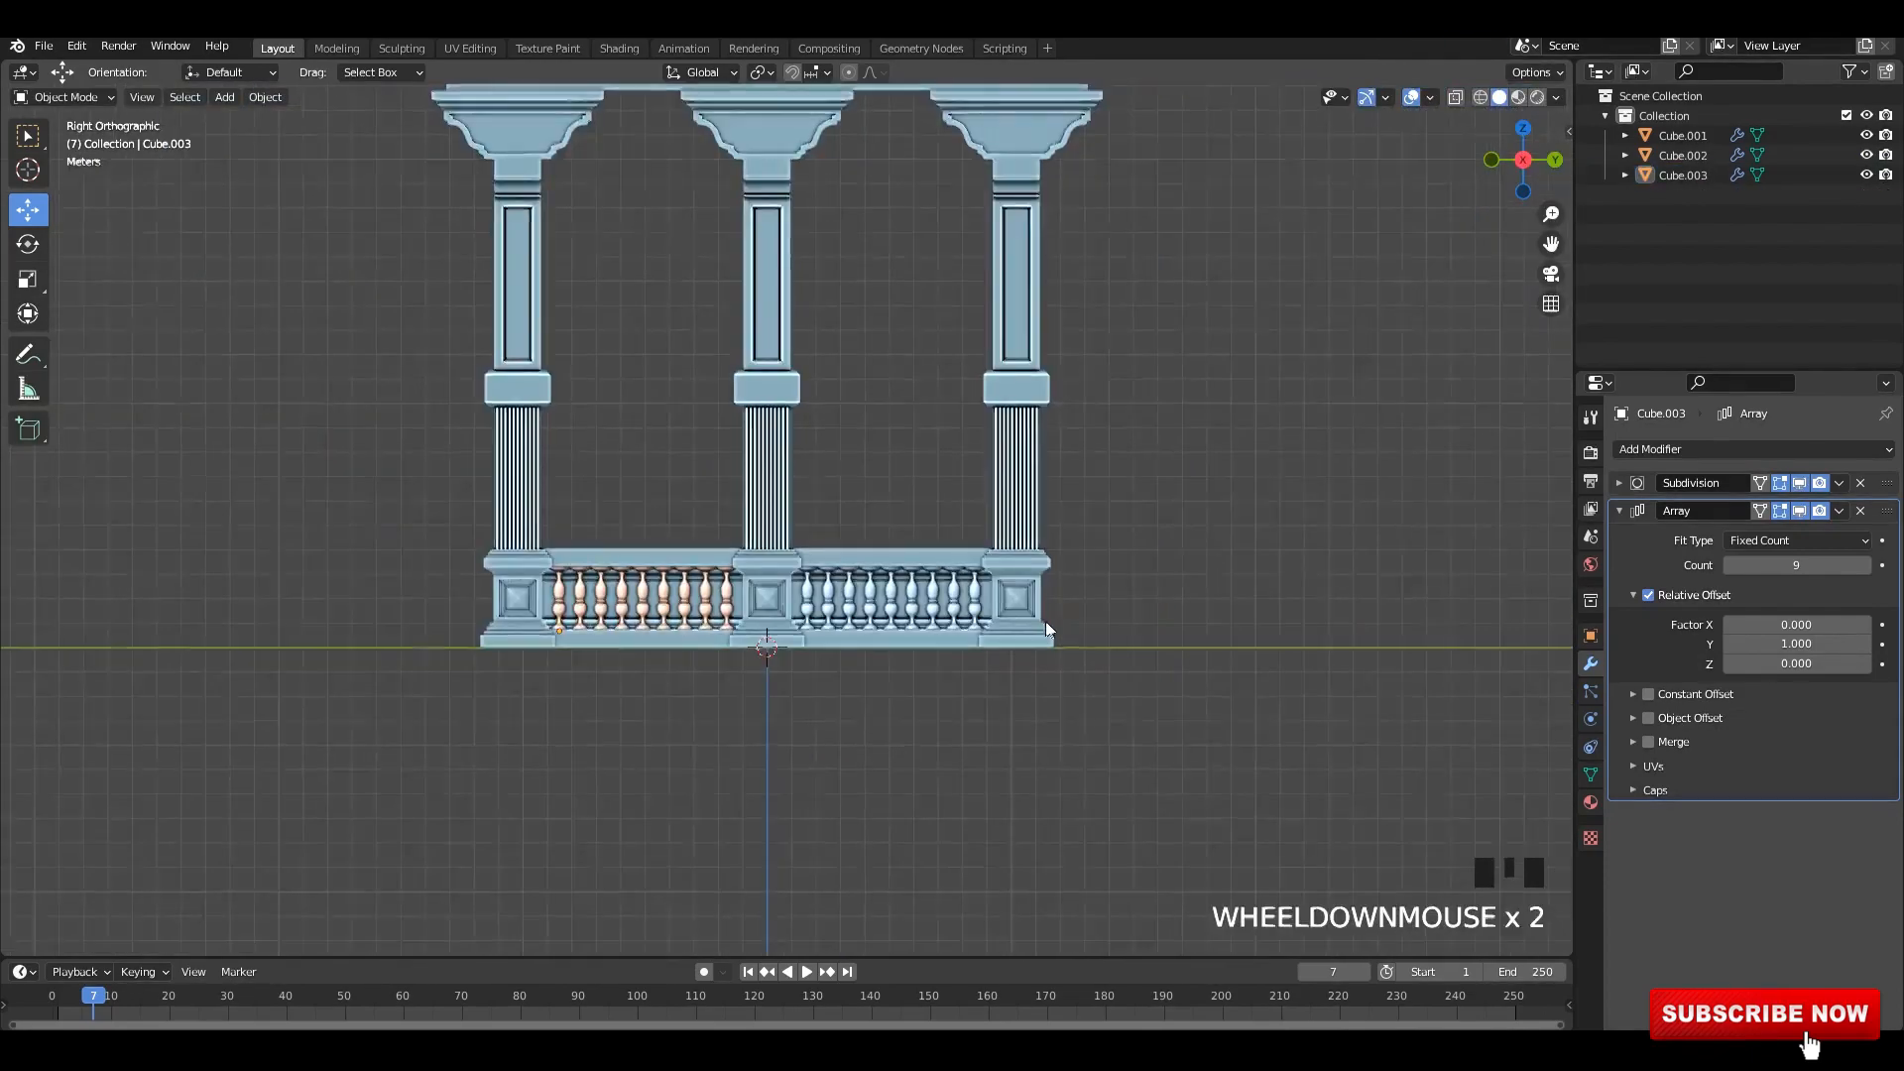
pyautogui.moveTo(1045, 621); pyautogui.dragTo(972, 580, button='middle')
pyautogui.hotkey('ctrl', 's')
pyautogui.scroll(-2, 1127, 591)
pyautogui.scroll(2, 988, 560)
pyautogui.scroll(-2, 1024, 569)
pyautogui.hotkey('ctrl', 's')
# - Duplicate in place the top face of the facade's right low wall
pyautogui.hotkey('shift', 'a')
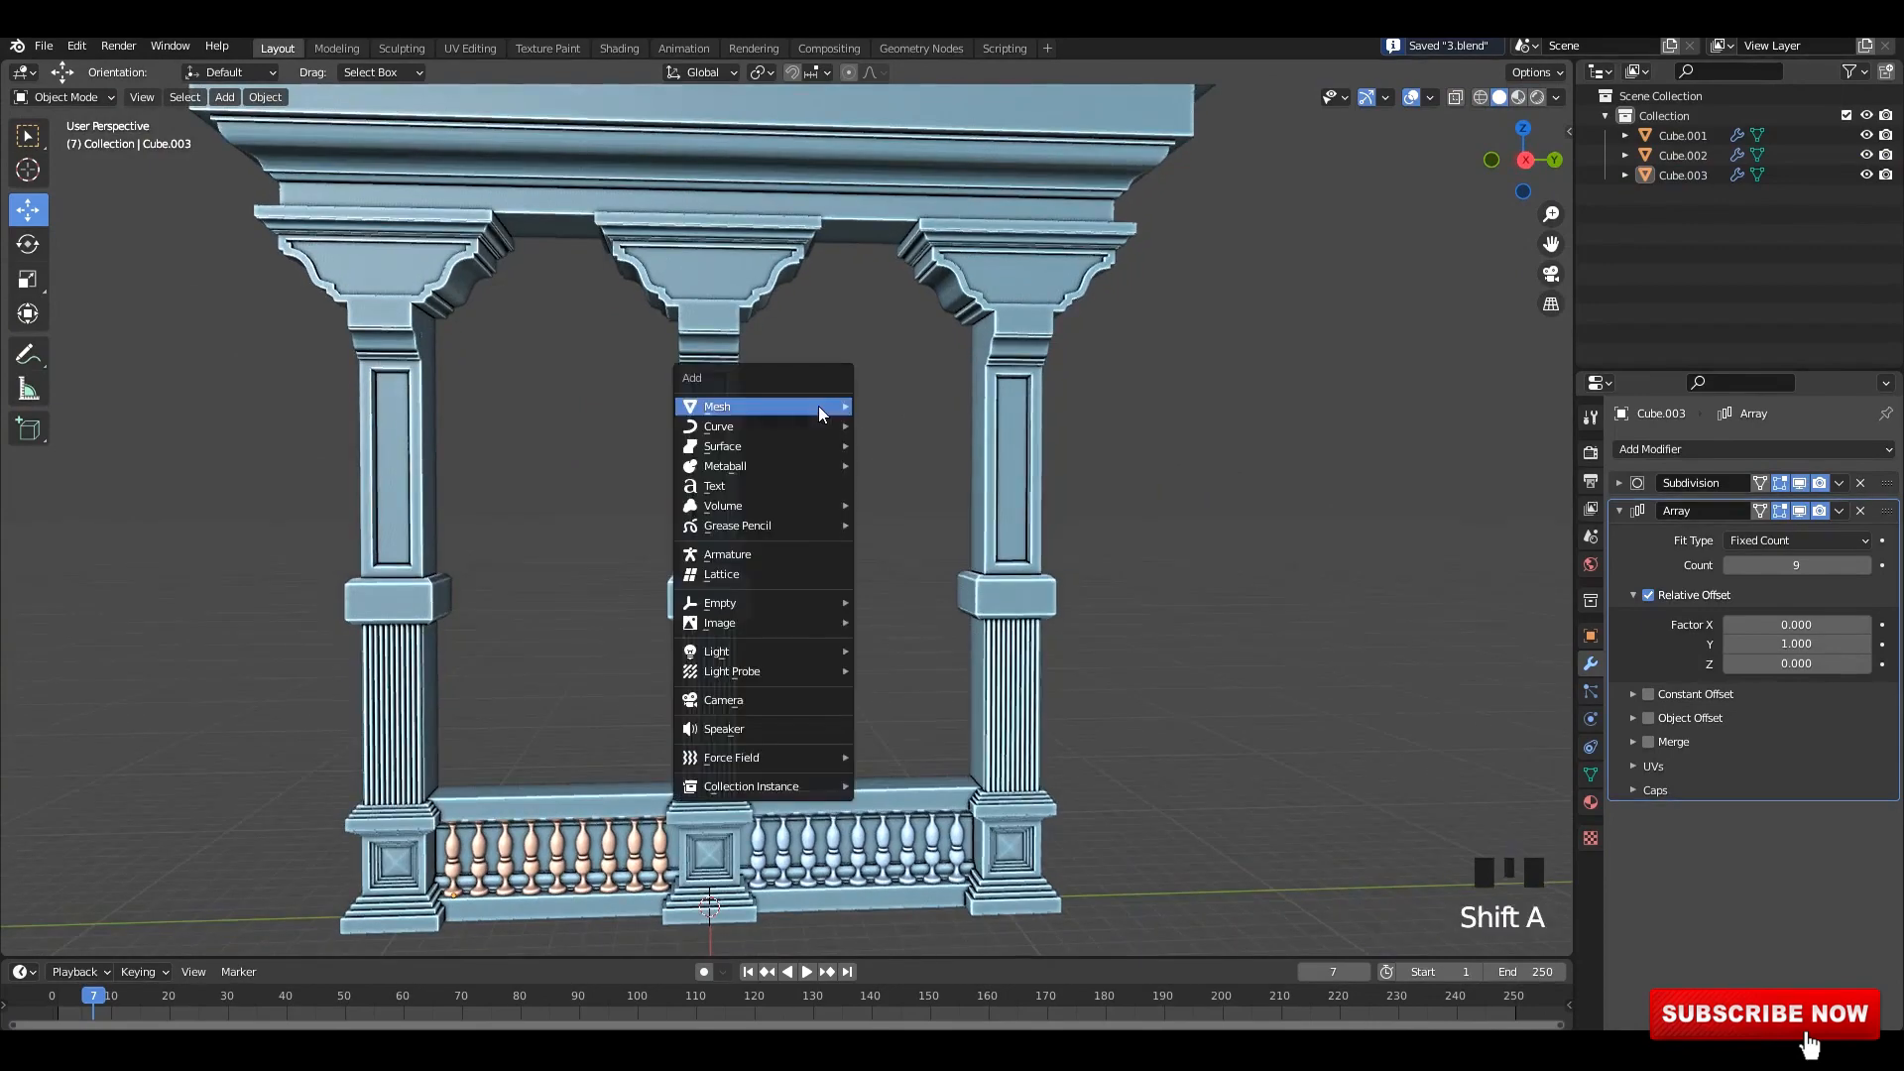
pyautogui.moveTo(818, 406)
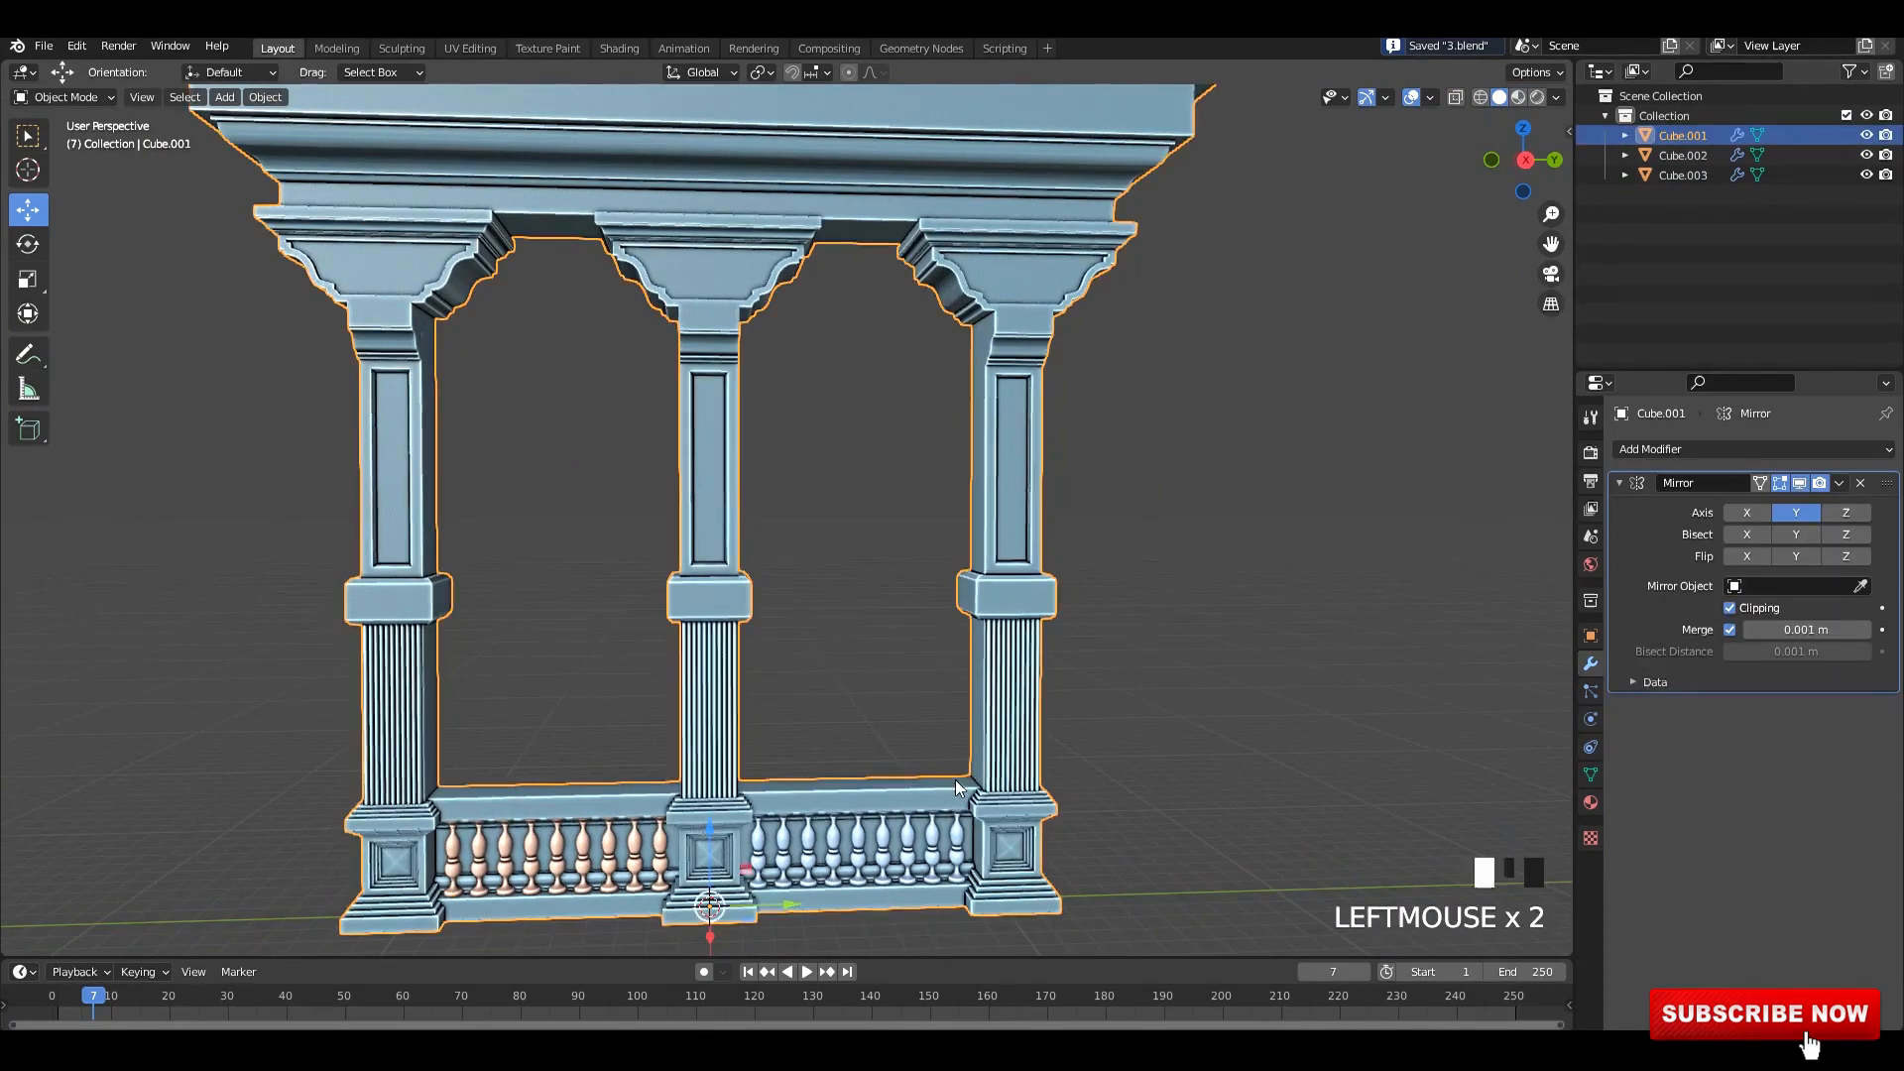
pyautogui.moveTo(955, 780); pyautogui.dragTo(904, 710, button='middle')
pyautogui.scroll(2, 895, 715)
pyautogui.click(900, 700)
pyautogui.hotkey('shift', 'd')
pyautogui.rightClick(903, 739)
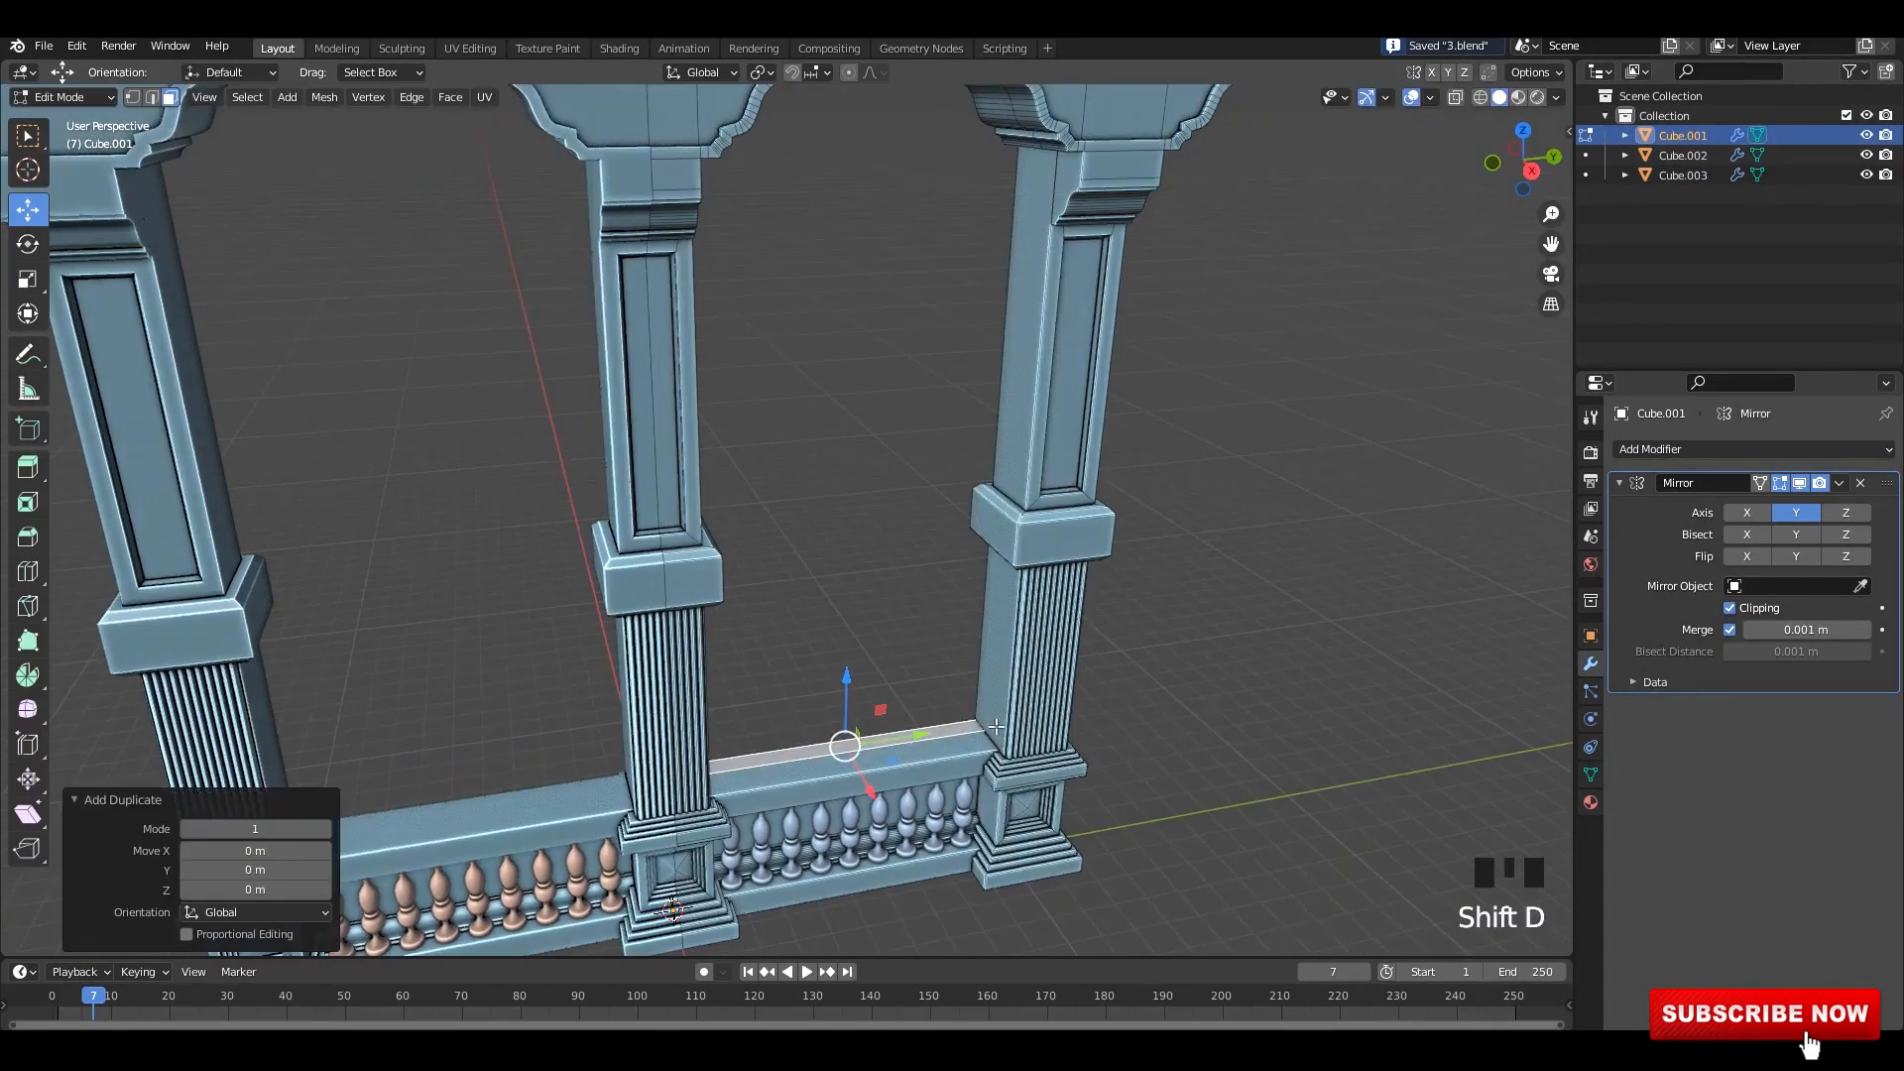
# - Extrude the duplicated face about 19 m upward to form a solid panel behind the columns, and save the file
pyautogui.press('KP_3')
pyautogui.hotkey('ctrl', 's')
pyautogui.scroll(-2, 903, 744)
pyautogui.press('e')
pyautogui.click(913, 309)
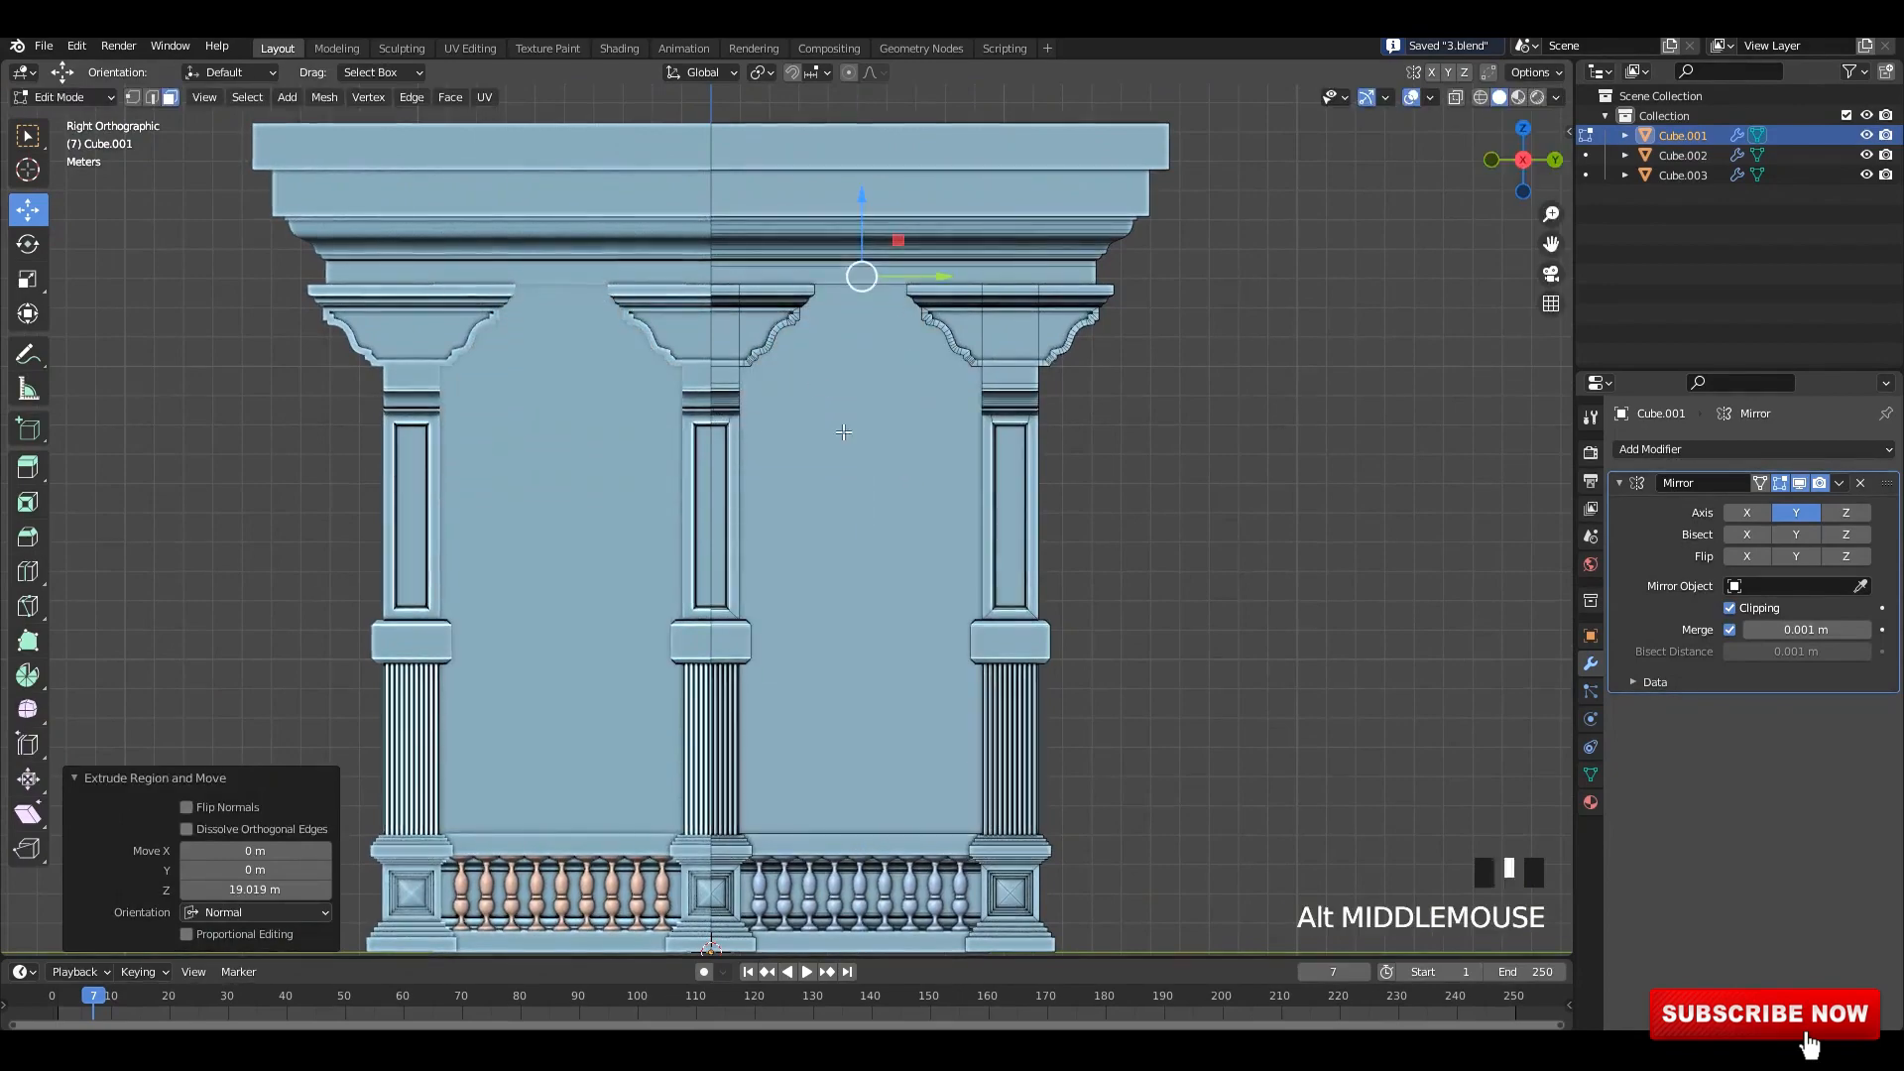
pyautogui.keyDown('alt'); pyautogui.moveTo(837, 427); pyautogui.dragTo(897, 446, button='middle'); pyautogui.keyUp('alt')
pyautogui.moveTo(897, 446); pyautogui.dragTo(1121, 501, button='middle')
pyautogui.moveTo(923, 506); pyautogui.dragTo(1379, 546, button='middle')
pyautogui.scroll(-3, 1053, 607)
pyautogui.press('Tab')
pyautogui.hotkey('ctrl', 's')
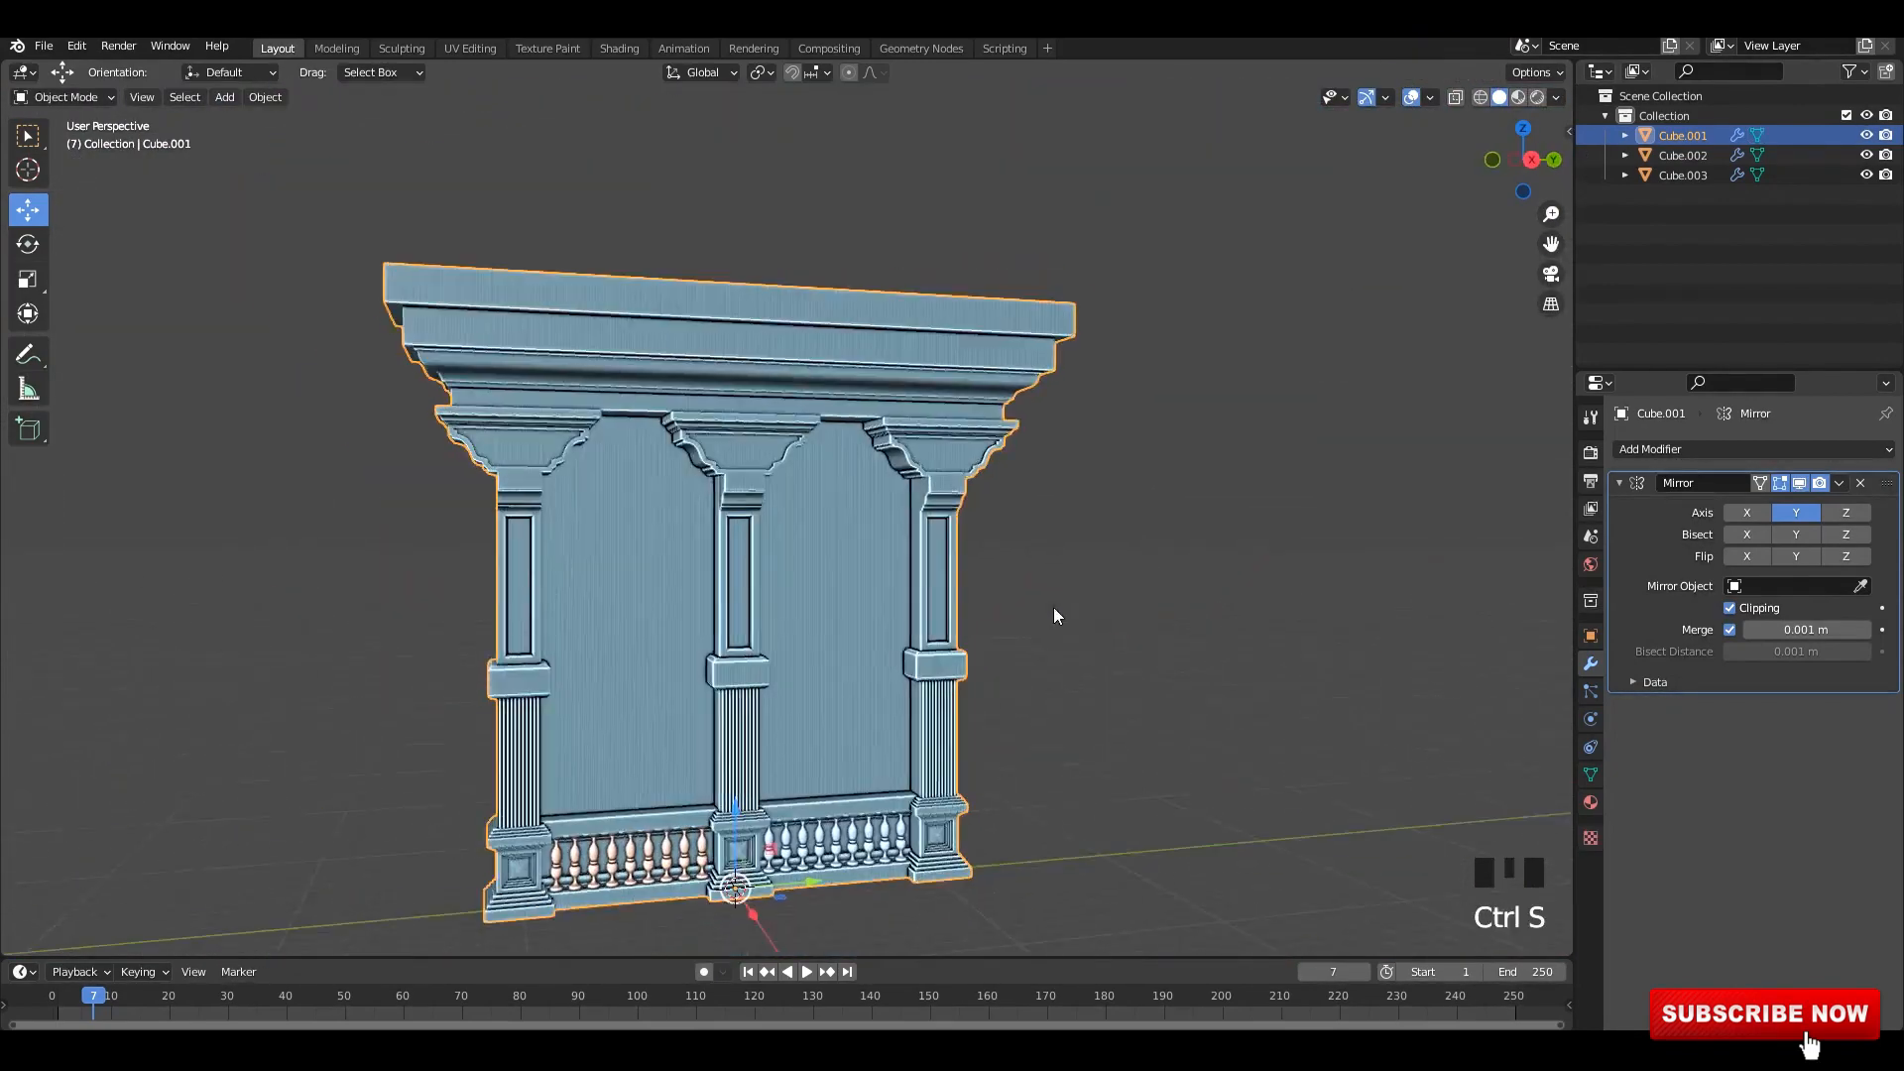
# - Duplicate the front face of the tall right wall panel and move the copy forward along X, clear of the facade
pyautogui.keyDown('shift'); pyautogui.moveTo(1053, 606); pyautogui.dragTo(1043, 544, button='middle'); pyautogui.keyUp('shift')
pyautogui.scroll(3, 1043, 545)
pyautogui.press('Tab')
pyautogui.press('Tab')
pyautogui.press('Tab')
pyautogui.click(893, 531)
pyautogui.moveTo(892, 531); pyautogui.dragTo(954, 570, button='middle')
pyautogui.hotkey('shift', 'd')
pyautogui.rightClick(922, 567)
pyautogui.hotkey('ctrl', 's')
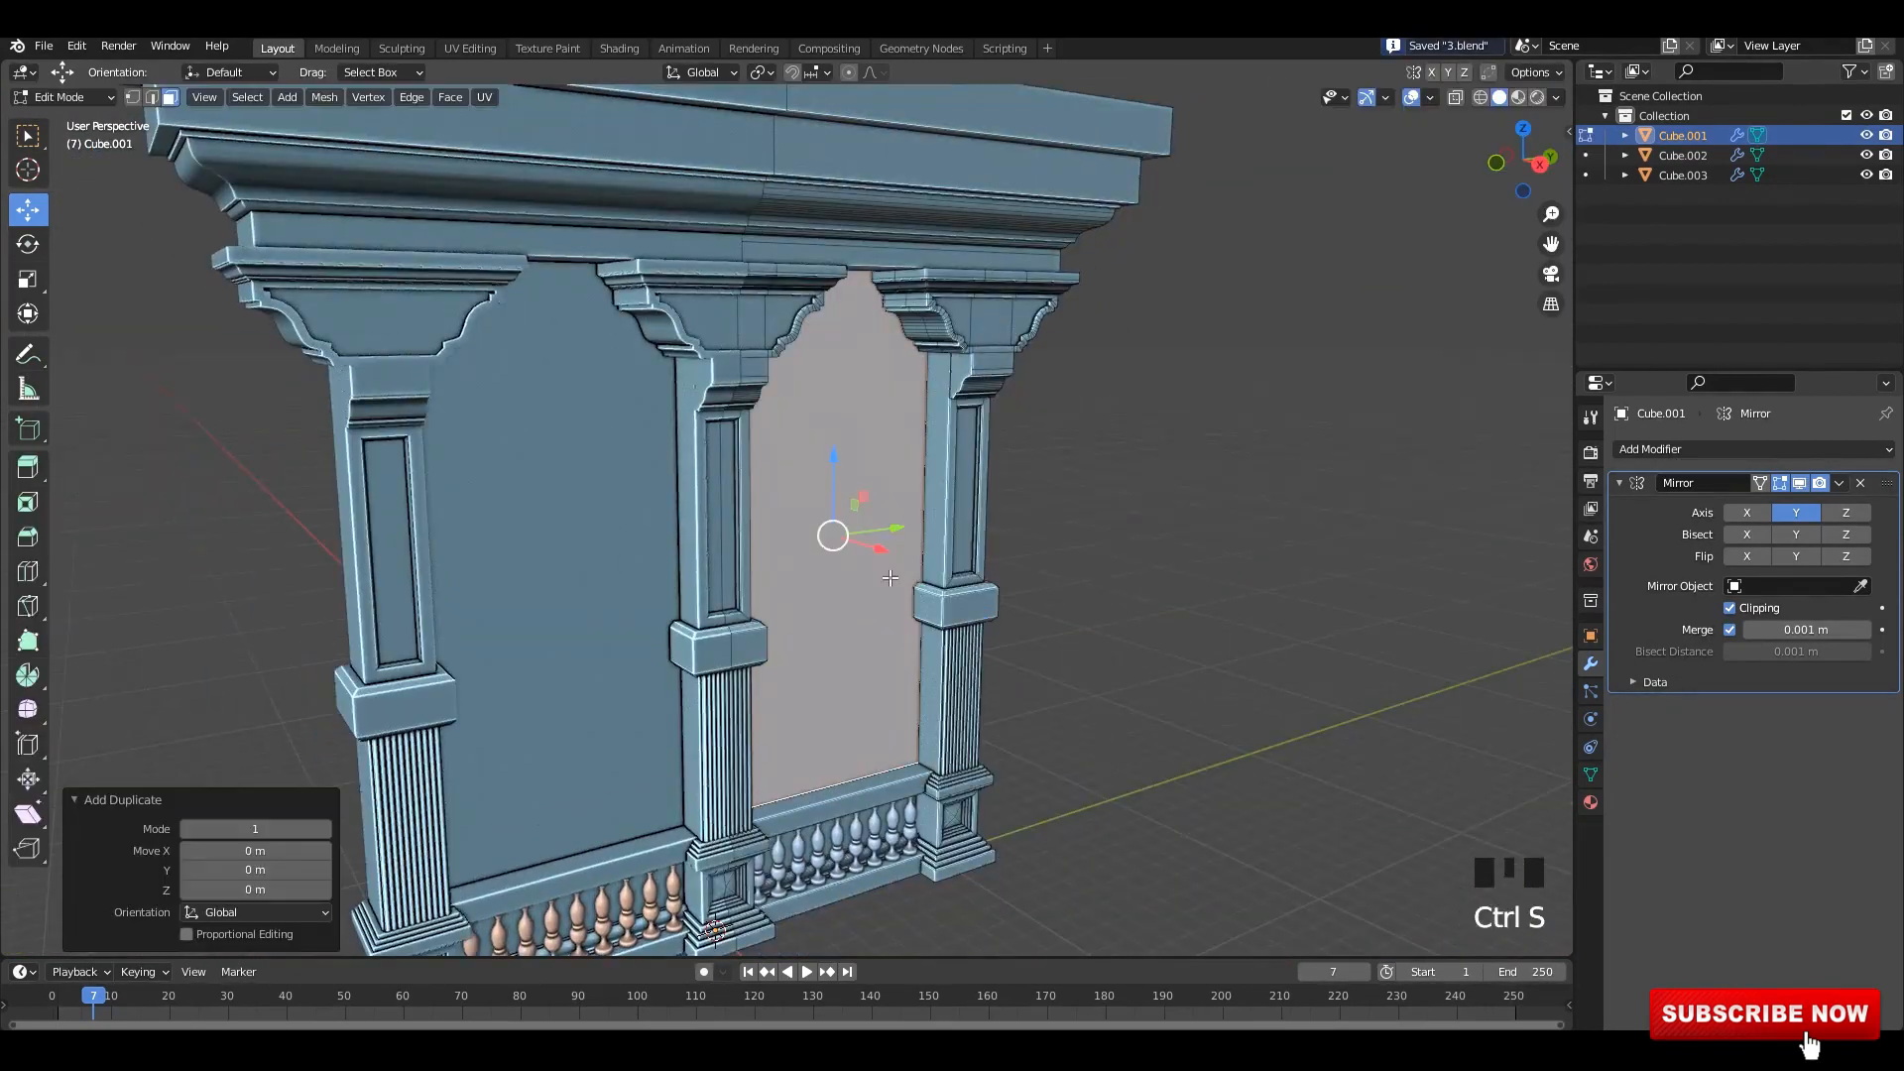
pyautogui.moveTo(902, 561); pyautogui.dragTo(1051, 654)
pyautogui.scroll(-2, 1003, 591)
pyautogui.moveTo(1066, 566); pyautogui.dragTo(1071, 634, button='middle')
# - Bevel the copied face's two upper corner vertices by 4.38 m with 20 segments and a superellipse profile
pyautogui.press('1')
pyautogui.click(812, 439)
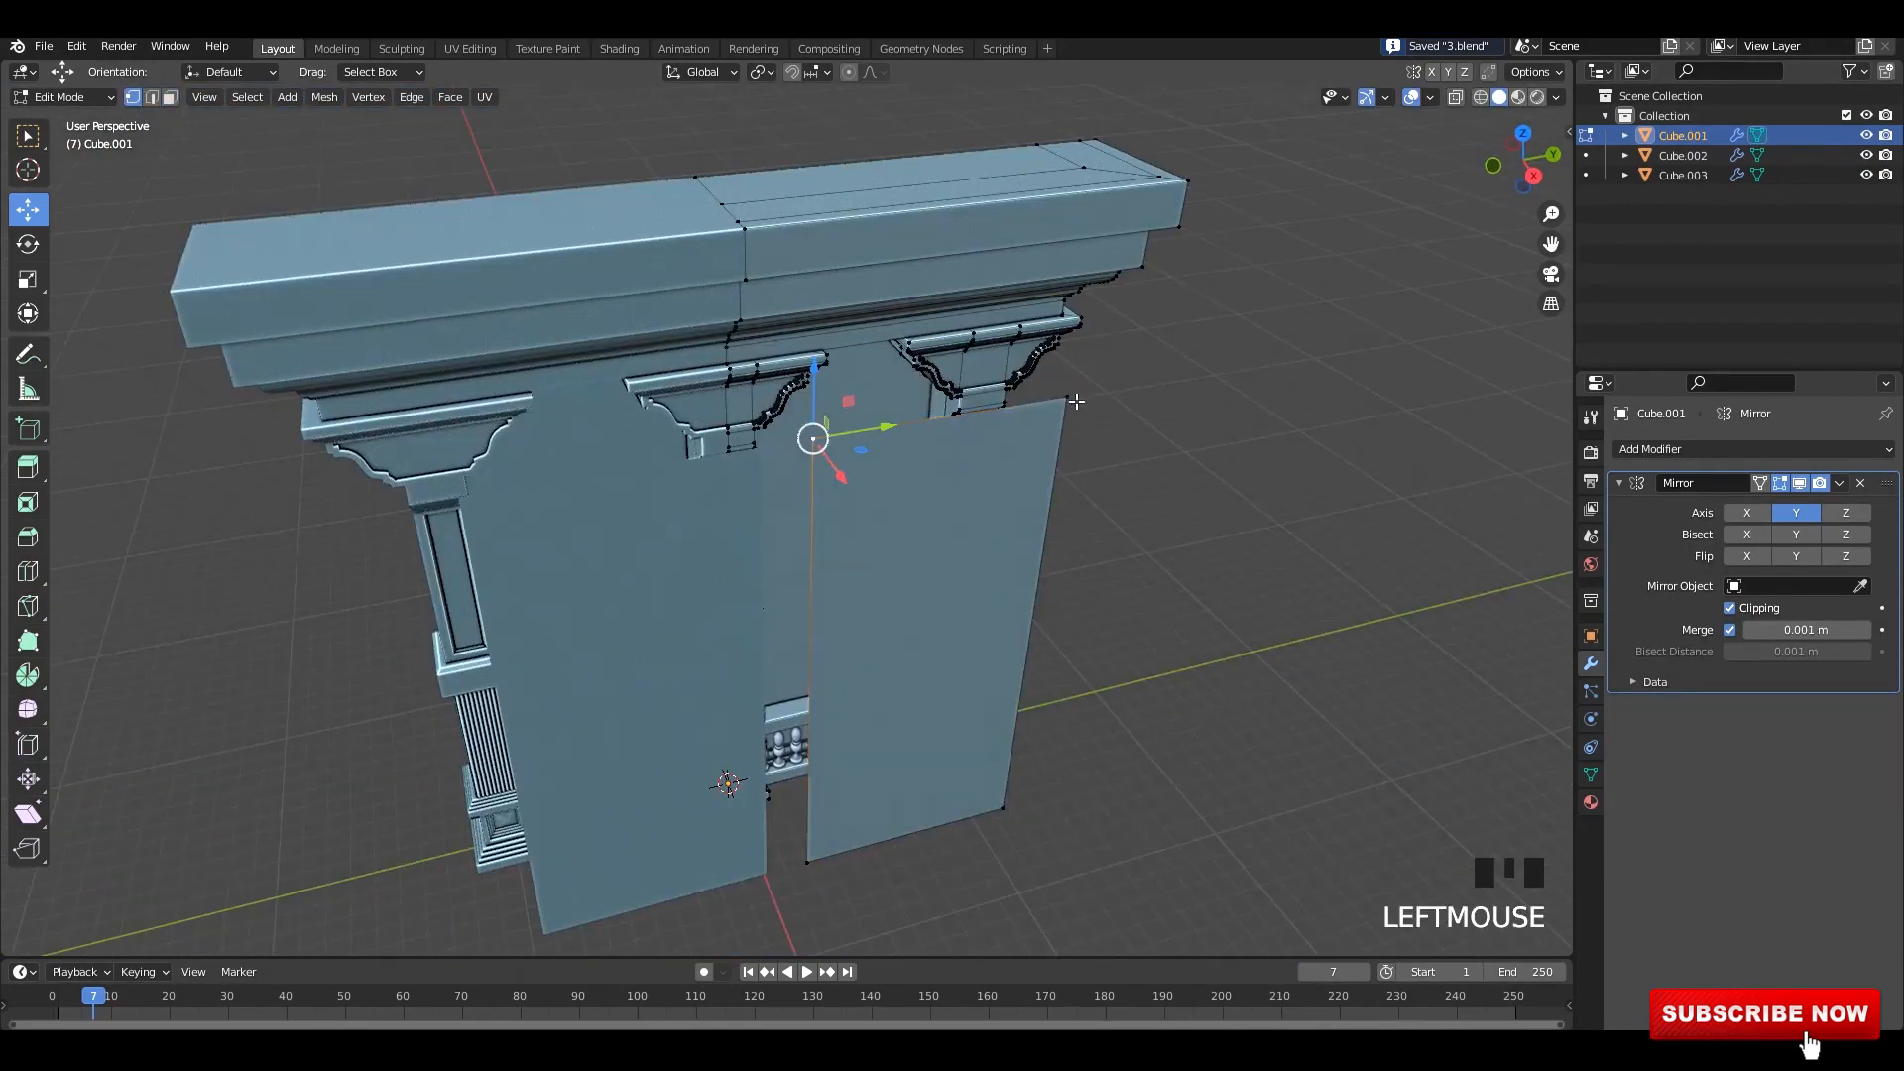
pyautogui.keyDown('shift'); pyautogui.click(1070, 400); pyautogui.keyUp('shift')
pyautogui.moveTo(1089, 490); pyautogui.dragTo(1103, 514, button='middle')
pyautogui.click(1368, 546)
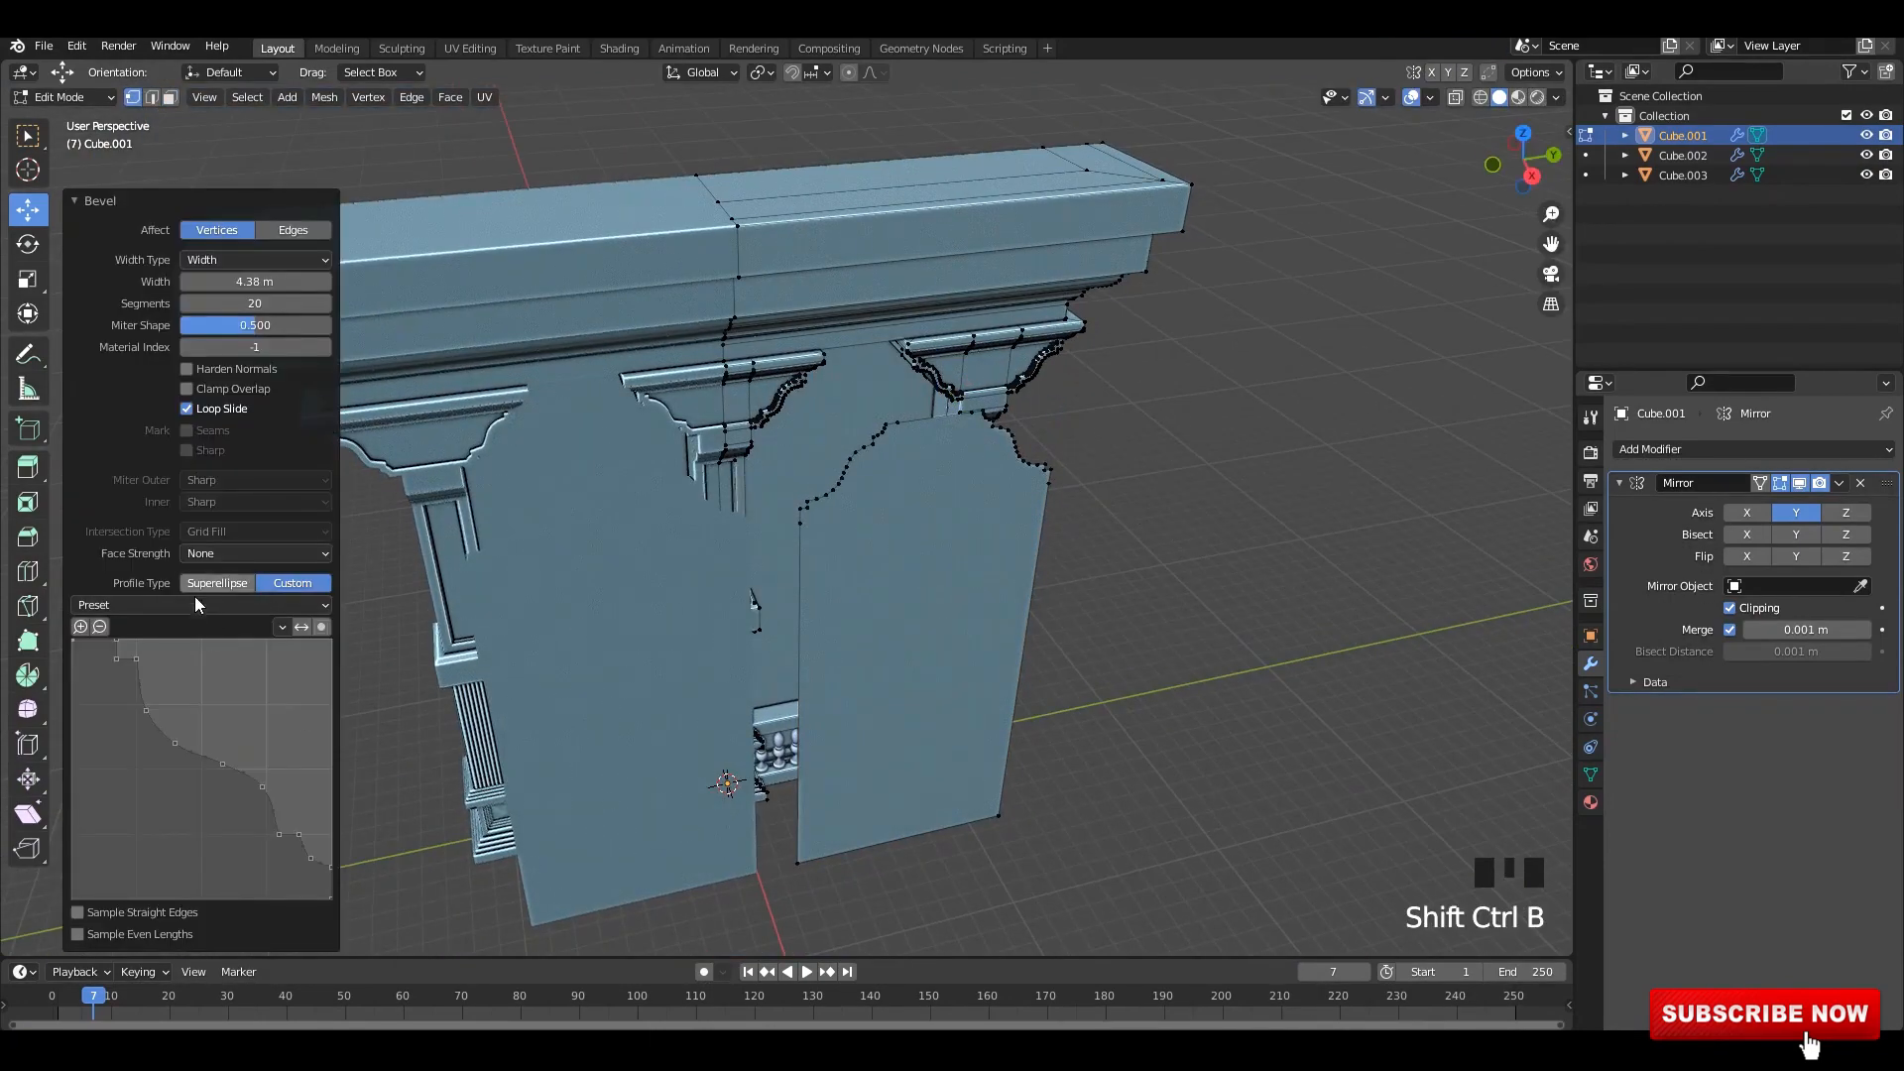
pyautogui.click(205, 585)
# - Undo the last corner bevel and bevel the same two vertices wider to form a rounded arch top
pyautogui.scroll(3, 969, 526)
pyautogui.keyDown('shift'); pyautogui.moveTo(992, 476); pyautogui.dragTo(1048, 495, button='middle'); pyautogui.keyUp('shift')
pyautogui.hotkey('ctrl', 'z')
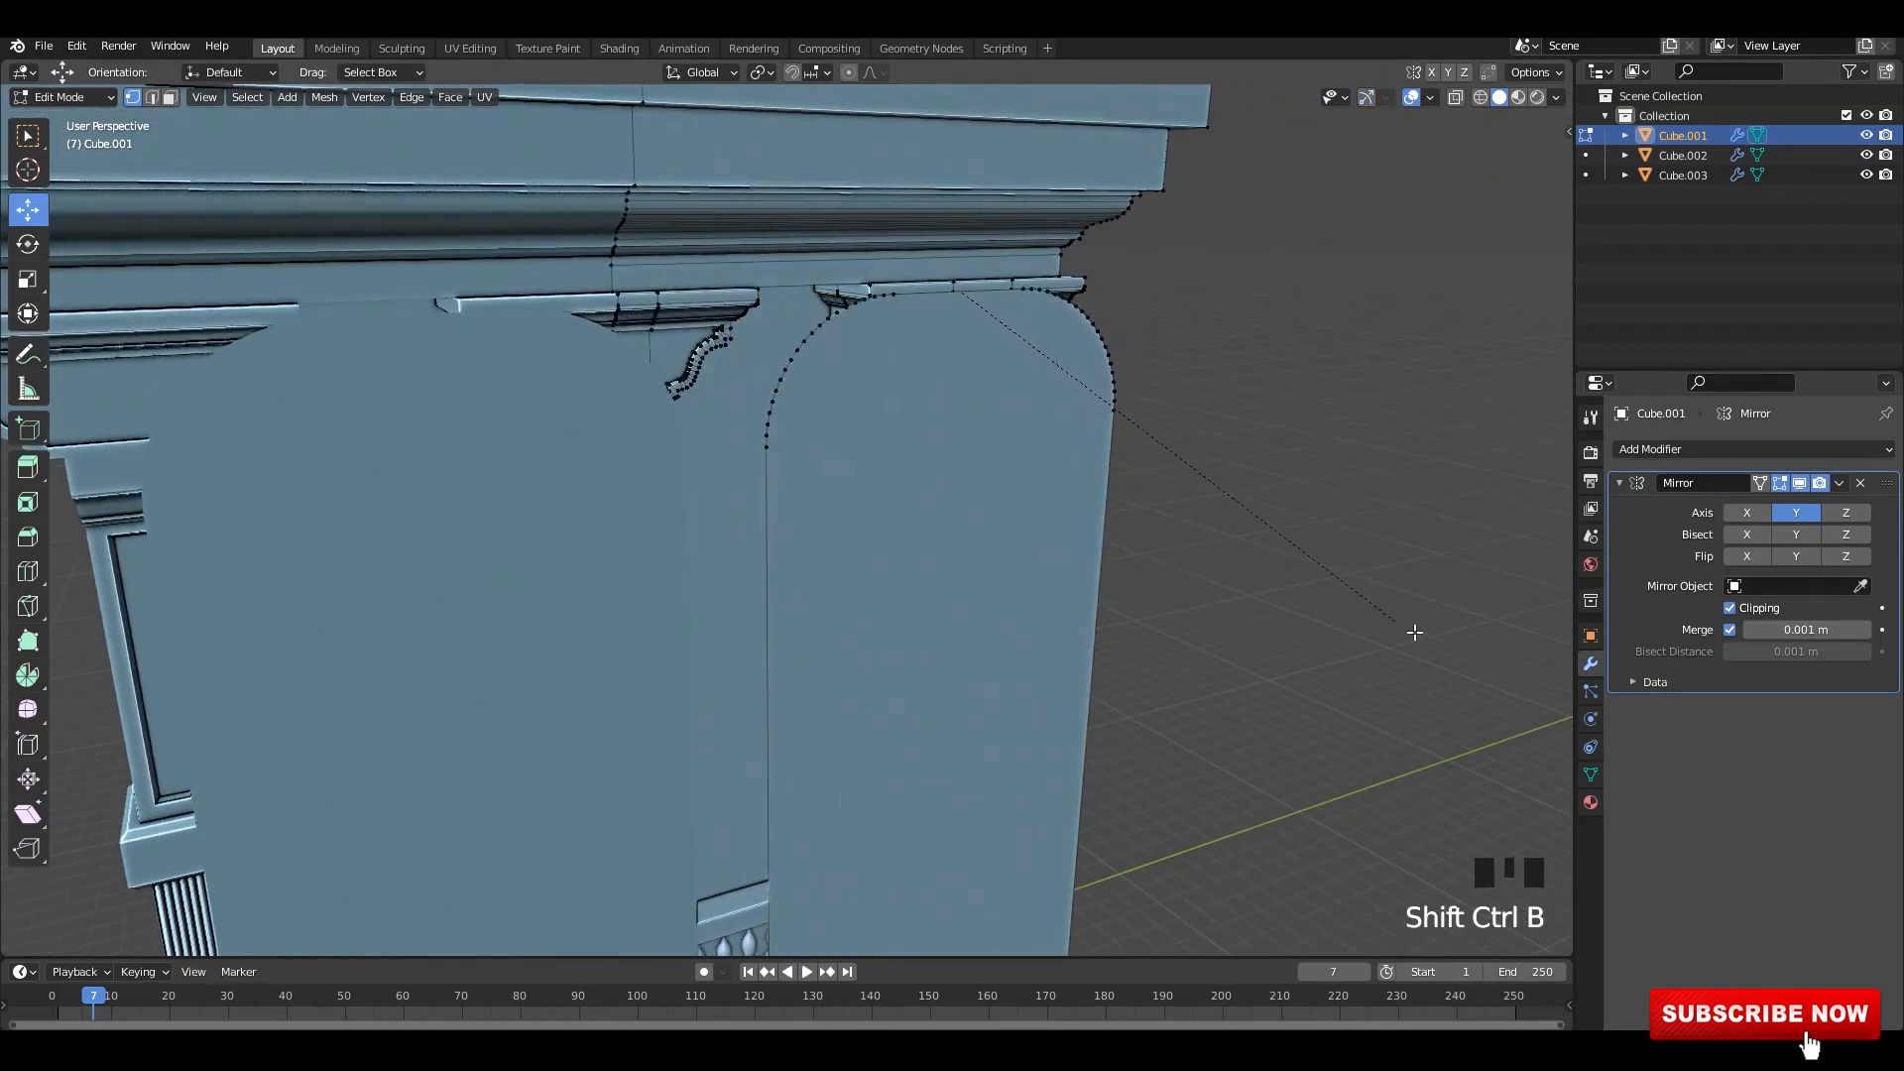
pyautogui.click(1480, 661)
pyautogui.moveTo(1011, 531); pyautogui.dragTo(1008, 569, button='middle')
pyautogui.press('Tab')
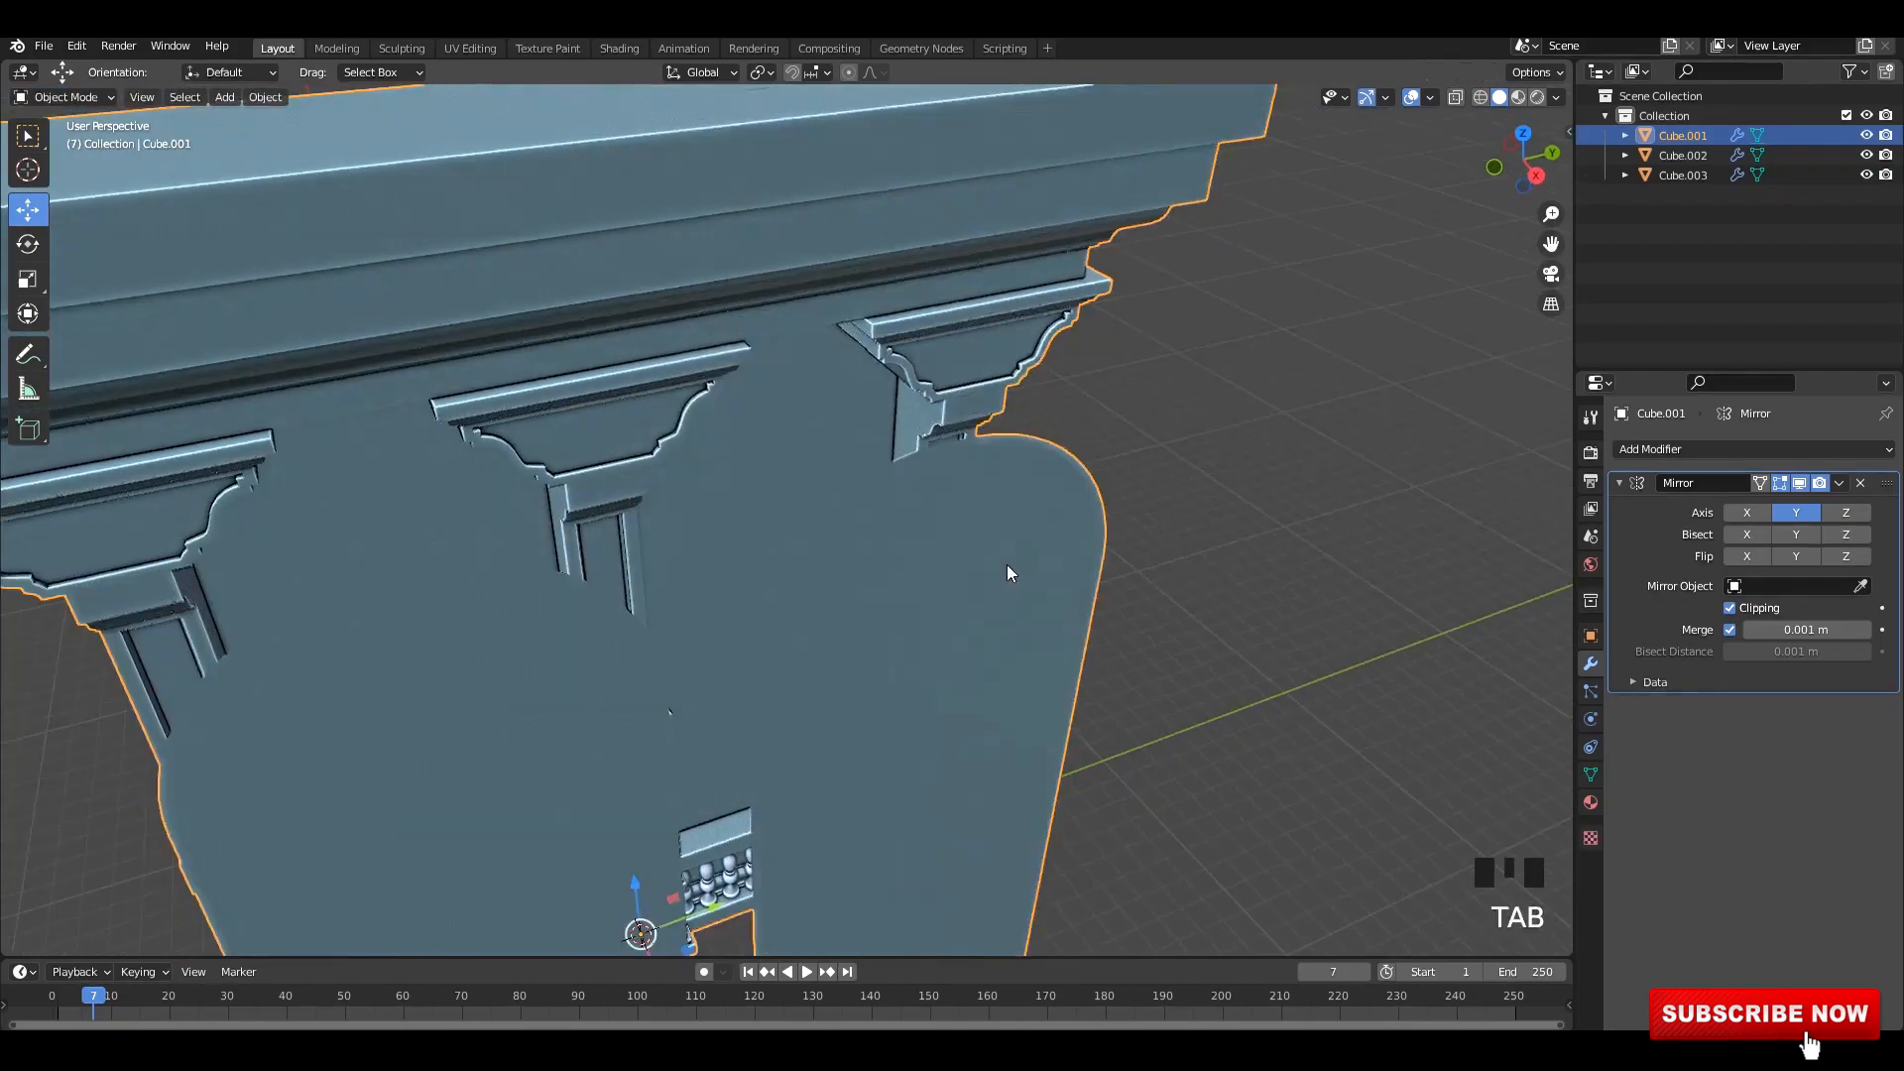
# - Extrude the whole arched face about 1.45 m to turn it into a thick arched block
pyautogui.press('Tab')
pyautogui.click(1097, 488)
pyautogui.press('i')
pyautogui.click(1099, 498)
pyautogui.press('l')
pyautogui.scroll(-4, 1099, 498)
pyautogui.moveTo(1086, 504); pyautogui.dragTo(954, 565, button='middle')
pyautogui.press('e')
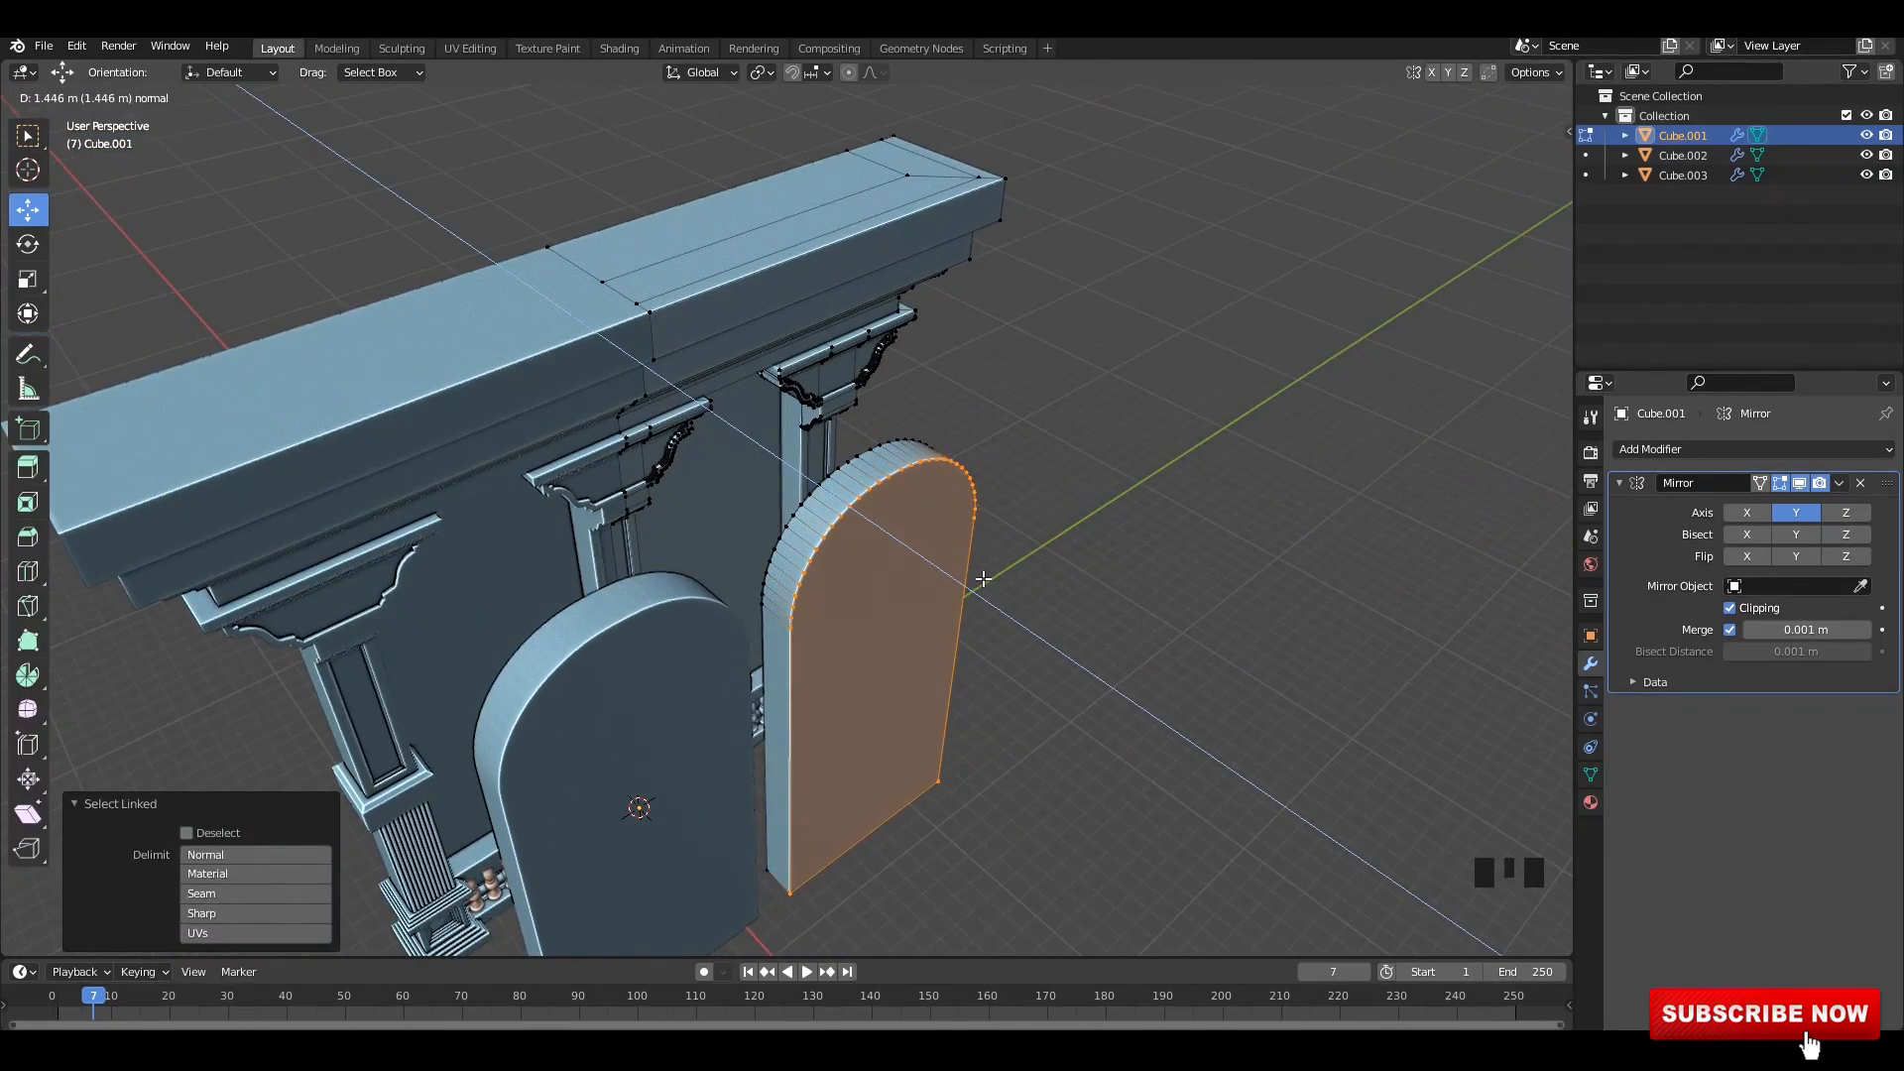
pyautogui.click(983, 578)
# - Move the arched block along X back against the wall panel, scale it to 0.779, and save
pyautogui.scroll(-4, 939, 508)
pyautogui.keyDown('alt'); pyautogui.moveTo(938, 507); pyautogui.dragTo(813, 544, button='middle'); pyautogui.keyUp('alt')
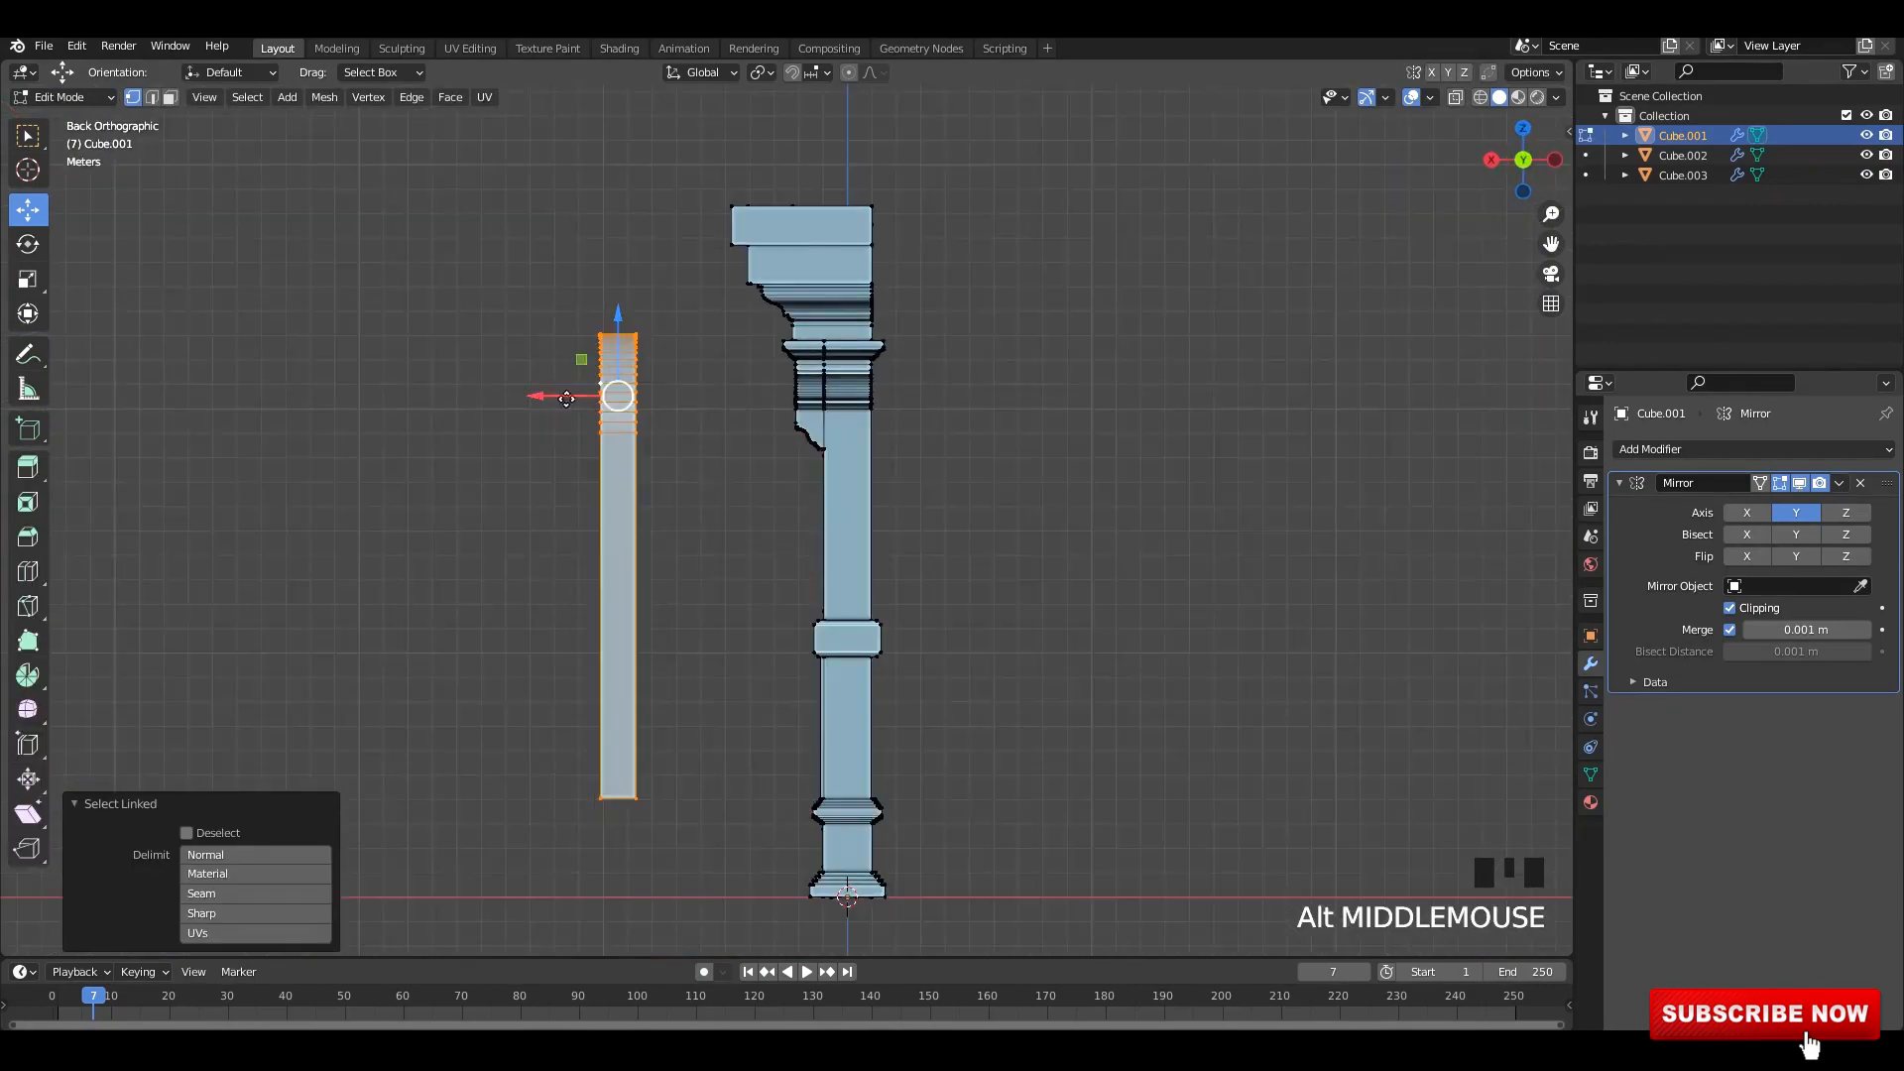
pyautogui.moveTo(567, 399); pyautogui.dragTo(776, 416)
pyautogui.scroll(3, 816, 480)
pyautogui.moveTo(776, 417); pyautogui.dragTo(842, 501, button='middle')
pyautogui.press('s')
pyautogui.click(1066, 640)
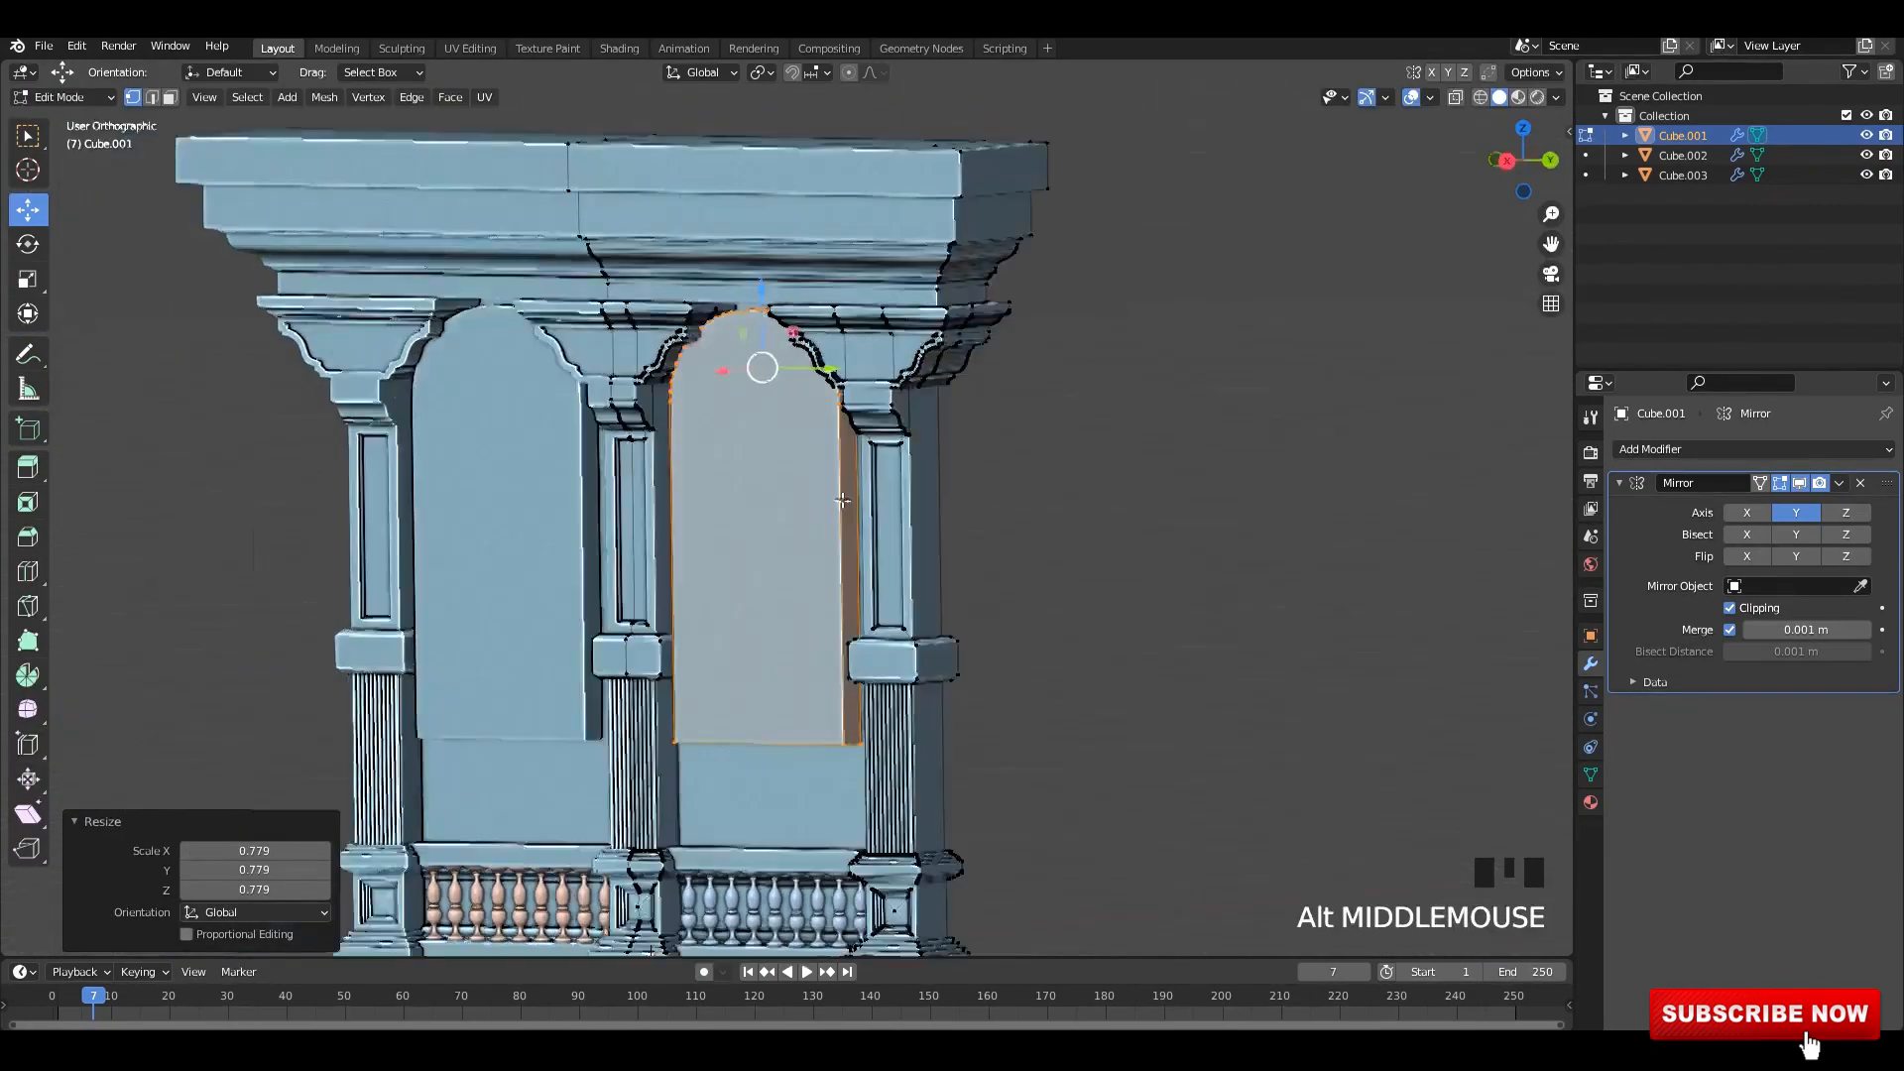
pyautogui.hotkey('ctrl', 's')
# - Center the arched block between the columns by lowering it about 3.6 m, raising it about 1.4 m and adjusting its scale, and save
pyautogui.moveTo(728, 303); pyautogui.dragTo(738, 413)
pyautogui.keyDown('shift'); pyautogui.moveTo(997, 516); pyautogui.dragTo(1078, 476, button='middle'); pyautogui.keyUp('shift')
pyautogui.press('s')
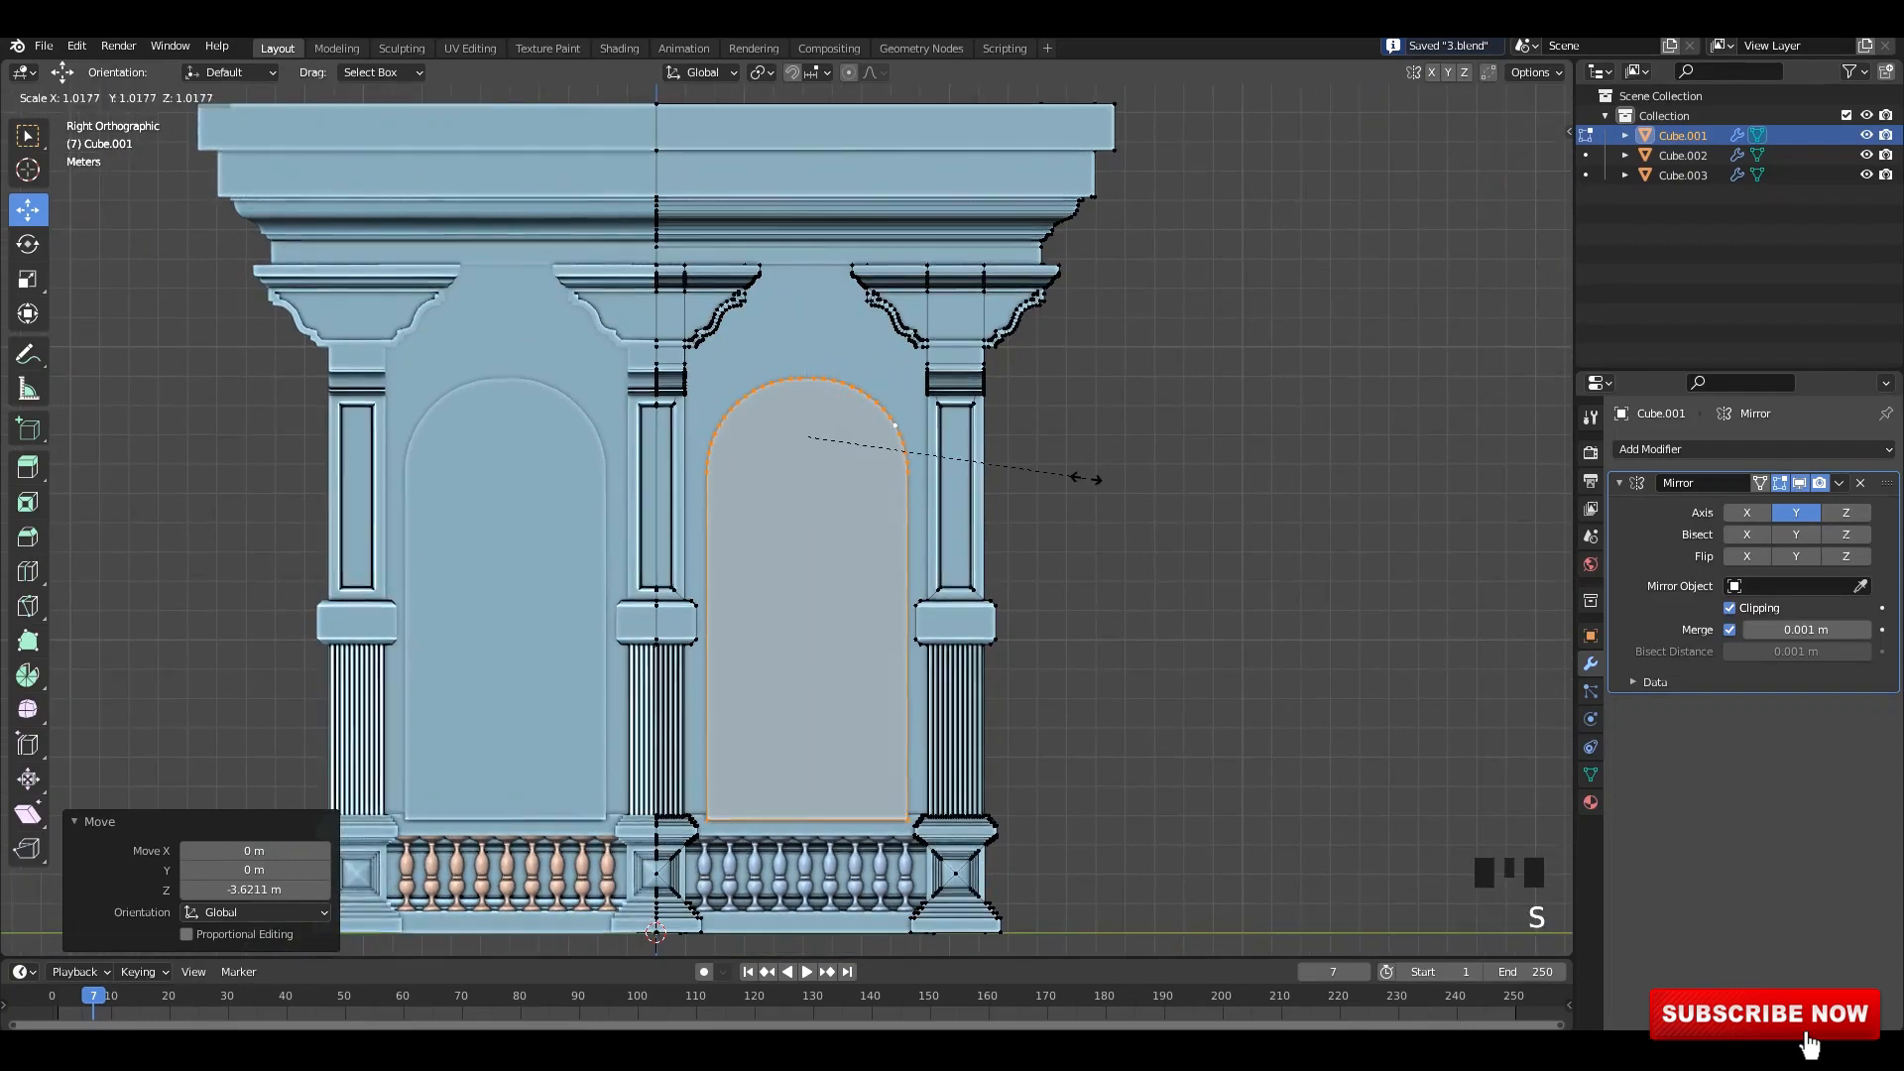
pyautogui.click(1045, 472)
pyautogui.moveTo(807, 425); pyautogui.dragTo(808, 391)
pyautogui.press('s')
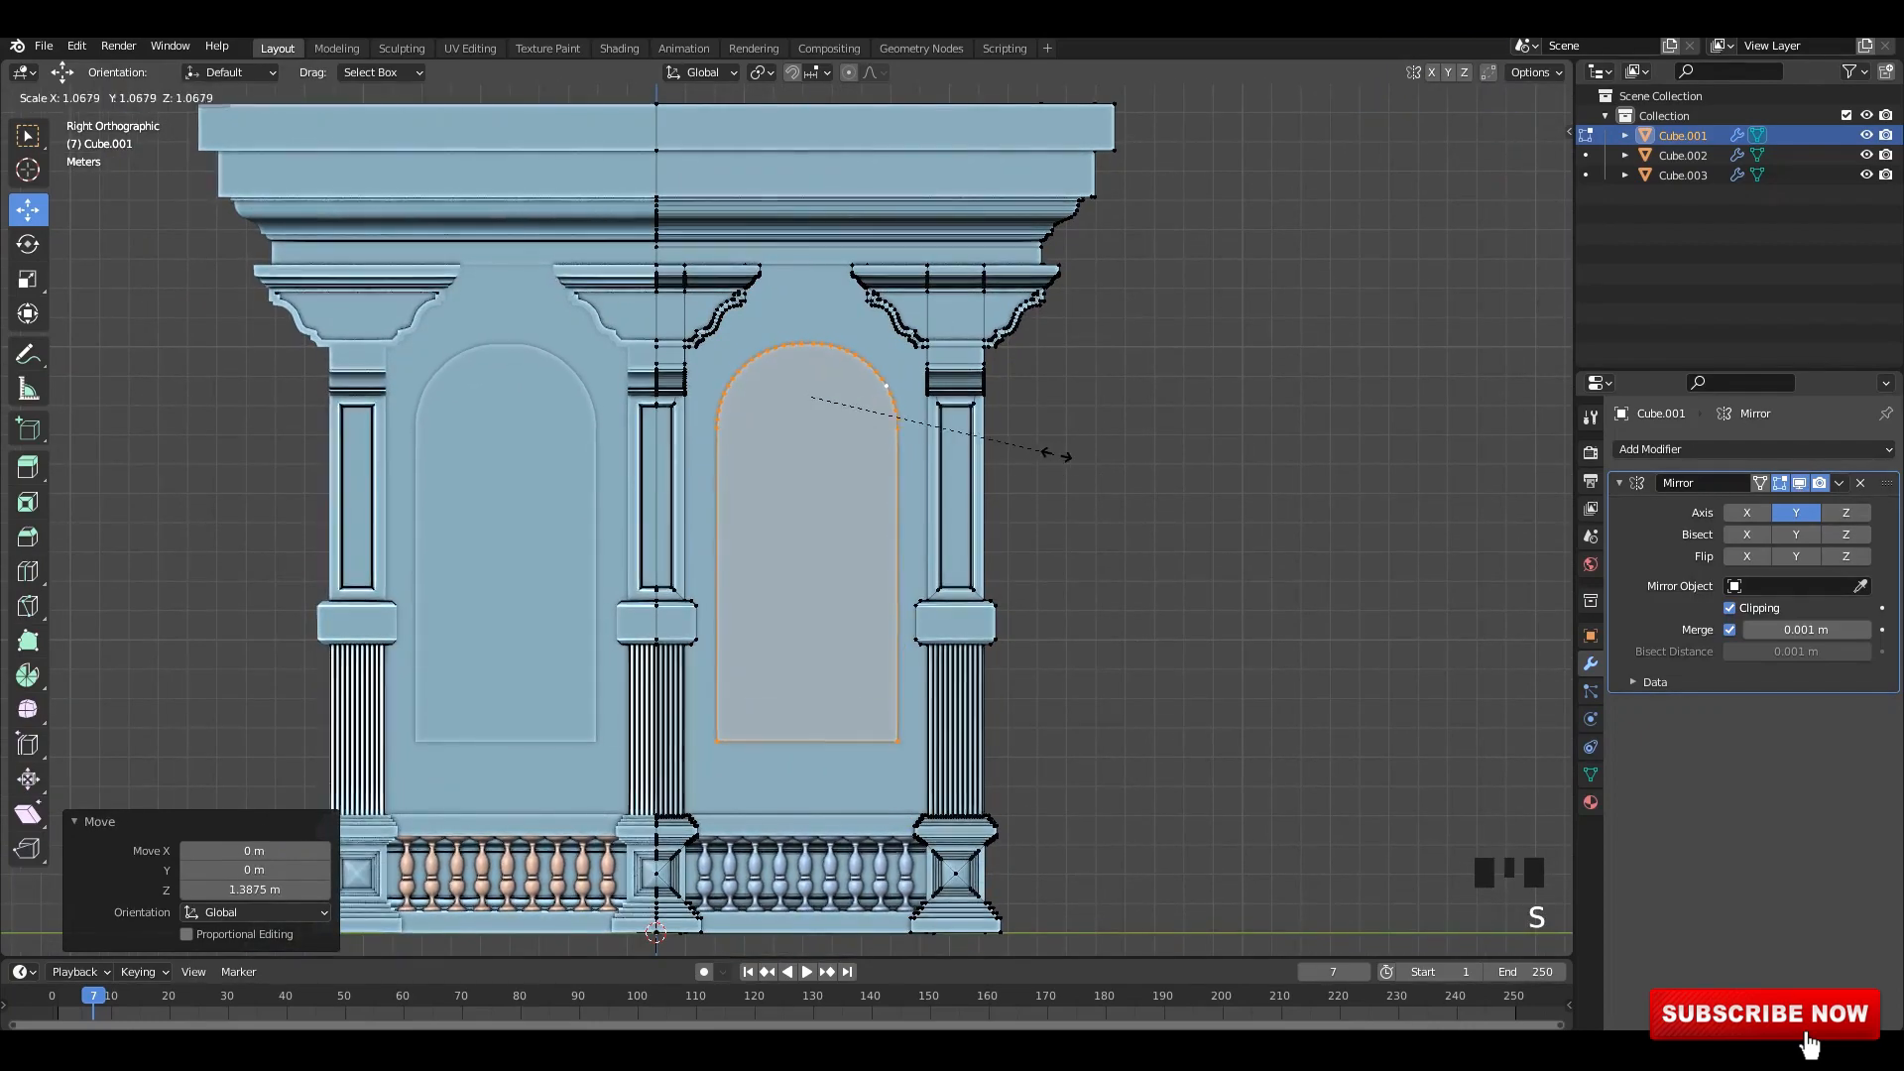
pyautogui.click(1088, 455)
pyautogui.press('Tab')
pyautogui.click(1088, 455)
pyautogui.scroll(-4, 926, 475)
pyautogui.scroll(5, 857, 490)
pyautogui.moveTo(926, 474); pyautogui.dragTo(917, 372, button='middle')
pyautogui.hotkey('ctrl', 's')
# - Isolate the facade body in local view, reveal its hidden geometry, and save the file
pyautogui.press('Tab')
pyautogui.hotkey('shift', 'h')
pyautogui.press('3')
pyautogui.click(884, 631)
pyautogui.press('KP_3')
pyautogui.hotkey('ctrl', 's')
pyautogui.press('/')
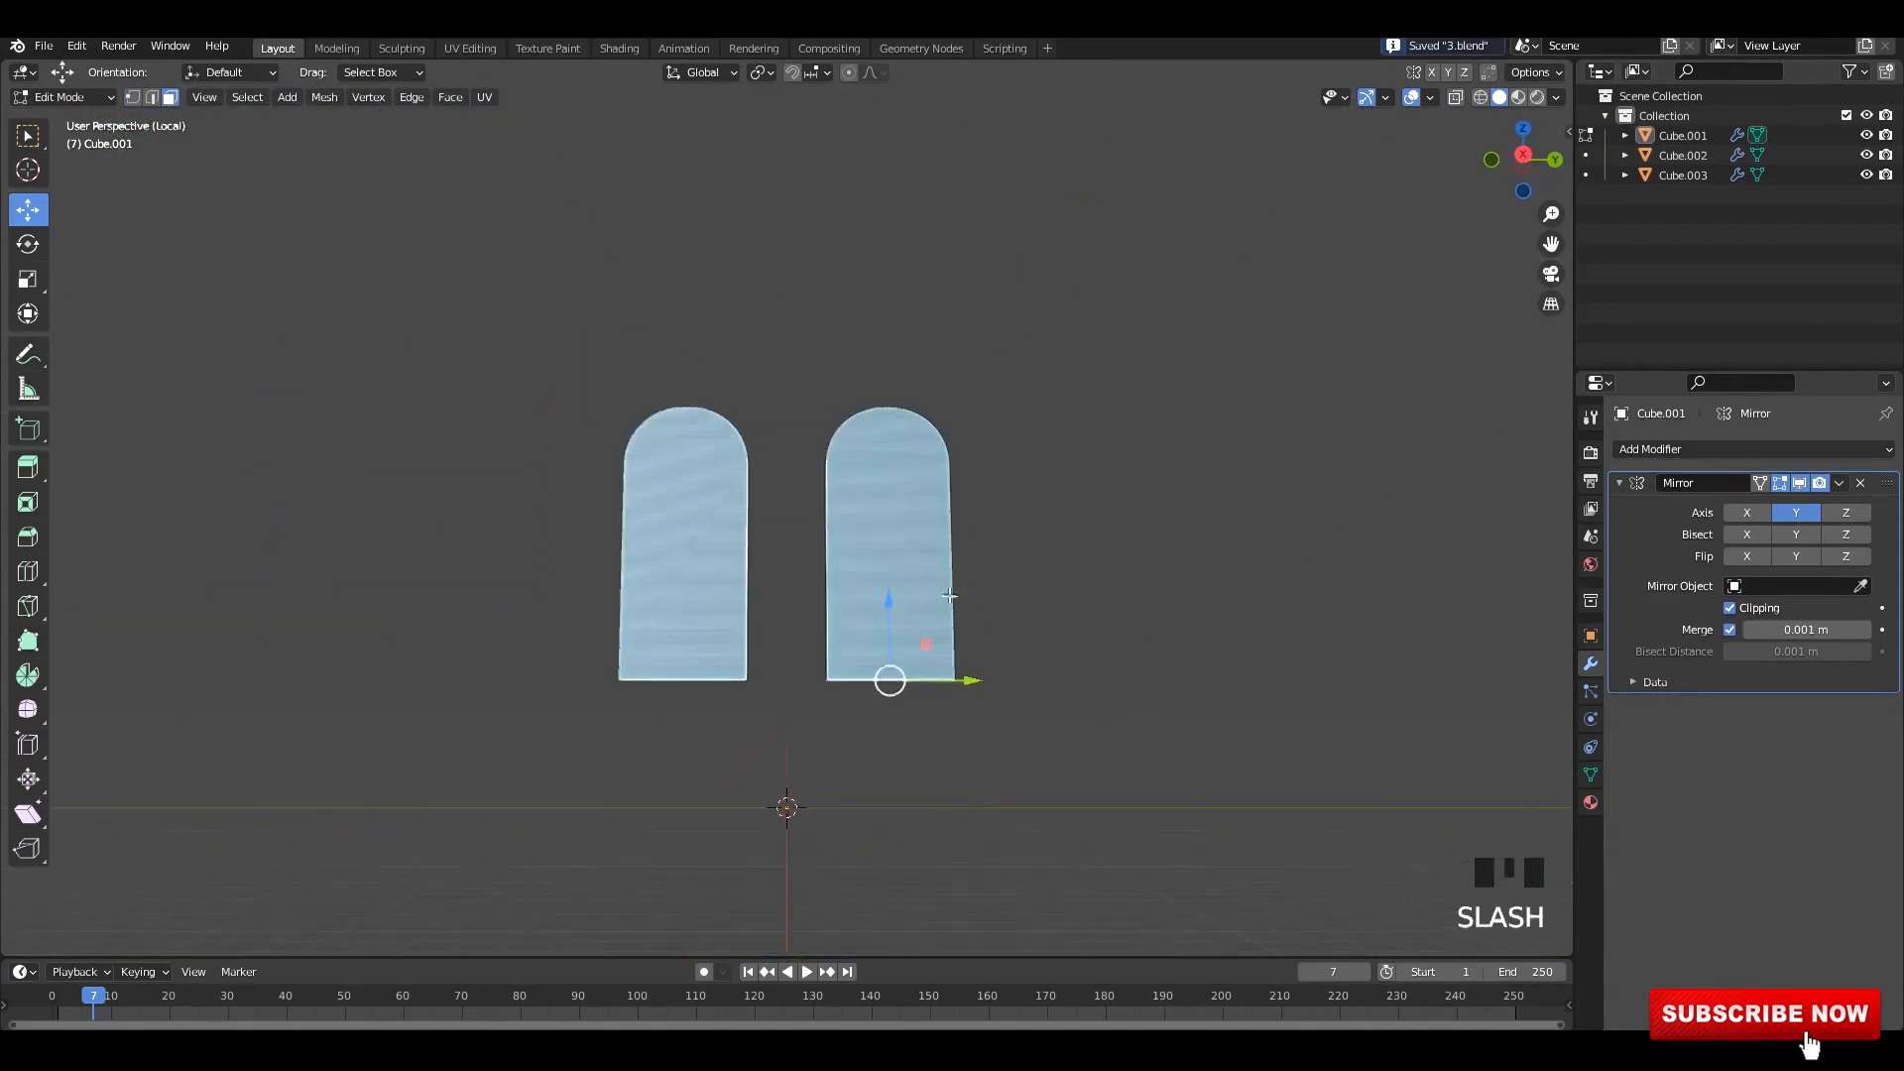
pyautogui.hotkey('ctrl', 's')
pyautogui.hotkey('alt', 'h')
pyautogui.hotkey('alt', 'z')
# - Select only the lower part of the arched block and lower it to the molding at the wall's base, saving the file
pyautogui.doubleClick(961, 694)
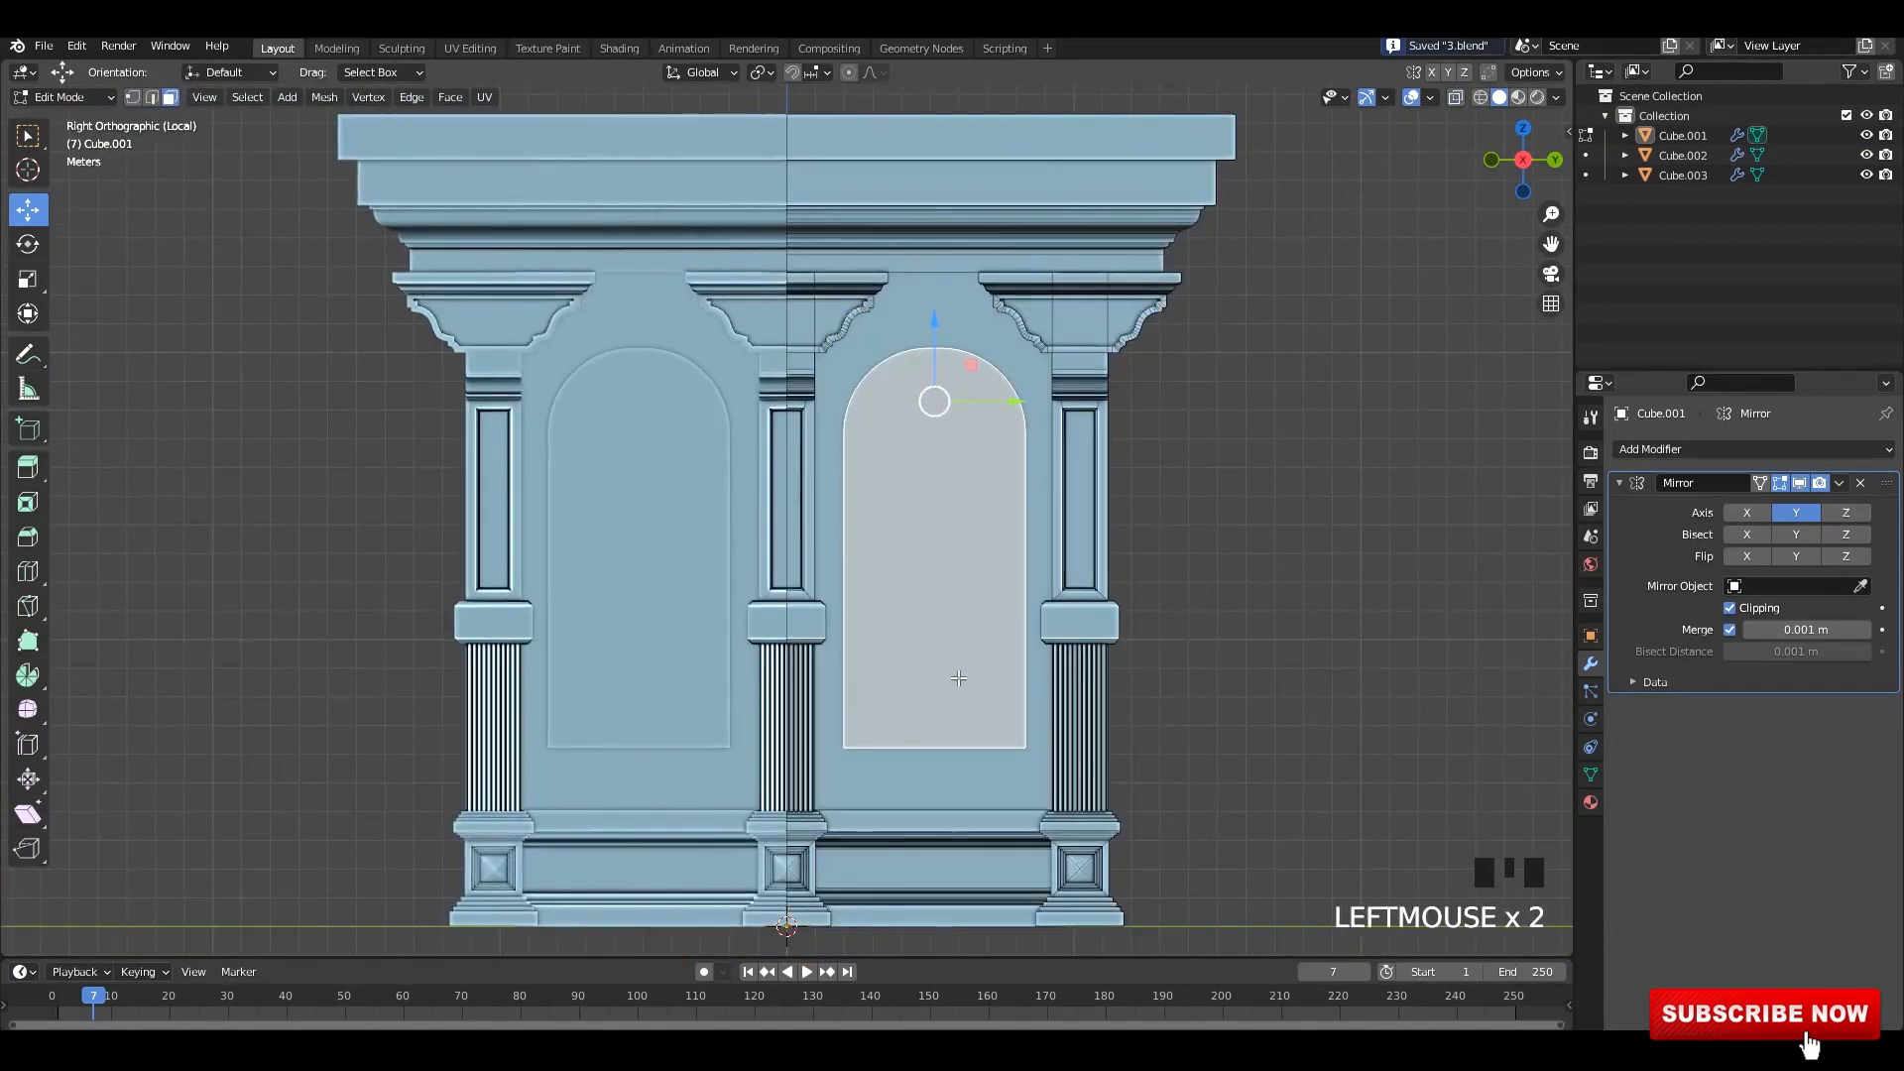
pyautogui.press('l')
pyautogui.scroll(-3, 964, 635)
pyautogui.hotkey('alt', 'z')
pyautogui.keyDown('ctrl'); pyautogui.moveTo(1095, 568); pyautogui.dragTo(716, 298); pyautogui.keyUp('ctrl')
pyautogui.hotkey('alt', 'z')
pyautogui.keyDown('shift'); pyautogui.moveTo(941, 621); pyautogui.dragTo(907, 536, button='middle'); pyautogui.keyUp('shift')
pyautogui.scroll(4, 908, 536)
pyautogui.hotkey('ctrl', 's')
pyautogui.moveTo(891, 539); pyautogui.dragTo(897, 627)
pyautogui.moveTo(861, 593); pyautogui.dragTo(893, 595, button='middle')
pyautogui.scroll(-1, 888, 590)
# - Select the whole arched block, push it about 0.4 m back along X into the wall, and save
pyautogui.moveTo(805, 476); pyautogui.dragTo(861, 521, button='middle')
pyautogui.doubleClick(854, 517)
pyautogui.press('l')
pyautogui.scroll(3, 892, 535)
pyautogui.moveTo(851, 489); pyautogui.dragTo(836, 470)
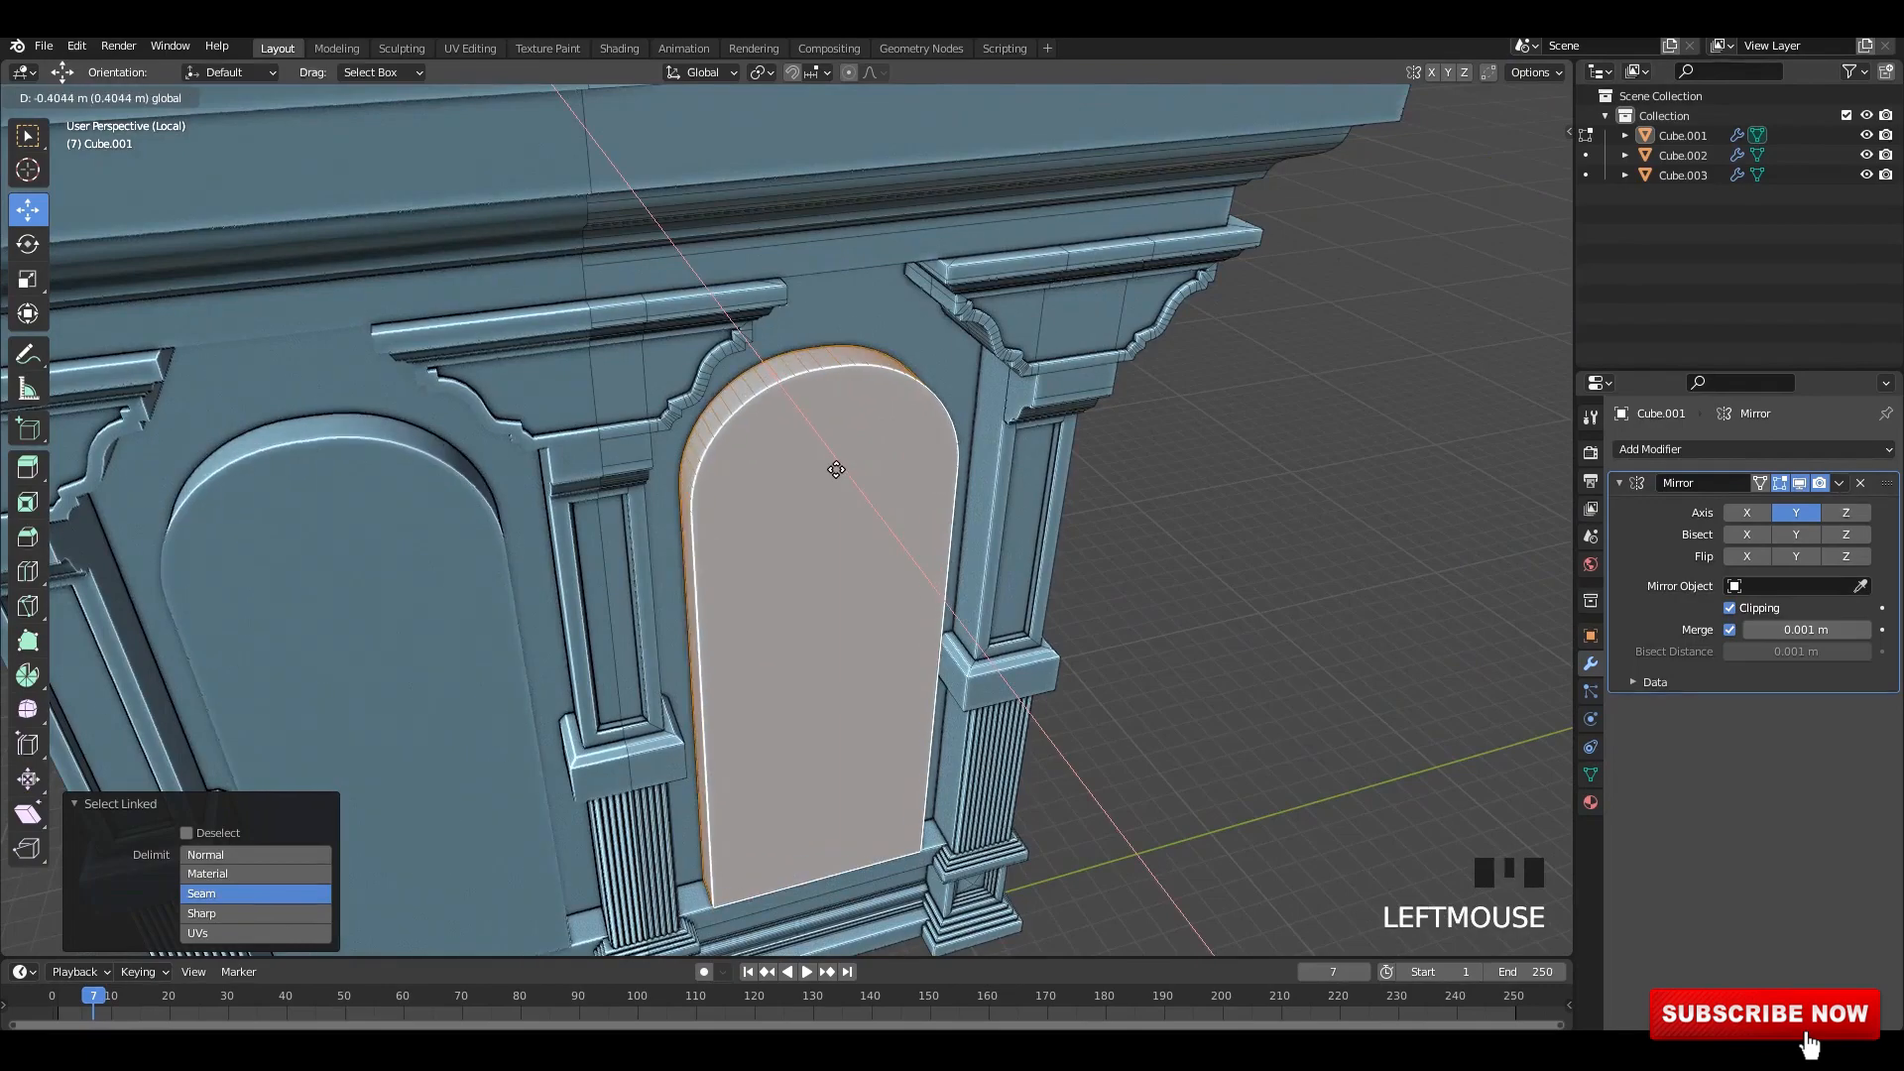
pyautogui.hotkey('ctrl', 's')
# - Separate the arched block from the facade body into its own object and save the file
pyautogui.moveTo(835, 461); pyautogui.dragTo(843, 476, button='middle')
pyautogui.scroll(-1, 833, 451)
pyautogui.hotkey('ctrl', 's')
pyautogui.press('/')
pyautogui.press('/')
pyautogui.click(905, 485)
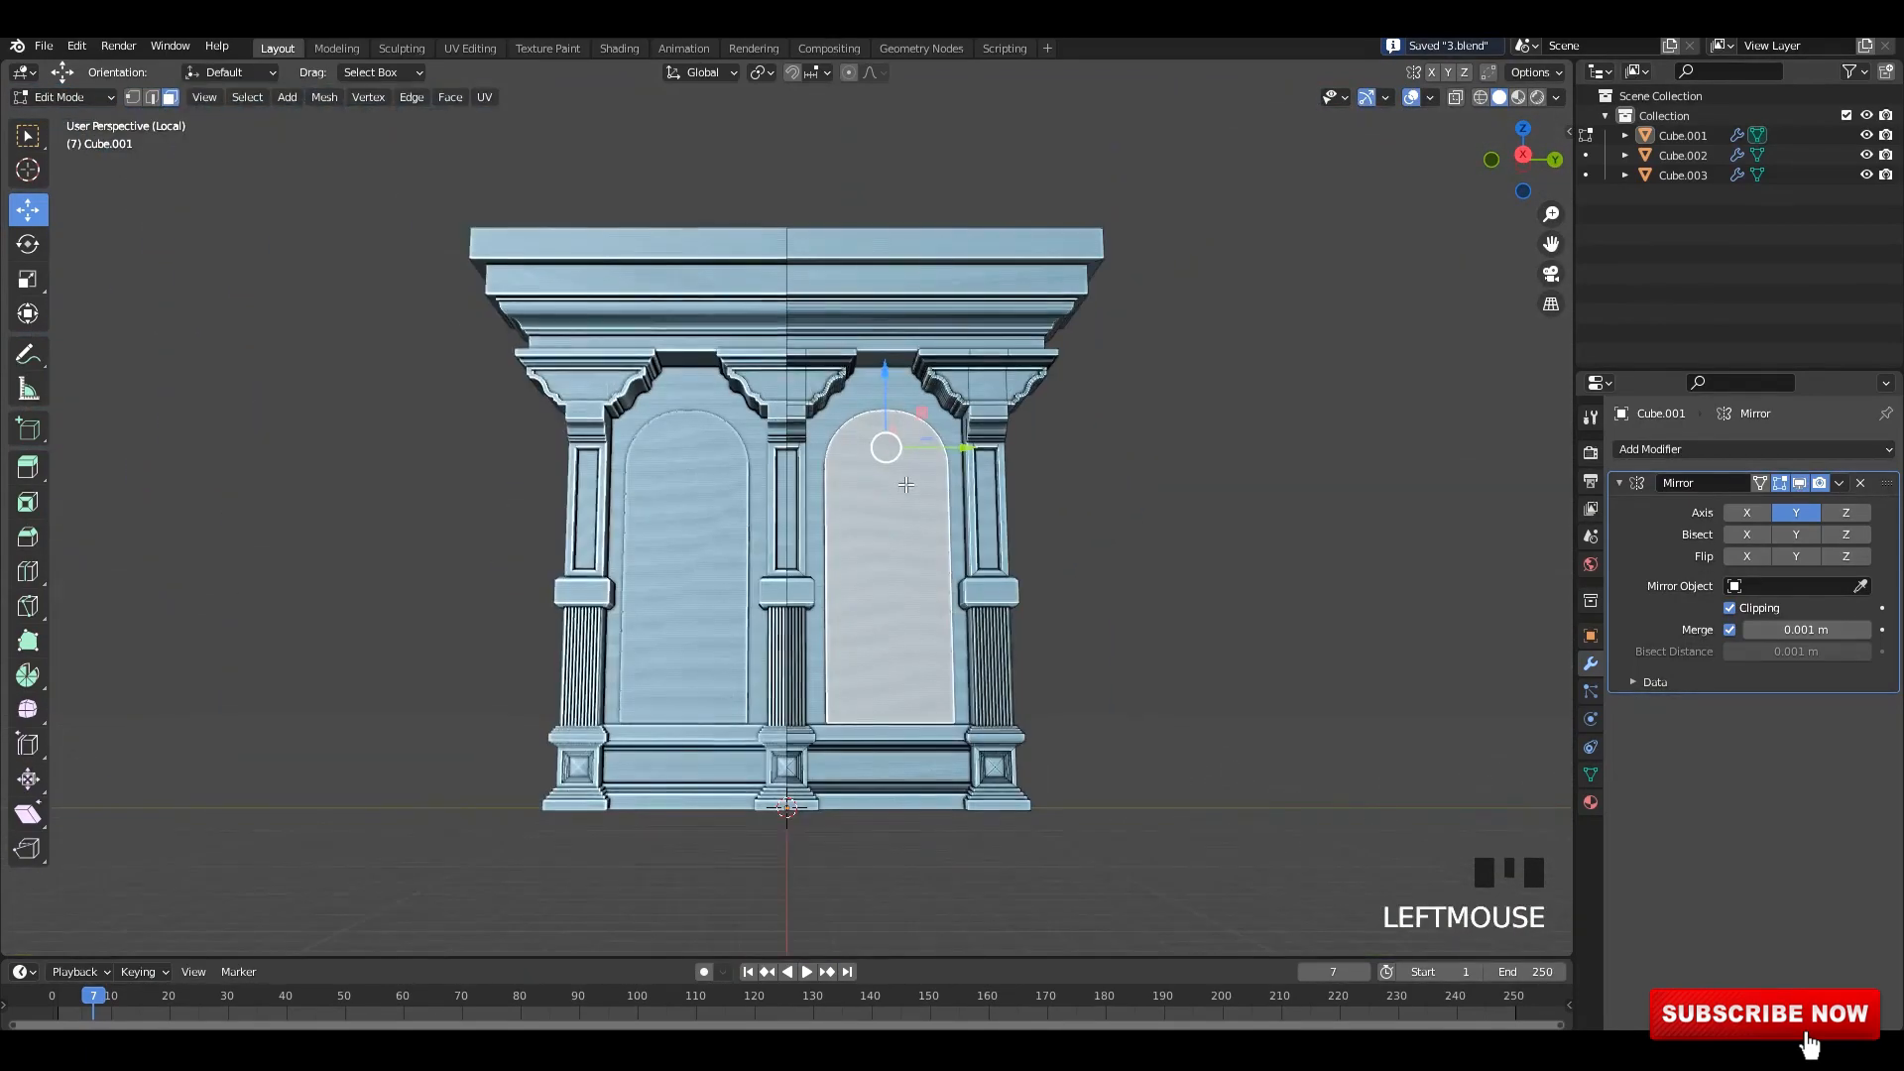
pyautogui.press('l')
pyautogui.press('p')
pyautogui.click(907, 484)
pyautogui.press('Tab')
pyautogui.hotkey('ctrl', 's')
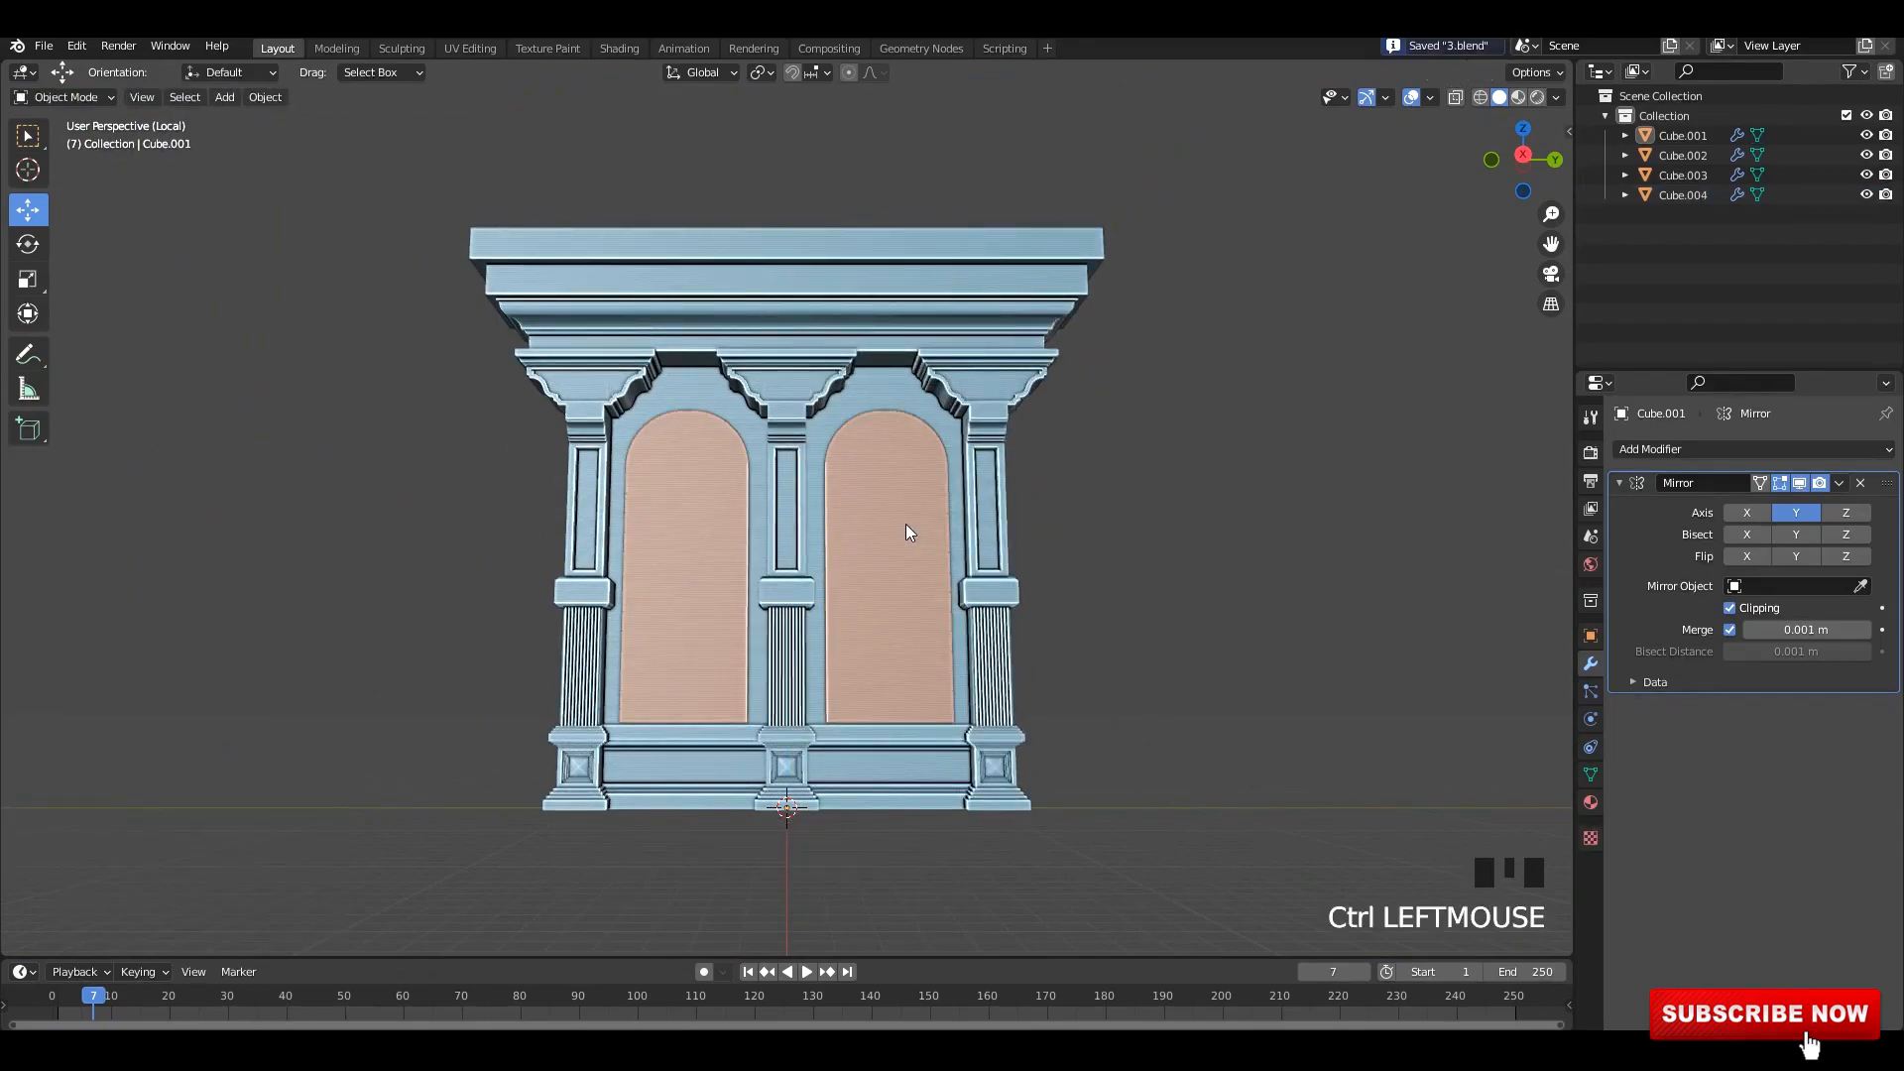
# - Isolate the separated arched window object in local view, start editing its mesh, and save
pyautogui.click(907, 525)
pyautogui.rightClick(907, 526)
pyautogui.moveTo(928, 525)
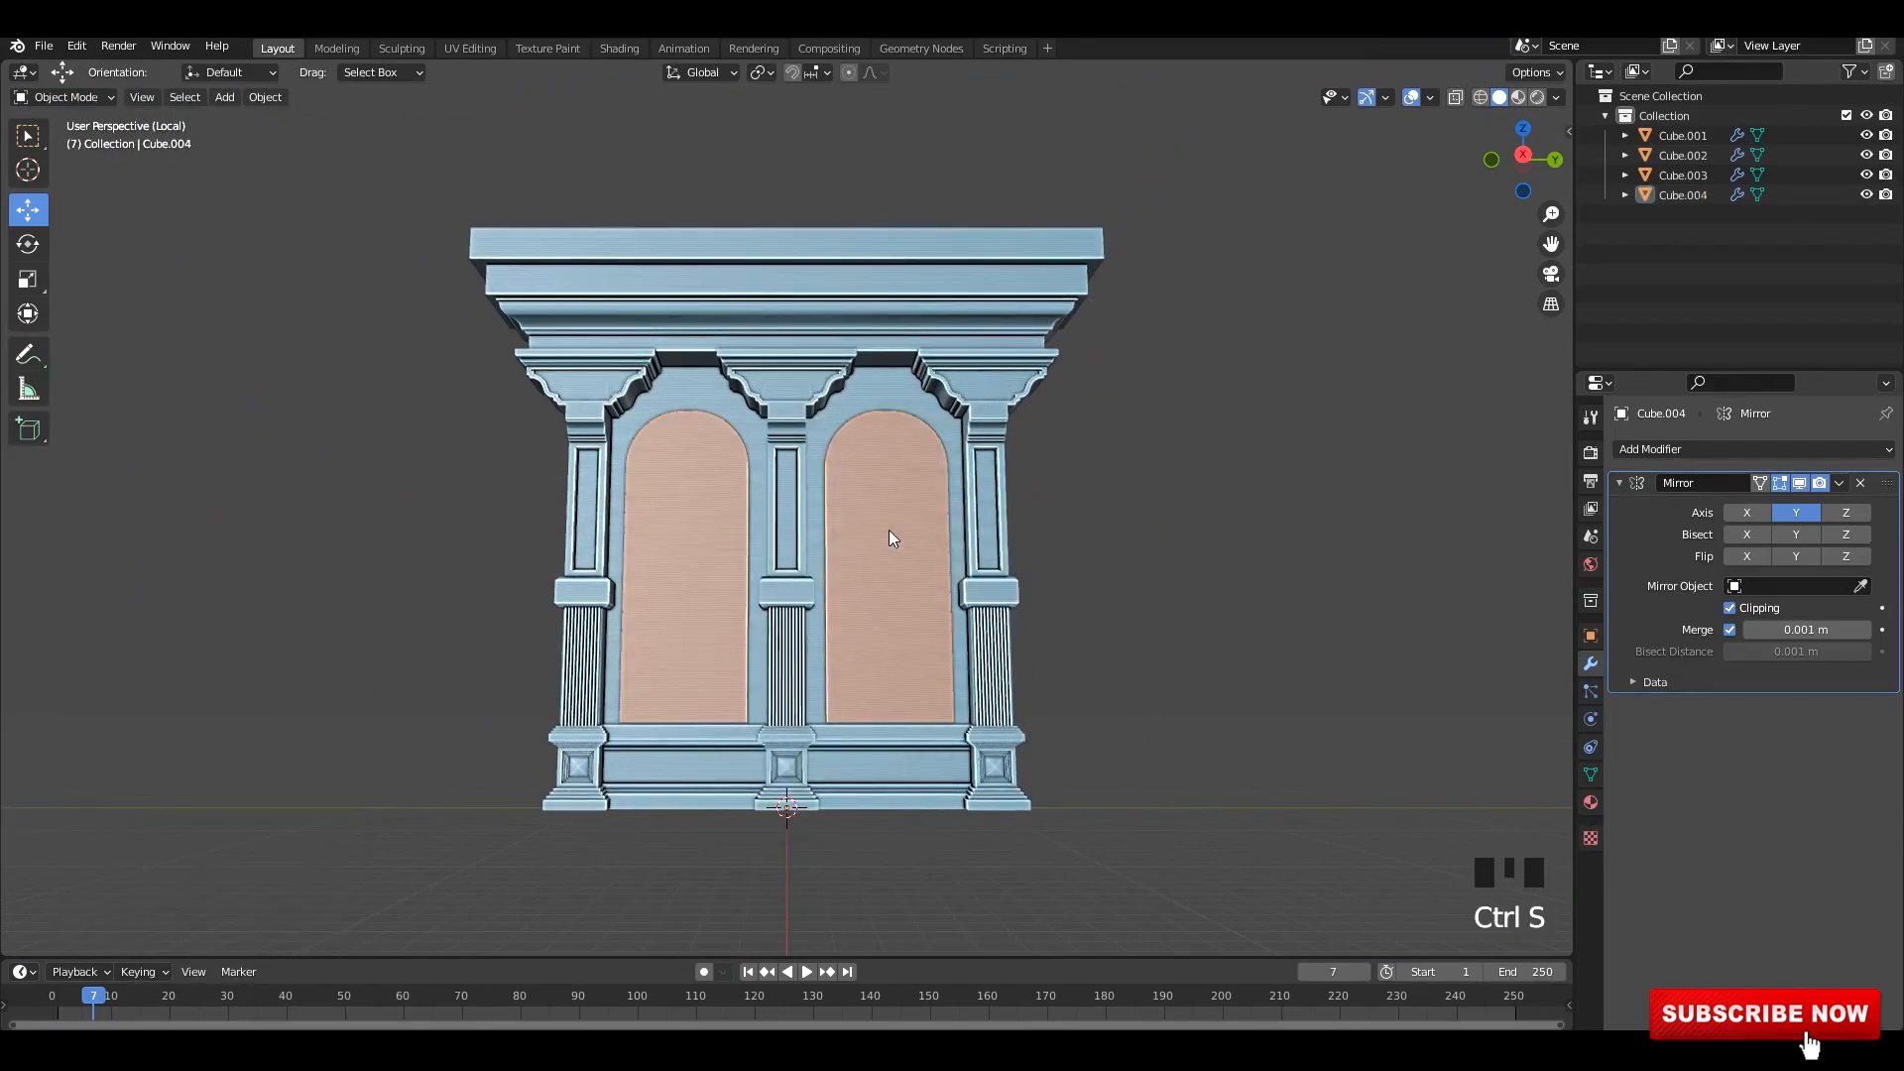
pyautogui.moveTo(892, 539); pyautogui.dragTo(692, 480, button='middle')
pyautogui.press('/')
pyautogui.press('Tab')
pyautogui.hotkey('ctrl', 's')
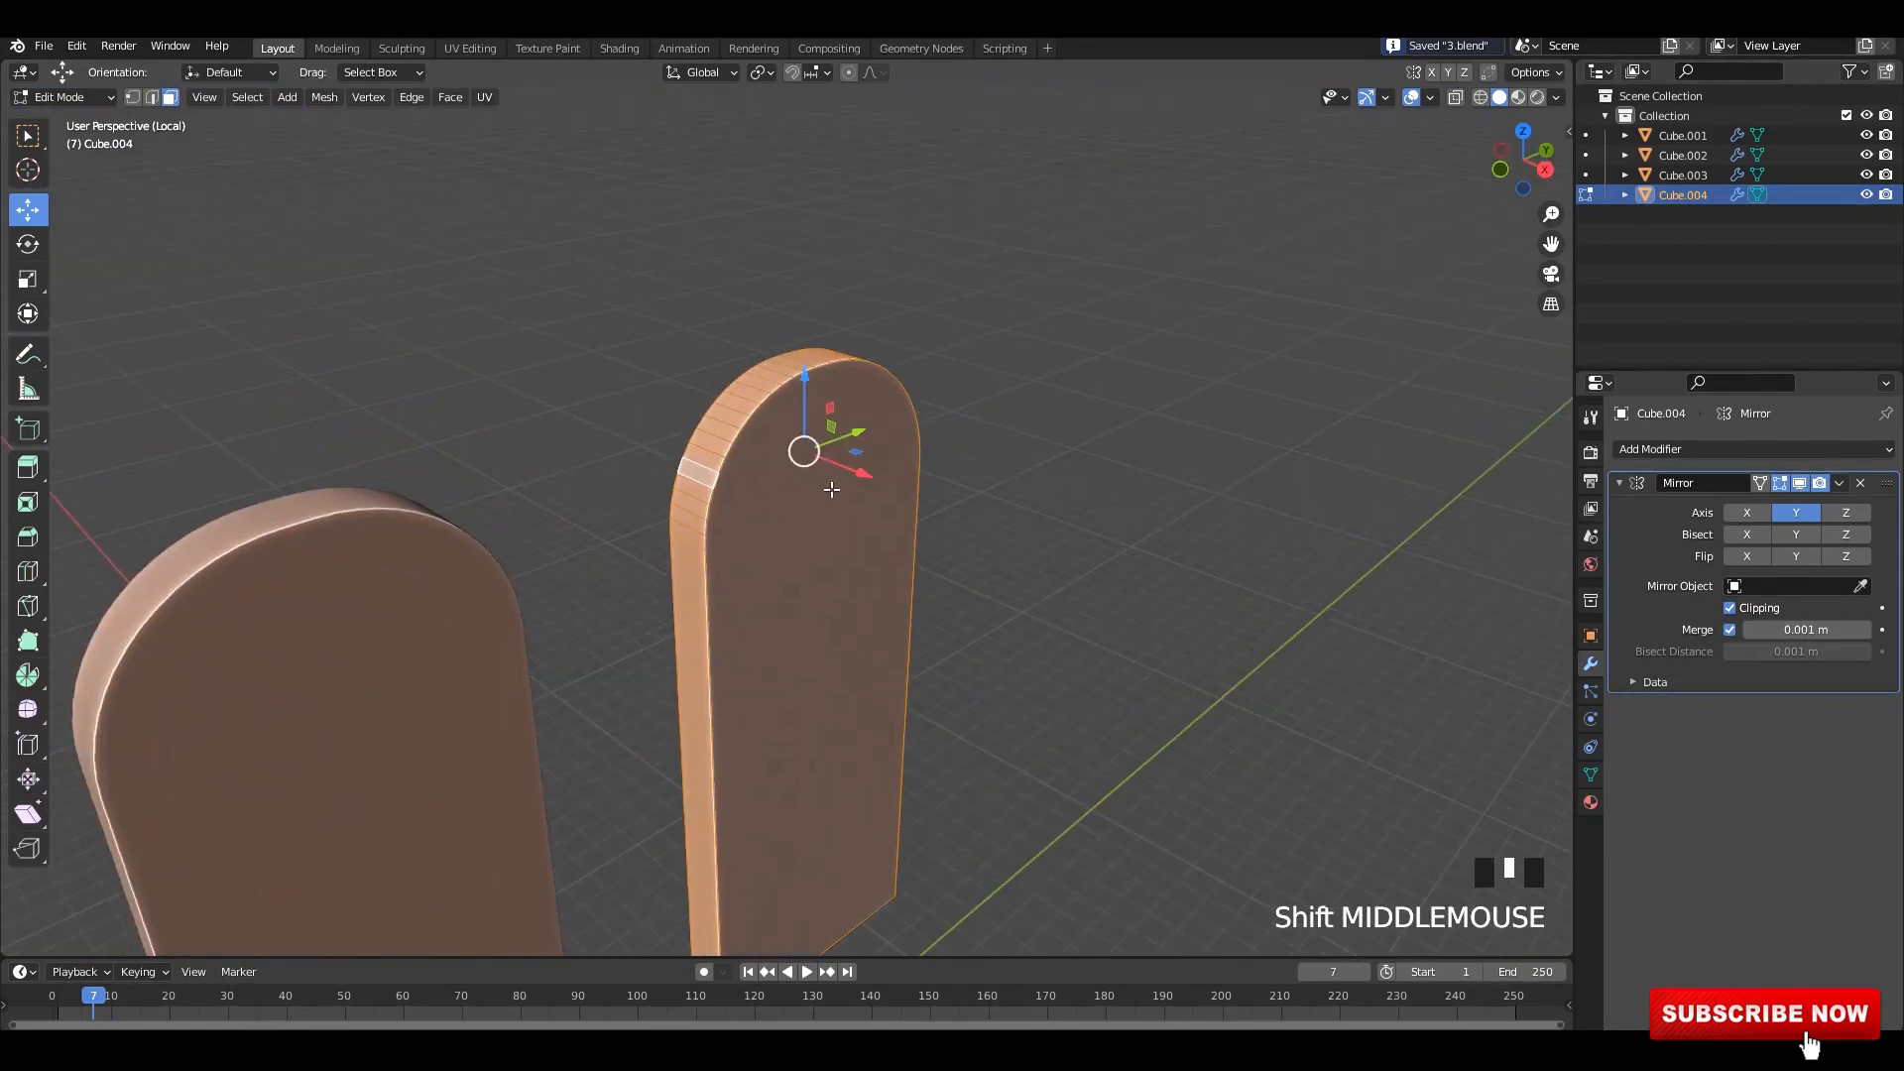
# - Extrude the arched block's rim faces in place and fatten them outward to form a border around the panel
pyautogui.press('e')
pyautogui.rightClick(833, 490)
pyautogui.hotkey('alt', 's')
pyautogui.click(850, 563)
pyautogui.scroll(-3, 850, 569)
pyautogui.moveTo(850, 569); pyautogui.dragTo(734, 644, button='middle')
pyautogui.moveTo(867, 711); pyautogui.dragTo(952, 556, button='middle')
# - Extrude the front border face loop about 0.66 m forward to form a raised arched frame
pyautogui.press('2')
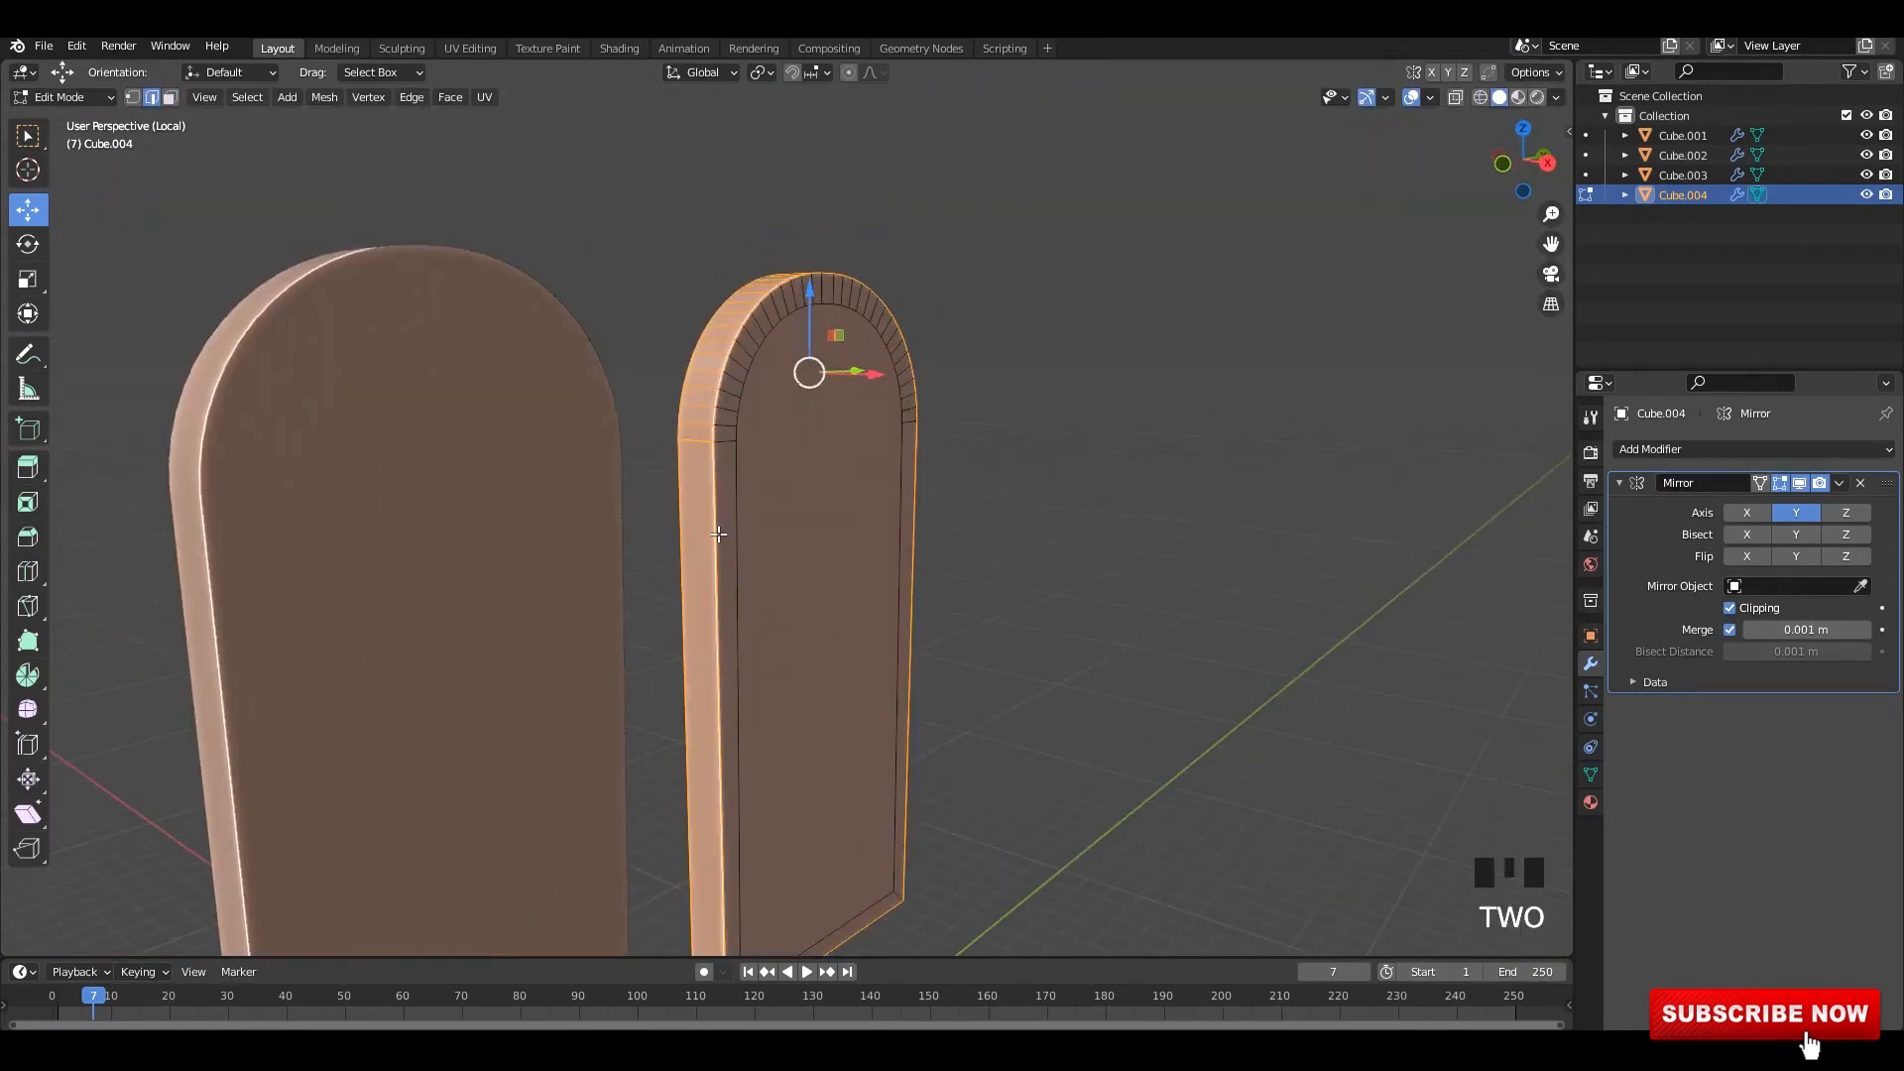
pyautogui.moveTo(851, 522); pyautogui.dragTo(838, 561, button='middle')
pyautogui.keyDown('shift'); pyautogui.scroll(1, 726, 466); pyautogui.keyUp('shift')
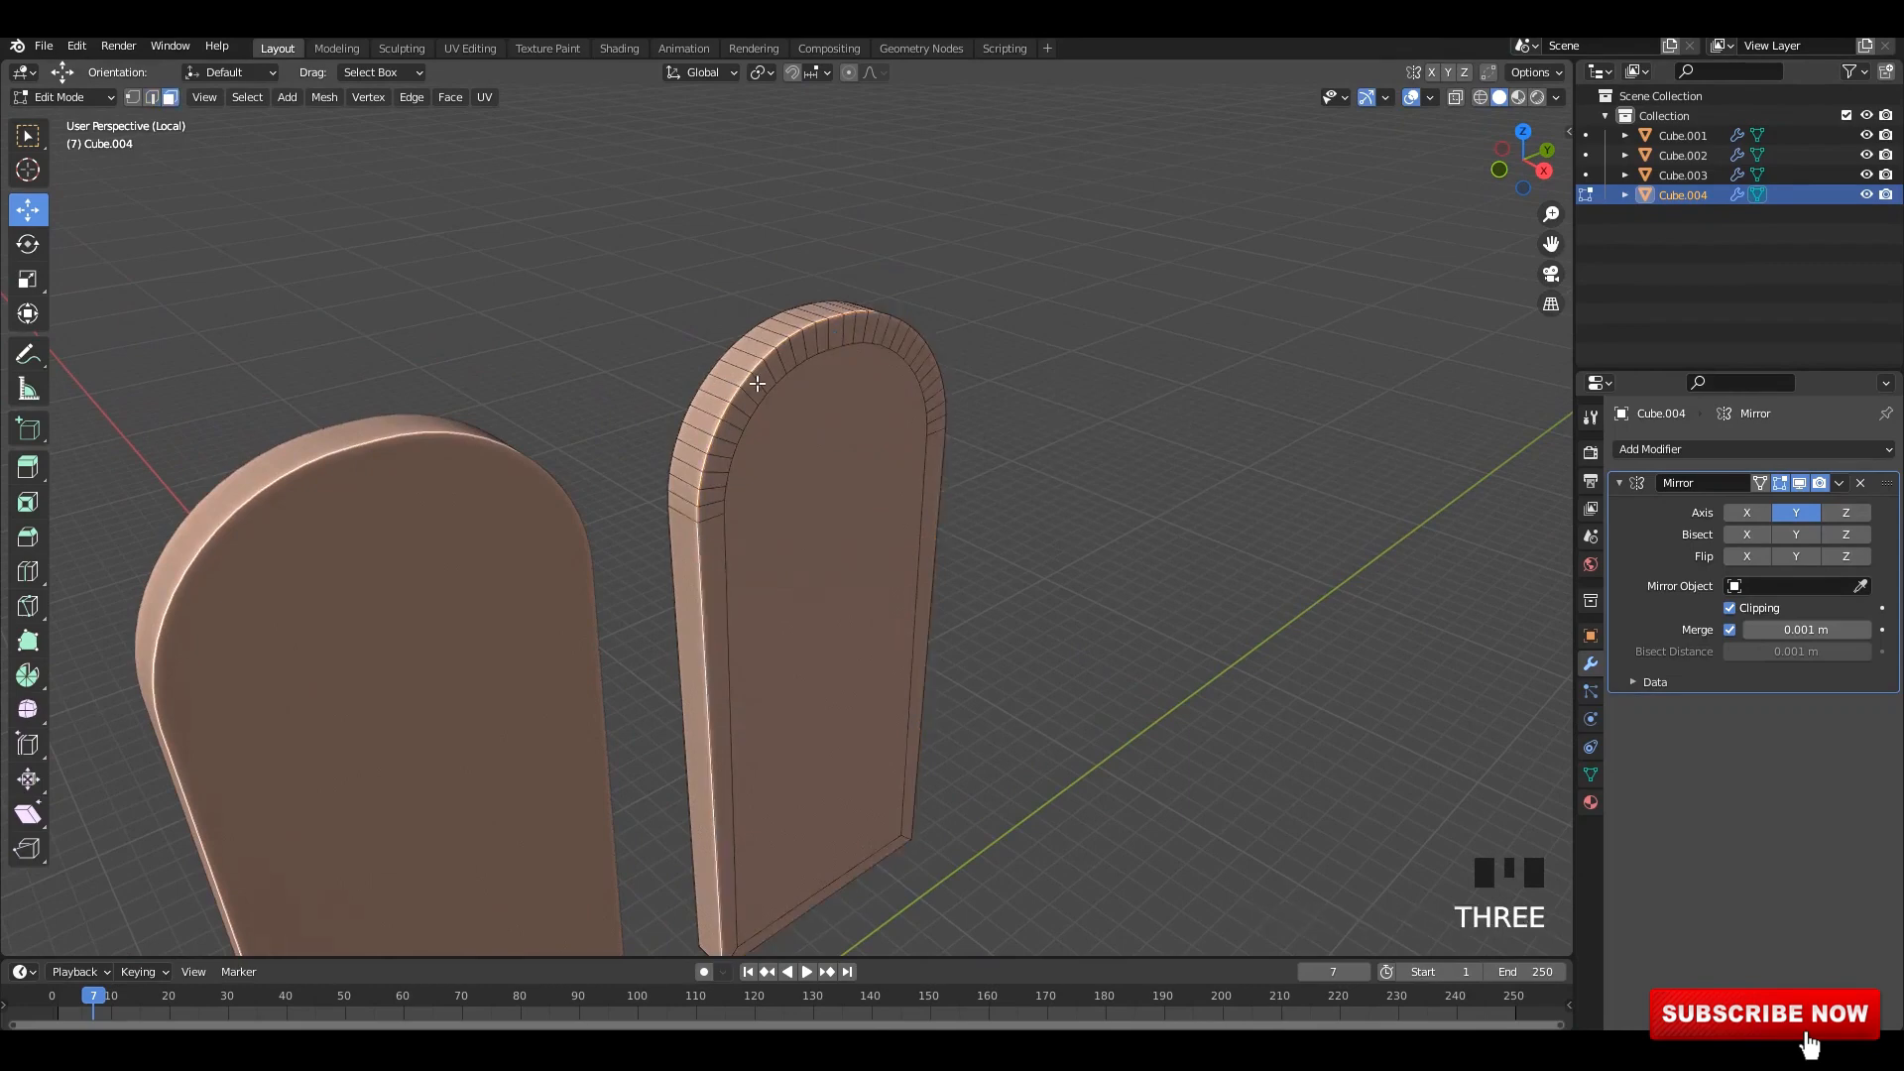
pyautogui.moveTo(889, 448); pyautogui.dragTo(917, 460)
pyautogui.hotkey('ctrl', 'z')
pyautogui.press('e')
pyautogui.click(843, 462)
pyautogui.moveTo(823, 467); pyautogui.dragTo(787, 455, button='middle')
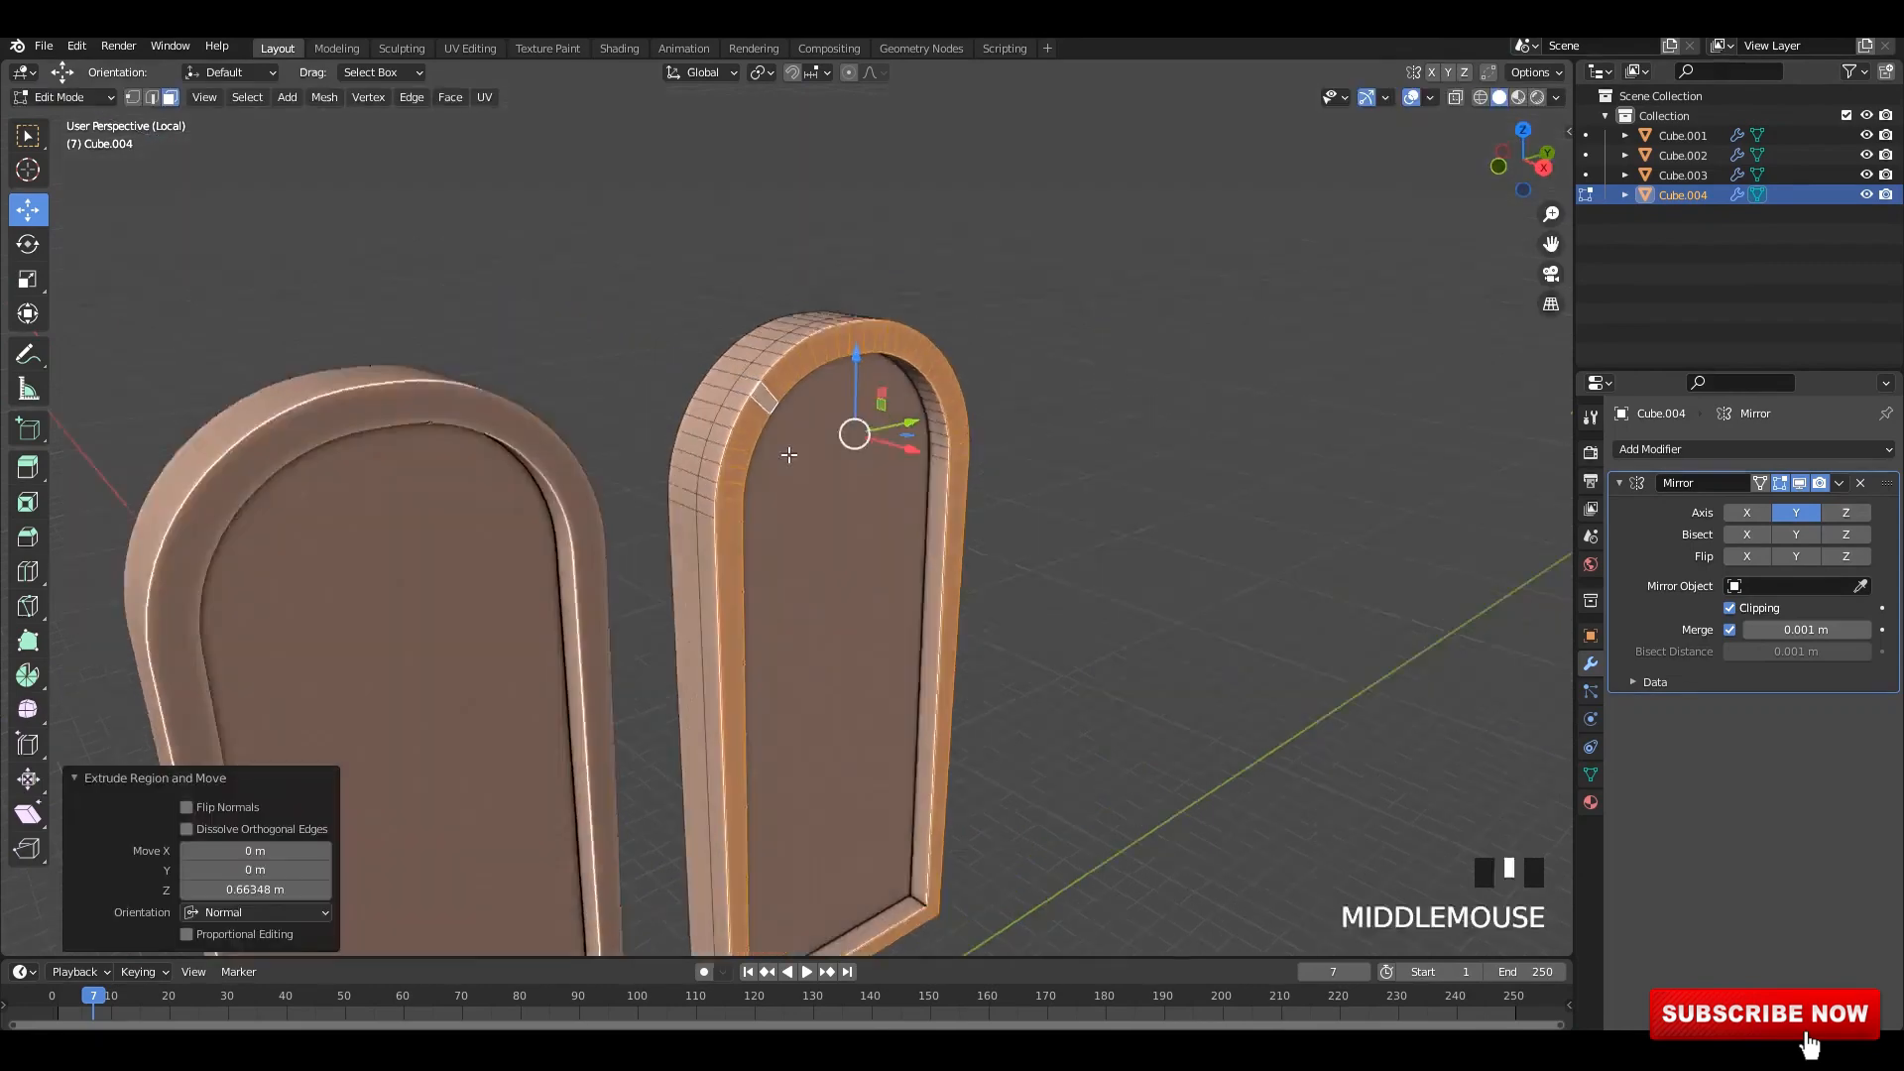
# - Bevel the frame's inner front edge loop 0.575 m wide with 15 segments, using a custom profile
pyautogui.scroll(2, 793, 458)
pyautogui.moveTo(957, 595); pyautogui.dragTo(911, 470, button='middle')
pyautogui.click(1050, 436)
pyautogui.press('2')
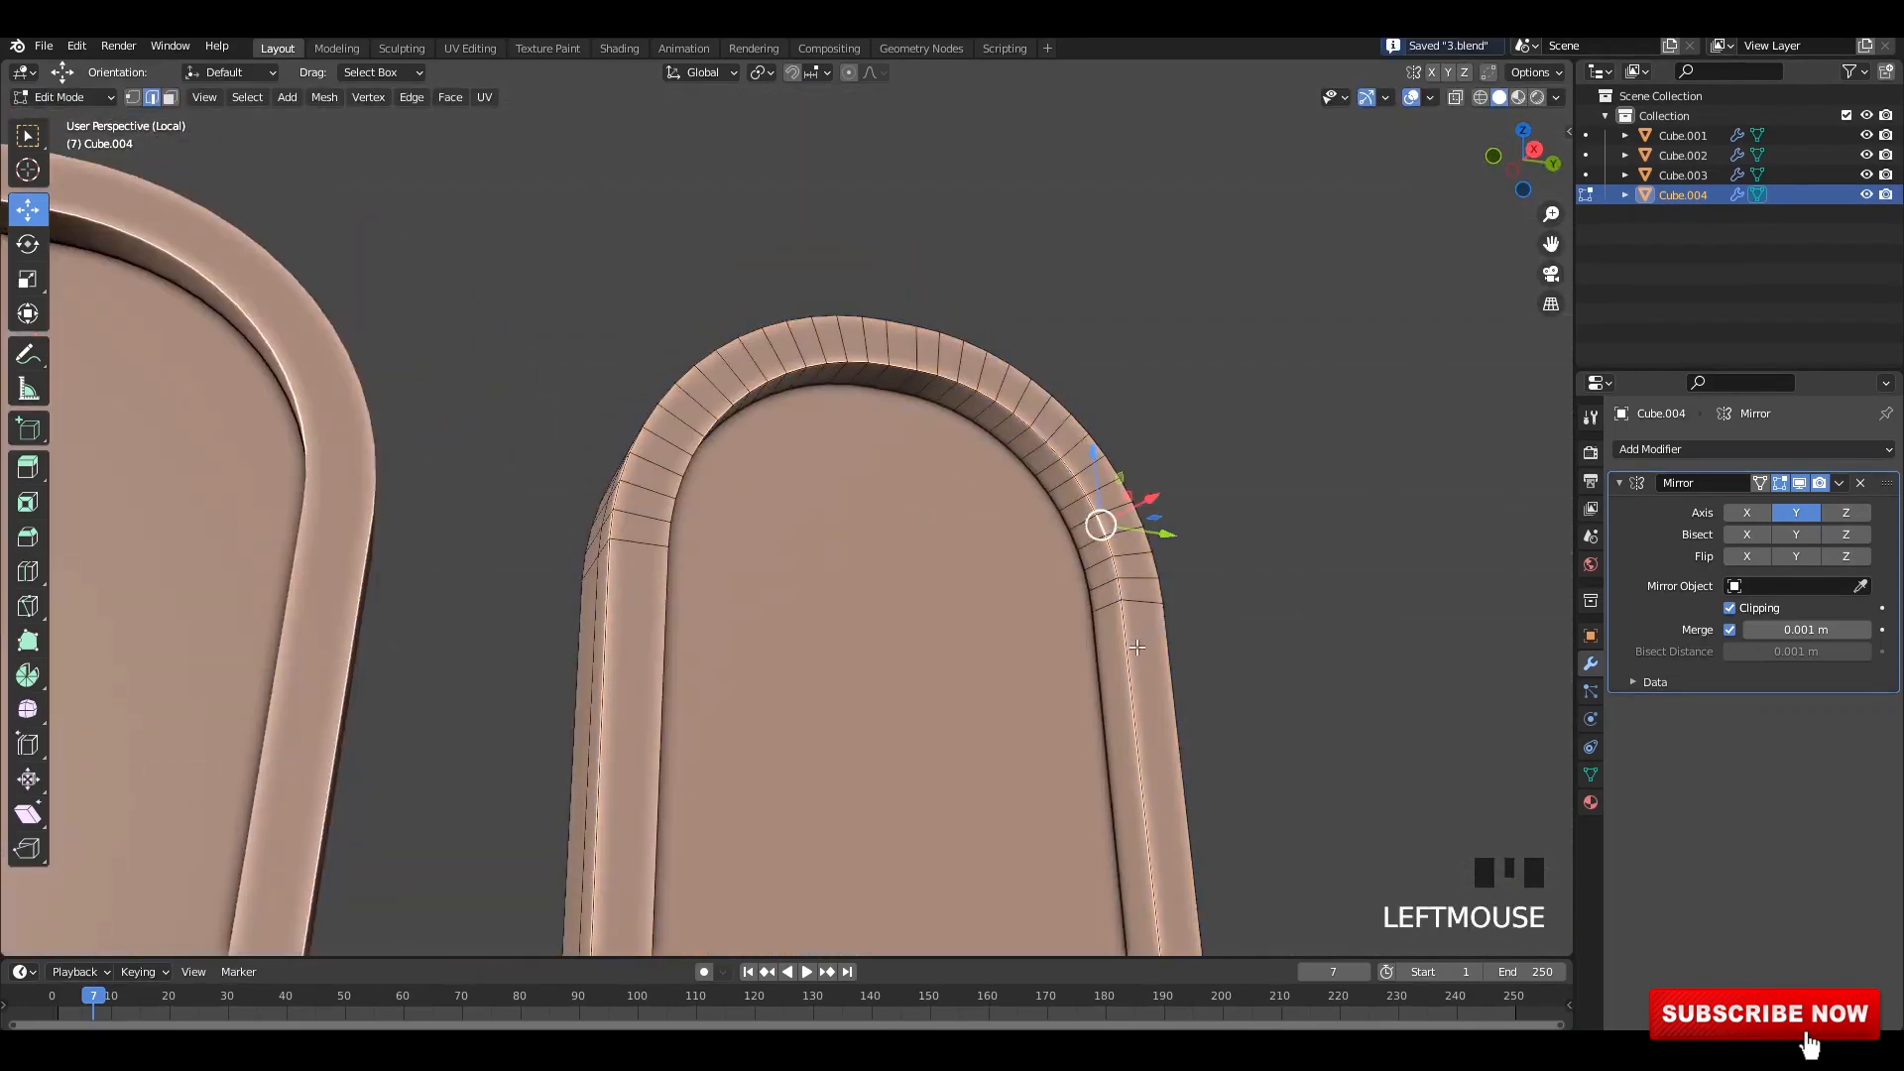
pyautogui.keyDown('shift'); pyautogui.moveTo(1137, 646); pyautogui.dragTo(924, 623, button='middle'); pyautogui.keyUp('shift')
pyautogui.hotkey('ctrl', 'b')
pyautogui.click(746, 687)
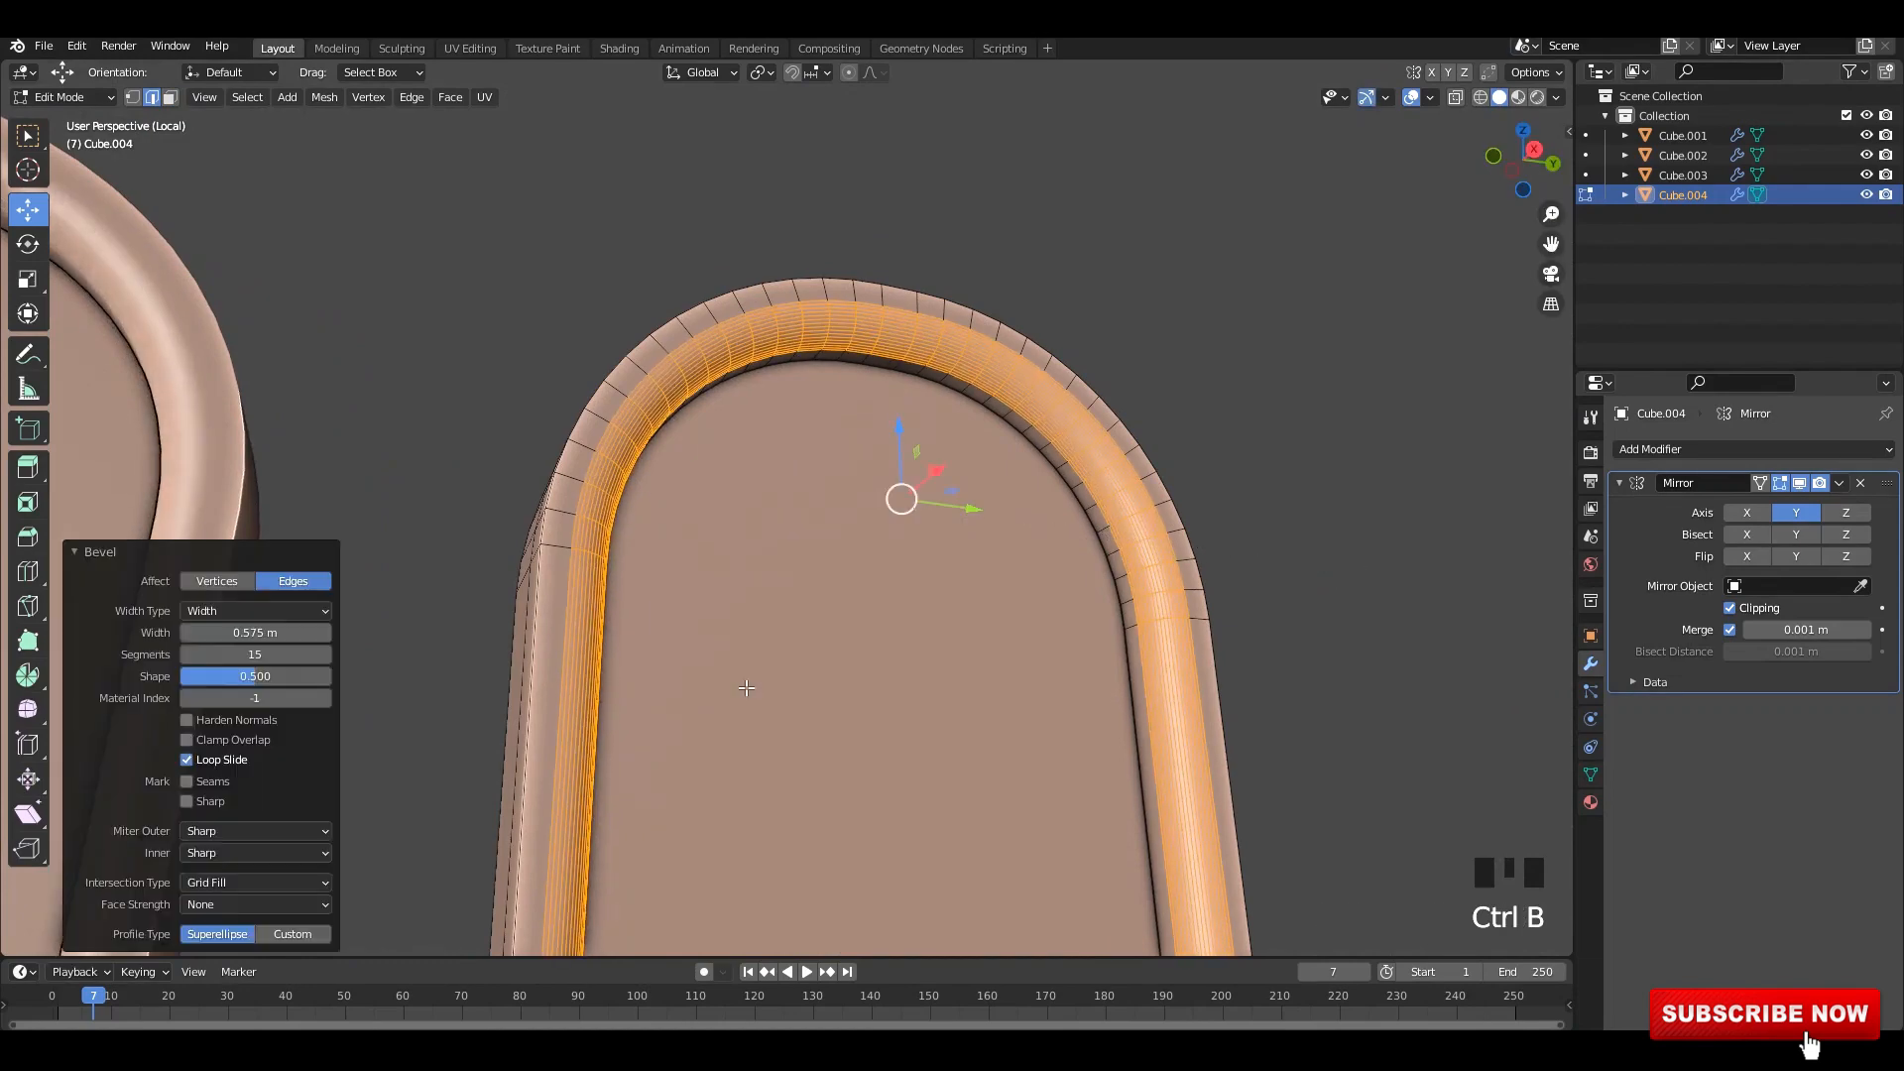
pyautogui.click(292, 934)
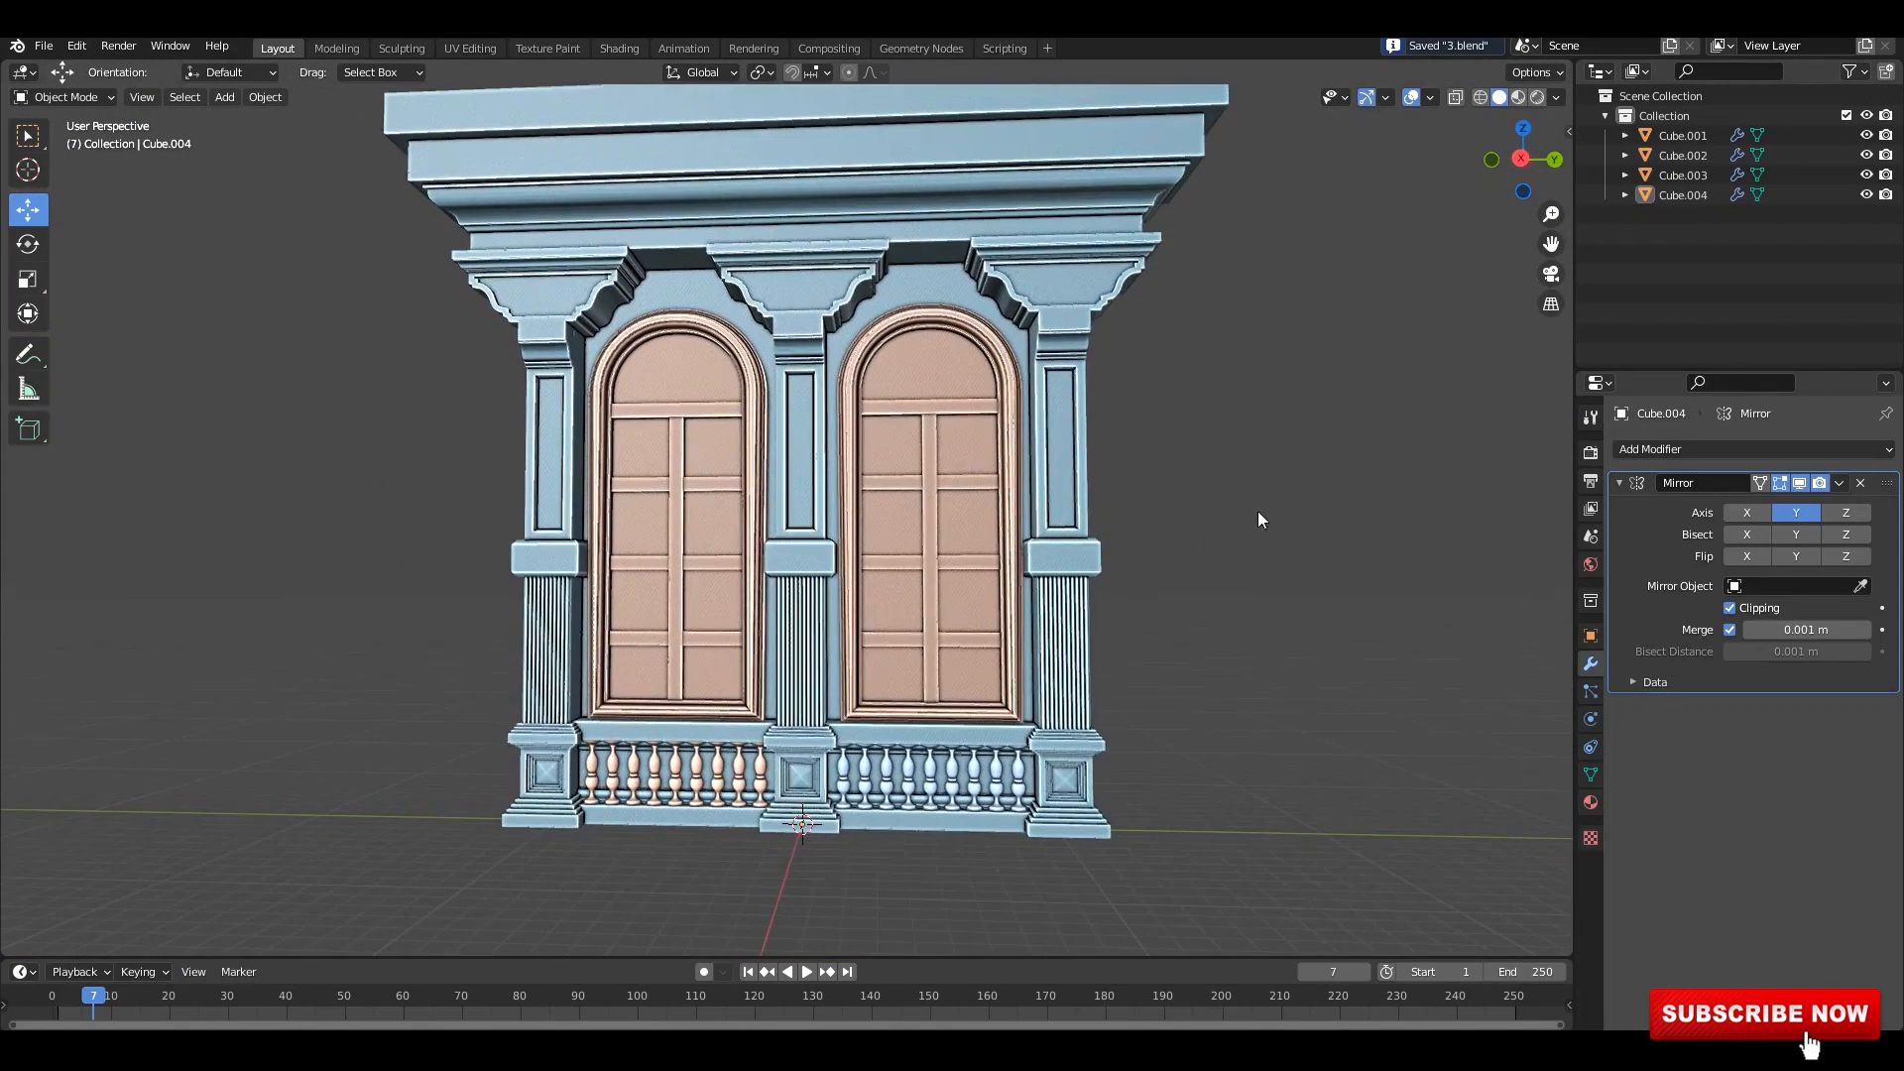
# - Apply Auto Mirror across Y with positive orientation to the arched window object and save the file
pyautogui.hotkey('ctrl', 's')
pyautogui.press('n')
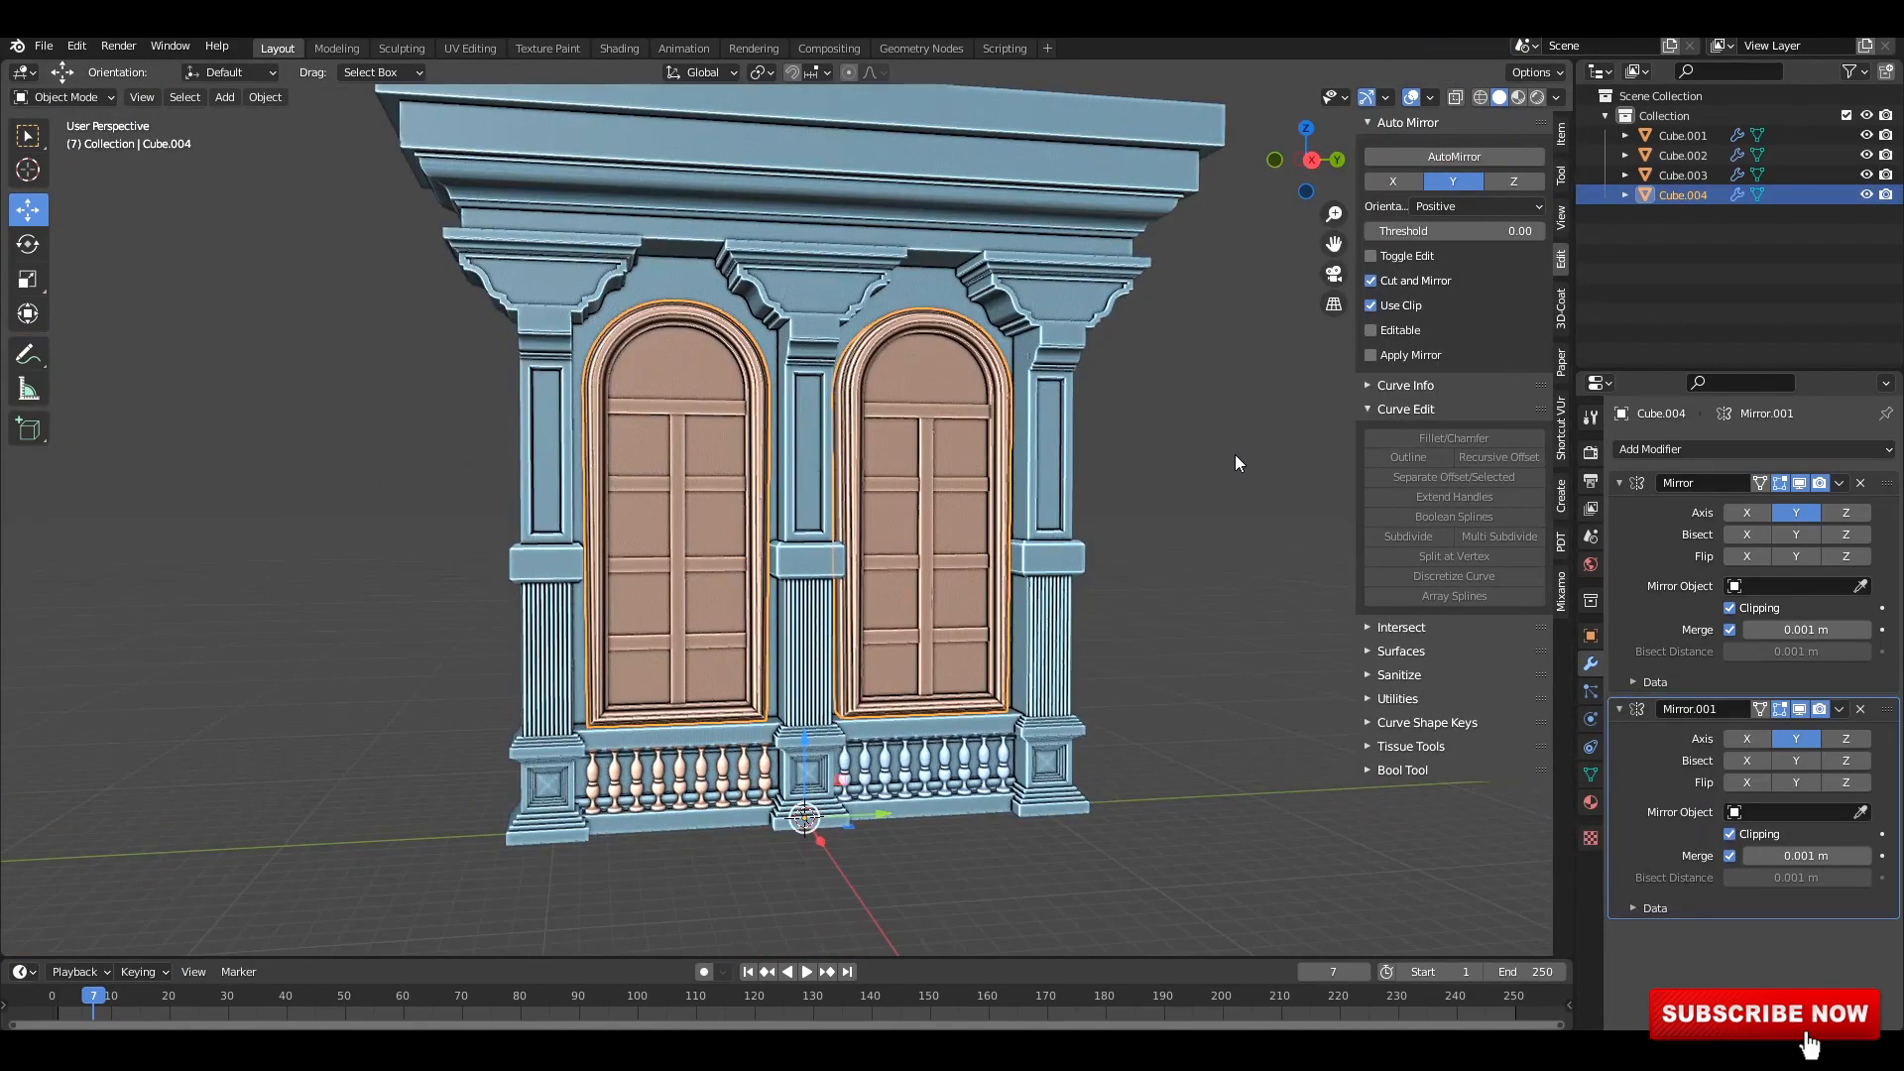
pyautogui.press('Tab')
pyautogui.press('Tab')
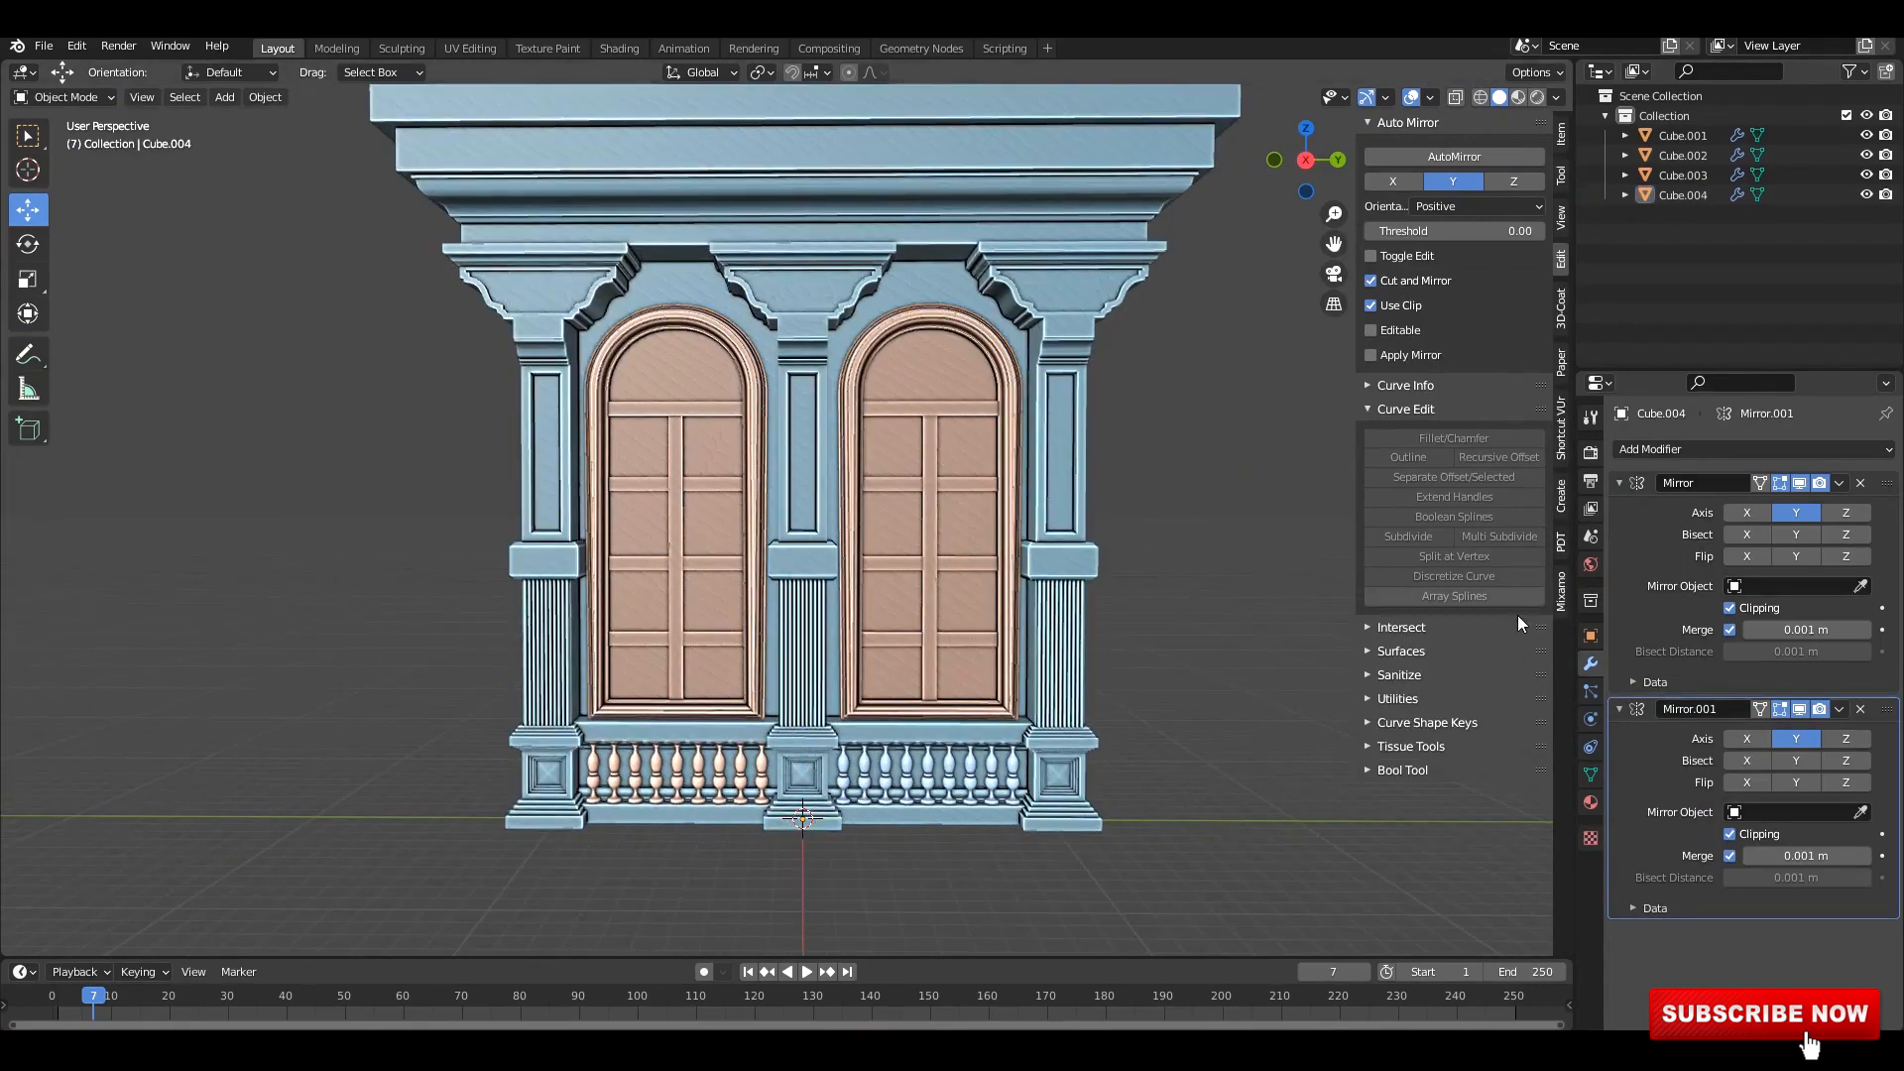
pyautogui.press('n')
pyautogui.hotkey('ctrl', 's')
pyautogui.scroll(-2, 1151, 362)
pyautogui.moveTo(1151, 362); pyautogui.dragTo(1079, 381, button='middle')
pyautogui.click(843, 199)
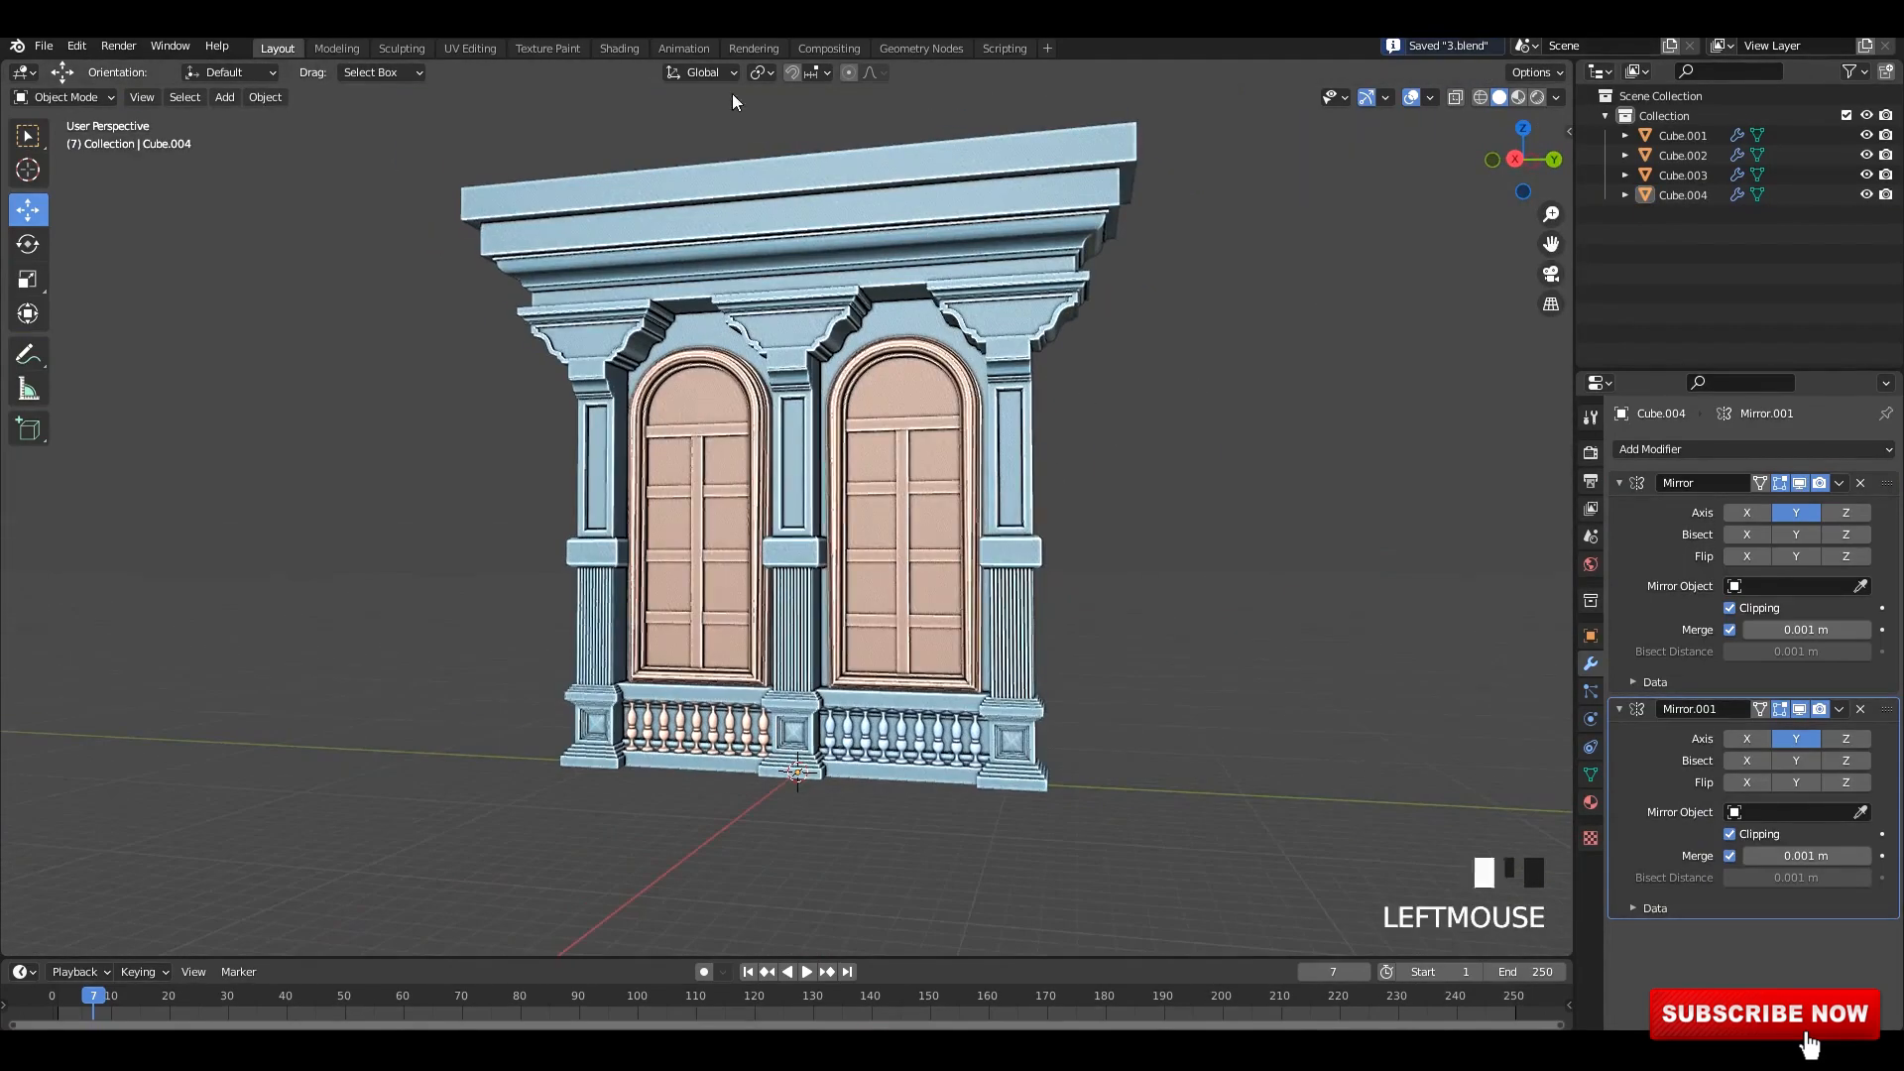
# - Switch to the Animation workspace and shrink the Dope Sheet to give the viewports more height
pyautogui.click(620, 49)
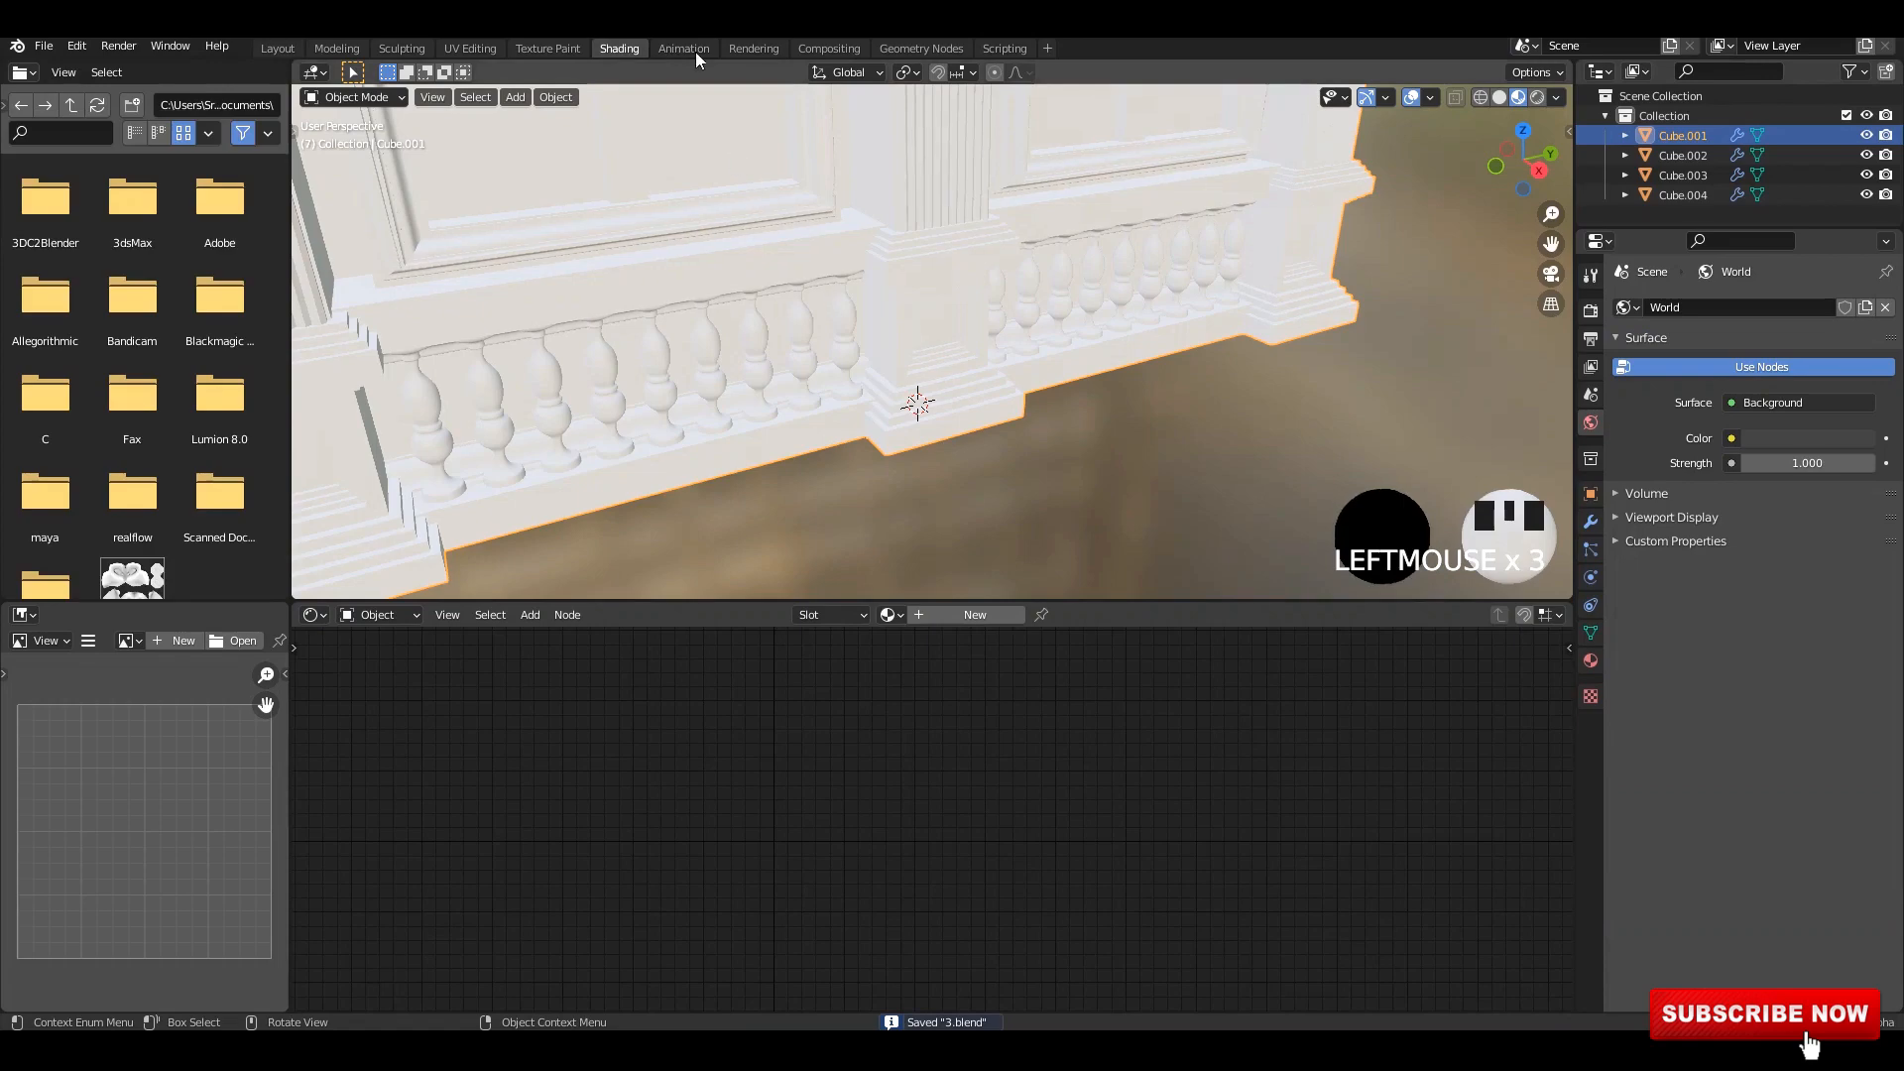
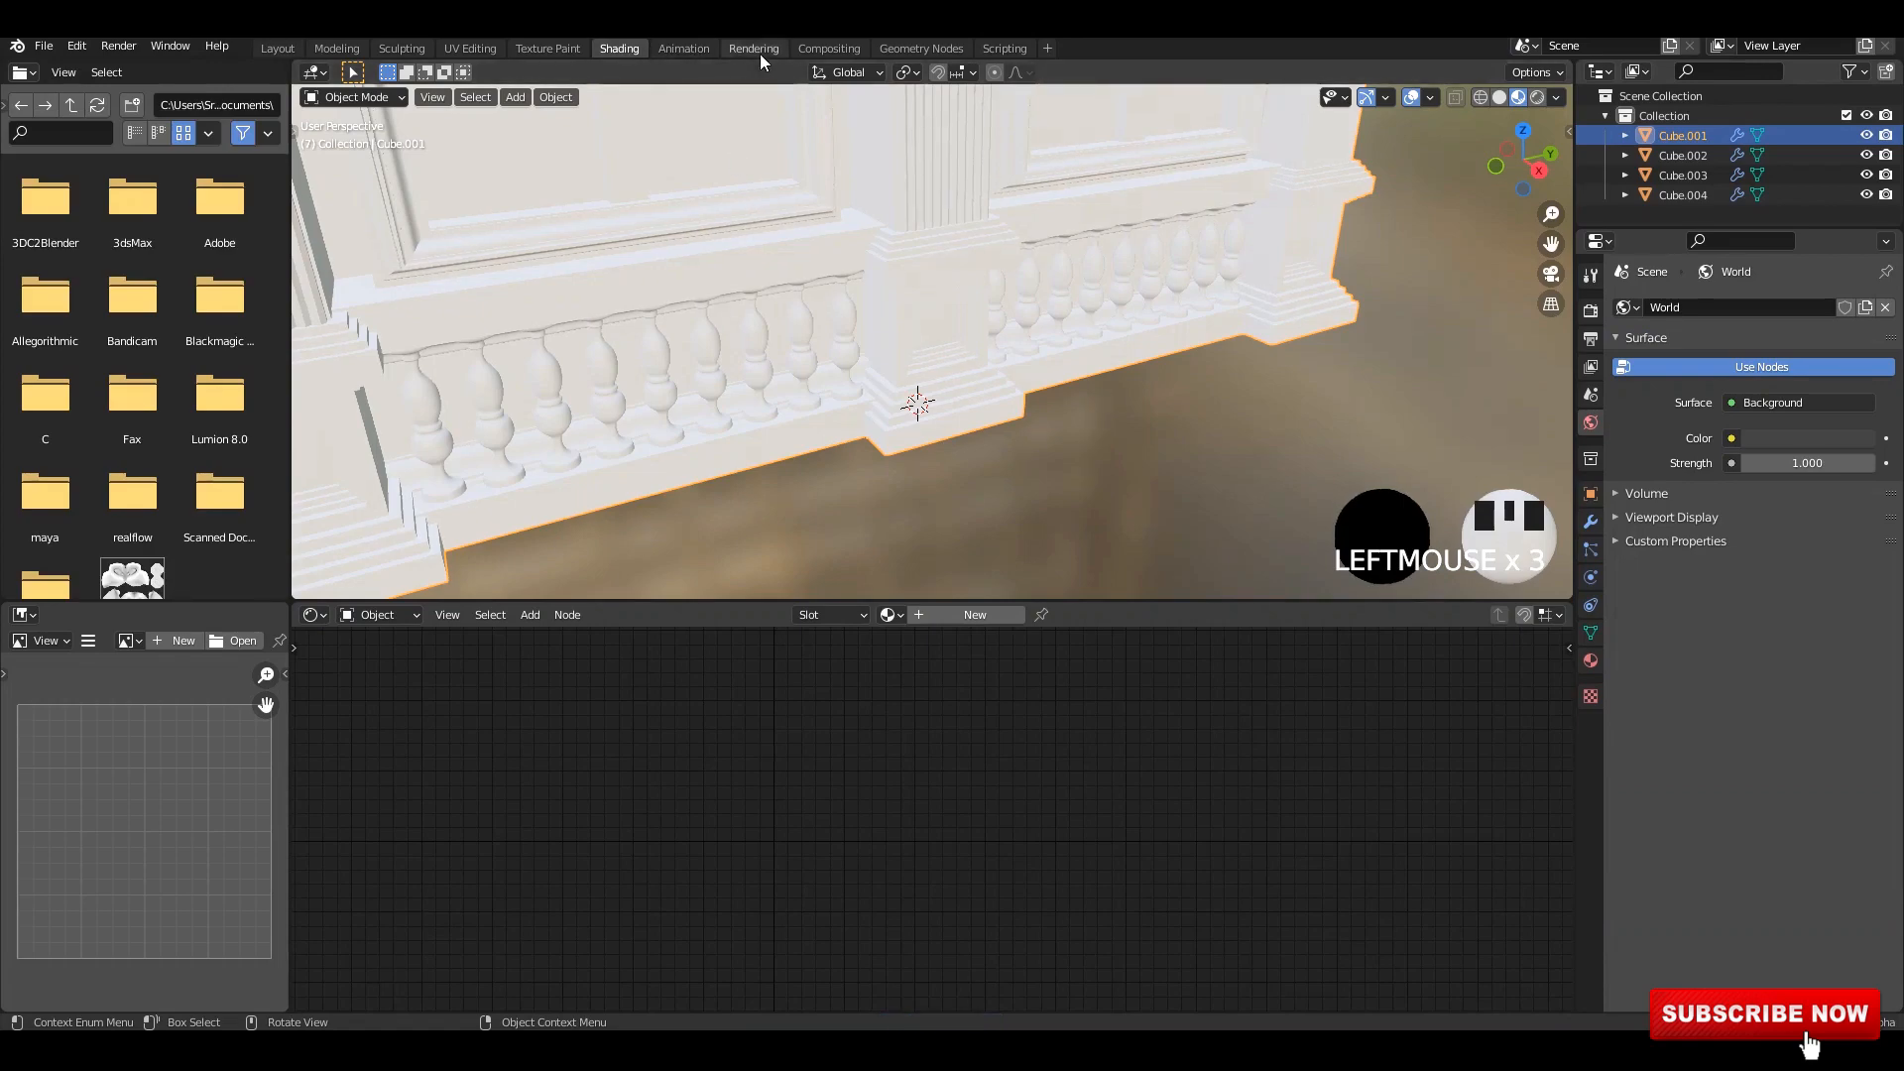
pyautogui.click(757, 49)
pyautogui.click(684, 48)
pyautogui.scroll(-4, 353, 405)
pyautogui.keyDown('alt'); pyautogui.moveTo(353, 405); pyautogui.dragTo(377, 417, button='middle'); pyautogui.keyUp('alt')
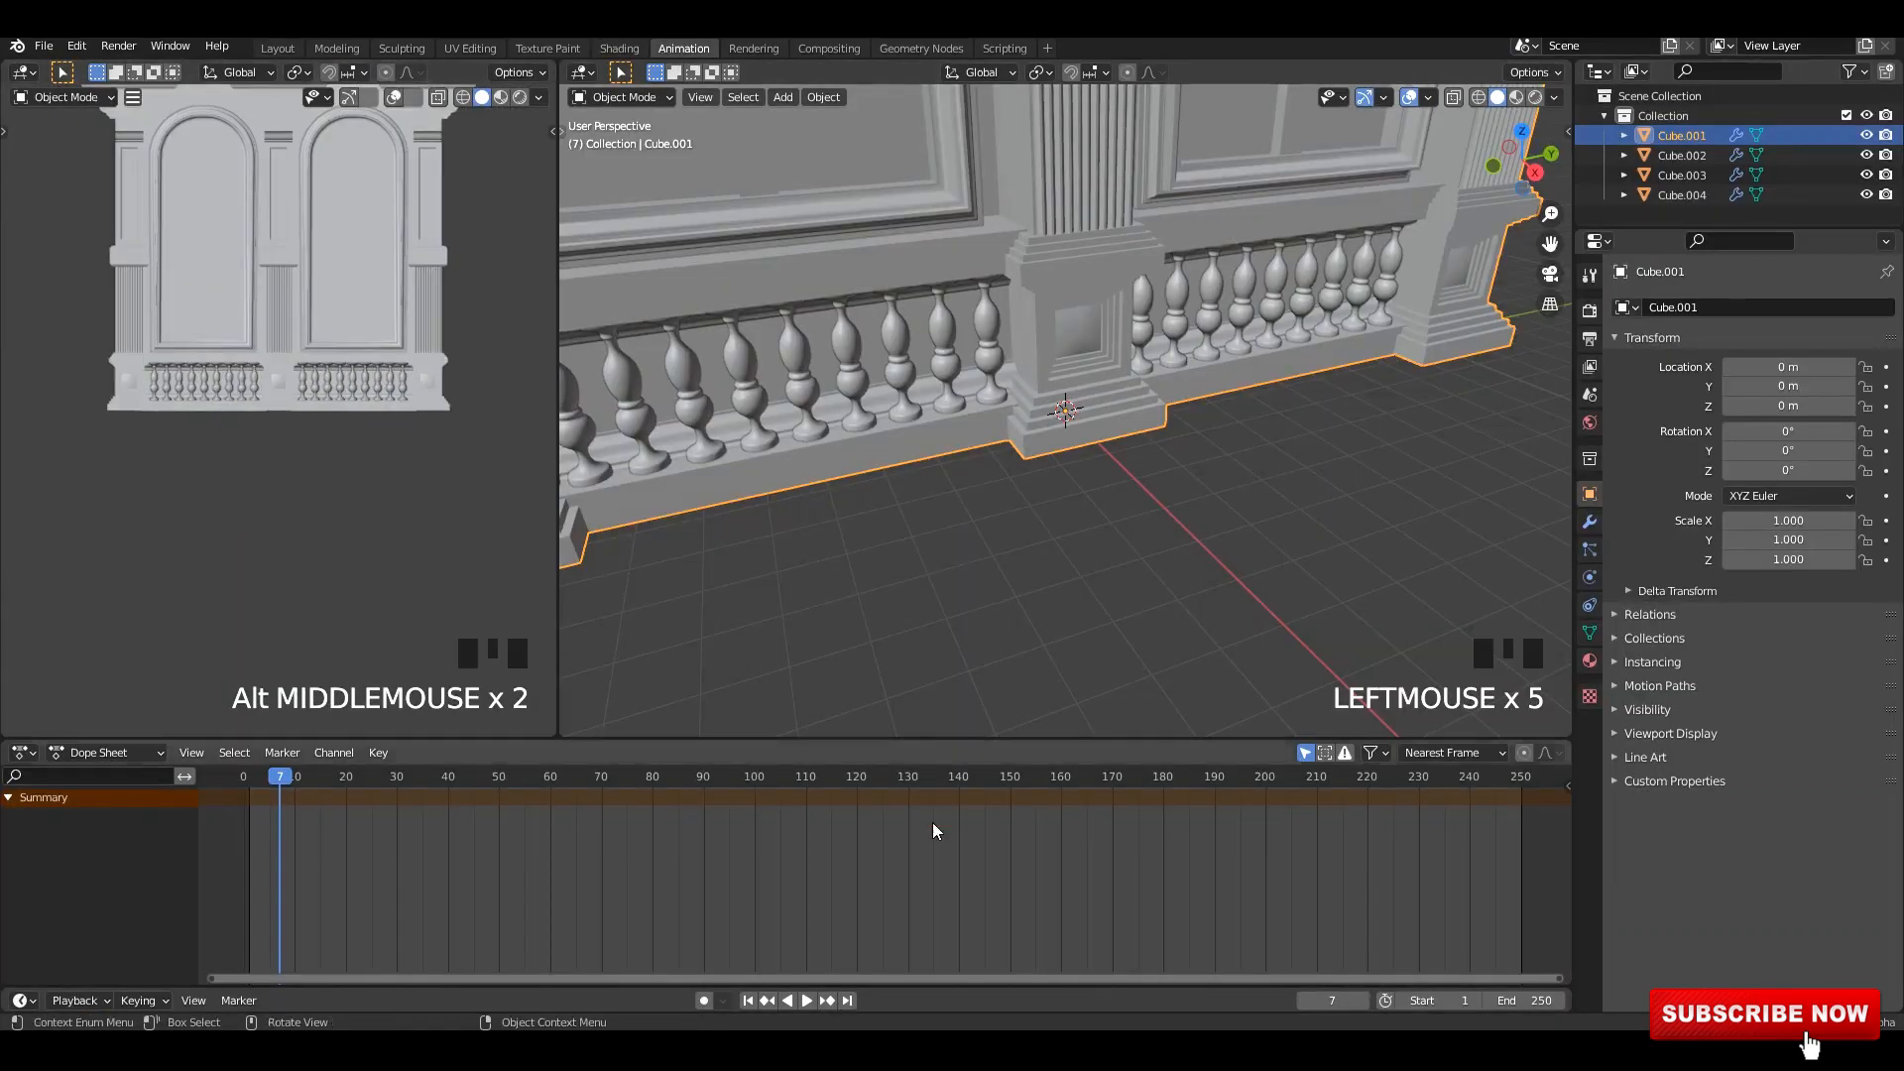
pyautogui.moveTo(941, 738); pyautogui.dragTo(941, 960)
pyautogui.keyDown('shift'); pyautogui.moveTo(278, 417); pyautogui.dragTo(377, 480, button='middle'); pyautogui.keyUp('shift')
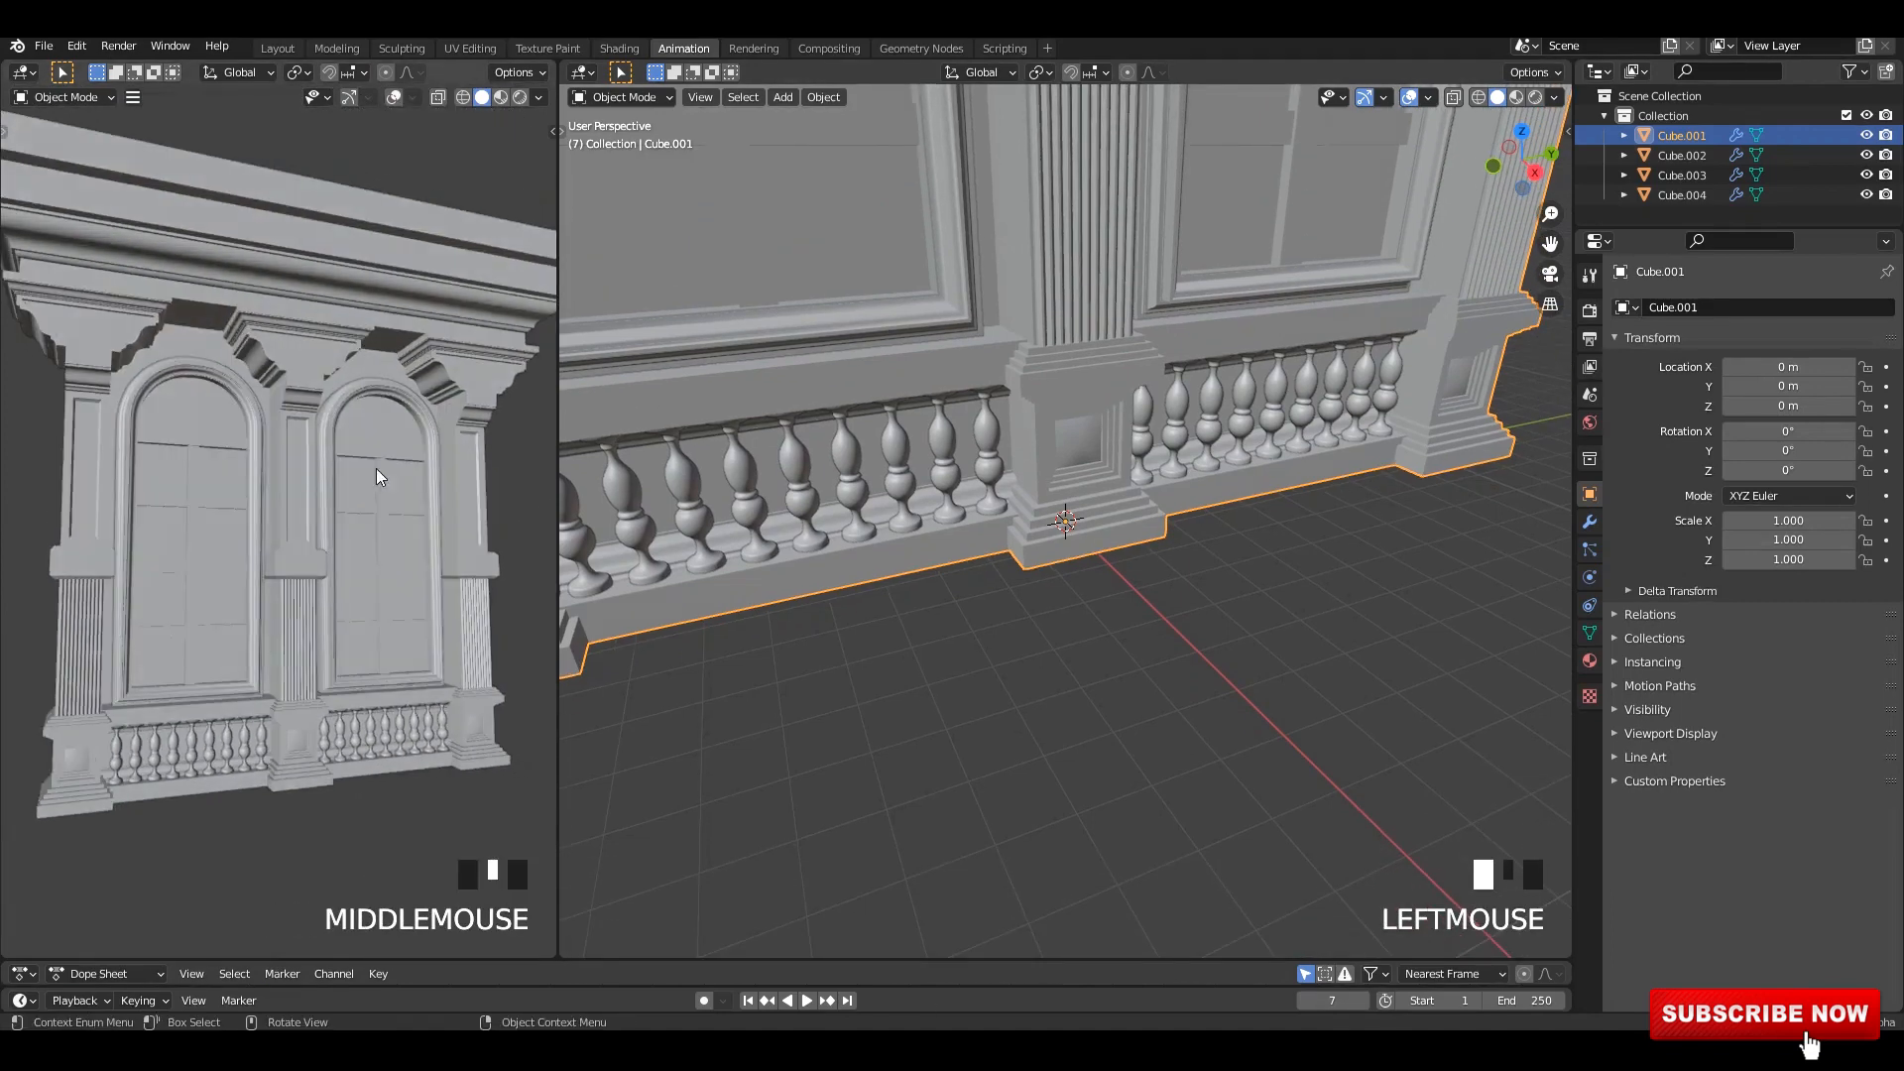
# - Change the larger viewport to a Shader Editor, widen the adjacent 3D view, and hide the node sidebar
pyautogui.click(580, 73)
pyautogui.click(620, 258)
pyautogui.moveTo(560, 288); pyautogui.dragTo(727, 314)
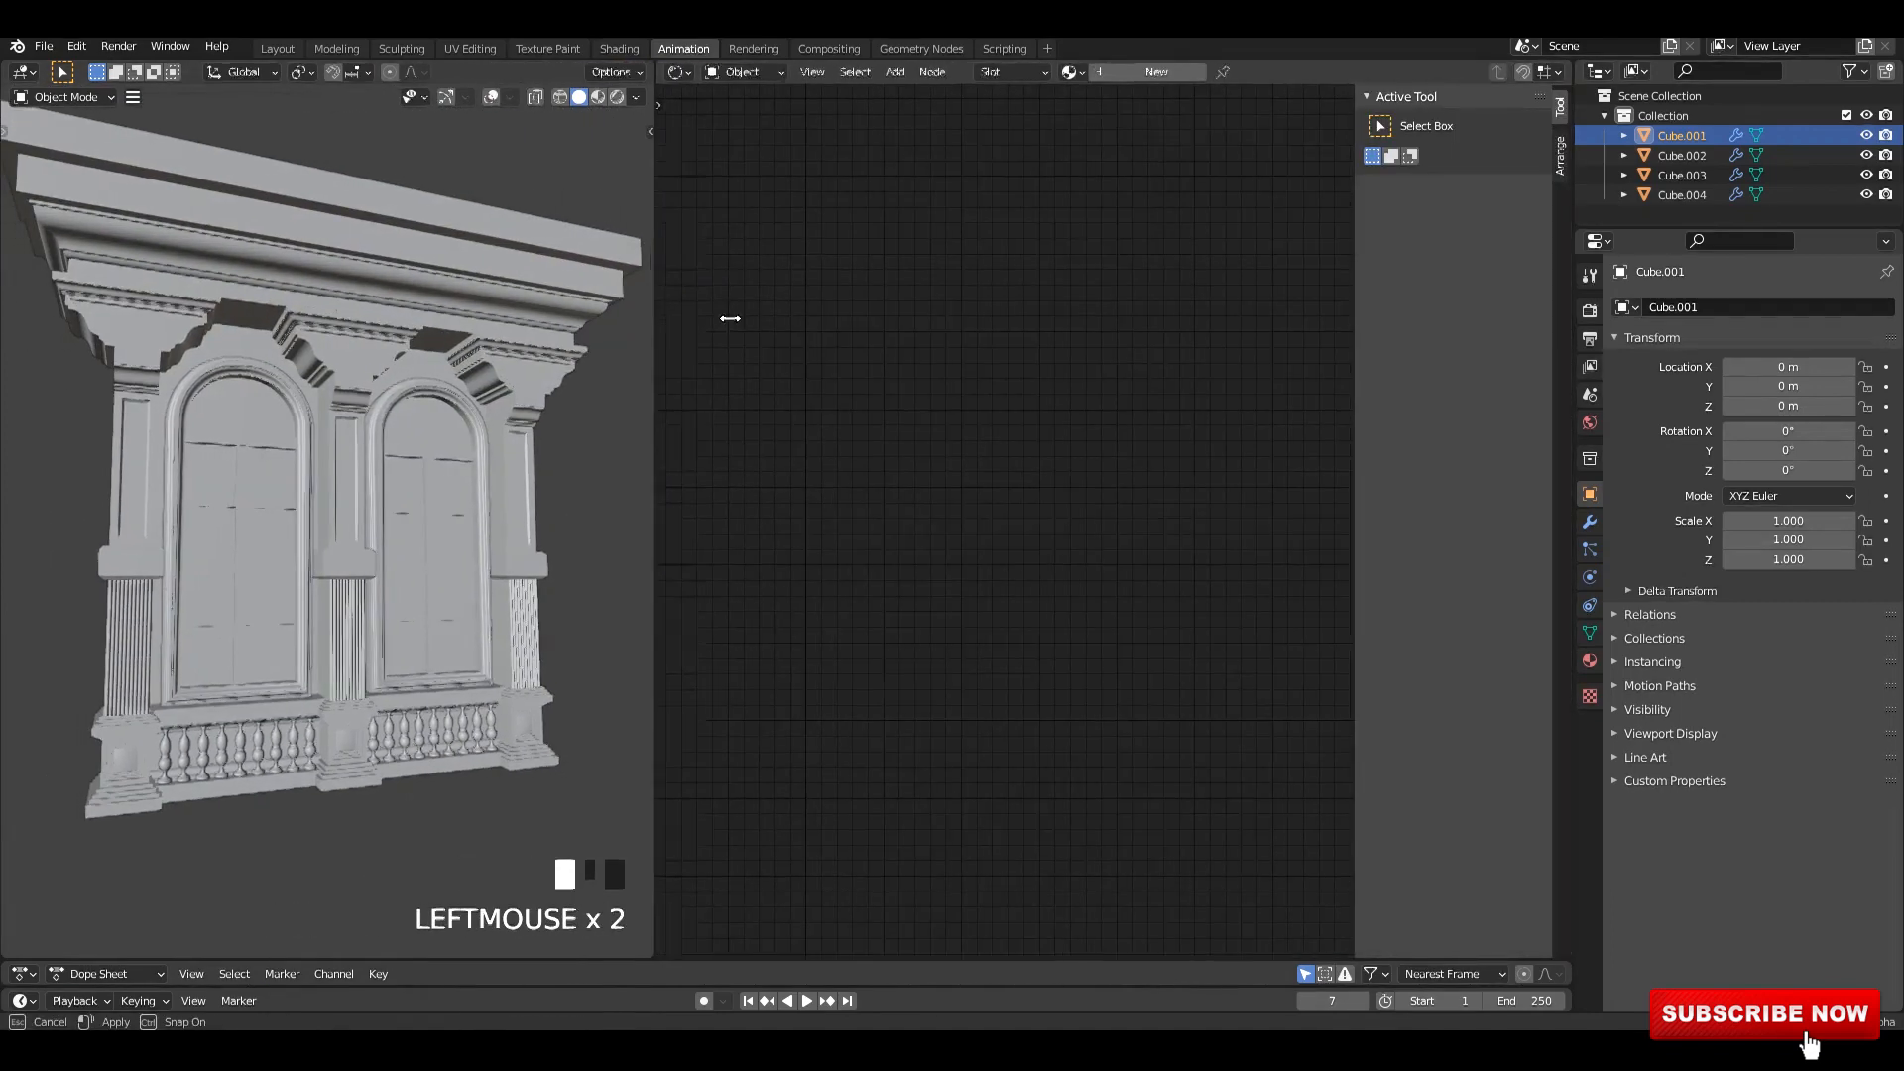
pyautogui.press('n')
# - Display the facade in Material Preview shading and inspect its windows up close
pyautogui.scroll(2, 684, 107)
pyautogui.click(670, 97)
pyautogui.scroll(3, 562, 504)
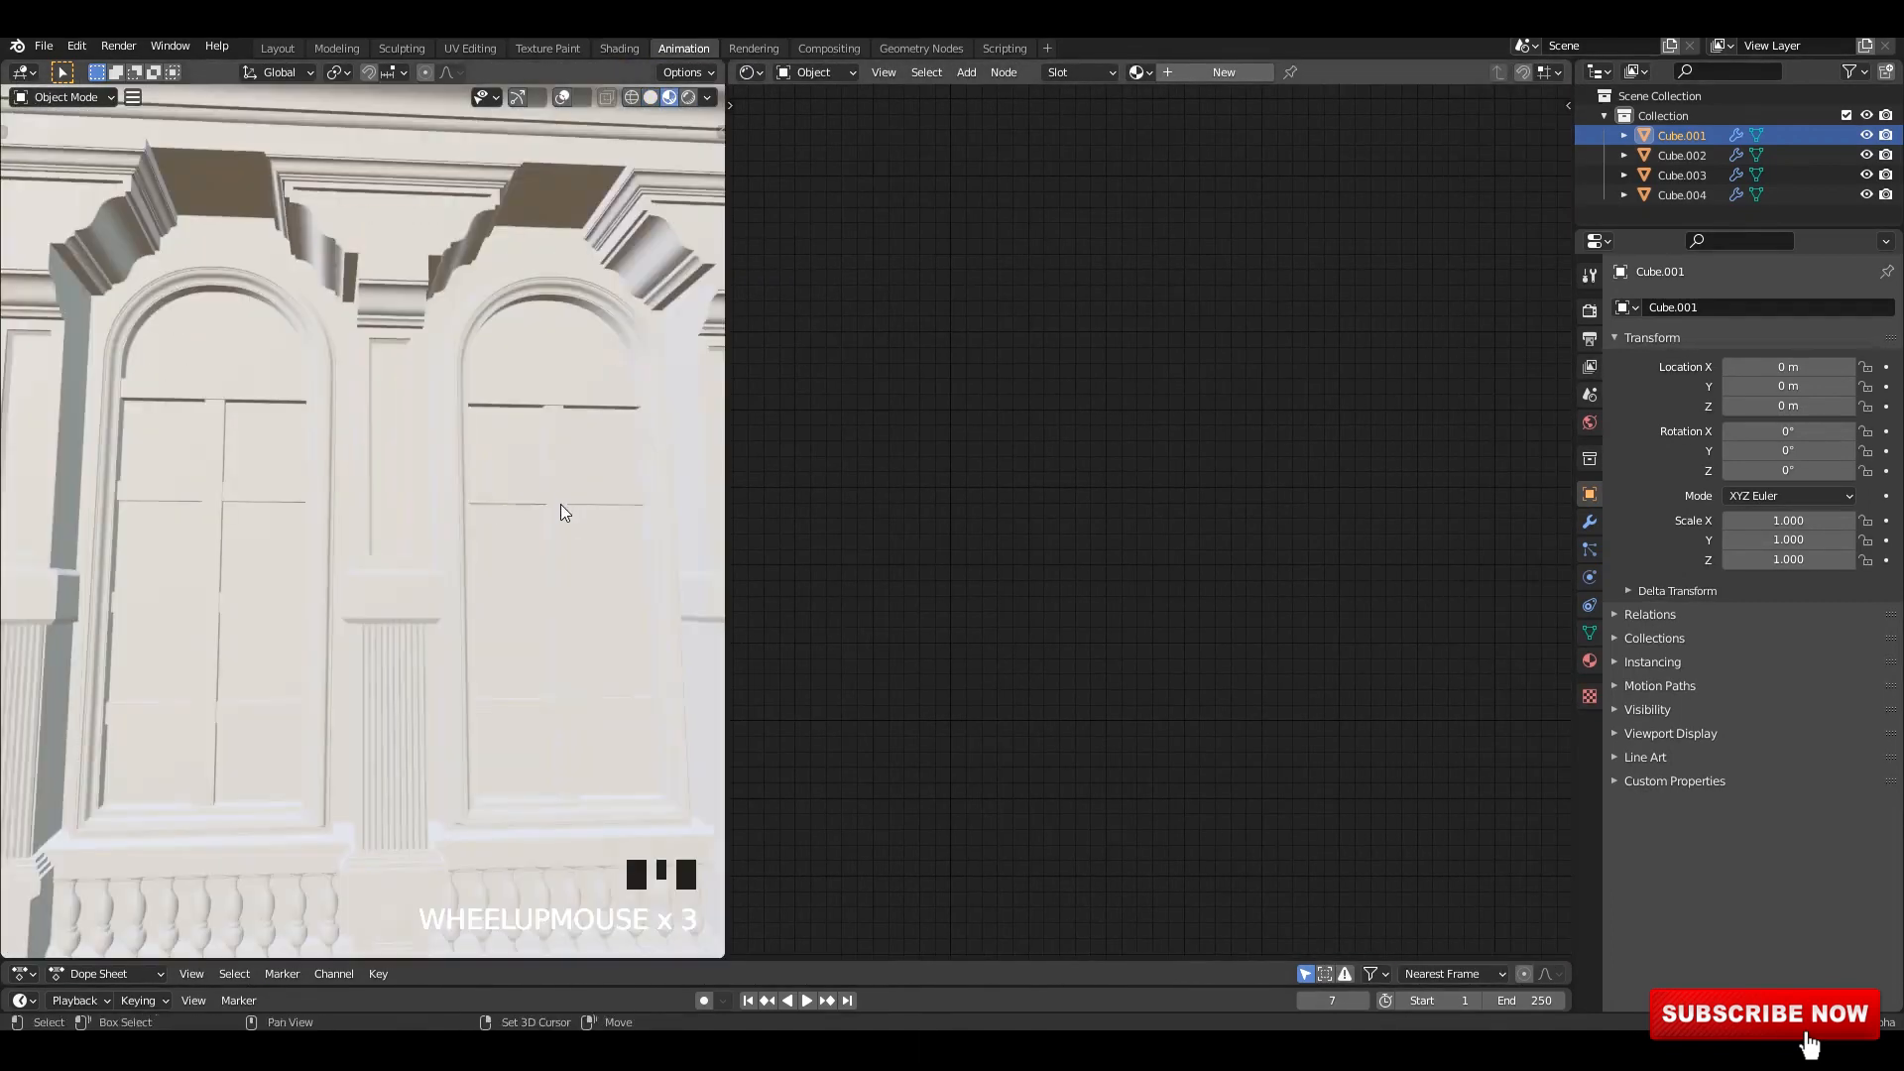
pyautogui.scroll(-2, 495, 476)
pyautogui.moveTo(495, 476); pyautogui.dragTo(424, 450, button='middle')
# - Enable Ambient Occlusion and Bloom for Eevee, with an occlusion distance of 2 m and a factor of 2
pyautogui.click(1589, 310)
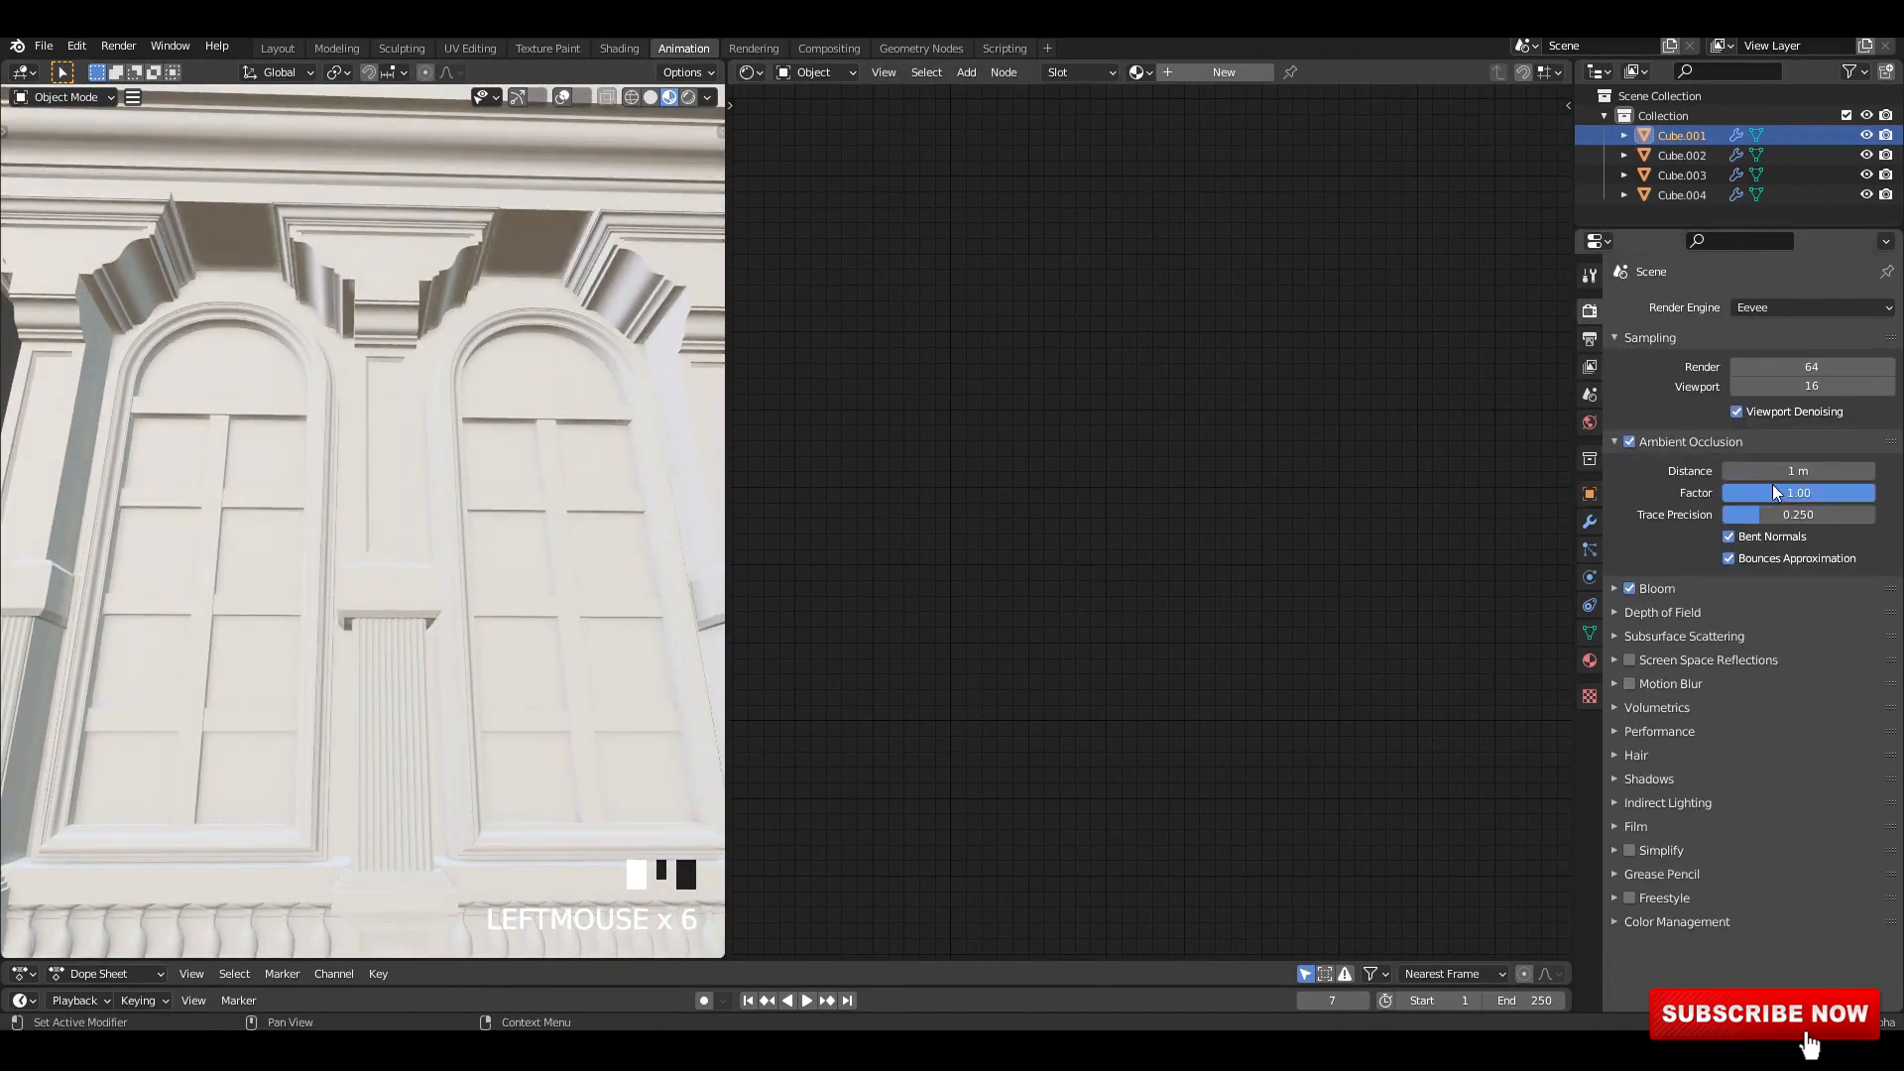
pyautogui.click(1700, 440)
pyautogui.click(1700, 440)
pyautogui.click(1811, 472)
pyautogui.write('2')
pyautogui.press('Return')
pyautogui.click(1815, 494)
pyautogui.write('2')
pyautogui.press('Return')
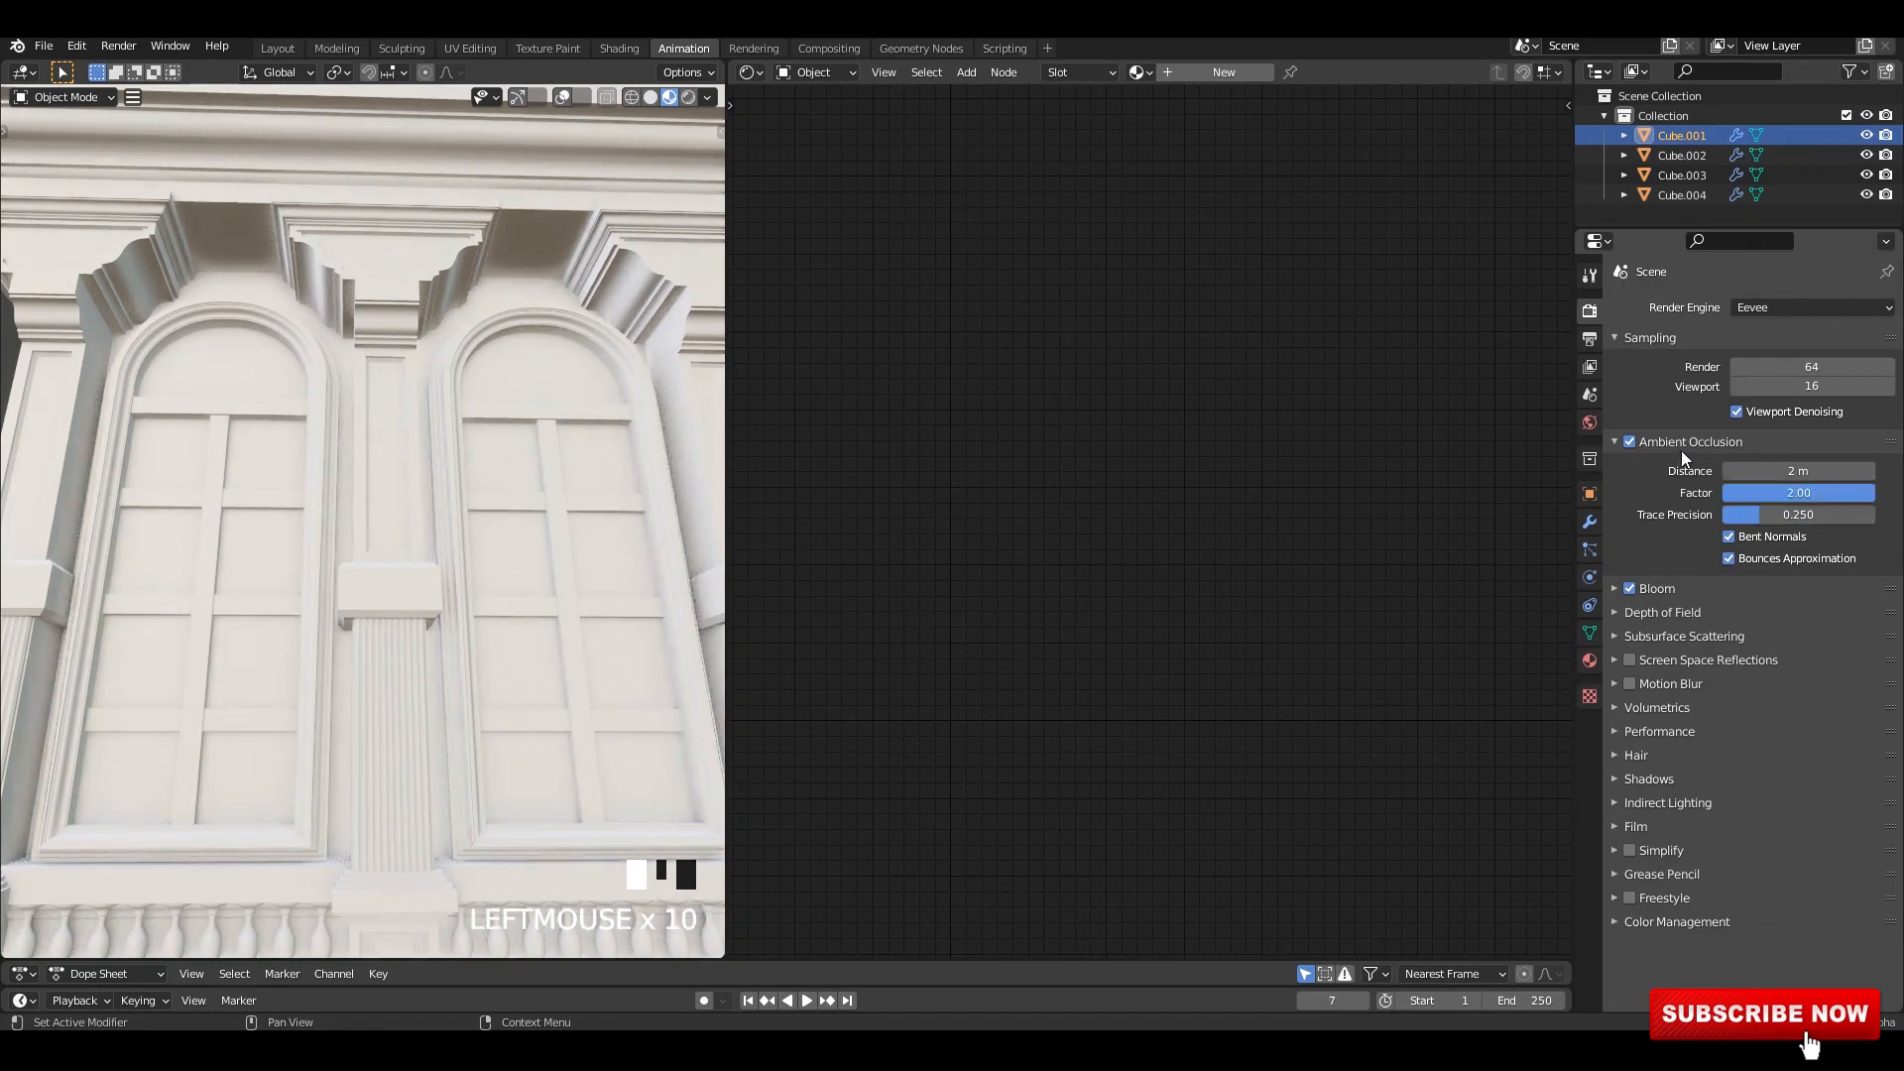
# - Enable Screen Space Reflections, set the color management look to Very High Contrast, and save the file
pyautogui.click(1686, 448)
pyautogui.click(1712, 797)
pyautogui.click(1775, 880)
pyautogui.click(1772, 834)
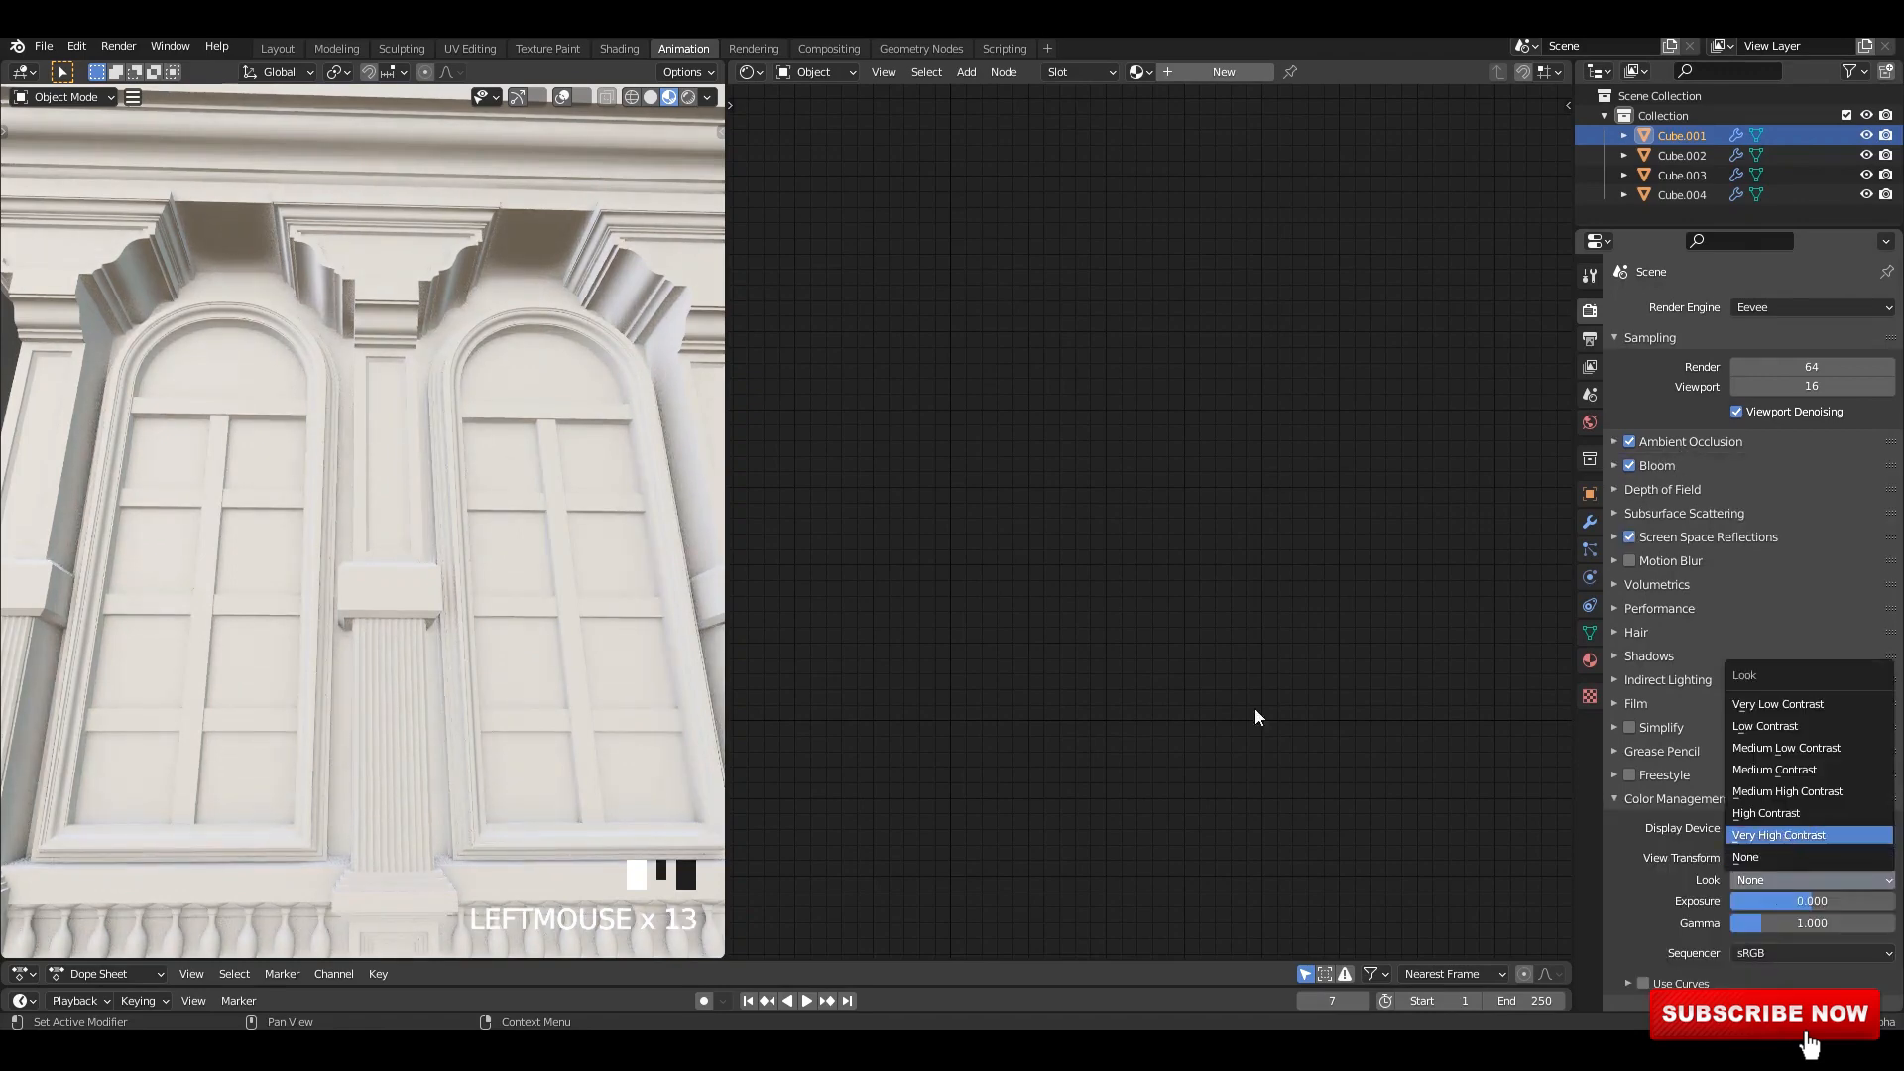
pyautogui.scroll(-4, 436, 486)
pyautogui.moveTo(436, 486); pyautogui.dragTo(607, 320, button='middle')
pyautogui.click(564, 458)
pyautogui.hotkey('ctrl', 's')
# - Select the facade body and give it a new material
pyautogui.click(571, 369)
pyautogui.scroll(2, 510, 393)
pyautogui.click(607, 320)
pyautogui.click(1239, 72)
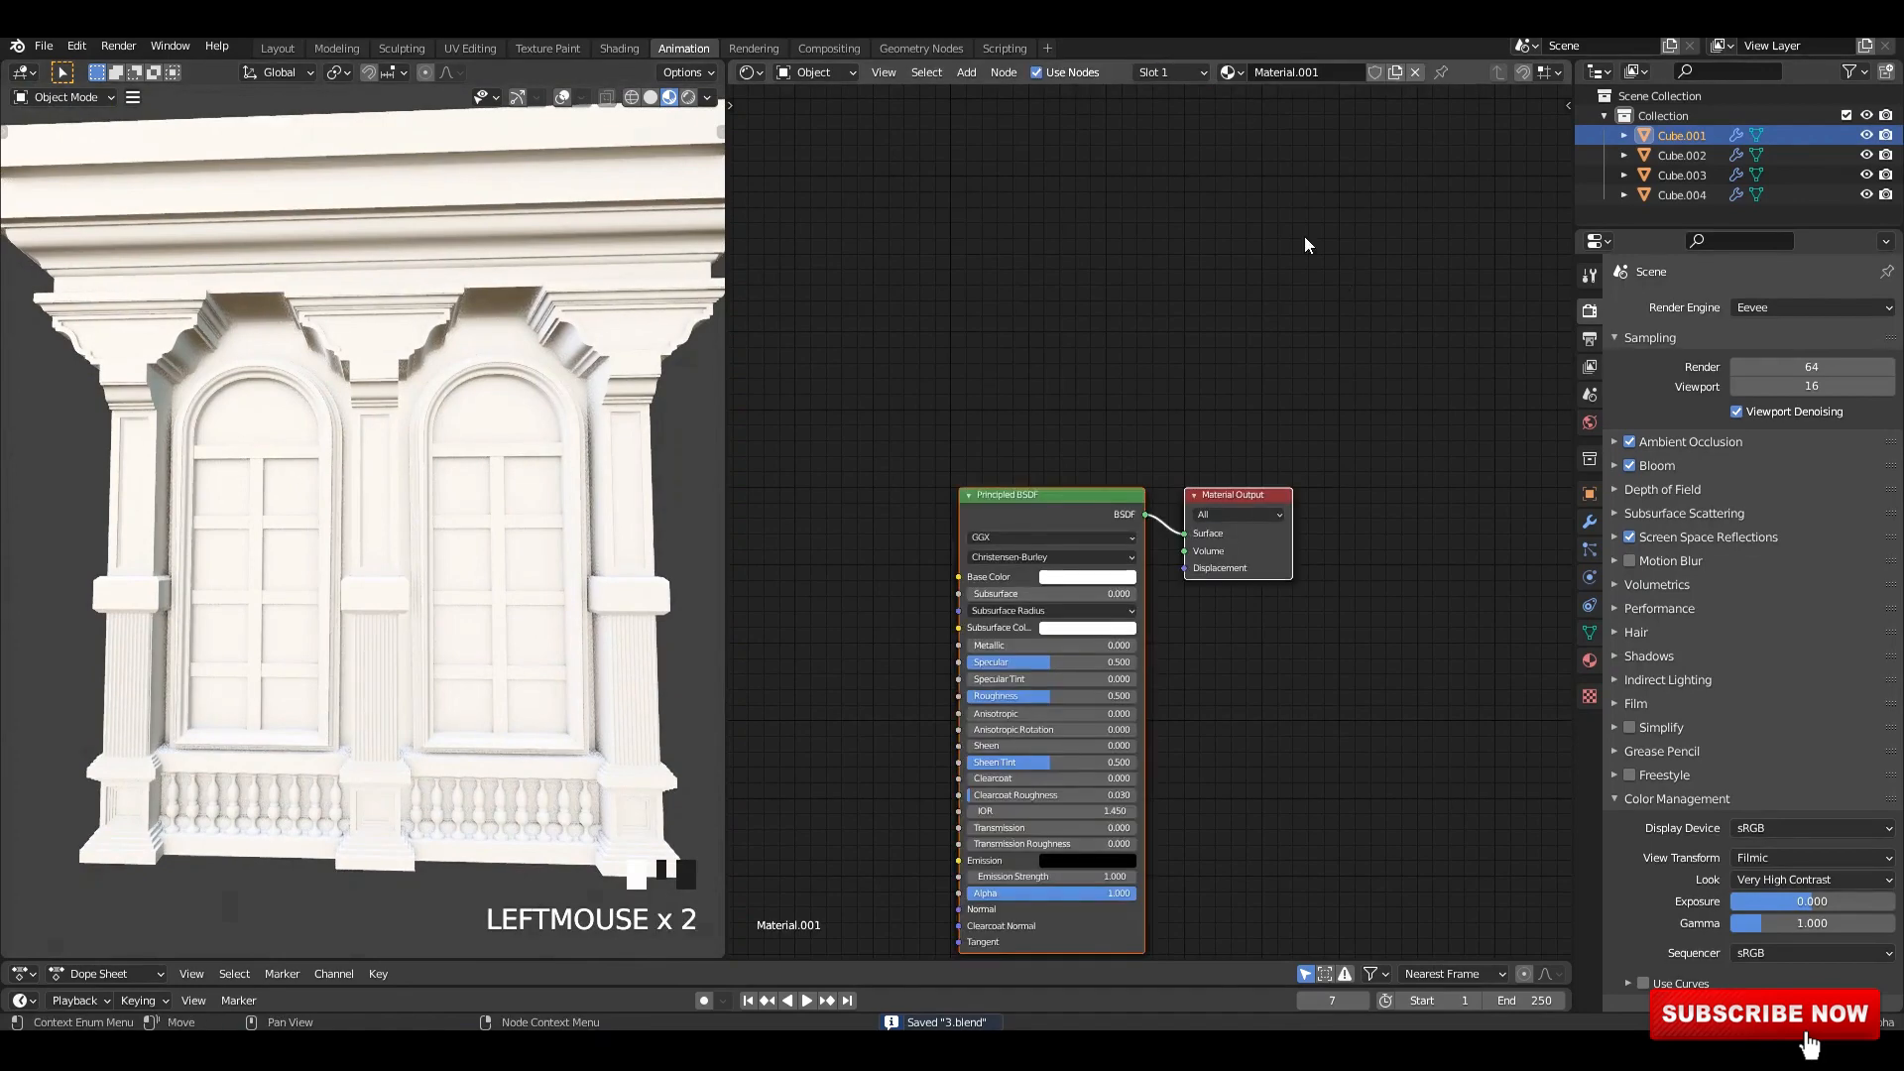
pyautogui.press('n')
pyautogui.press('n')
pyautogui.press('n')
pyautogui.press('n')
pyautogui.press('n')
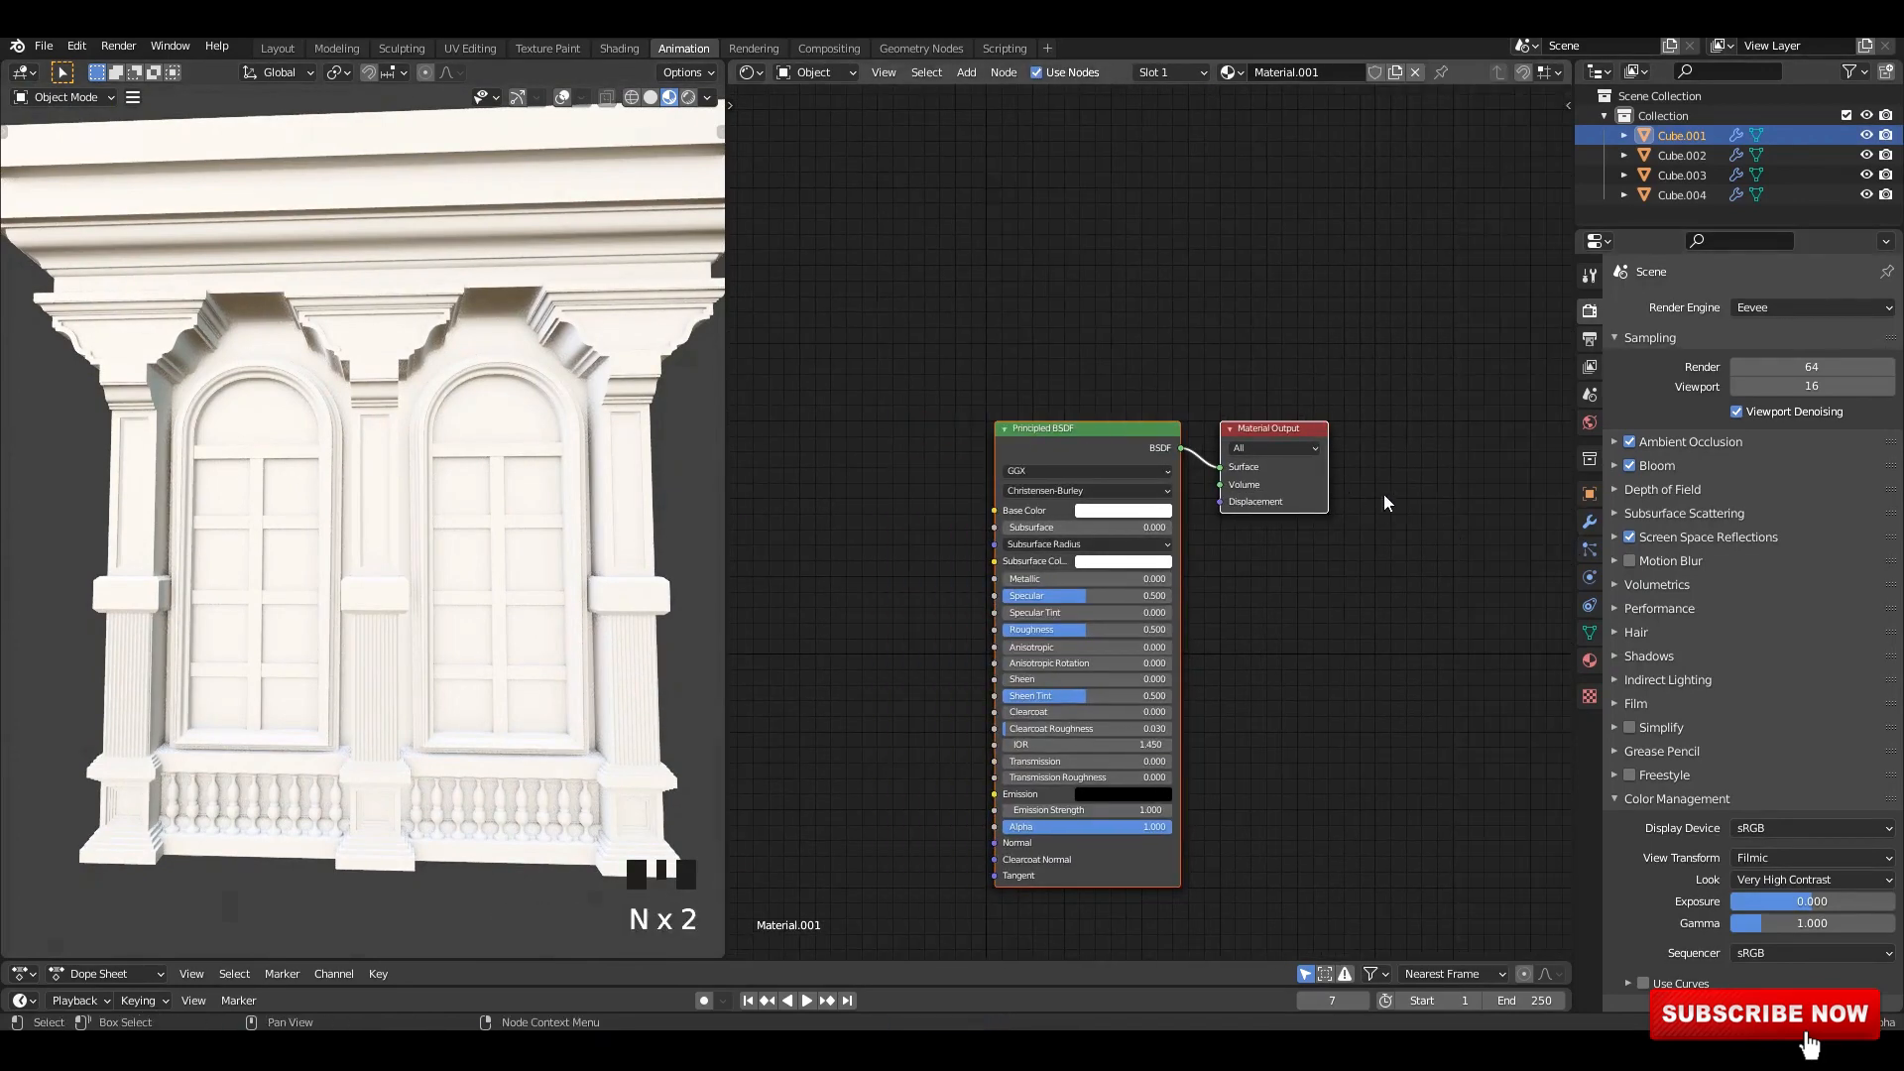
# - Widen the node editing area and add an Ambient Occlusion node beside the Principled BSDF
pyautogui.moveTo(1573, 521); pyautogui.dragTo(1705, 520)
pyautogui.scroll(4, 1229, 472)
pyautogui.moveTo(1230, 471); pyautogui.dragTo(1476, 373, button='middle')
pyautogui.hotkey('shift', 'a')
pyautogui.click(1098, 383)
pyautogui.click(1122, 400)
pyautogui.click(853, 243)
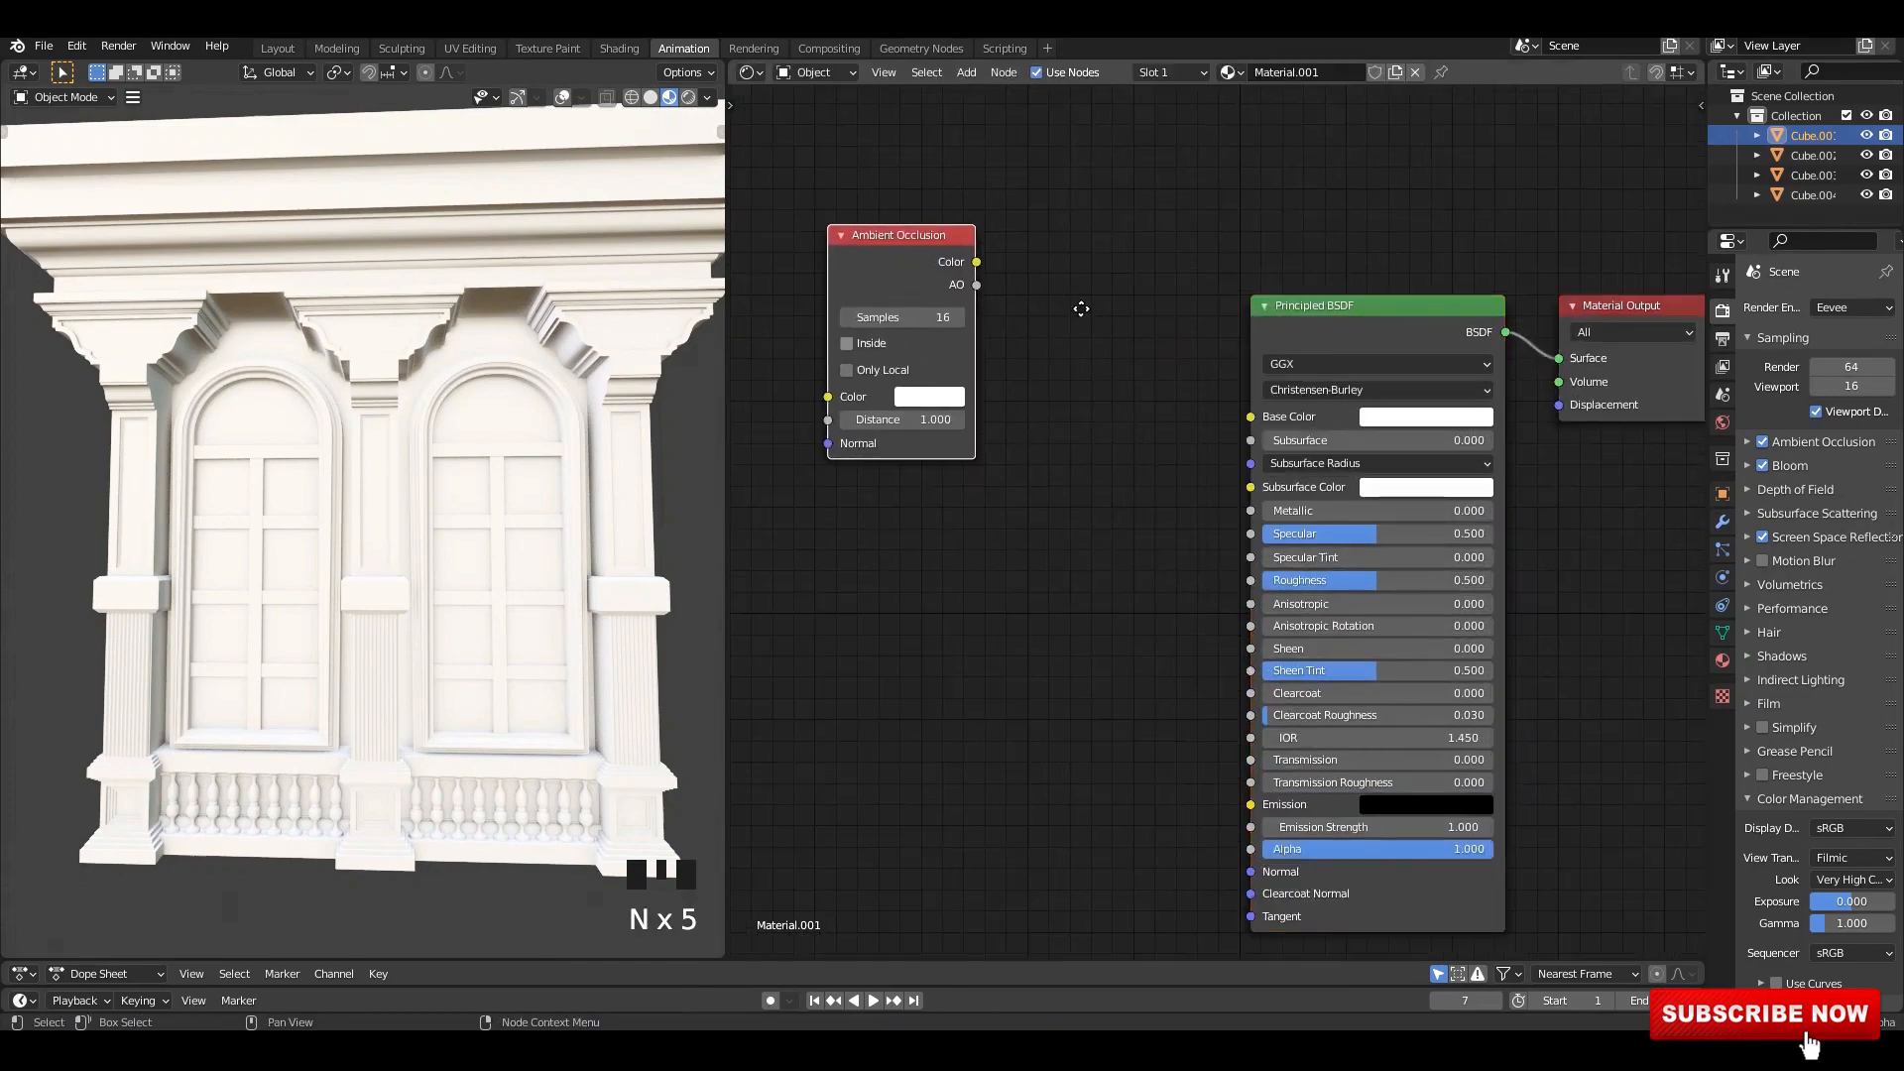
# - Add a Noise Texture with Mapping and Texture Coordinate nodes, and link its Fac output to Base Color
pyautogui.moveTo(1080, 306); pyautogui.dragTo(1365, 229, button='middle')
pyautogui.hotkey('shift', 'a')
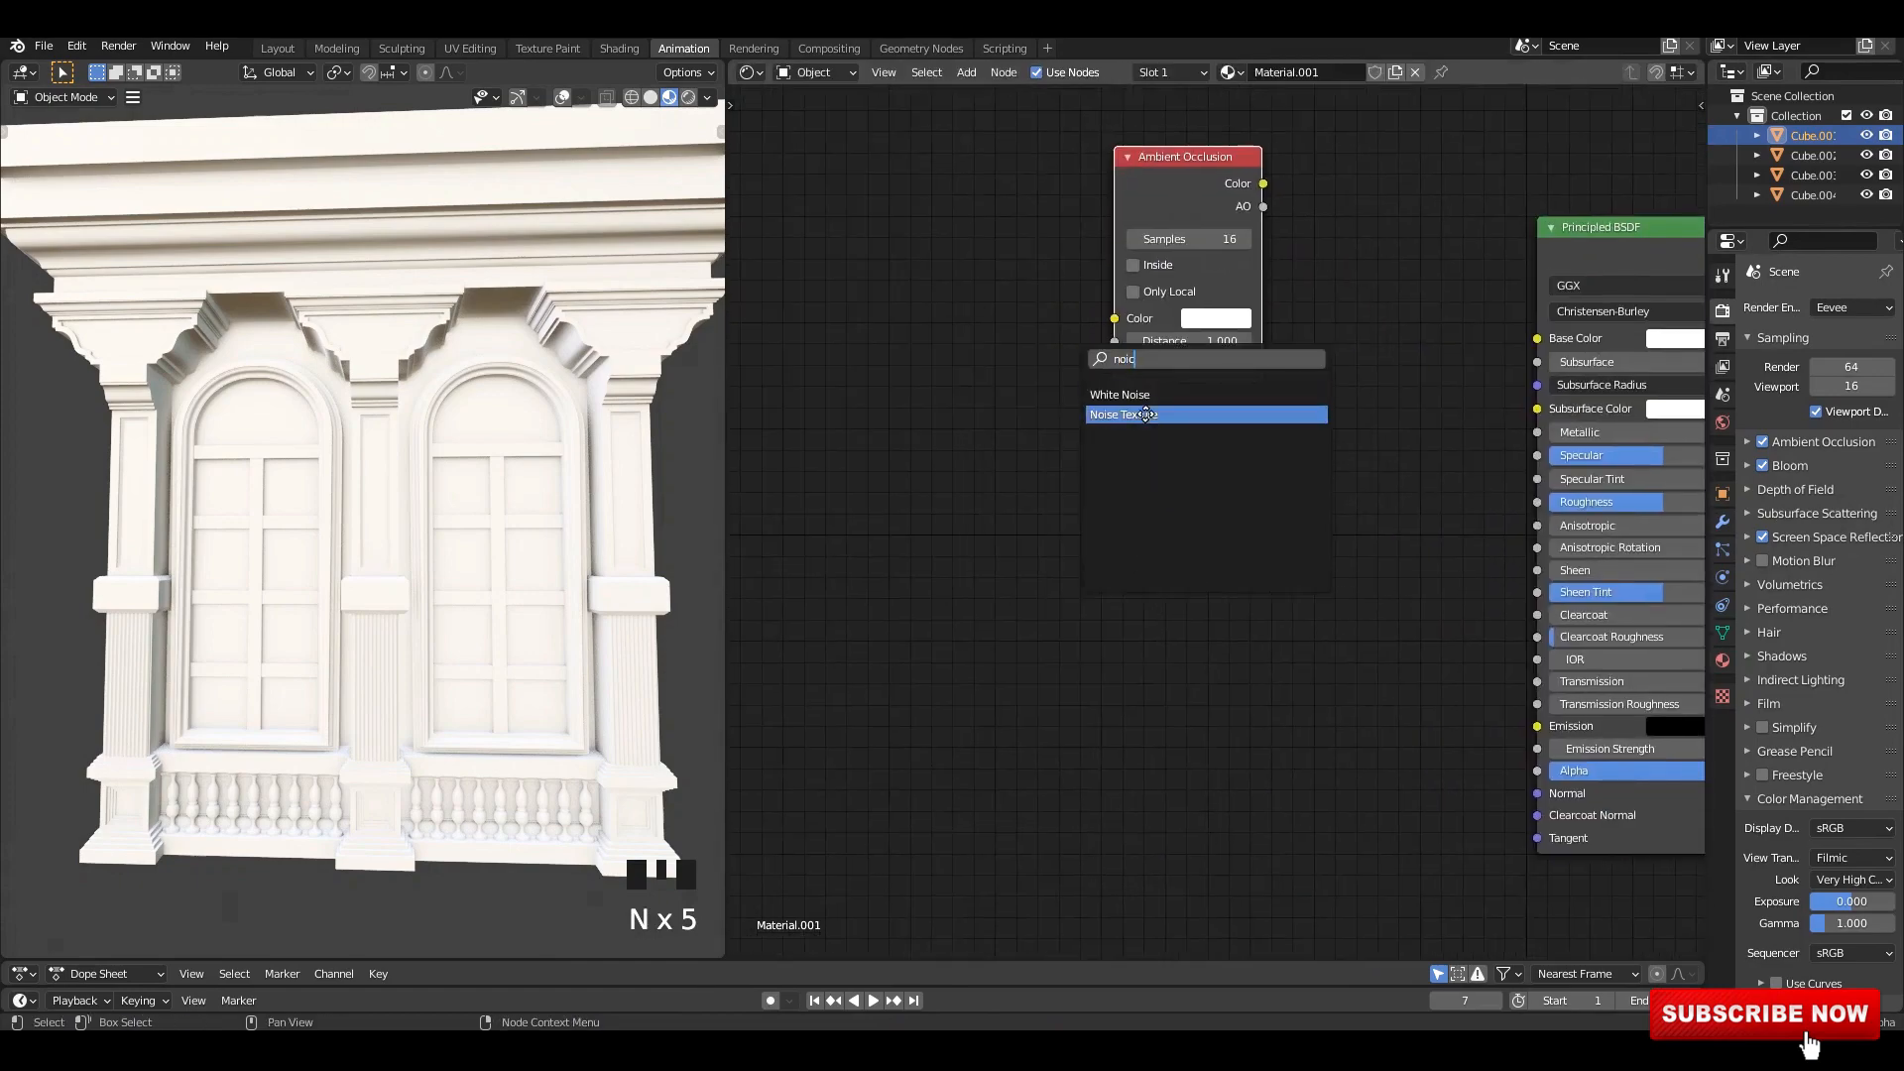
pyautogui.click(1146, 414)
pyautogui.scroll(2, 1141, 569)
pyautogui.hotkey('ctrl', 't')
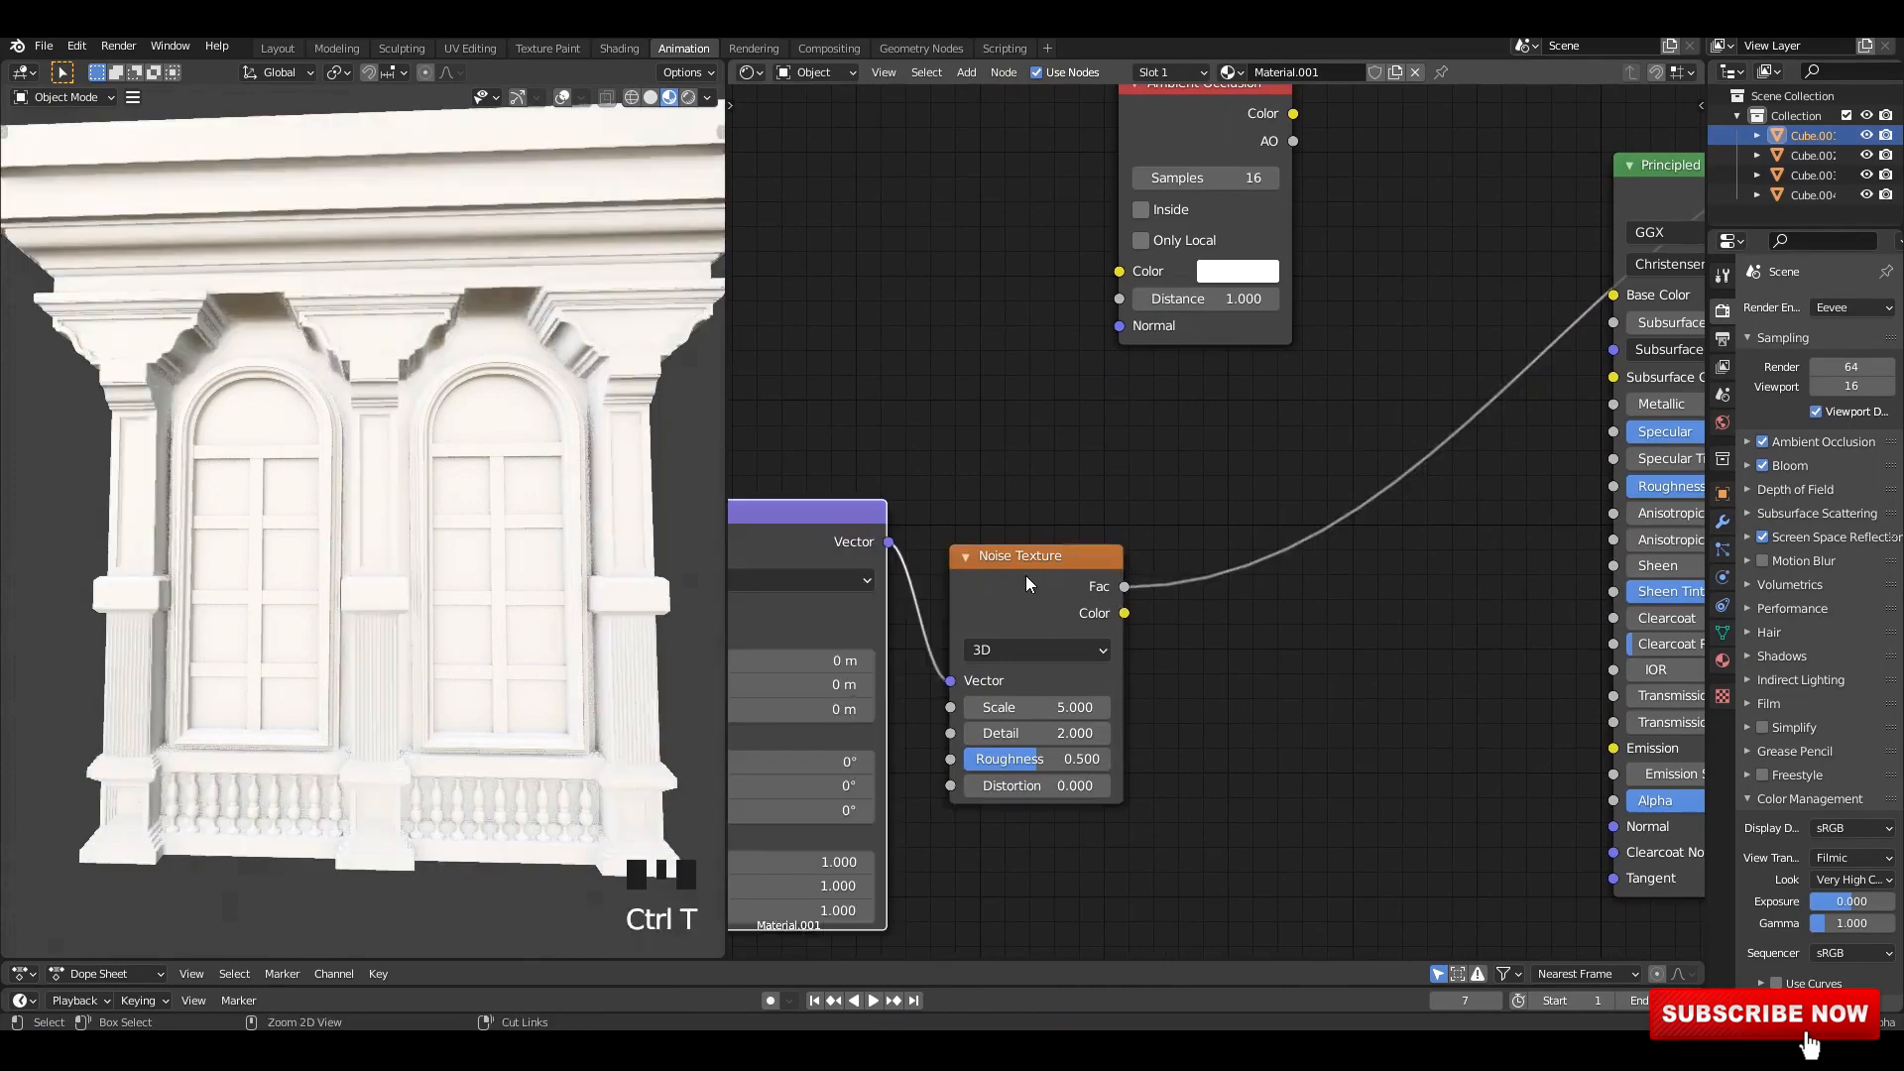
# - Connect the Texture Coordinate node's Object output to the Mapping node's Vector input
pyautogui.scroll(2, 1345, 602)
pyautogui.scroll(1, 1346, 602)
pyautogui.moveTo(736, 436); pyautogui.dragTo(1084, 501, button='middle')
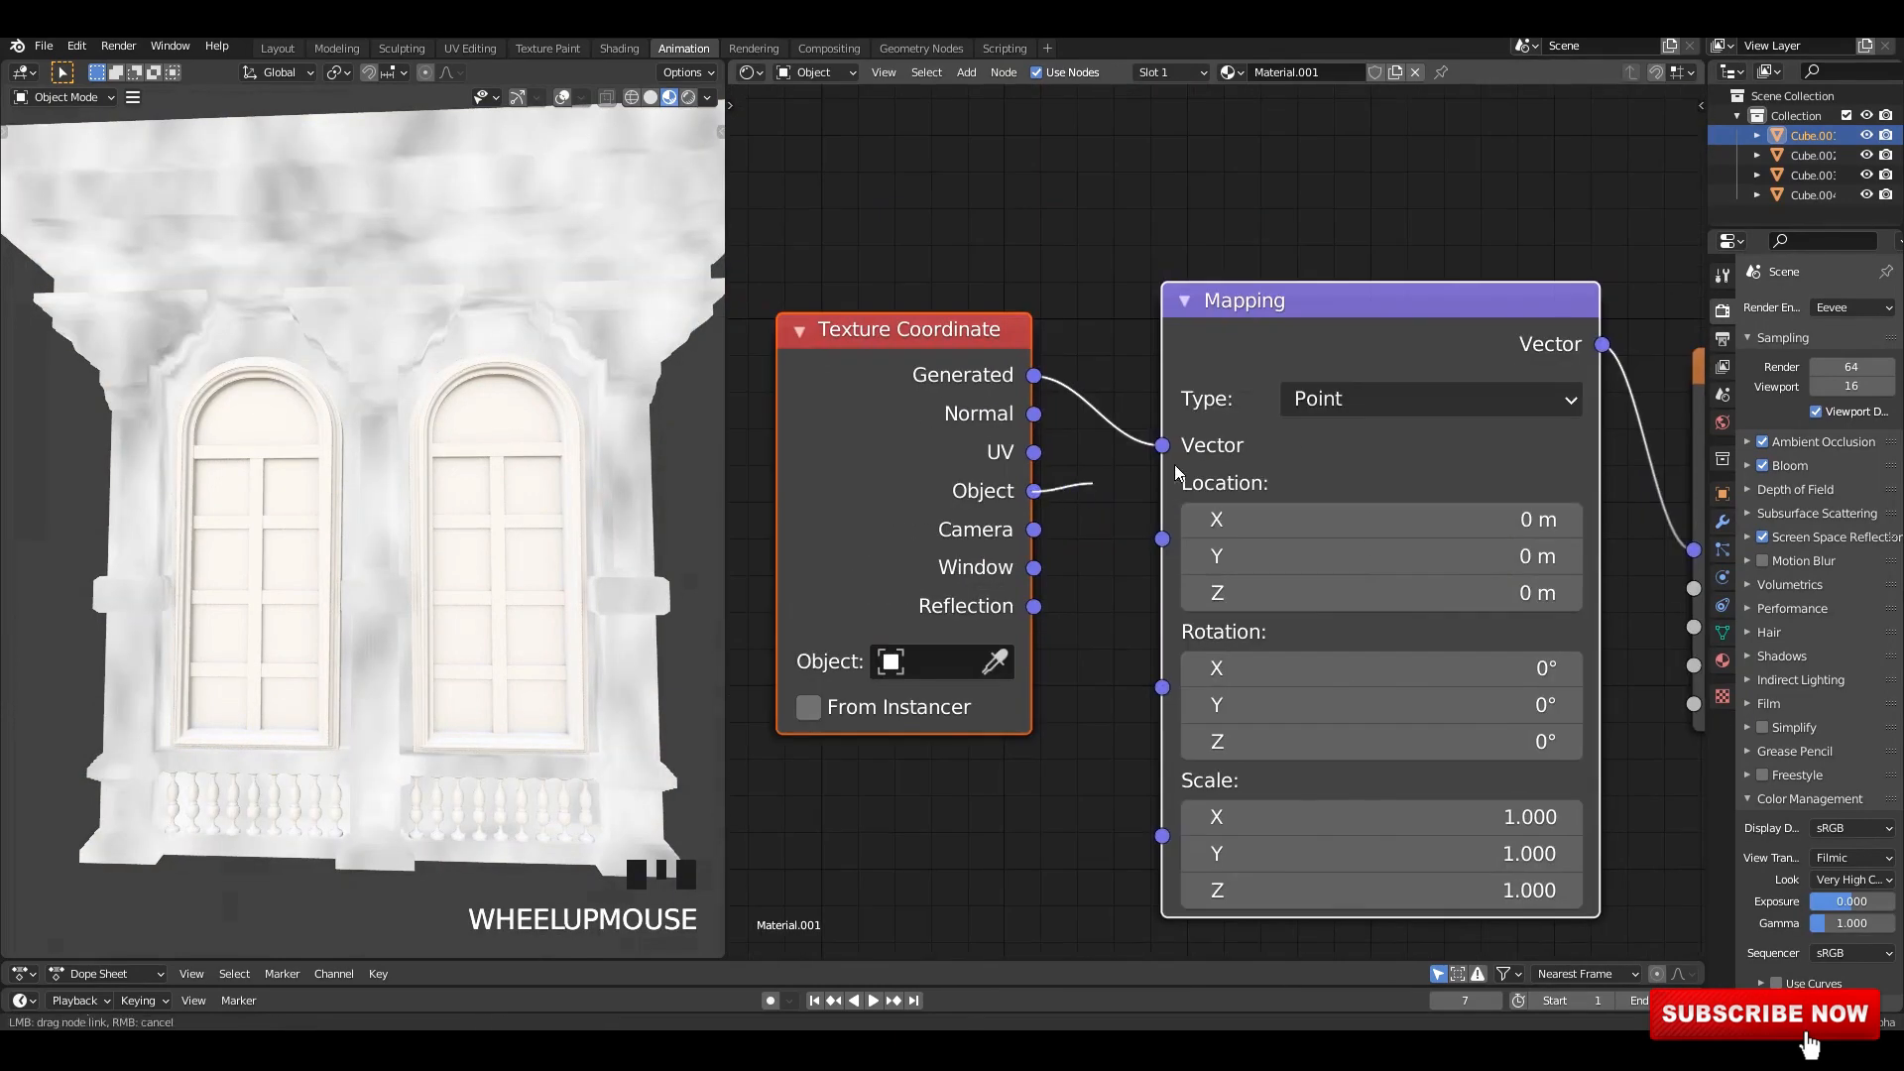
pyautogui.moveTo(1175, 474); pyautogui.dragTo(1165, 448)
pyautogui.scroll(-3, 1322, 501)
# - Set the Noise Texture scale to 45.7
pyautogui.moveTo(1379, 492); pyautogui.dragTo(892, 396, button='middle')
pyautogui.scroll(4, 1181, 480)
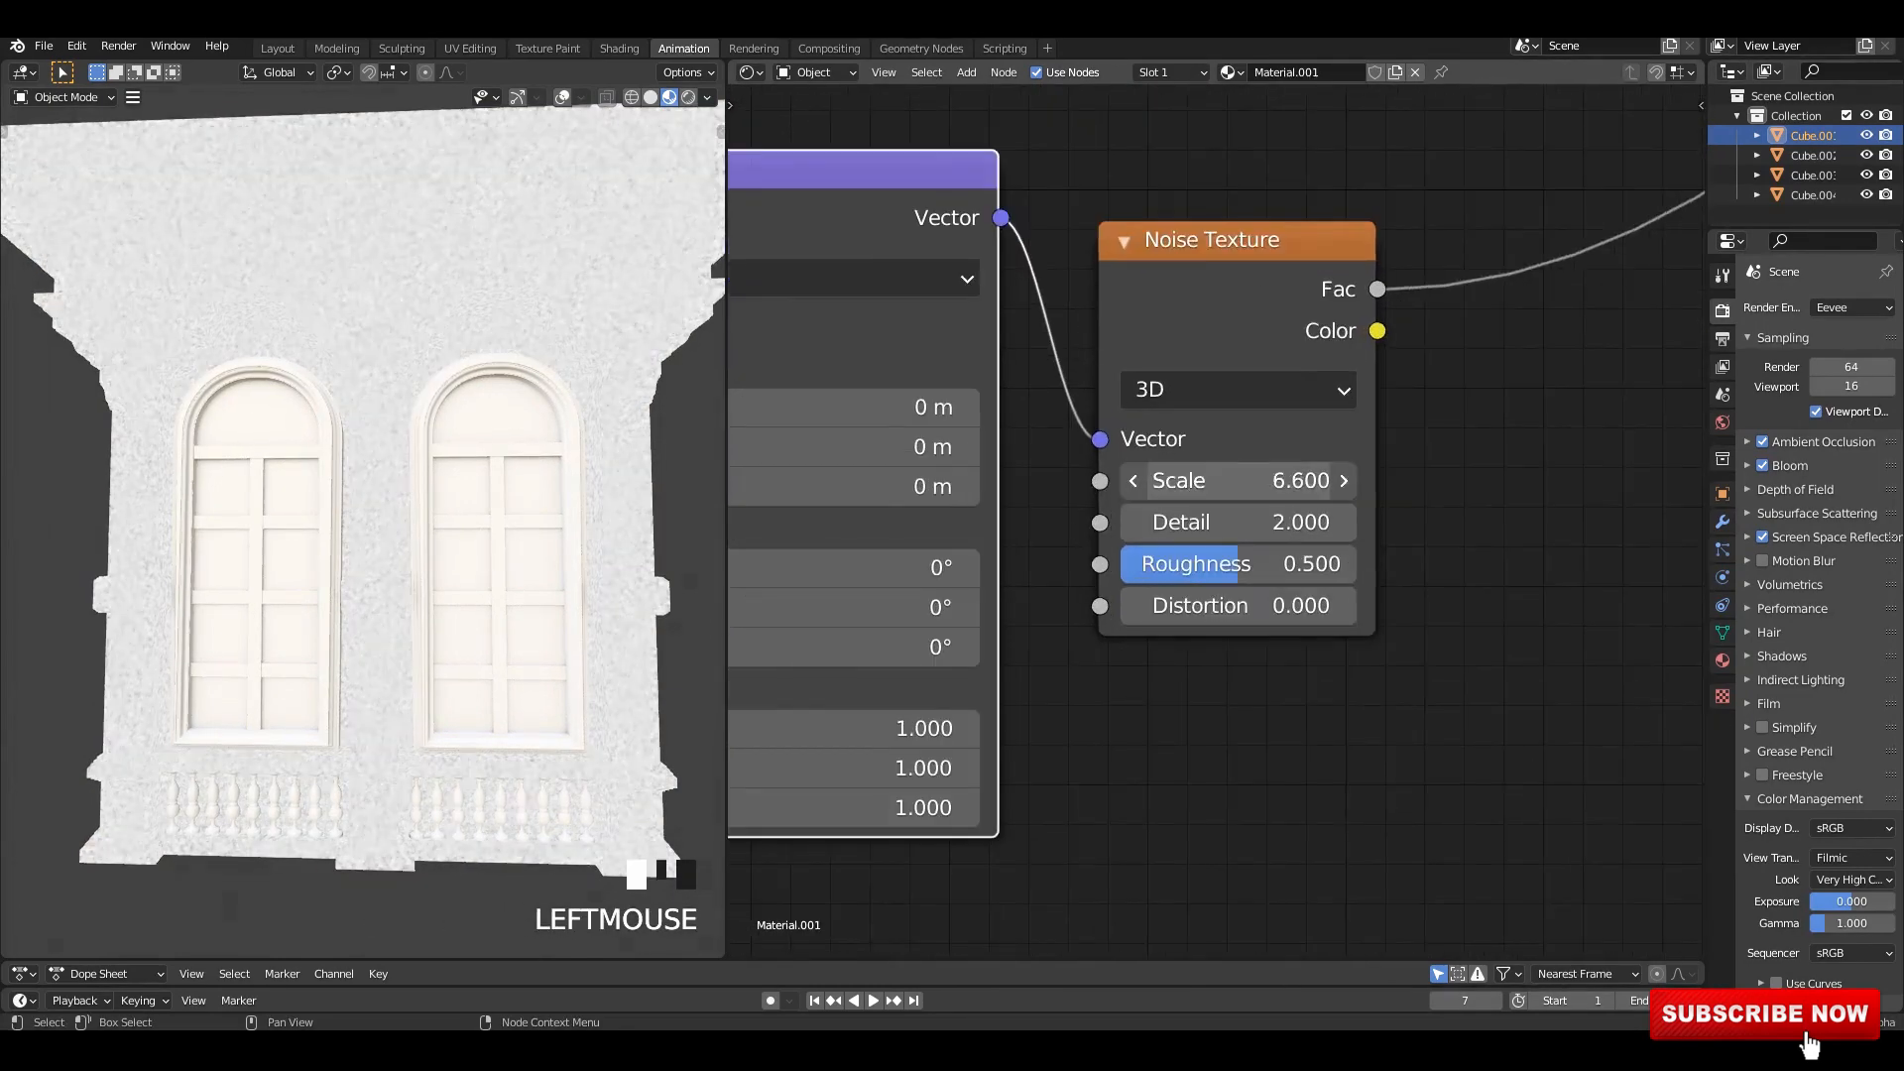
pyautogui.scroll(7, 421, 390)
pyautogui.moveTo(1220, 481); pyautogui.dragTo(1388, 481)
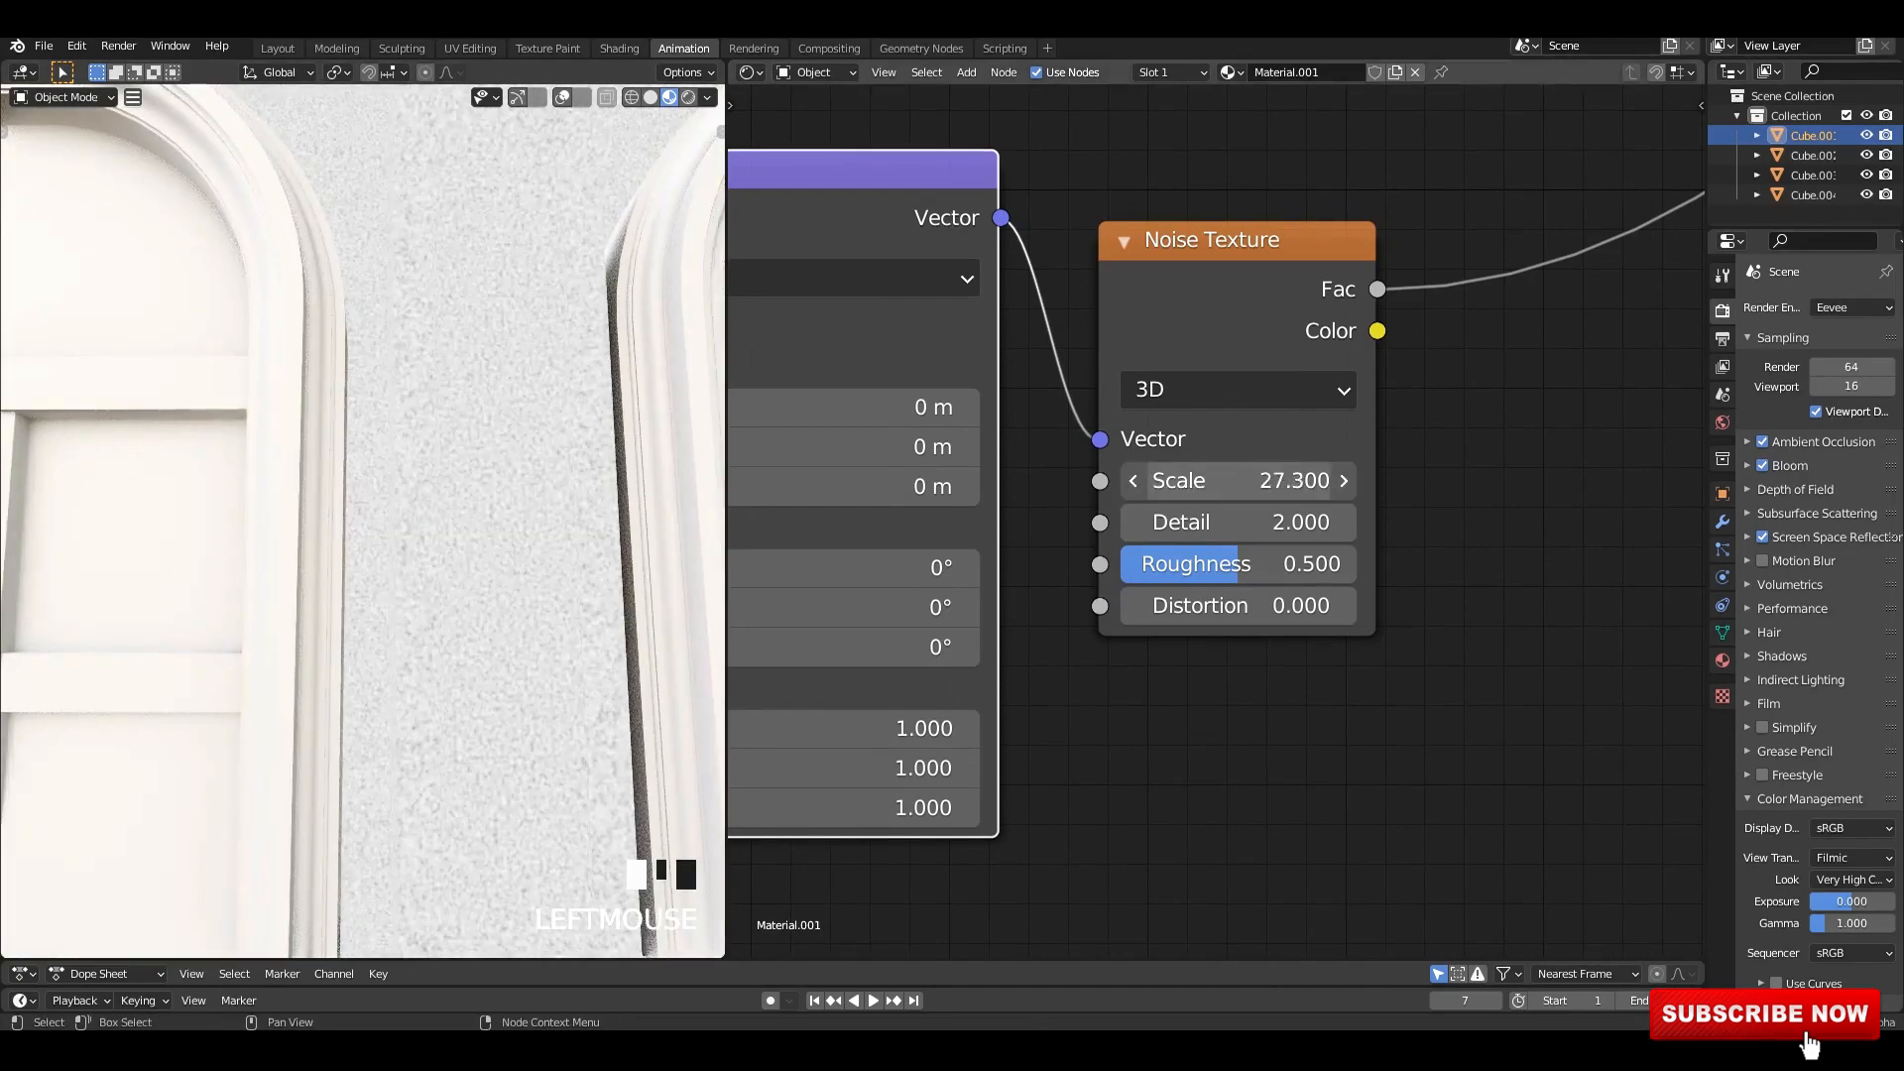
pyautogui.scroll(-11, 1158, 455)
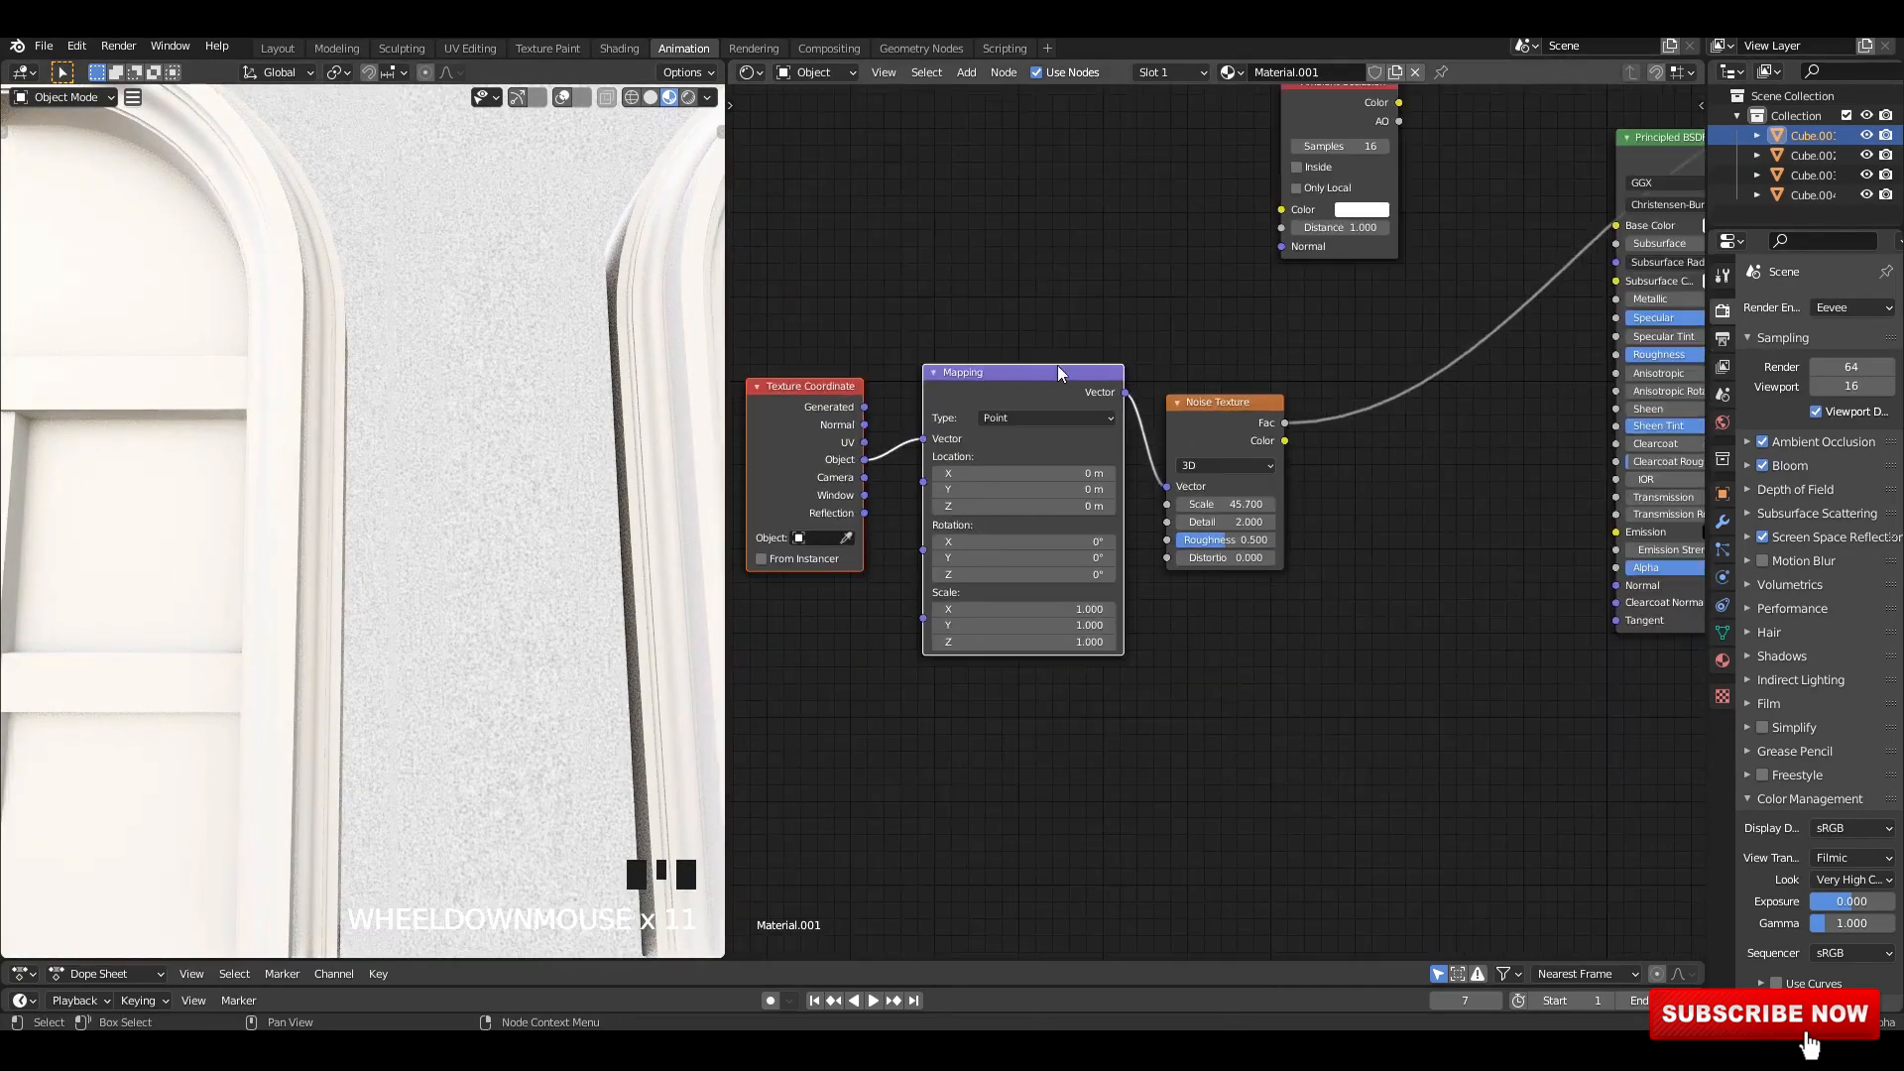
# - Move the Texture Coordinate, Mapping and Noise Texture nodes further below the Ambient Occlusion node
pyautogui.moveTo(1184, 452); pyautogui.dragTo(1190, 450)
pyautogui.moveTo(1259, 398); pyautogui.dragTo(1253, 505)
pyautogui.moveTo(1309, 189); pyautogui.dragTo(1255, 343, button='middle')
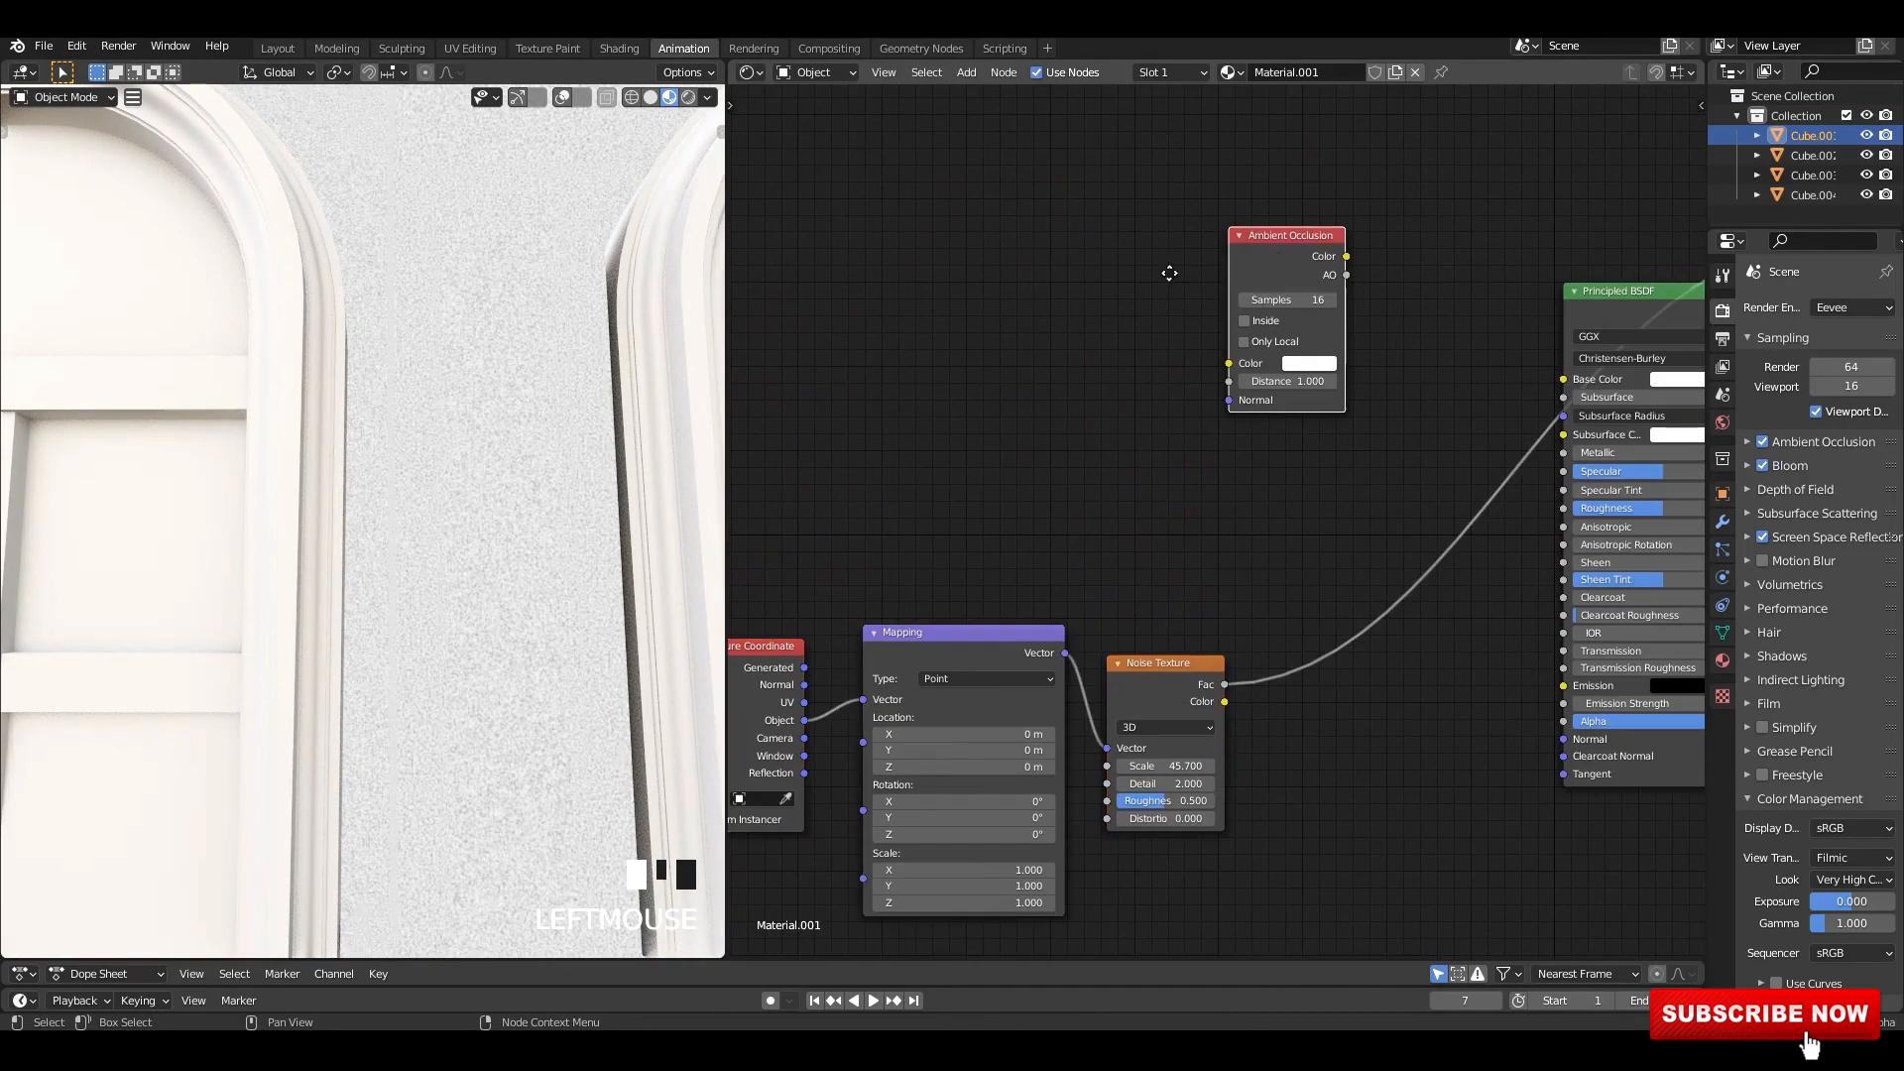
# - Add a ColorRamp beside the Ambient Occlusion node, link the occlusion Color to its Fac, and preview the ramp on the facade
pyautogui.moveTo(1169, 272); pyautogui.dragTo(1008, 292)
pyautogui.click(1320, 323)
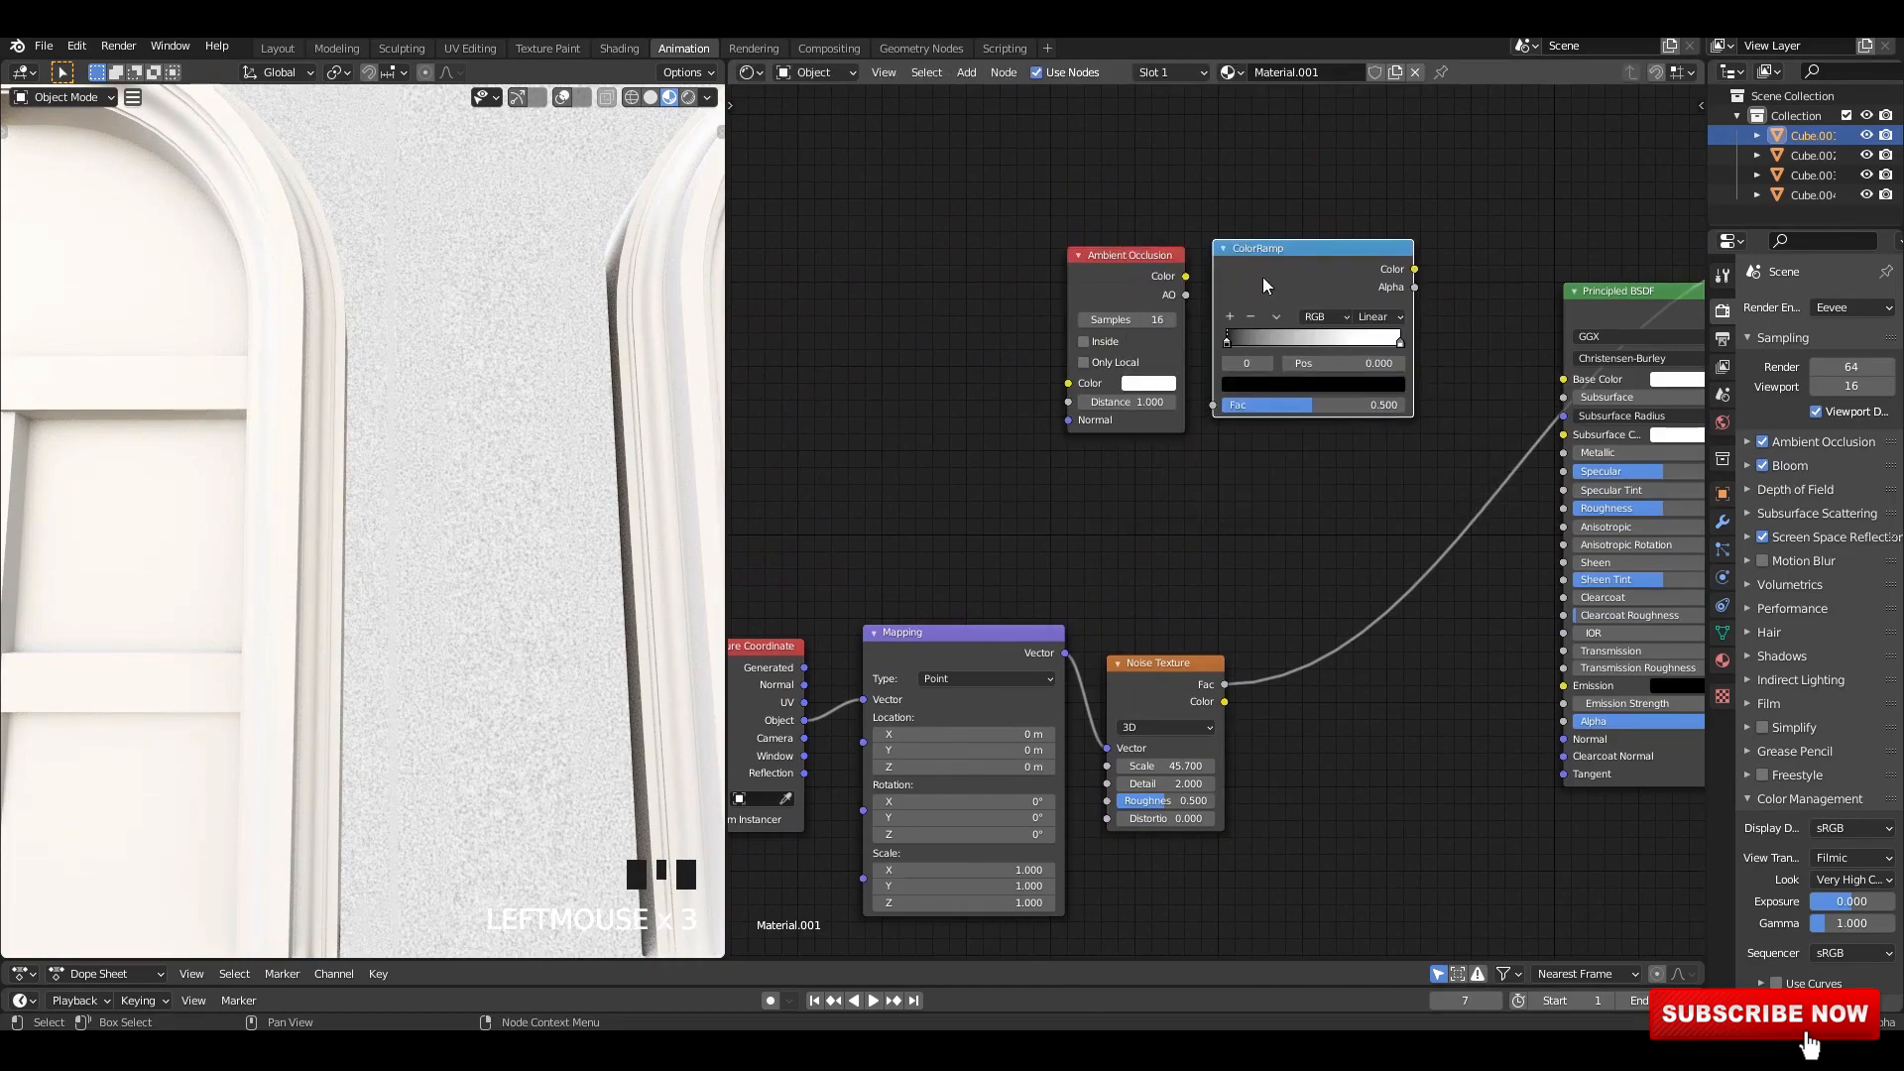
pyautogui.moveTo(1206, 413); pyautogui.dragTo(1211, 408)
pyautogui.keyDown('ctrl'); pyautogui.keyDown('shift'); pyautogui.click(1270, 289); pyautogui.keyUp('shift'); pyautogui.keyUp('ctrl')
pyautogui.scroll(-1, 1140, 322)
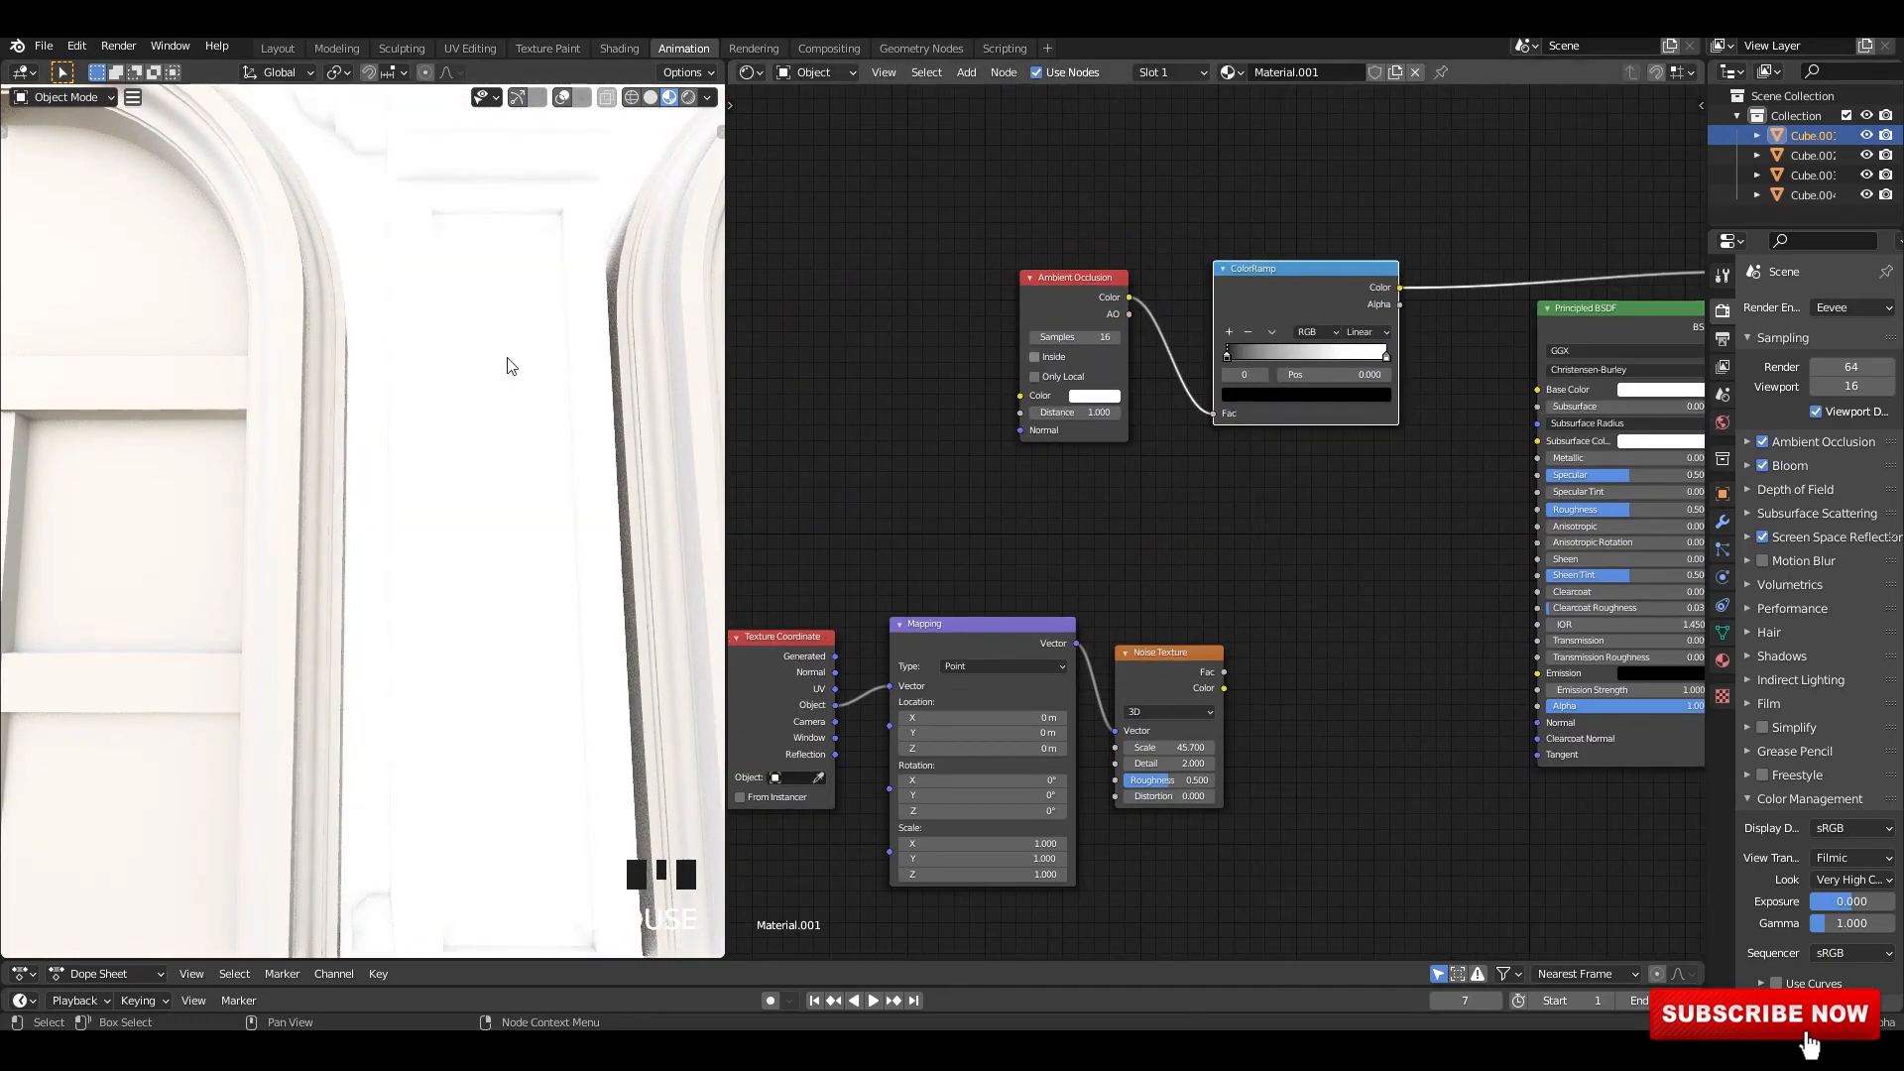
# - Add two stops to the occlusion ColorRamp, one at position 0.441 and one close to the white end
pyautogui.scroll(-3, 505, 359)
pyautogui.keyDown('shift'); pyautogui.moveTo(506, 359); pyautogui.dragTo(443, 396, button='middle'); pyautogui.keyUp('shift')
pyautogui.scroll(5, 1181, 446)
pyautogui.moveTo(1181, 446); pyautogui.dragTo(1027, 522, button='middle')
pyautogui.scroll(1, 1134, 433)
pyautogui.click(1104, 340)
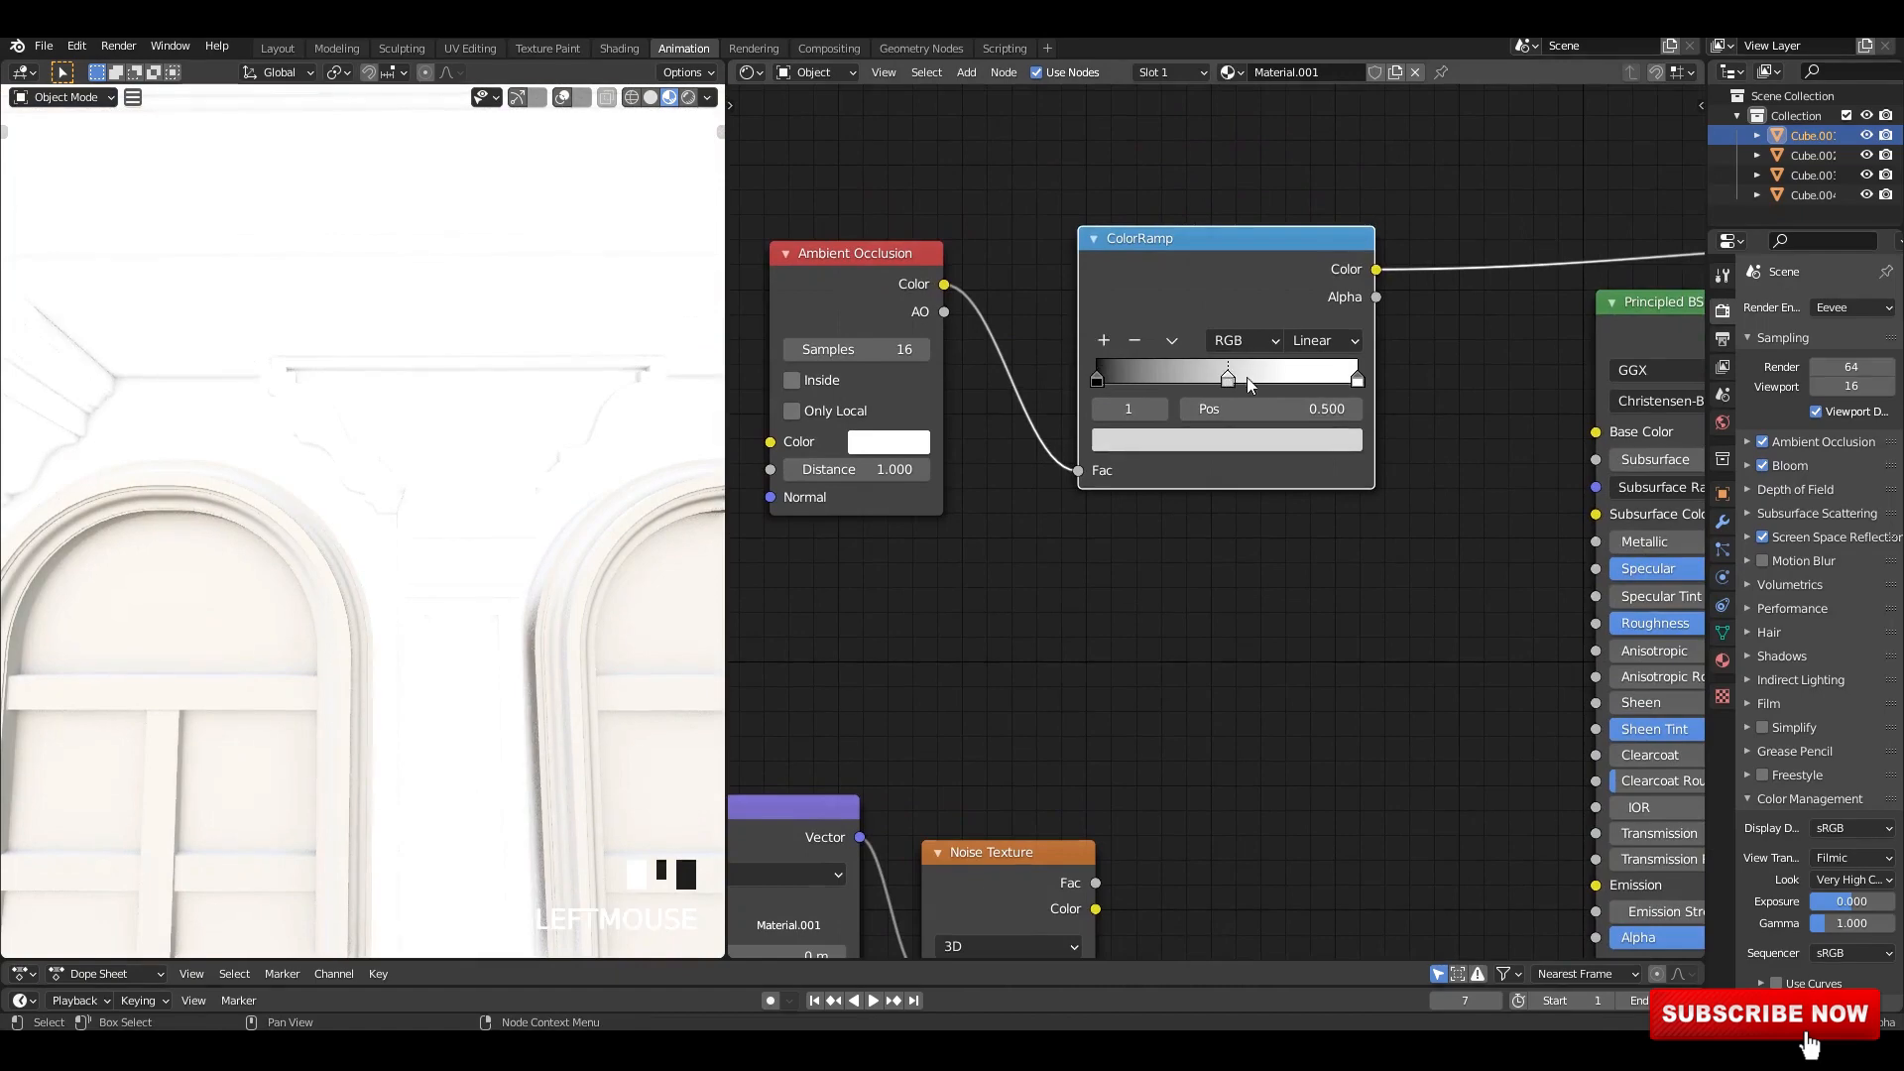
pyautogui.moveTo(1320, 385)
pyautogui.mouseDown()
pyautogui.moveTo(1304, 389)
pyautogui.moveTo(1328, 385)
pyautogui.mouseUp()
pyautogui.click(1104, 340)
pyautogui.scroll(-8, 526, 437)
pyautogui.scroll(3, 684, 525)
pyautogui.keyDown('shift'); pyautogui.moveTo(693, 536); pyautogui.dragTo(610, 436, button='middle'); pyautogui.keyUp('shift')
pyautogui.scroll(-5, 1097, 538)
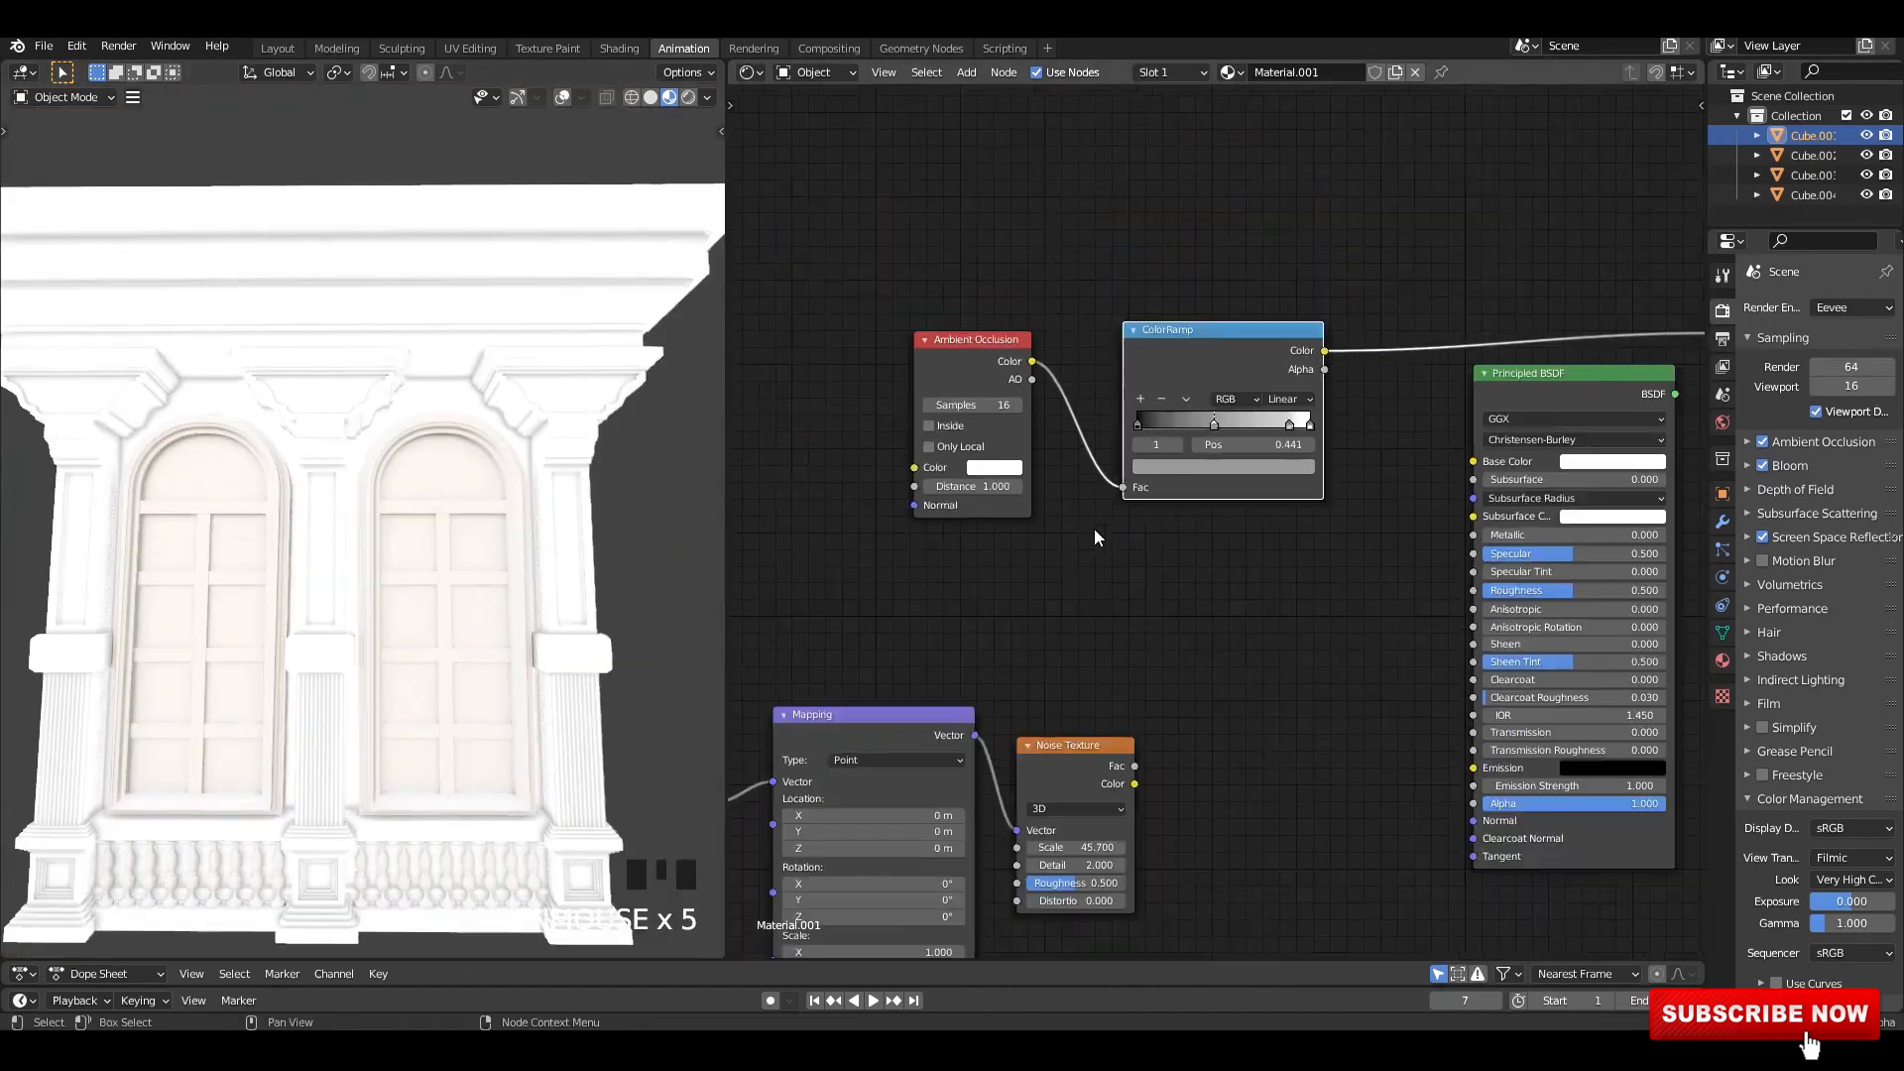
# - Mix the occlusion ColorRamp with the Noise Texture's Fac in a Mix node feeding Base Color, and preview the Principled BSDF
pyautogui.moveTo(1097, 538); pyautogui.dragTo(1131, 543, button='middle')
pyautogui.moveTo(993, 255); pyautogui.dragTo(1273, 401)
pyautogui.moveTo(1251, 480); pyautogui.dragTo(1105, 477)
pyautogui.moveTo(1092, 573); pyautogui.dragTo(1104, 519, button='middle')
pyautogui.keyDown('ctrl'); pyautogui.keyDown('shift'); pyautogui.moveTo(1118, 719); pyautogui.dragTo(1101, 377, button='right'); pyautogui.keyUp('shift'); pyautogui.keyUp('ctrl')
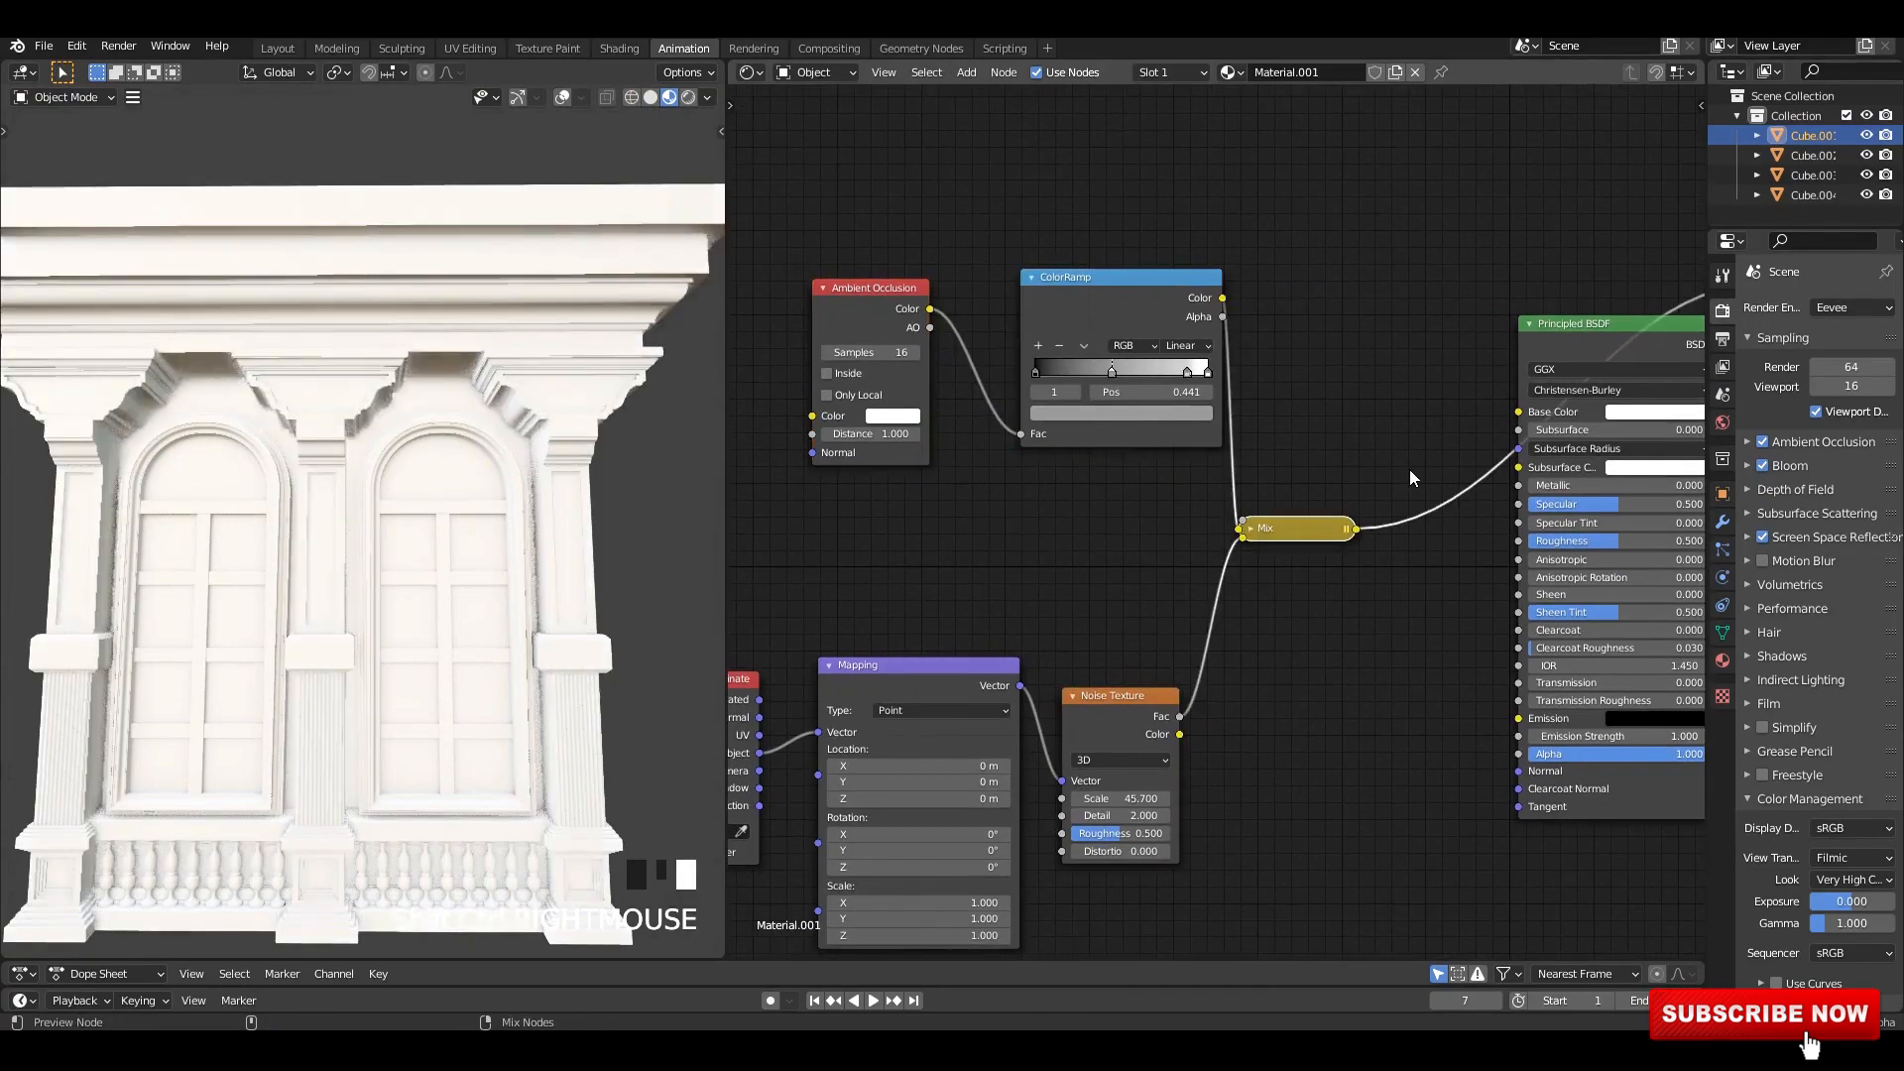
pyautogui.moveTo(1412, 476); pyautogui.dragTo(1333, 503, button='middle')
pyautogui.keyDown('ctrl'); pyautogui.keyDown('shift'); pyautogui.click(1490, 355); pyautogui.keyUp('shift'); pyautogui.keyUp('ctrl')
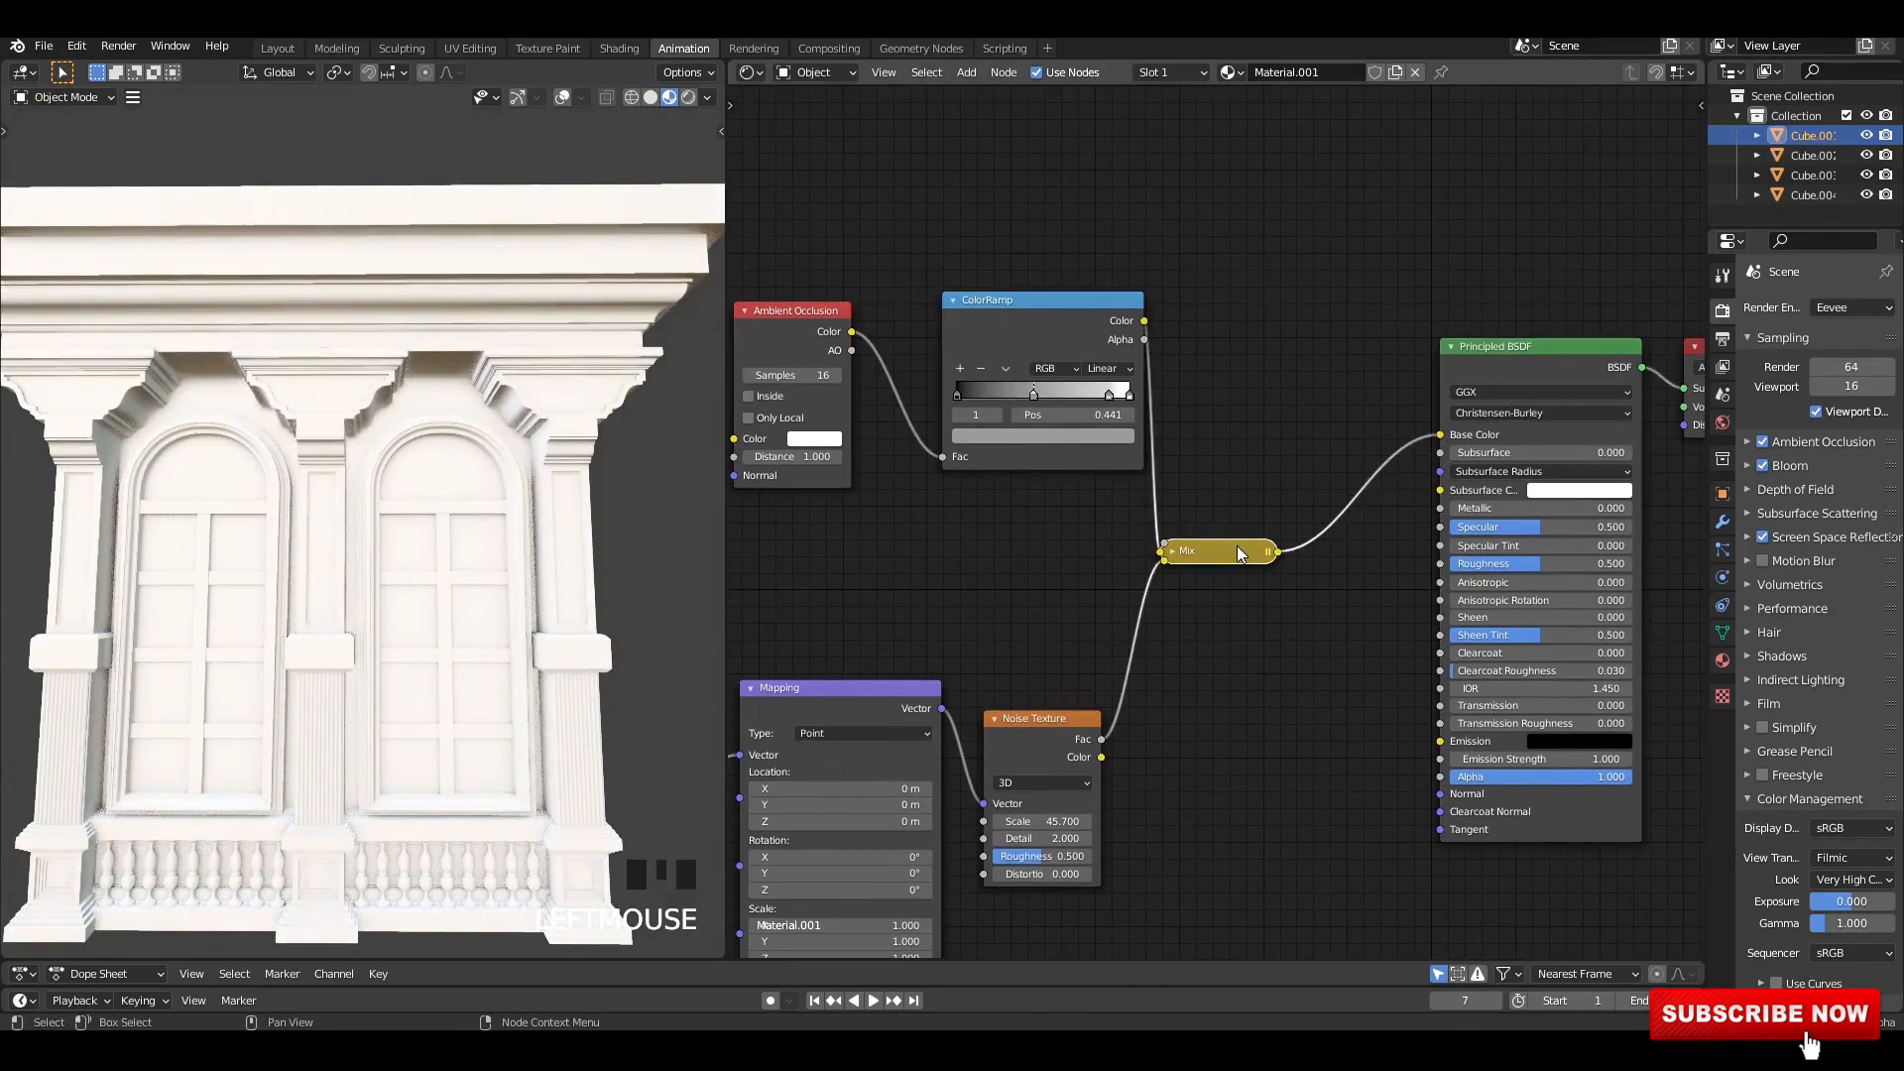
# - Expand the Mix node, set its blend mode to Multiply and its Fac to 1.000
pyautogui.scroll(2, 1191, 517)
pyautogui.moveTo(1200, 556); pyautogui.dragTo(1242, 416)
pyautogui.scroll(5, 1230, 511)
pyautogui.moveTo(1258, 438); pyautogui.dragTo(1208, 548, button='middle')
pyautogui.click(1153, 479)
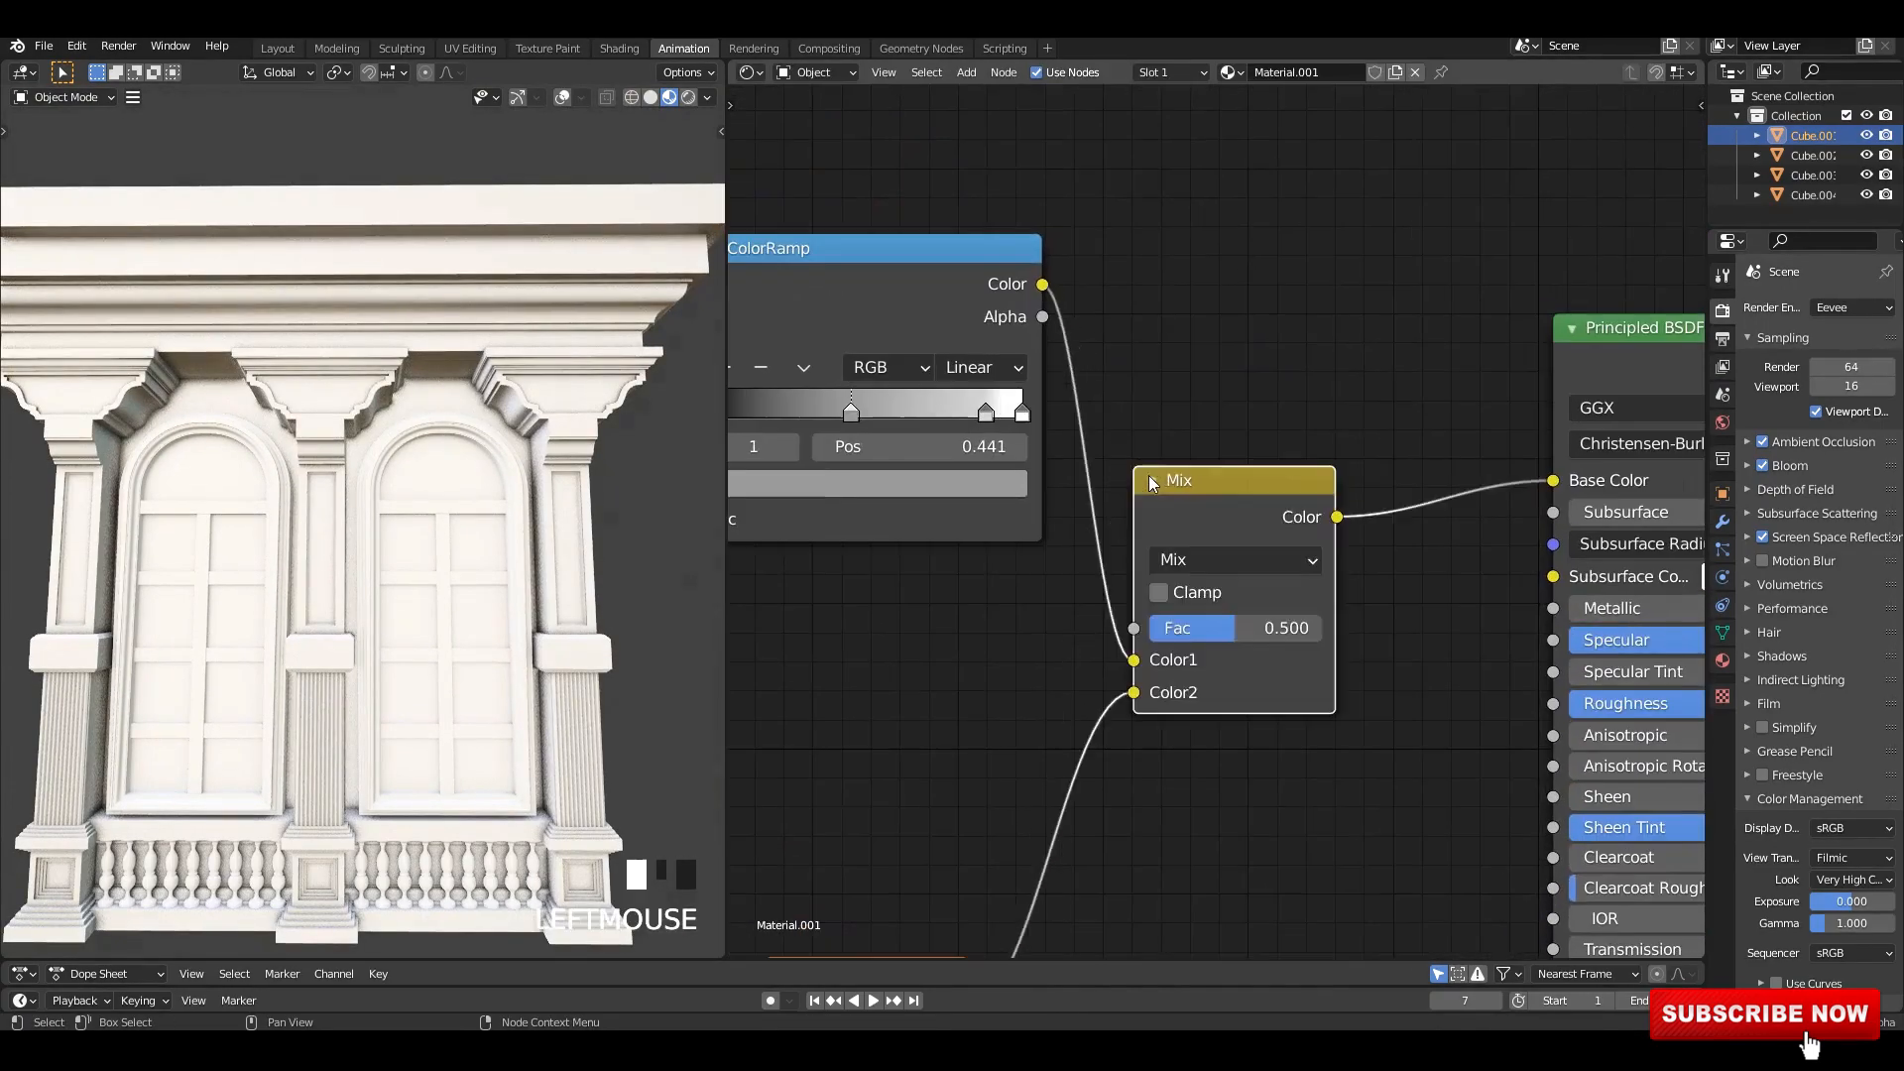
pyautogui.moveTo(1186, 539); pyautogui.dragTo(1233, 374)
pyautogui.click(1219, 575)
pyautogui.scroll(5, 1224, 518)
pyautogui.moveTo(1242, 499); pyautogui.dragTo(1385, 500)
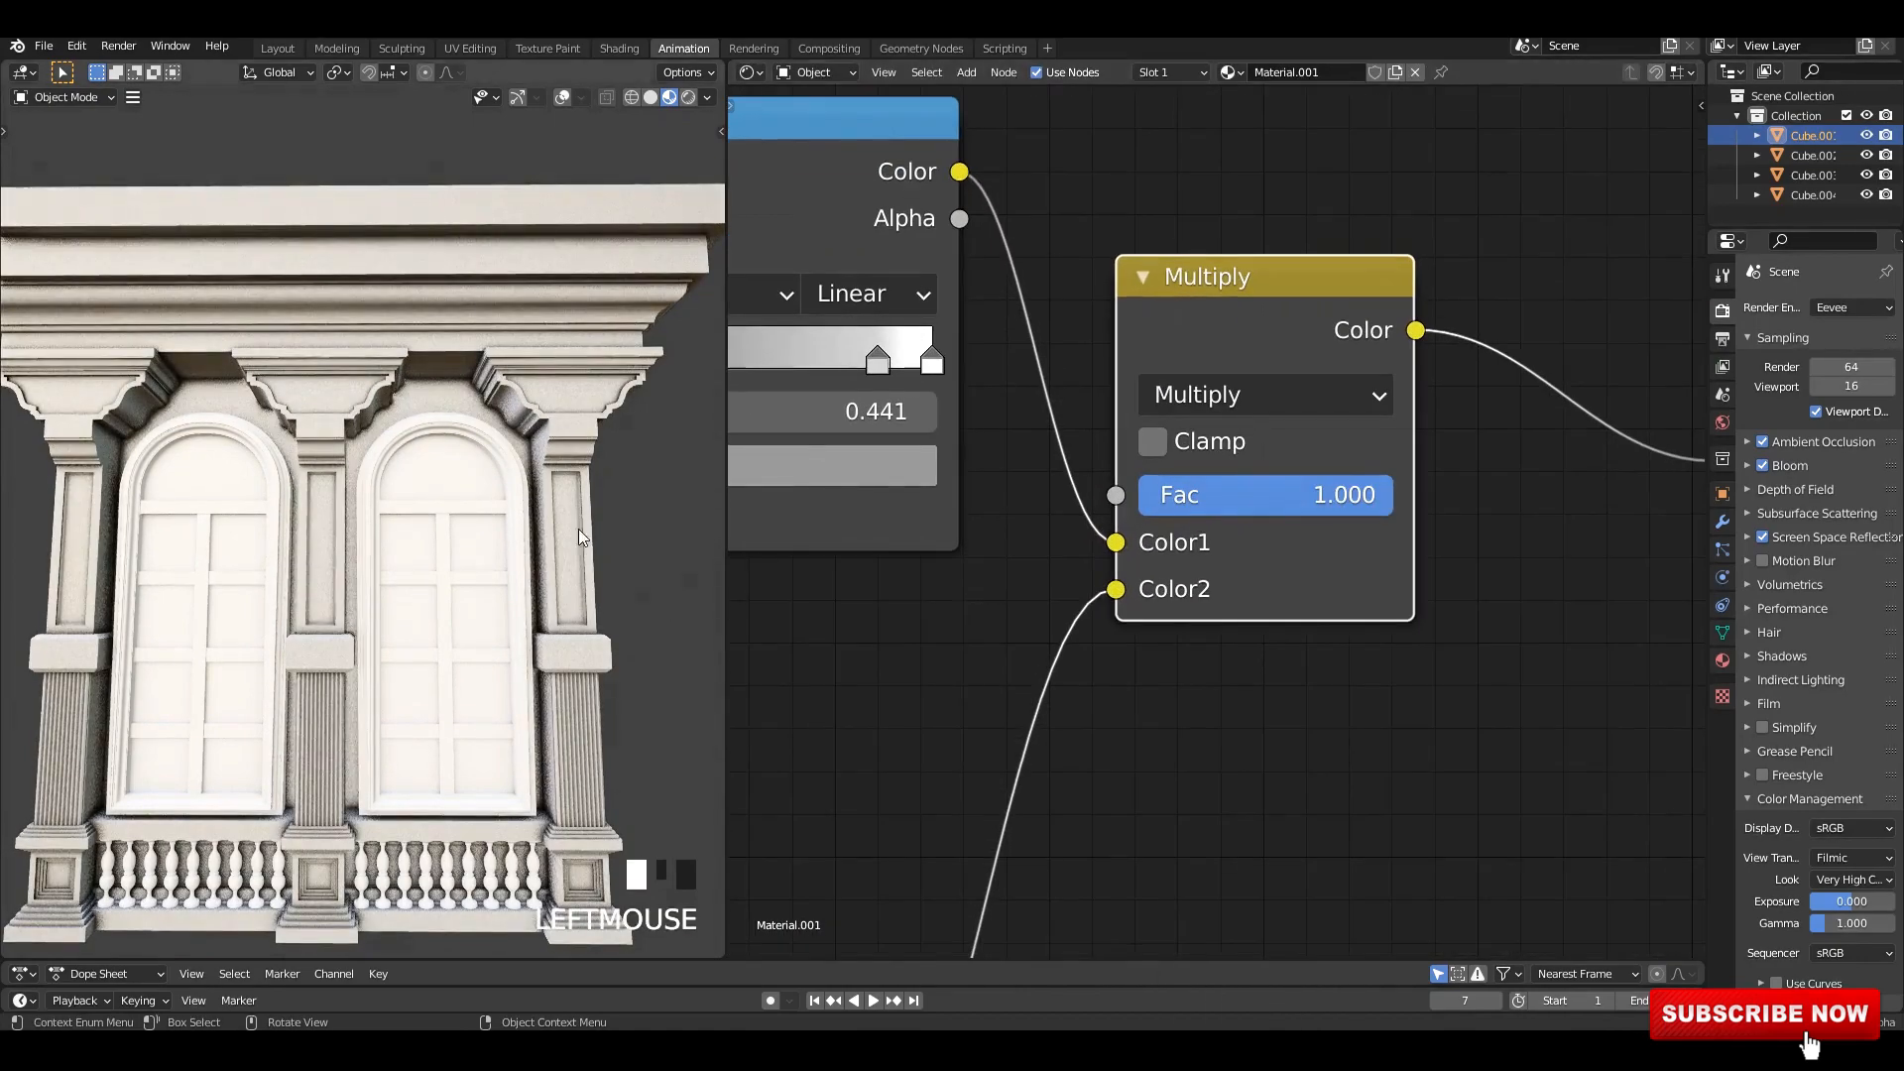
# - Set the Fac of the occlusion and noise Multiply node to 0.758
pyautogui.scroll(5, 579, 535)
pyautogui.moveTo(448, 528); pyautogui.dragTo(460, 503, button='middle')
pyautogui.keyDown('shift'); pyautogui.scroll(2, 461, 502); pyautogui.keyUp('shift')
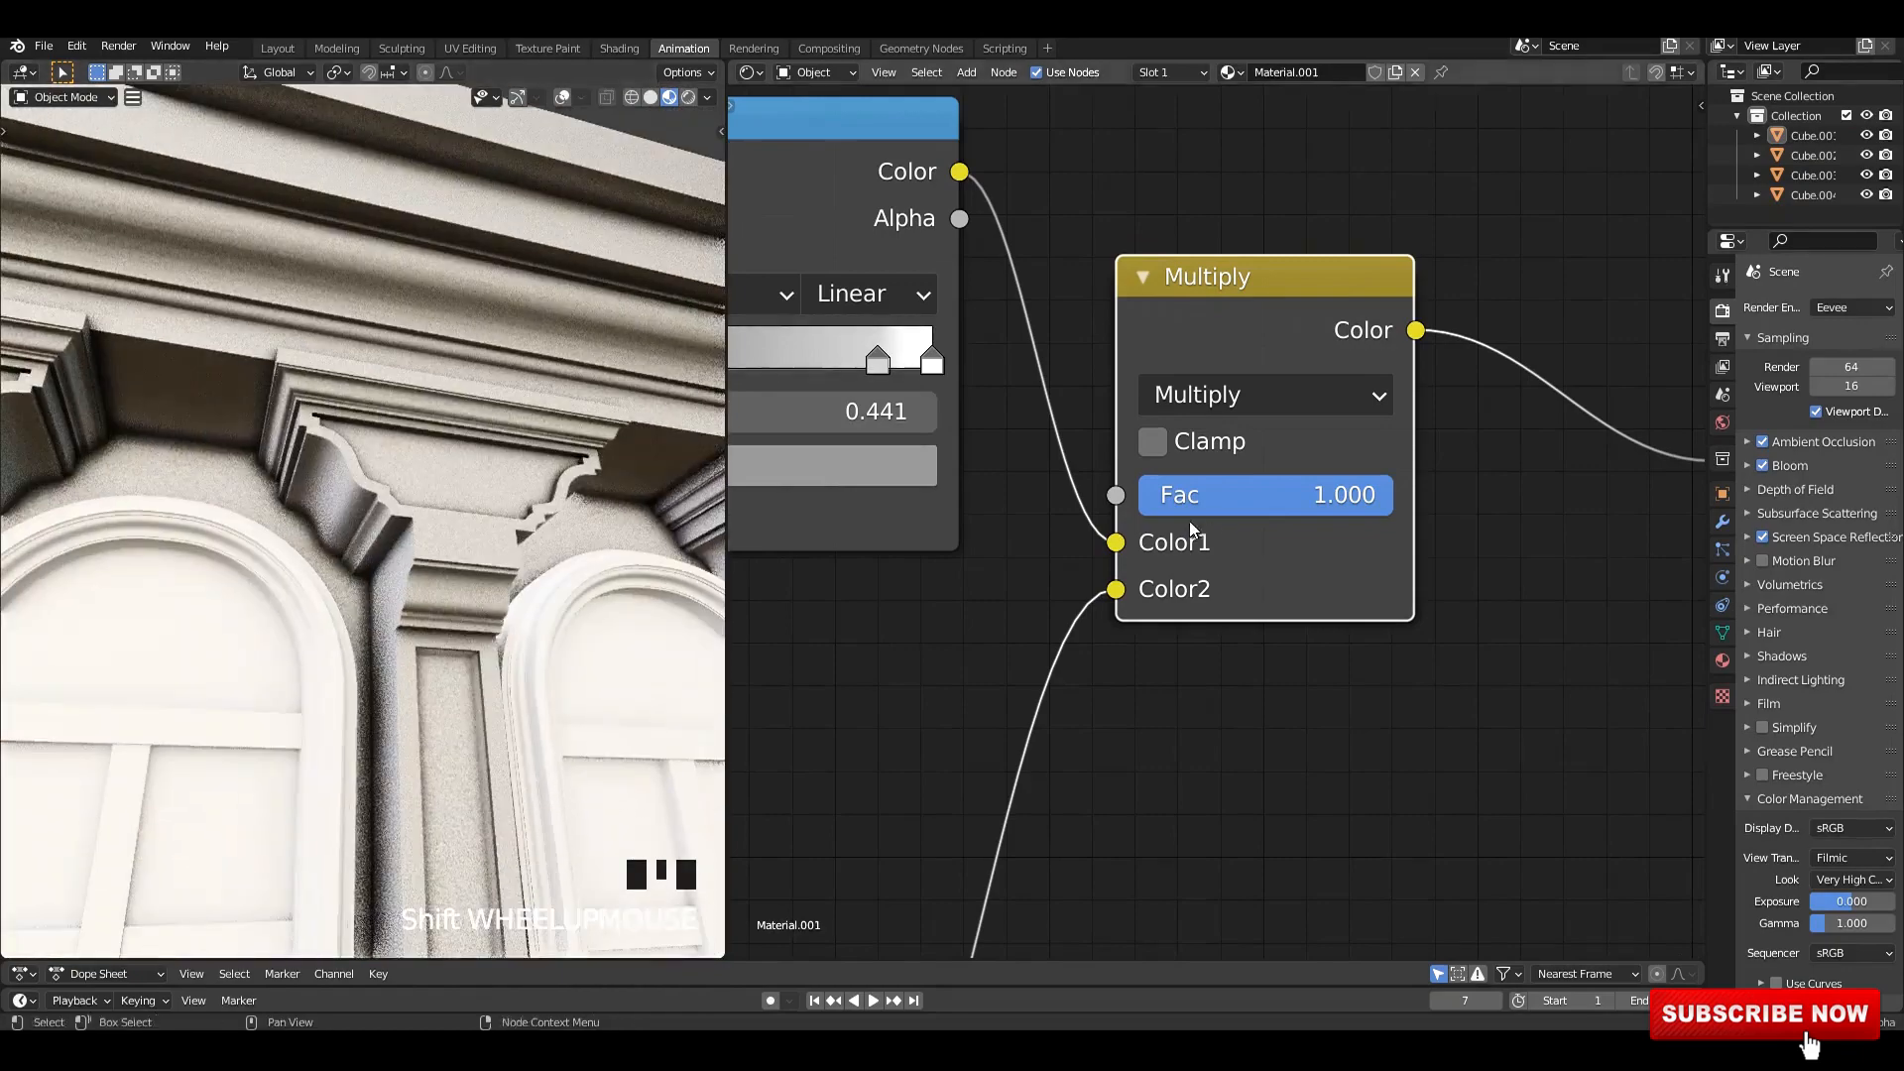
pyautogui.scroll(-4, 1190, 524)
pyautogui.moveTo(1037, 719); pyautogui.dragTo(1143, 495, button='middle')
pyautogui.scroll(1, 1369, 308)
pyautogui.moveTo(1389, 308); pyautogui.dragTo(1374, 510, button='middle')
pyautogui.moveTo(1383, 491)
pyautogui.mouseDown()
pyautogui.moveTo(1297, 490)
pyautogui.moveTo(1349, 491)
pyautogui.mouseUp()
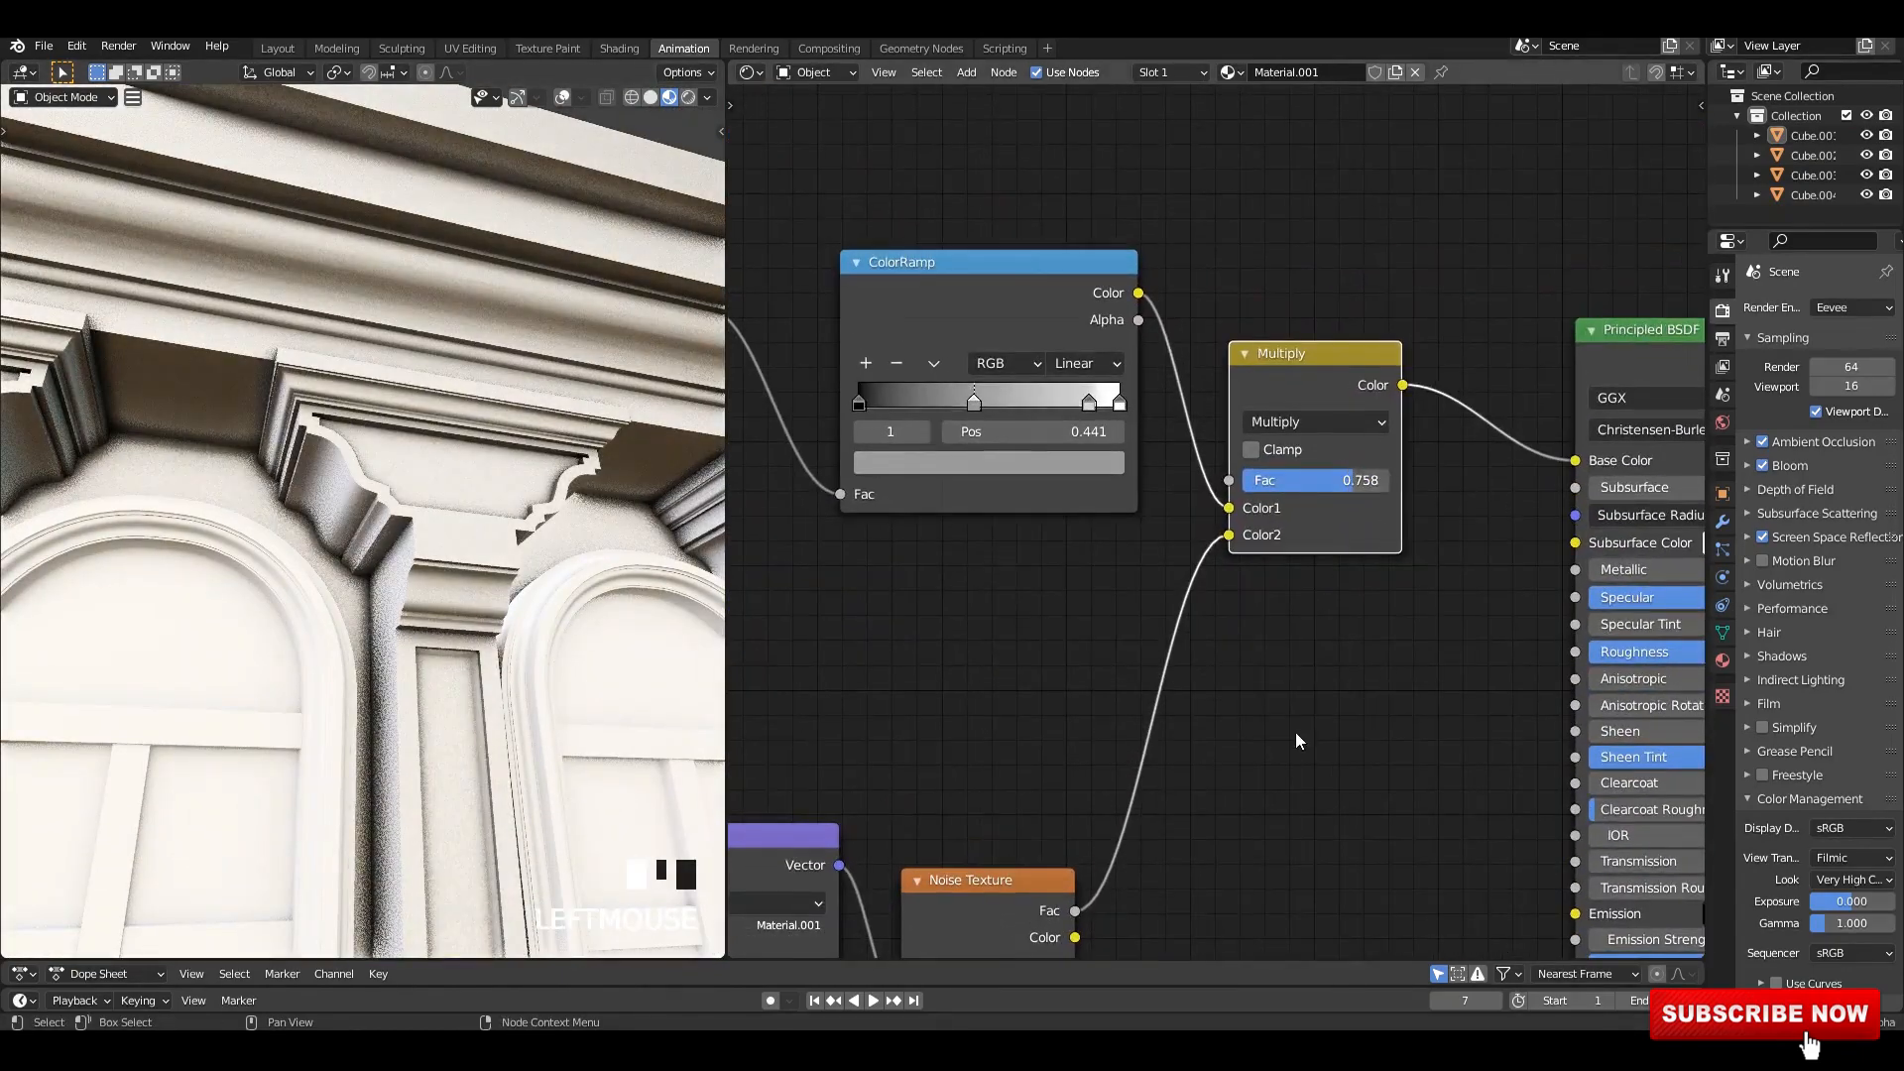
# - Move the Principled BSDF and Material Output nodes away from the Multiply node to make room between them
pyautogui.moveTo(1338, 868); pyautogui.dragTo(1326, 616, button='middle')
pyautogui.scroll(-1, 1326, 616)
pyautogui.moveTo(1203, 426); pyautogui.dragTo(1044, 774, button='middle')
pyautogui.moveTo(1382, 391); pyautogui.dragTo(1649, 523)
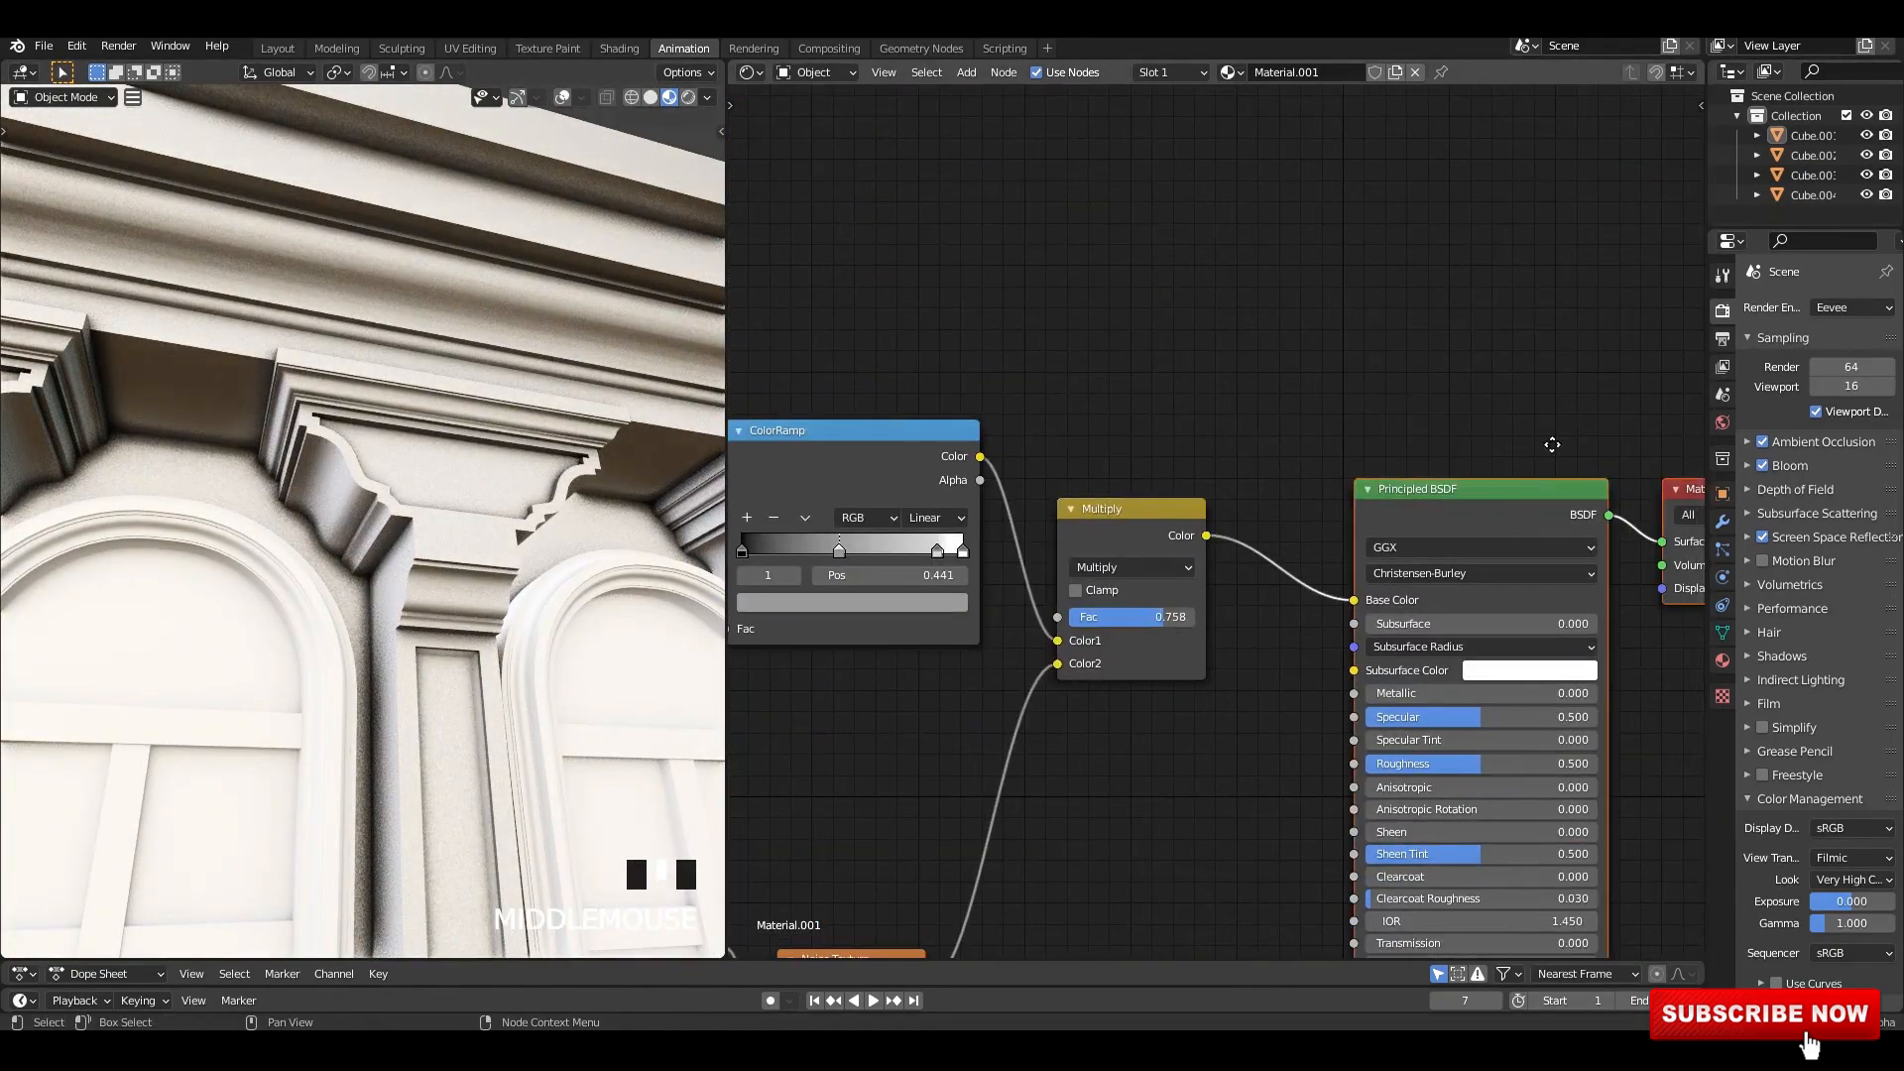
pyautogui.click(1612, 307)
# - Duplicate the ColorRamp above the Multiply node and reduce it to a single pale yellow stop at position 0.468
pyautogui.moveTo(1058, 321); pyautogui.dragTo(1097, 389, button='middle')
pyautogui.hotkey('shift', 'd')
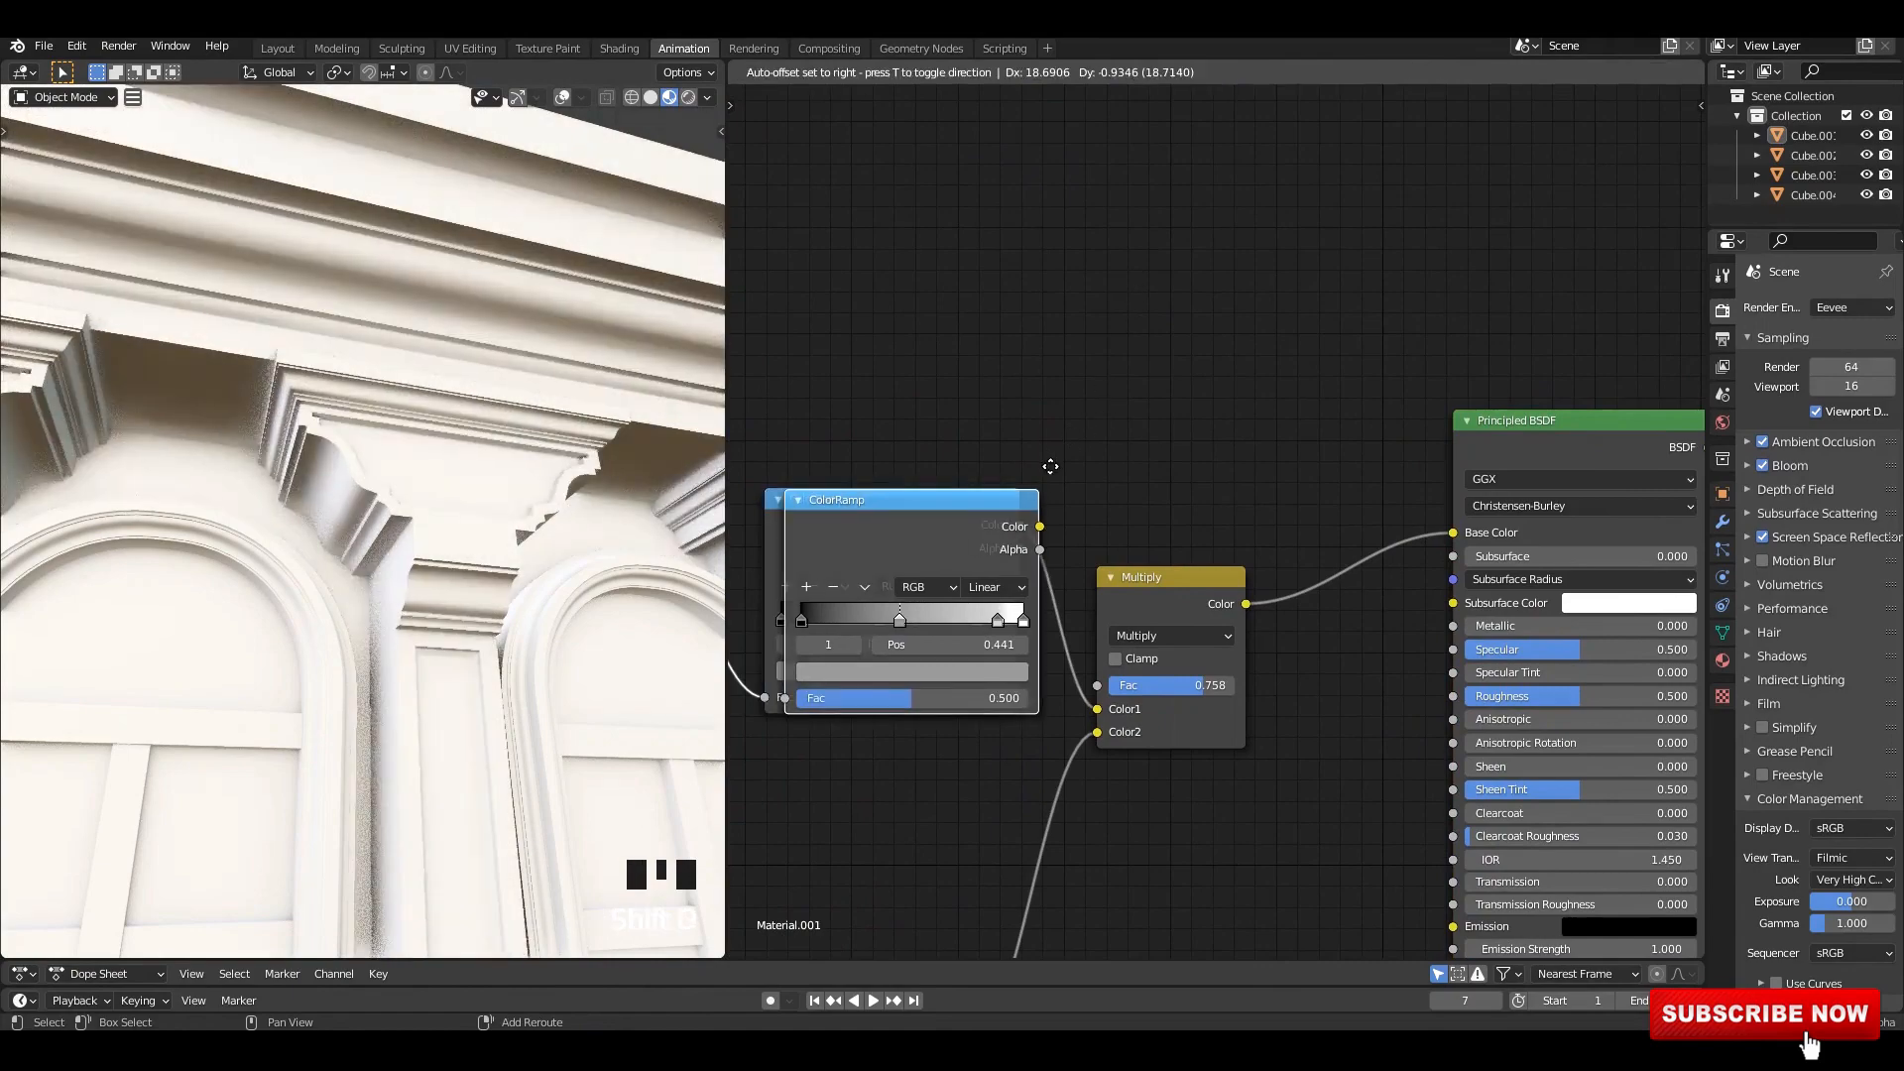
pyautogui.click(1182, 321)
pyautogui.scroll(2, 1097, 481)
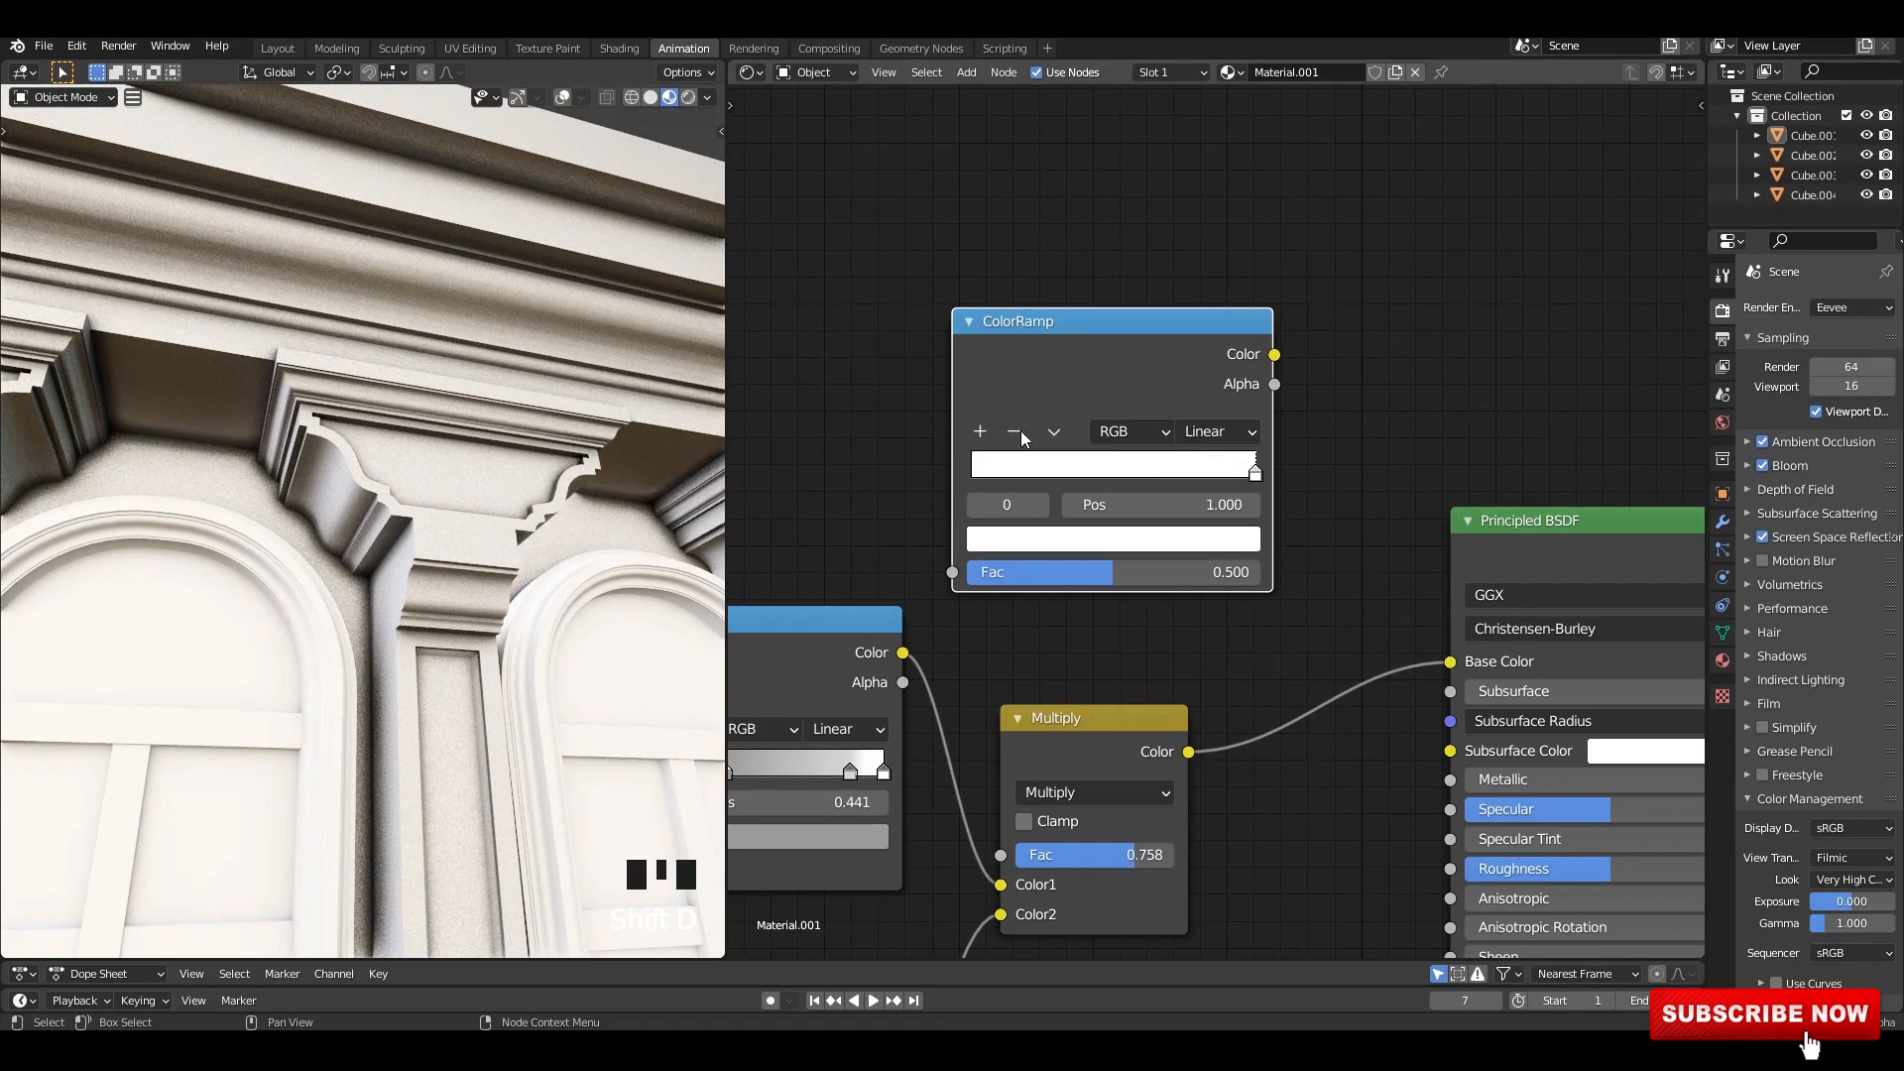
pyautogui.click(1088, 536)
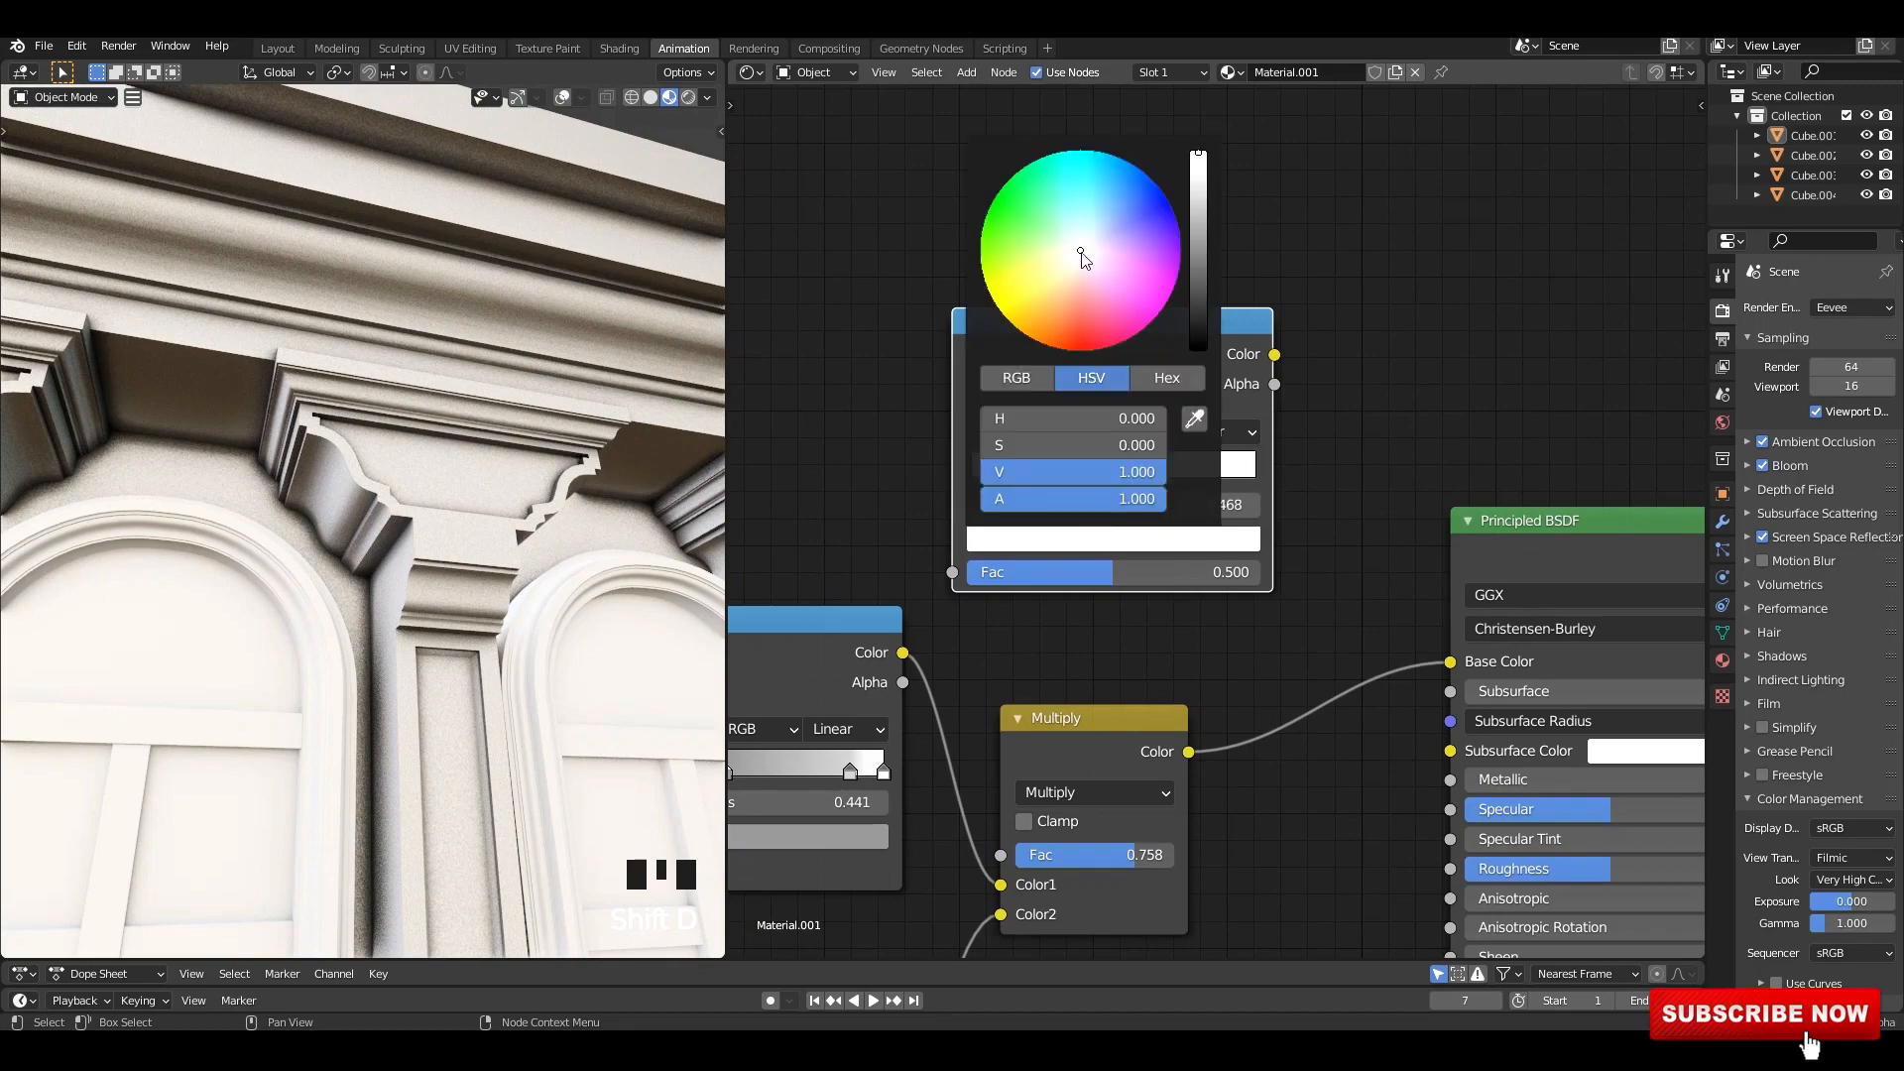
pyautogui.moveTo(1053, 291); pyautogui.dragTo(1060, 280)
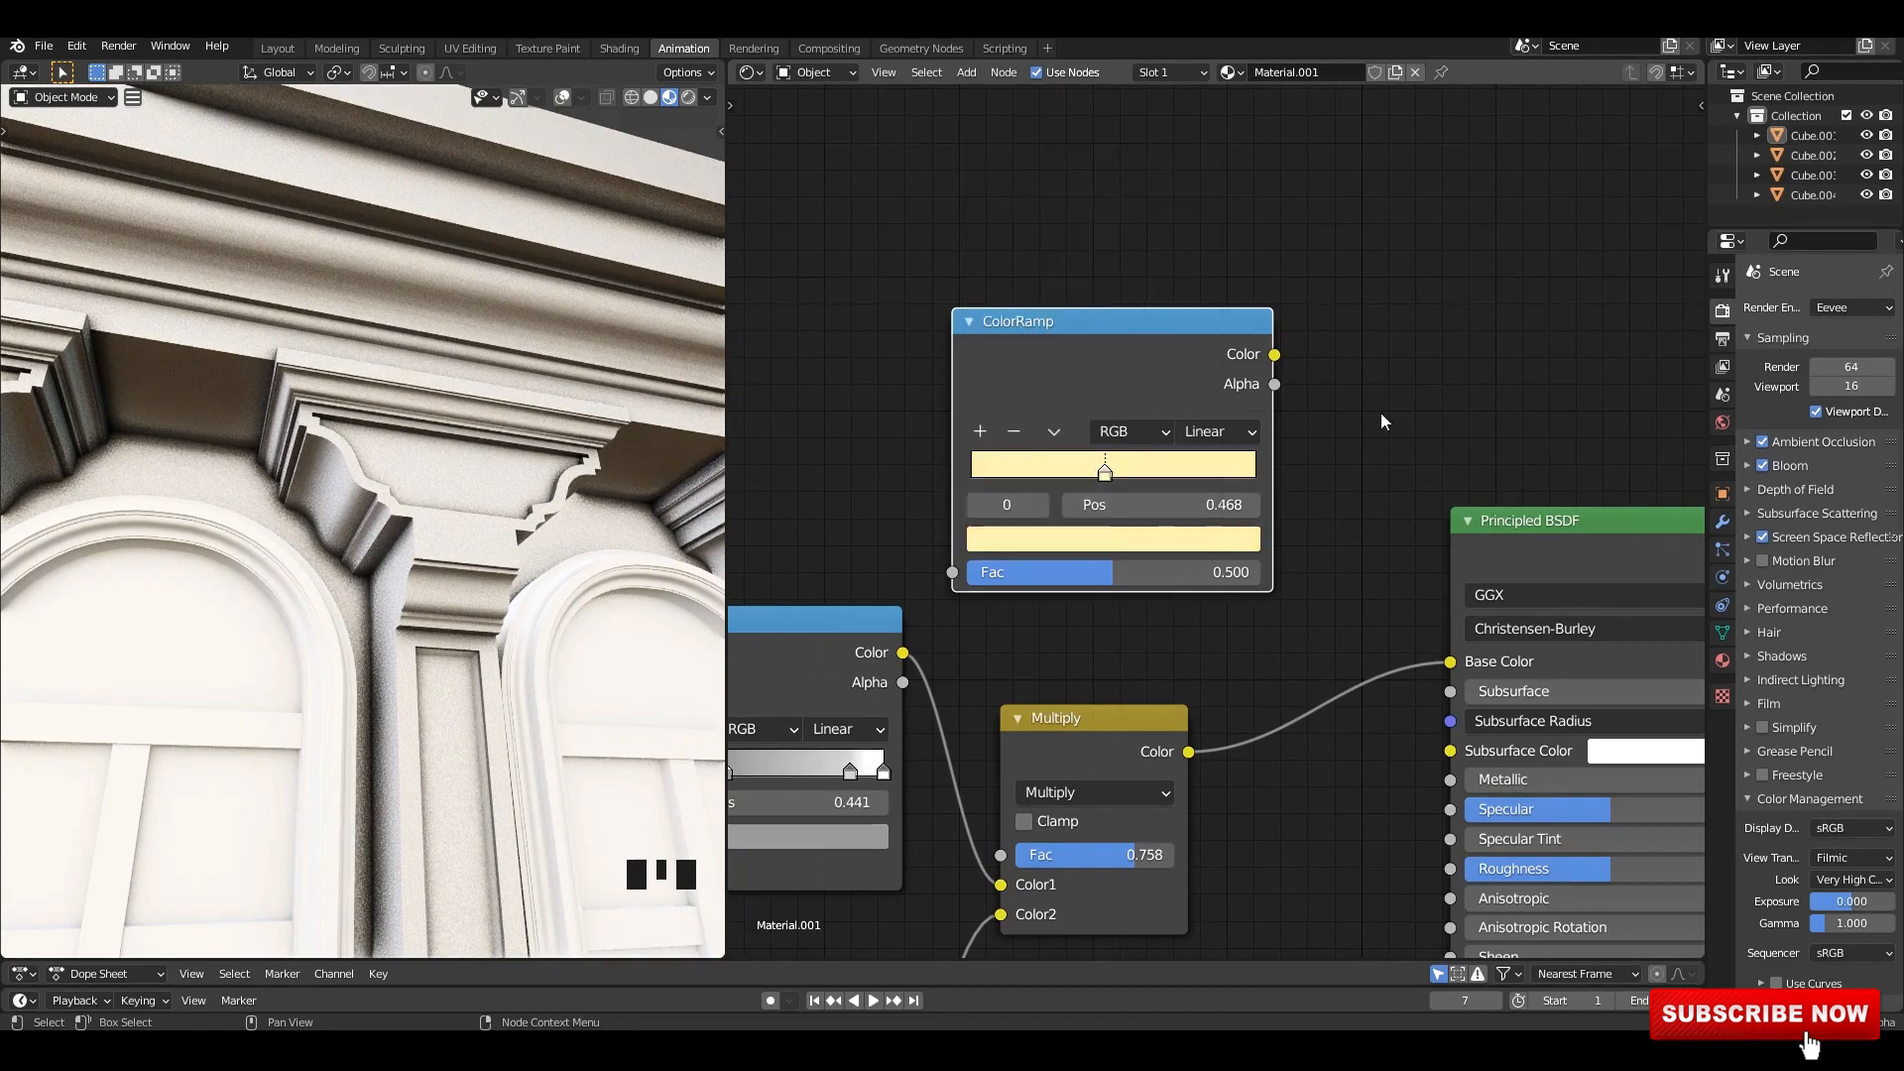
# - Mix the pale yellow ColorRamp with the Multiply node's output in a new Mix node feeding Base Color
pyautogui.scroll(-3, 1374, 437)
pyautogui.moveTo(1363, 462); pyautogui.dragTo(1026, 342, button='middle')
pyautogui.scroll(-2, 1026, 342)
pyautogui.moveTo(1032, 348); pyautogui.dragTo(1409, 466)
pyautogui.moveTo(1211, 417); pyautogui.dragTo(1305, 334)
pyautogui.moveTo(981, 416); pyautogui.dragTo(1170, 438, button='middle')
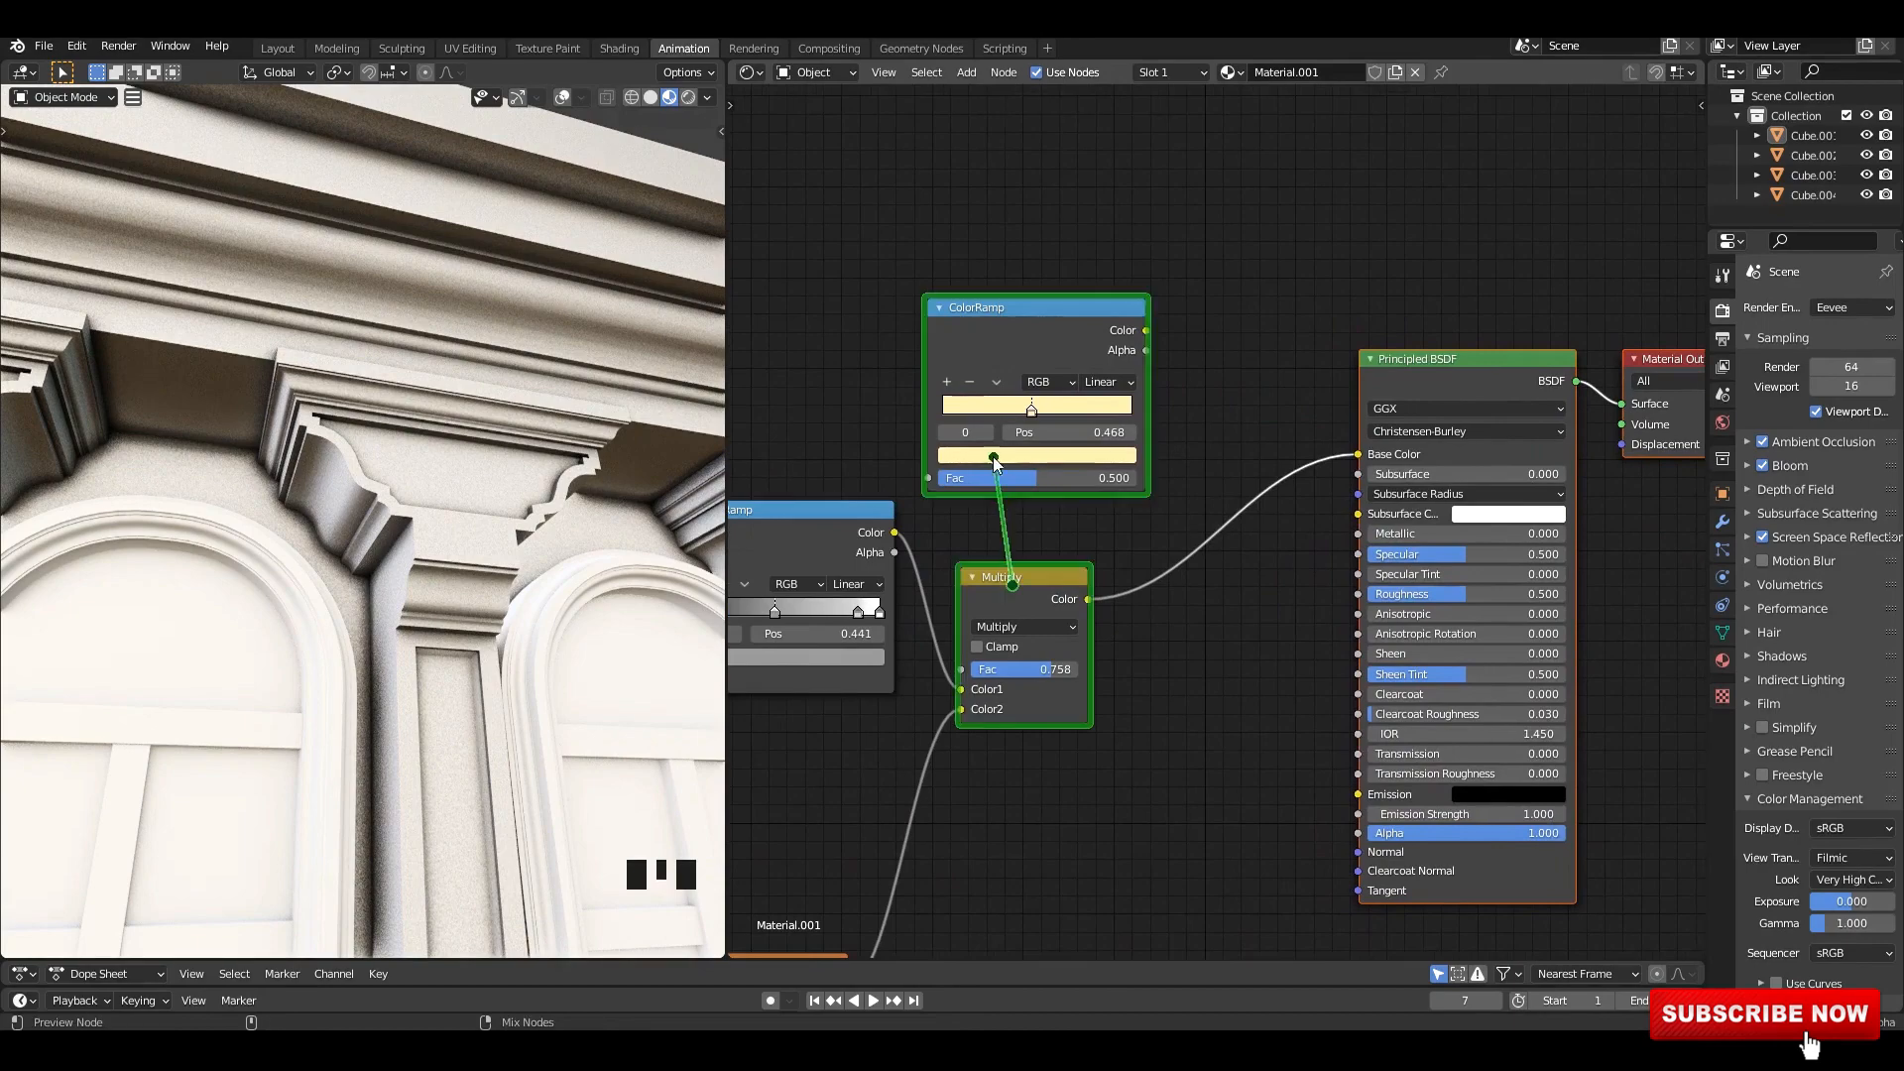
pyautogui.keyDown('ctrl'); pyautogui.keyDown('shift'); pyautogui.moveTo(992, 456); pyautogui.dragTo(1022, 635, button='right'); pyautogui.keyUp('shift'); pyautogui.keyUp('ctrl')
# - Expand the new Mix node, set its blend mode to Multiply and raise its Fac to 0.833
pyautogui.scroll(2, 1236, 470)
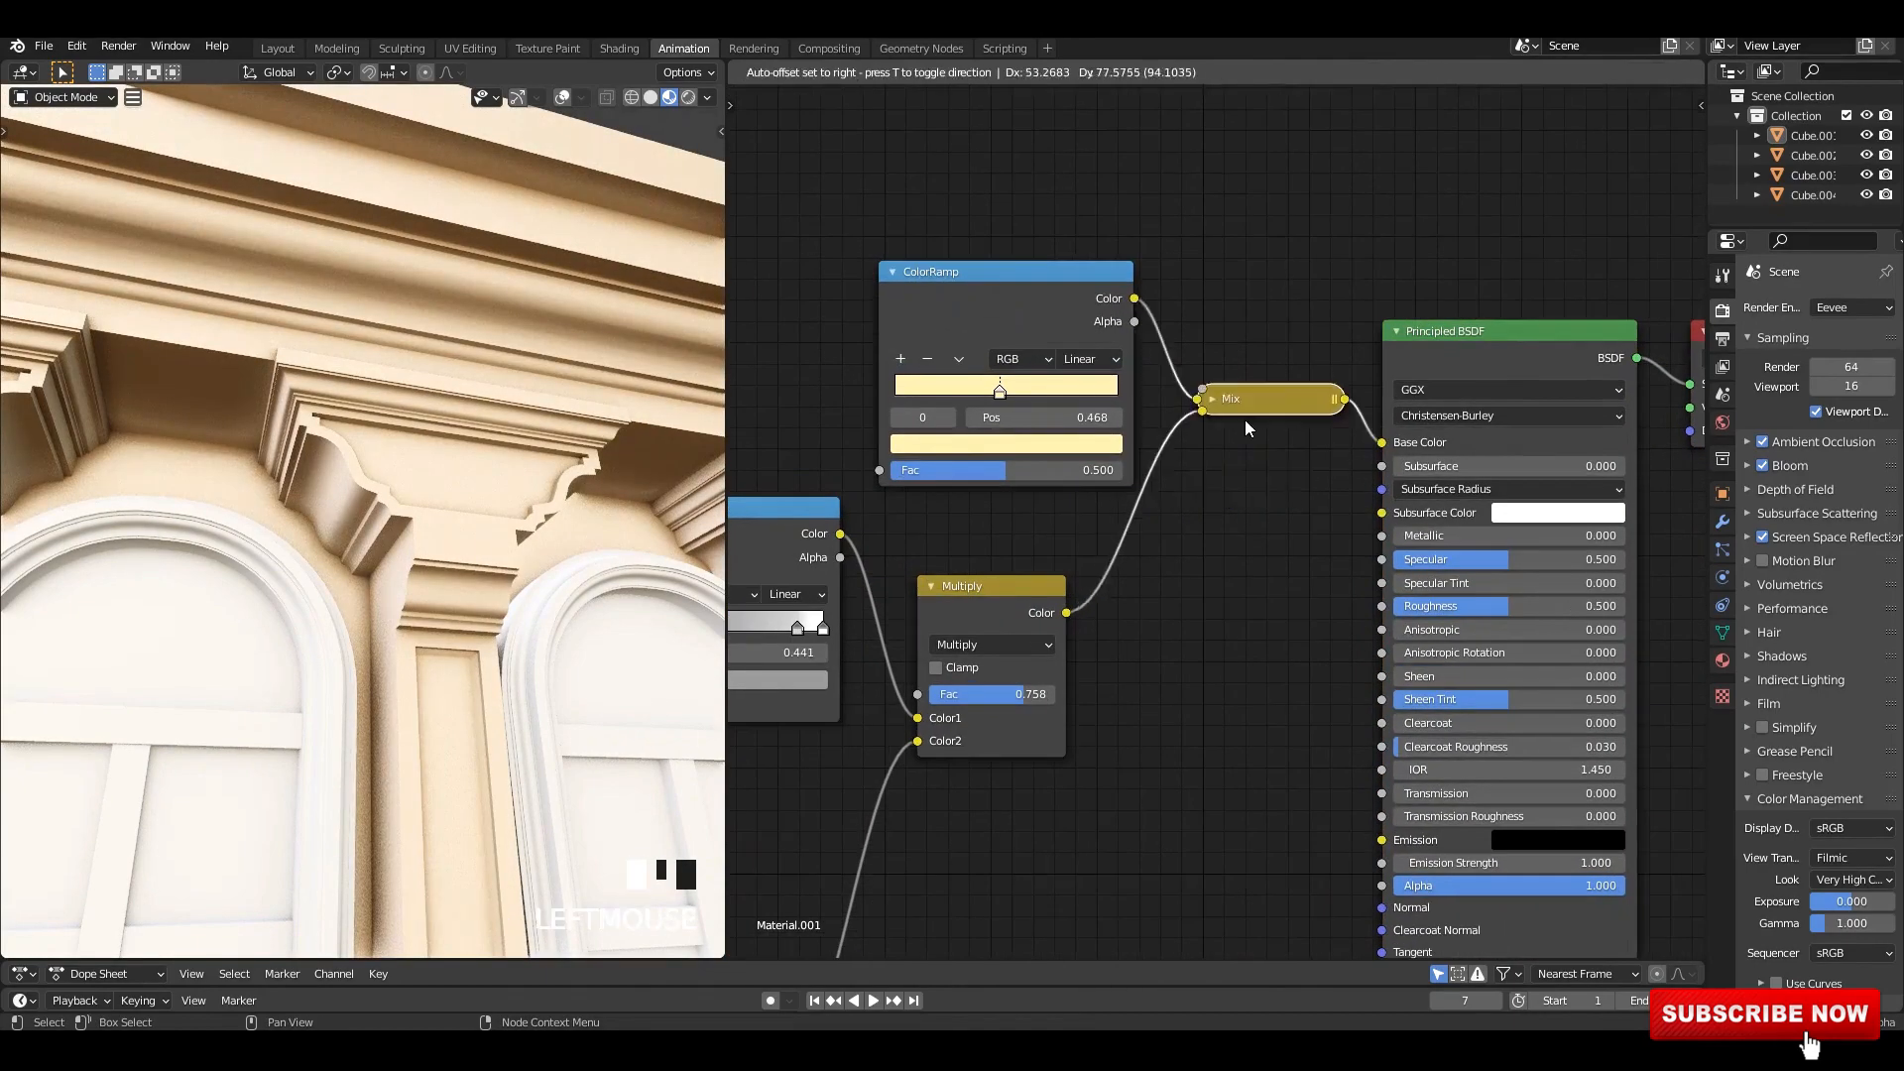
pyautogui.click(1212, 366)
pyautogui.click(1240, 544)
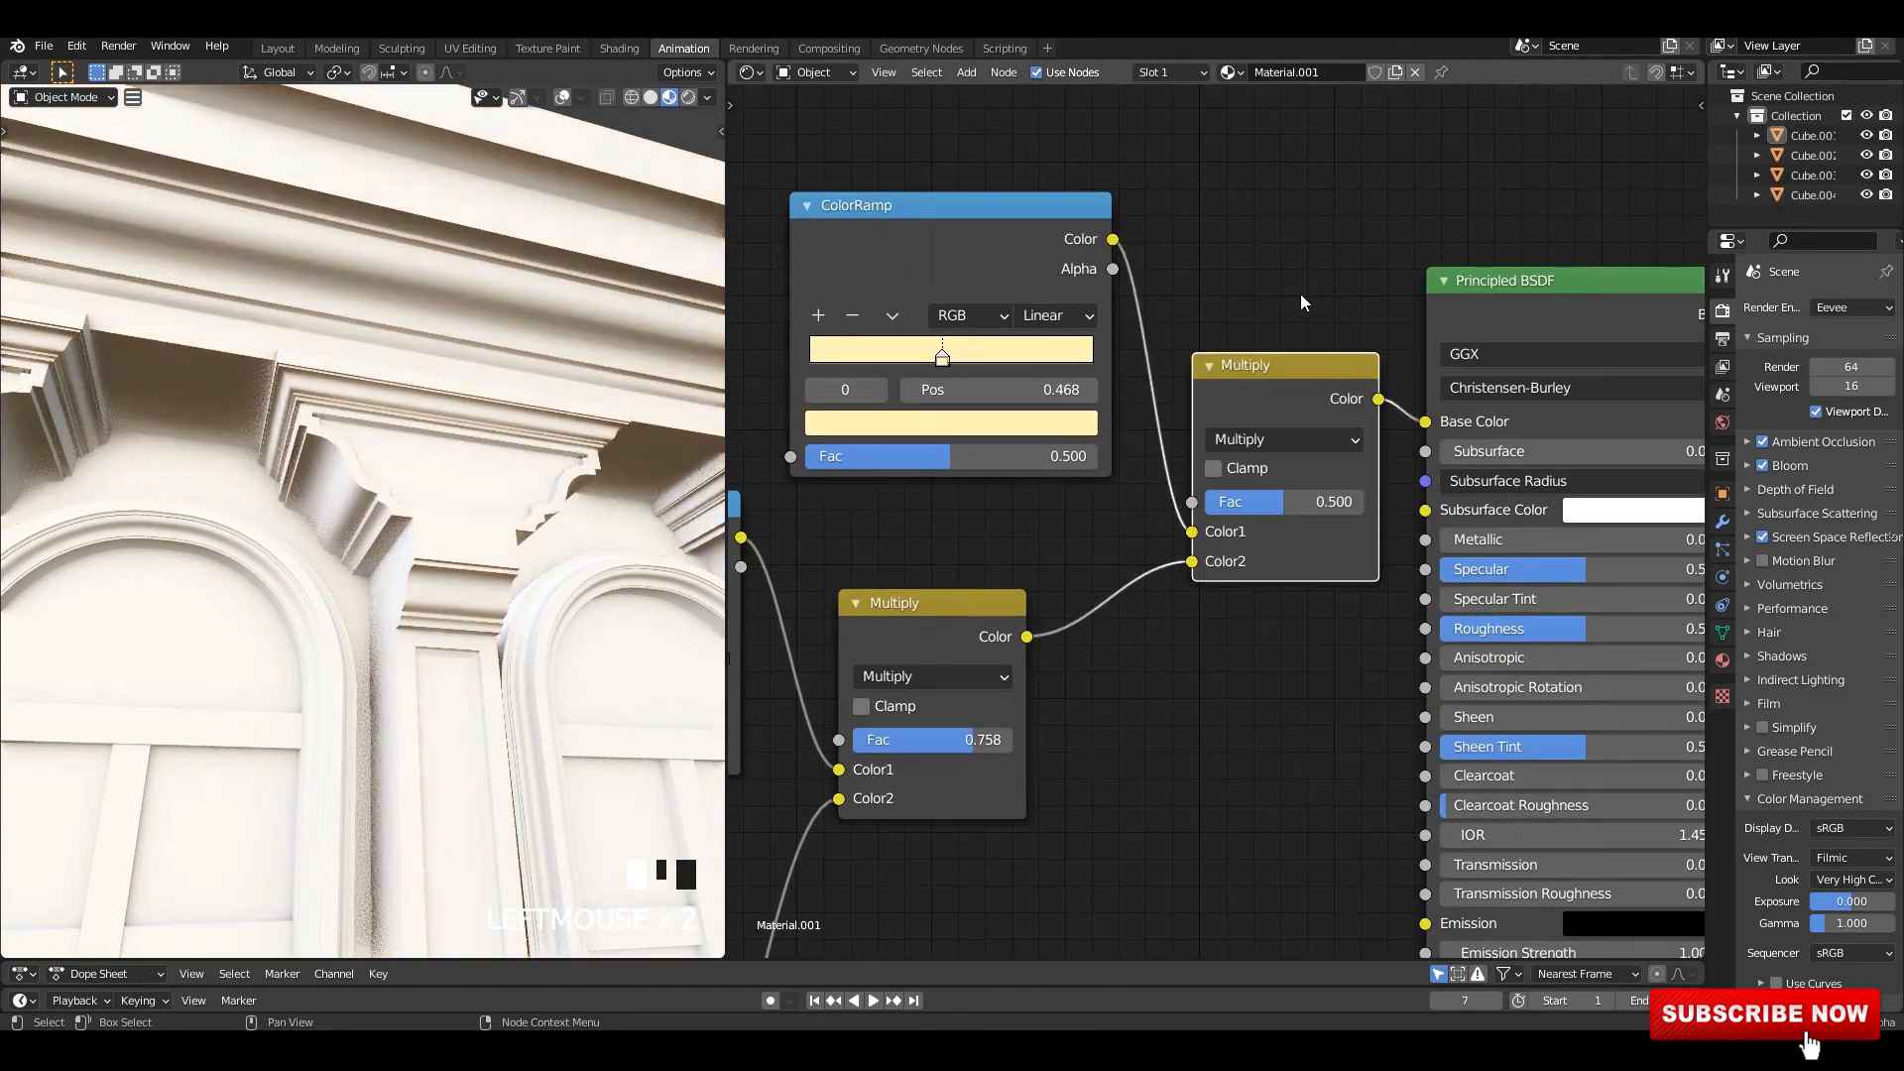
pyautogui.click(1255, 328)
pyautogui.scroll(-2, 1255, 266)
pyautogui.moveTo(1240, 404); pyautogui.dragTo(1211, 393)
pyautogui.scroll(2, 1218, 426)
pyautogui.moveTo(1238, 487); pyautogui.dragTo(1282, 487)
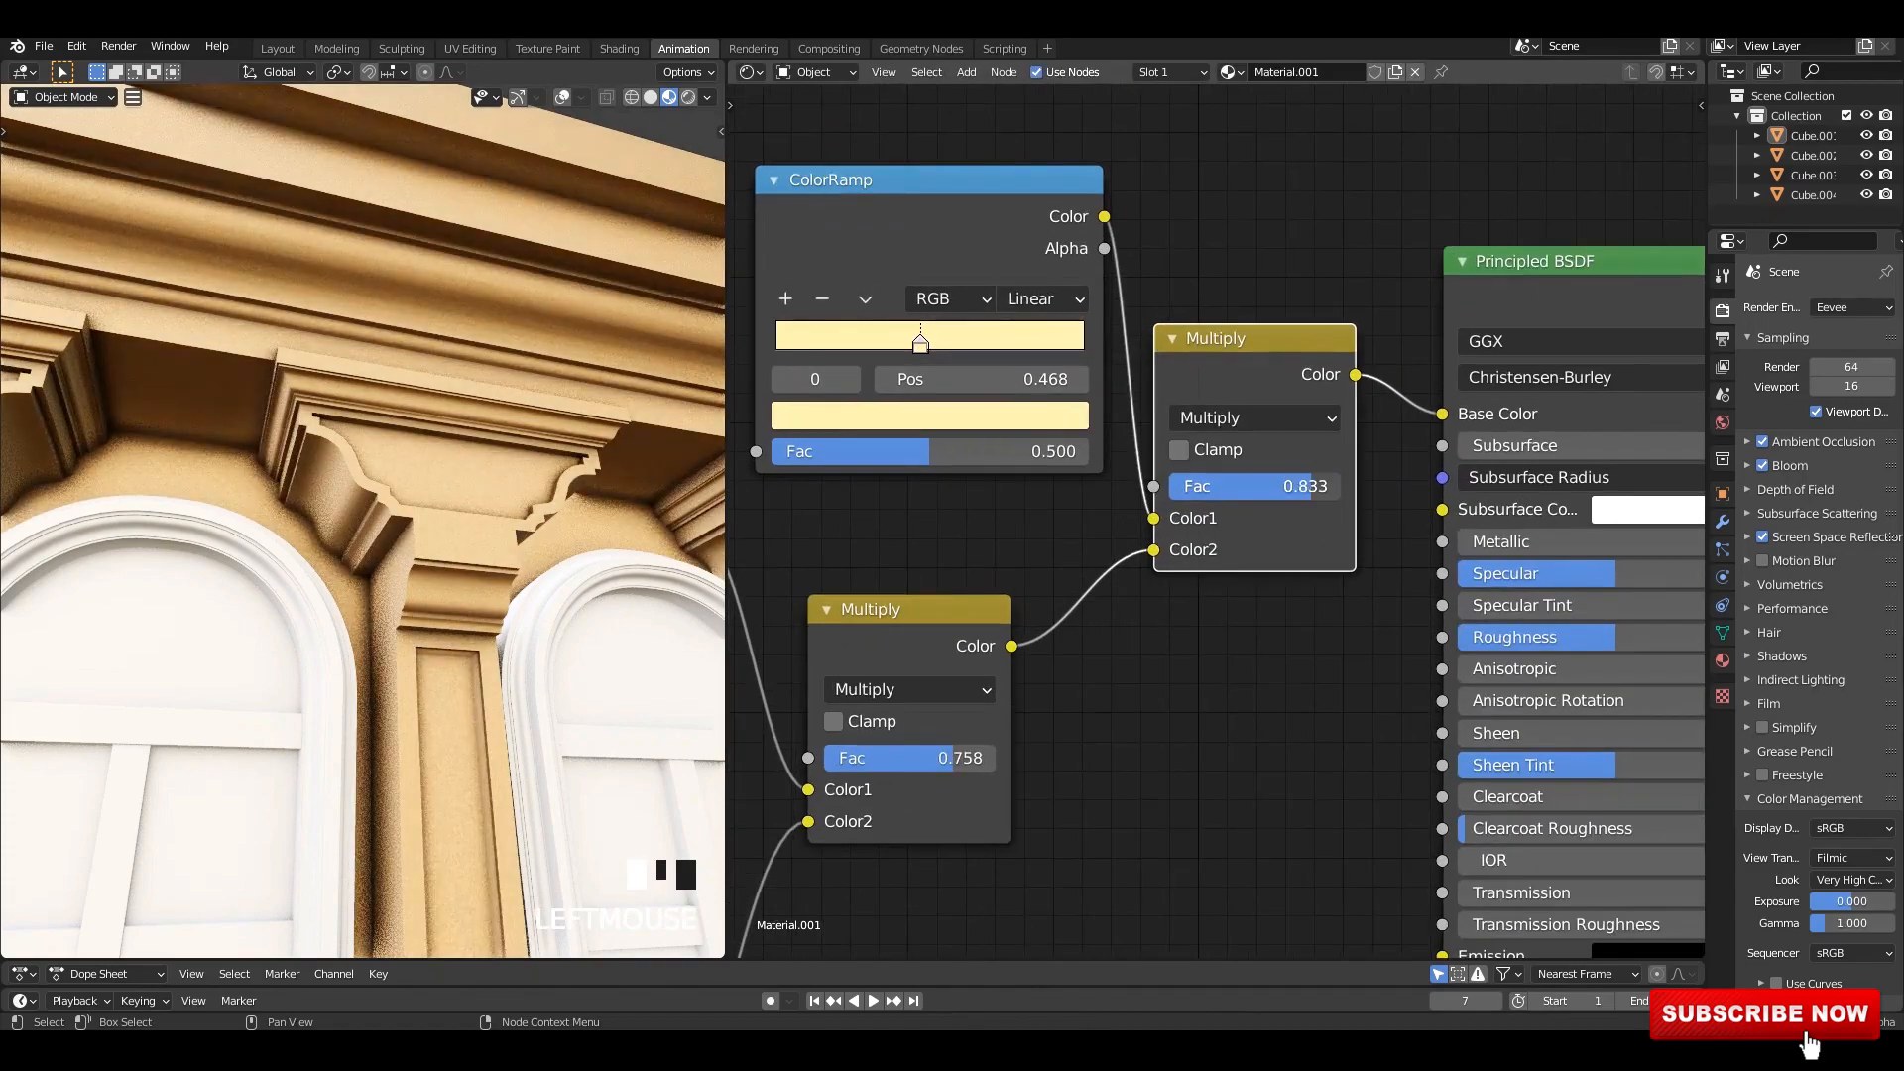
# - Check the shading on the column capital and set the yellow Multiply node's Fac to 0.850
pyautogui.scroll(-9, 493, 507)
pyautogui.scroll(3, 493, 507)
pyautogui.scroll(3, 493, 507)
pyautogui.moveTo(493, 507); pyautogui.dragTo(575, 486, button='middle')
pyautogui.scroll(6, 413, 460)
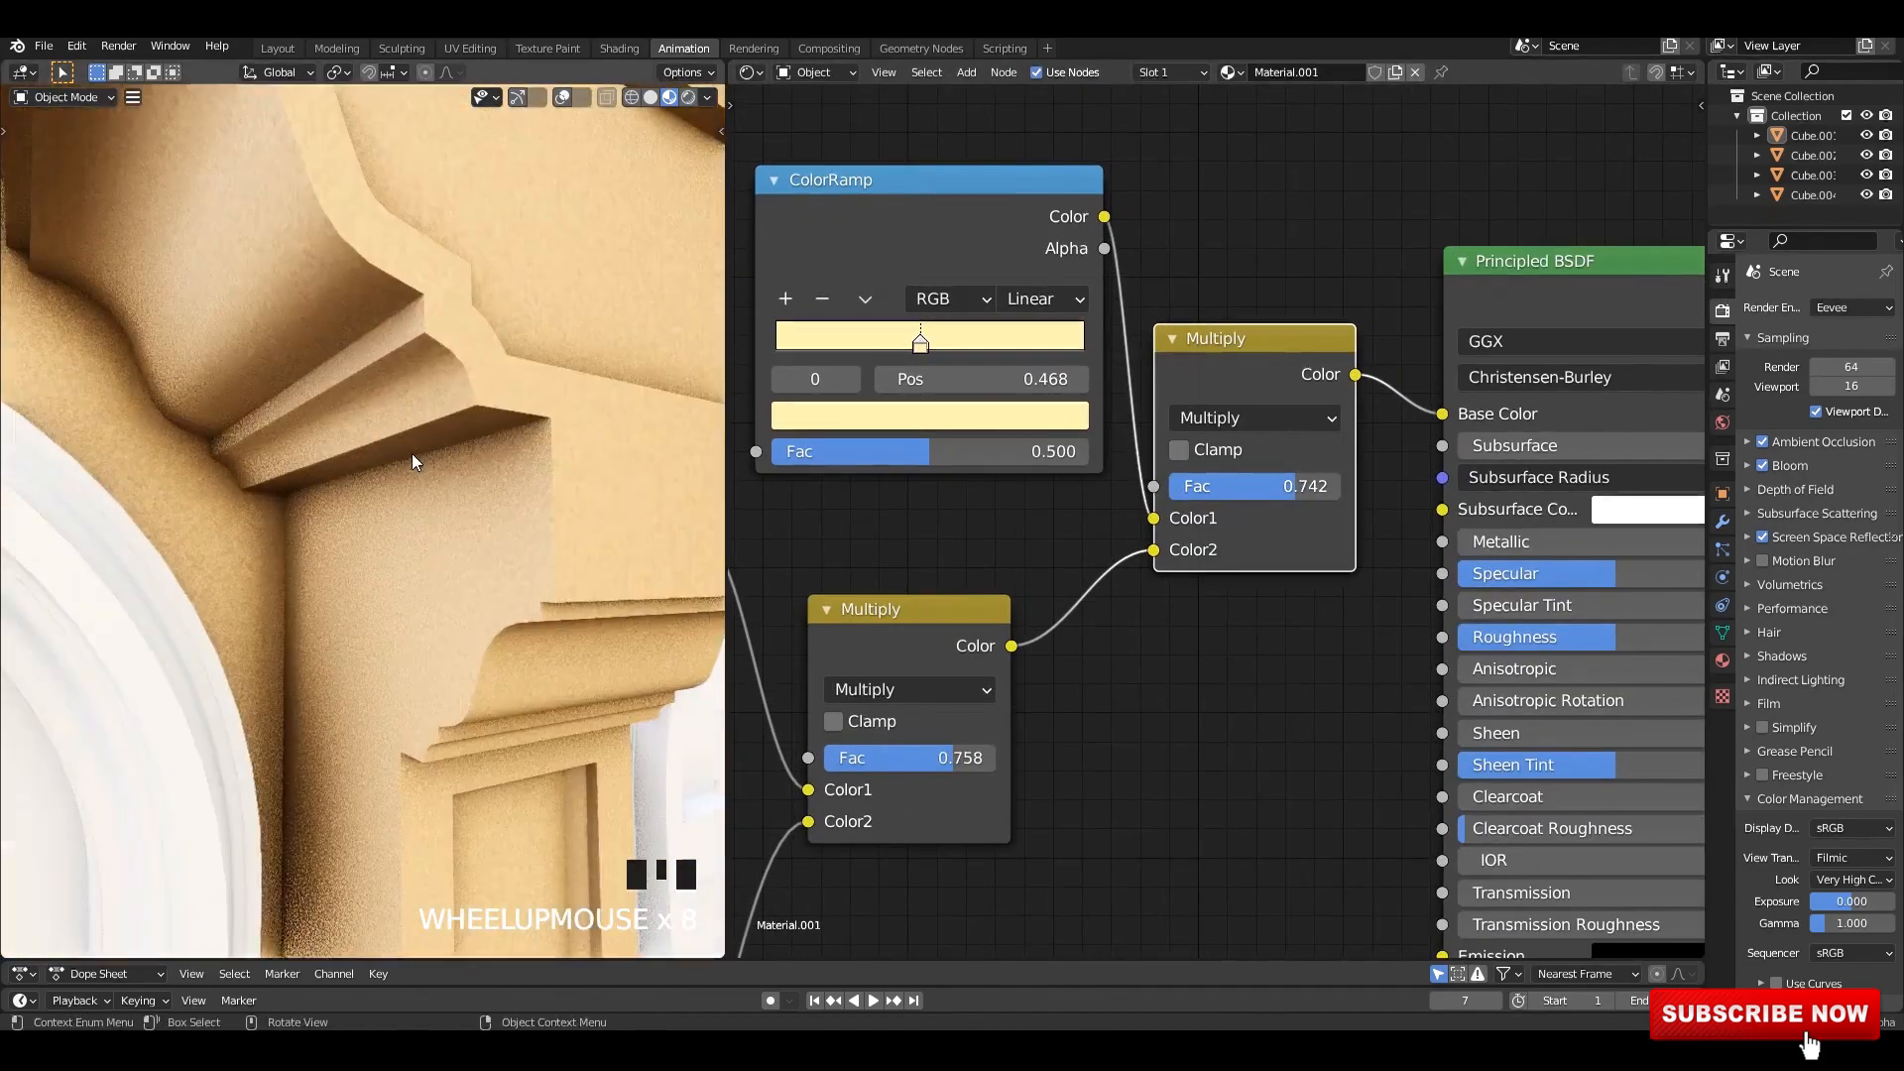
pyautogui.scroll(-2, 413, 459)
pyautogui.moveTo(1297, 487); pyautogui.dragTo(1316, 487)
# - Set the Fac of the occlusion and noise Multiply node to 0.767
pyautogui.scroll(-5, 516, 516)
pyautogui.scroll(7, 532, 497)
pyautogui.keyDown('shift'); pyautogui.moveTo(496, 714); pyautogui.dragTo(615, 516, button='middle'); pyautogui.keyUp('shift')
pyautogui.scroll(-8, 1166, 632)
pyautogui.moveTo(1163, 623); pyautogui.dragTo(1254, 598, button='middle')
pyautogui.scroll(6, 1164, 623)
pyautogui.moveTo(1165, 622)
pyautogui.mouseDown()
pyautogui.moveTo(1187, 623)
pyautogui.moveTo(1167, 623)
pyautogui.mouseUp()
# - Set the Noise Texture scale to 134.3
pyautogui.scroll(-5, 1167, 623)
pyautogui.moveTo(1071, 761); pyautogui.dragTo(1287, 383, button='middle')
pyautogui.scroll(3, 1076, 646)
pyautogui.scroll(2, 1075, 645)
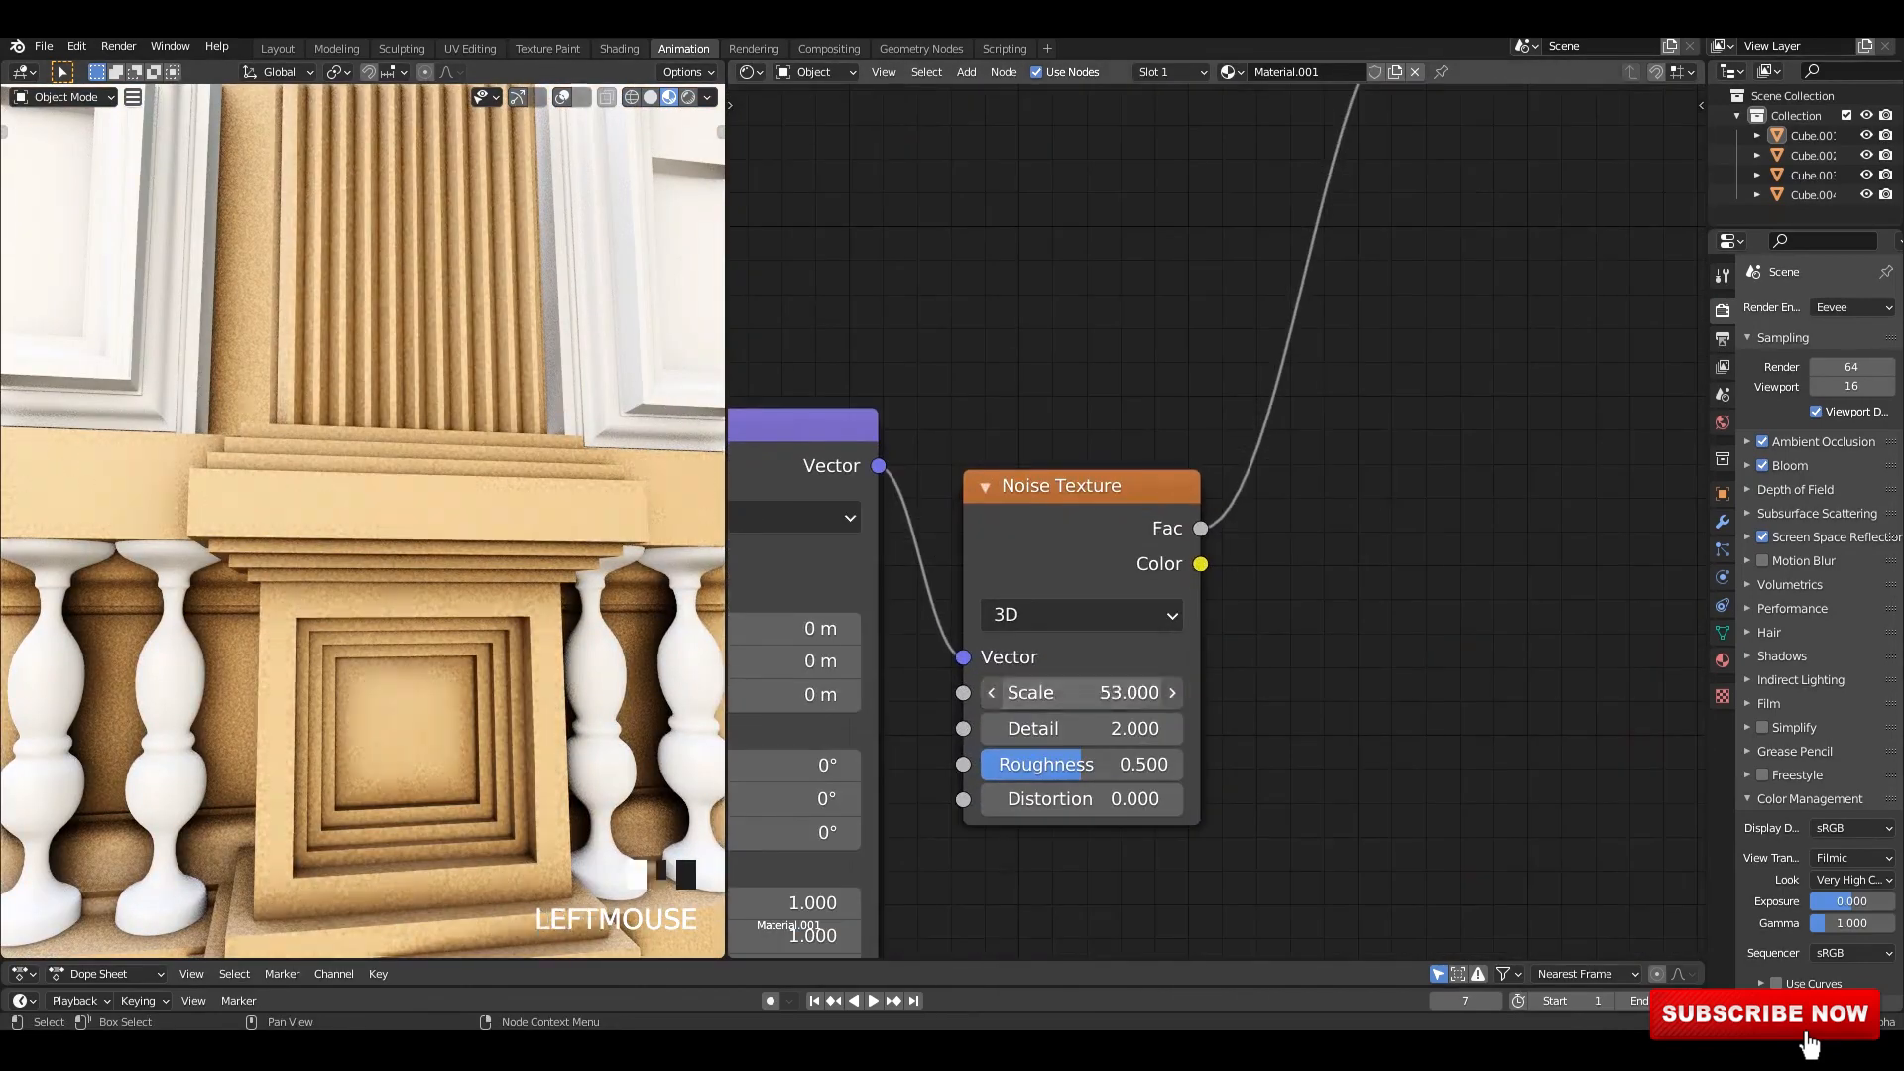
pyautogui.scroll(3, 595, 635)
pyautogui.moveTo(1076, 692); pyautogui.dragTo(1091, 692)
# - Link the stone material from the active object to all four selected facade objects
pyautogui.scroll(-8, 496, 565)
pyautogui.moveTo(496, 555); pyautogui.dragTo(538, 470, button='middle')
pyautogui.hotkey('ctrl', 'l')
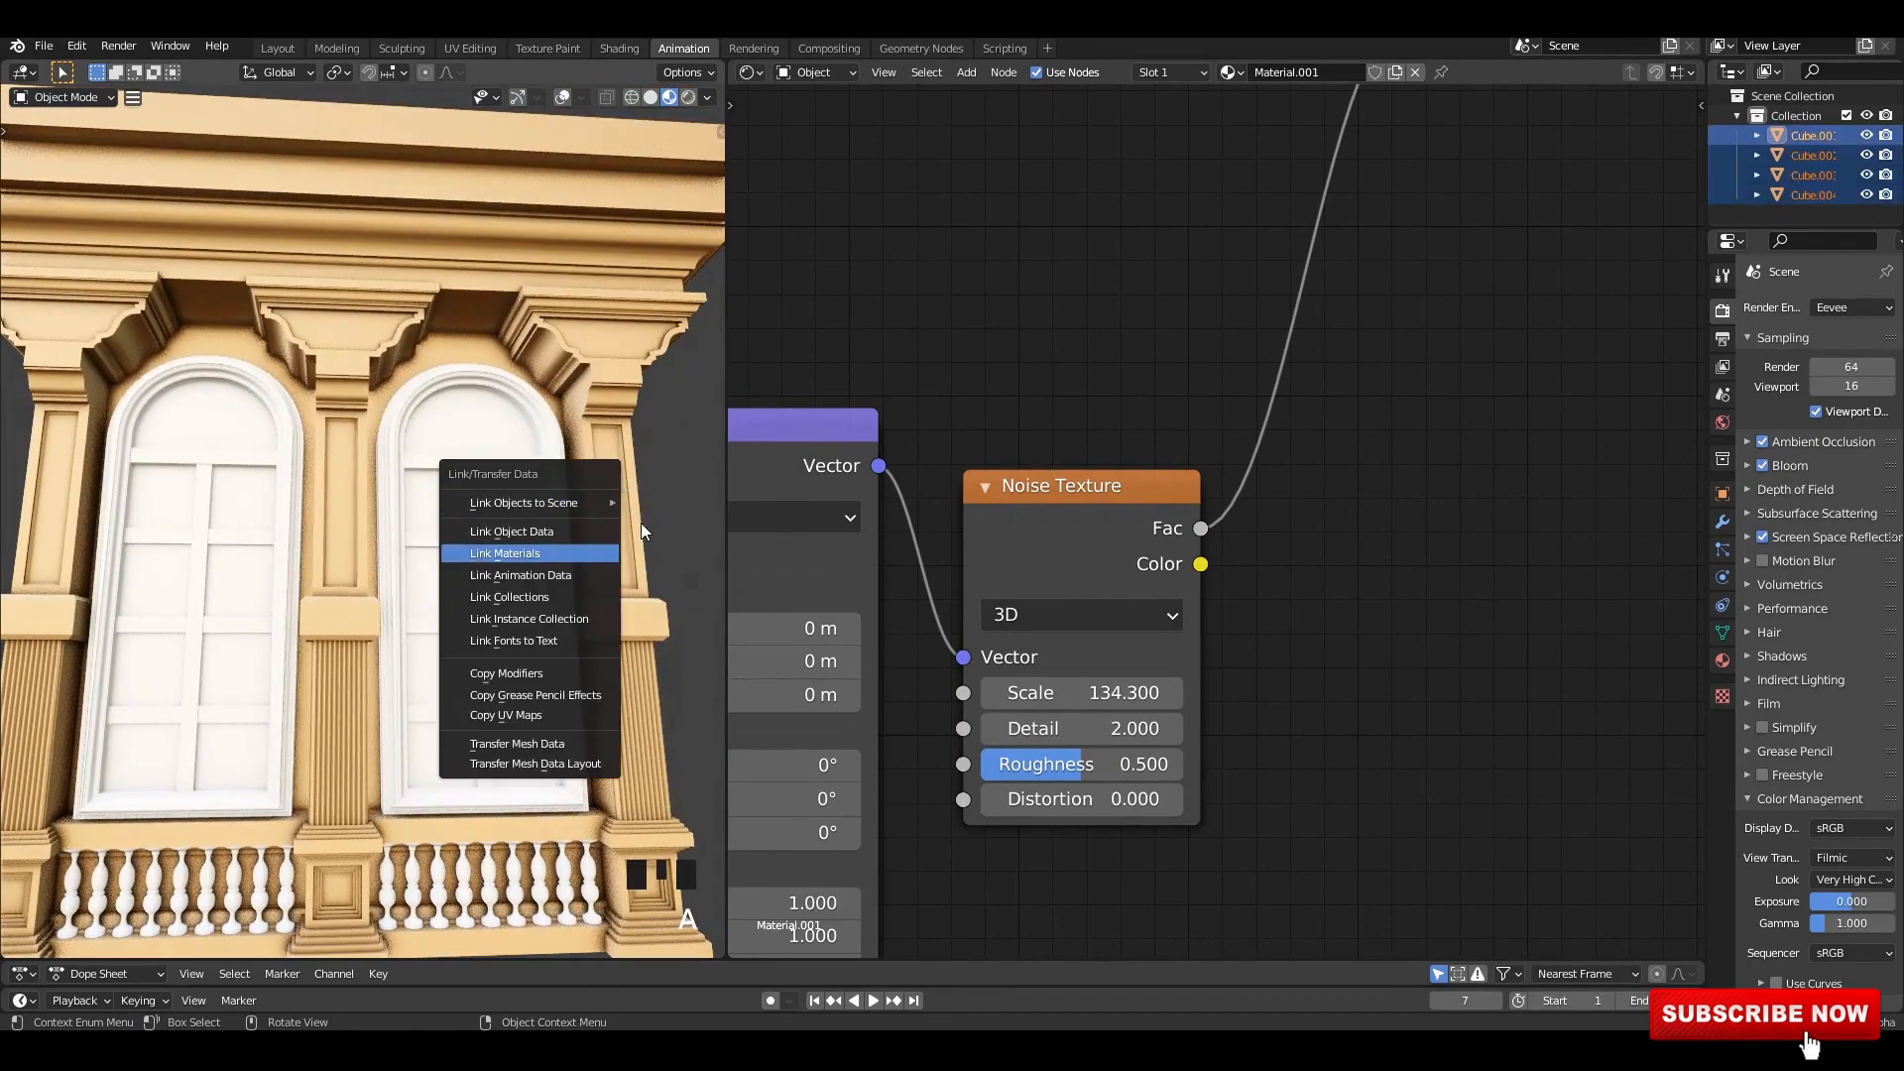
pyautogui.click(555, 540)
# - Deselect the facade objects and save the file 3.blend
pyautogui.scroll(-3, 593, 504)
pyautogui.click(622, 492)
pyautogui.scroll(2, 575, 503)
pyautogui.moveTo(578, 512); pyautogui.dragTo(482, 655, button='middle')
pyautogui.hotkey('ctrl', 's')
# - Examine the stone material on the windows, fluted columns and balustrades from several distances
pyautogui.scroll(2, 420, 524)
pyautogui.scroll(3, 462, 497)
pyautogui.scroll(-6, 451, 504)
pyautogui.moveTo(482, 556); pyautogui.dragTo(532, 510, button='middle')
pyautogui.click(536, 508)
pyautogui.scroll(-1, 1329, 465)
pyautogui.scroll(-4, 533, 431)
pyautogui.scroll(-1, 429, 540)
pyautogui.keyDown('shift'); pyautogui.moveTo(429, 539); pyautogui.dragTo(431, 442, button='middle'); pyautogui.keyUp('shift')
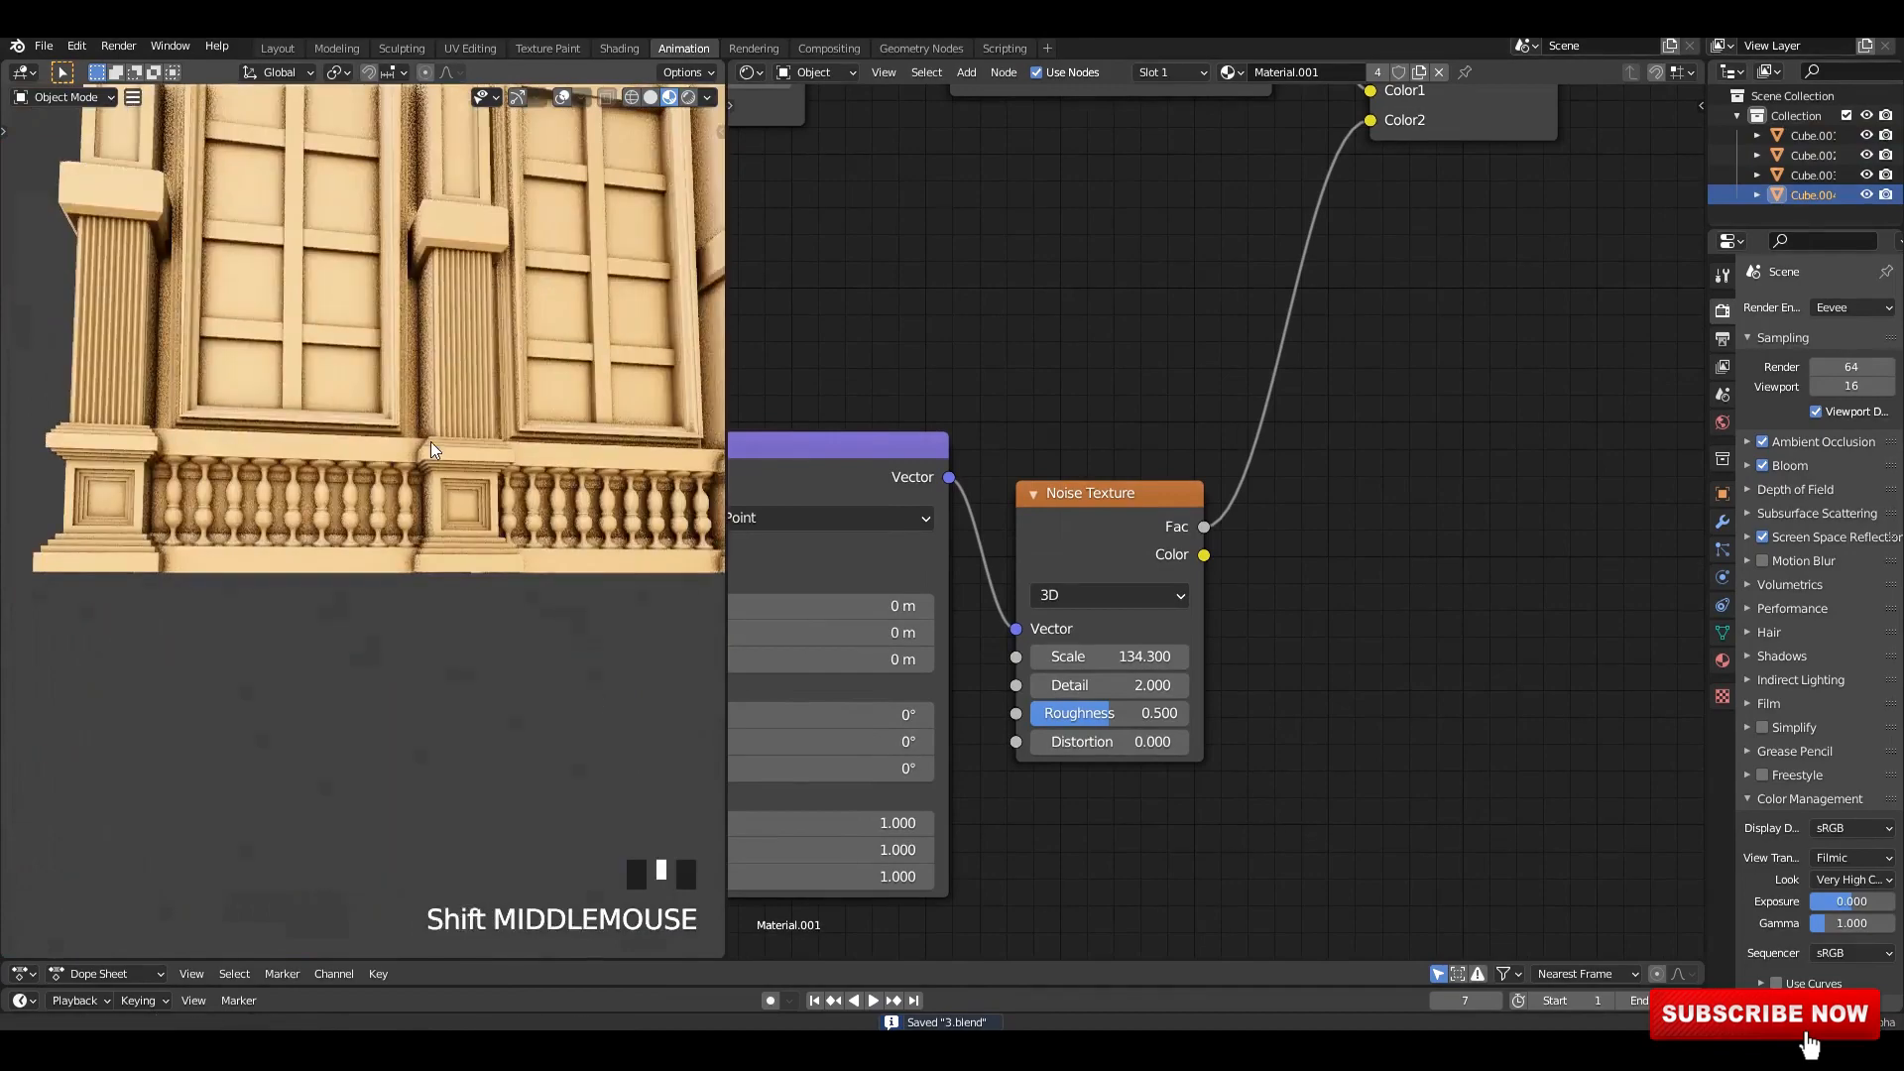
pyautogui.scroll(11, 431, 442)
pyautogui.scroll(-9, 1329, 579)
# - Add a Bump node, linking the Noise Texture's Fac to its Height and its Normal to the Principled BSDF's Normal
pyautogui.moveTo(1384, 580); pyautogui.dragTo(1124, 598, button='middle')
pyautogui.scroll(8, 1195, 458)
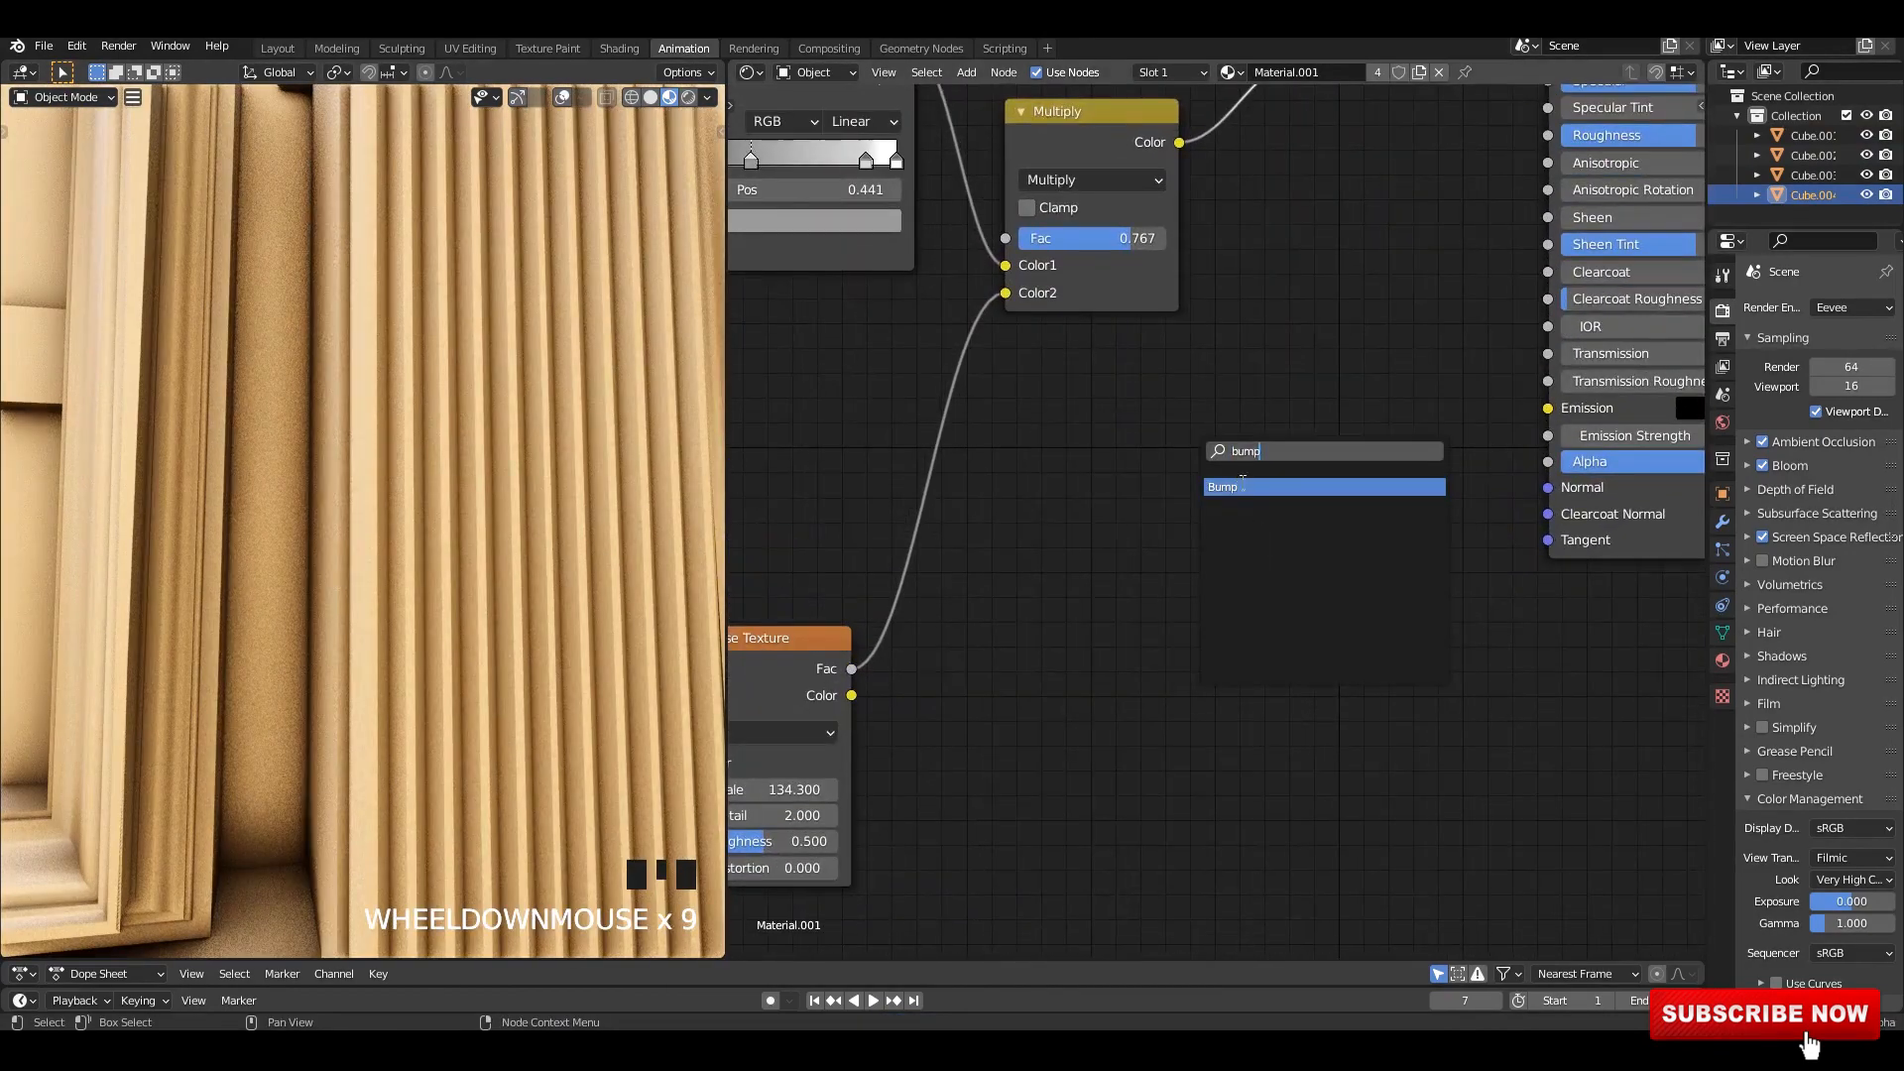
pyautogui.click(1242, 486)
pyautogui.click(1243, 484)
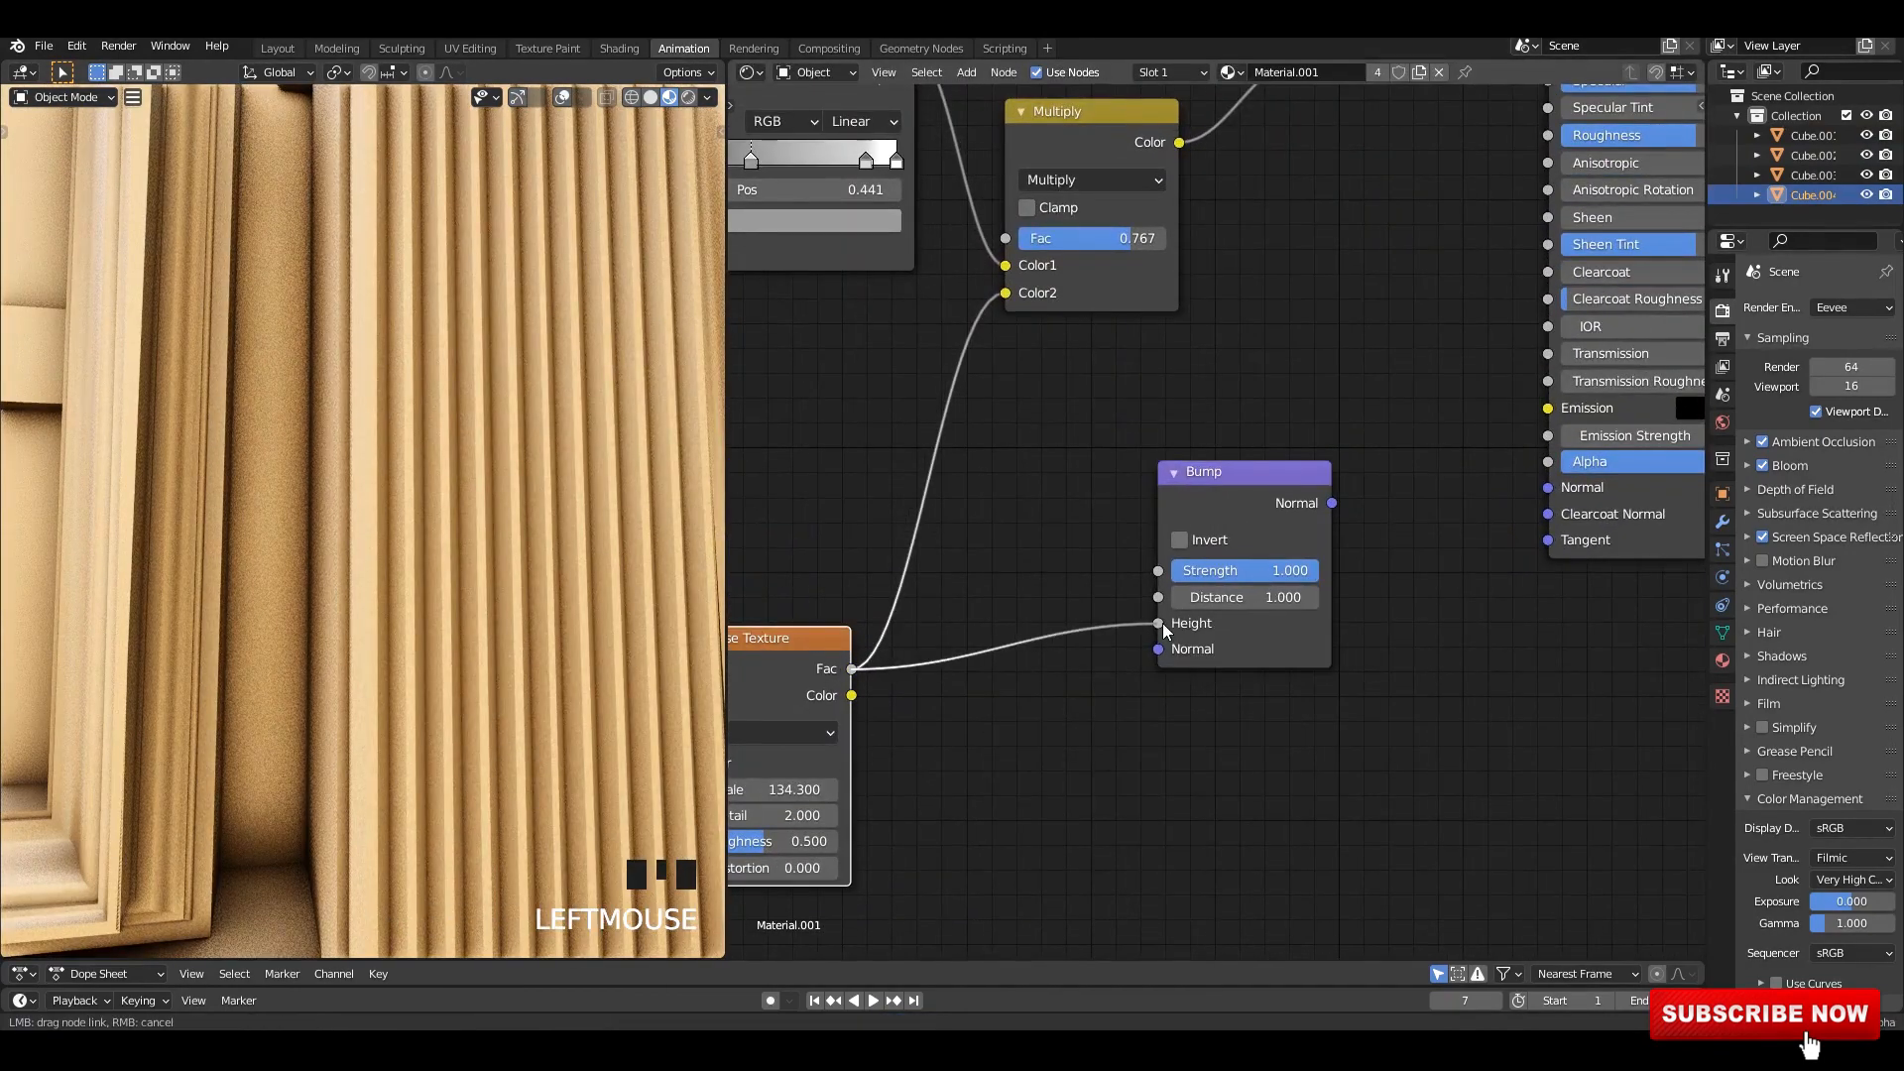
pyautogui.moveTo(1162, 622); pyautogui.dragTo(1160, 623)
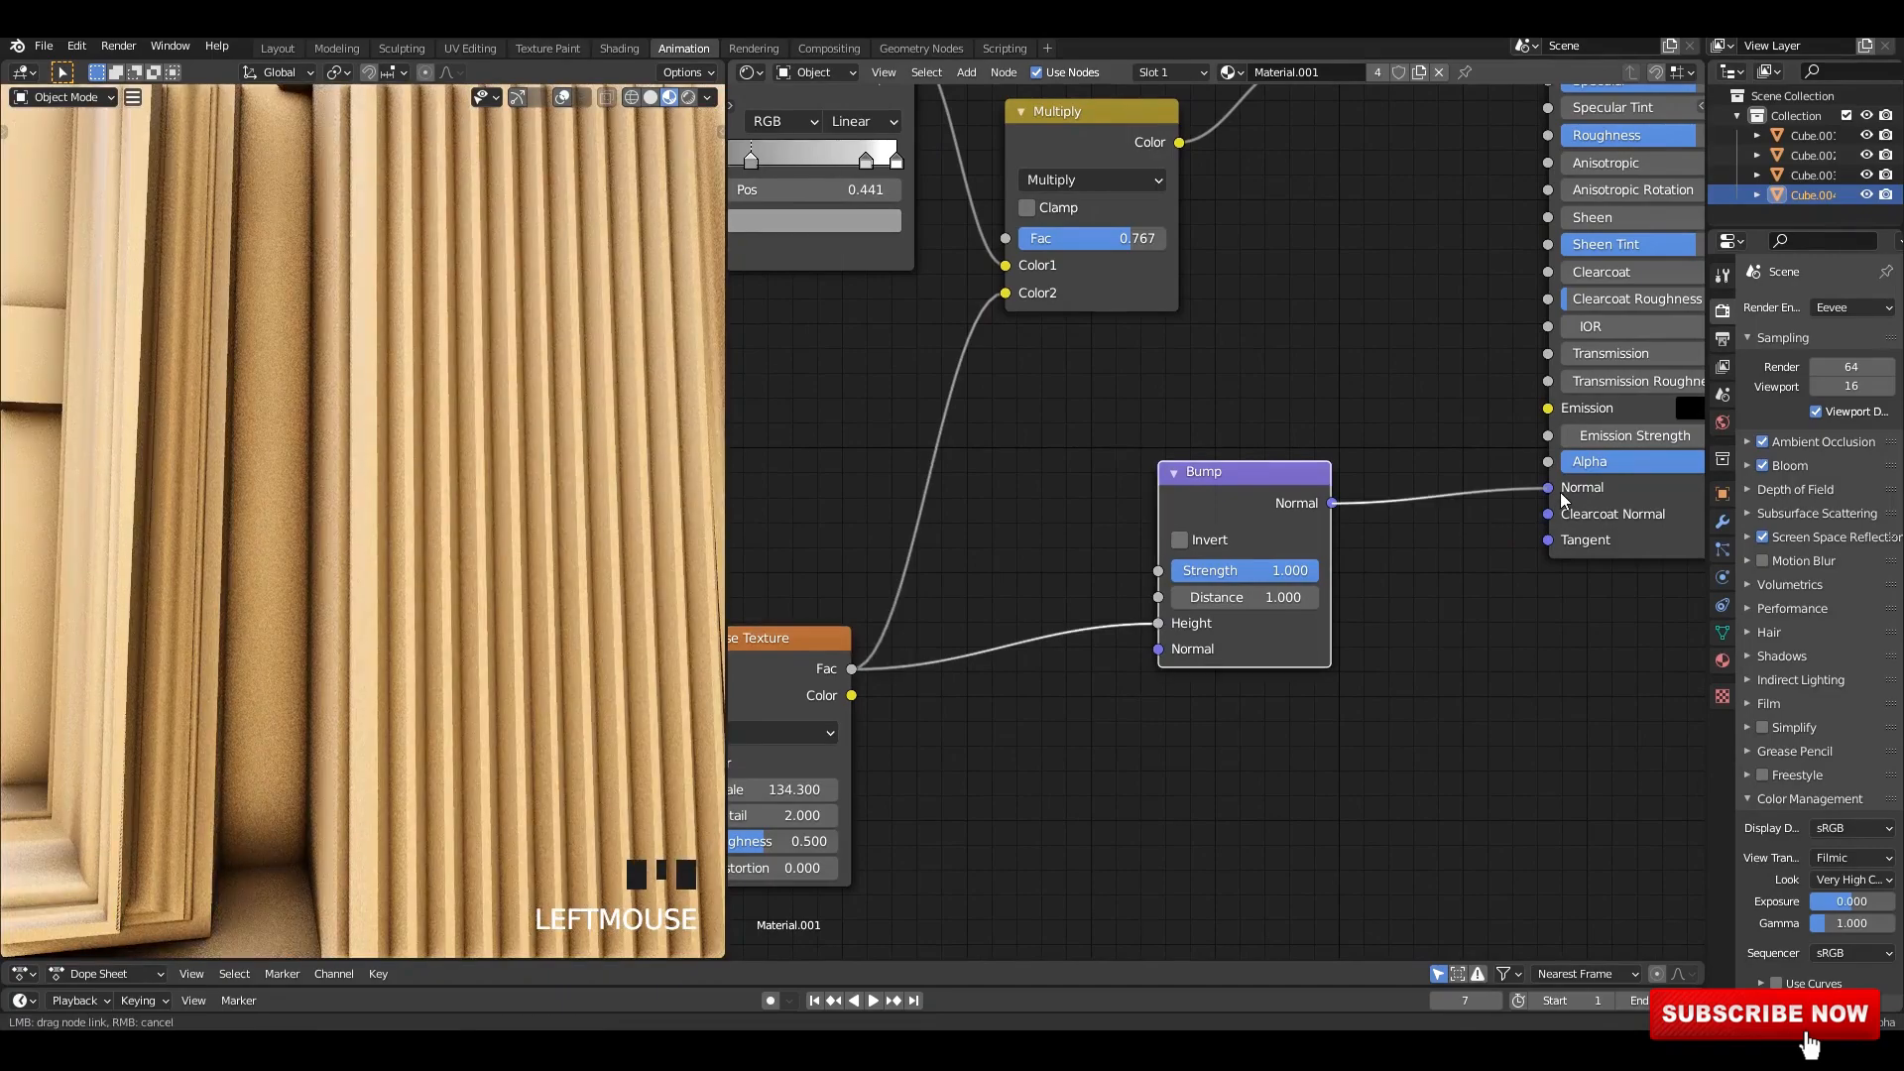
pyautogui.moveTo(1563, 499); pyautogui.dragTo(1561, 496)
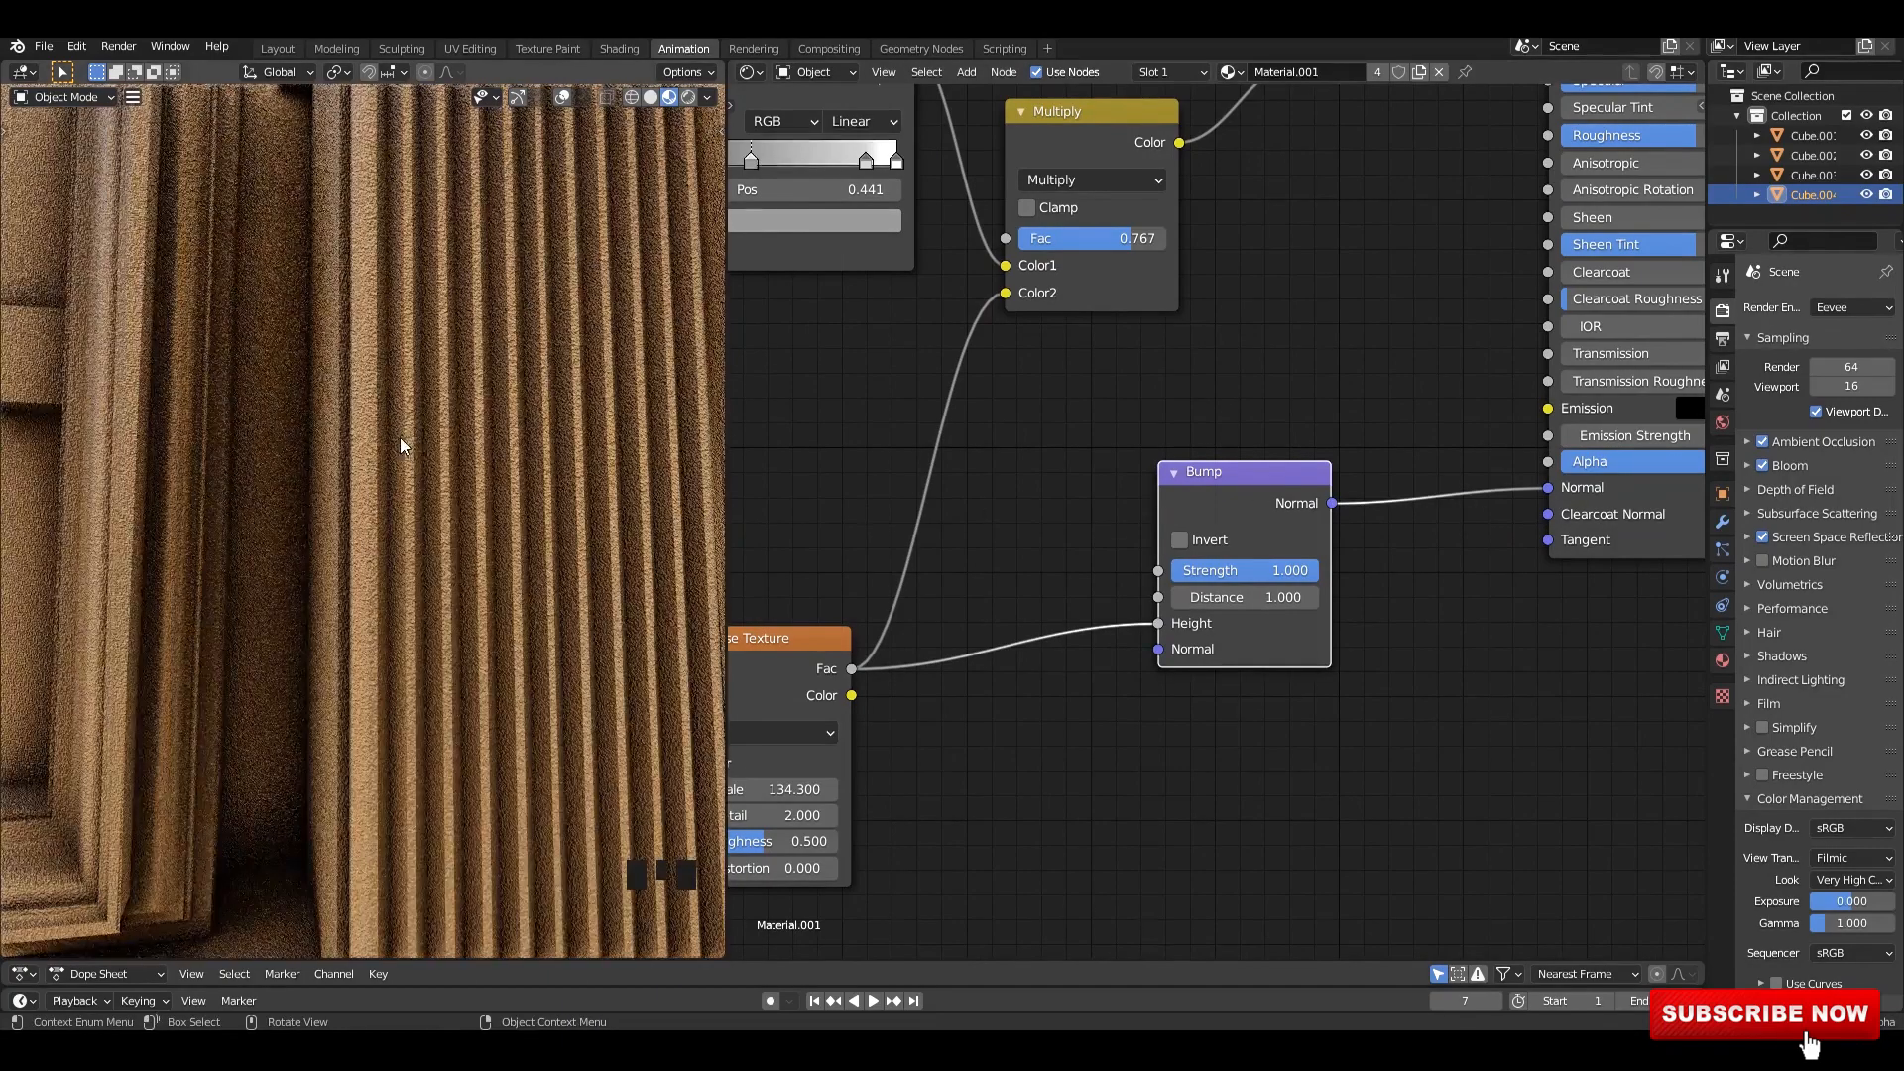
# - Set the Bump node's Strength to 0.500 and check the surface grain on the cornice
pyautogui.scroll(14, 1215, 520)
pyautogui.moveTo(1384, 613); pyautogui.dragTo(1322, 617)
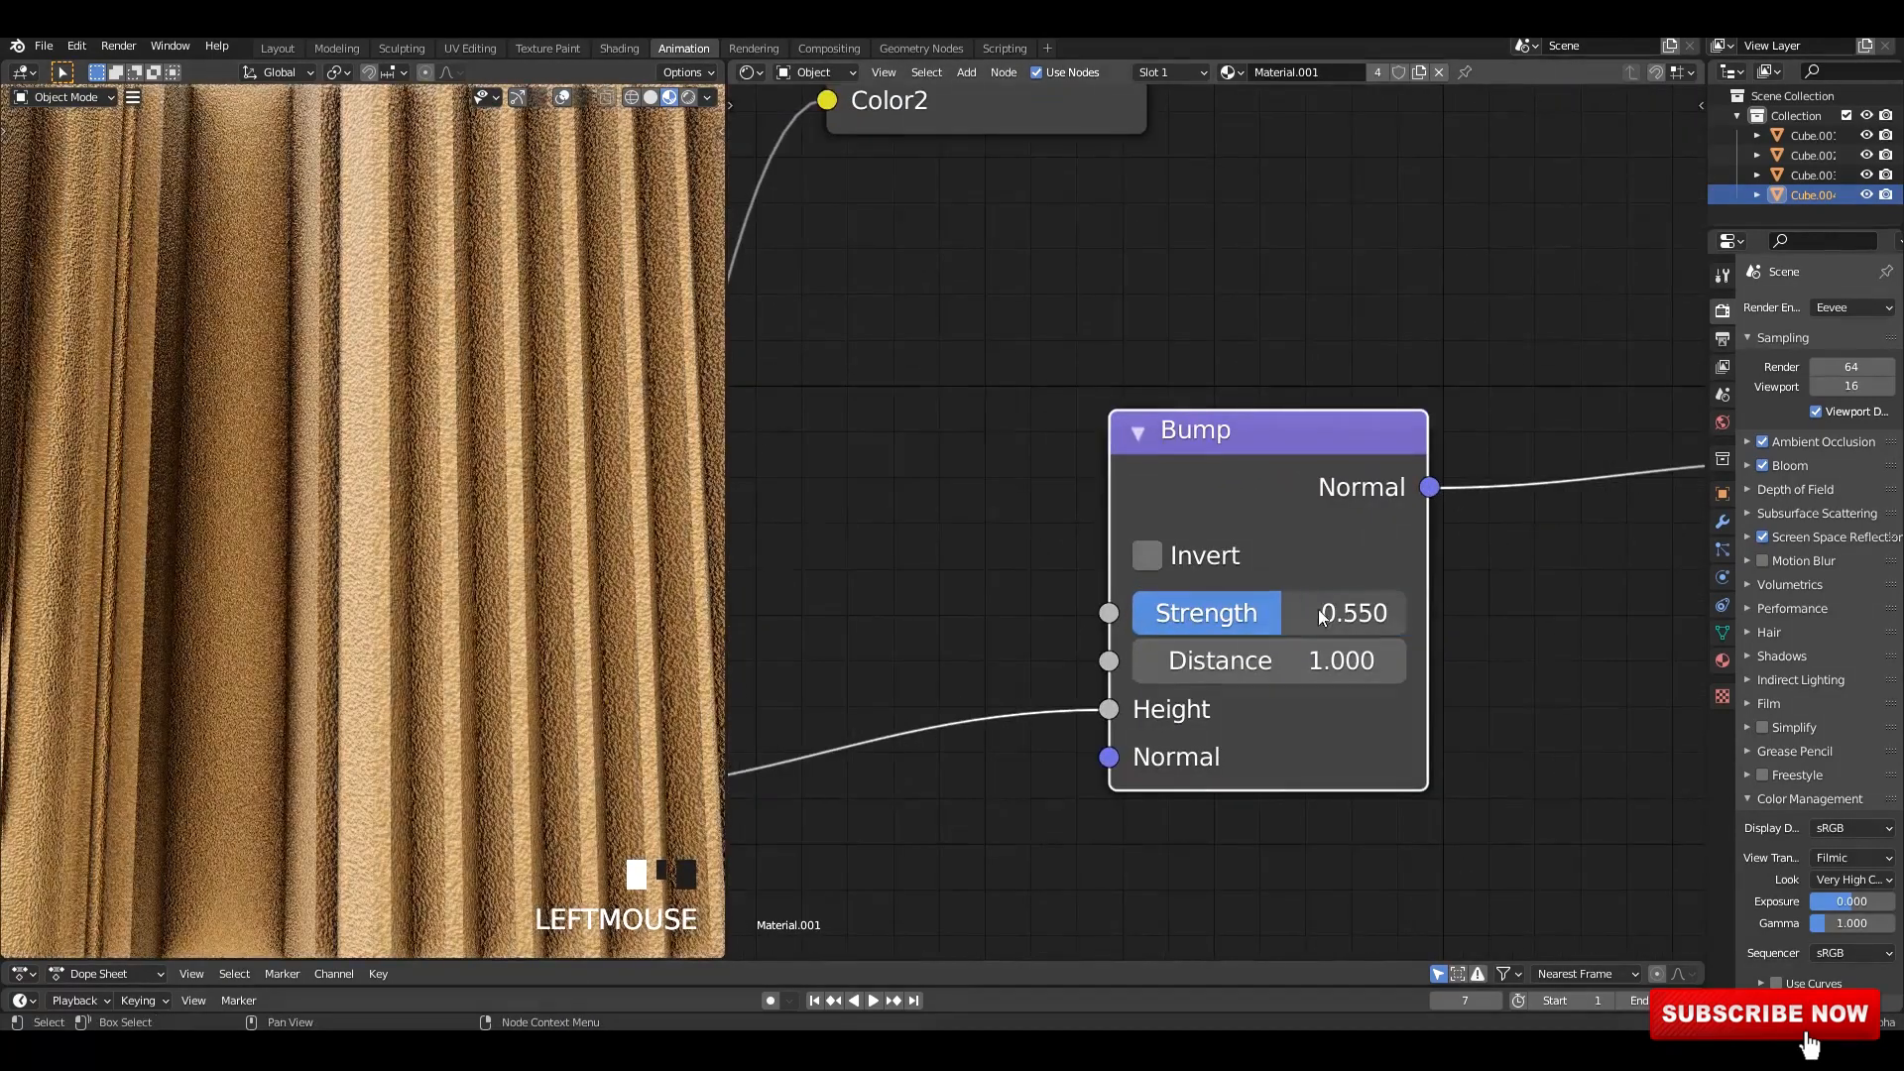
pyautogui.scroll(-15, 478, 520)
pyautogui.click(474, 535)
pyautogui.scroll(5, 465, 476)
pyautogui.keyDown('shift'); pyautogui.moveTo(466, 337); pyautogui.dragTo(413, 437, button='middle'); pyautogui.keyUp('shift')
pyautogui.scroll(5, 379, 534)
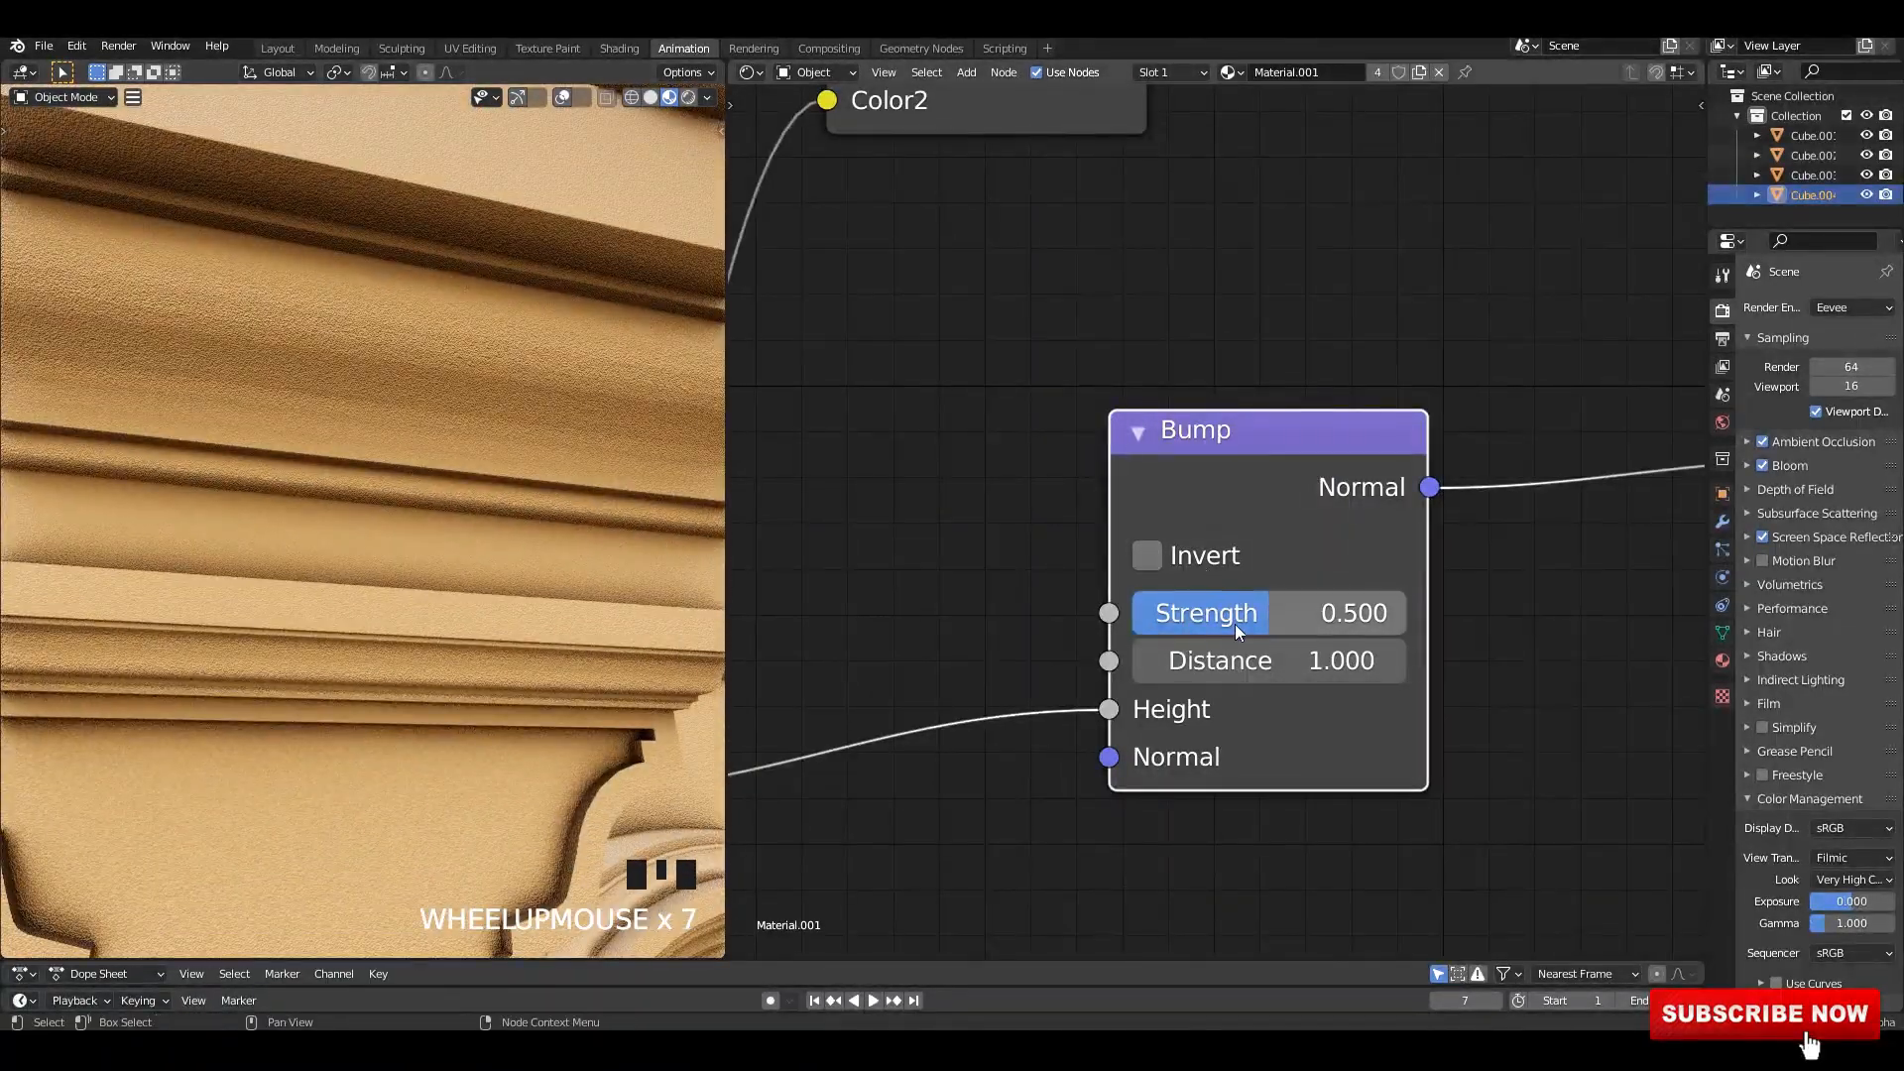
# - Check the bump detail across the facade and set the Bump node's Strength to 0.3
pyautogui.scroll(-12, 515, 563)
pyautogui.click(526, 311)
pyautogui.keyDown('shift'); pyautogui.moveTo(486, 853); pyautogui.dragTo(463, 563, button='middle'); pyautogui.keyUp('shift')
pyautogui.scroll(4, 462, 563)
pyautogui.scroll(2, 445, 455)
pyautogui.keyDown('shift'); pyautogui.moveTo(397, 396); pyautogui.dragTo(474, 199, button='middle'); pyautogui.keyUp('shift')
pyautogui.scroll(2, 474, 199)
pyautogui.scroll(-9, 1205, 571)
pyautogui.moveTo(1378, 582); pyautogui.dragTo(1502, 610, button='middle')
pyautogui.scroll(8, 1135, 625)
pyautogui.scroll(1, 1221, 594)
pyautogui.write('.3')
pyautogui.click(594, 543)
# - Adjust the Noise Texture scale to 198.6 while checking the grain on the pedestal and whole facade
pyautogui.scroll(-8, 1101, 720)
pyautogui.moveTo(1101, 719); pyautogui.dragTo(1156, 650, button='middle')
pyautogui.scroll(-5, 1084, 451)
pyautogui.moveTo(1083, 451); pyautogui.dragTo(1135, 658, button='middle')
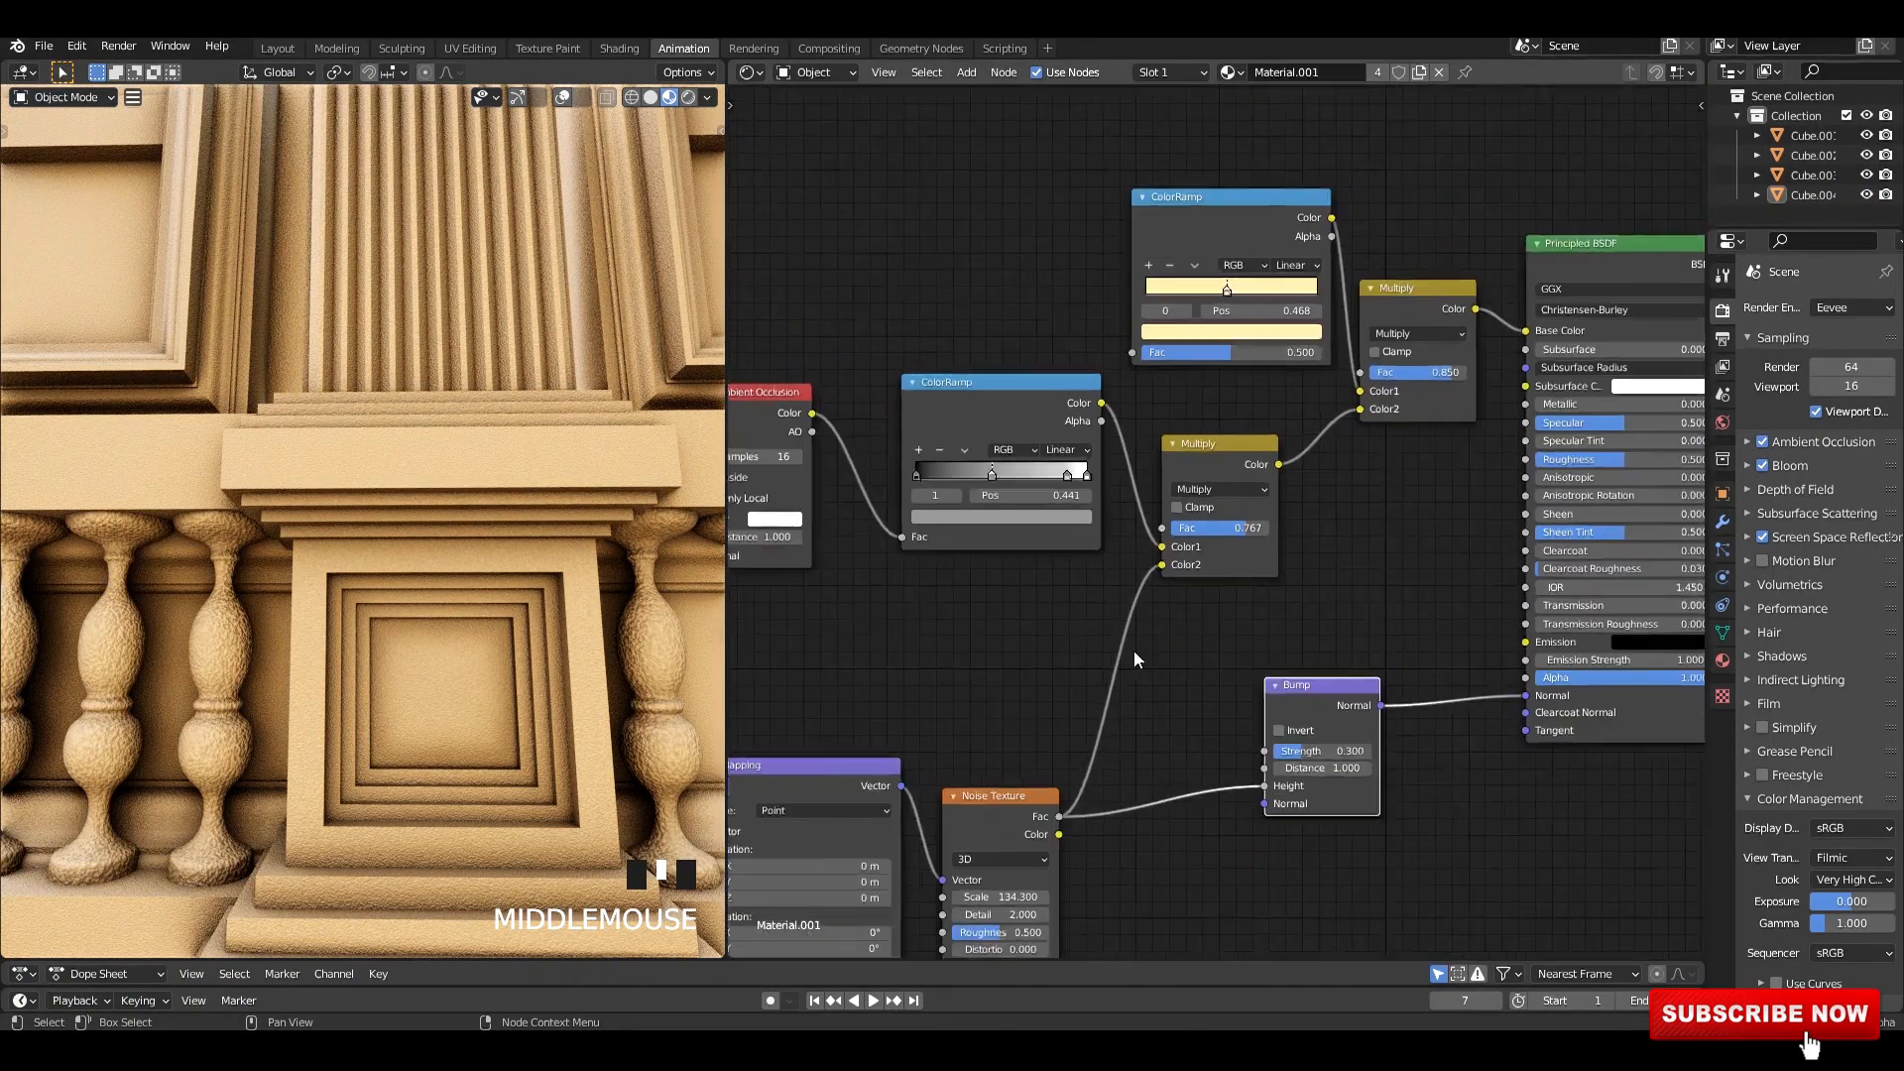
pyautogui.scroll(3, 993, 886)
pyautogui.moveTo(994, 886); pyautogui.dragTo(1145, 508, button='middle')
pyautogui.scroll(2, 1145, 511)
pyautogui.moveTo(1145, 515); pyautogui.dragTo(1170, 515)
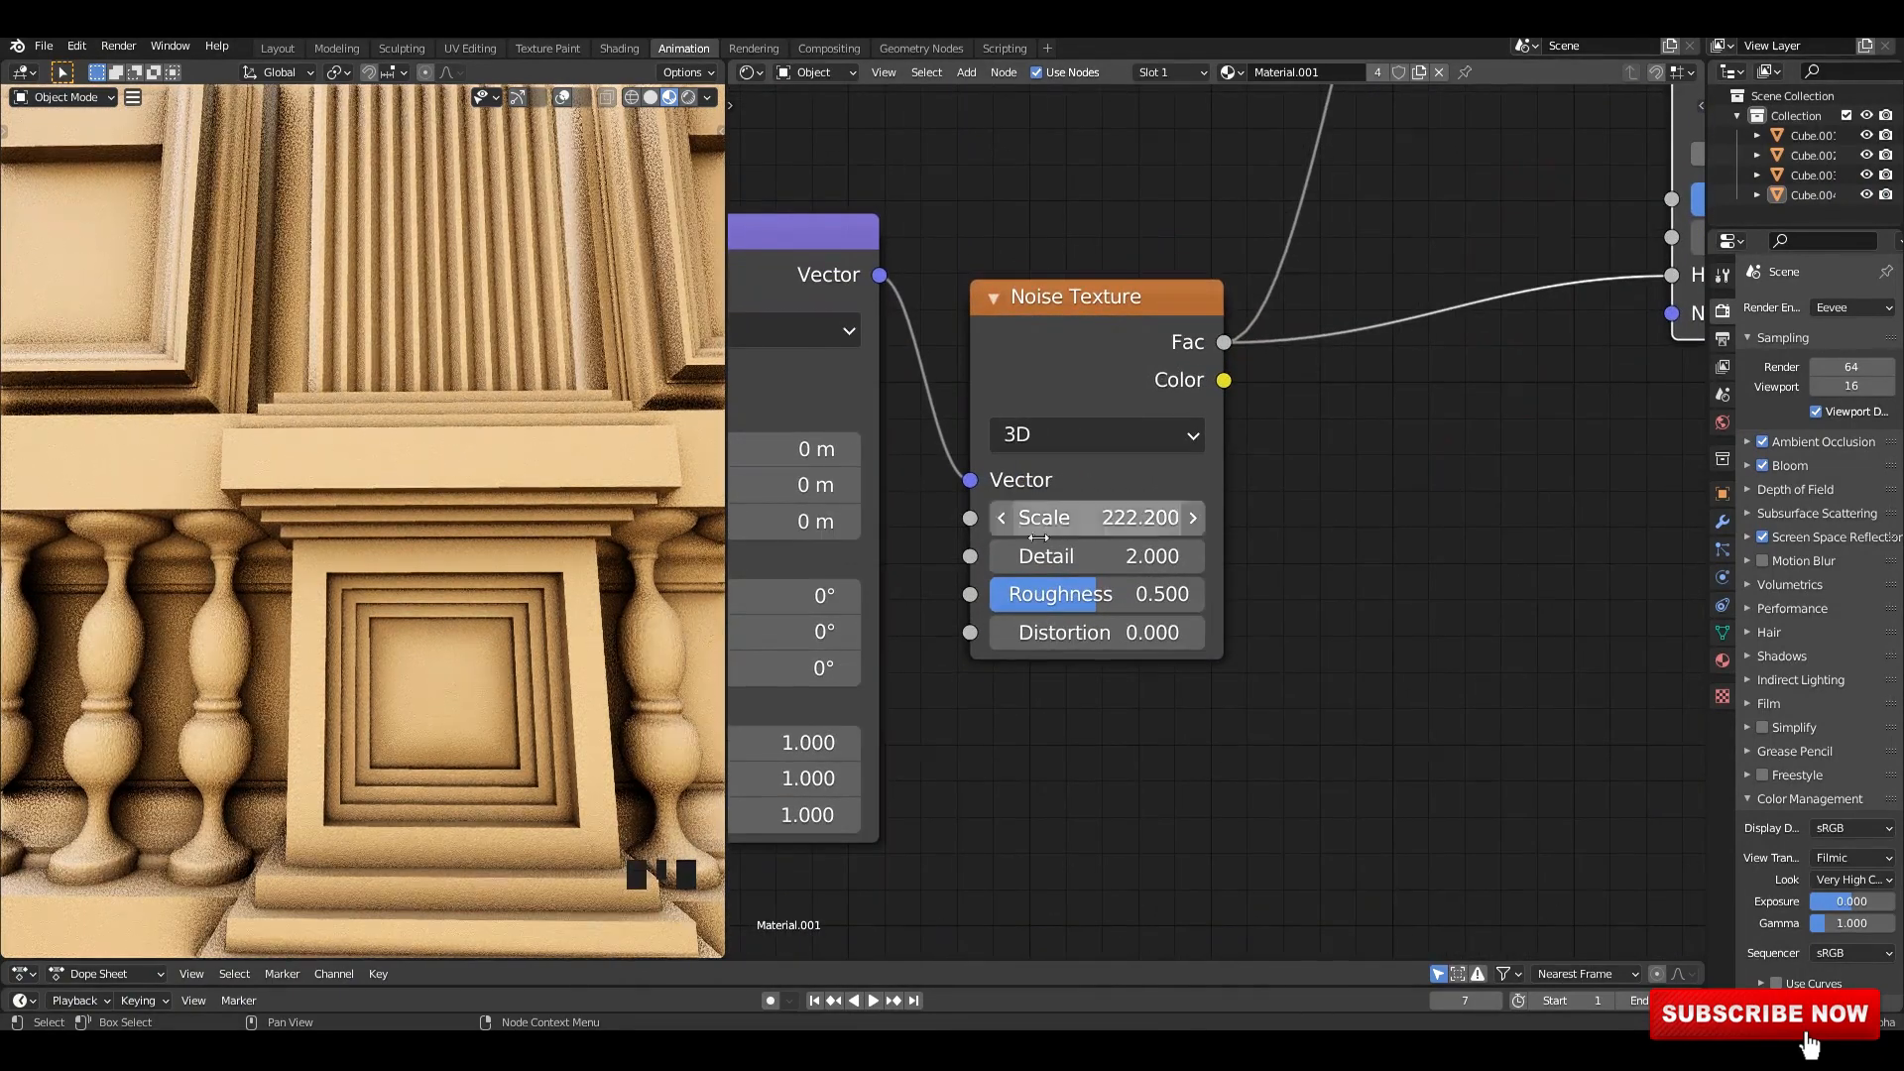
pyautogui.scroll(-8, 437, 638)
pyautogui.scroll(-1, 486, 456)
pyautogui.scroll(3, 486, 457)
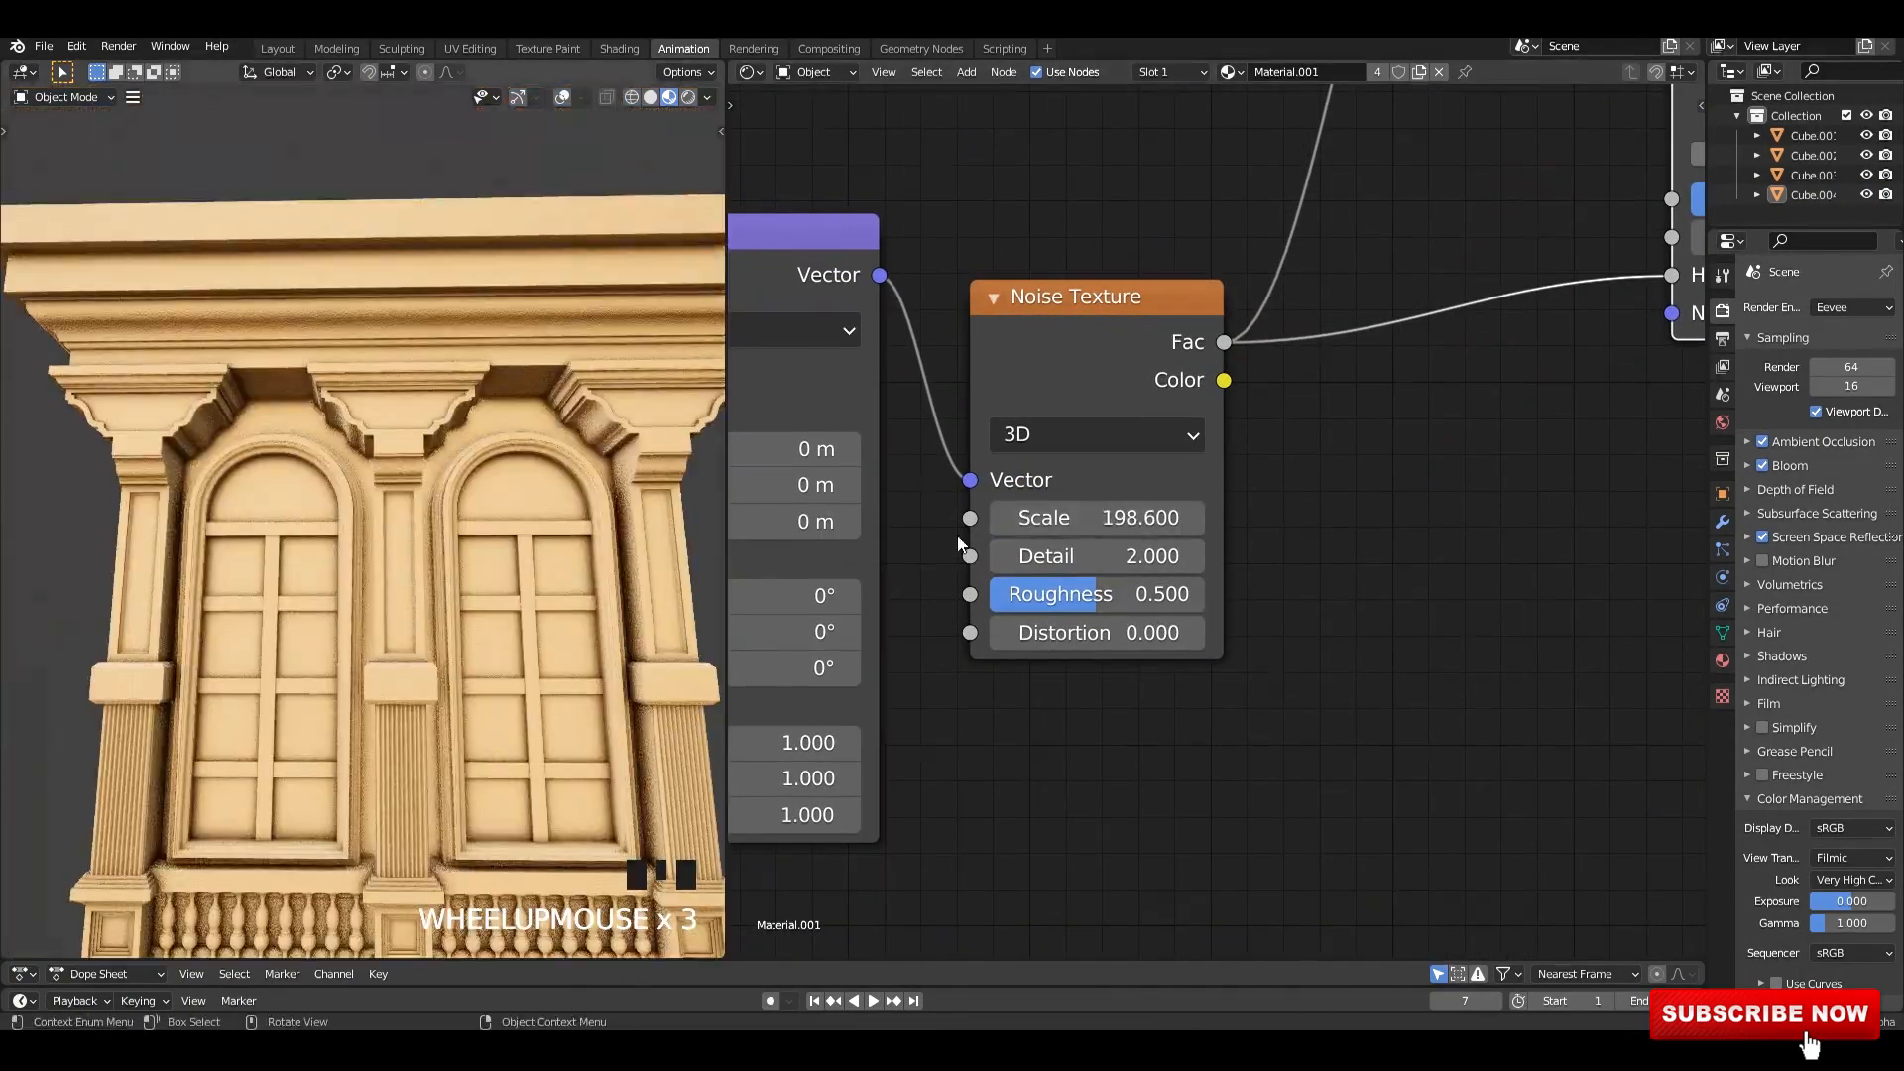
# - Widen the Properties editor and show the material properties in it
pyautogui.moveTo(1708, 453); pyautogui.dragTo(1588, 456)
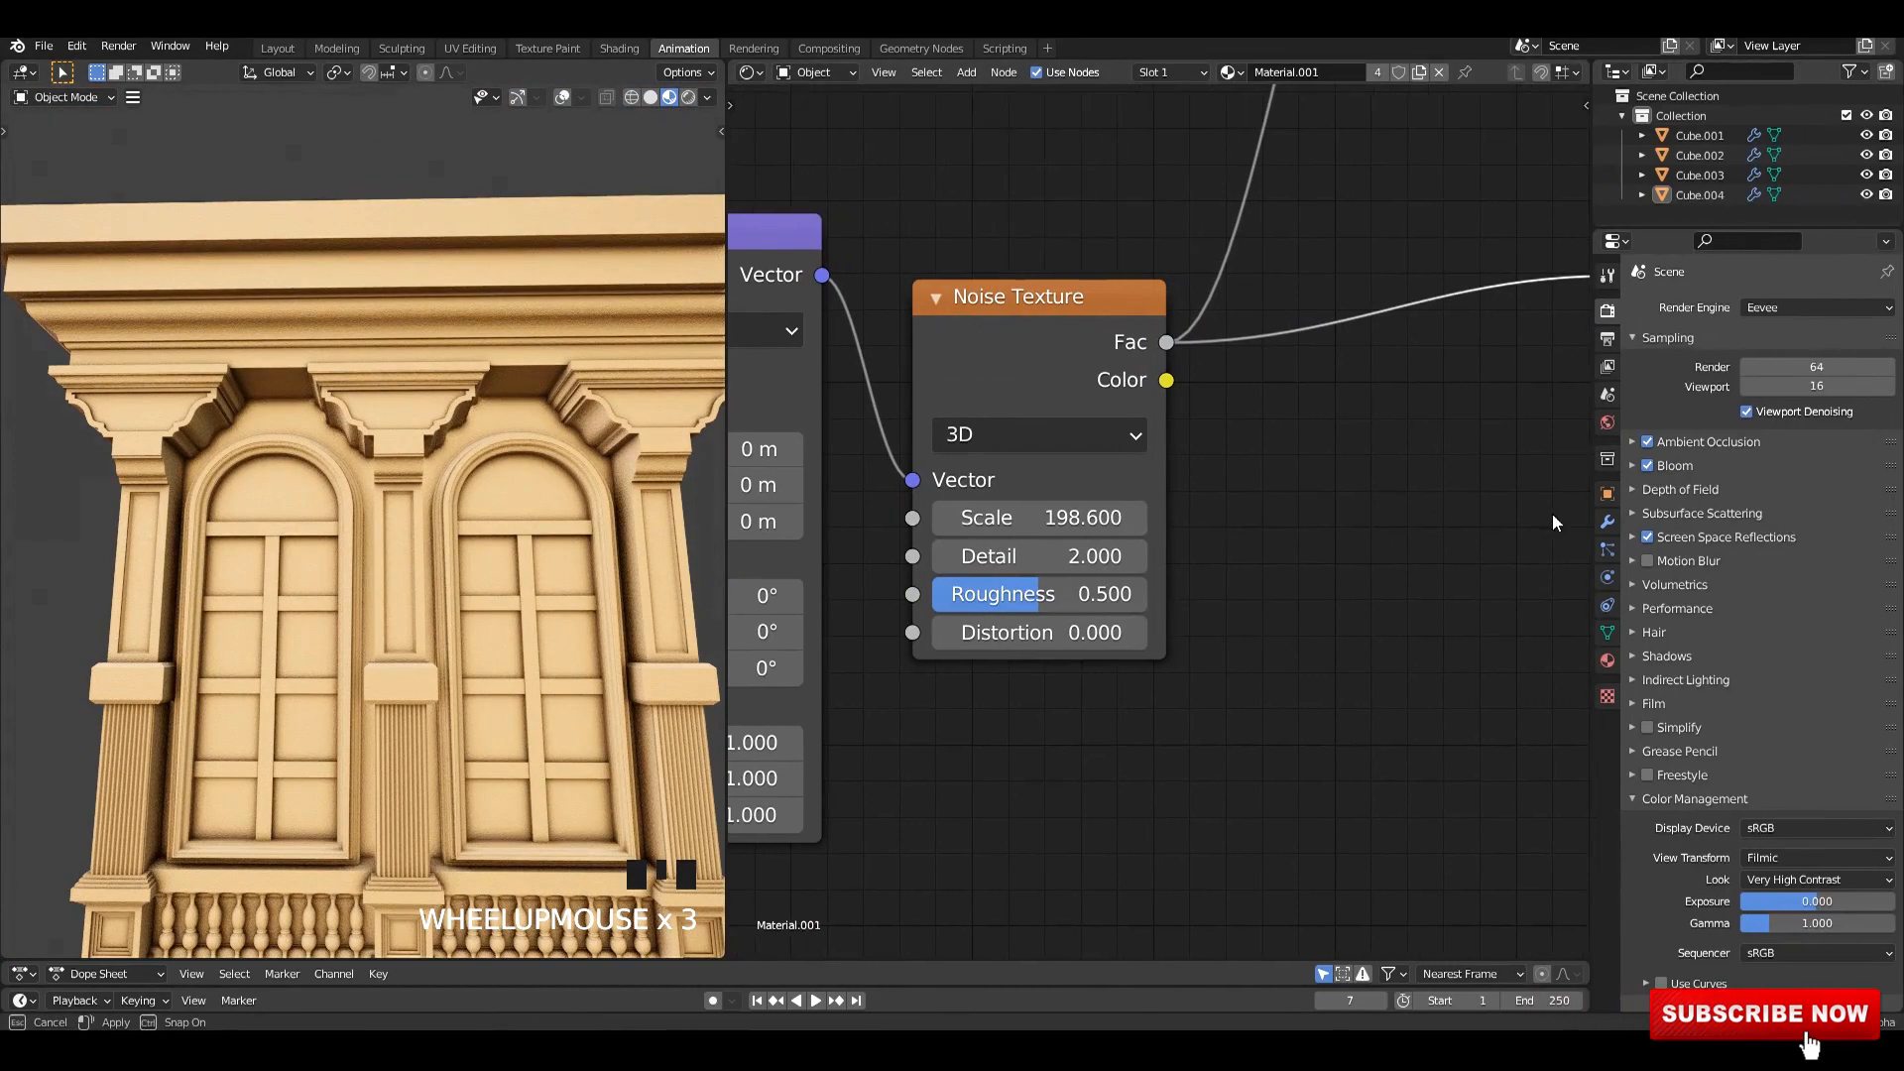
pyautogui.click(1604, 660)
# - Turn on the viewport overlays and gizmos with the arched windows object selected in Object Mode
pyautogui.press('Tab')
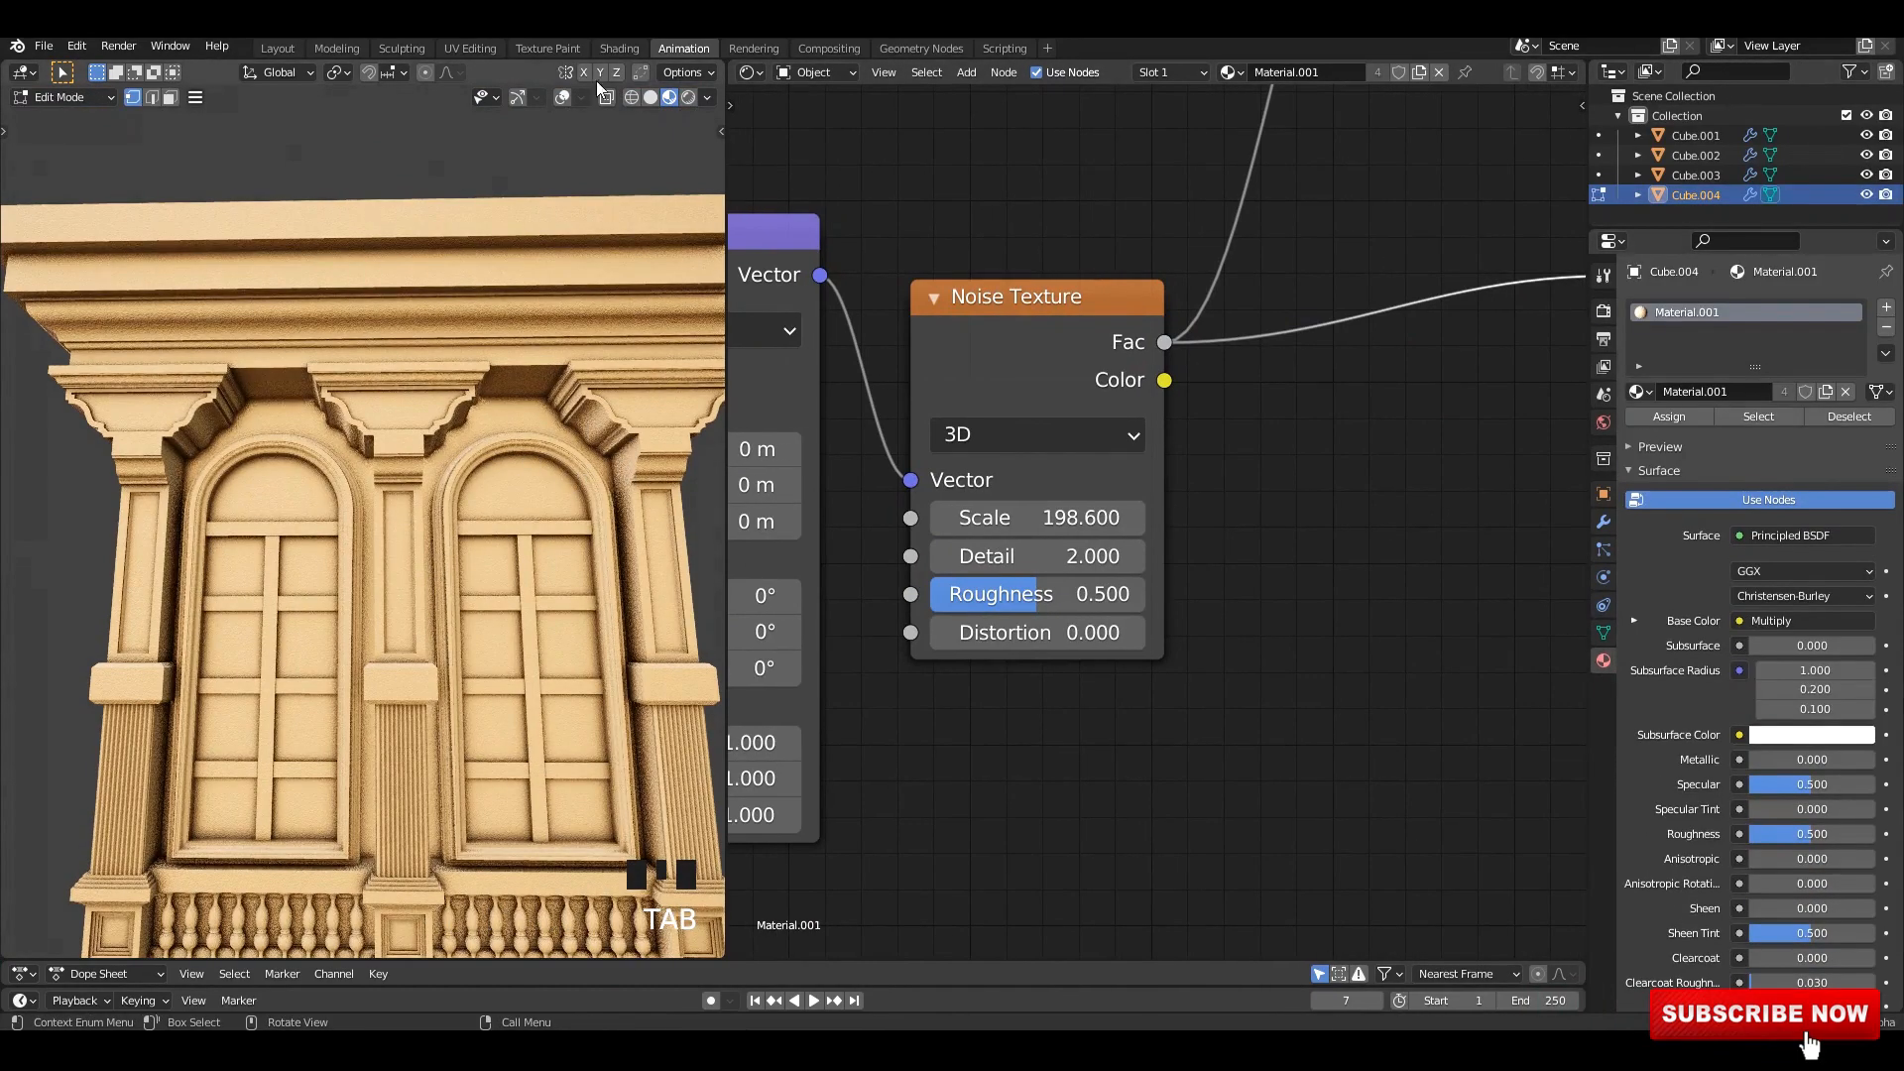
pyautogui.keyDown('alt'); pyautogui.click(564, 462); pyautogui.keyUp('alt')
pyautogui.press('Tab')
pyautogui.click(591, 492)
pyautogui.click(591, 492)
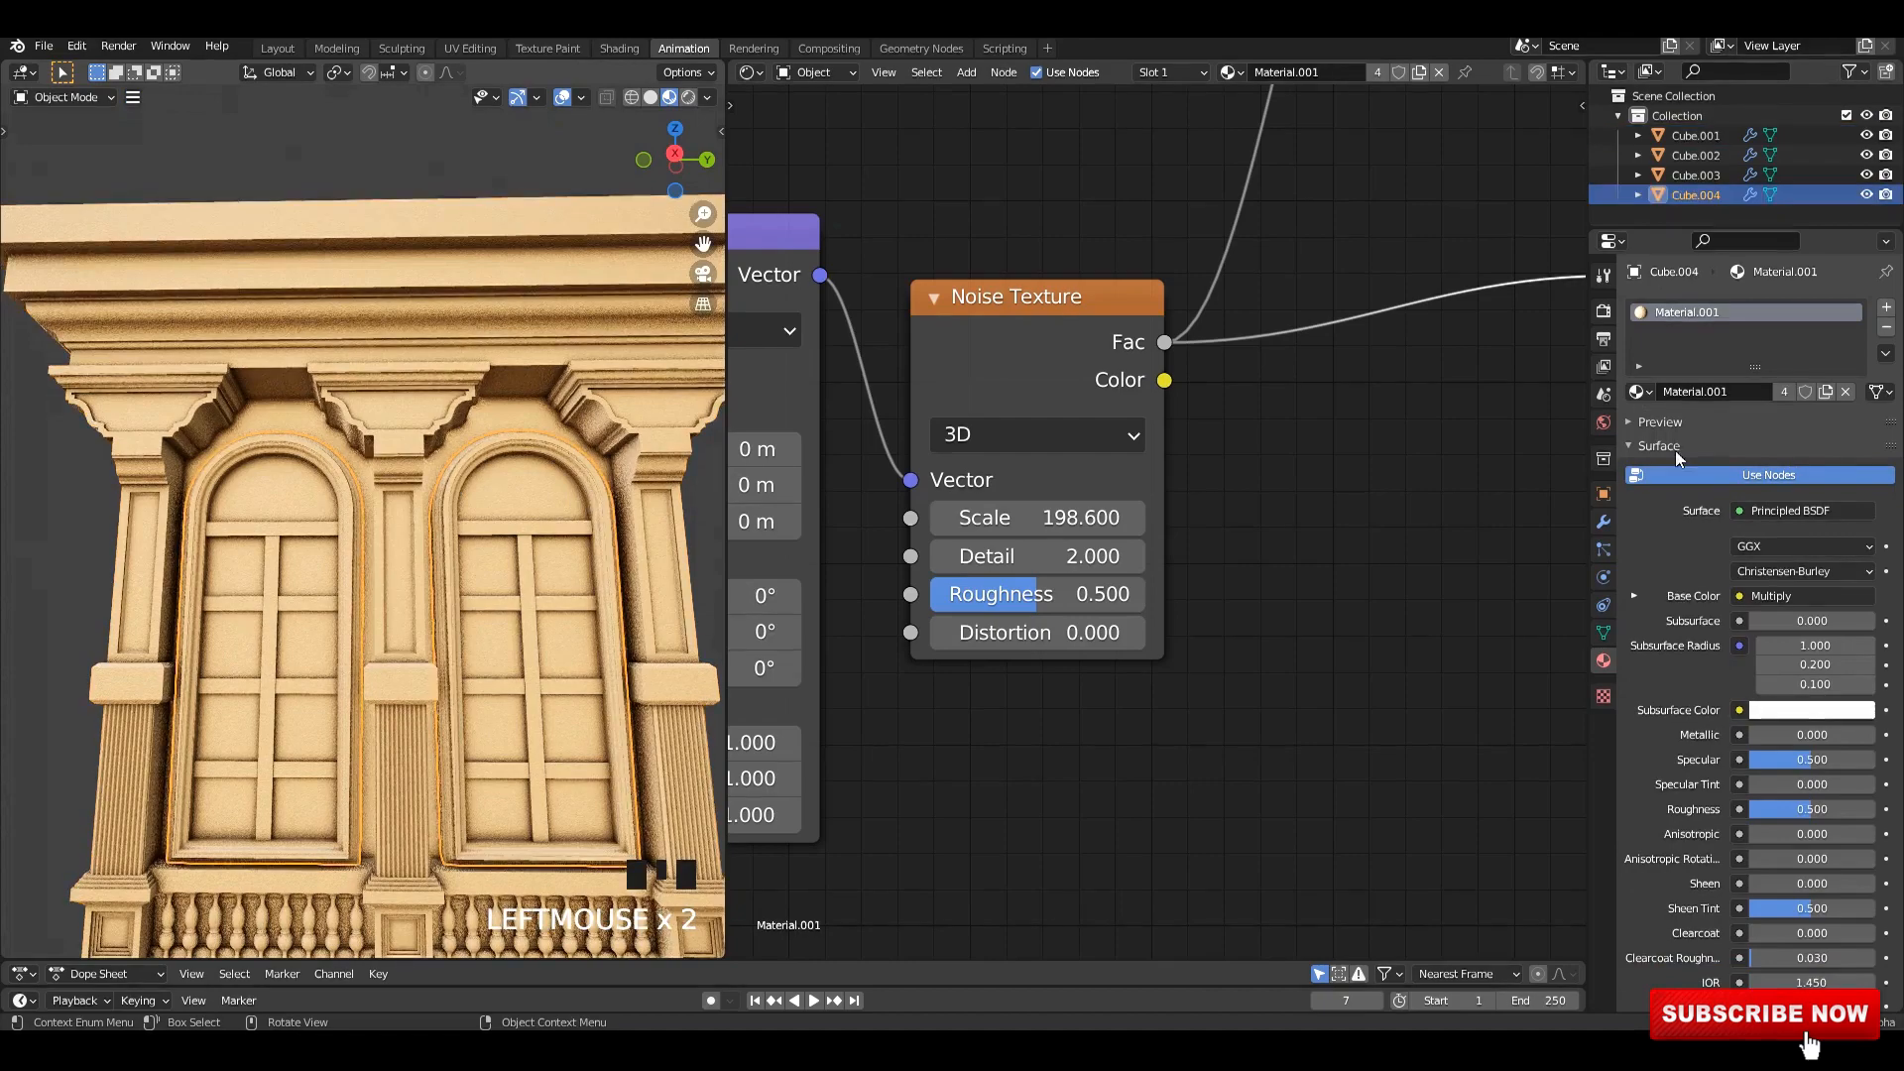
# - Give the windows a separate copy of the stone material and recolour its ColorRamp to a dark reddish brown
pyautogui.scroll(-10, 1408, 257)
pyautogui.moveTo(1572, 266); pyautogui.dragTo(1335, 808, button='middle')
pyautogui.scroll(13, 1147, 539)
pyautogui.click(1073, 485)
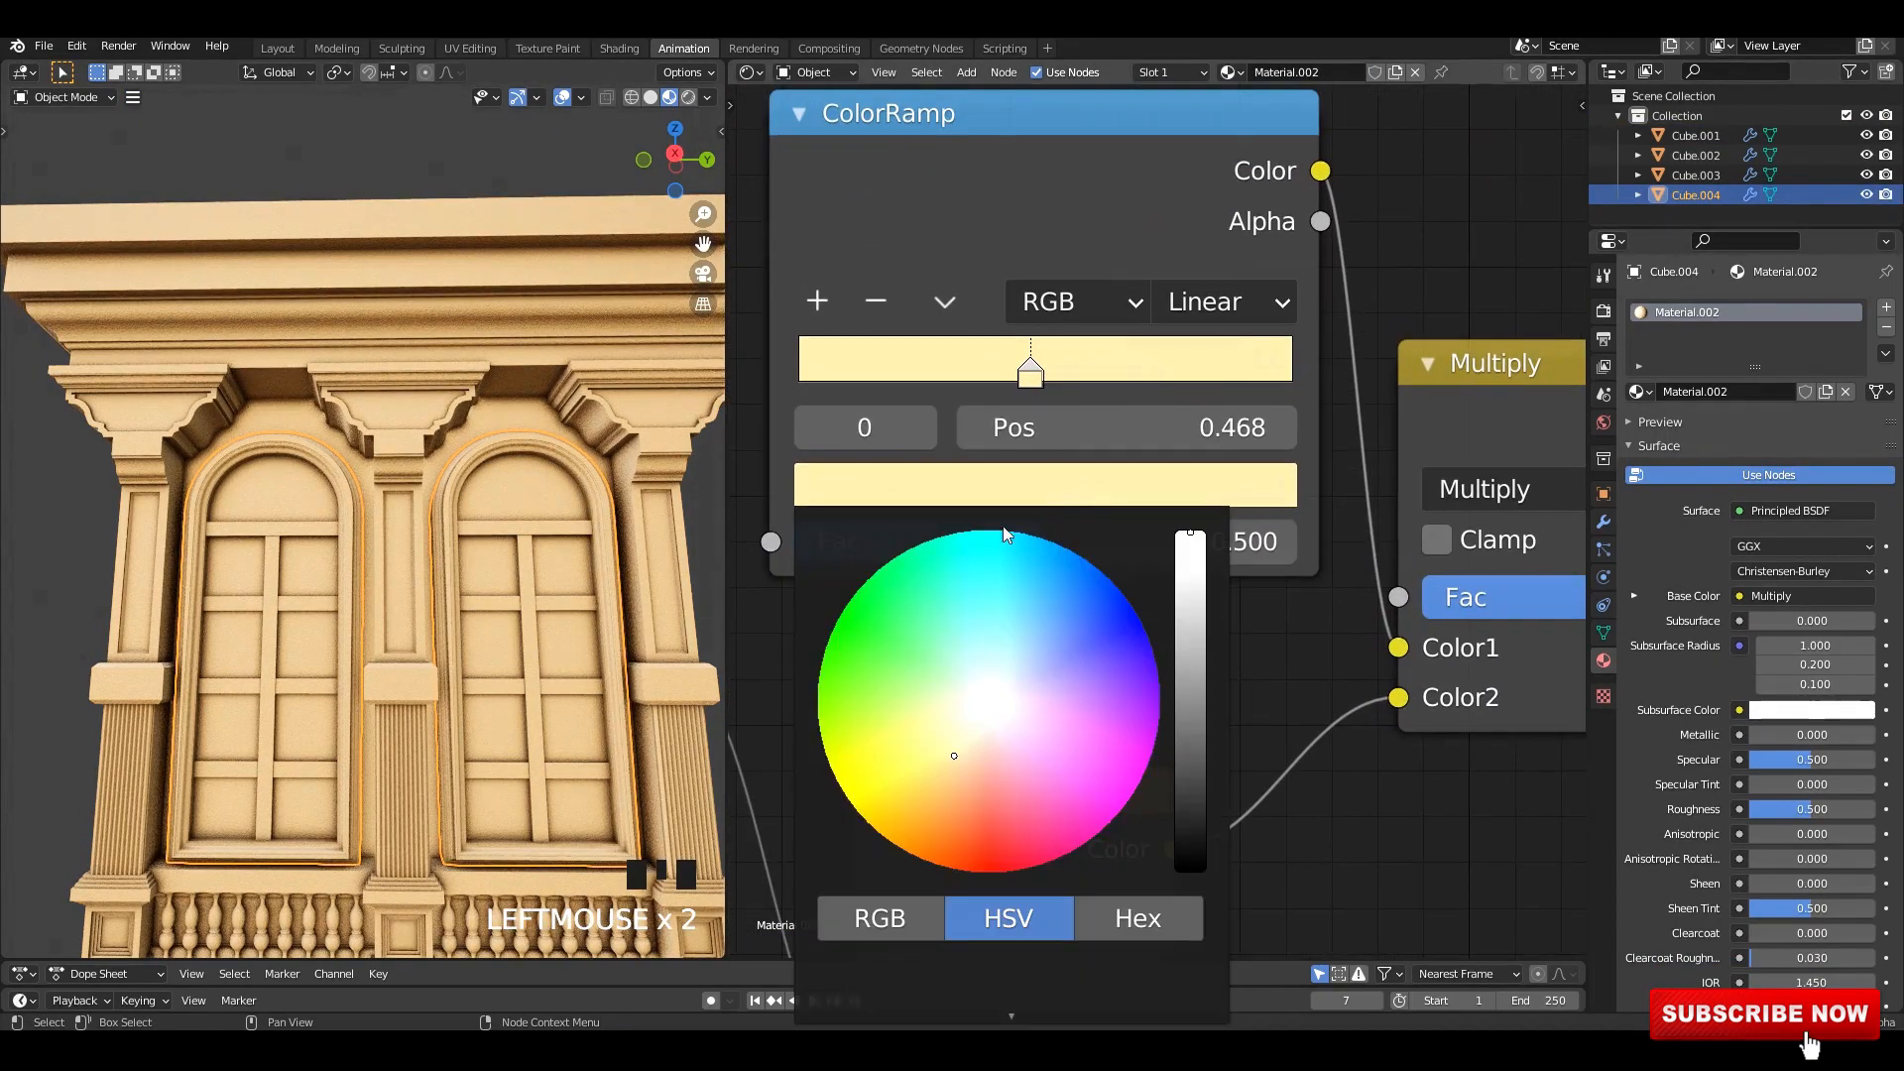
pyautogui.moveTo(952, 755); pyautogui.dragTo(945, 867)
pyautogui.moveTo(1191, 547); pyautogui.dragTo(1192, 662)
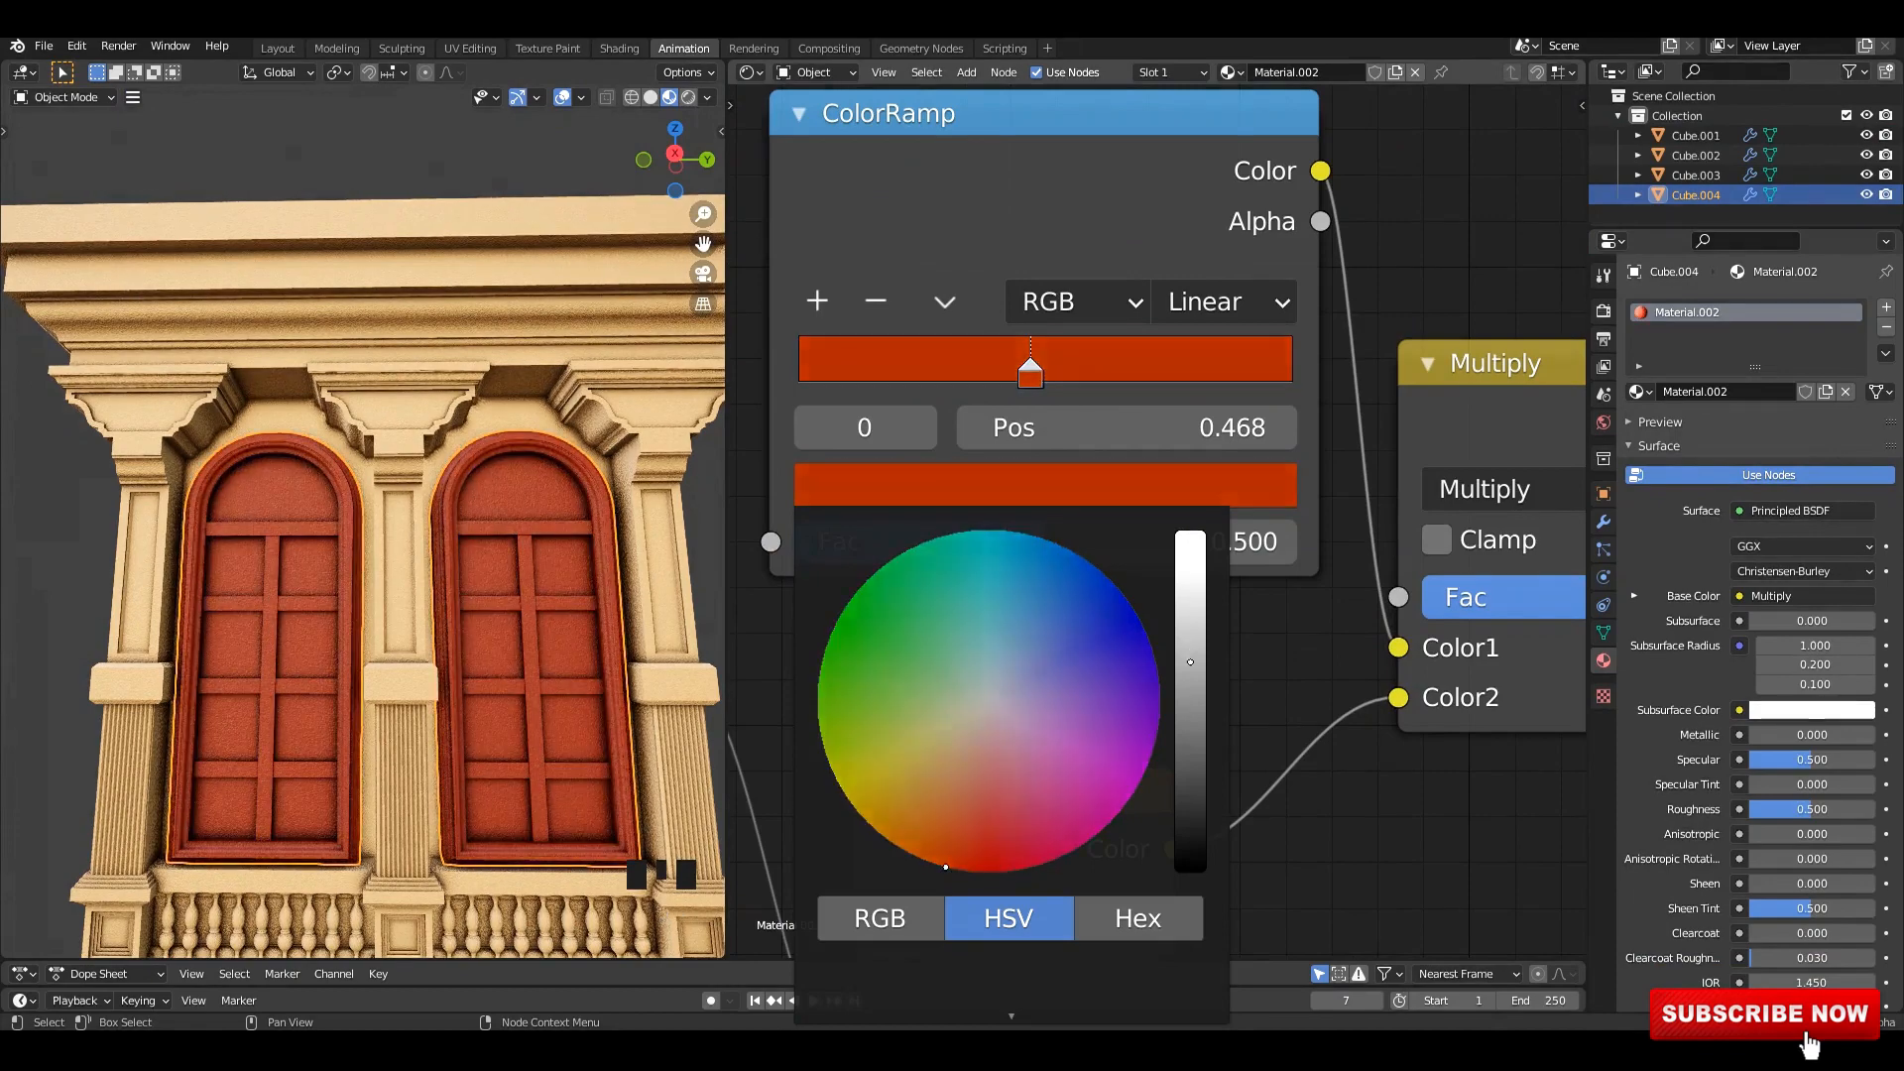
pyautogui.moveTo(947, 851); pyautogui.dragTo(945, 826)
pyautogui.moveTo(1191, 663); pyautogui.dragTo(1191, 692)
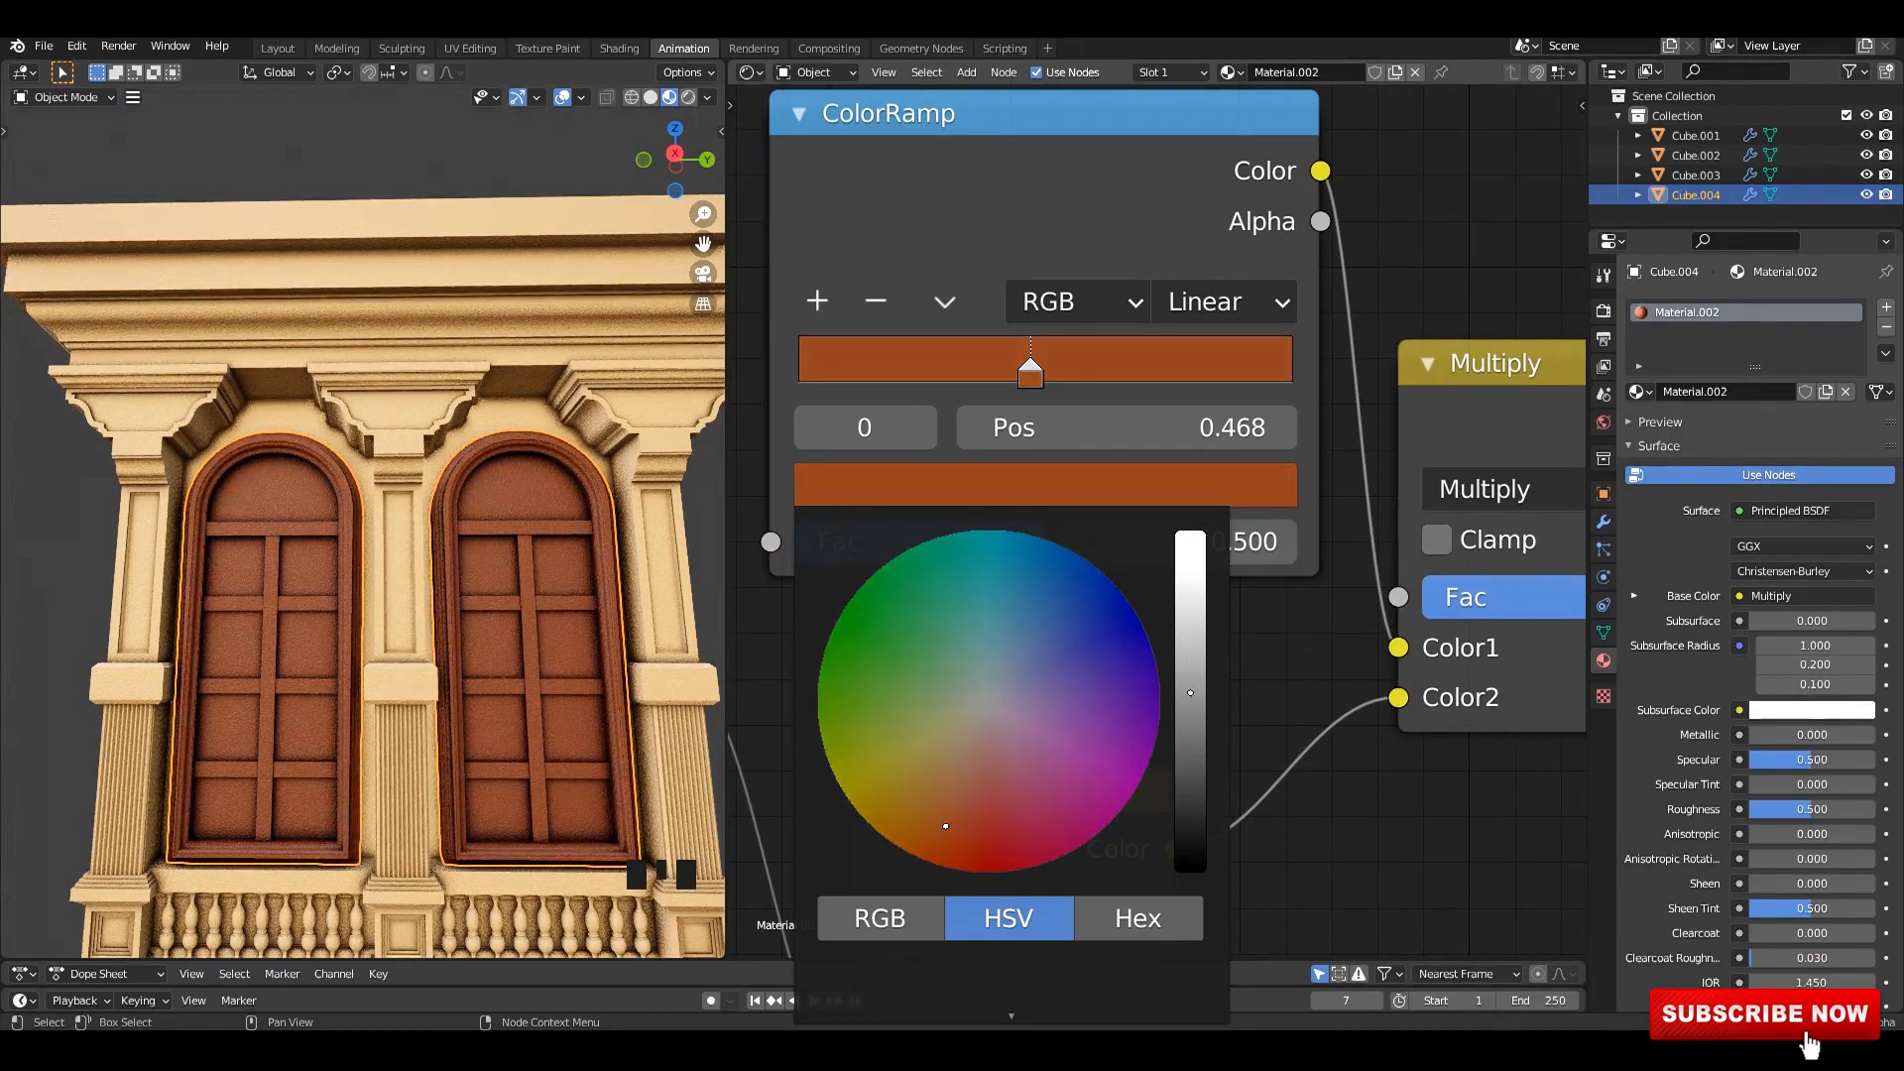
pyautogui.scroll(-3, 300, 579)
# - Edit the windows' mesh and select all the glass pane faces between the wooden bars
pyautogui.scroll(8, 478, 560)
pyautogui.keyDown('shift'); pyautogui.moveTo(479, 560); pyautogui.dragTo(591, 534, button='middle'); pyautogui.keyUp('shift')
pyautogui.scroll(-1, 497, 513)
pyautogui.press('Tab')
pyautogui.click(427, 483)
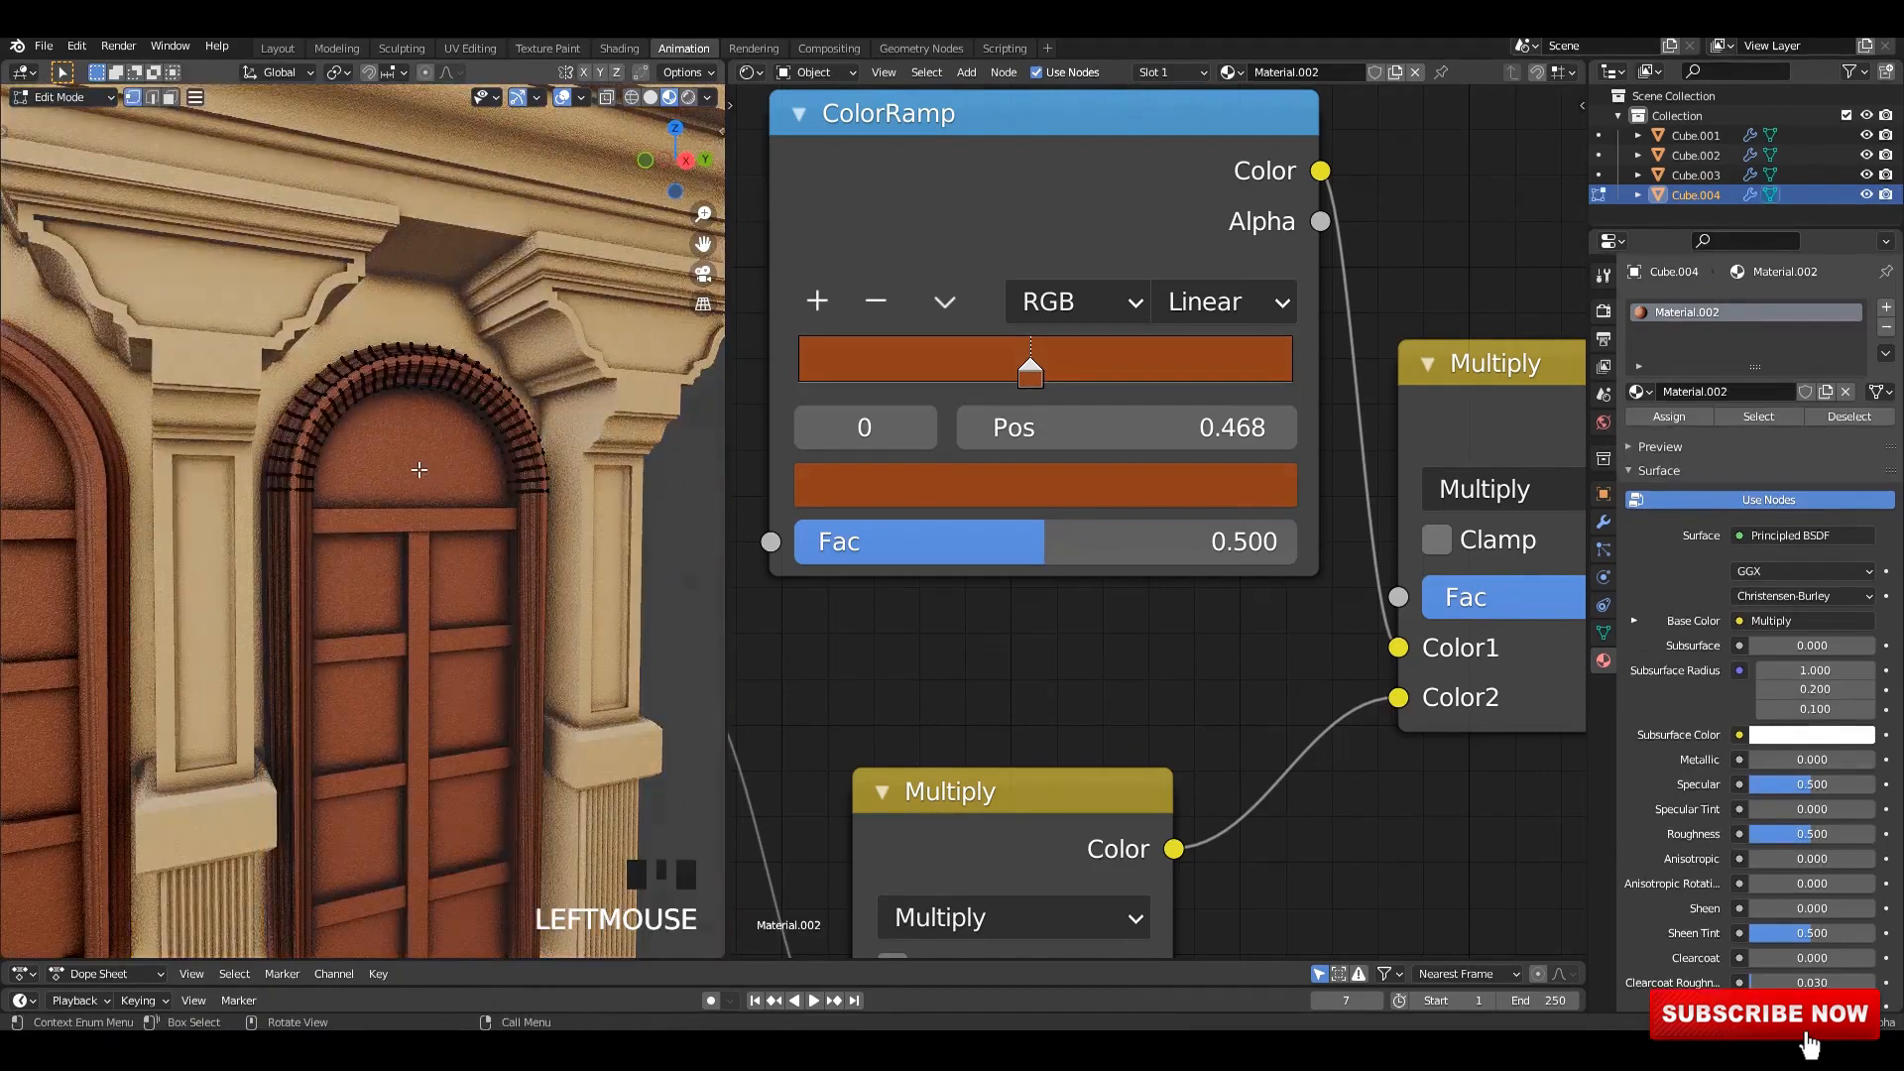
pyautogui.scroll(-3, 427, 483)
pyautogui.moveTo(426, 483); pyautogui.dragTo(381, 645, button='middle')
pyautogui.scroll(2, 381, 644)
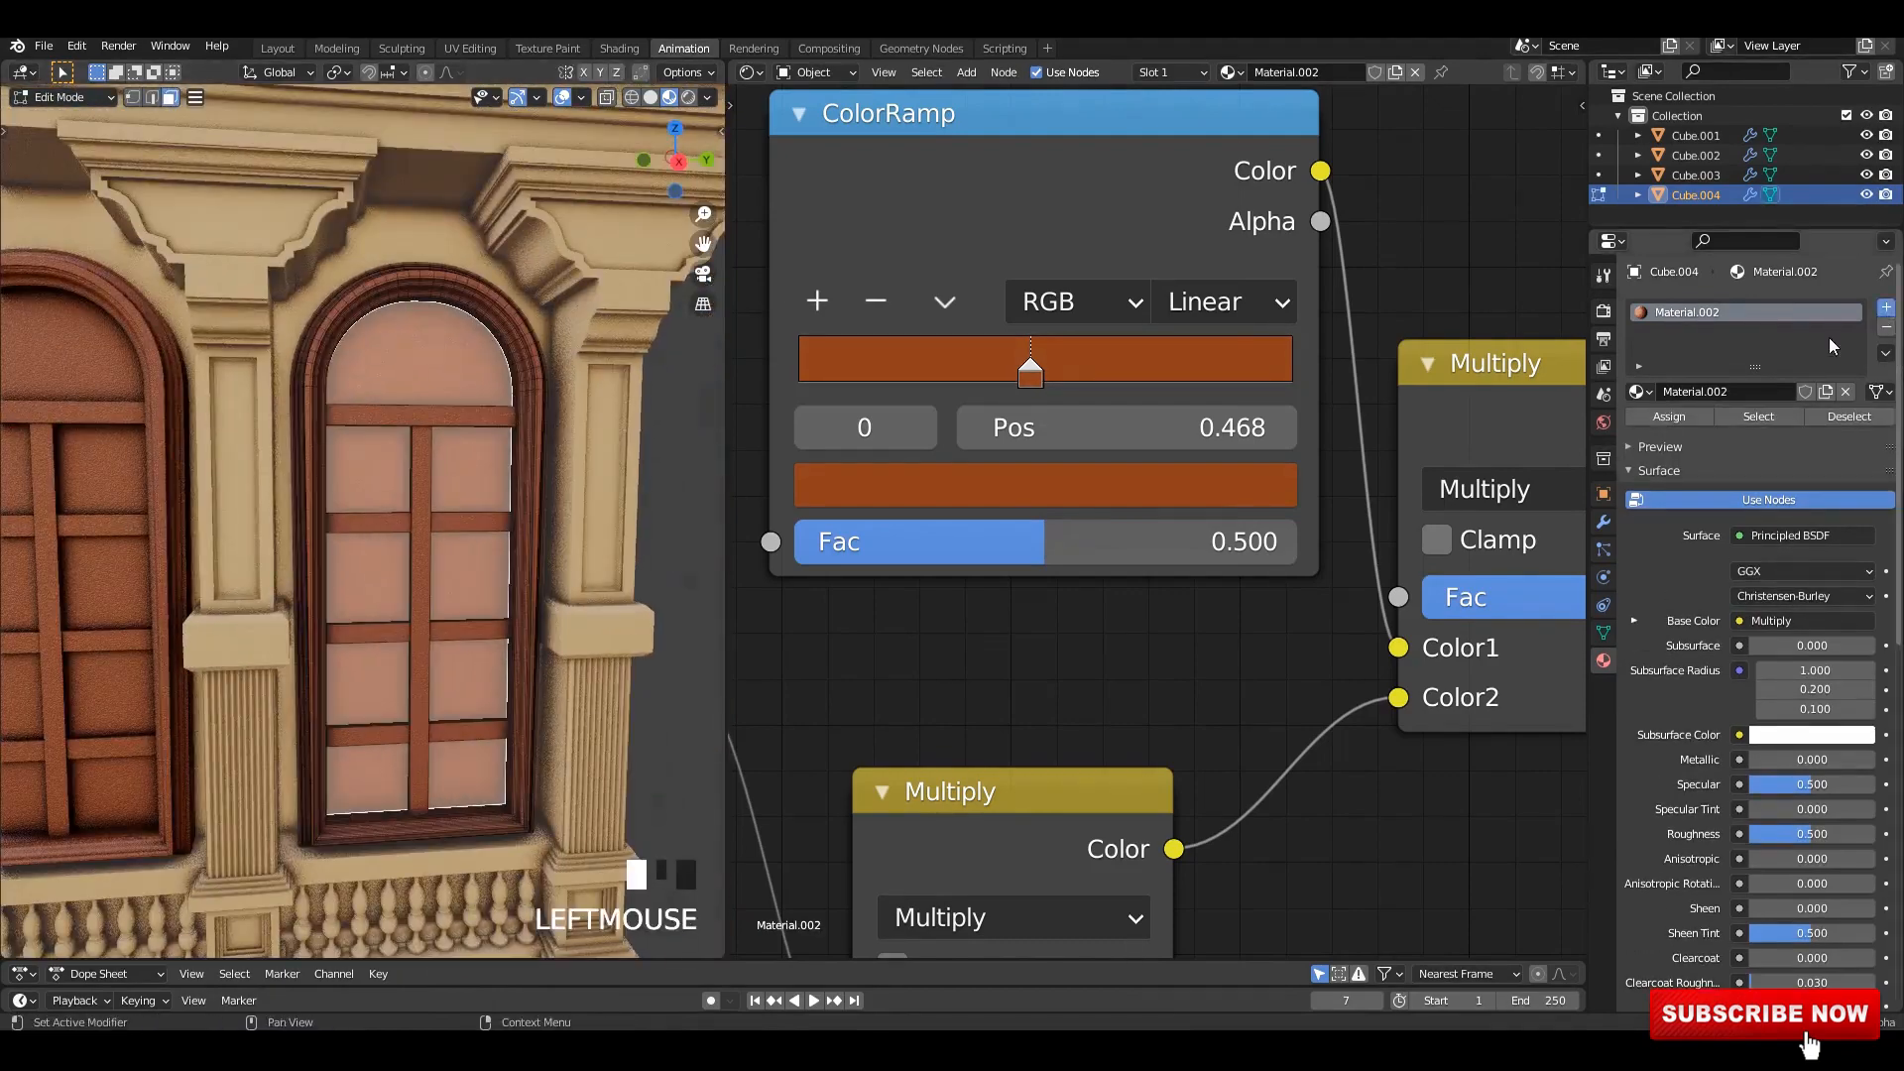
# - Add a second material slot with a new material, assign it to the selected panes and return to Object Mode
pyautogui.click(1887, 308)
pyautogui.click(1677, 456)
pyautogui.click(1699, 430)
pyautogui.press('Tab')
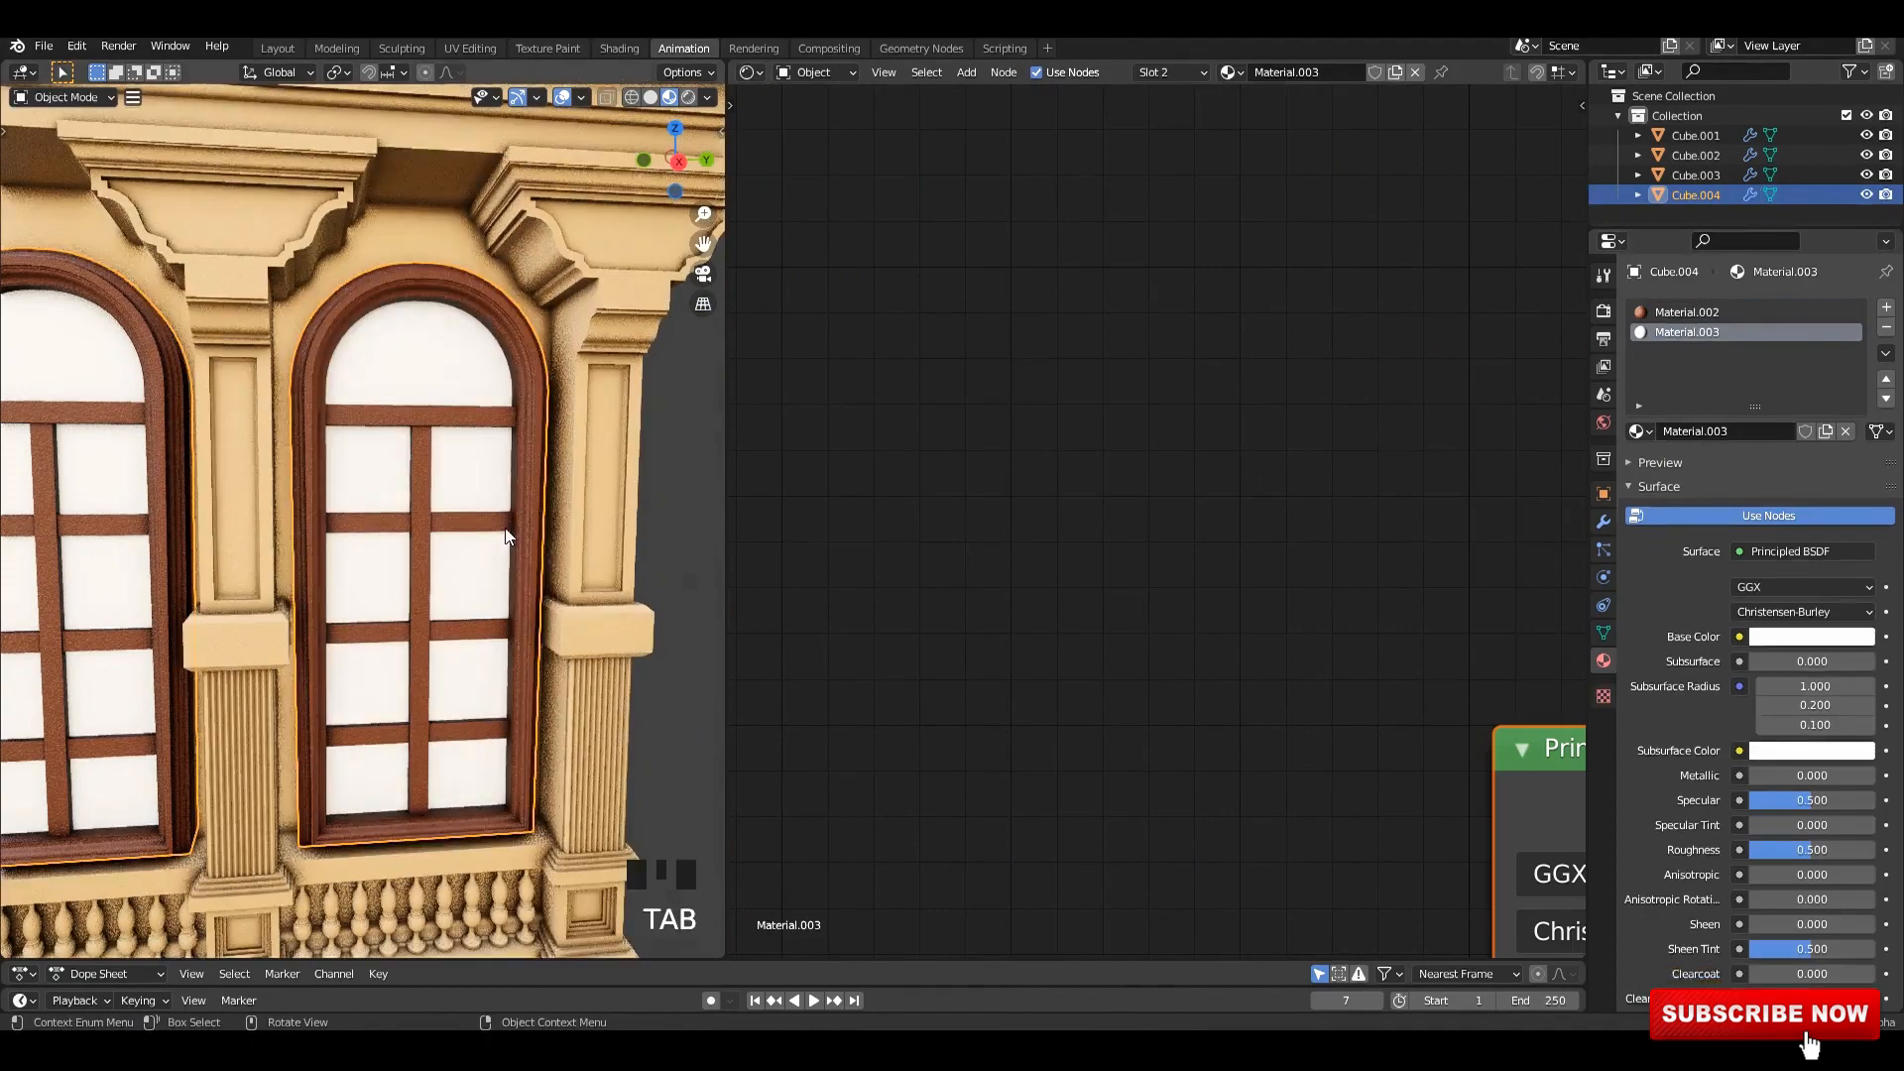
pyautogui.scroll(-6, 508, 537)
pyautogui.click(614, 558)
# - Make the pane material glassy by setting Transmission to 1.000, Specular to 1.000 and Roughness to 0.086
pyautogui.scroll(1, 617, 558)
pyautogui.moveTo(1388, 645); pyautogui.dragTo(893, 99, button='middle')
pyautogui.moveTo(1141, 876); pyautogui.dragTo(1037, 339, button='middle')
pyautogui.moveTo(962, 598); pyautogui.dragTo(1264, 598)
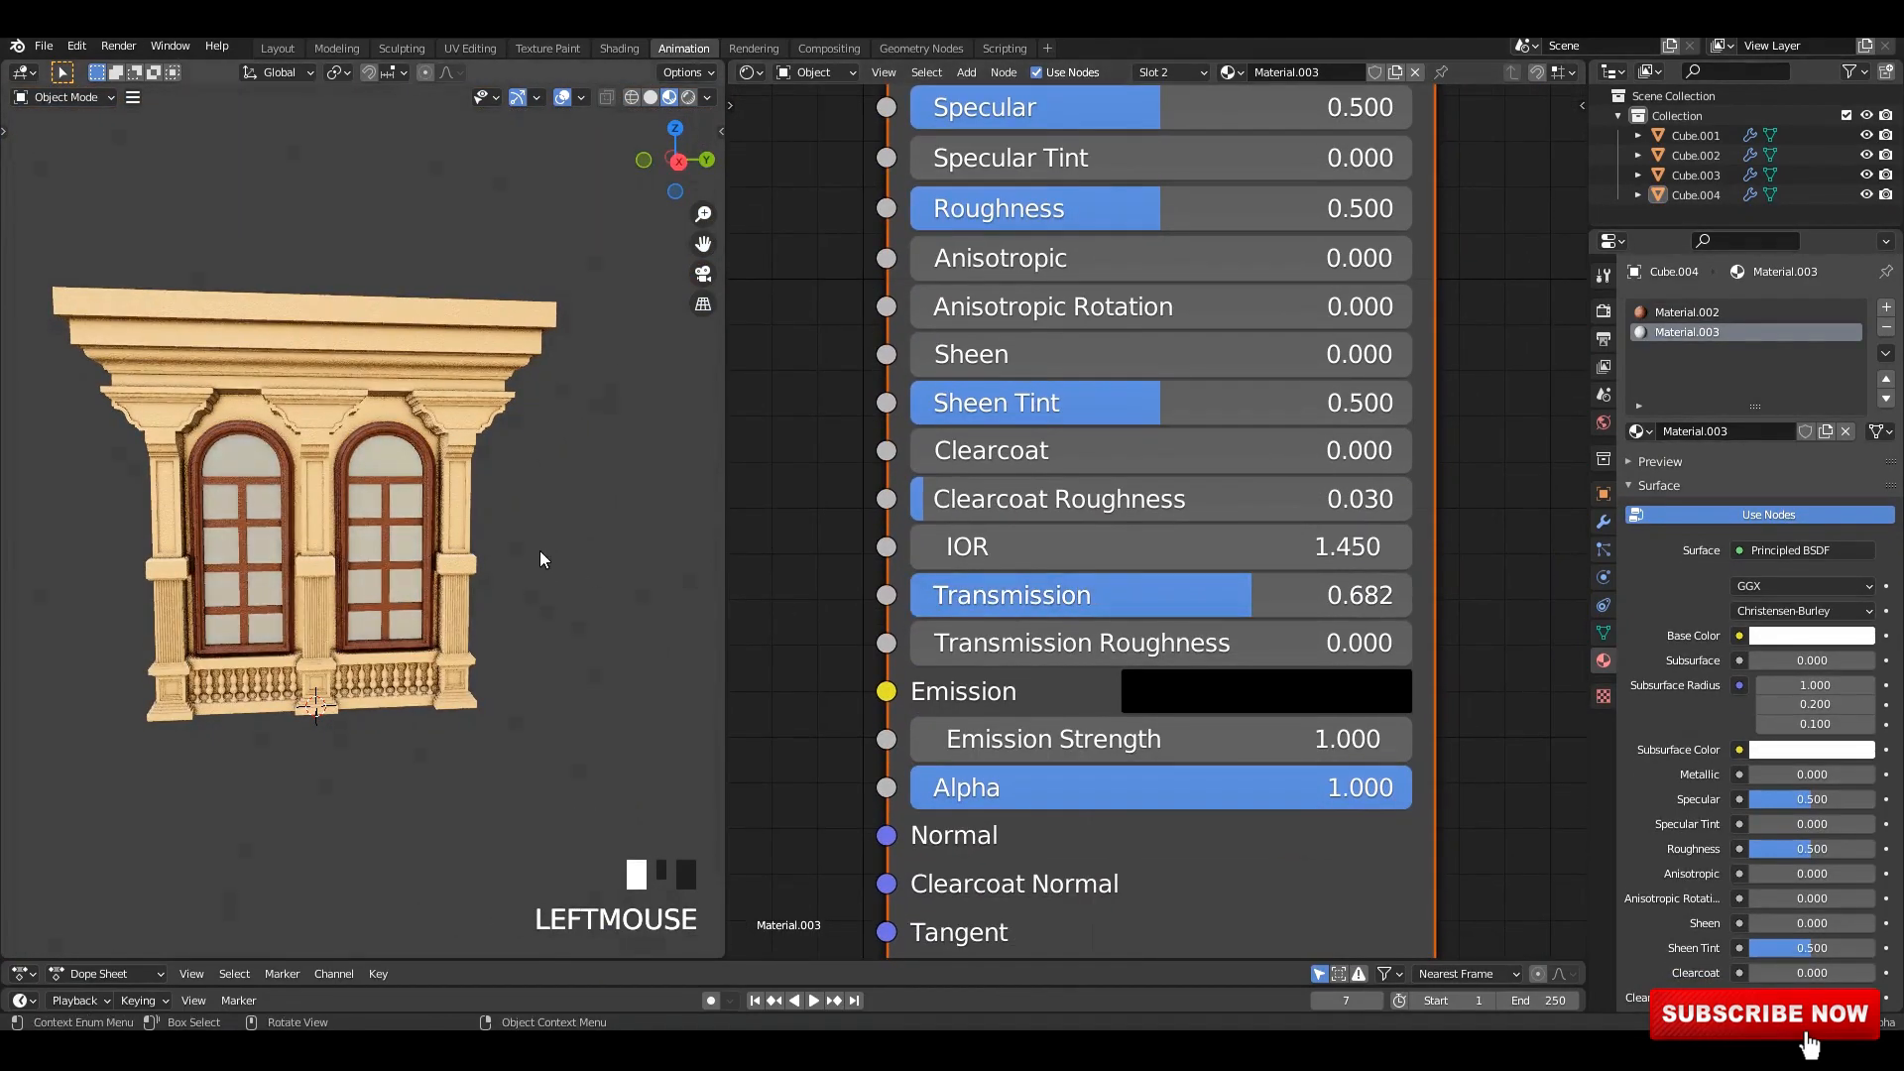
pyautogui.scroll(5, 544, 560)
pyautogui.moveTo(992, 305); pyautogui.dragTo(1004, 667, button='middle')
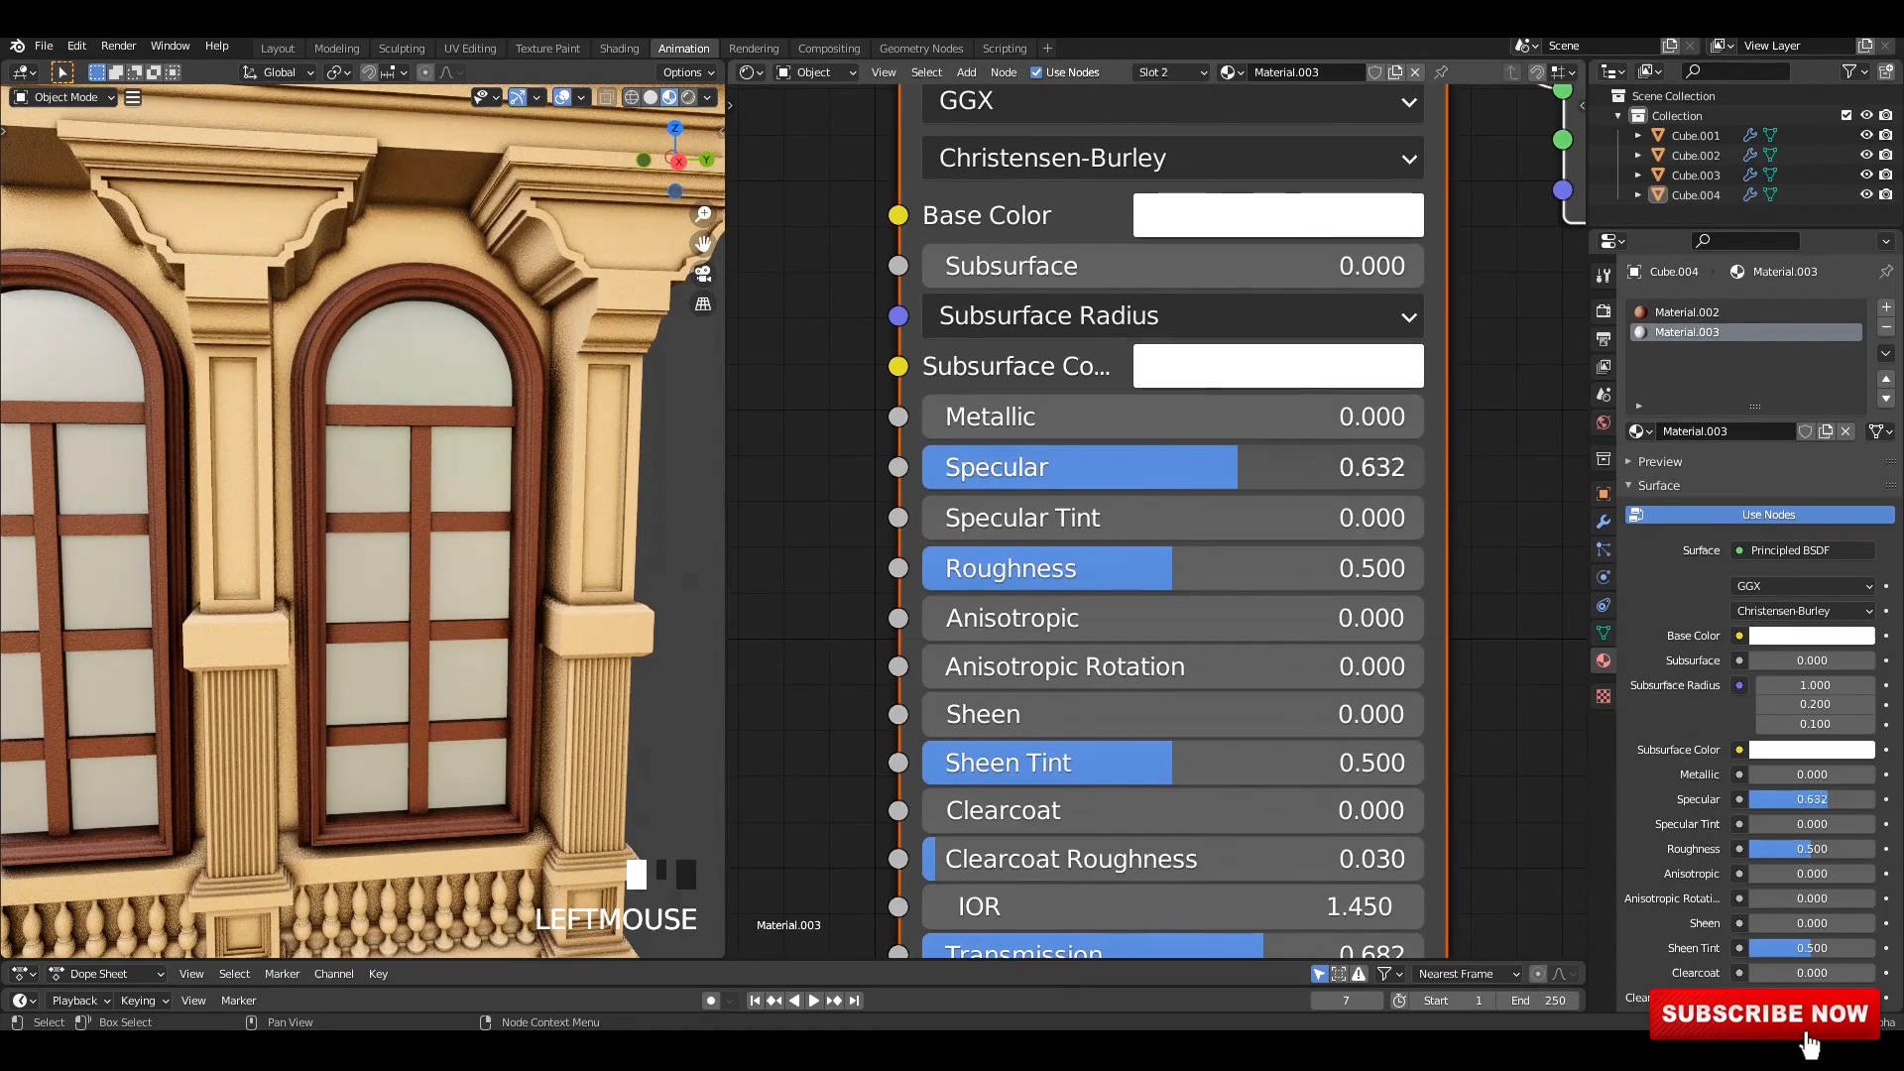
pyautogui.moveTo(1164, 580); pyautogui.dragTo(1202, 481)
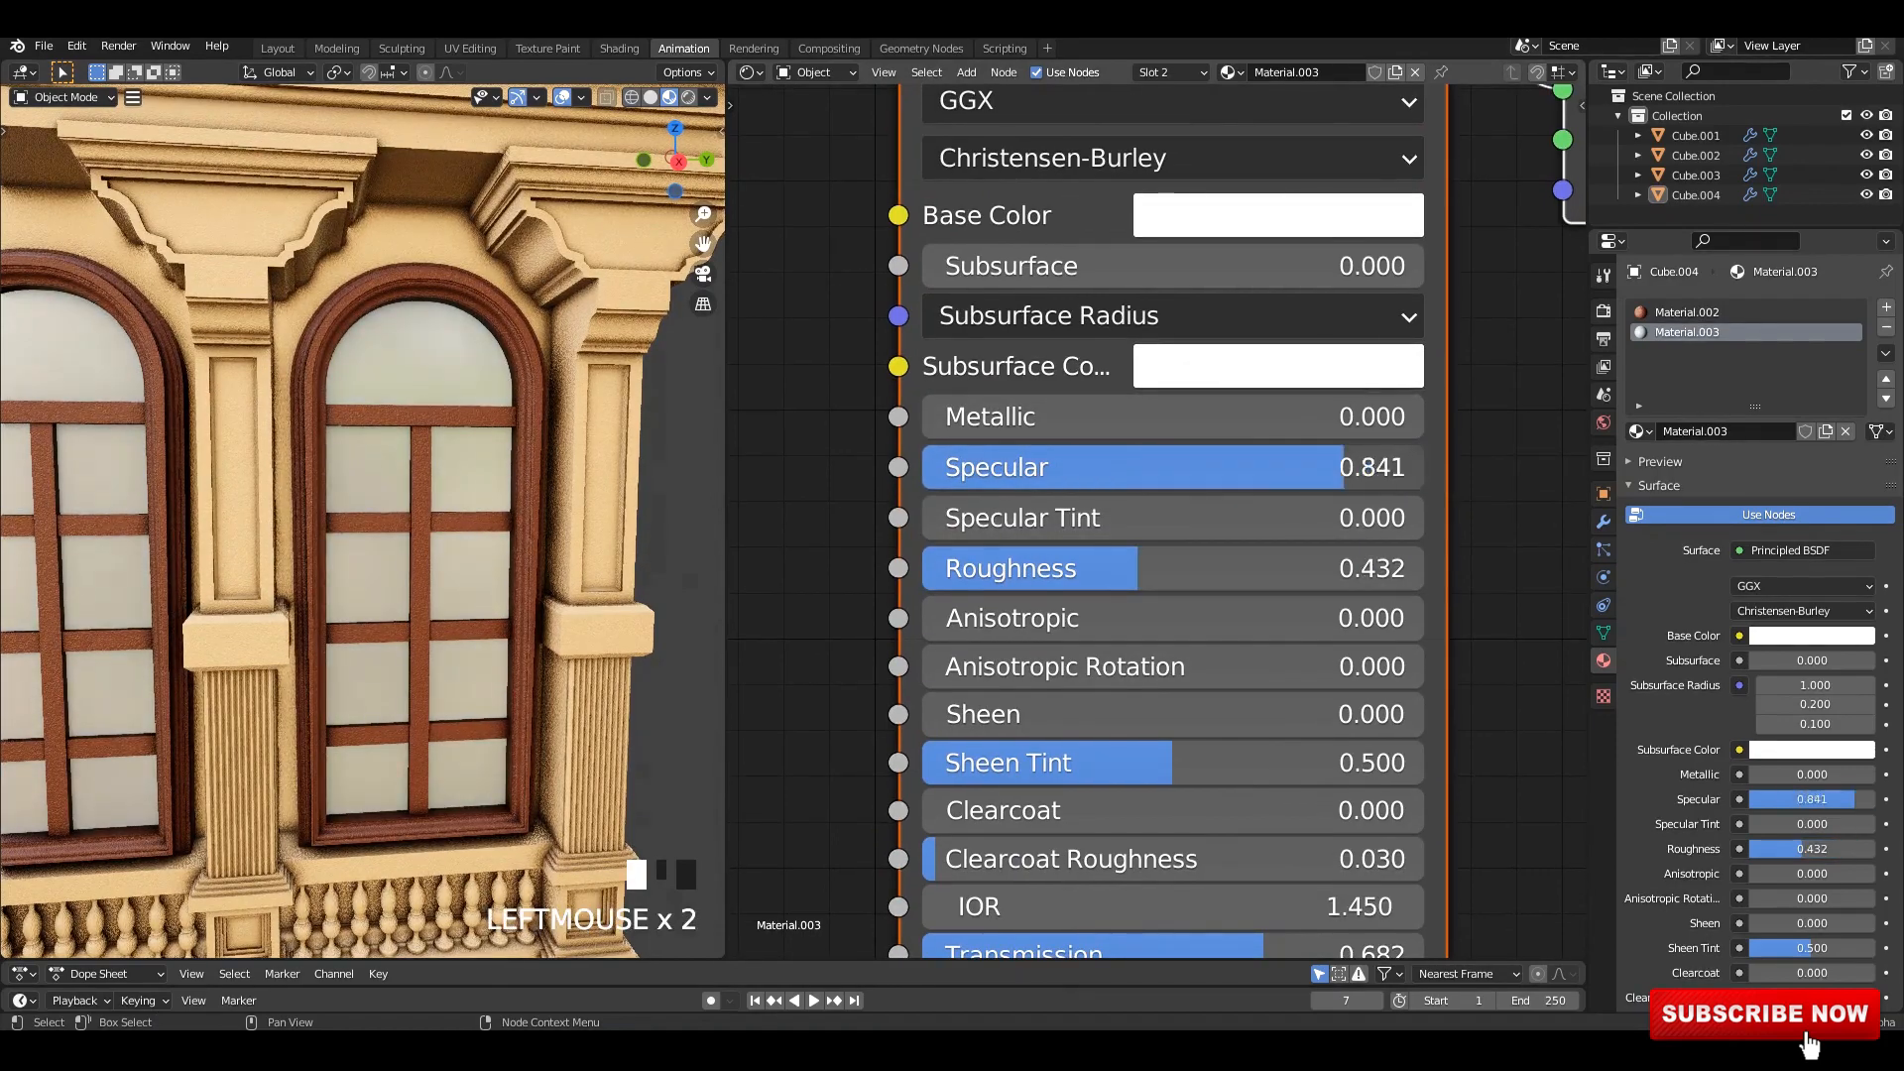
pyautogui.moveTo(1138, 569); pyautogui.dragTo(965, 568)
pyautogui.moveTo(585, 556)
pyautogui.mouseDown(button='middle')
pyautogui.moveTo(516, 565)
pyautogui.moveTo(585, 520)
pyautogui.mouseUp(button='middle')
pyautogui.moveTo(1083, 887); pyautogui.dragTo(1077, 440, button='middle')
pyautogui.moveTo(1252, 516); pyautogui.dragTo(1341, 525)
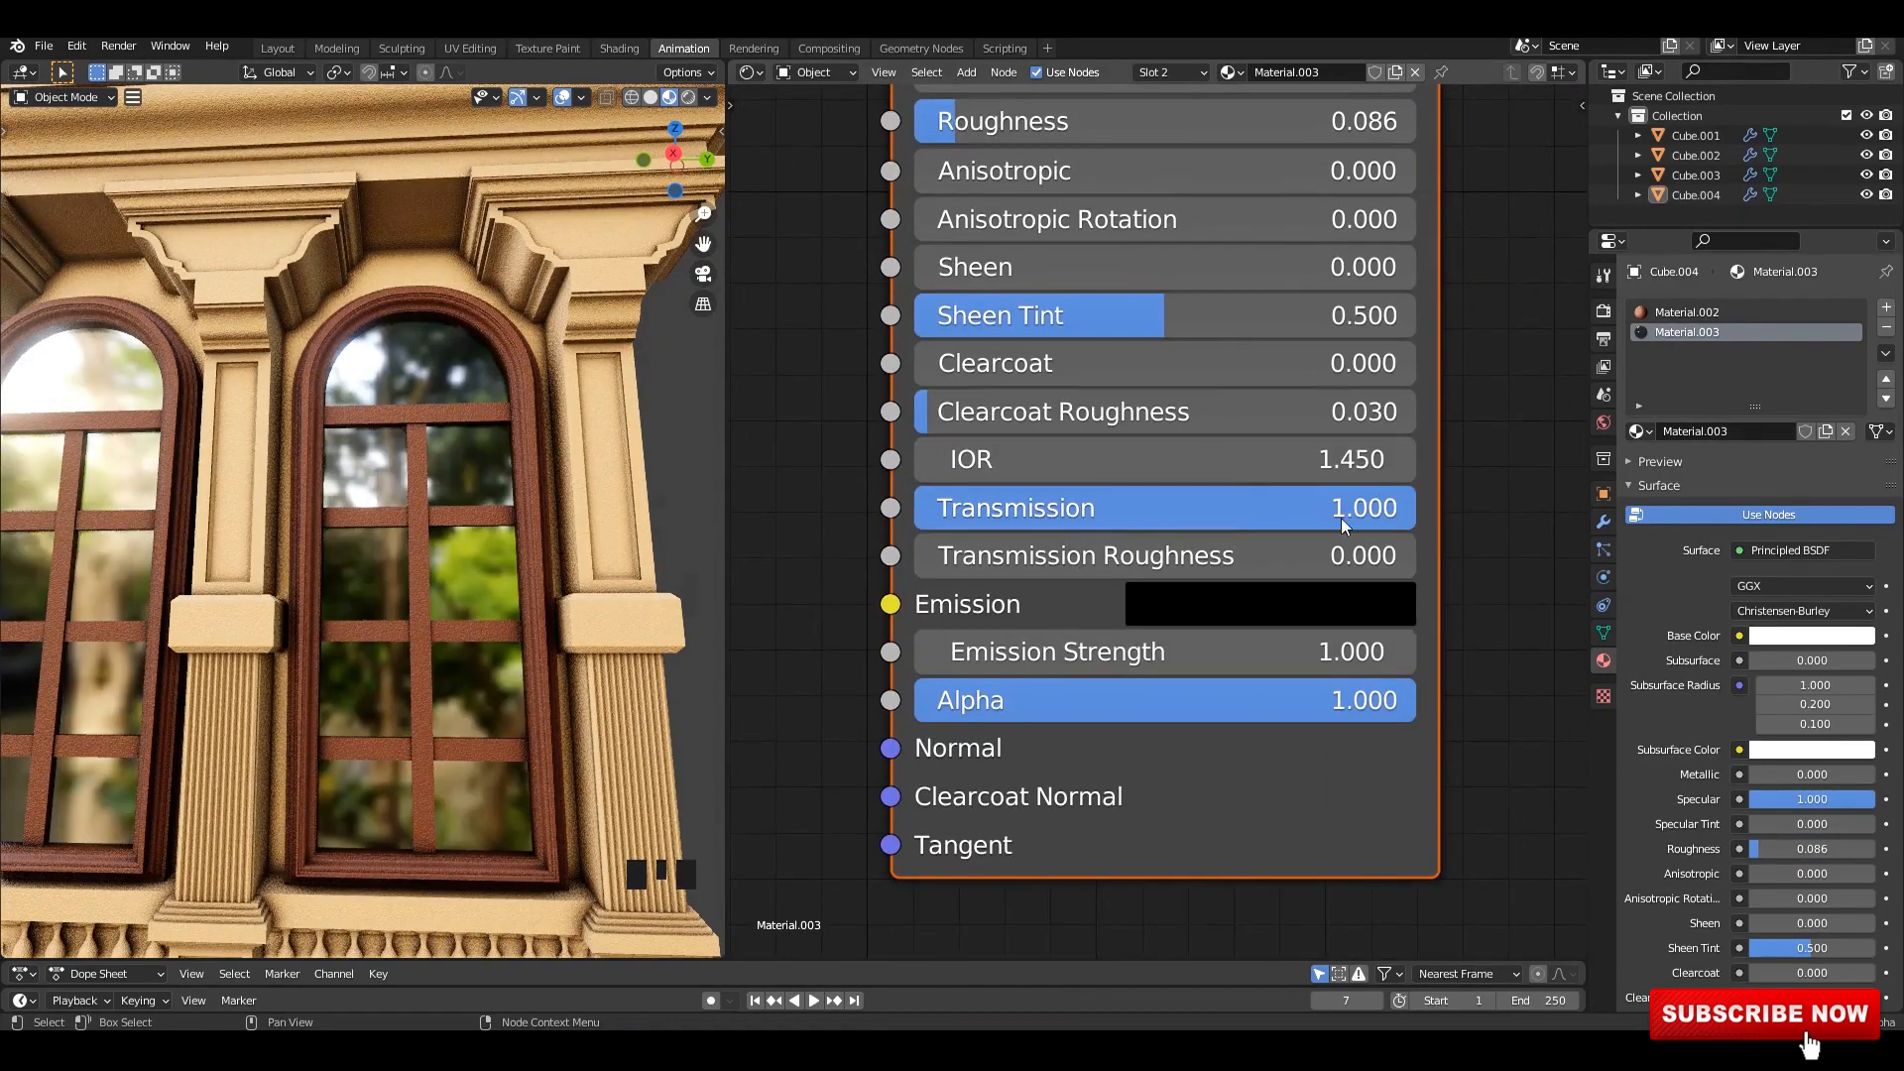
# - Raise the glass material's Roughness to 0.277 while checking the reflections in the windows
pyautogui.scroll(-2, 676, 498)
pyautogui.moveTo(595, 540)
pyautogui.mouseDown(button='middle')
pyautogui.moveTo(462, 576)
pyautogui.moveTo(575, 560)
pyautogui.mouseUp(button='middle')
pyautogui.scroll(1, 575, 560)
pyautogui.moveTo(1042, 228); pyautogui.dragTo(1091, 513, button='middle')
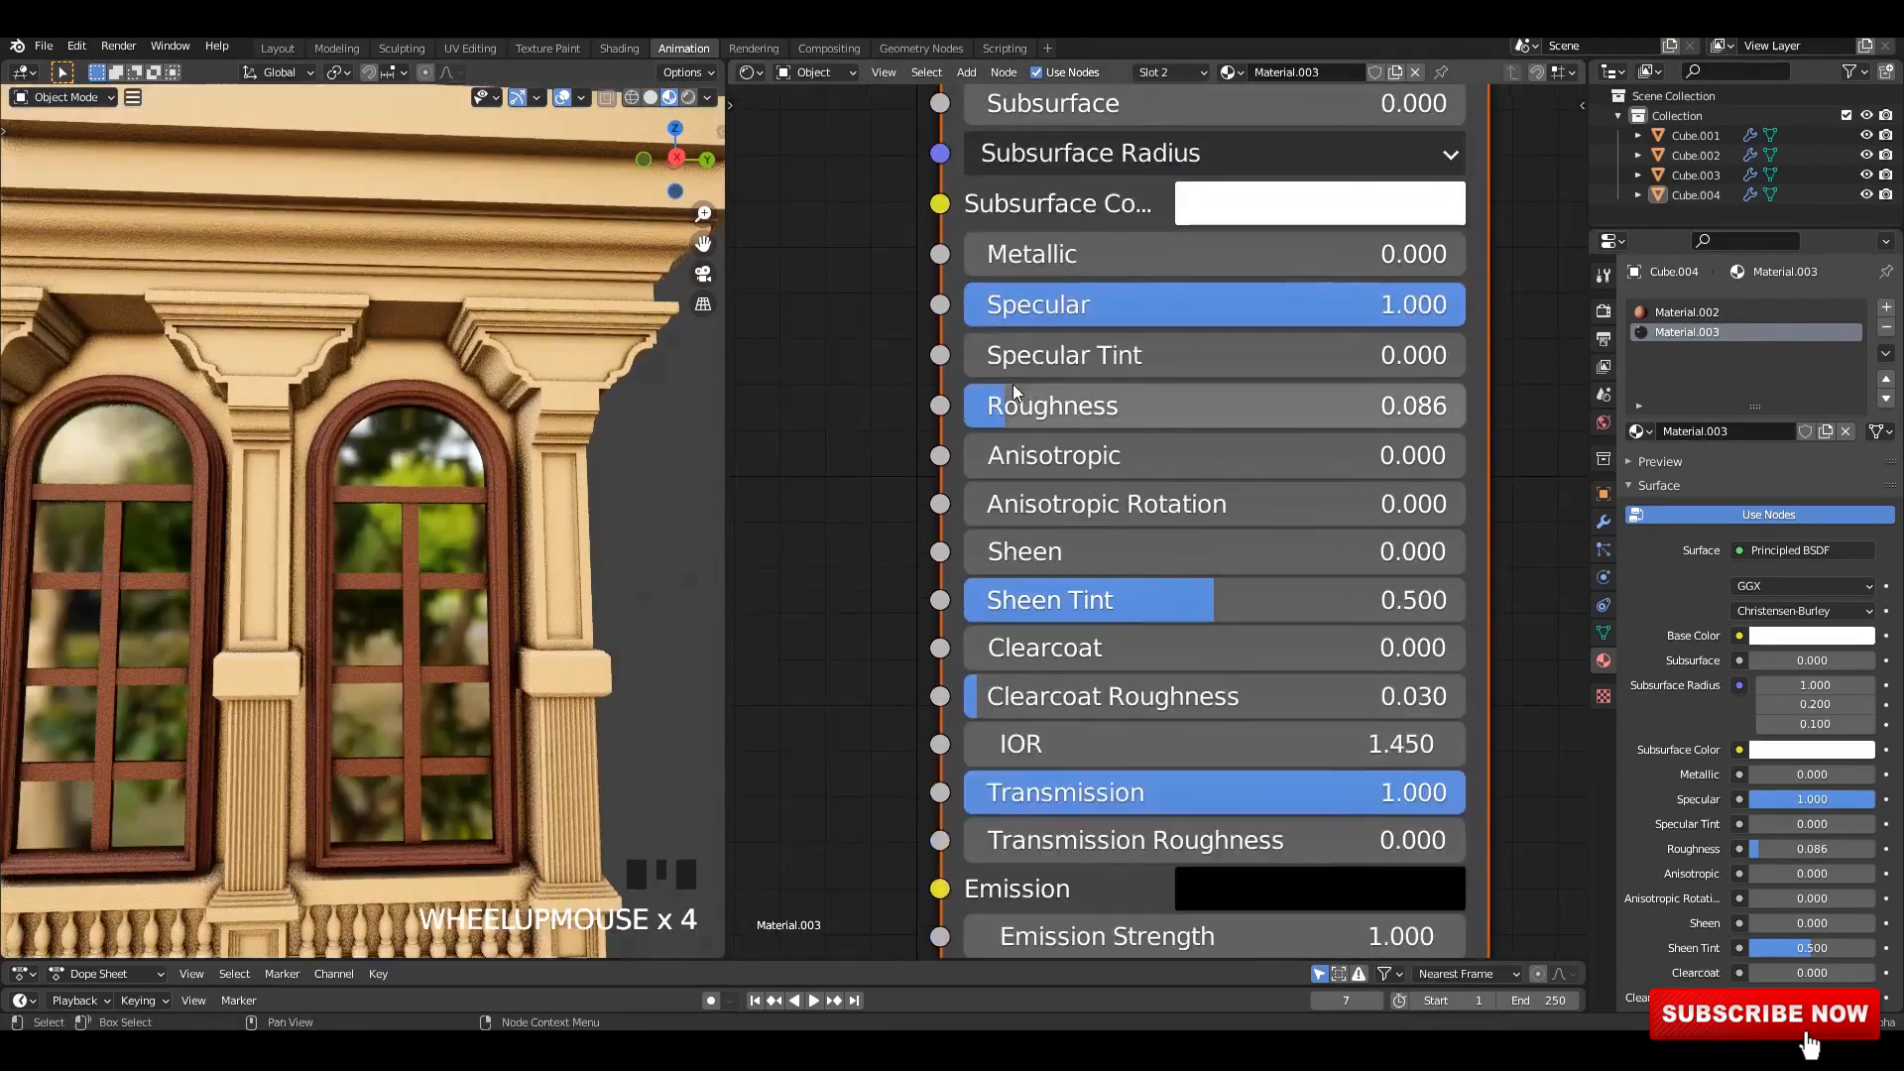
pyautogui.moveTo(1006, 404); pyautogui.dragTo(1054, 405)
pyautogui.scroll(-2, 590, 527)
pyautogui.moveTo(663, 511); pyautogui.dragTo(664, 504, button='middle')
pyautogui.scroll(2, 664, 504)
pyautogui.moveTo(1091, 407); pyautogui.dragTo(1146, 407)
pyautogui.moveTo(1150, 548); pyautogui.dragTo(1116, 694, button='middle')
# - Set the glass Base Color to a saturated cyan blue with a value of about 0.495, and save the file
pyautogui.click(1192, 351)
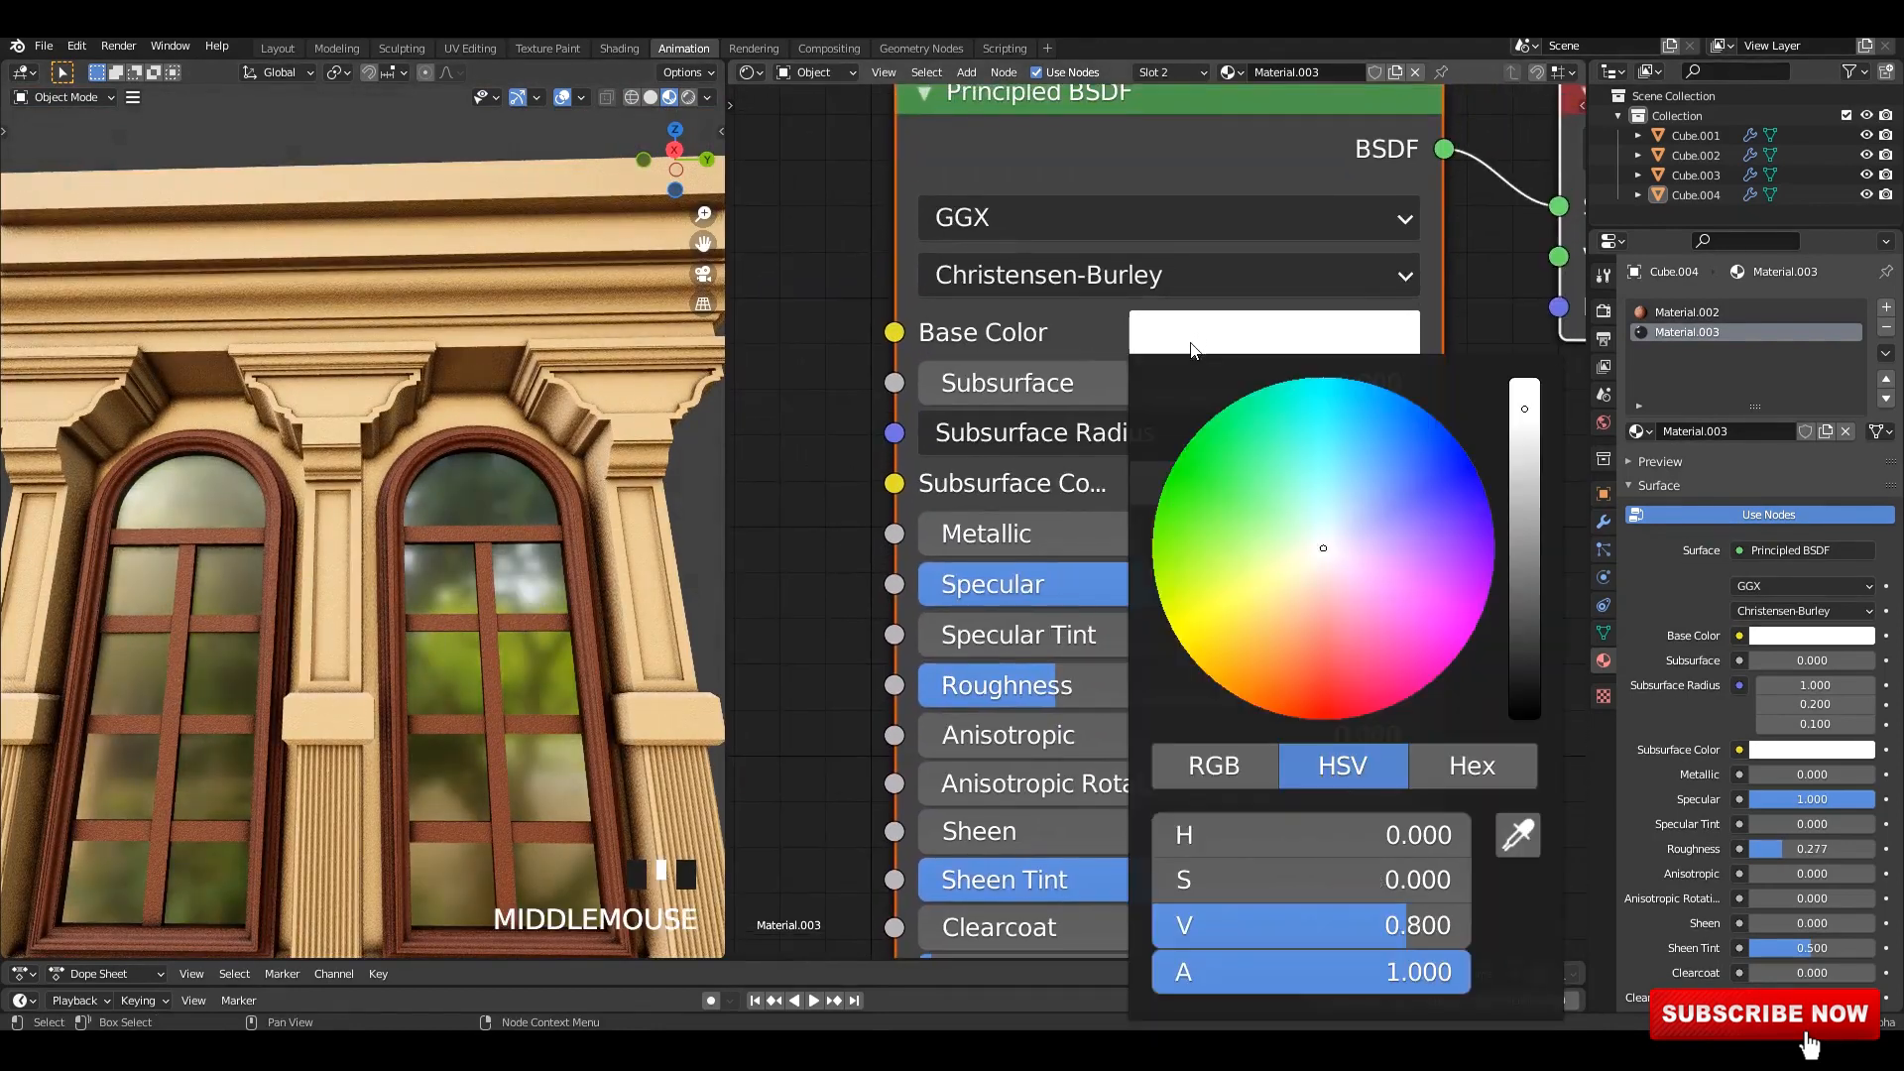
pyautogui.moveTo(1509, 442)
pyautogui.mouseDown()
pyautogui.moveTo(1525, 509)
pyautogui.moveTo(1524, 464)
pyautogui.mouseUp()
pyautogui.click(1334, 437)
pyautogui.scroll(-3, 808, 555)
pyautogui.moveTo(493, 541); pyautogui.dragTo(375, 421, button='middle')
pyautogui.scroll(-3, 476, 507)
pyautogui.scroll(1, 425, 474)
pyautogui.hotkey('ctrl', 's')
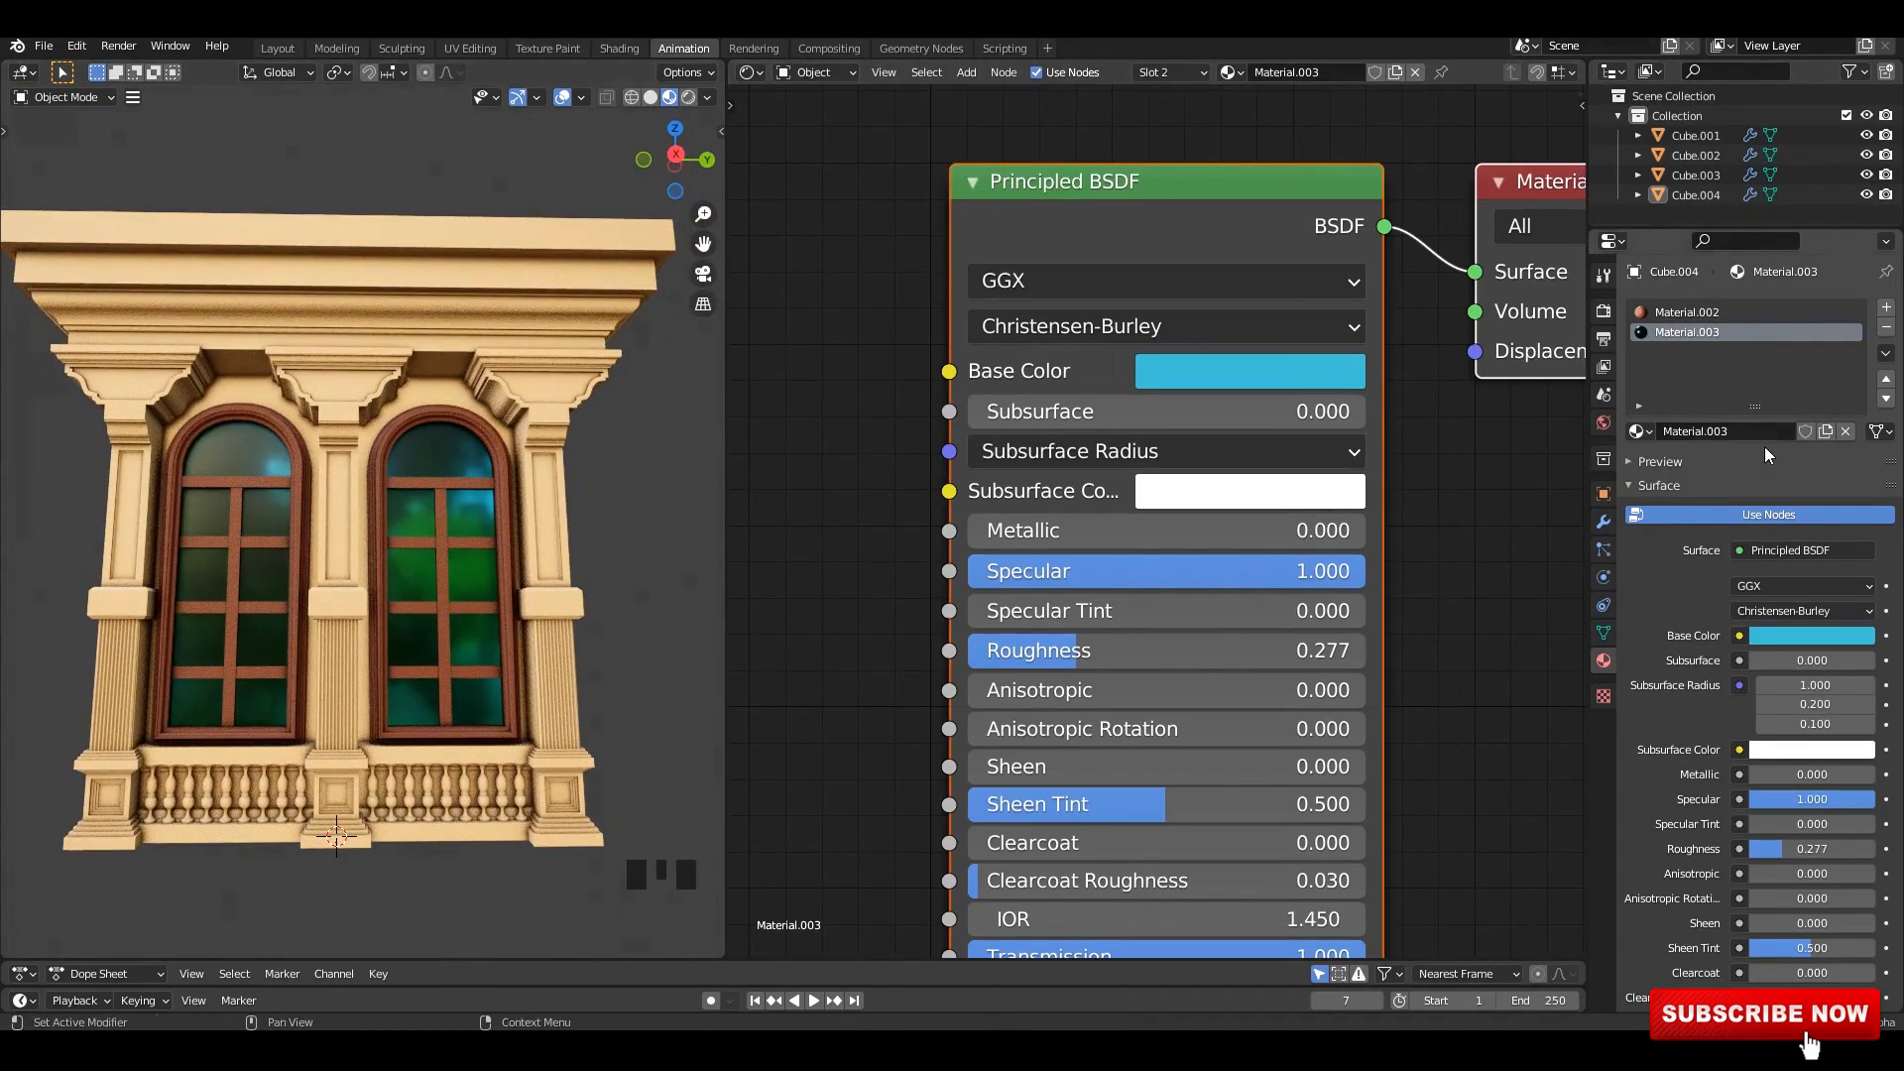
pyautogui.click(1682, 316)
pyautogui.click(1683, 331)
pyautogui.scroll(-1, 1364, 436)
pyautogui.moveTo(1372, 433); pyautogui.dragTo(1328, 437, button='middle')
pyautogui.click(1285, 382)
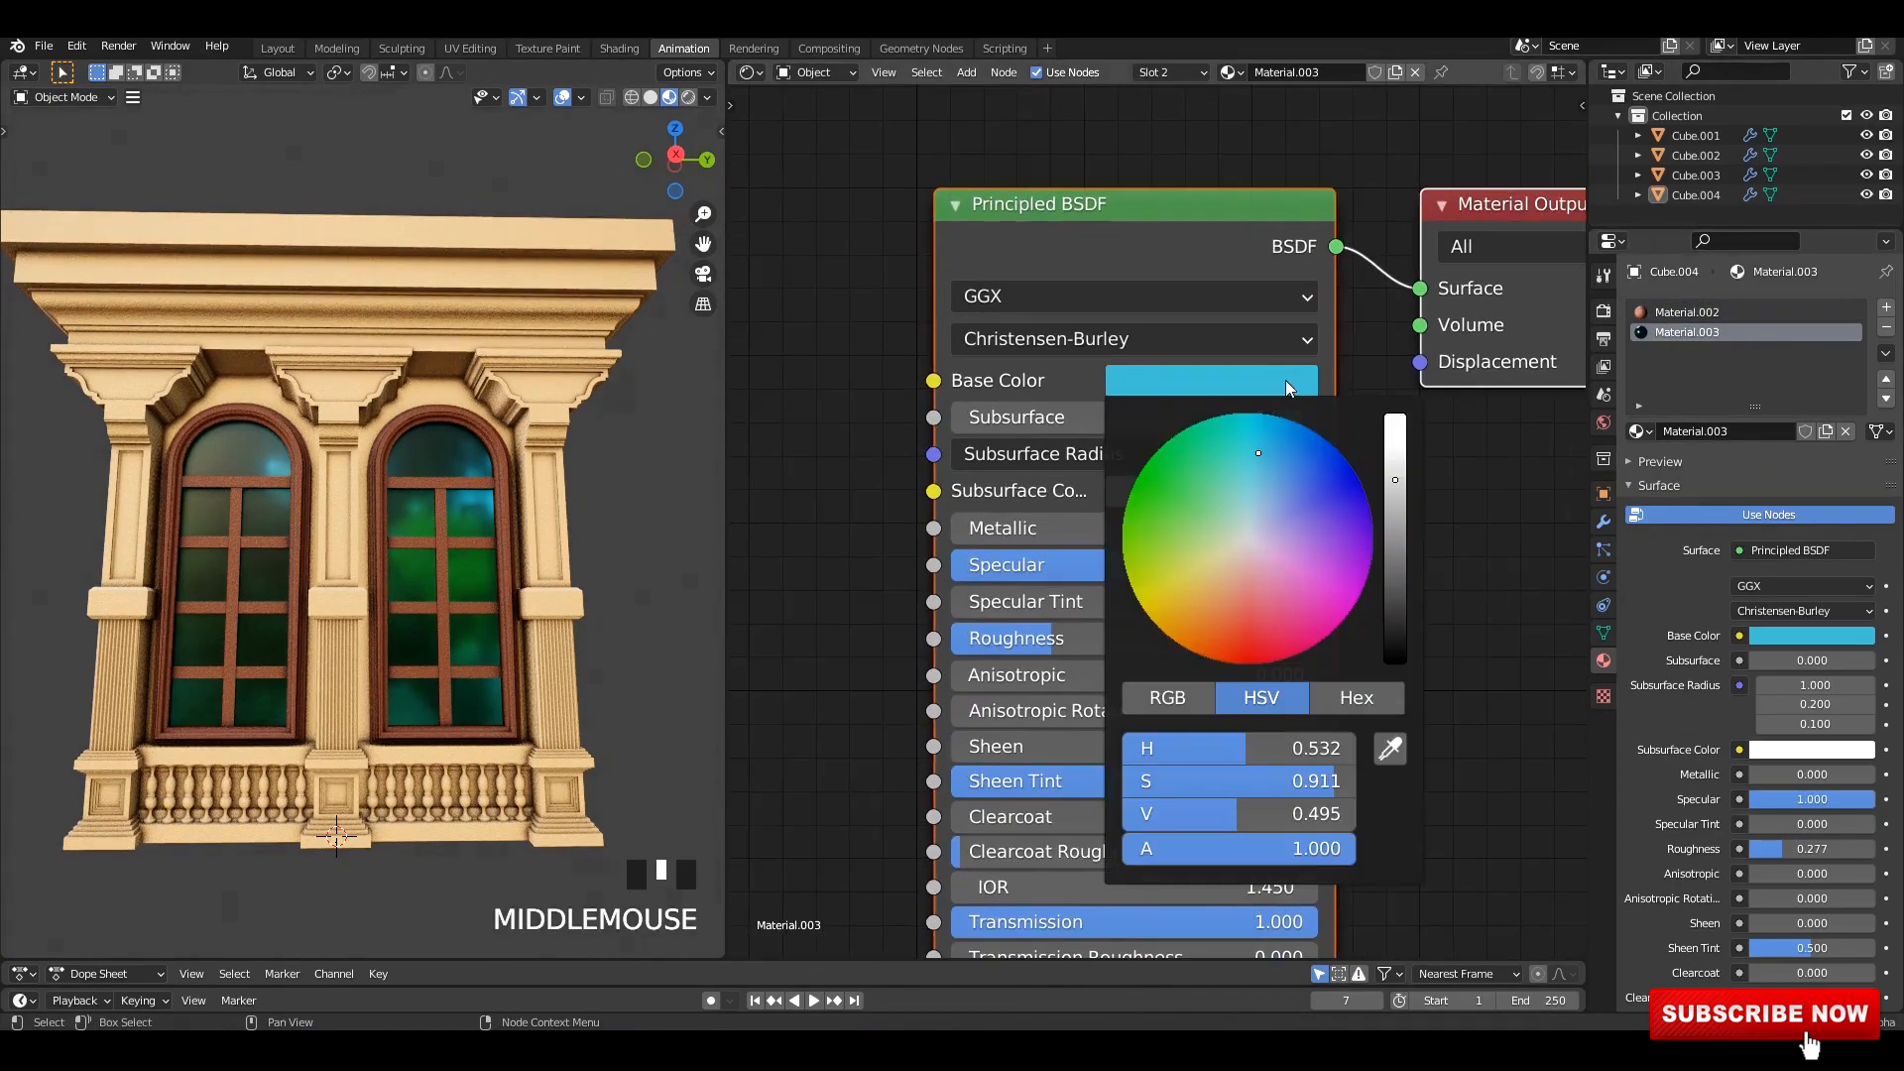
# - Edit the facade wall mesh and select the flat front faces of the column brackets under the cornice
pyautogui.click(529, 387)
pyautogui.press('Tab')
pyautogui.scroll(3, 529, 387)
pyautogui.keyDown('shift'); pyautogui.moveTo(529, 387); pyautogui.dragTo(351, 188, button='middle'); pyautogui.keyUp('shift')
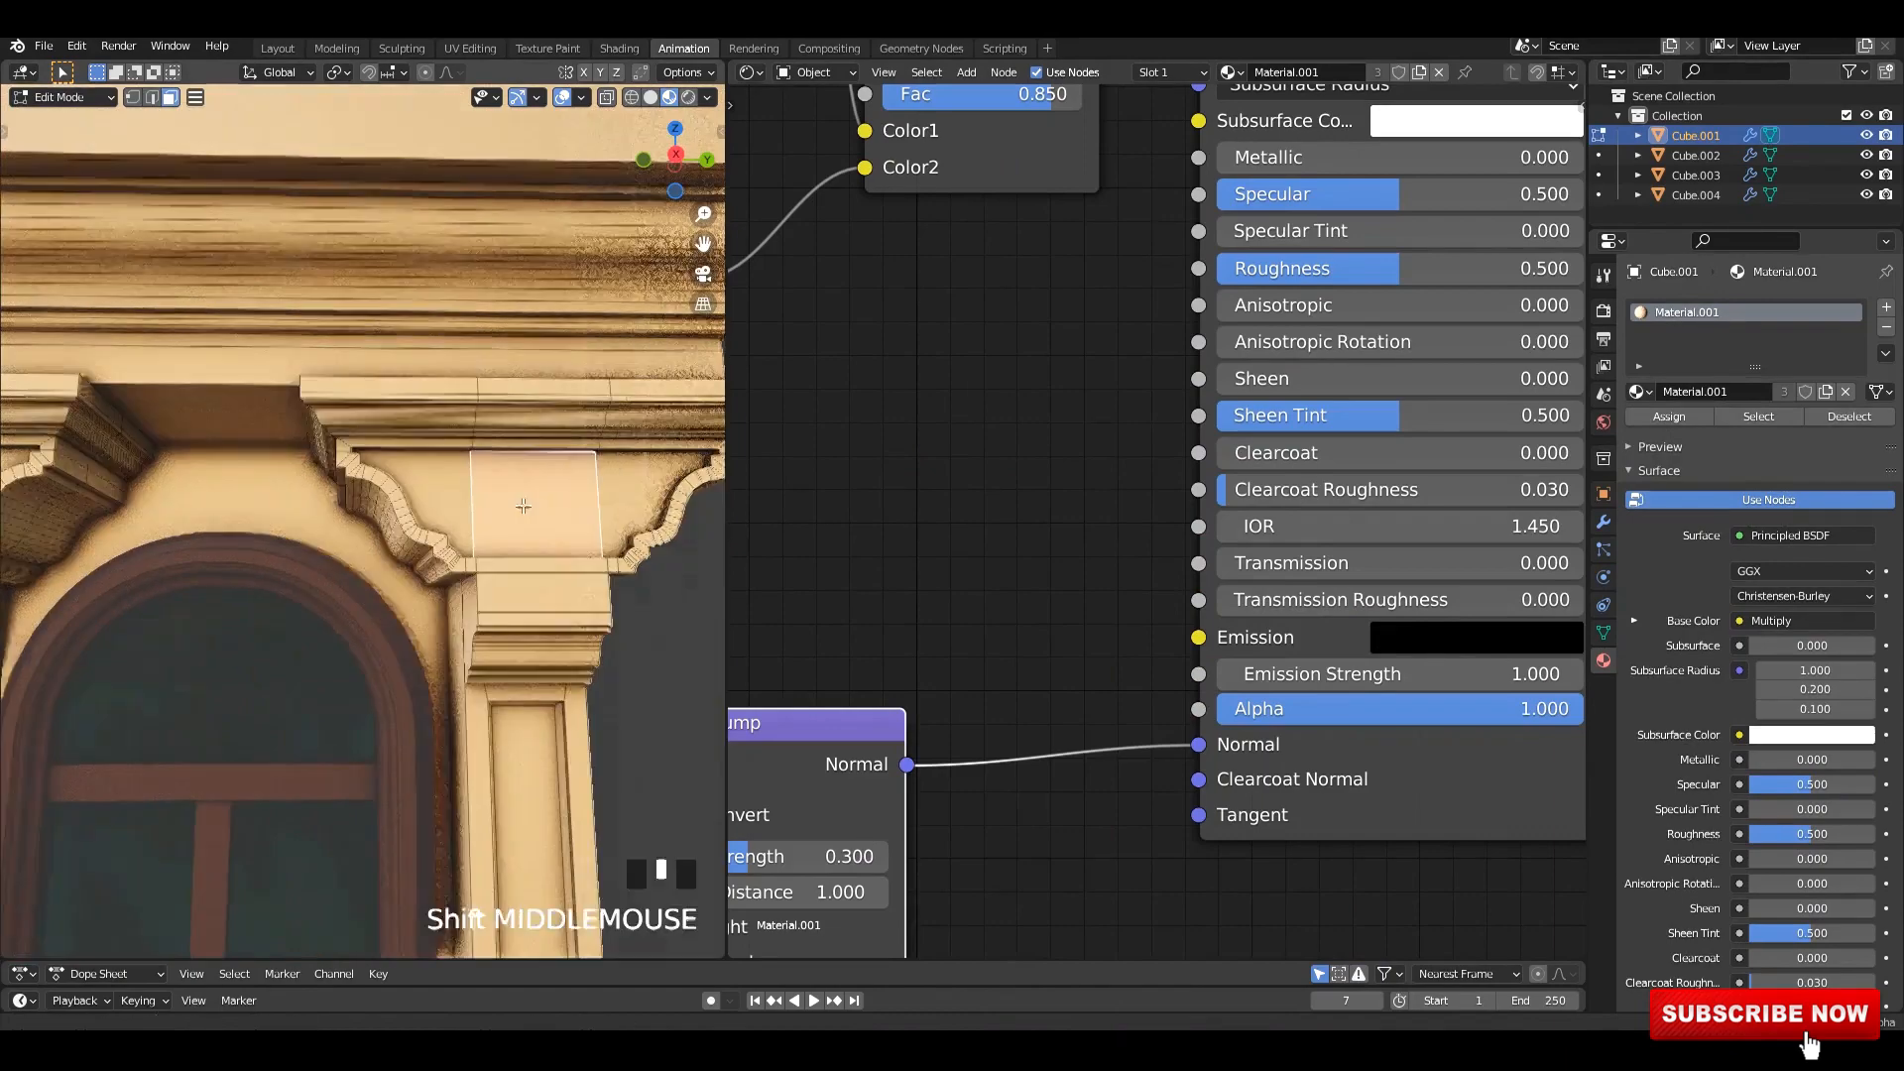
pyautogui.keyDown('shift'); pyautogui.click(585, 496); pyautogui.keyUp('shift')
pyautogui.keyDown('shift'); pyautogui.moveTo(523, 506); pyautogui.dragTo(634, 511, button='middle'); pyautogui.keyUp('shift')
pyautogui.keyDown('shift'); pyautogui.click(382, 496); pyautogui.keyUp('shift')
pyautogui.scroll(-3, 381, 496)
pyautogui.keyDown('shift'); pyautogui.click(496, 506); pyautogui.keyUp('shift')
pyautogui.keyDown('shift'); pyautogui.moveTo(396, 510); pyautogui.dragTo(634, 521, button='middle'); pyautogui.keyUp('shift')
pyautogui.scroll(2, 404, 526)
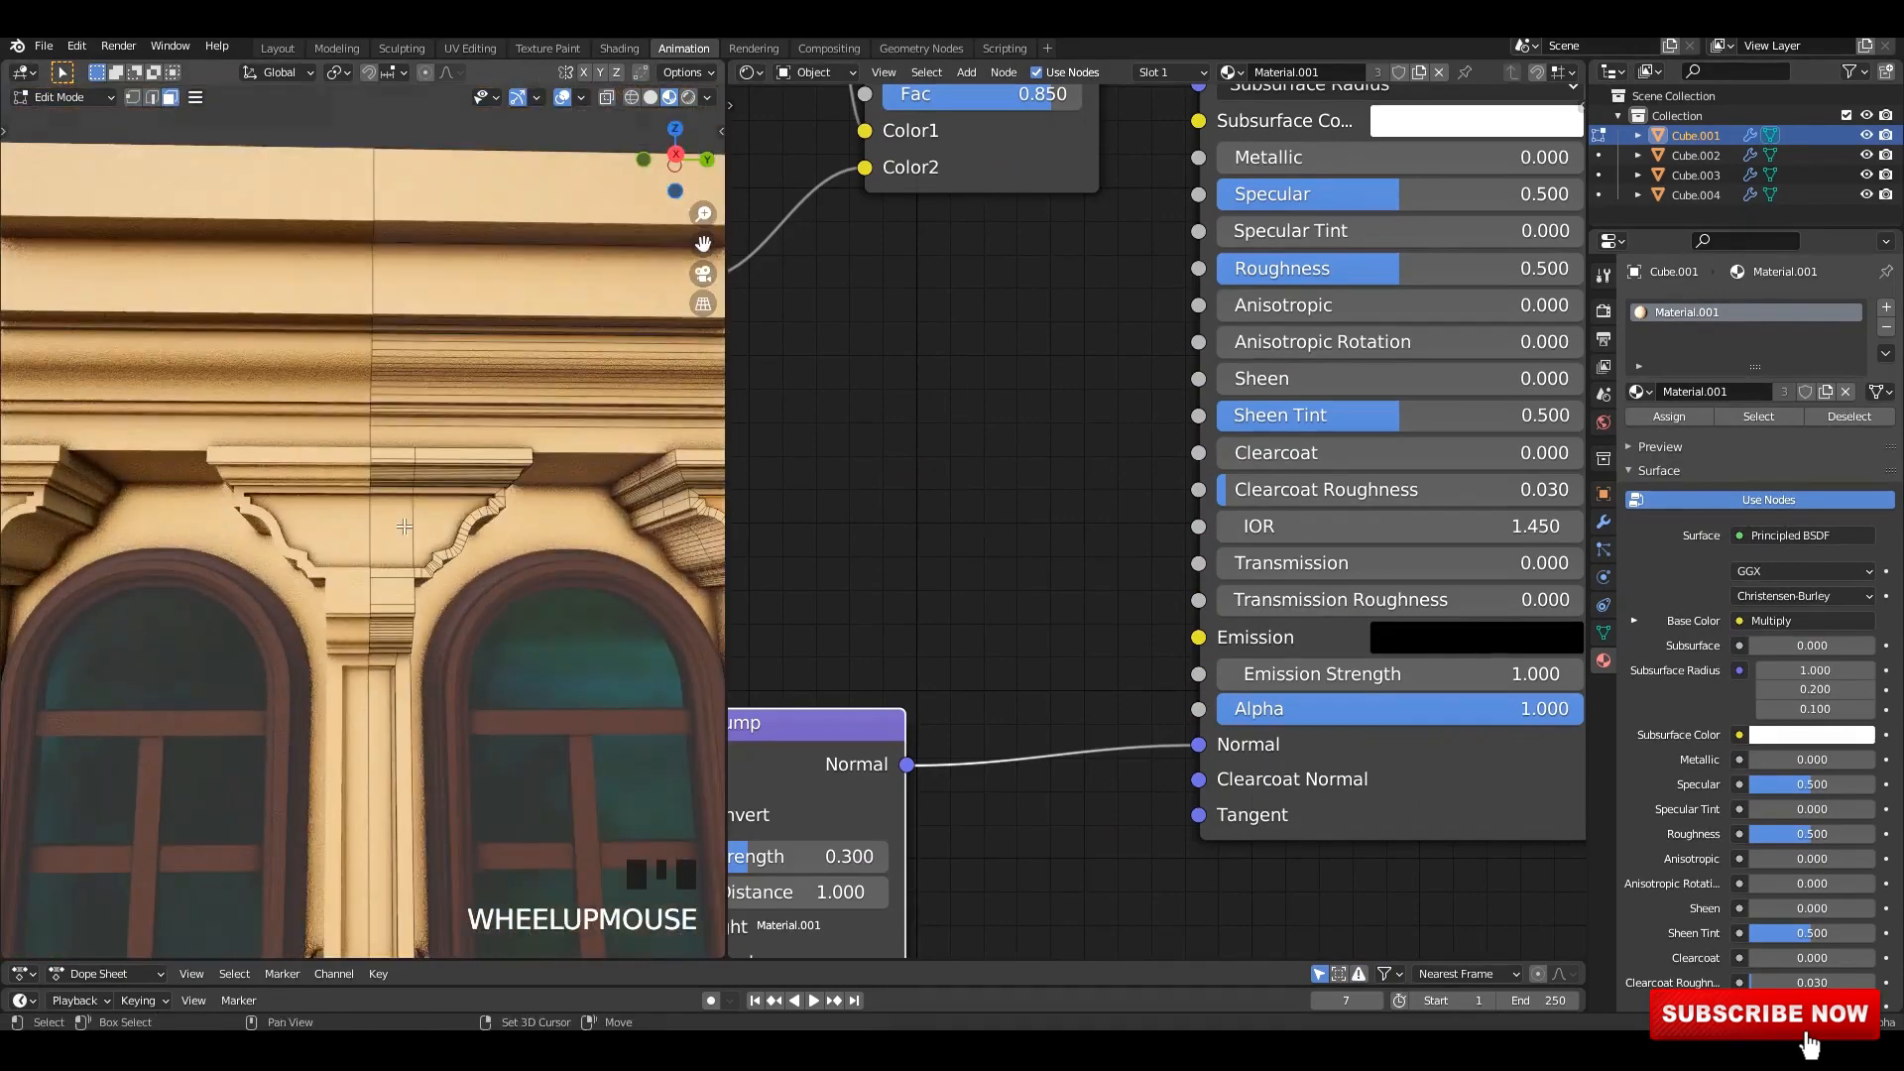
# - Extend the selection to the recessed column panels and the pyramid faces in the pedestals' square frames
pyautogui.scroll(-3, 386, 712)
pyautogui.keyDown('shift'); pyautogui.moveTo(386, 712); pyautogui.dragTo(331, 671, button='middle'); pyautogui.keyUp('shift')
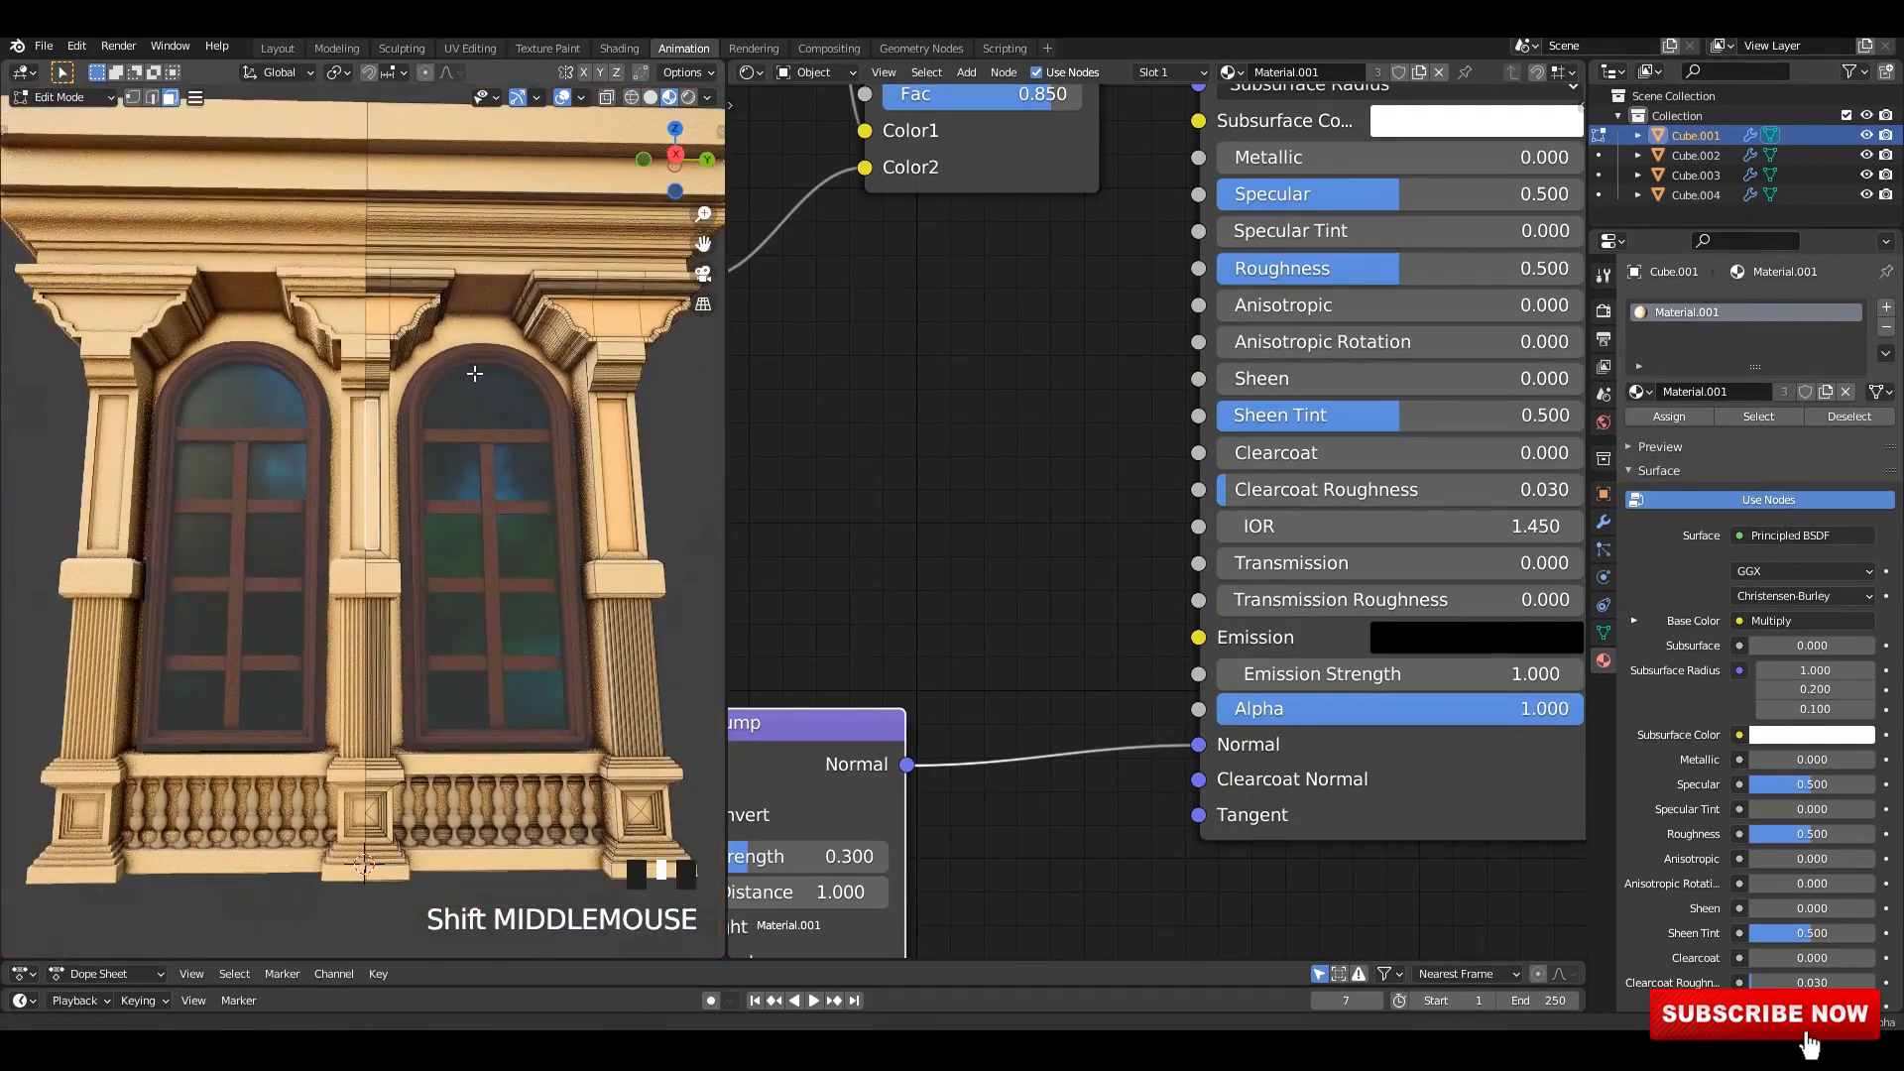
pyautogui.scroll(4, 331, 670)
pyautogui.scroll(3, 645, 667)
pyautogui.keyDown('shift'); pyautogui.moveTo(646, 667); pyautogui.dragTo(529, 413, button='middle'); pyautogui.keyUp('shift')
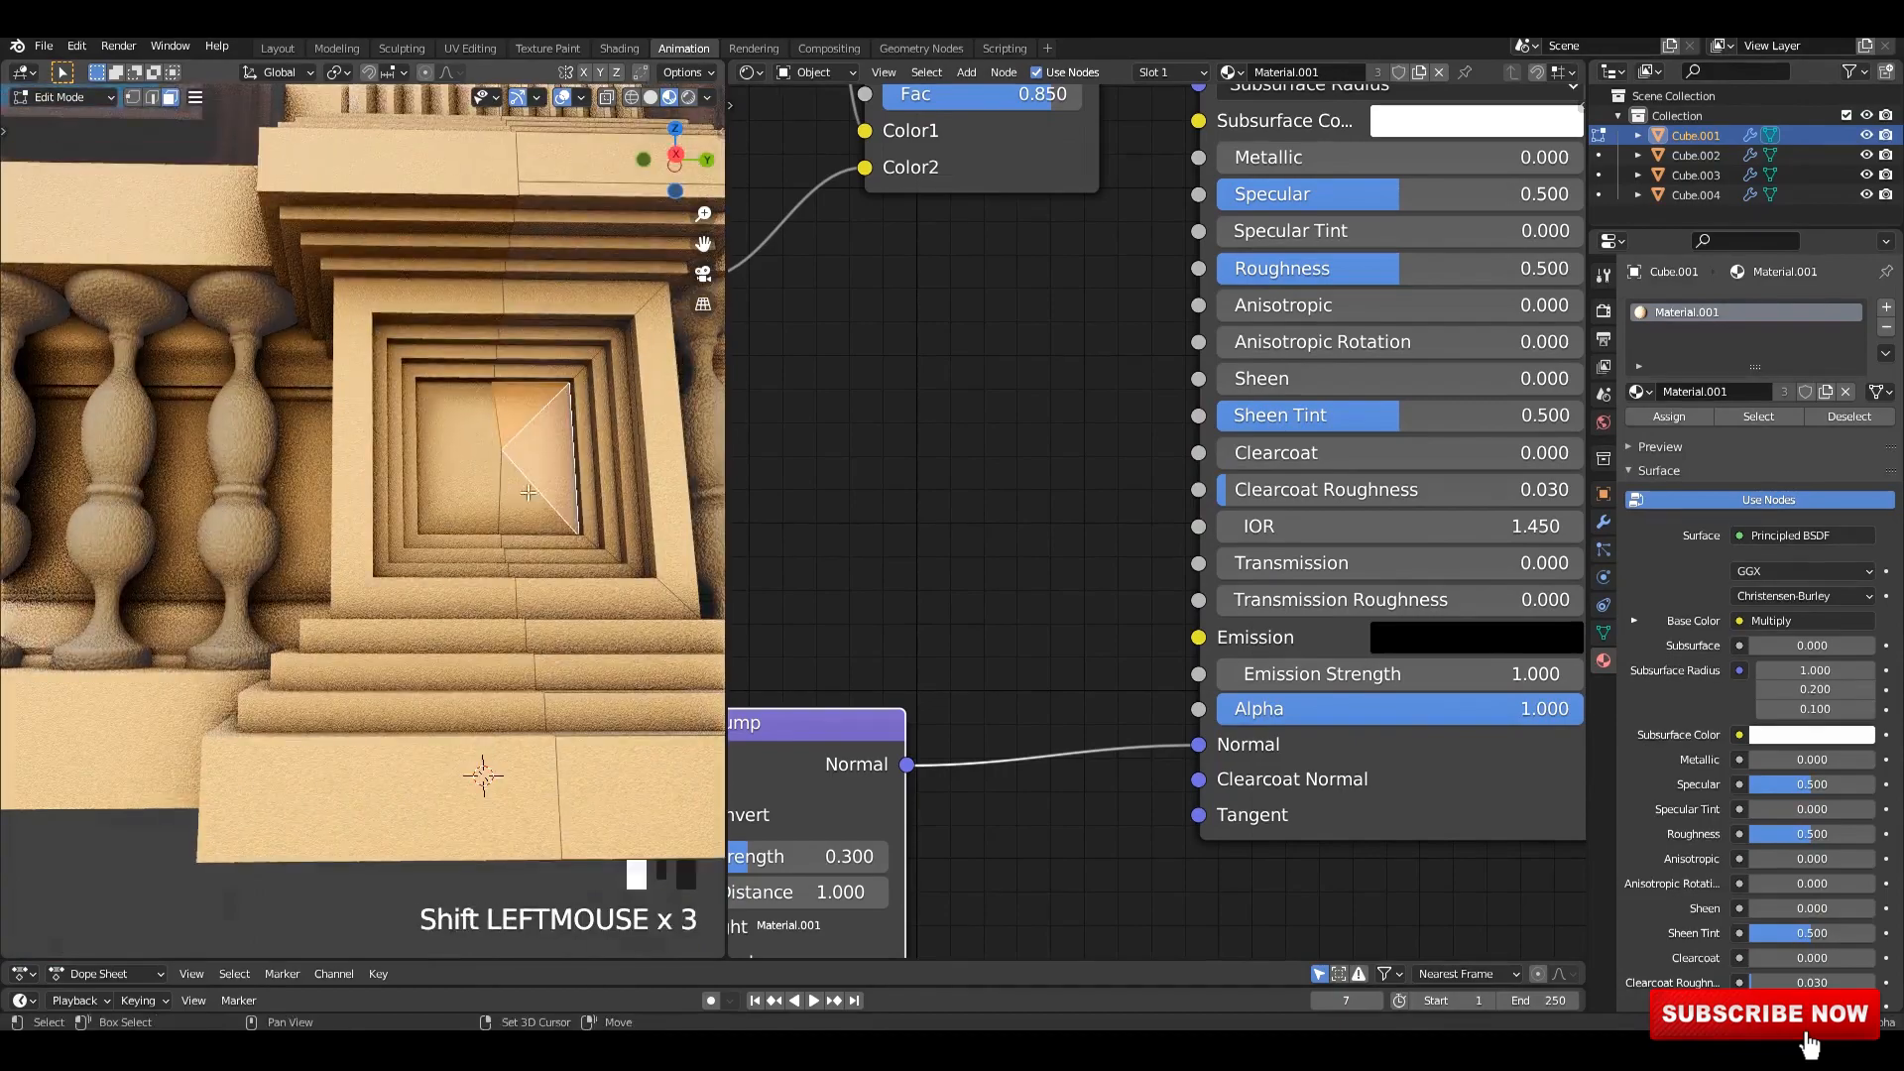
pyautogui.scroll(-4, 529, 492)
pyautogui.keyDown('shift'); pyautogui.moveTo(528, 493); pyautogui.dragTo(607, 583, button='middle'); pyautogui.keyUp('shift')
pyautogui.scroll(4, 555, 516)
pyautogui.keyDown('shift'); pyautogui.click(607, 583); pyautogui.keyUp('shift')
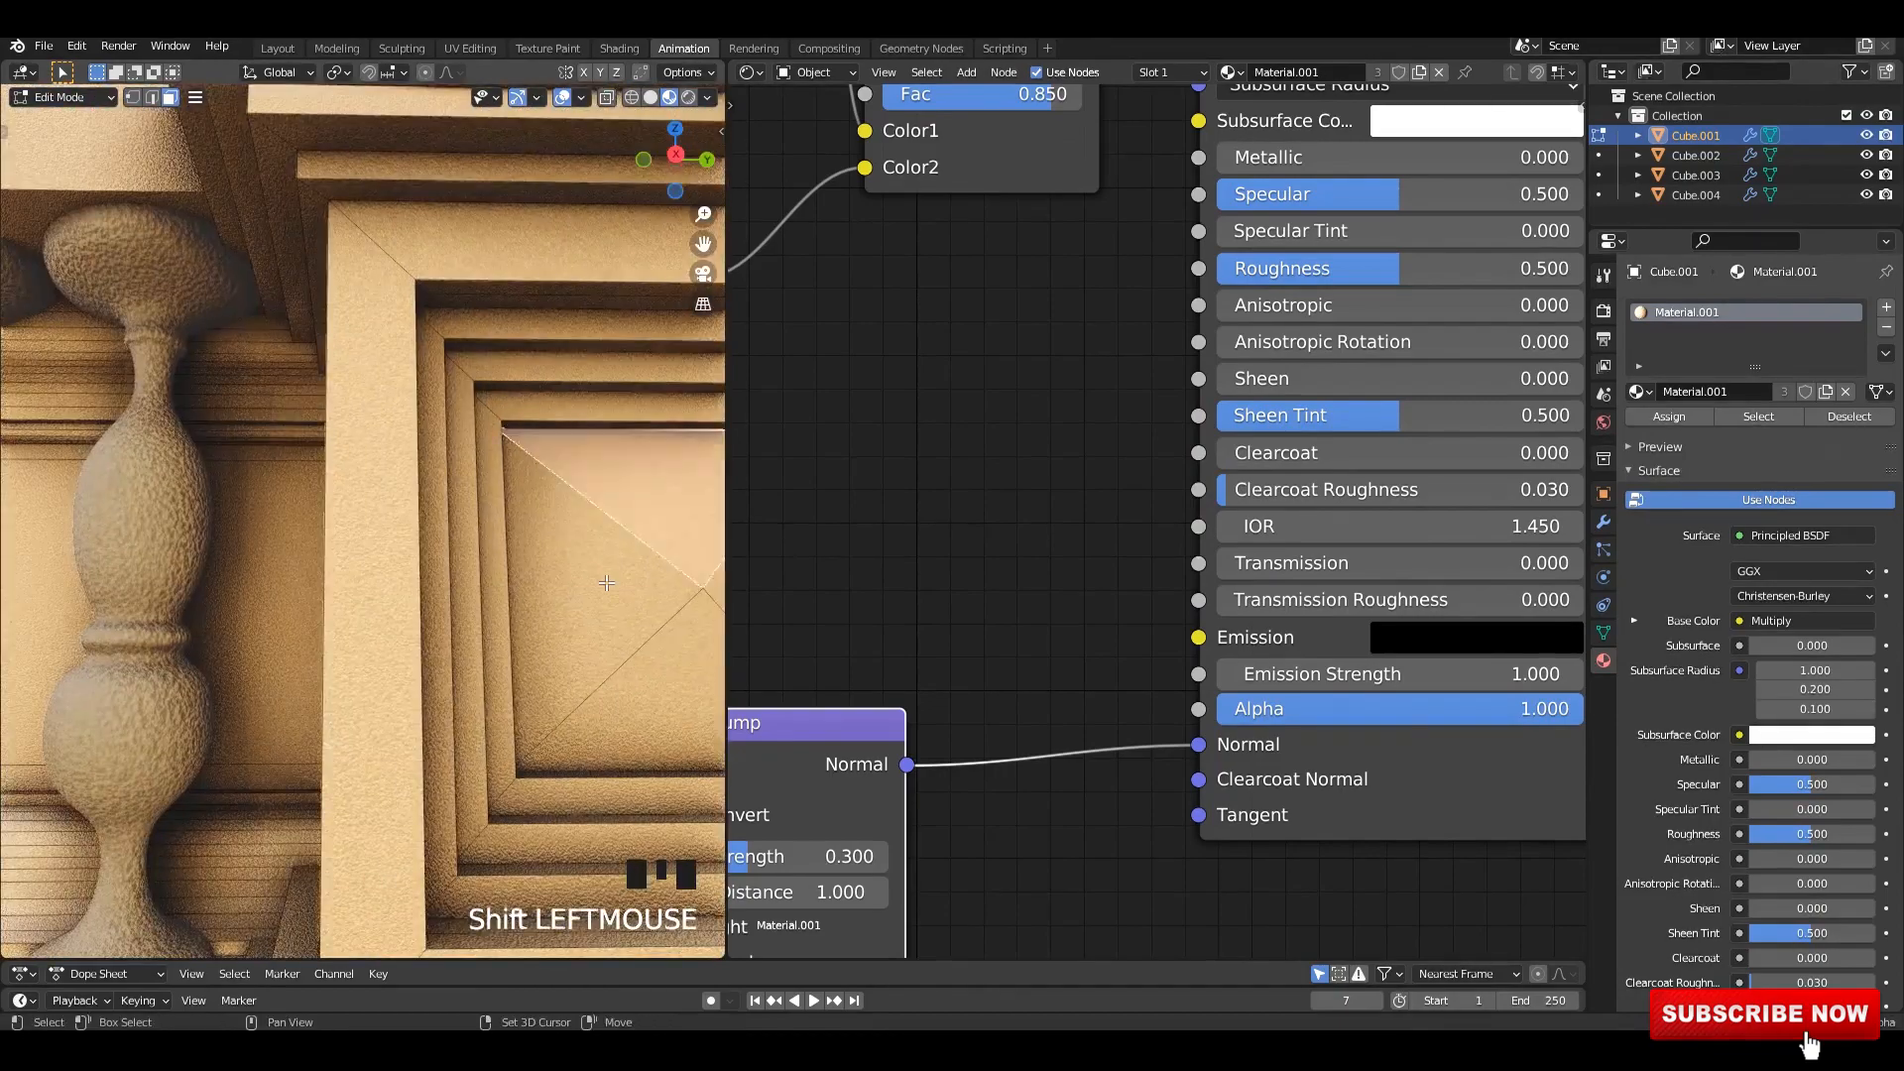
pyautogui.keyDown('shift'); pyautogui.click(607, 583); pyautogui.keyUp('shift')
pyautogui.scroll(-5, 601, 585)
pyautogui.keyDown('shift'); pyautogui.moveTo(505, 625); pyautogui.dragTo(427, 555, button='middle'); pyautogui.keyUp('shift')
# - Add a second material slot with a new material to the facade and assign it to the selected panel faces
pyautogui.keyDown('shift'); pyautogui.scroll(1, 420, 599); pyautogui.keyUp('shift')
pyautogui.scroll(-5, 466, 546)
pyautogui.click(1886, 307)
pyautogui.click(1669, 456)
pyautogui.click(1698, 432)
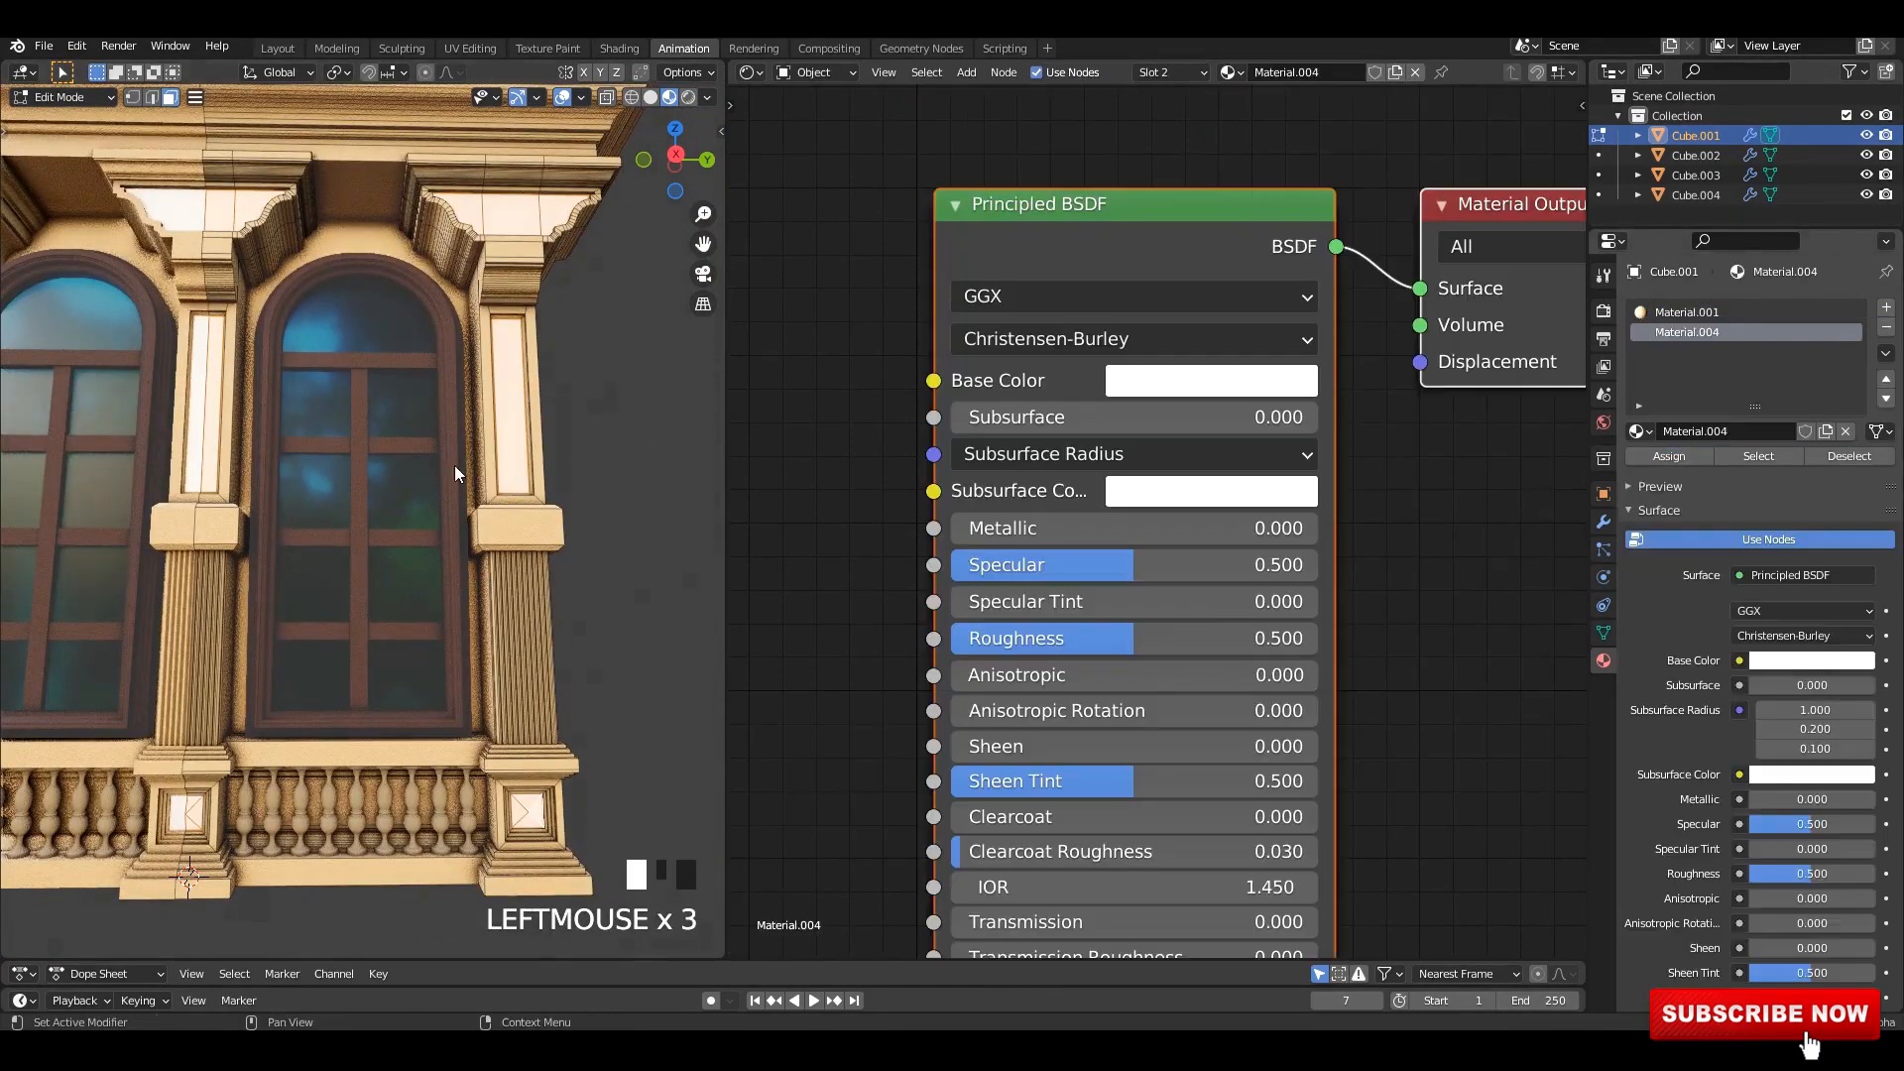
pyautogui.scroll(-3, 476, 458)
pyautogui.press('Tab')
# - Assign the new white material to the wall faces around the window arches too, and save the file from Object Mode
pyautogui.scroll(2, 546, 430)
pyautogui.keyDown('shift'); pyautogui.moveTo(544, 417); pyautogui.dragTo(528, 557, button='middle'); pyautogui.keyUp('shift')
pyautogui.press('Tab')
pyautogui.scroll(1, 411, 458)
pyautogui.scroll(1, 411, 457)
pyautogui.click(417, 435)
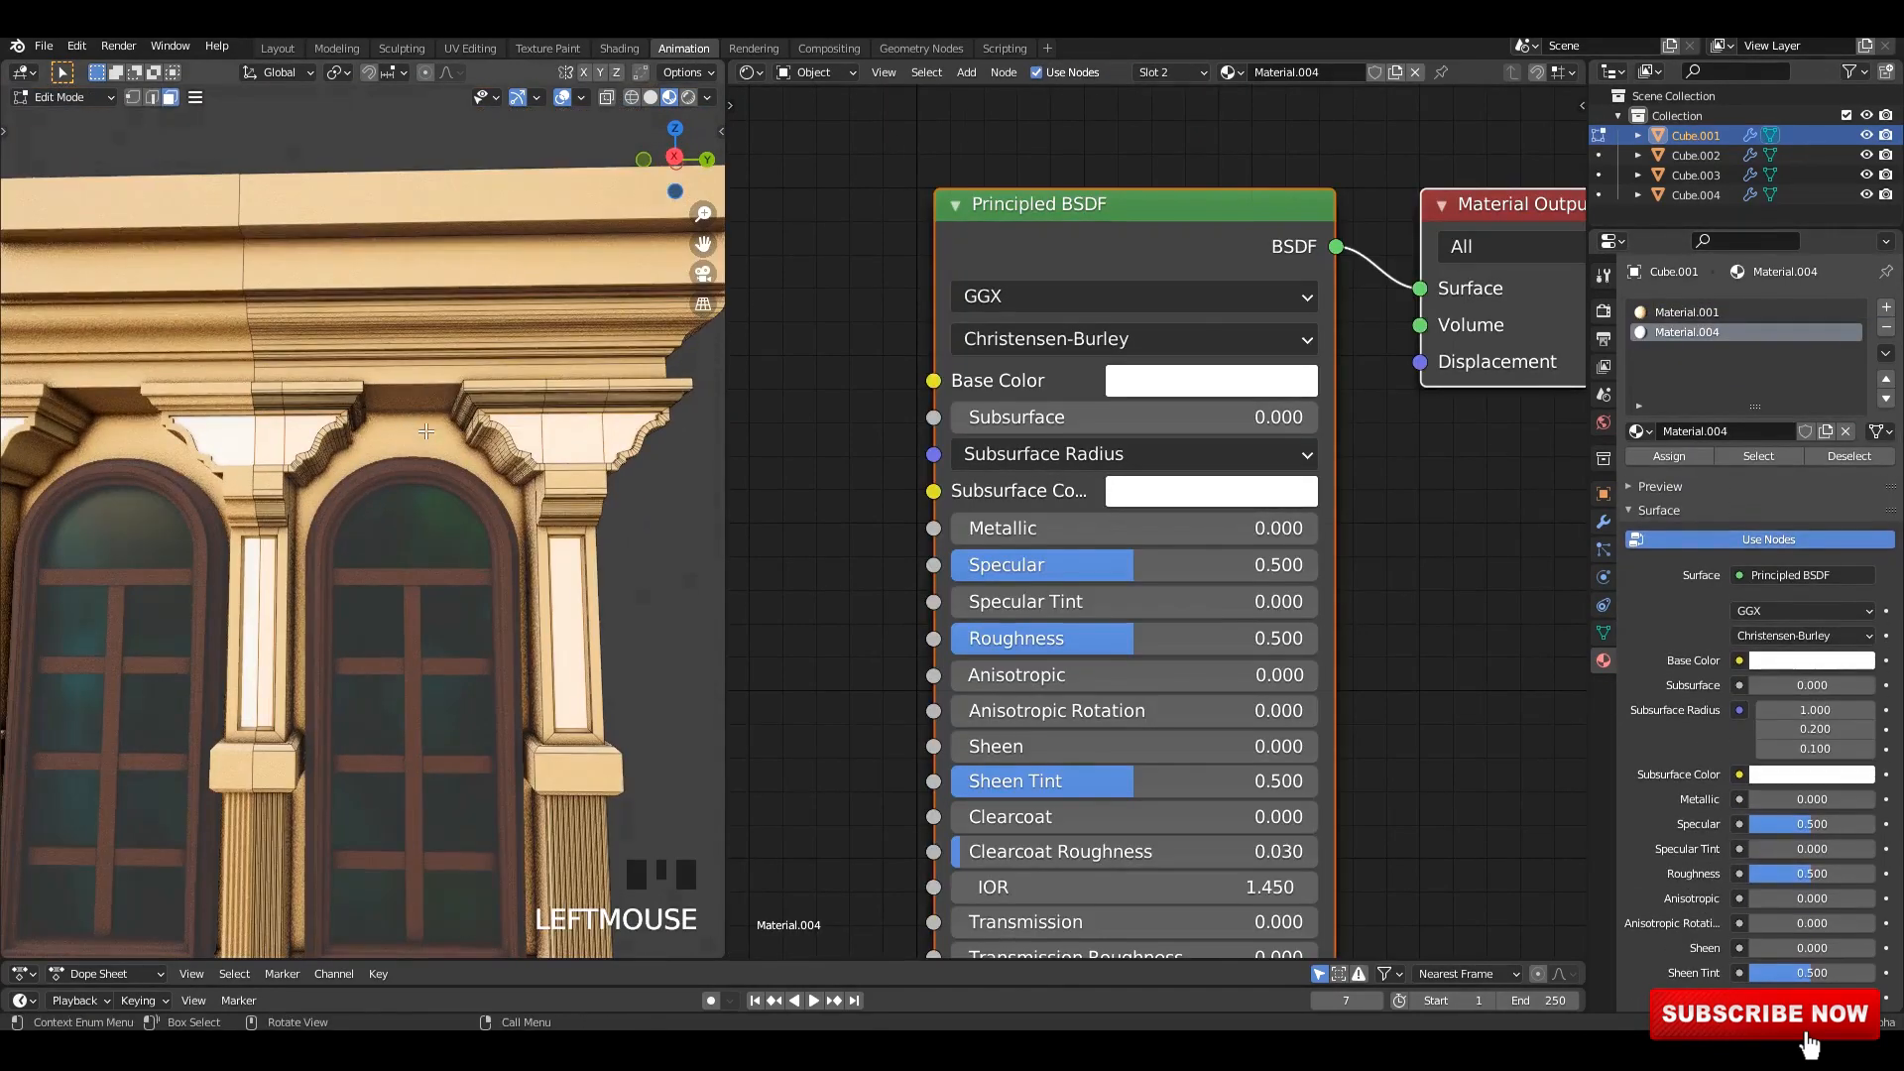
pyautogui.click(442, 437)
pyautogui.click(1716, 333)
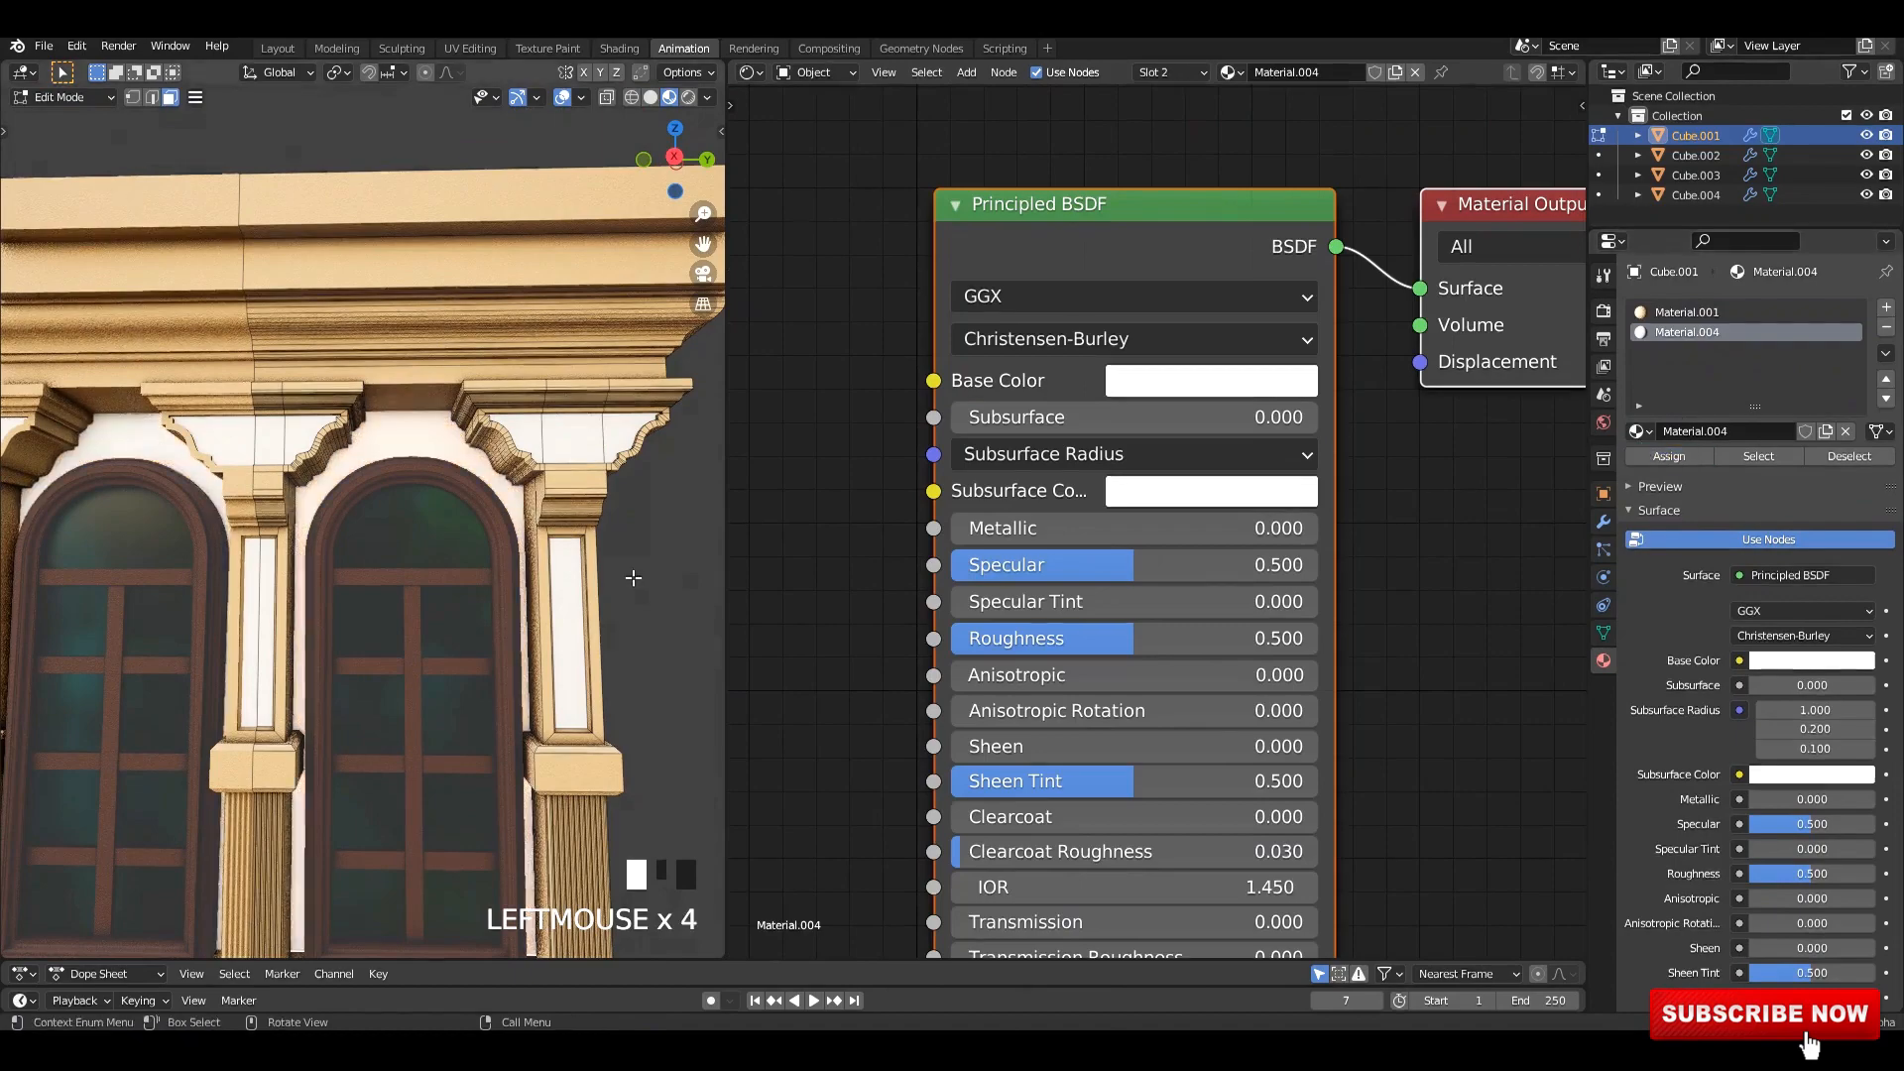
pyautogui.press('Tab')
pyautogui.click(615, 563)
pyautogui.scroll(-3, 591, 548)
pyautogui.moveTo(589, 546); pyautogui.dragTo(617, 506, button='middle')
pyautogui.hotkey('ctrl', 's')
# - Replace the white material in the facade's second slot with an independent copy of Material.001
pyautogui.scroll(3, 579, 546)
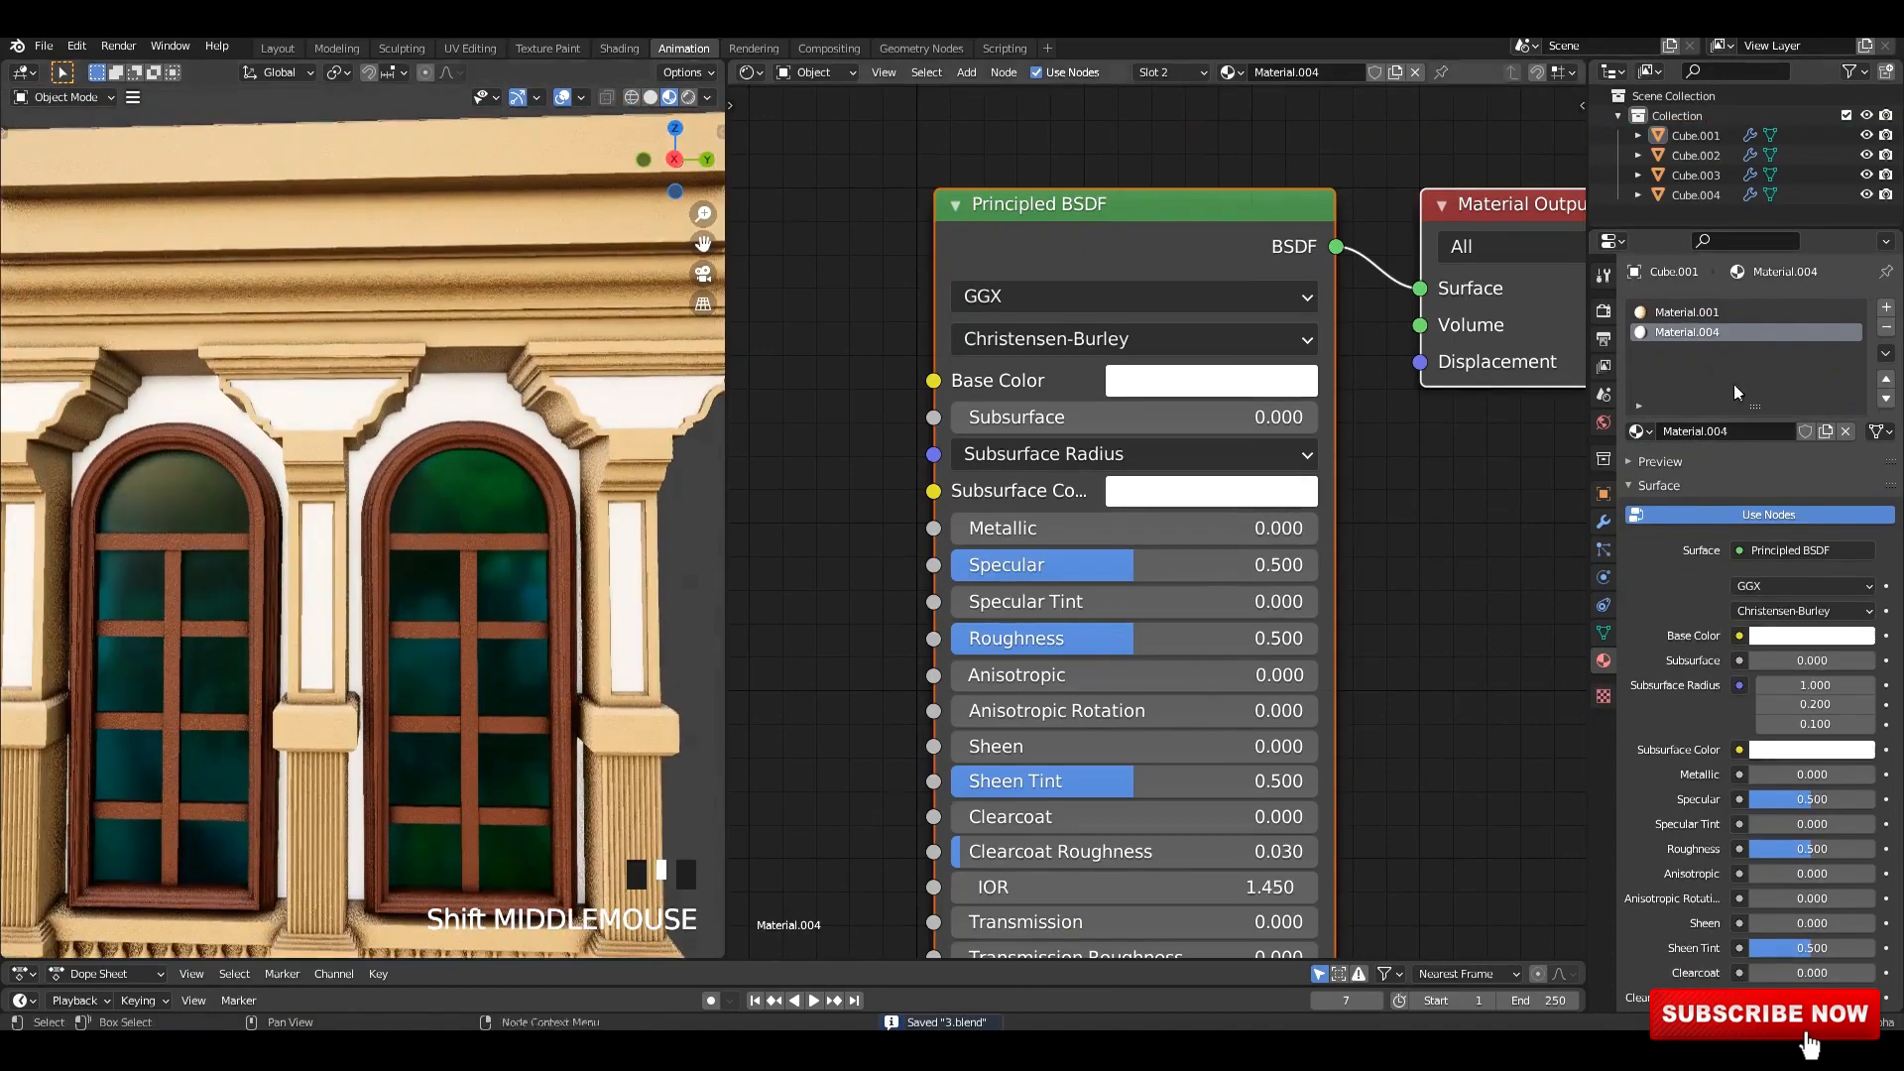
pyautogui.scroll(-1, 1191, 426)
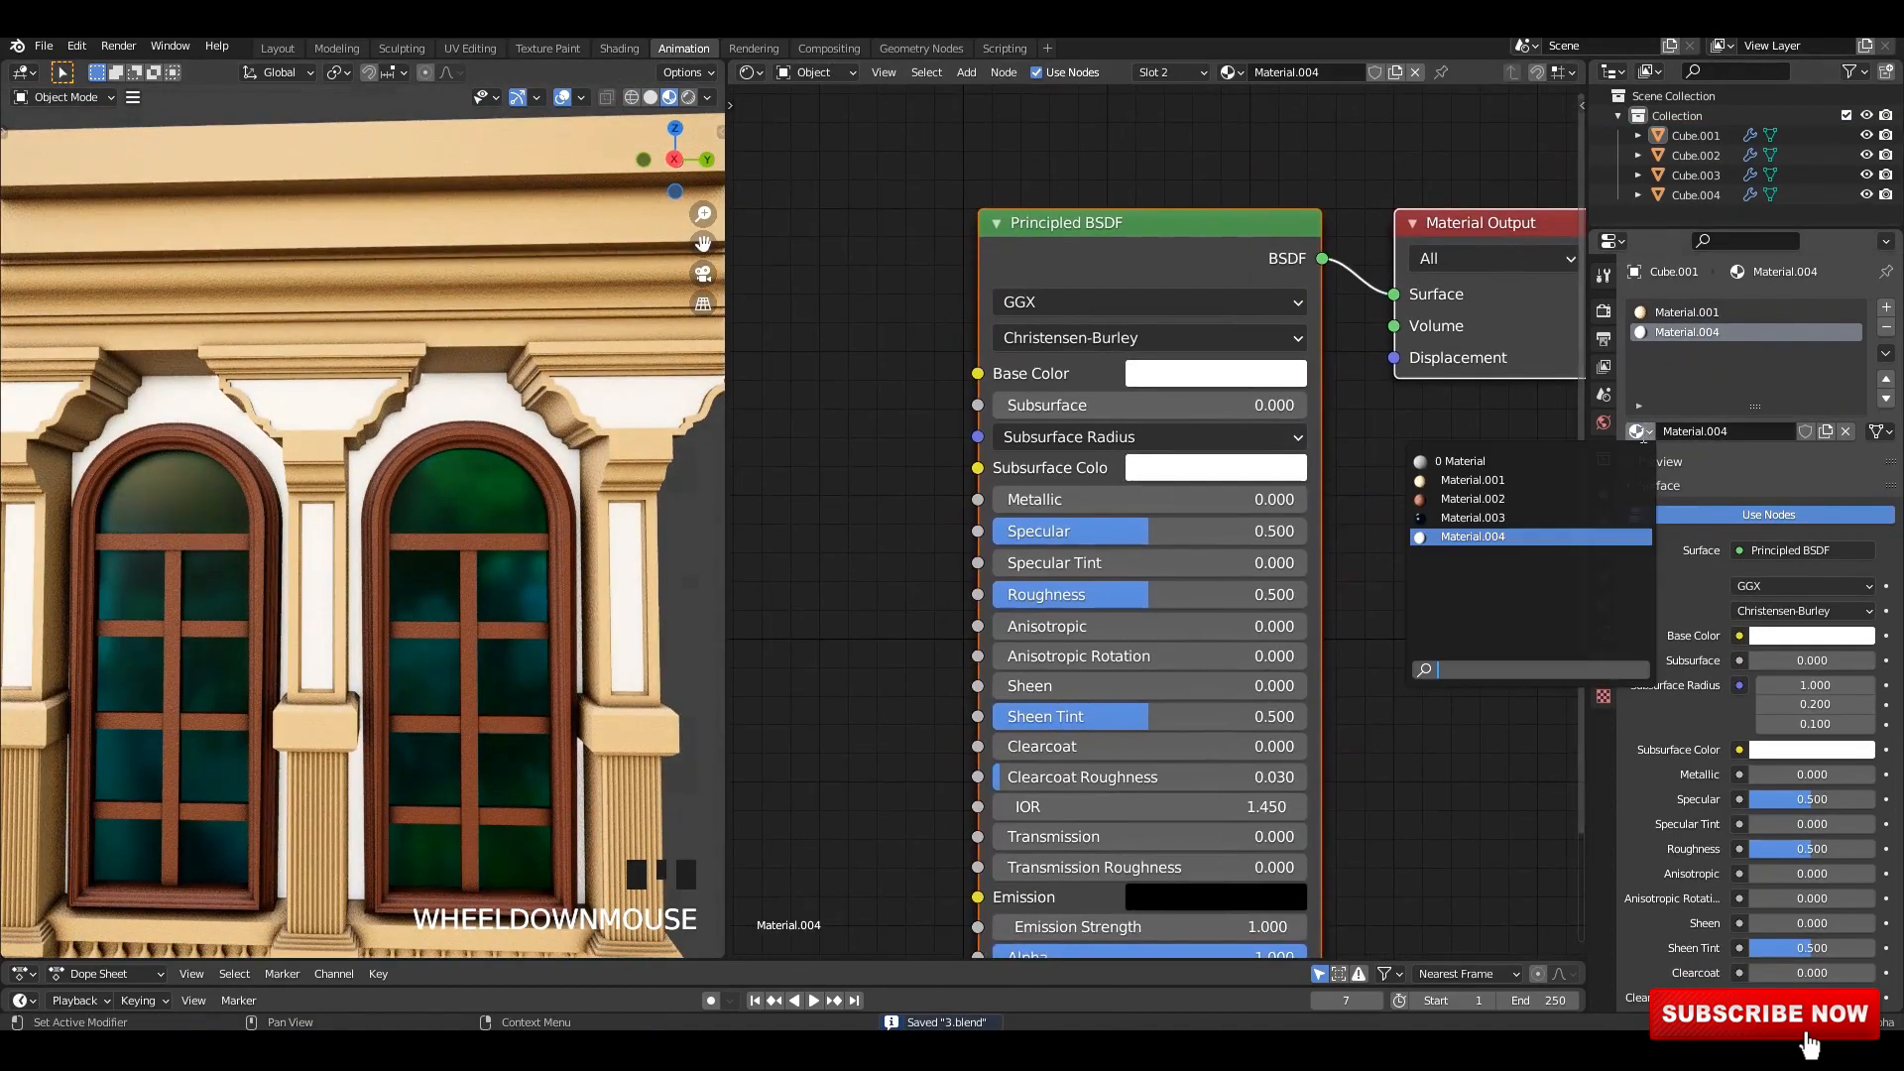
pyautogui.click(1473, 480)
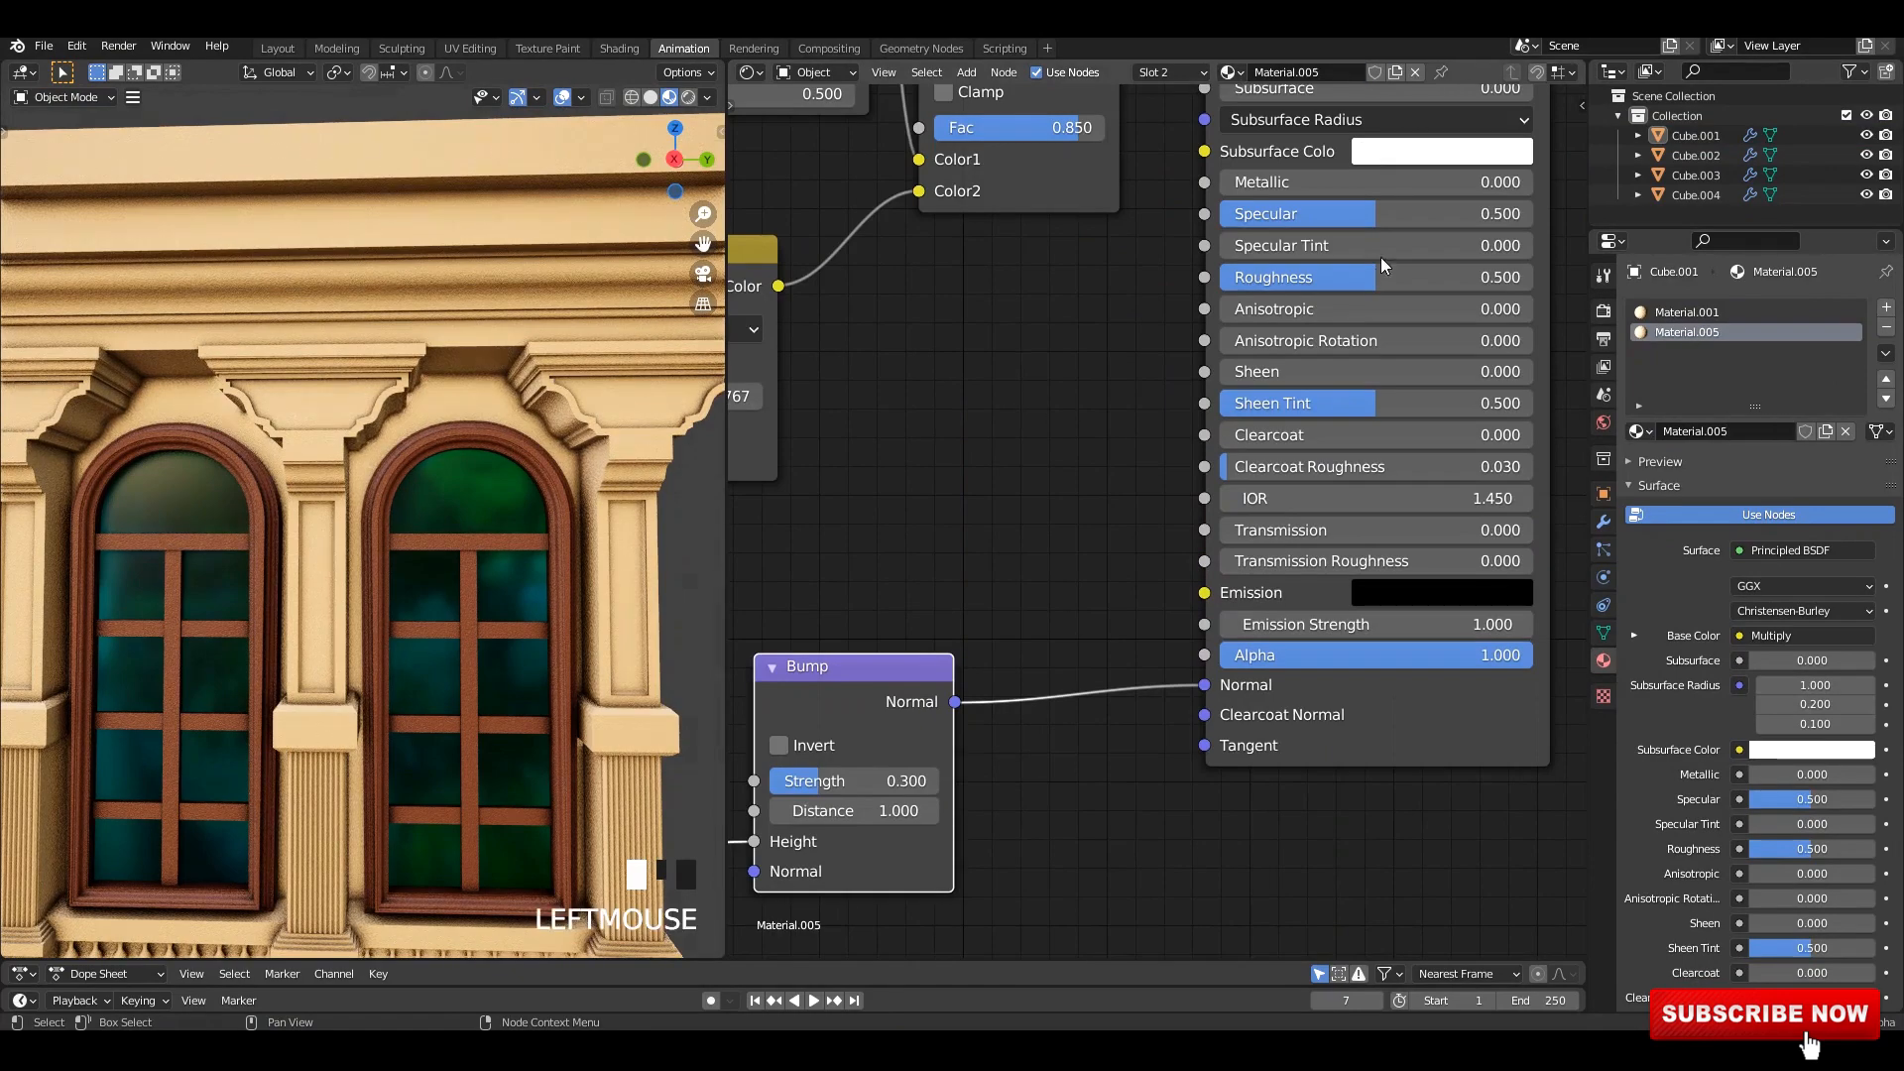